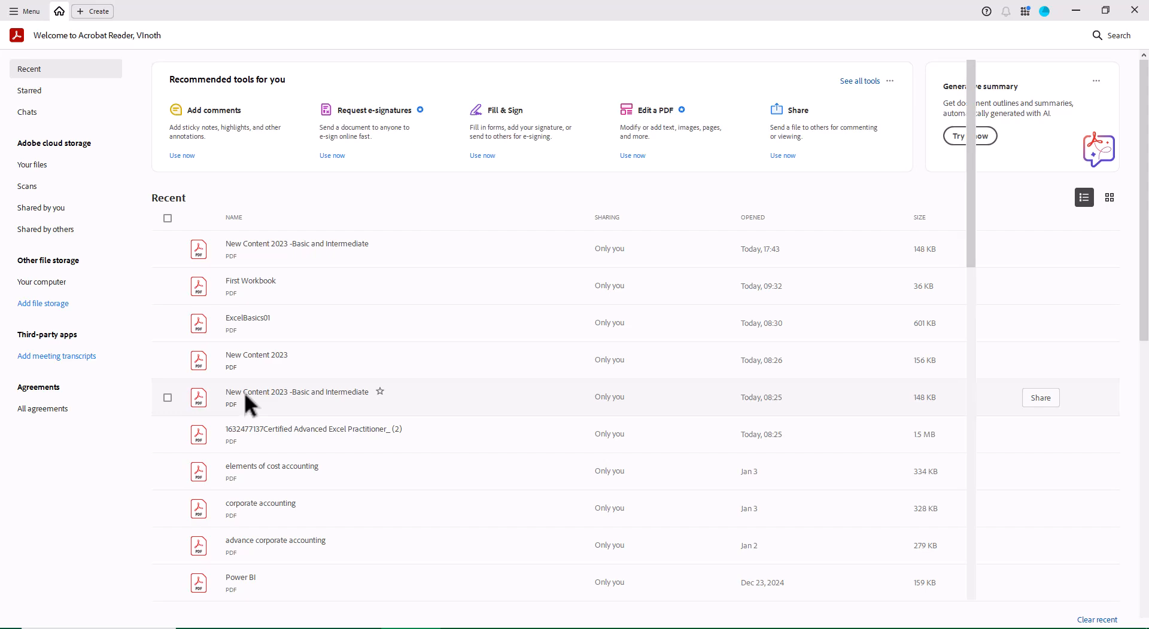
Open the 'New Content 2023 -Basic and Intermediate' PDF course outline from the recent files
{"action": "double_click", "coordinate": [262, 404]}
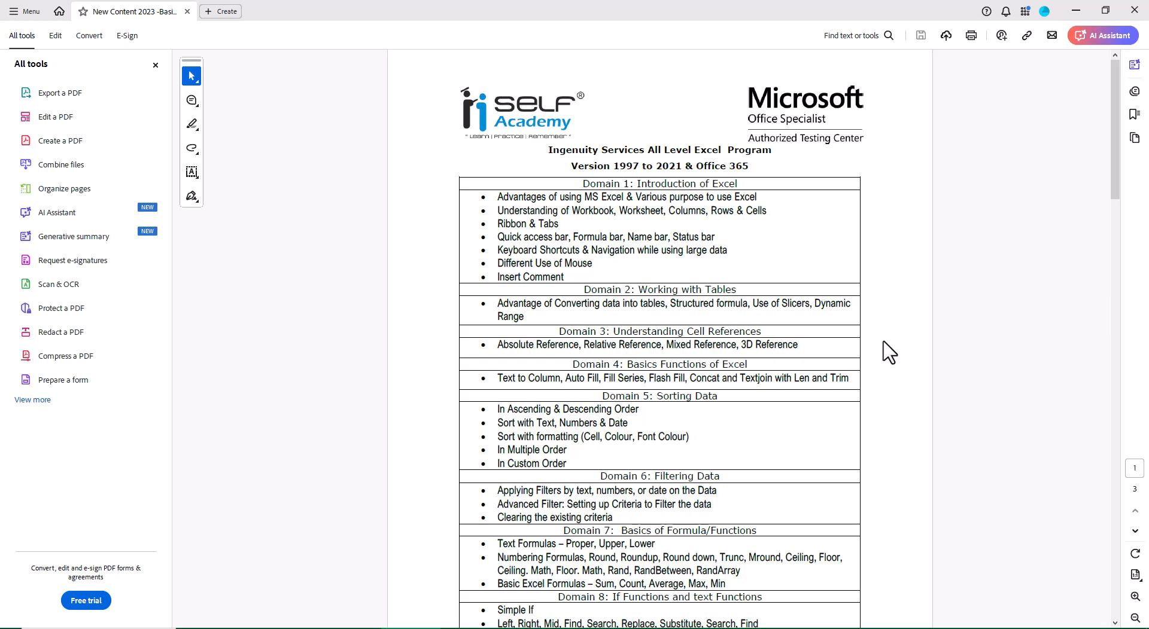
Switch to First Workbook in Excel and insert a new blank worksheet
{"action": "left_click", "coordinate": [1130, 18]}
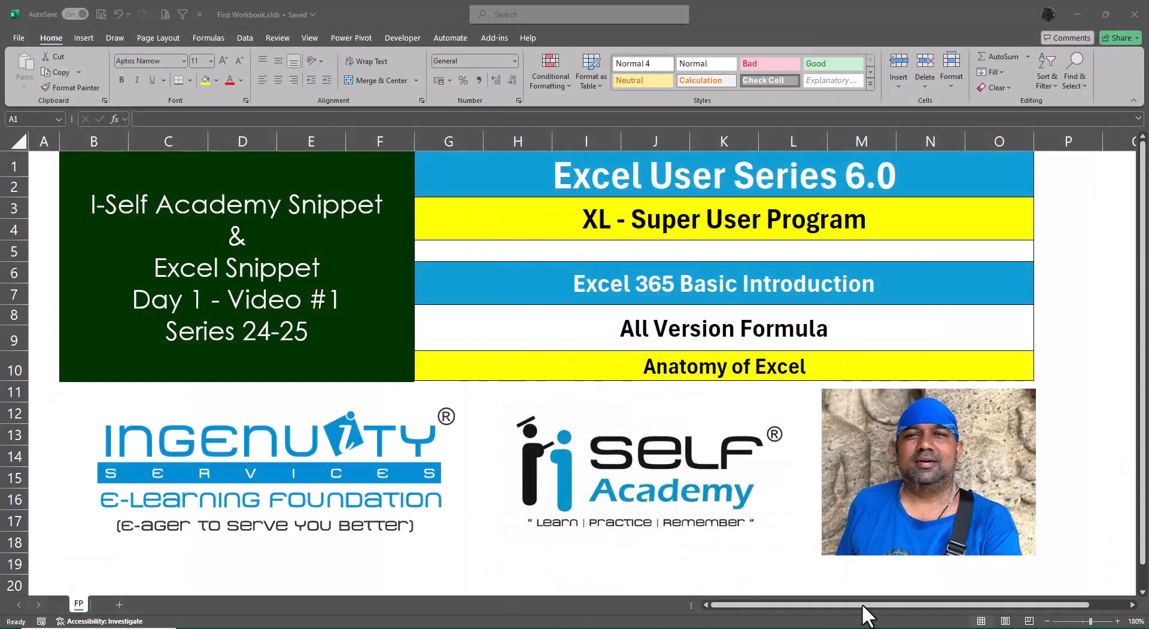
{"action": "left_click", "coordinate": [120, 605]}
{"action": "left_click", "coordinate": [120, 606]}
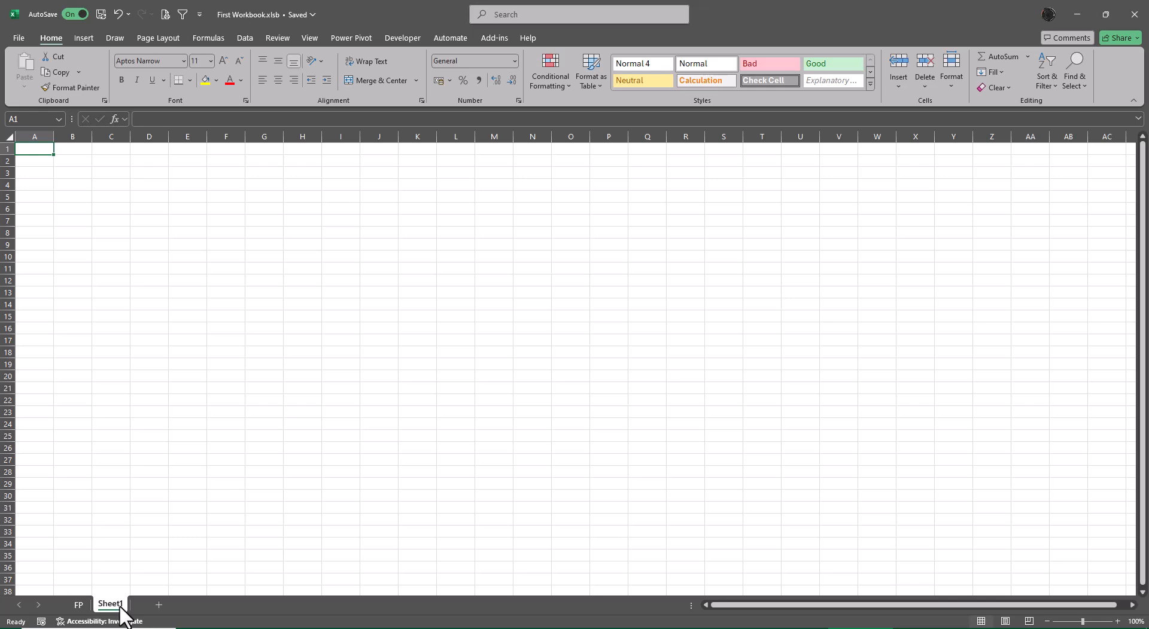
Select column O and rows 12 and 13 to examine the worksheet's columns, rows and cells
{"action": "left_click", "coordinate": [572, 137]}
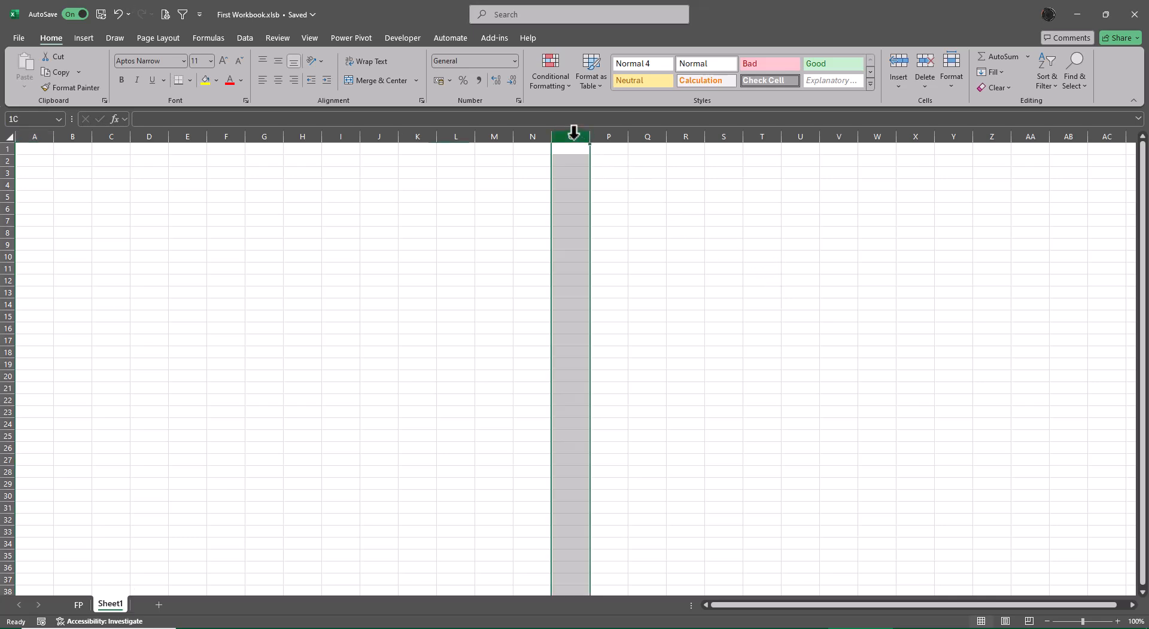
{"action": "left_click", "coordinate": [3, 281]}
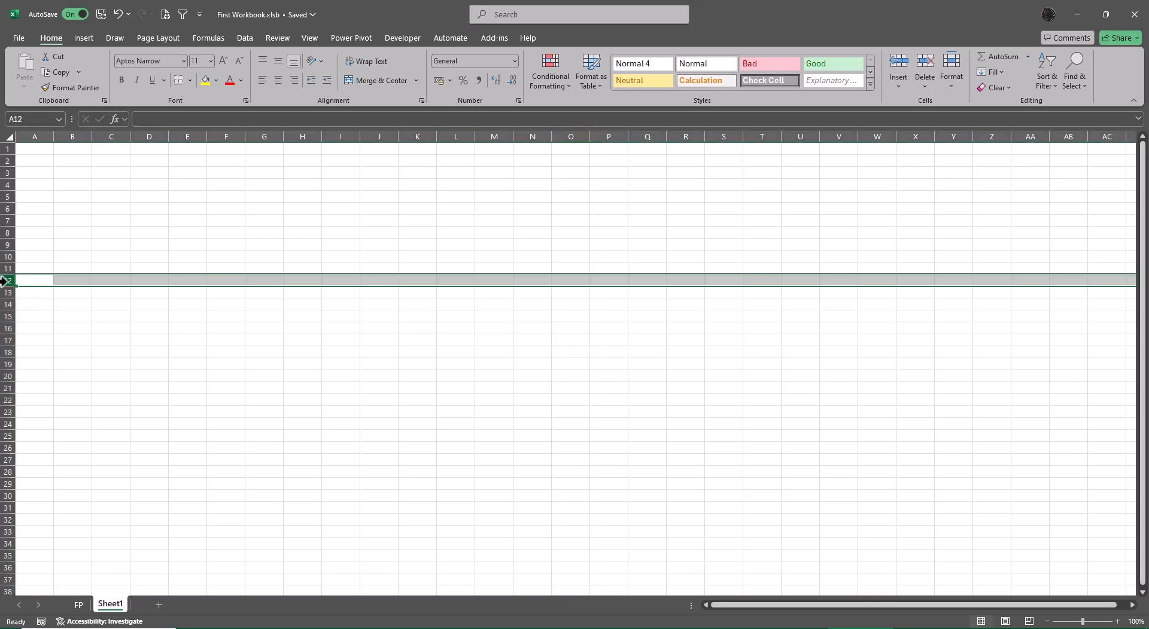
{"action": "left_click", "coordinate": [573, 135]}
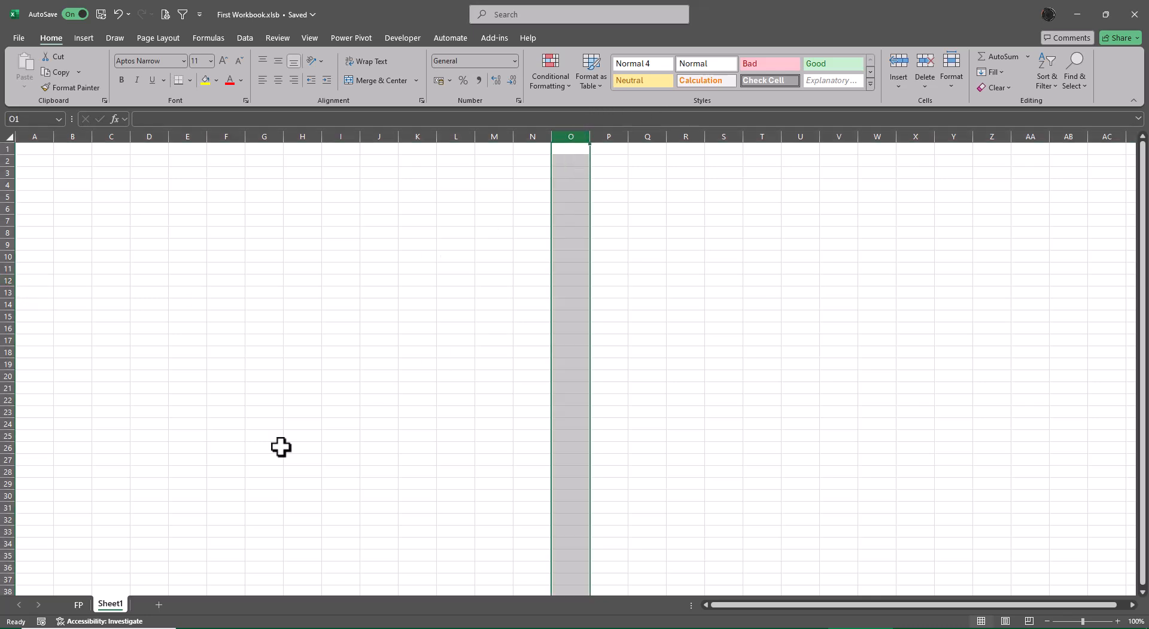
{"action": "left_click", "coordinate": [8, 292]}
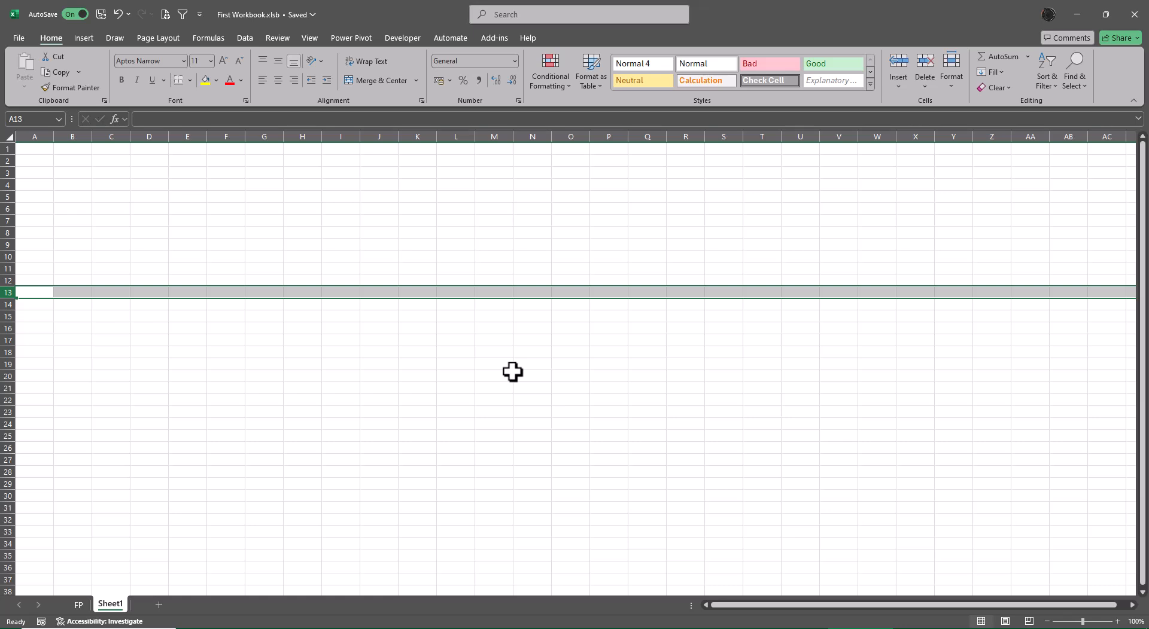
{"action": "left_click", "coordinate": [573, 135], "text": "ctrl"}
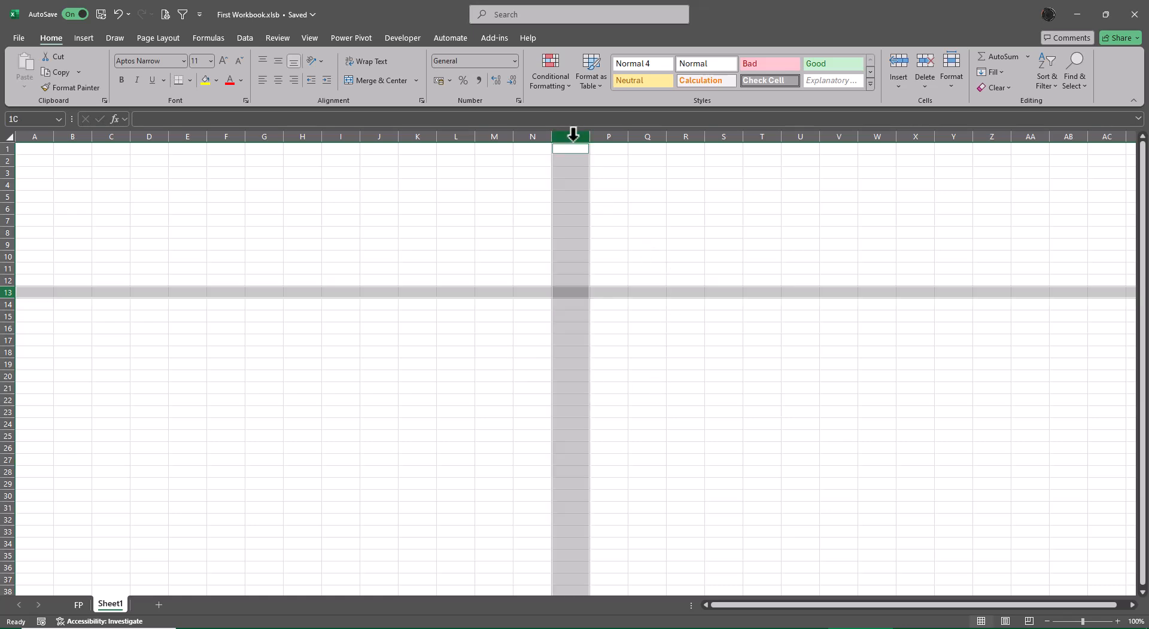
{"action": "left_click", "coordinate": [577, 292], "text": "ctrl"}
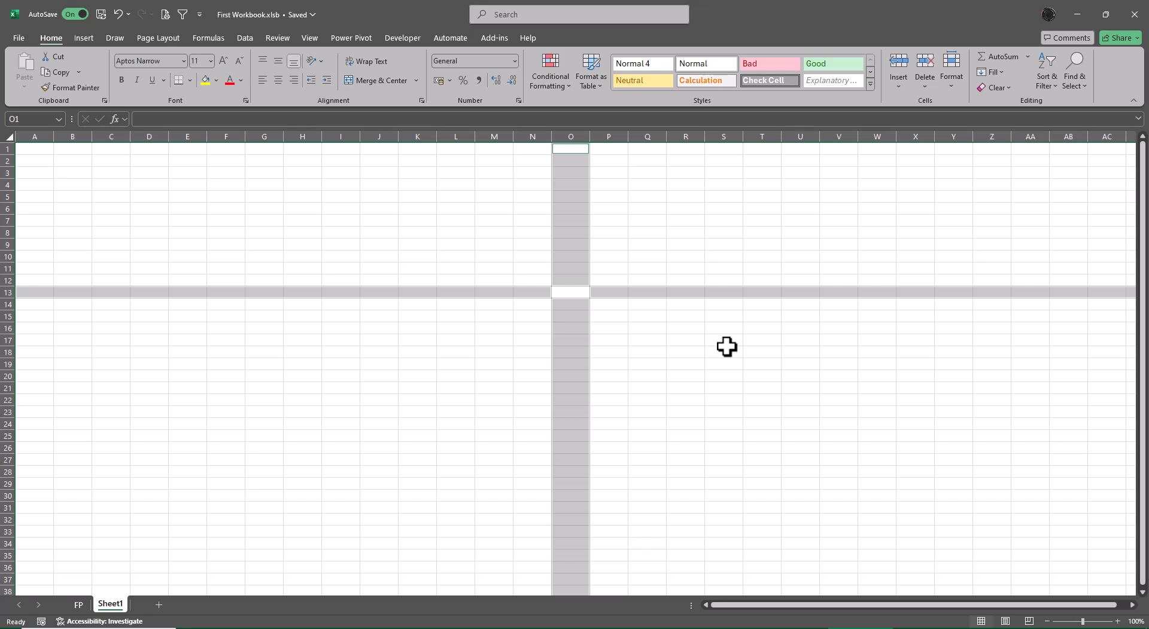
{"action": "left_click", "coordinate": [726, 347]}
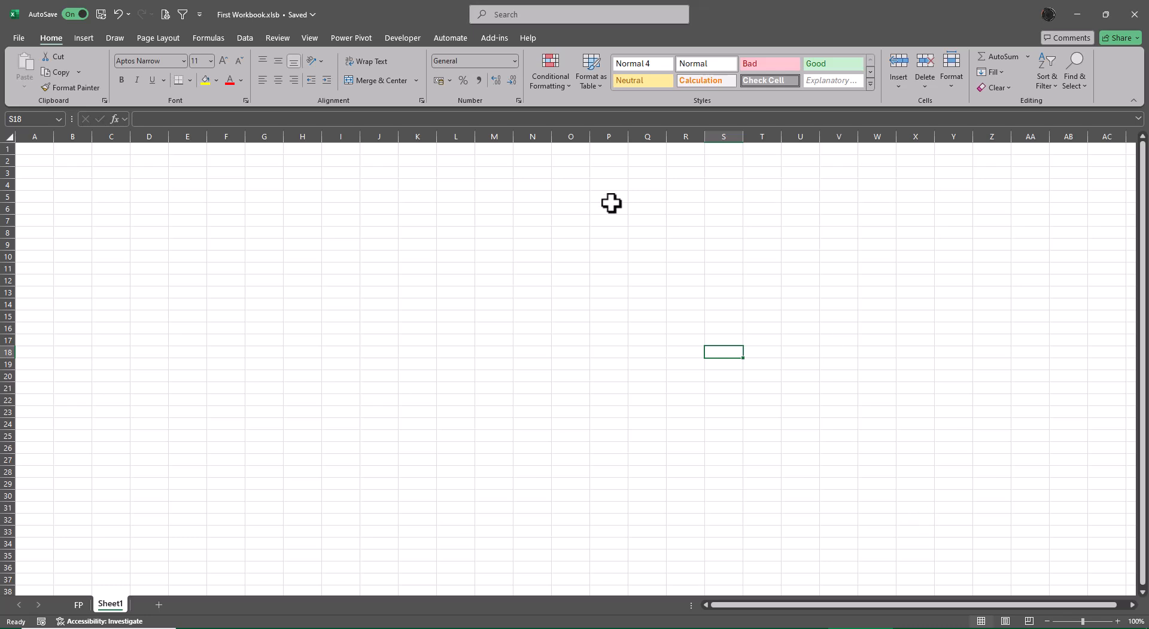
Enter the header Version in cell G4
{"action": "key", "text": "ctrl+2"}
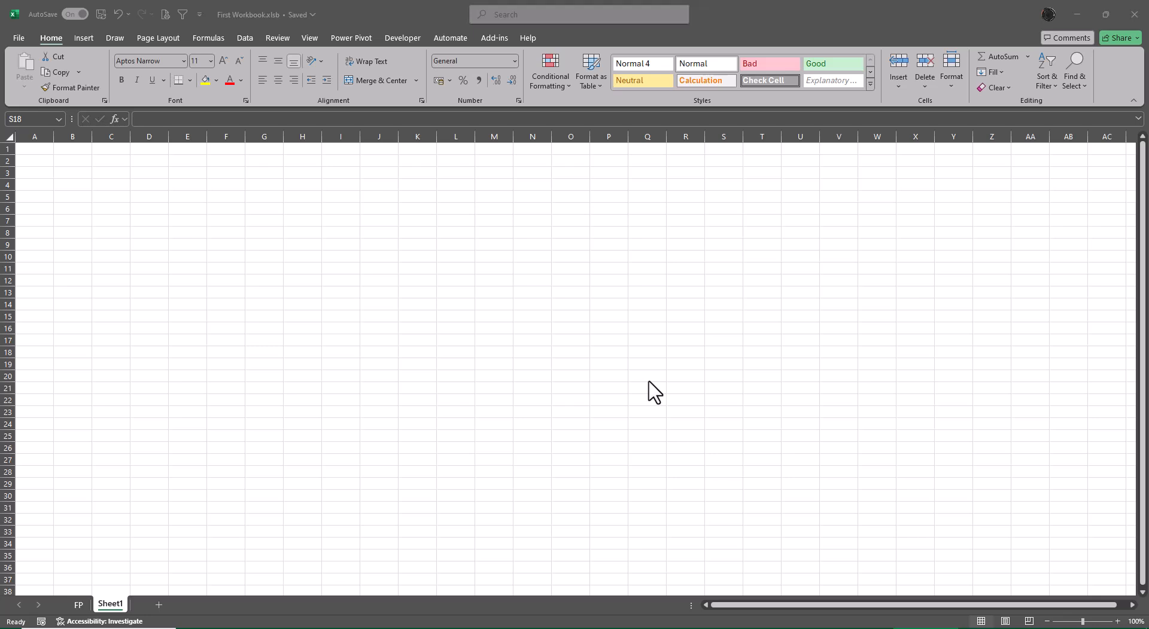
{"action": "left_click", "coordinate": [292, 284]}
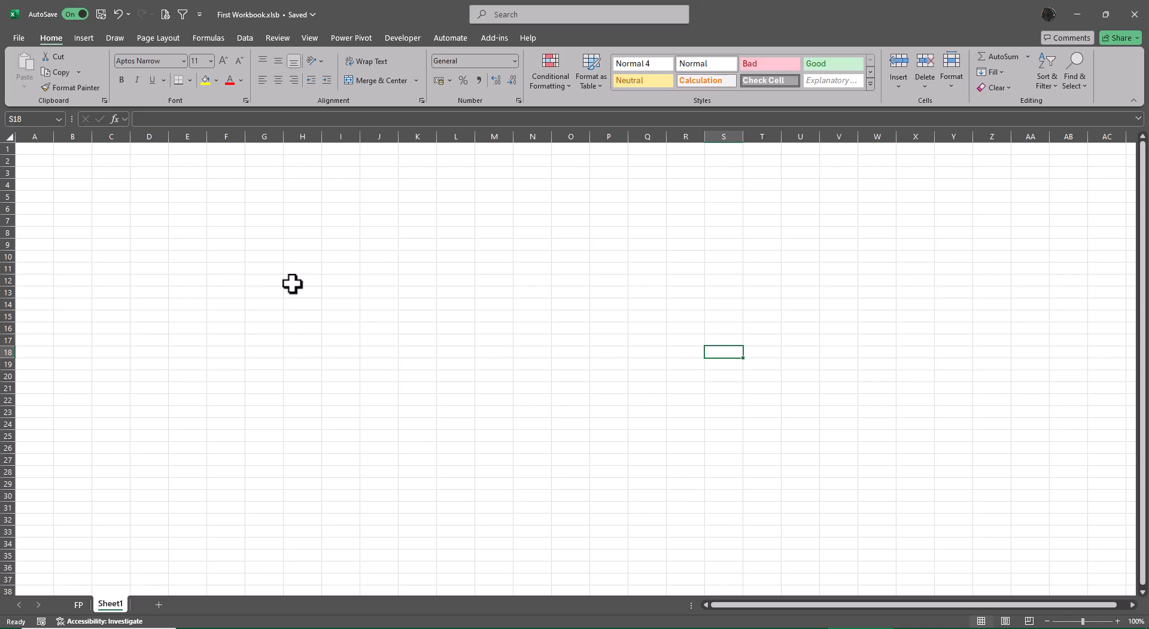
{"action": "scroll", "coordinate": [357, 398], "scroll_direction": "up", "scroll_amount": 4, "text": "ctrl"}
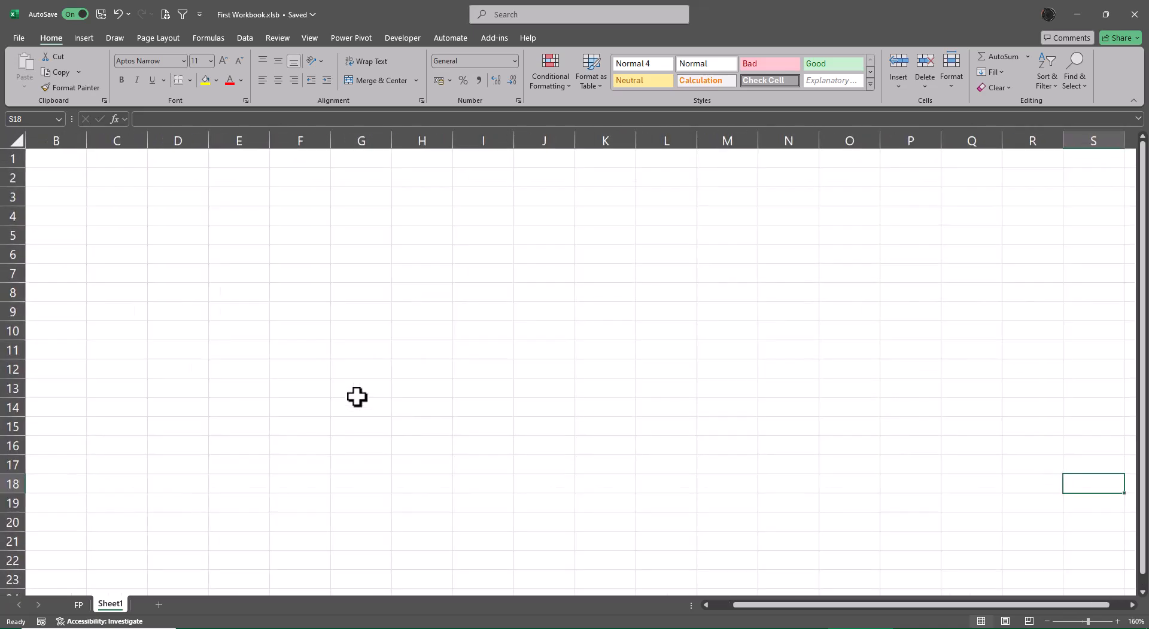
{"action": "left_click", "coordinate": [353, 222]}
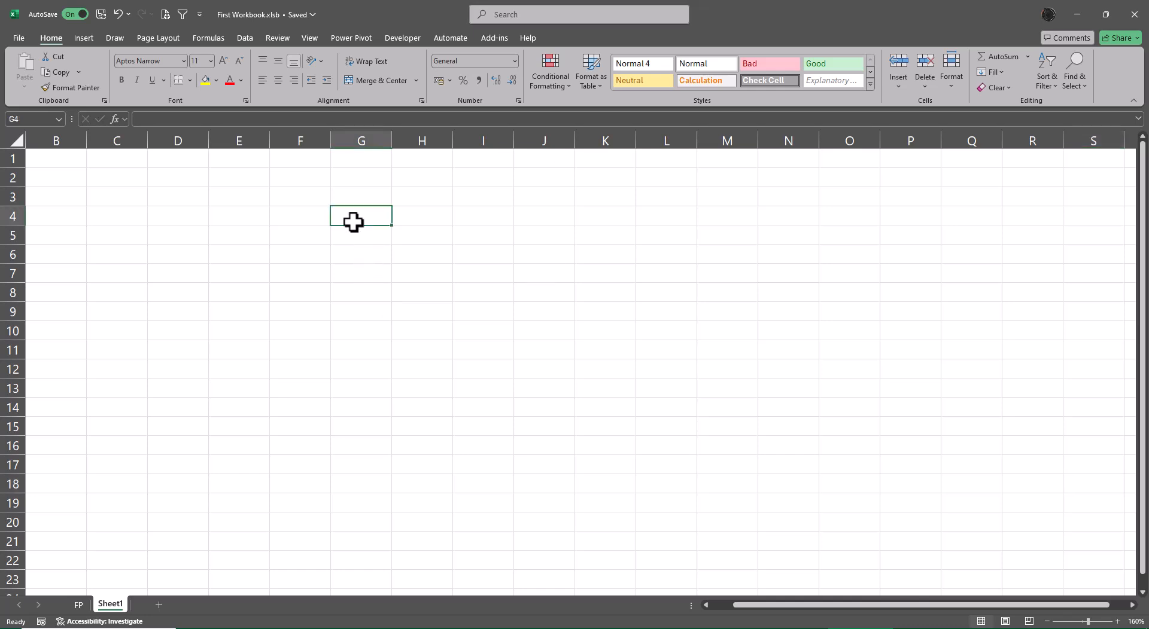
{"action": "type", "text": "Version"}
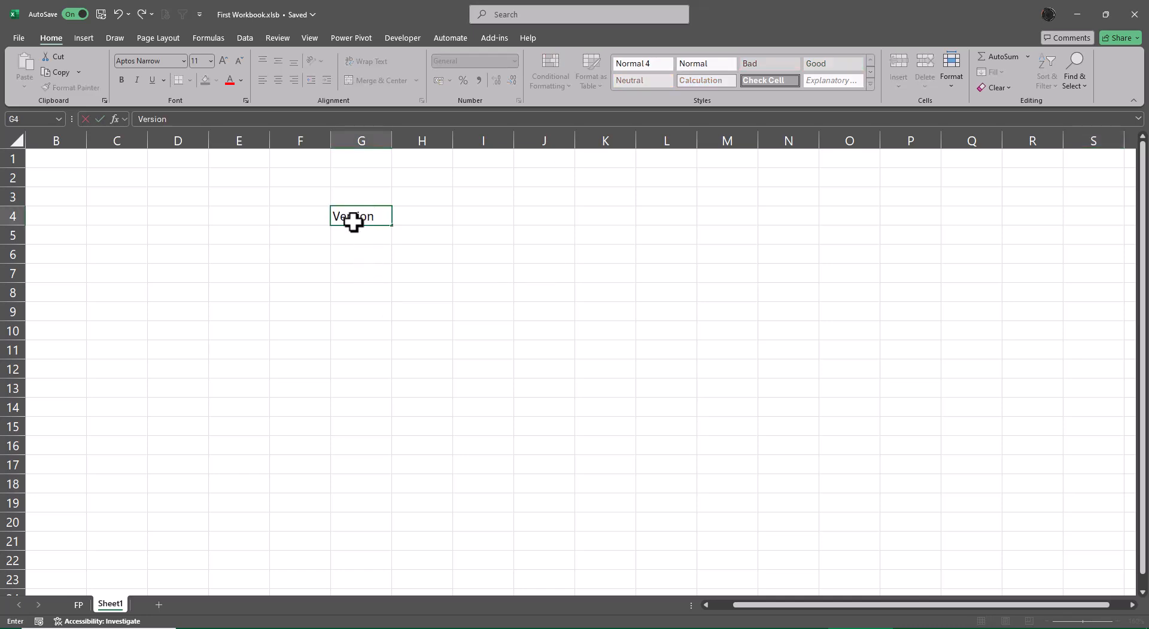
{"action": "key", "text": "Return"}
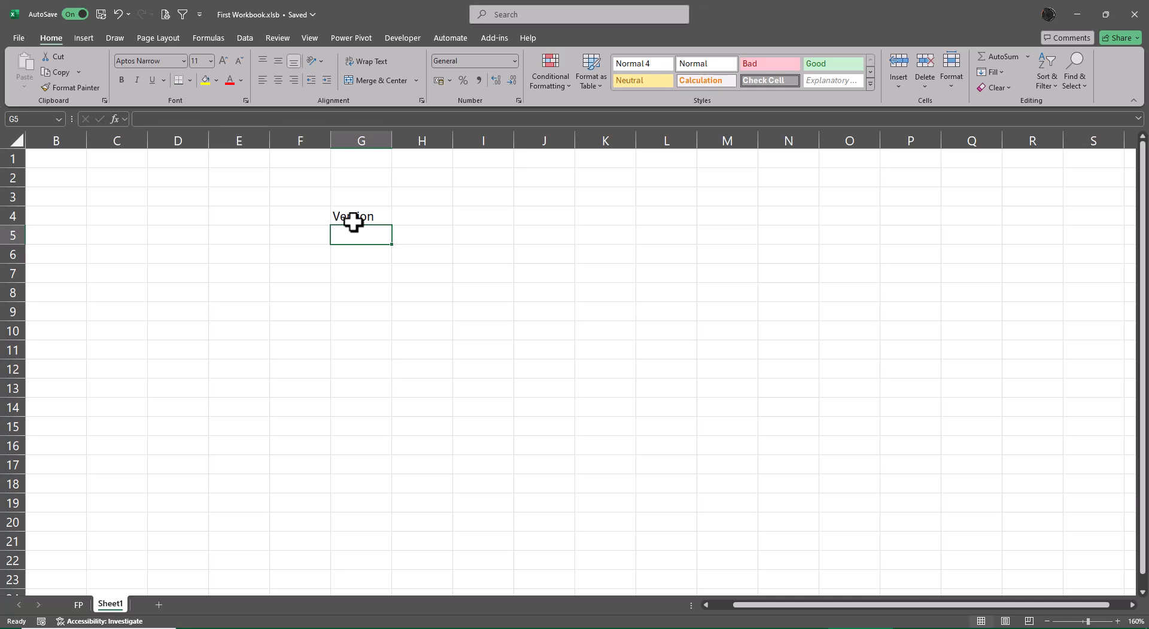
Enter the versions 2003, 2007, 2010, 2013, 2016, 2019 and 2021 in cells G5 to G11
{"action": "type", "text": "2003"}
{"action": "key", "text": "Return"}
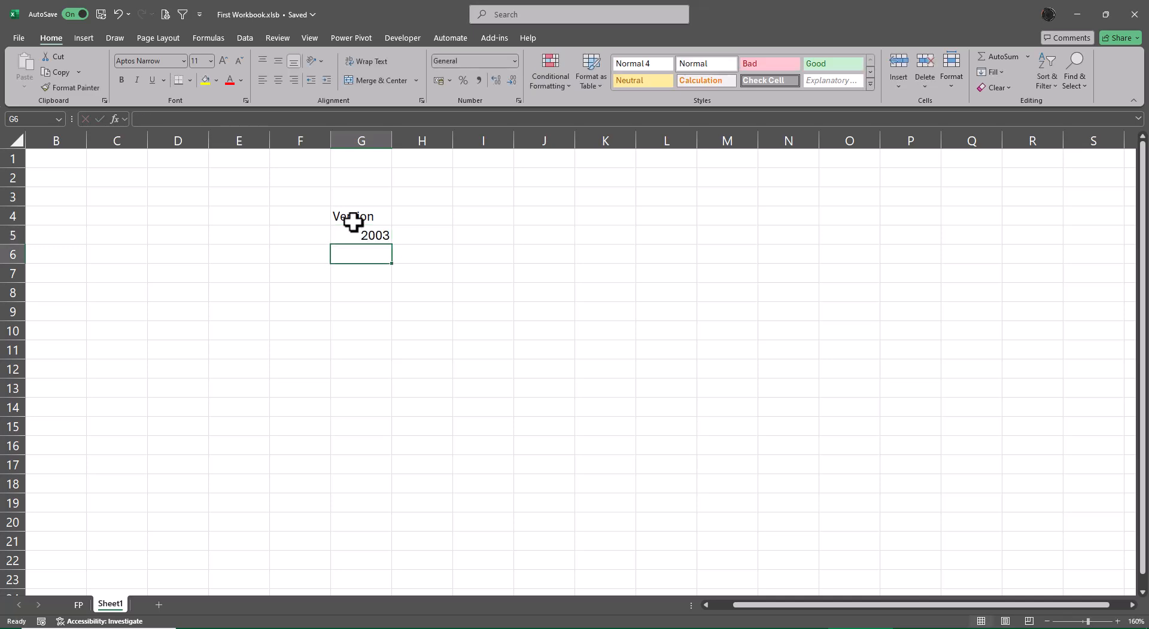
{"action": "type", "text": "2007"}
{"action": "key", "text": "Return"}
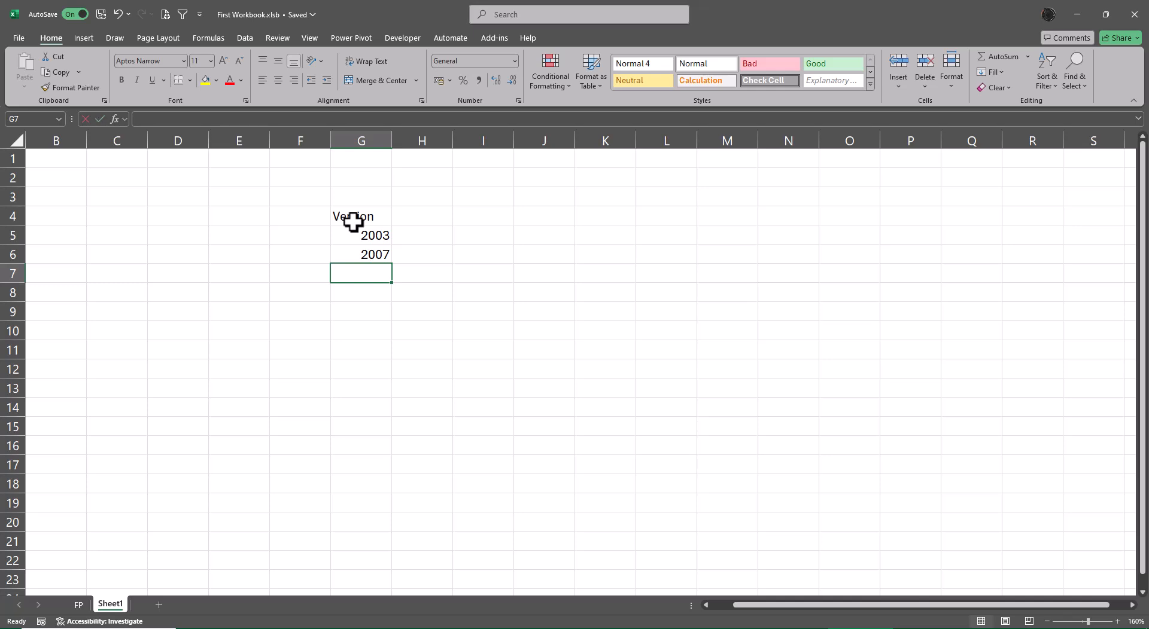
{"action": "type", "text": "2010"}
{"action": "key", "text": "Return"}
{"action": "type", "text": "201"}
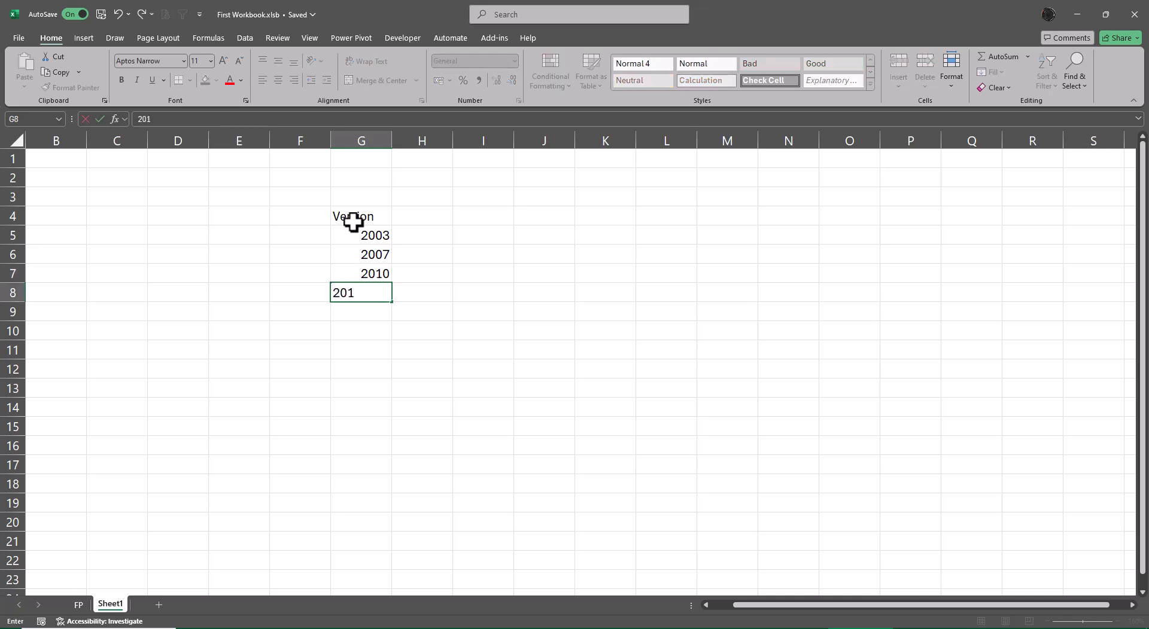
{"action": "type", "text": "3"}
{"action": "key", "text": "Return"}
{"action": "type", "text": "2016"}
{"action": "key", "text": "Return"}
{"action": "type", "text": "20"}
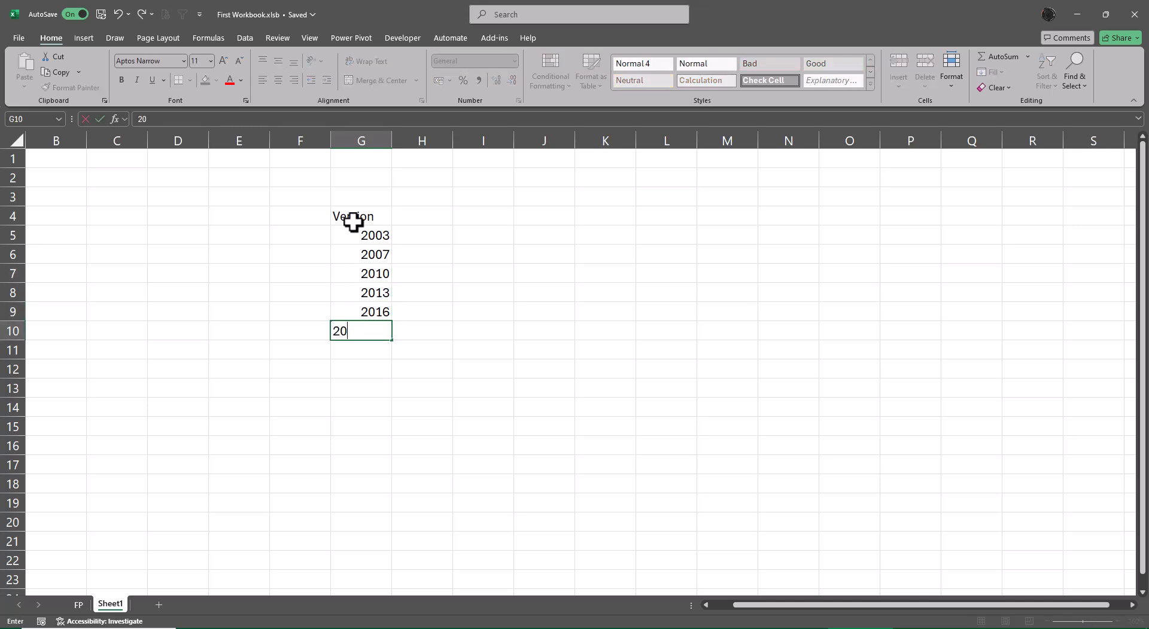
{"action": "type", "text": "19"}
{"action": "key", "text": "Return"}
{"action": "type", "text": "2021"}
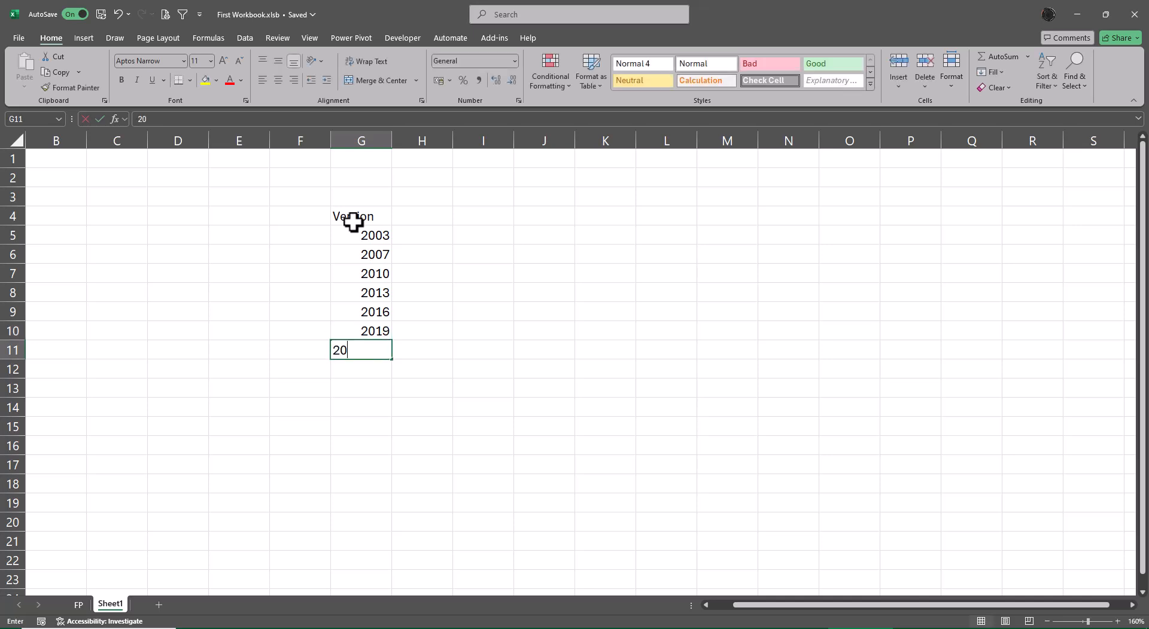
{"action": "key", "text": "Return"}
Merge cells F8:F11 and enter the label Office 365 in the merged cell
{"action": "key", "text": "Up"}
{"action": "key", "text": "Up"}
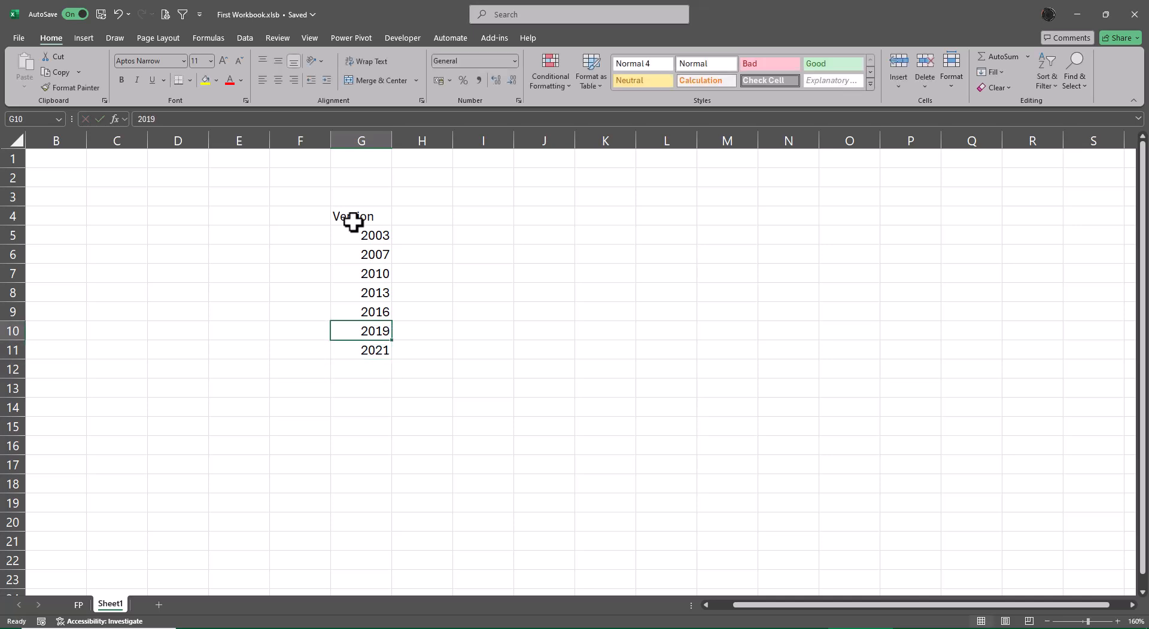
{"action": "key", "text": "Down"}
{"action": "key", "text": "Left"}
{"action": "key", "text": "shift+Up"}
{"action": "key", "text": "shift+Up"}
{"action": "key", "text": "shift+Up"}
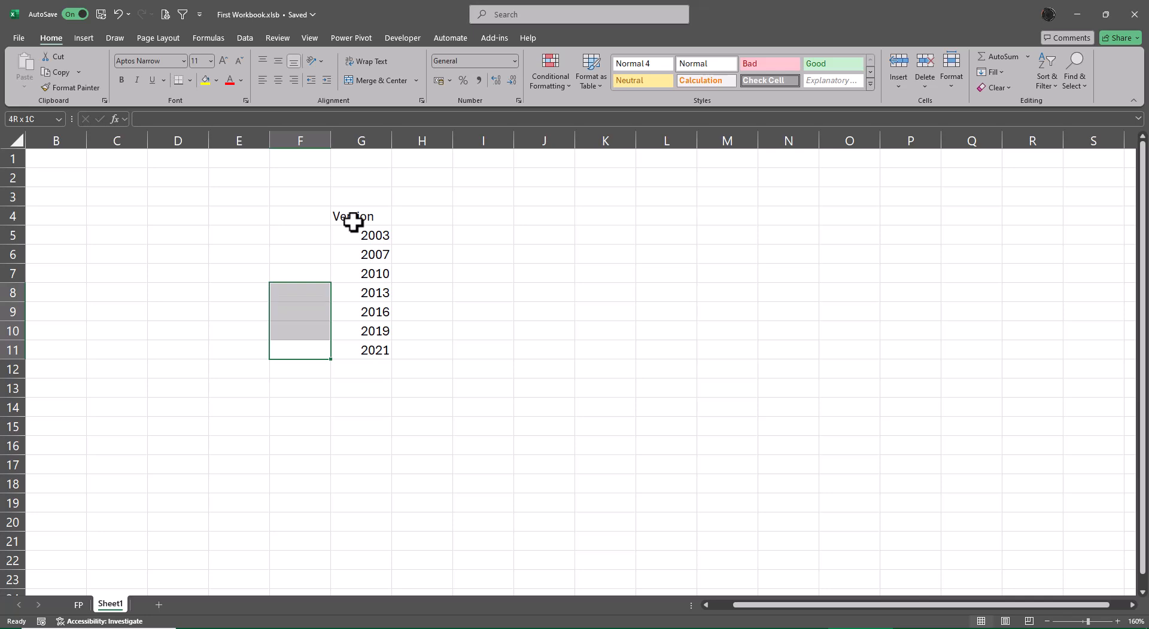
{"action": "left_click", "coordinate": [377, 79]}
{"action": "type", "text": "Office"}
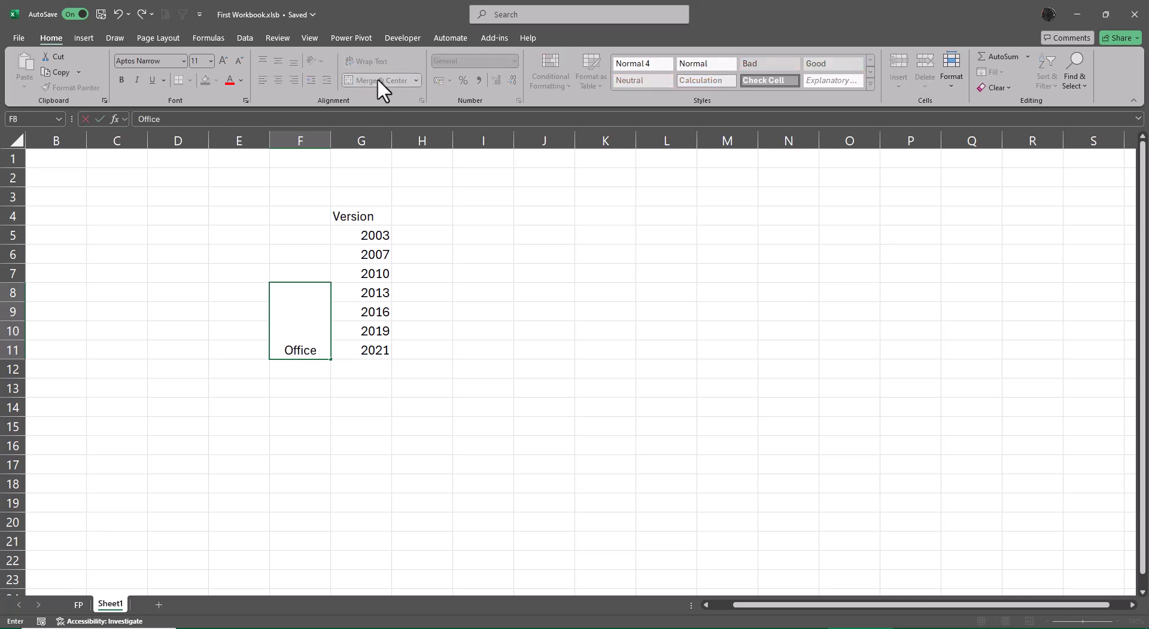
{"action": "type", "text": " 365"}
{"action": "key", "text": "Return"}
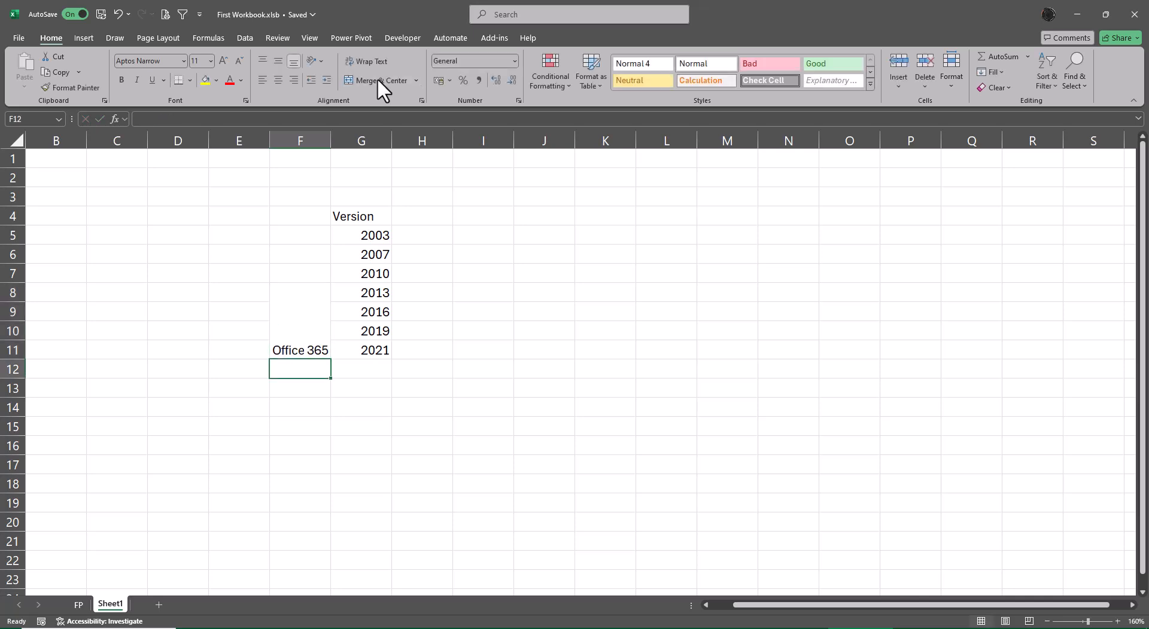
Align the Office 365 label to the vertical middle of the merged cell
{"action": "left_click", "coordinate": [314, 320]}
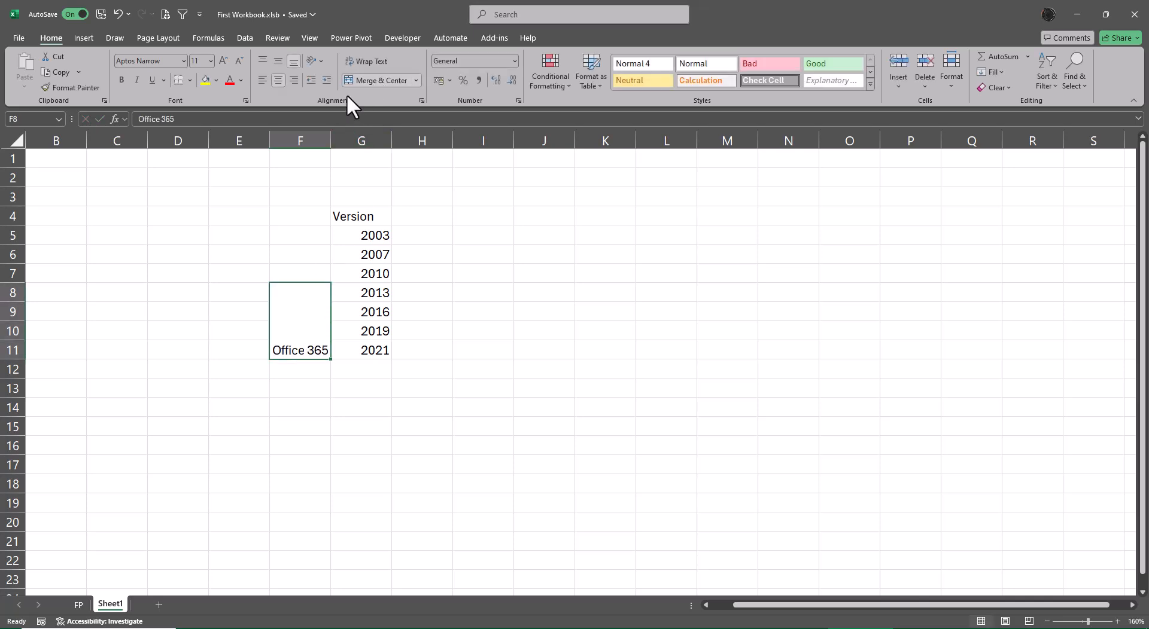
{"action": "left_click", "coordinate": [279, 61]}
{"action": "left_click", "coordinate": [472, 256]}
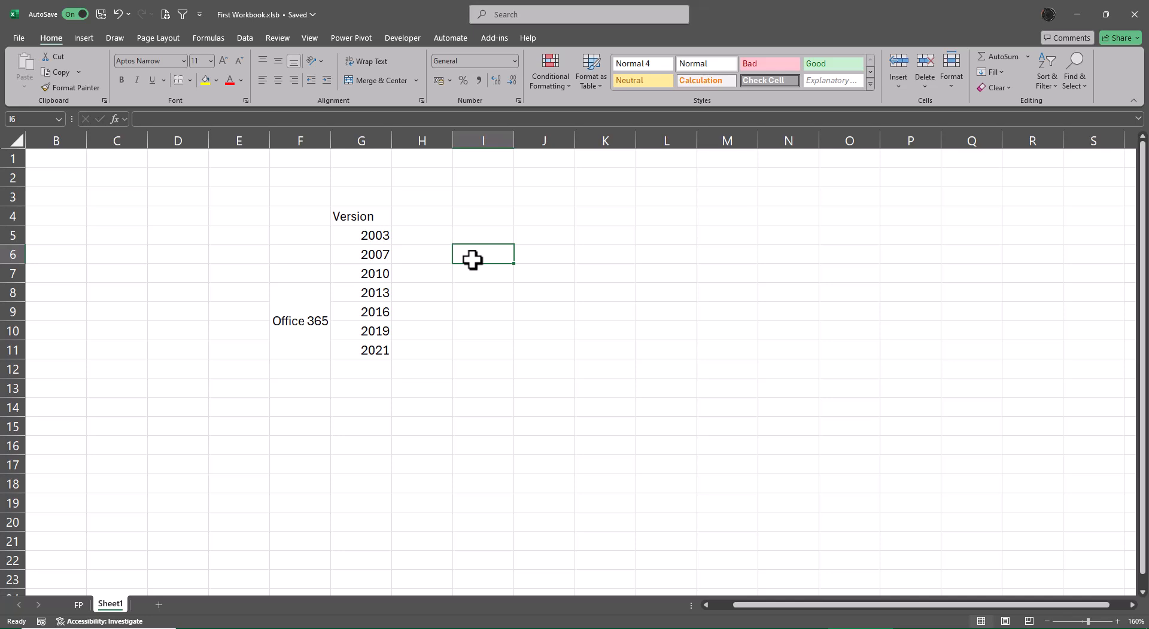
Add the headers Rows and Columns in cells H4 and I4
{"action": "key", "text": "Left"}
{"action": "key", "text": "Up"}
{"action": "key", "text": "Up"}
{"action": "type", "text": "Rows"}
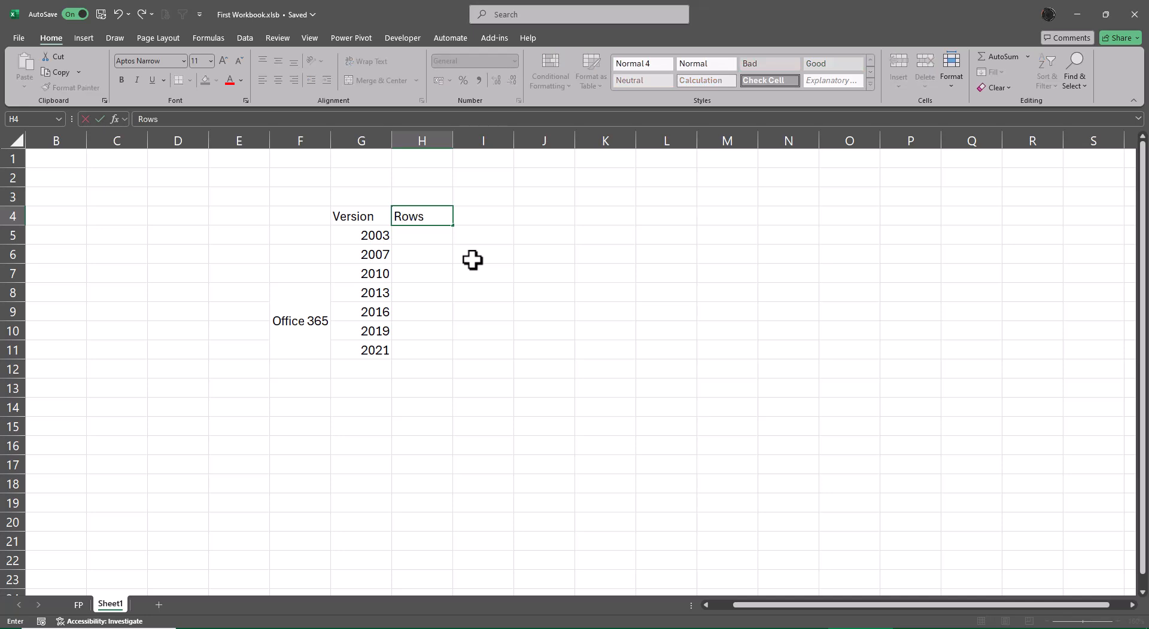
{"action": "key", "text": "Tab"}
{"action": "type", "text": "Columns"}
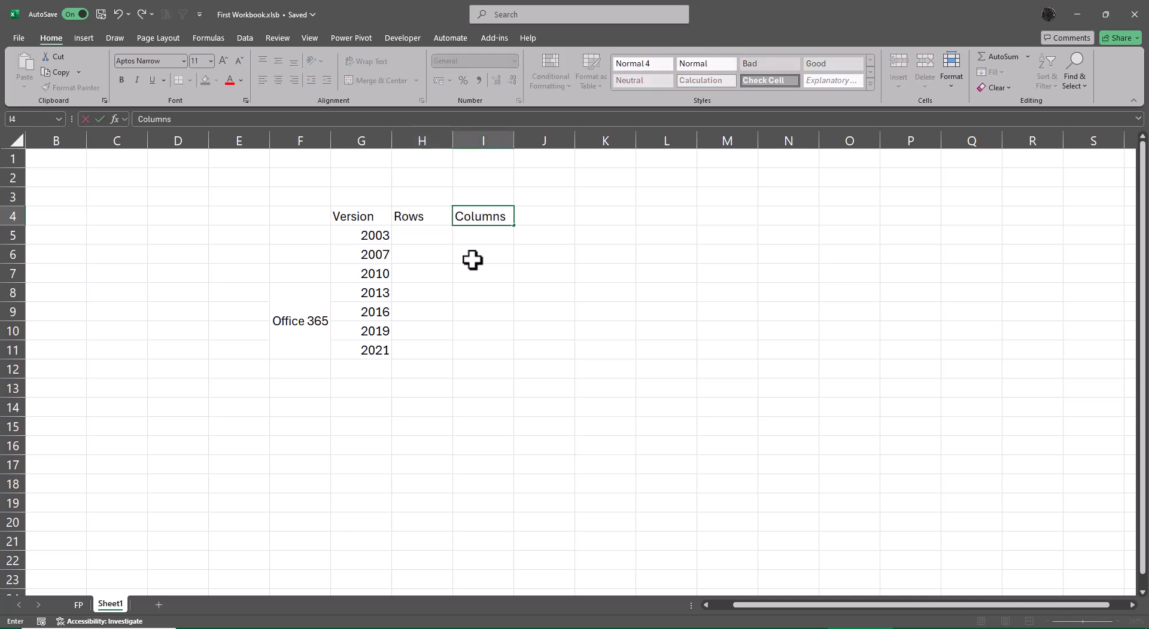
{"action": "key", "text": "Return"}
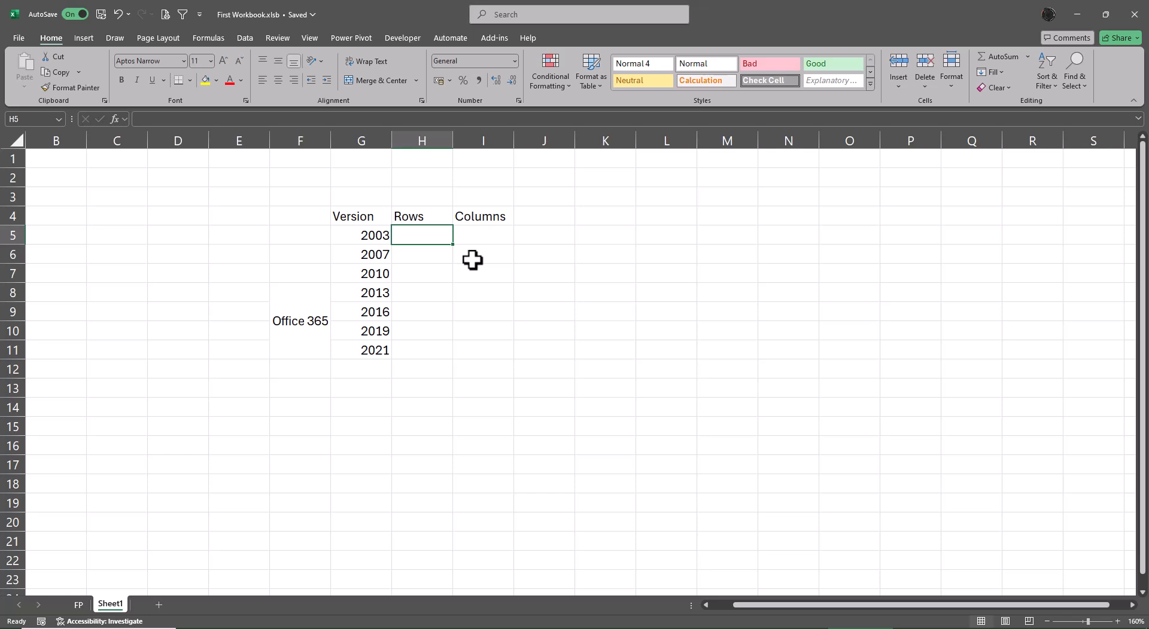
Enter 65536 rows and 256 columns for version 2003
{"action": "type", "text": "65536"}
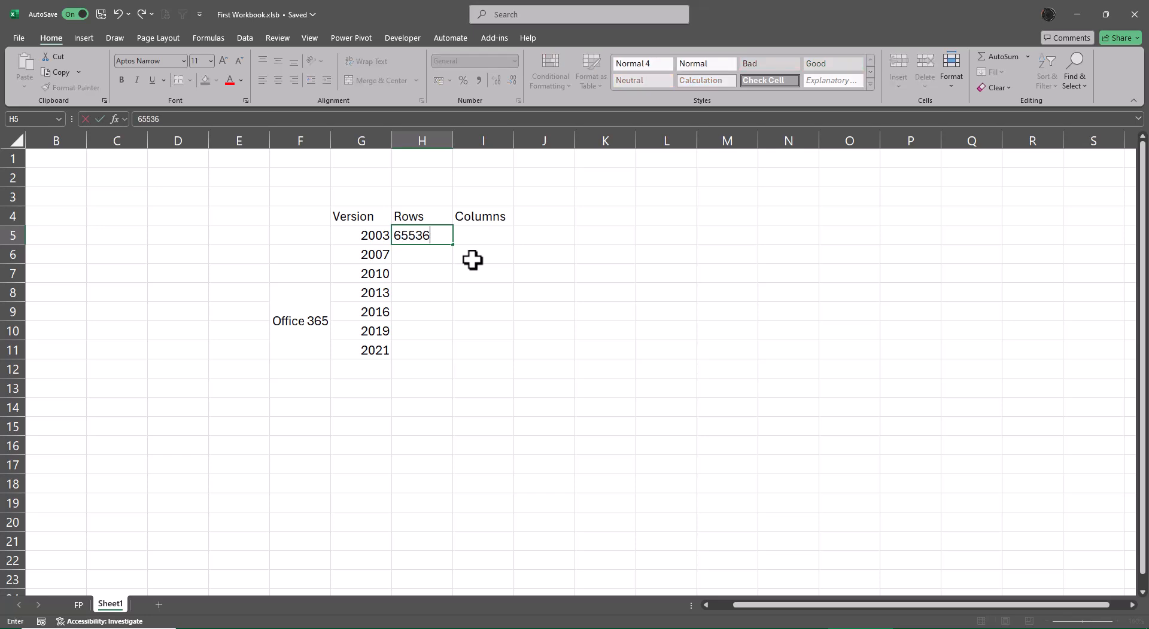
{"action": "key", "text": "Tab"}
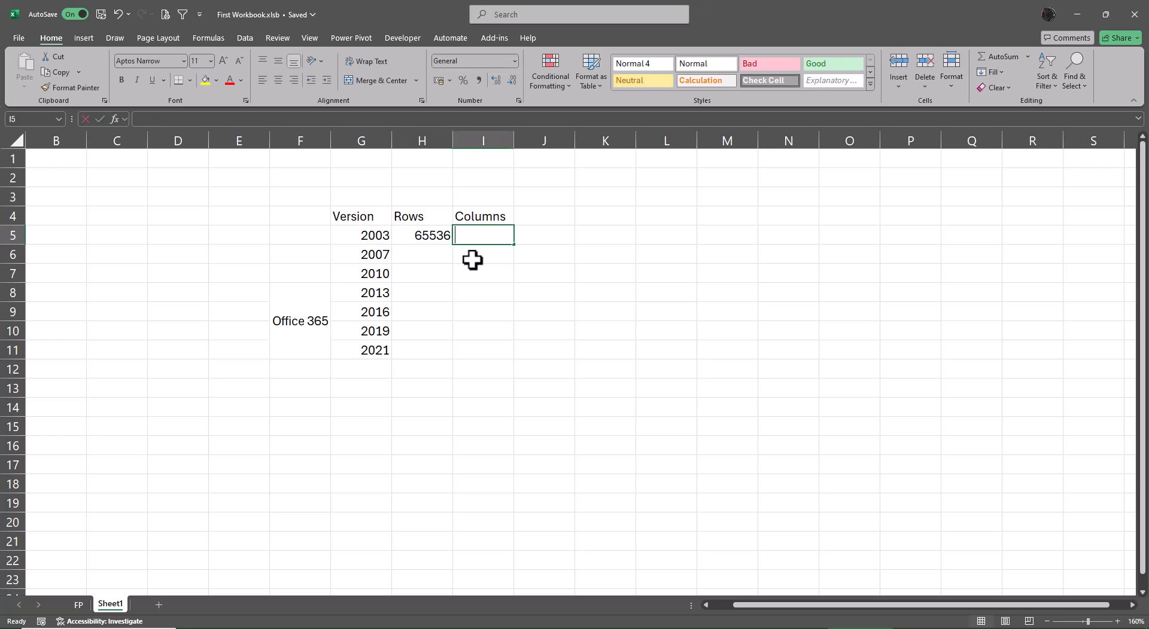
{"action": "type", "text": "256"}
{"action": "key", "text": "Return"}
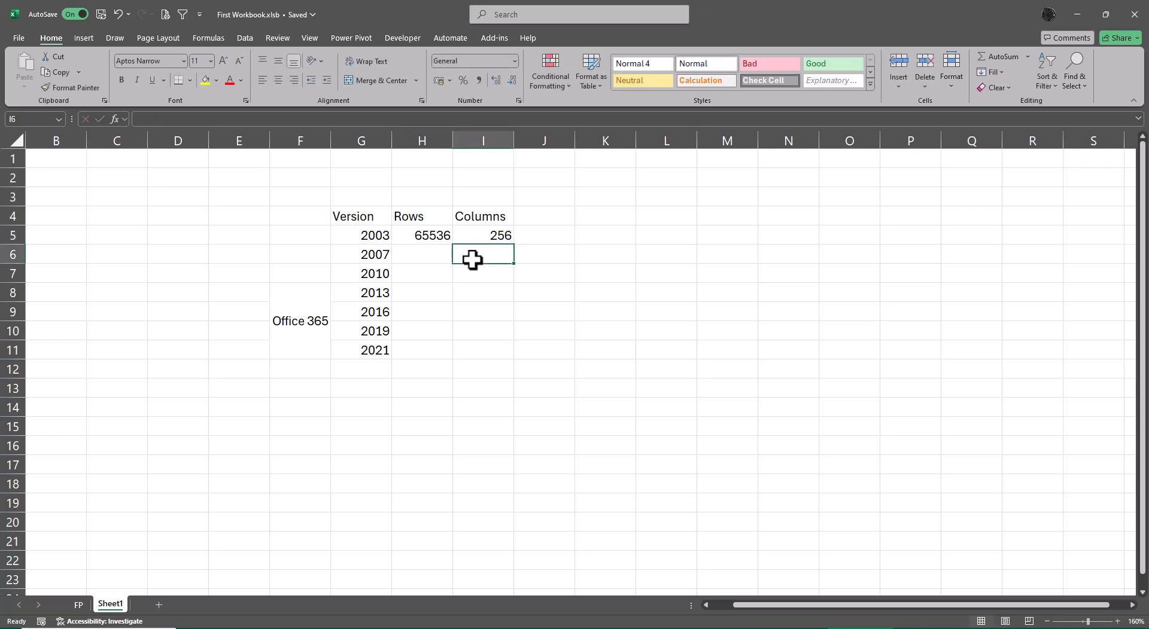
Enter 1048576 rows for versions 2007 through 2021 in all of H6:H11 at once
{"action": "key", "text": "Left"}
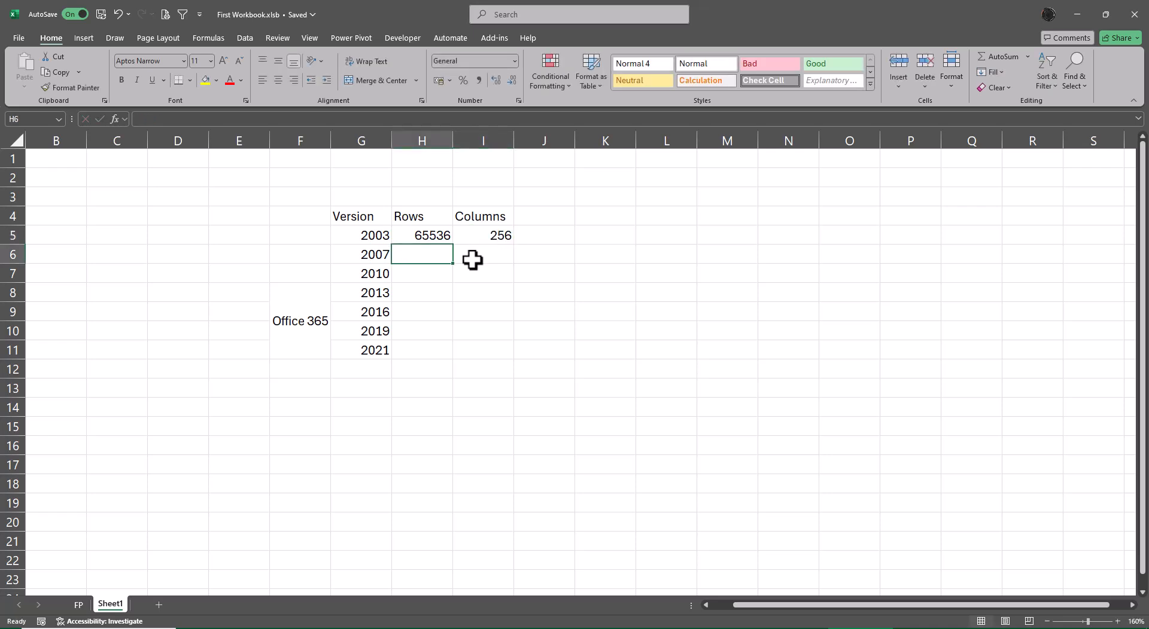
{"action": "key", "text": "shift+Down"}
{"action": "key", "text": "shift+Down"}
{"action": "key", "text": "shift+Down"}
{"action": "key", "text": "shift+Down"}
{"action": "key", "text": "shift+Down"}
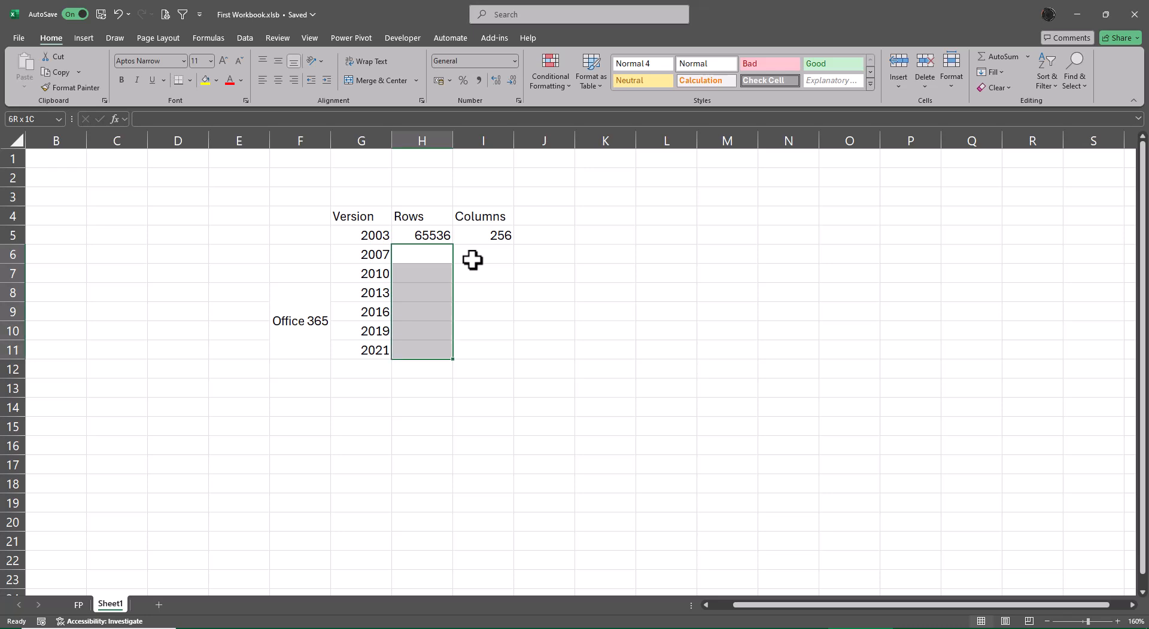
{"action": "type", "text": "1048576"}
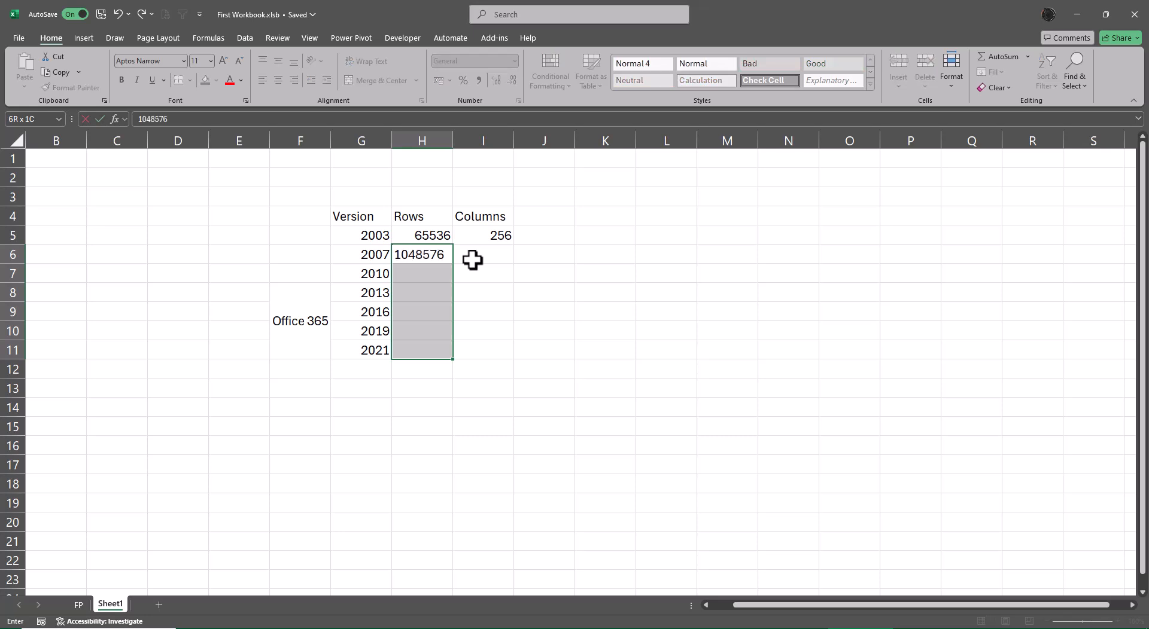
{"action": "key", "text": "ctrl+Return"}
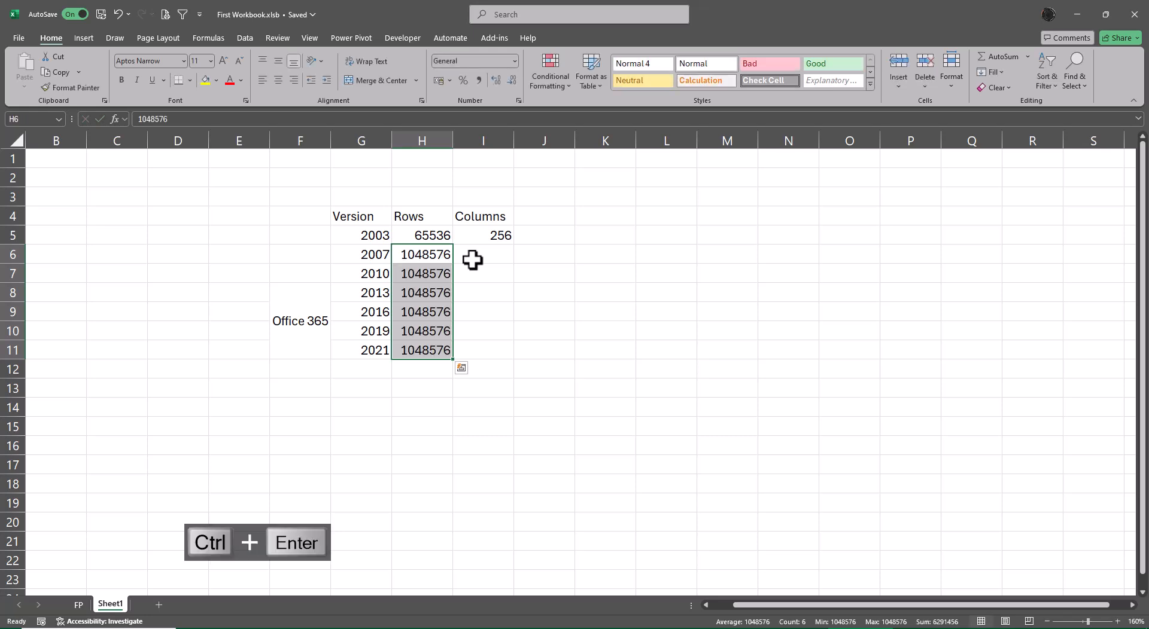
Enter 16384 columns for versions 2007 through 2021 in all of I6:I11 at once
{"action": "left_click", "coordinate": [472, 260]}
{"action": "key", "text": "shift+Down"}
{"action": "key", "text": "shift+Down"}
{"action": "key", "text": "shift+Down"}
{"action": "key", "text": "shift+Down"}
{"action": "key", "text": "shift+Down"}
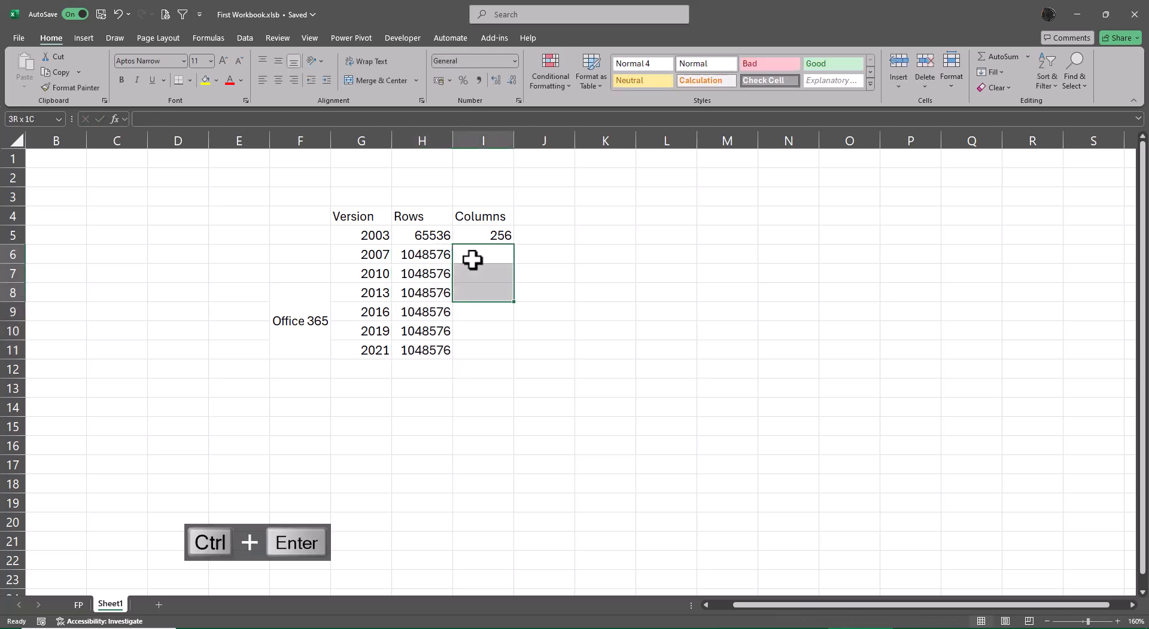
{"action": "type", "text": "163"}
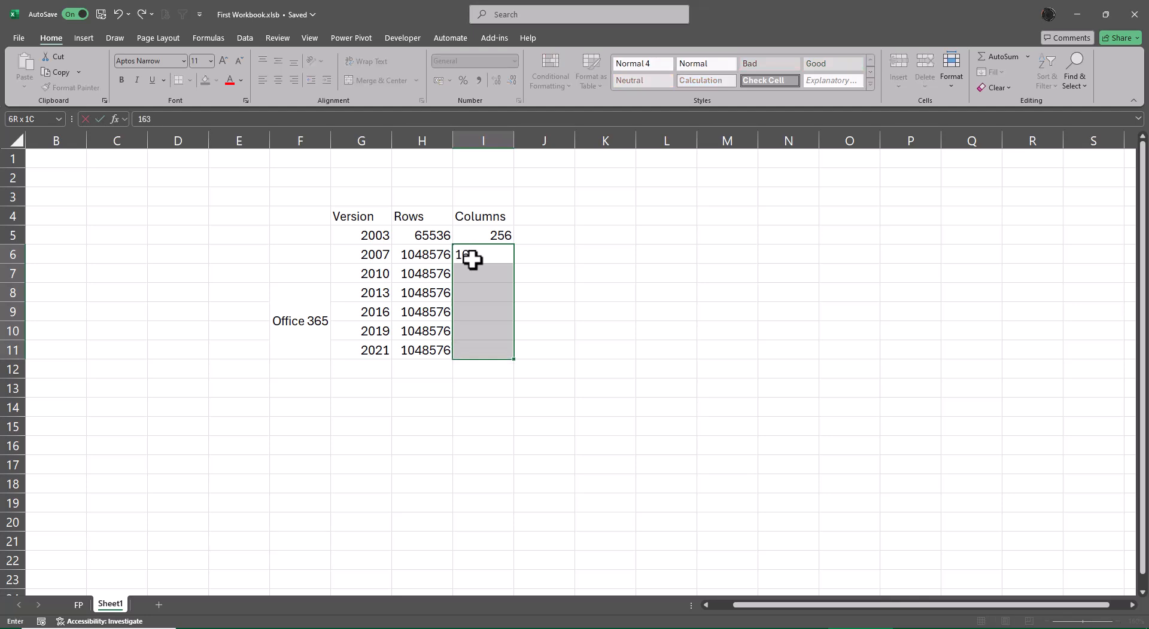
{"action": "type", "text": "84"}
{"action": "key", "text": "ctrl+Return"}
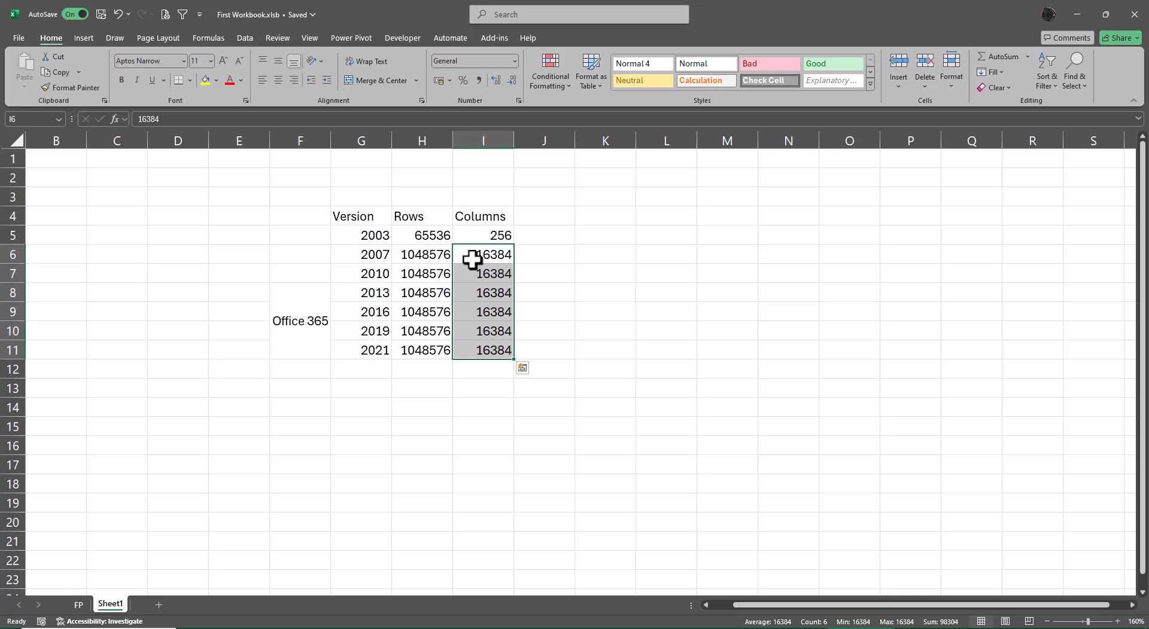
Enter the label Jump in cell I13 below the table
{"action": "key", "text": "Down"}
{"action": "key", "text": "Down"}
{"action": "key", "text": "Down"}
{"action": "key", "text": "Down"}
{"action": "key", "text": "Down"}
{"action": "key", "text": "Down"}
{"action": "key", "text": "Down"}
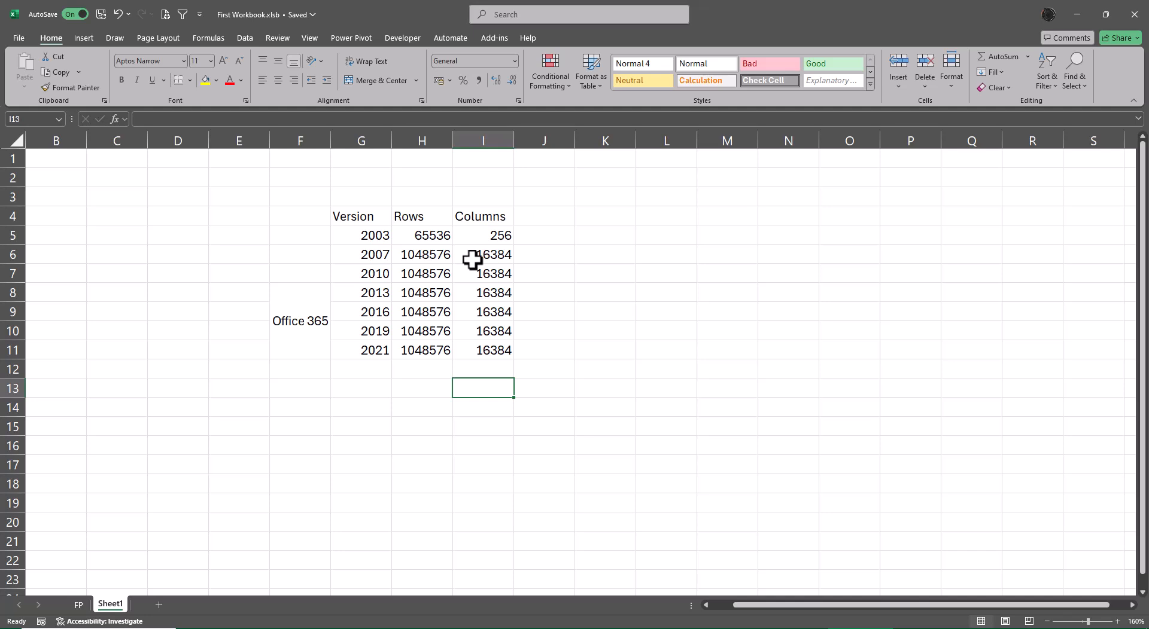
{"action": "type", "text": "Jump"}
{"action": "key", "text": "Return"}
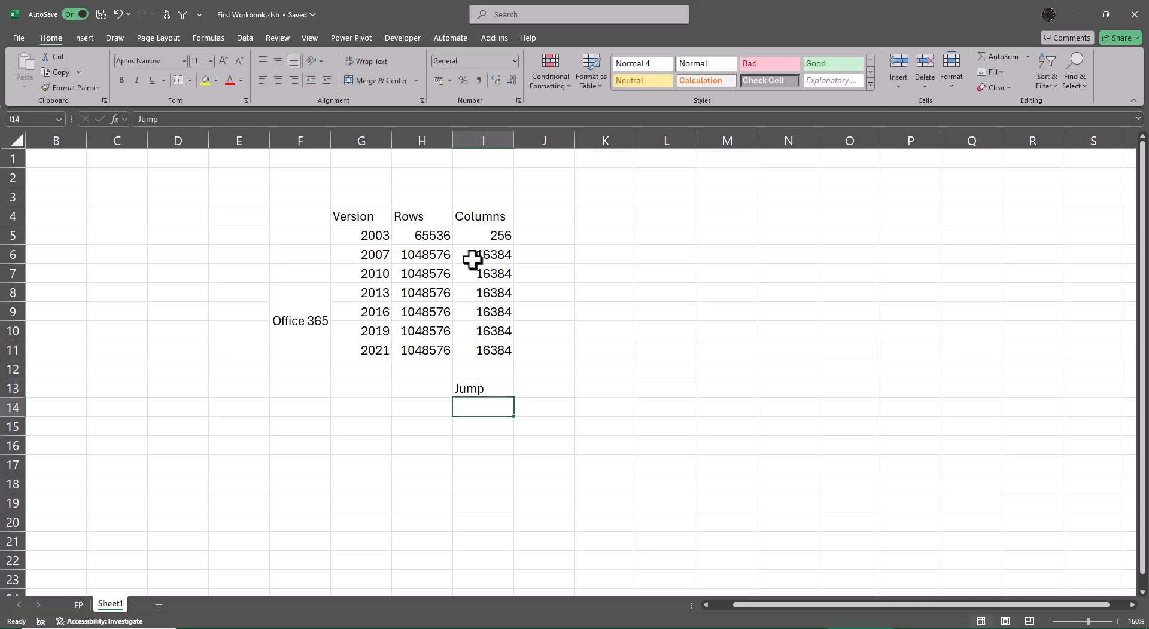
Enter Last in H14 and fill it down into H15
{"action": "key", "text": "Left"}
{"action": "type", "text": "Last"}
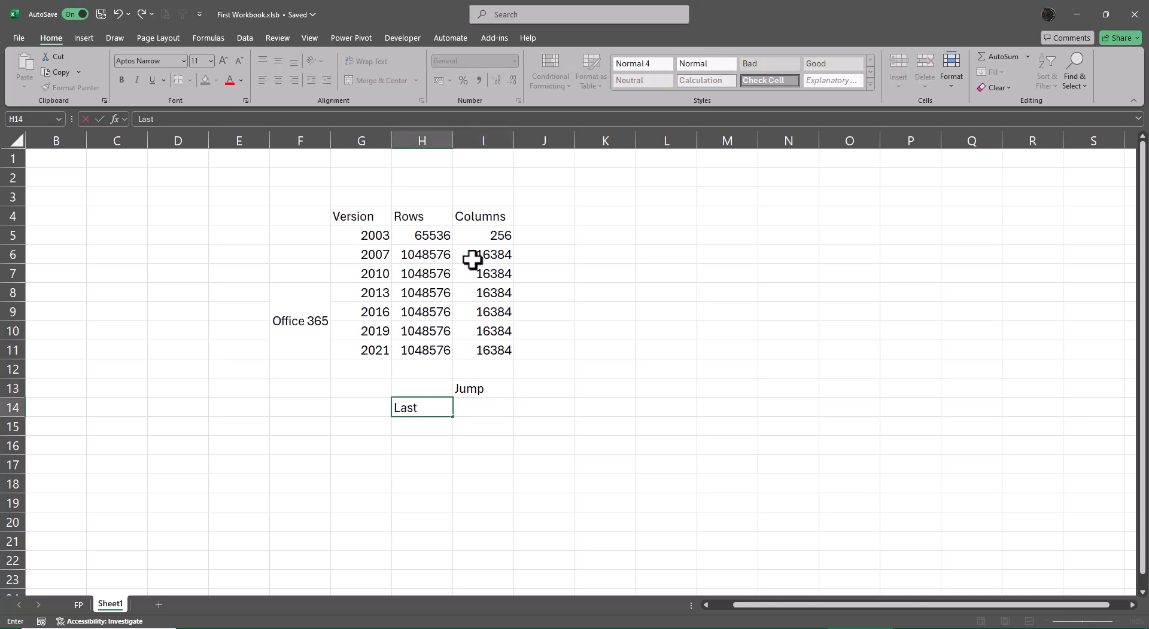
{"action": "key", "text": "Return"}
{"action": "key", "text": "Up"}
{"action": "key", "text": "shift+Down"}
{"action": "key", "text": "ctrl+d"}
Enter Column in I14 and Row in I15
{"action": "key", "text": "Right"}
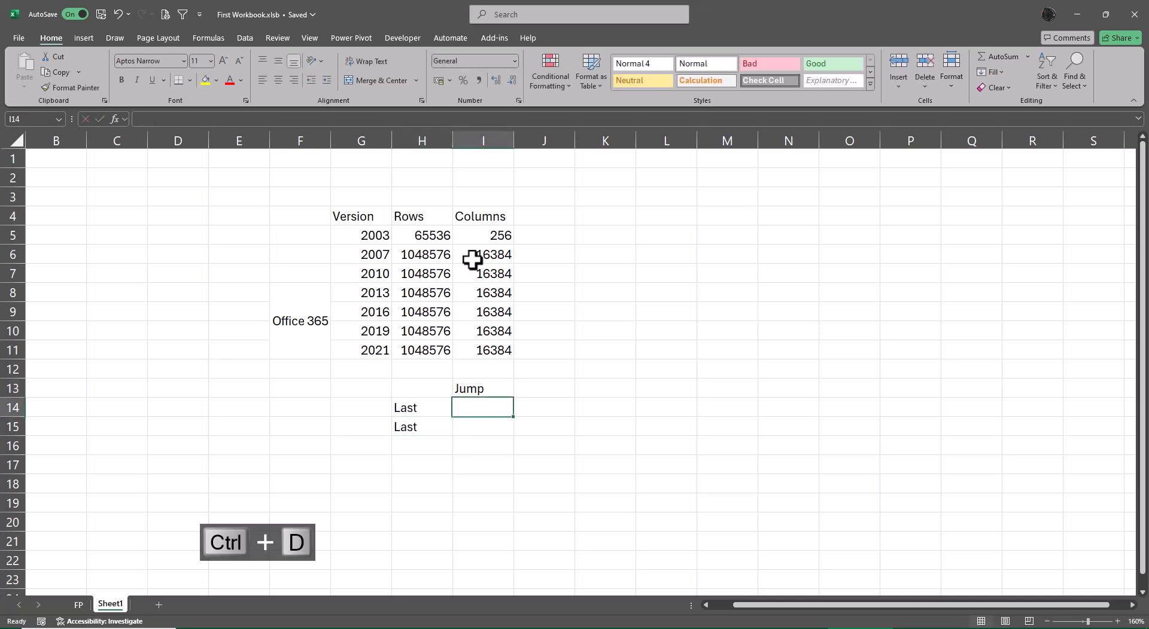
{"action": "type", "text": "Row"}
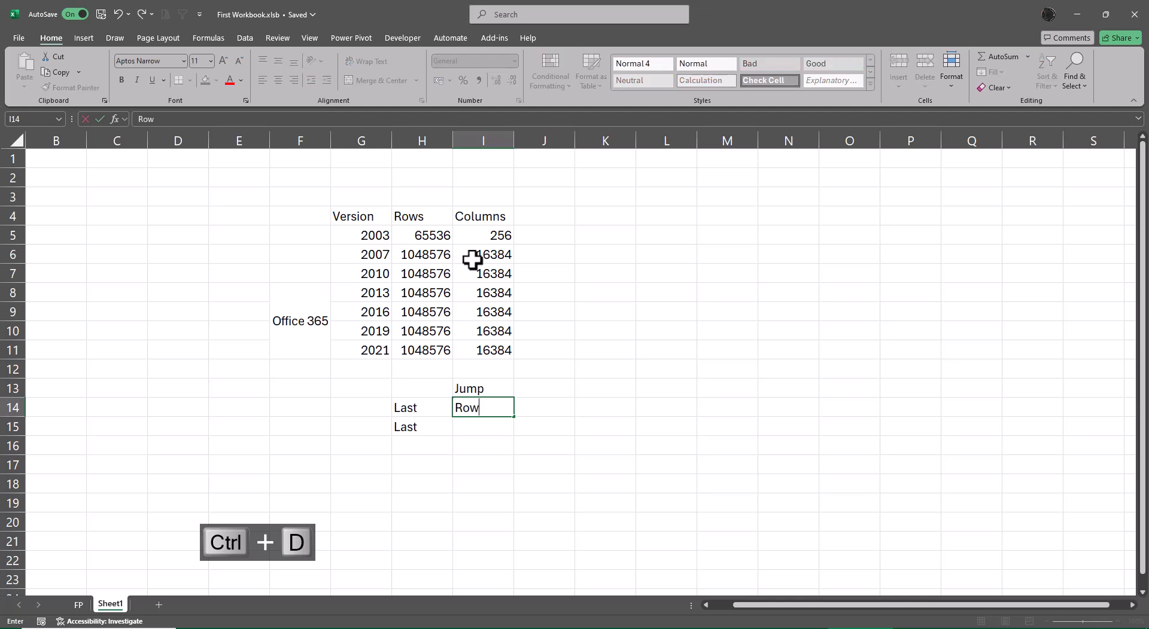
{"action": "key", "text": "BackSpace"}
{"action": "key", "text": "BackSpace"}
{"action": "key", "text": "BackSpace"}
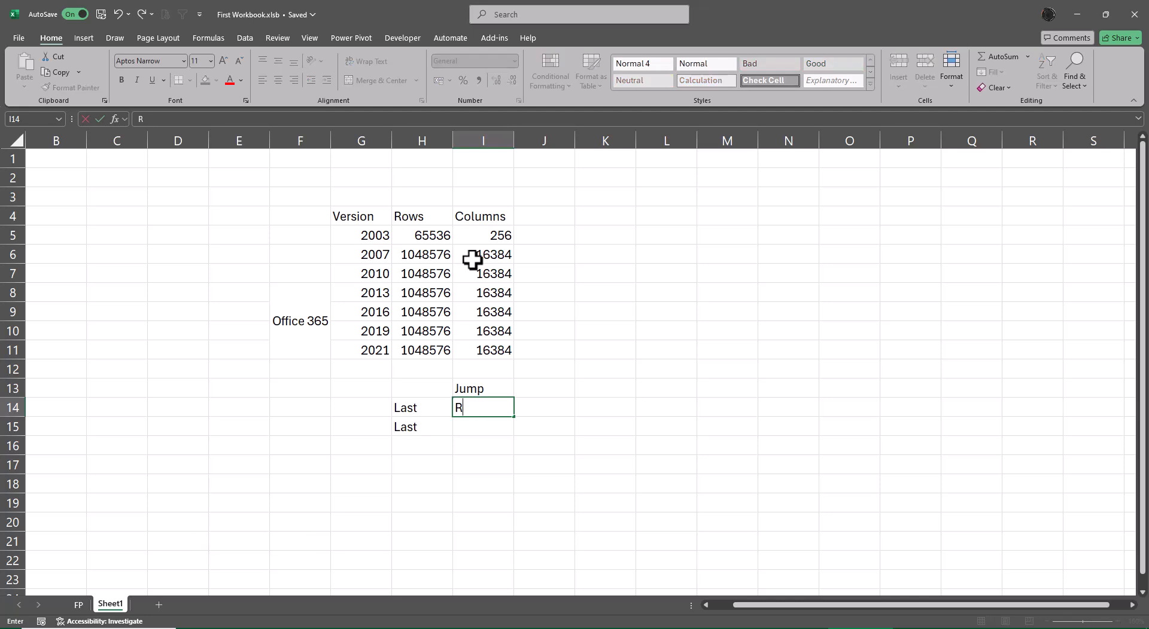
{"action": "type", "text": "Column"}
{"action": "key", "text": "Return"}
{"action": "type", "text": "Row"}
{"action": "key", "text": "Return"}
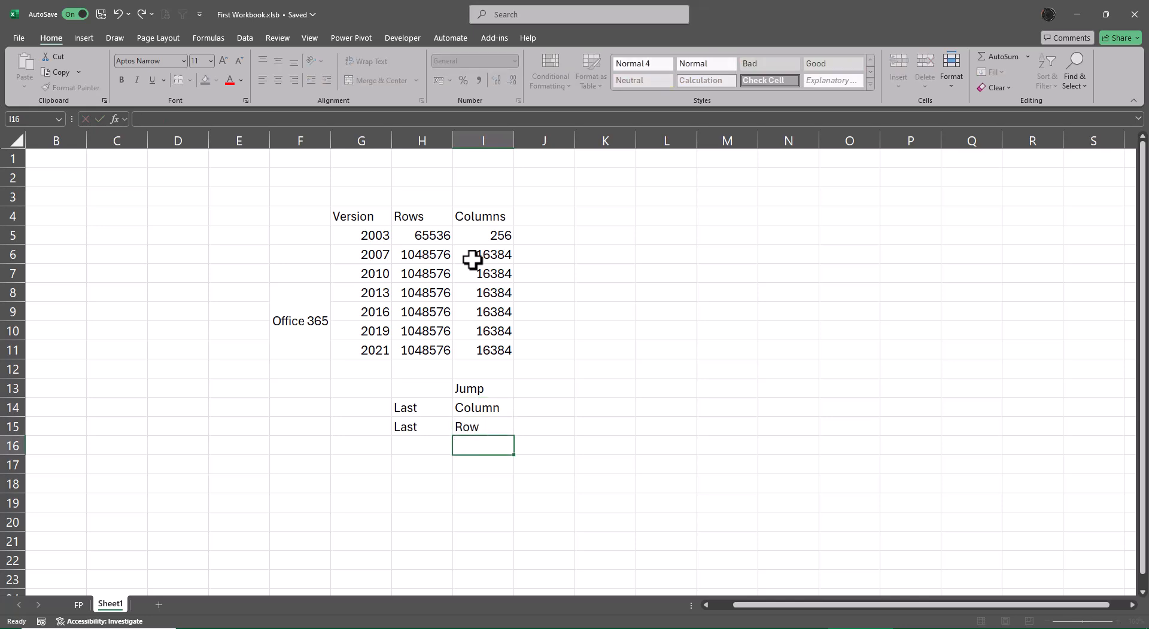
Enter the shortcut text Ctrl Arrow Down in cell J15
{"action": "key", "text": "Up"}
{"action": "key", "text": "Up"}
{"action": "key", "text": "Right"}
{"action": "key", "text": "Down"}
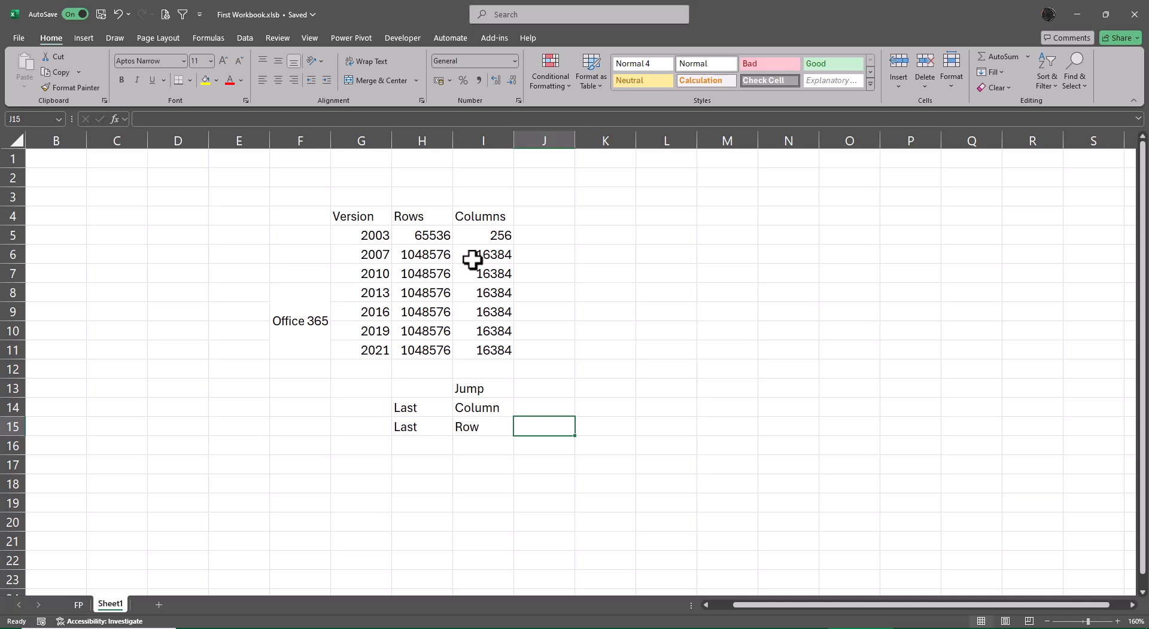
{"action": "type", "text": "Ctrl"}
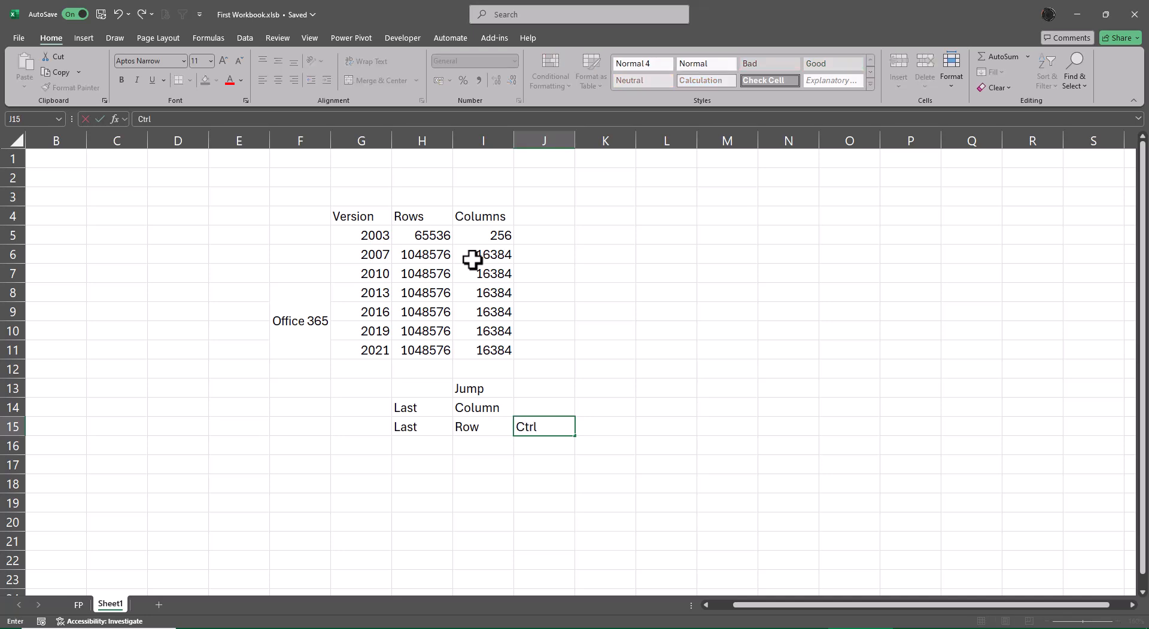
{"action": "type", "text": " Arrow Down"}
{"action": "key", "text": "Return"}
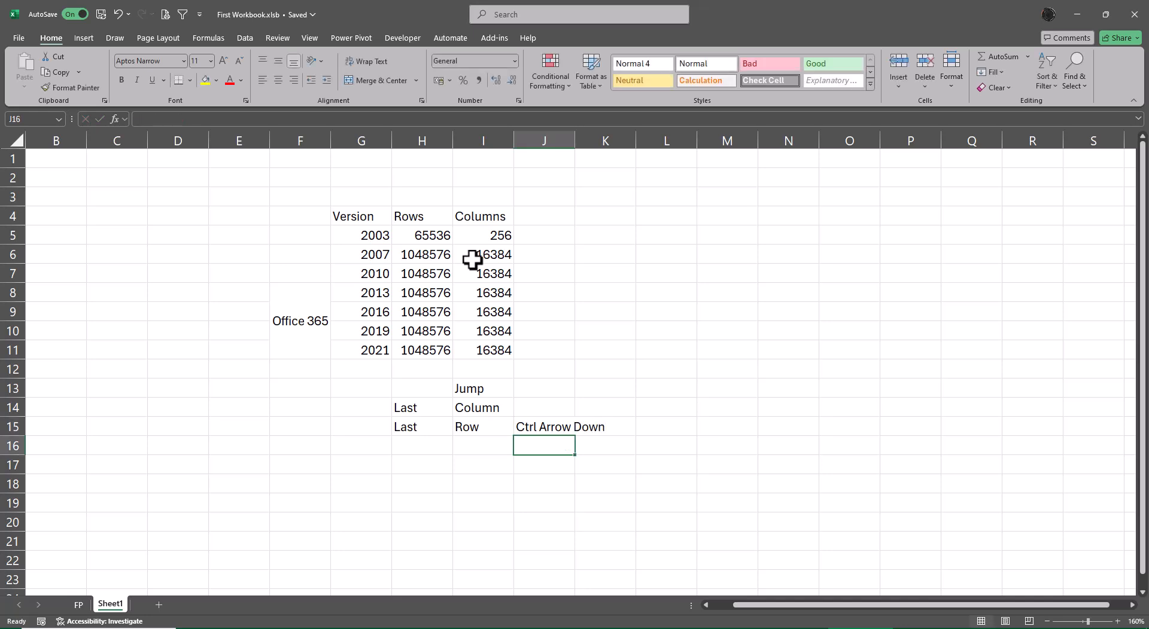
Copy J15 into J14 and edit the copy to read Ctrl Arrow Right
{"action": "key", "text": "Up"}
{"action": "key", "text": "ctrl+c"}
{"action": "key", "text": "Up"}
{"action": "key", "text": "ctrl+v"}
{"action": "key", "text": "F2"}
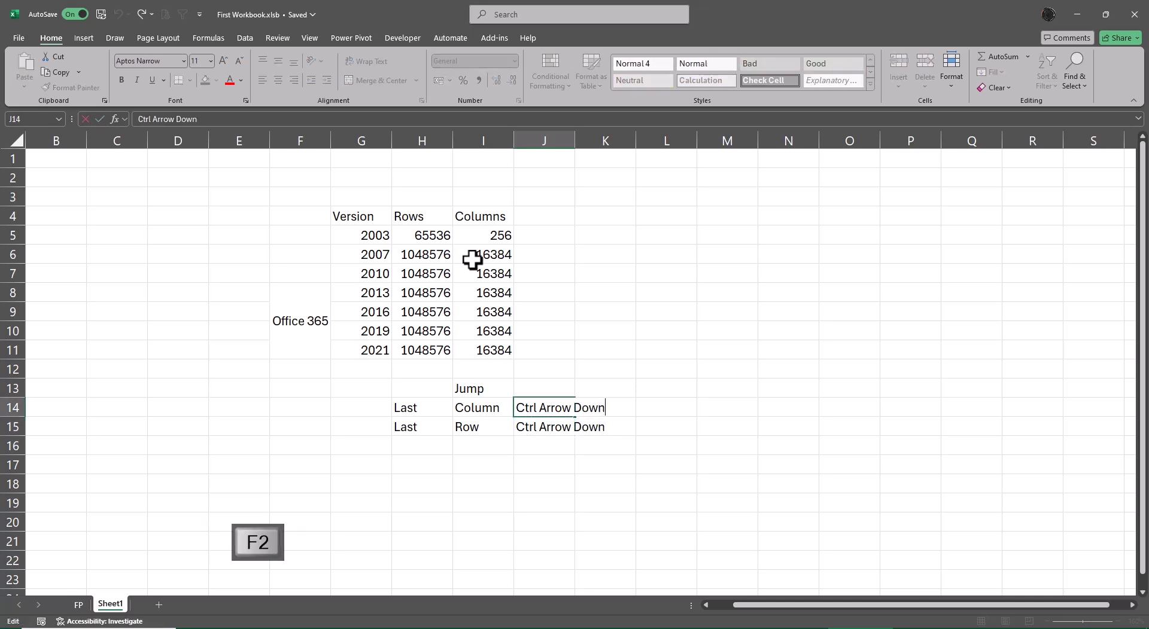
{"action": "key", "text": "BackSpace"}
{"action": "key", "text": "BackSpace"}
{"action": "key", "text": "BackSpace"}
{"action": "key", "text": "BackSpace"}
{"action": "key", "text": "BackSpace"}
{"action": "type", "text": "Right"}
{"action": "key", "text": "Return"}
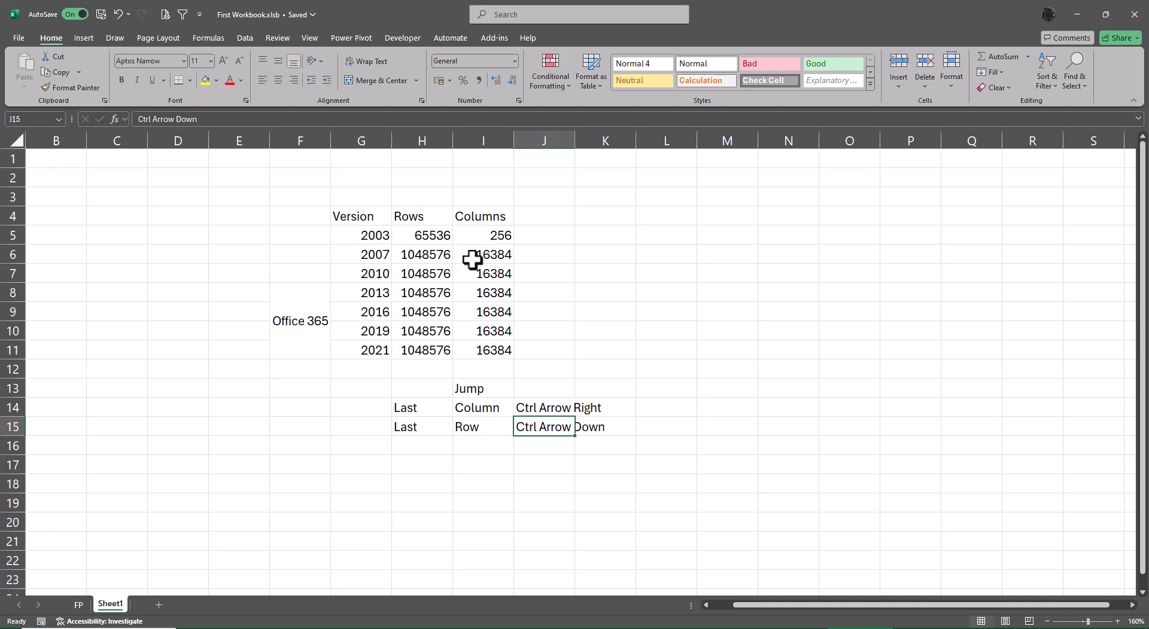
Jump to the sheet's last row and last column and back to the top with keyboard navigation
{"action": "key", "text": "ctrl+Down"}
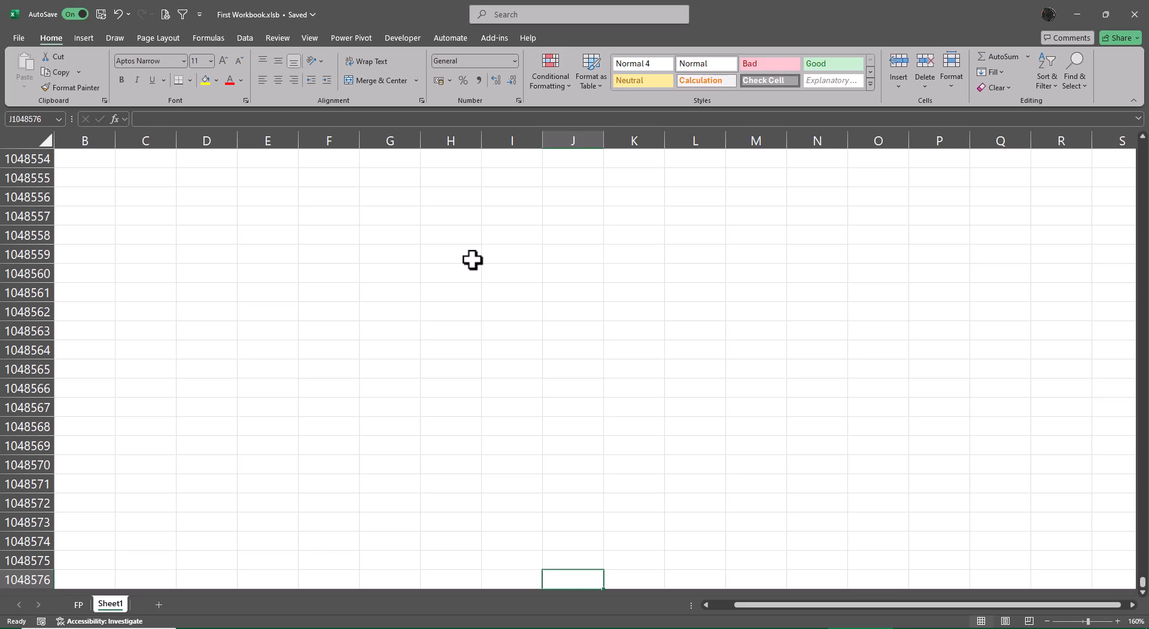
{"action": "key", "text": "ctrl+Right"}
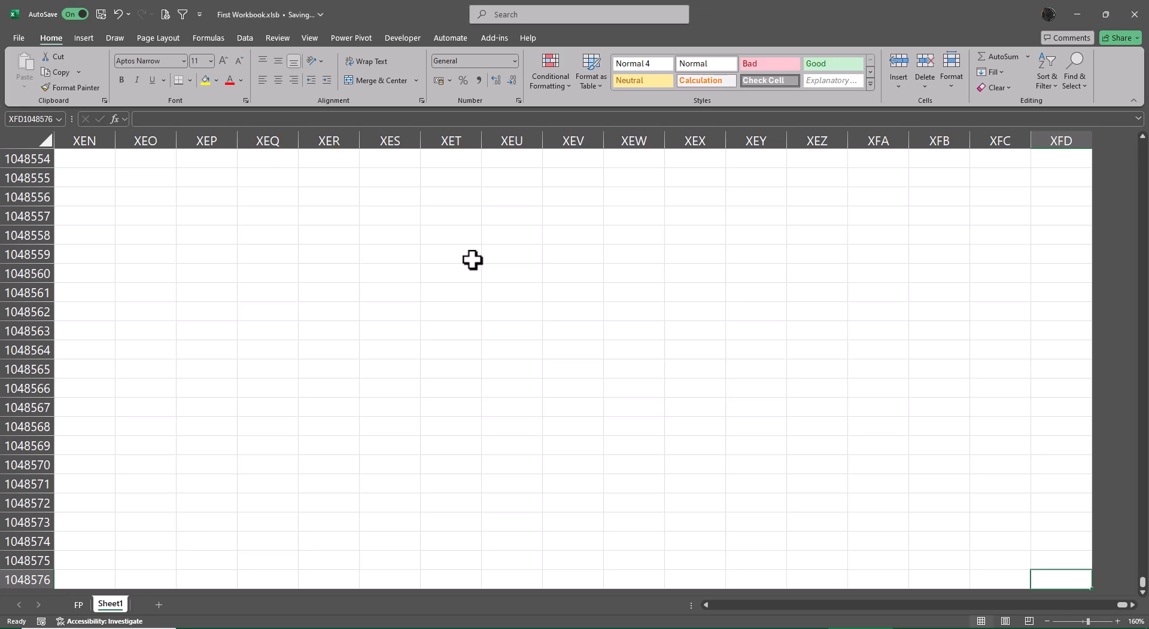
{"action": "key", "text": "ctrl+Up"}
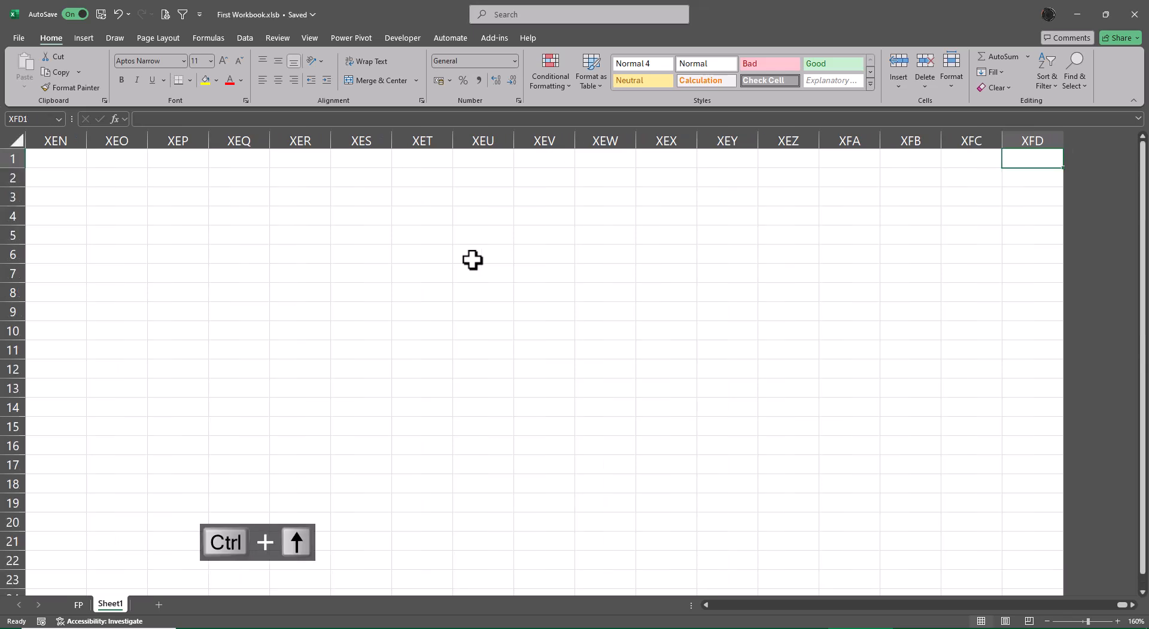
{"action": "key", "text": "ctrl+Left"}
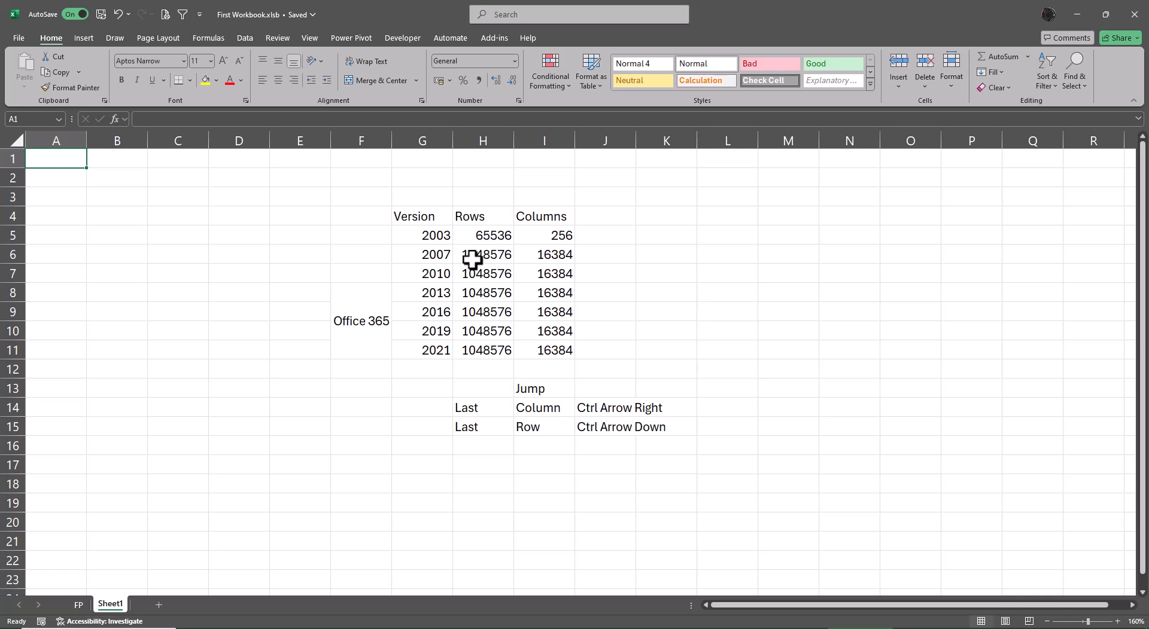
{"action": "left_click", "coordinate": [603, 428]}
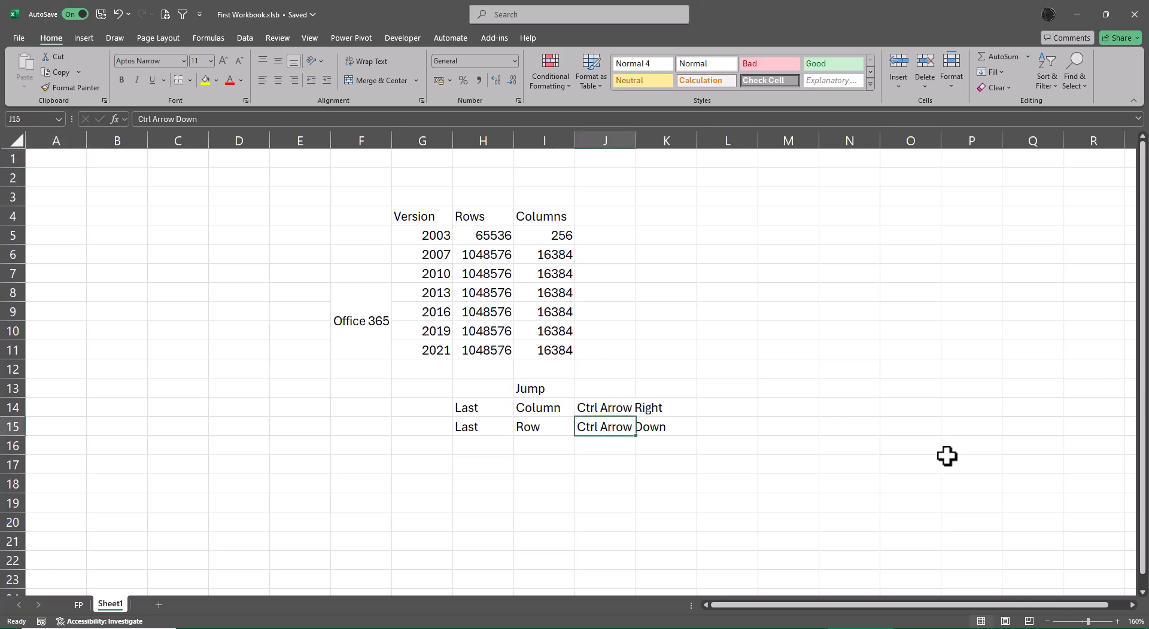
{"action": "key", "text": "ctrl+Down"}
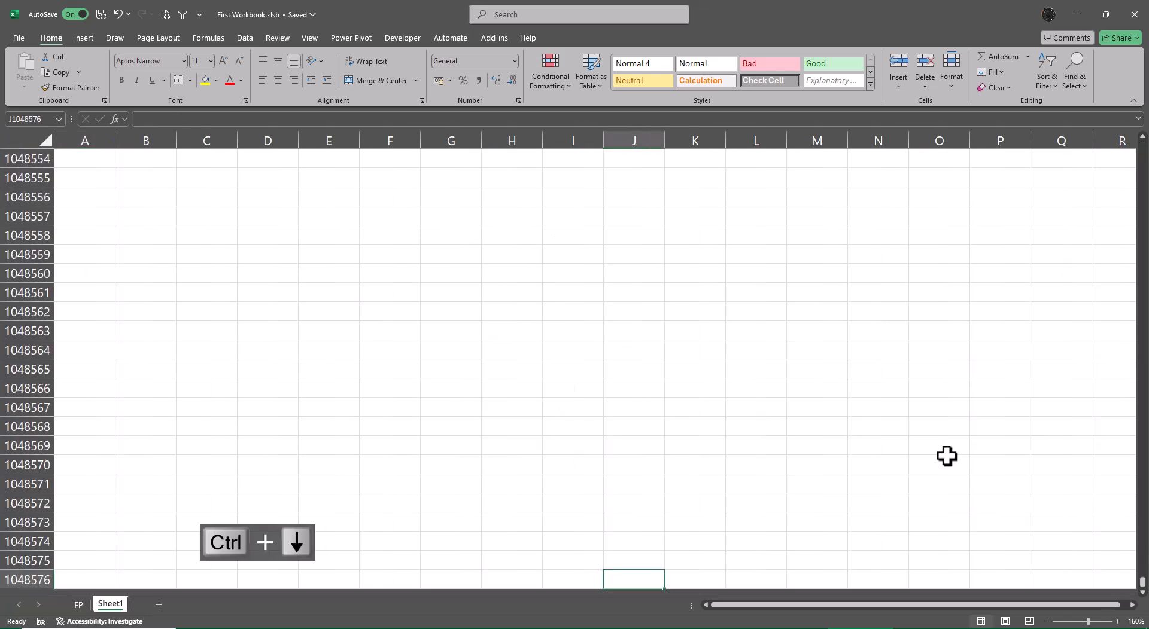
{"action": "key", "text": "ctrl+Up"}
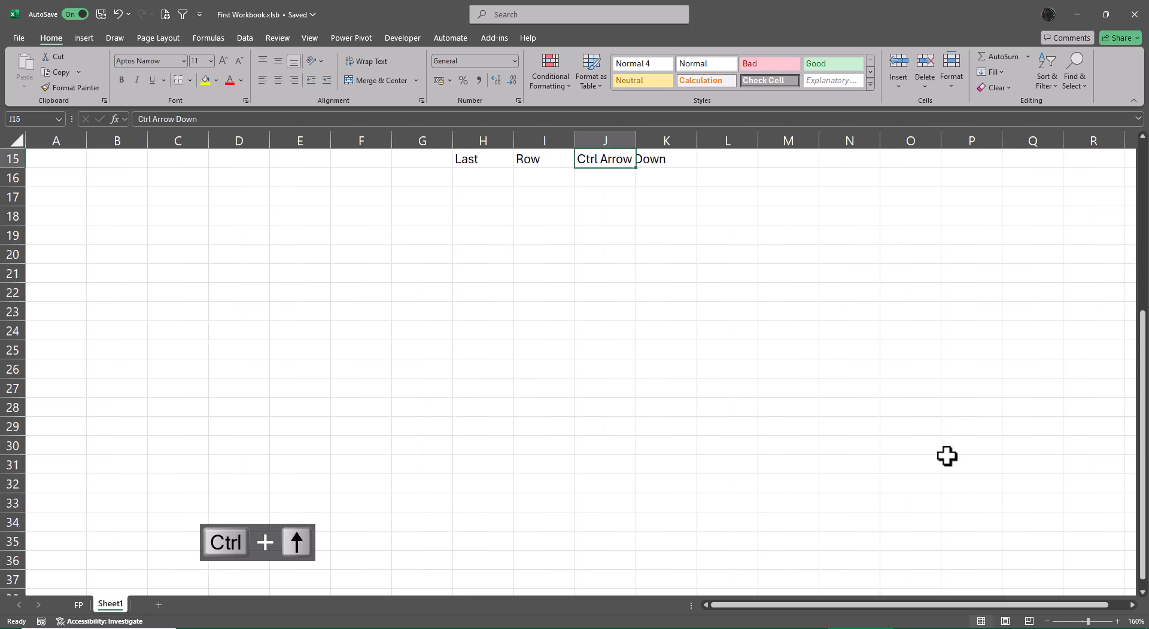
{"action": "key", "text": "ctrl+Up"}
{"action": "key", "text": "ctrl+Up"}
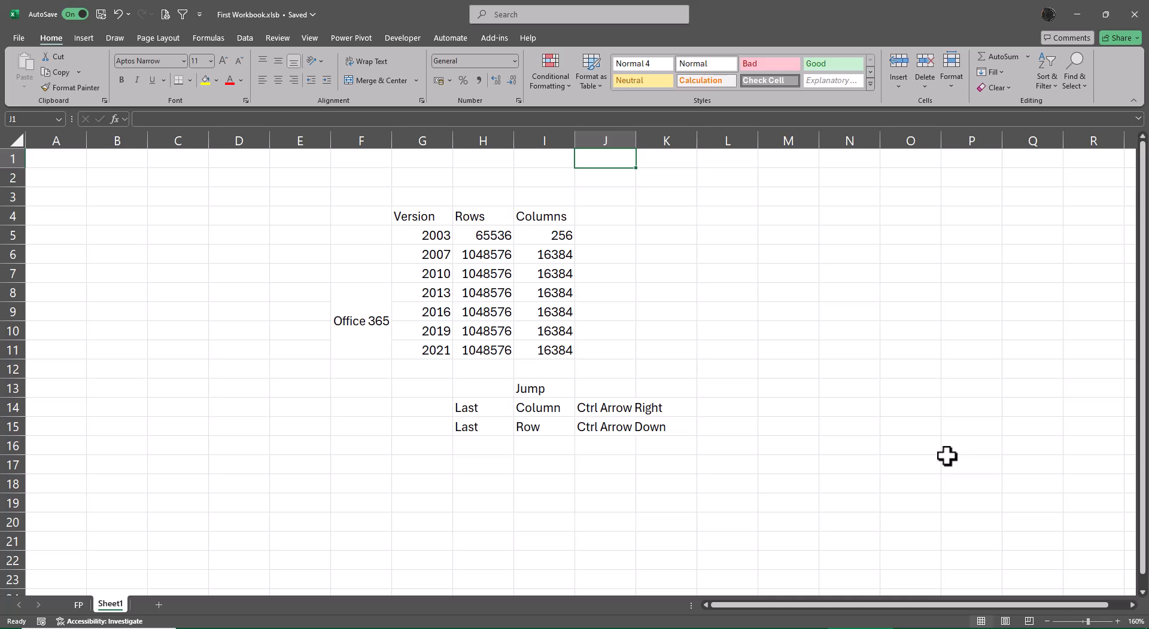
{"action": "key", "text": "ctrl+Down"}
Select J14:J15 and autofit column J to the shortcut labels
{"action": "key", "text": "ctrl+shift+Down"}
{"action": "key", "text": "alt+c"}
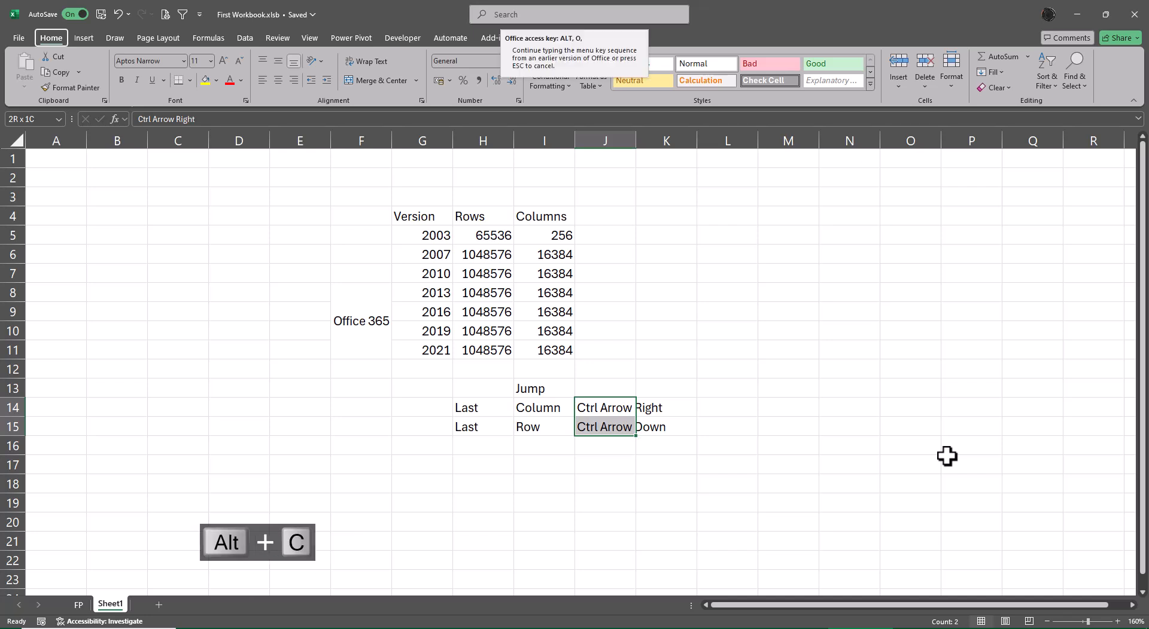
{"action": "key", "text": "alt+a"}
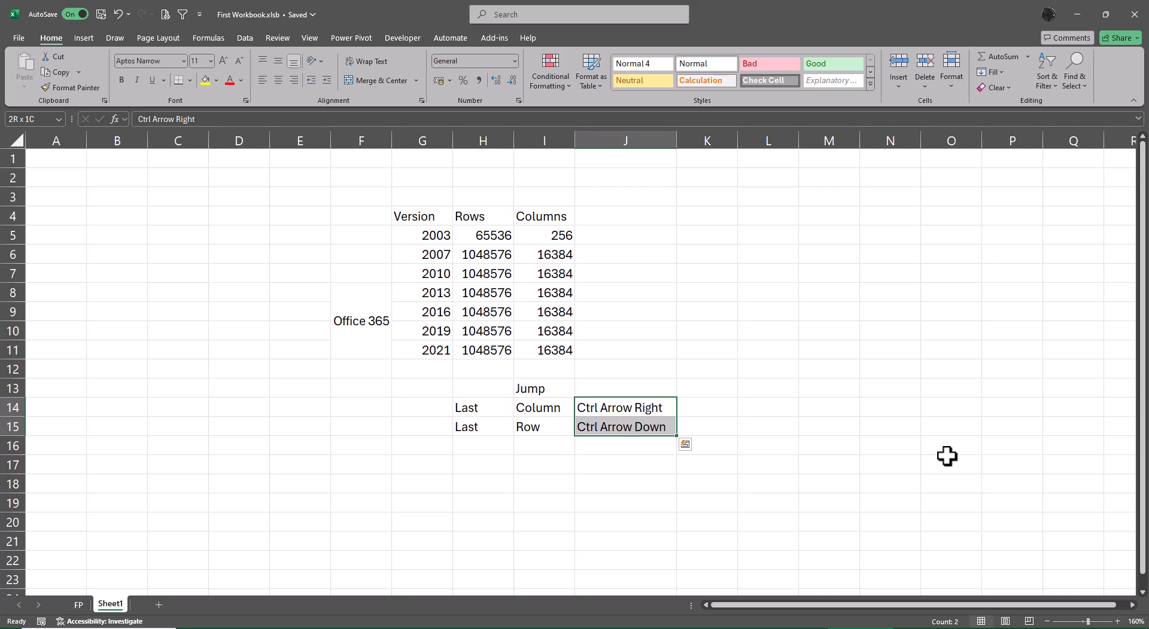
Add the header Extension in J4 and enter xlsx for version 2007 in J6
{"action": "key", "text": "ctrl+Up"}
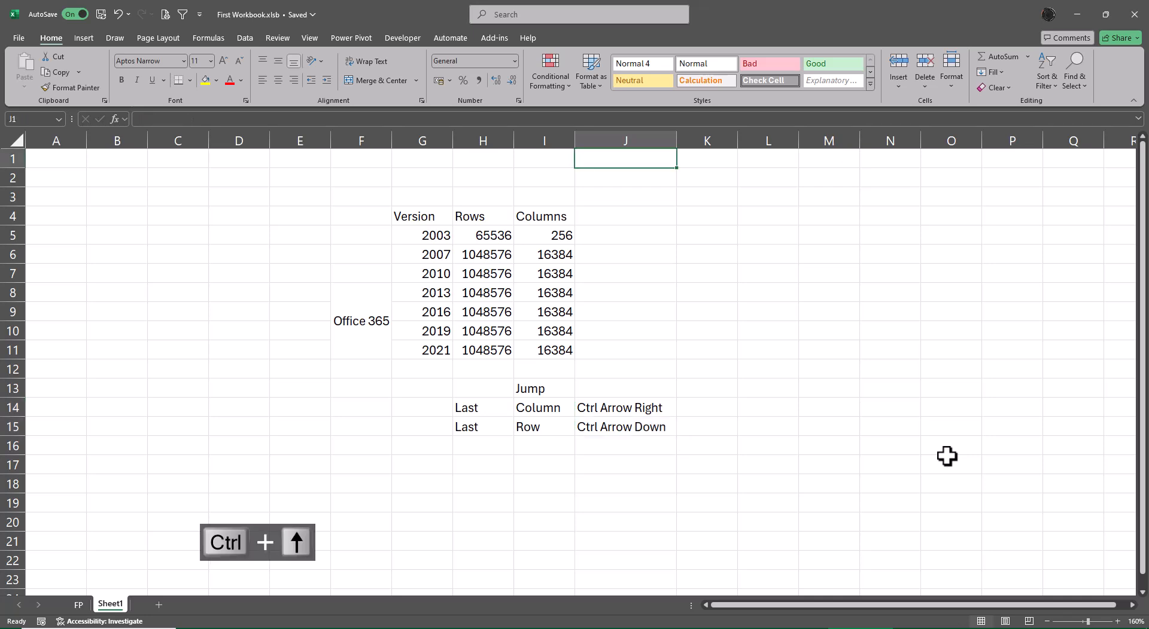
{"action": "key", "text": "Down"}
{"action": "key", "text": "Down"}
{"action": "key", "text": "Down"}
{"action": "type", "text": "E"}
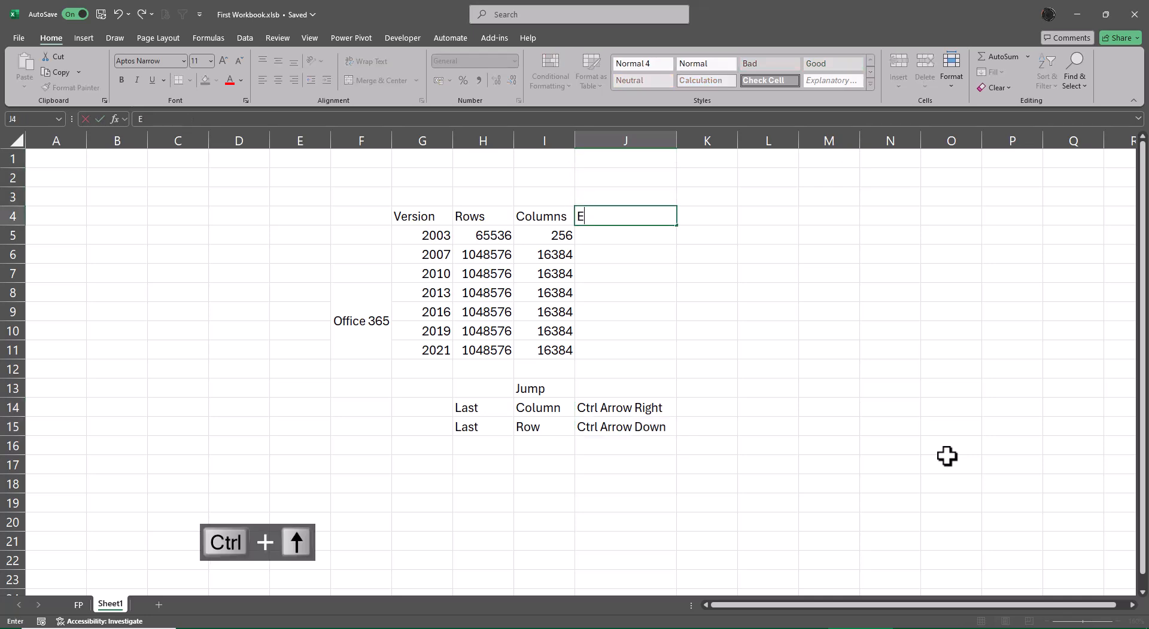
{"action": "type", "text": "xtension"}
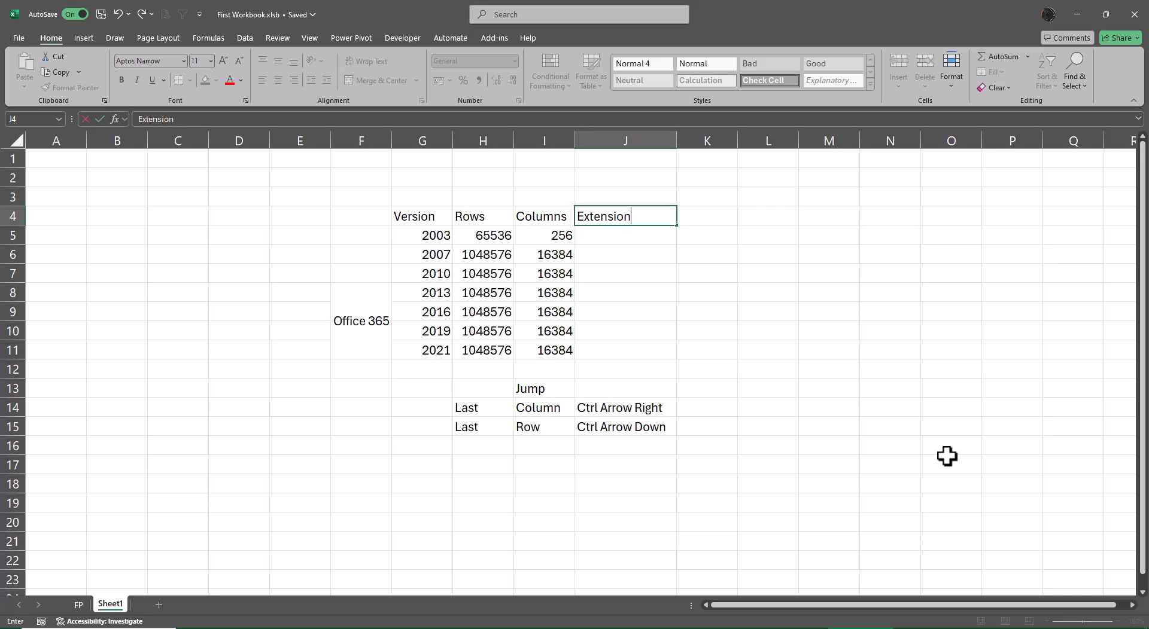
{"action": "key", "text": "Return"}
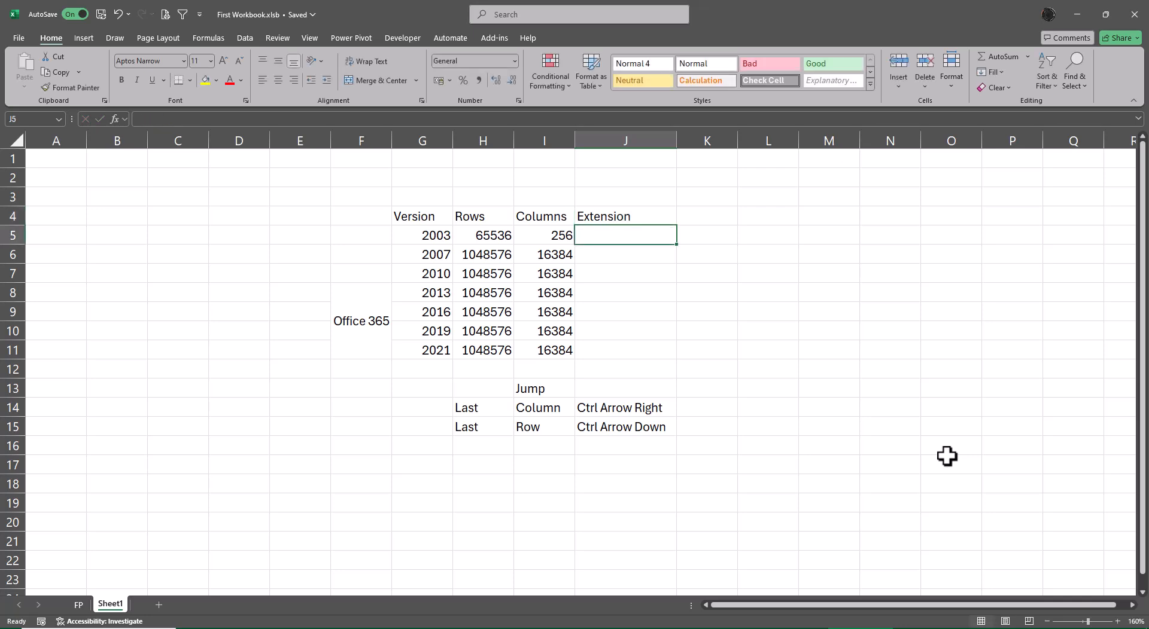
{"action": "key", "text": "Down"}
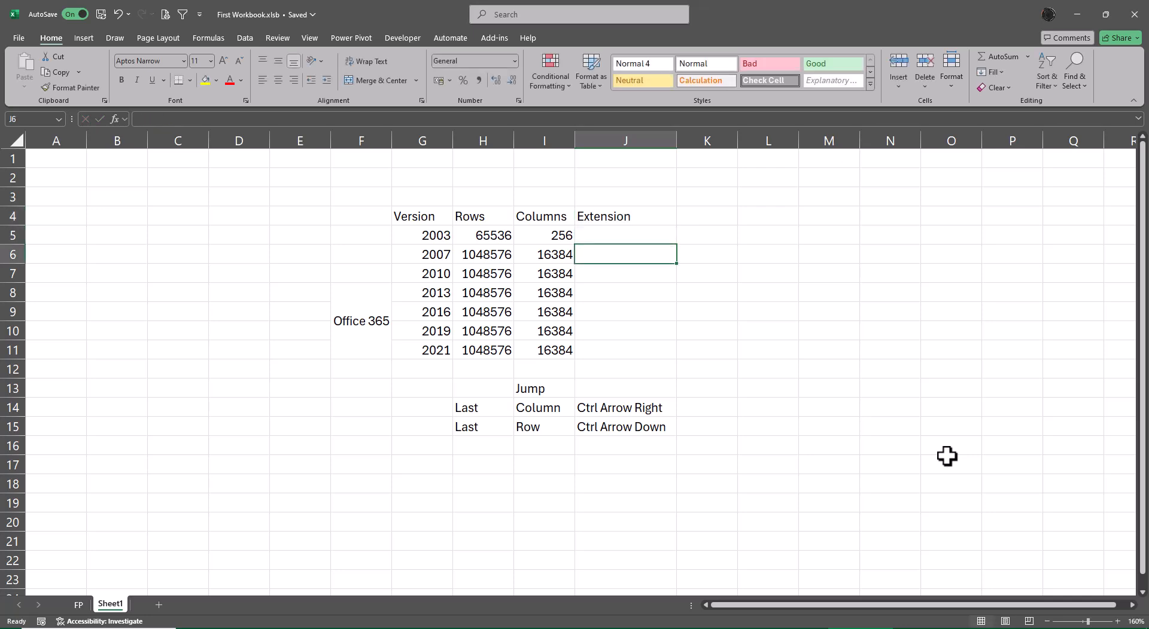
{"action": "type", "text": "xlsx"}
{"action": "key", "text": "Return"}
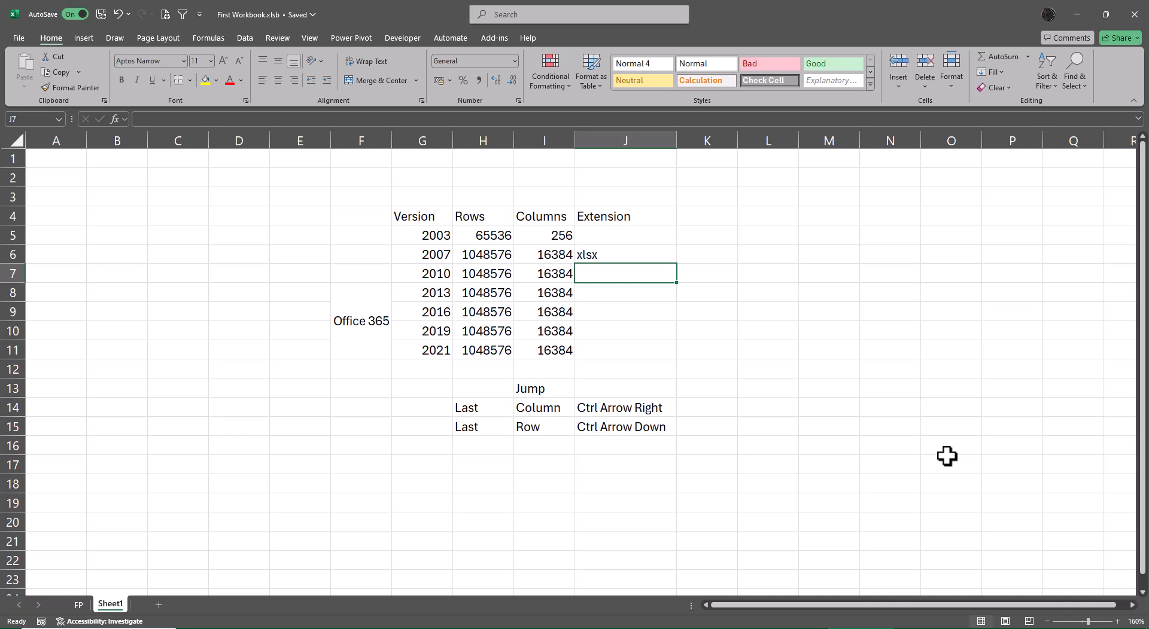
Fill the Extension column with xlsb for 2010, xlsm for 2013 and xls for 2003
{"action": "type", "text": "xlsb"}
{"action": "key", "text": "Return"}
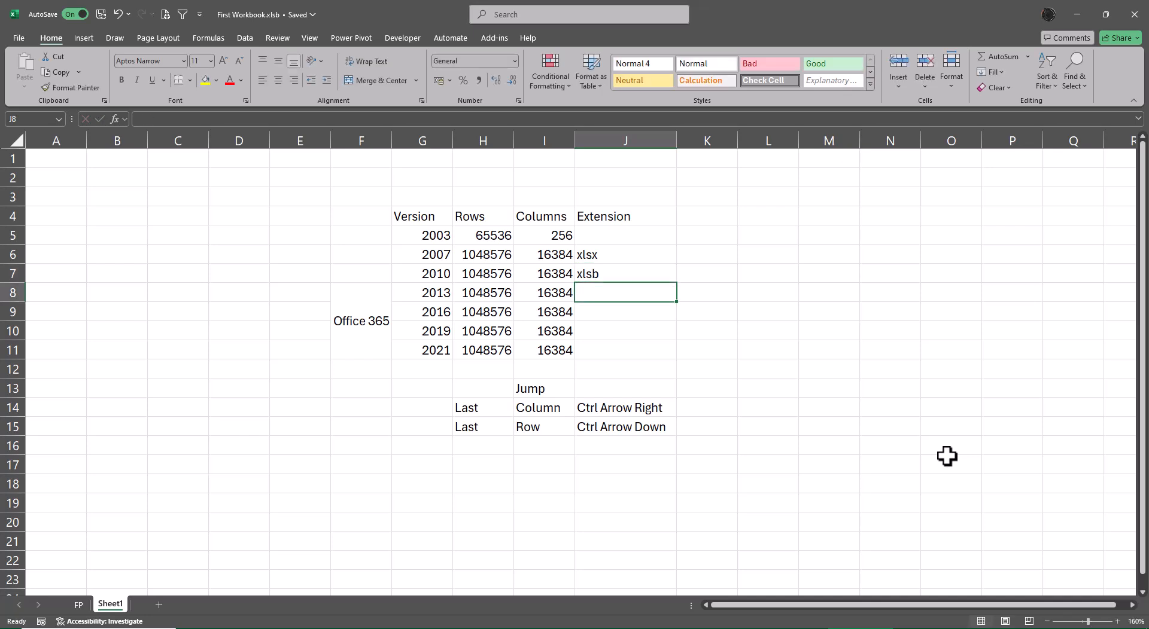
{"action": "type", "text": "xlsm"}
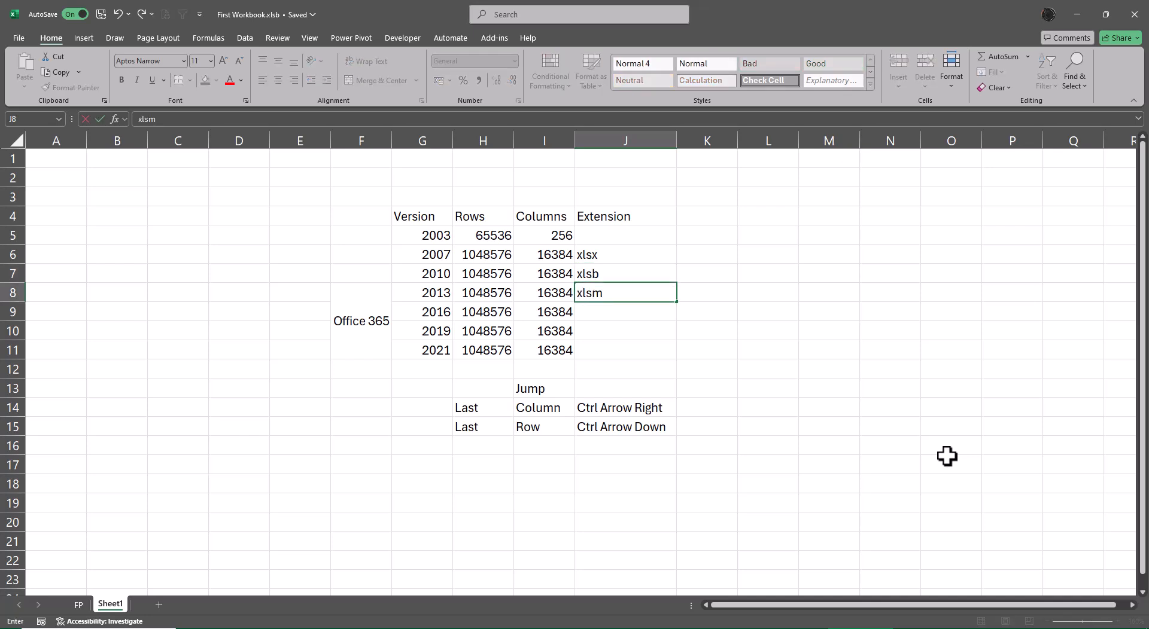
{"action": "key", "text": "Return"}
{"action": "key", "text": "Up"}
{"action": "key", "text": "Up"}
{"action": "key", "text": "Up"}
{"action": "key", "text": "Up"}
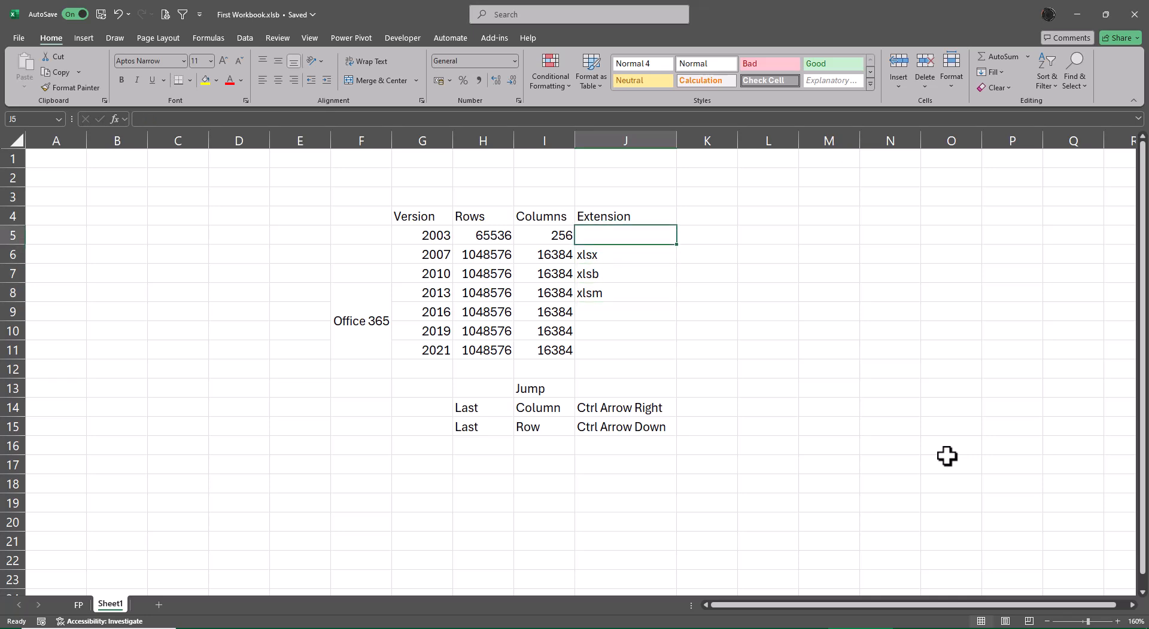
{"action": "type", "text": "xls"}
{"action": "key", "text": "Return"}
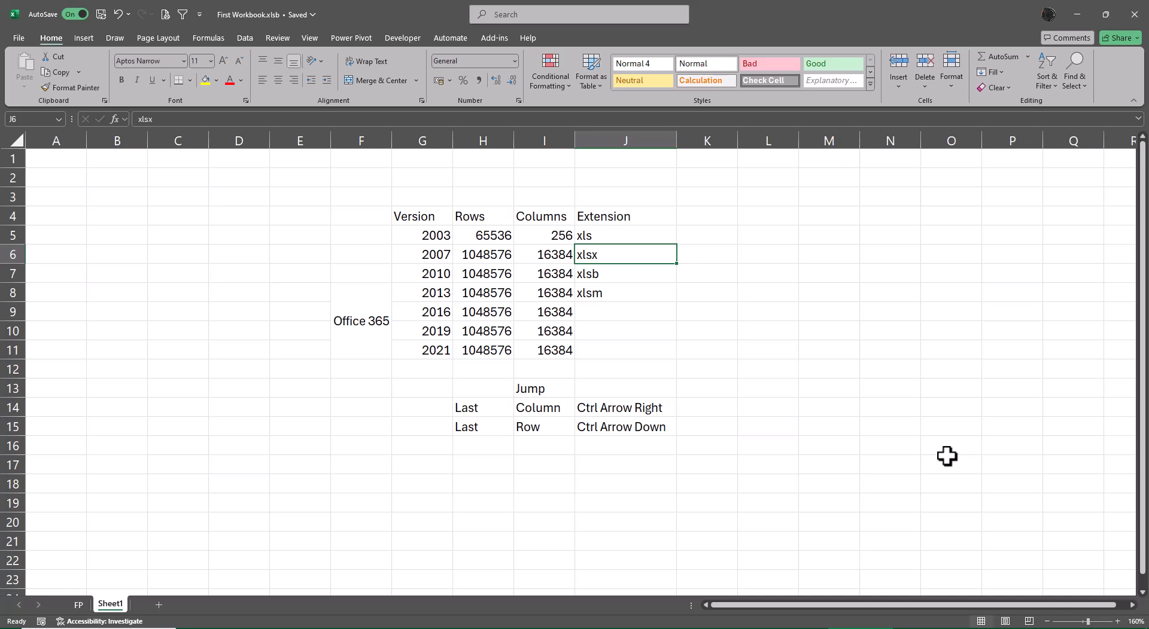
Add the label Save in L11 with its shortcut Ctrl S in M11
{"action": "key", "text": "Right"}
{"action": "key", "text": "Down"}
{"action": "key", "text": "Down"}
{"action": "key", "text": "Down"}
{"action": "key", "text": "Down"}
{"action": "key", "text": "Down"}
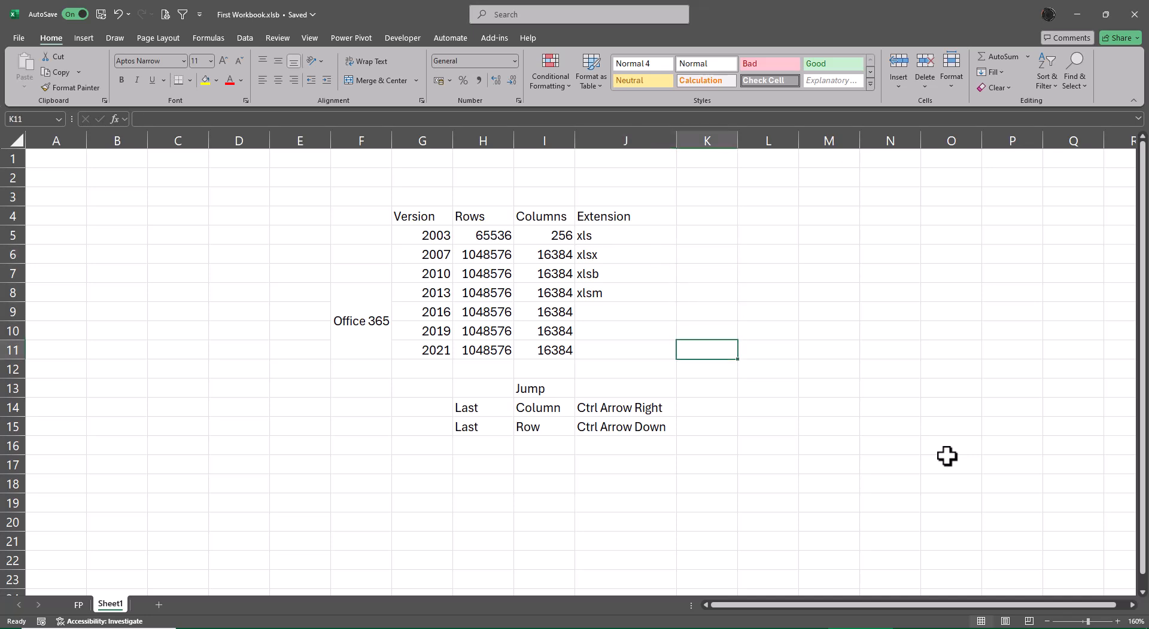
{"action": "key", "text": "Right"}
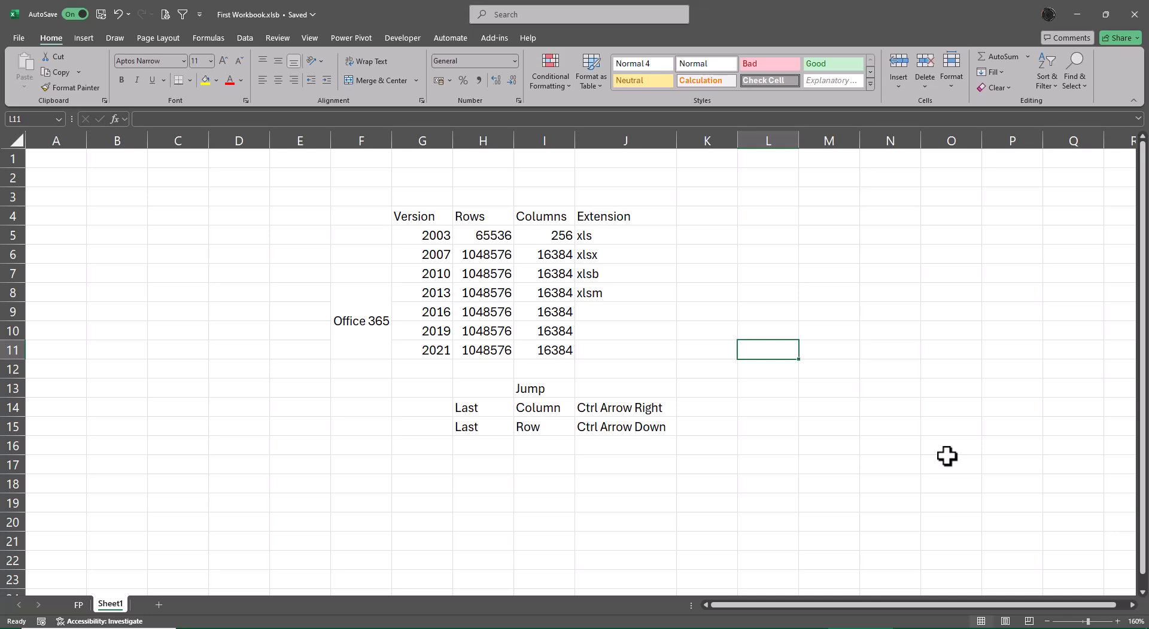
{"action": "type", "text": "Save"}
{"action": "key", "text": "Tab"}
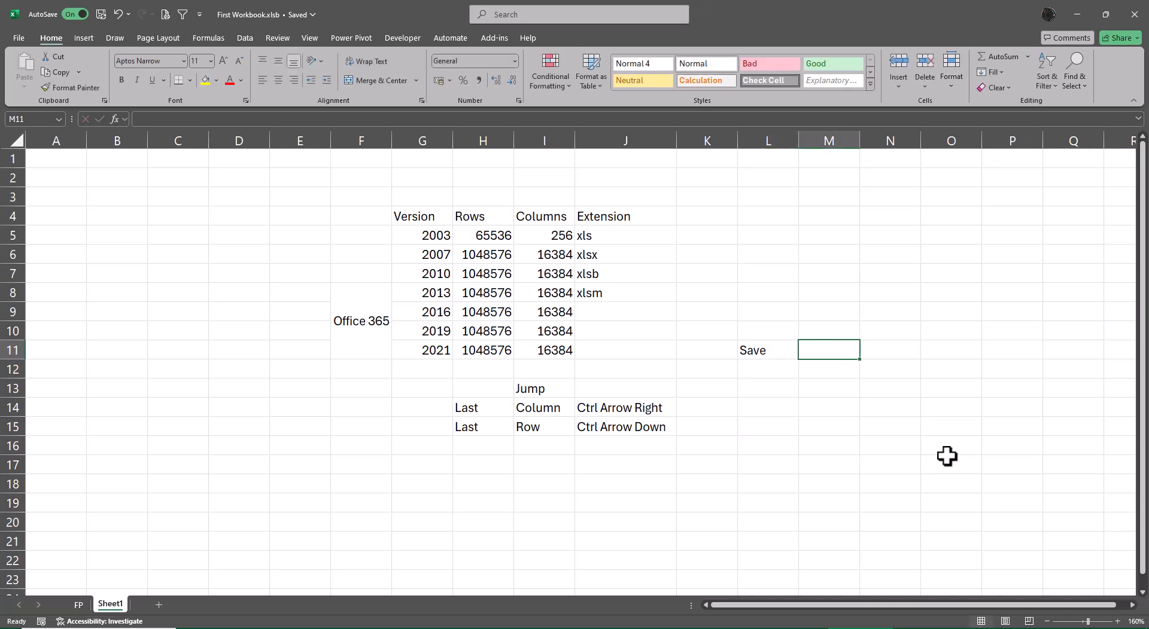
{"action": "type", "text": "Ctrl "}
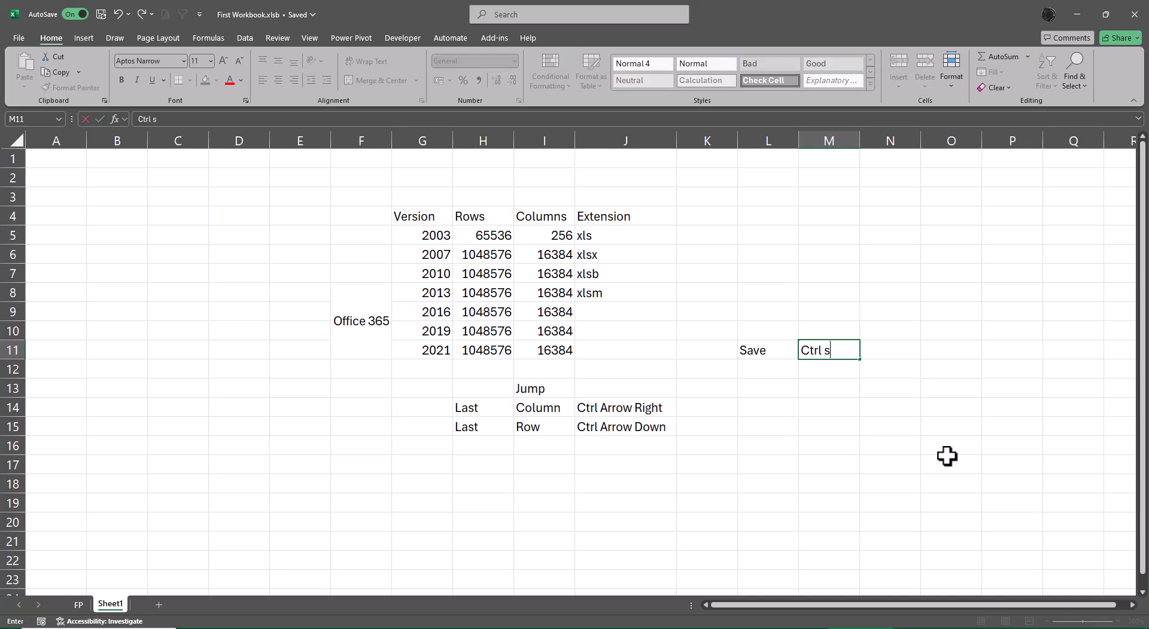
{"action": "type", "text": "S"}
{"action": "key", "text": "Return"}
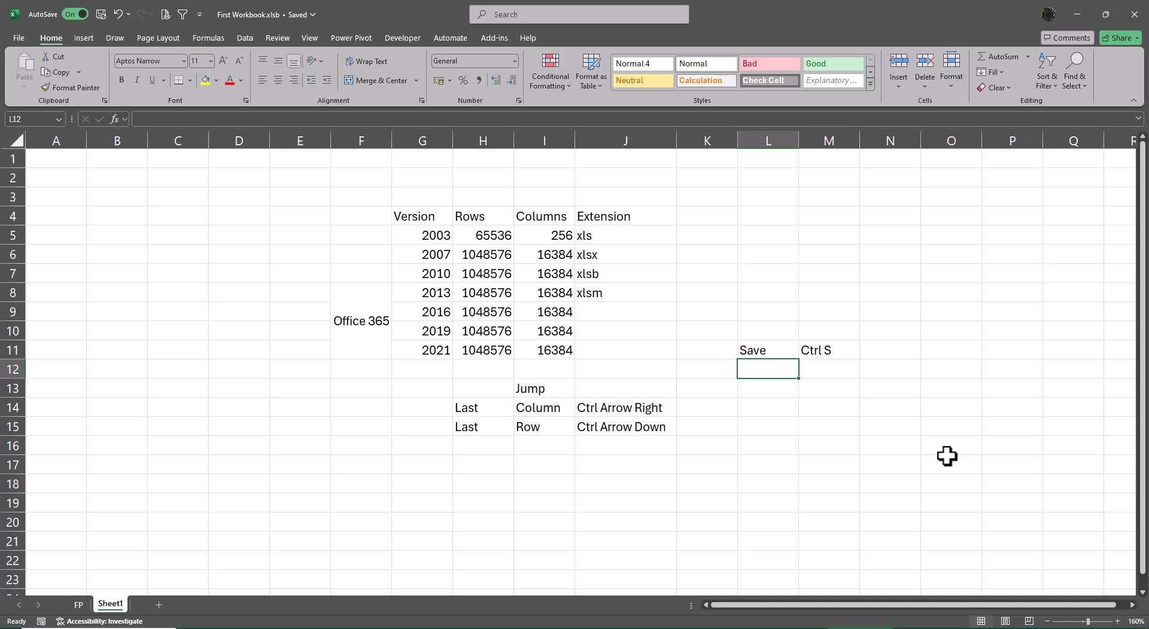
Save the workbook, then add the label Save As in L12 with its shortcut F12 or Alt F2 in M12
{"action": "key", "text": "ctrl+s"}
{"action": "type", "text": "Save"}
{"action": "key", "text": "Tab"}
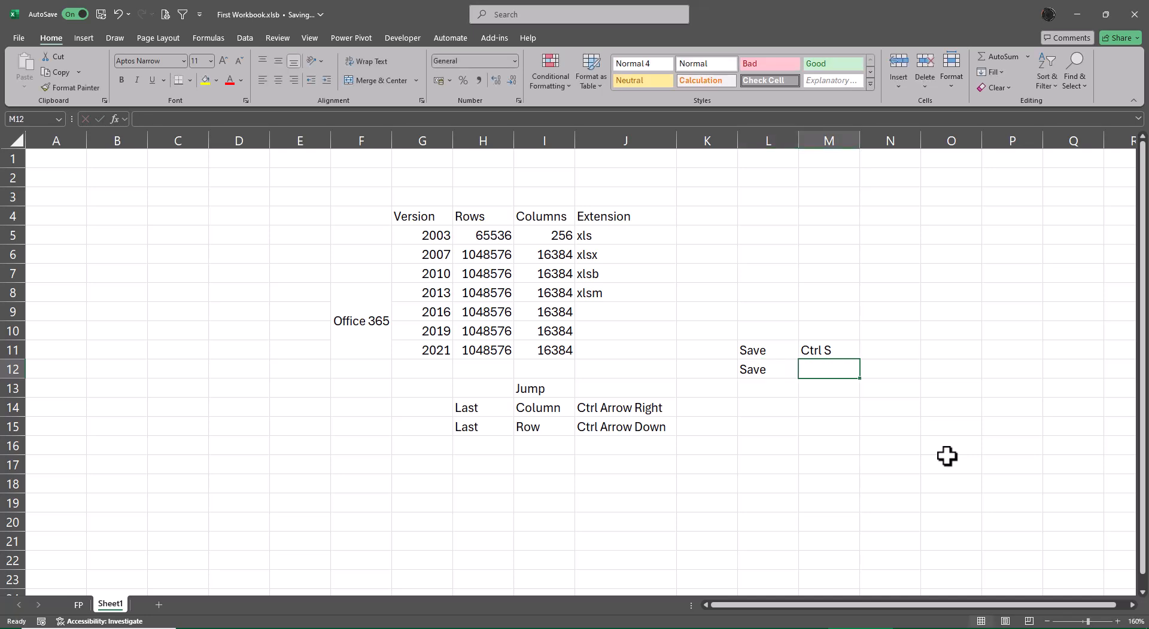
{"action": "key", "text": "Left"}
{"action": "key", "text": "F2"}
{"action": "type", "text": "As"}
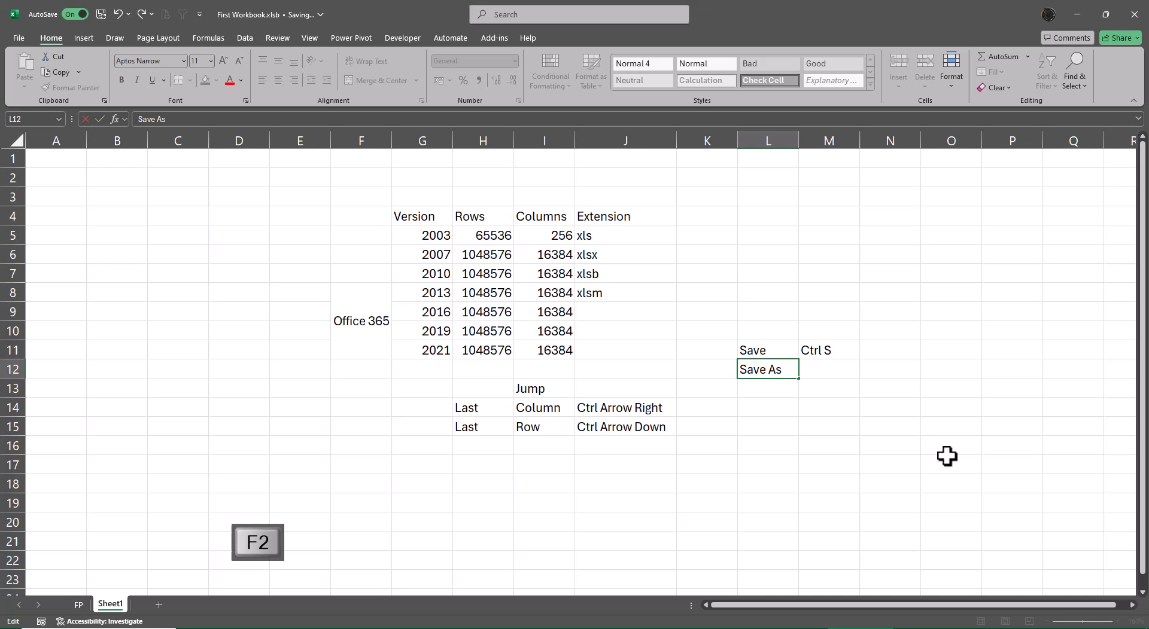
{"action": "key", "text": "Tab"}
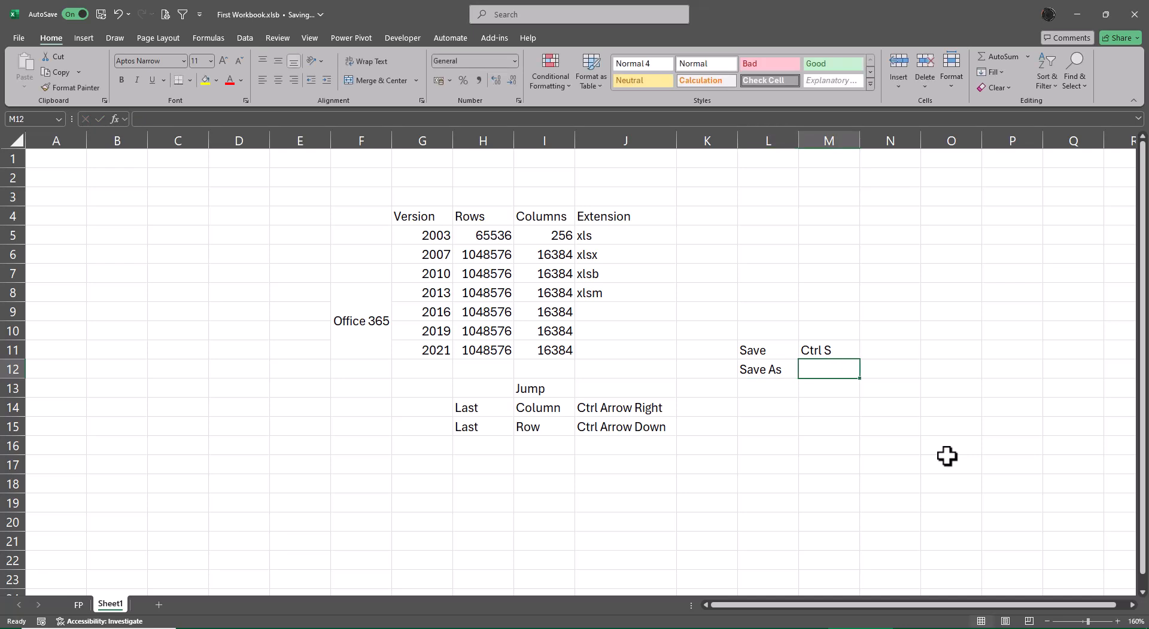
{"action": "type", "text": "F"}
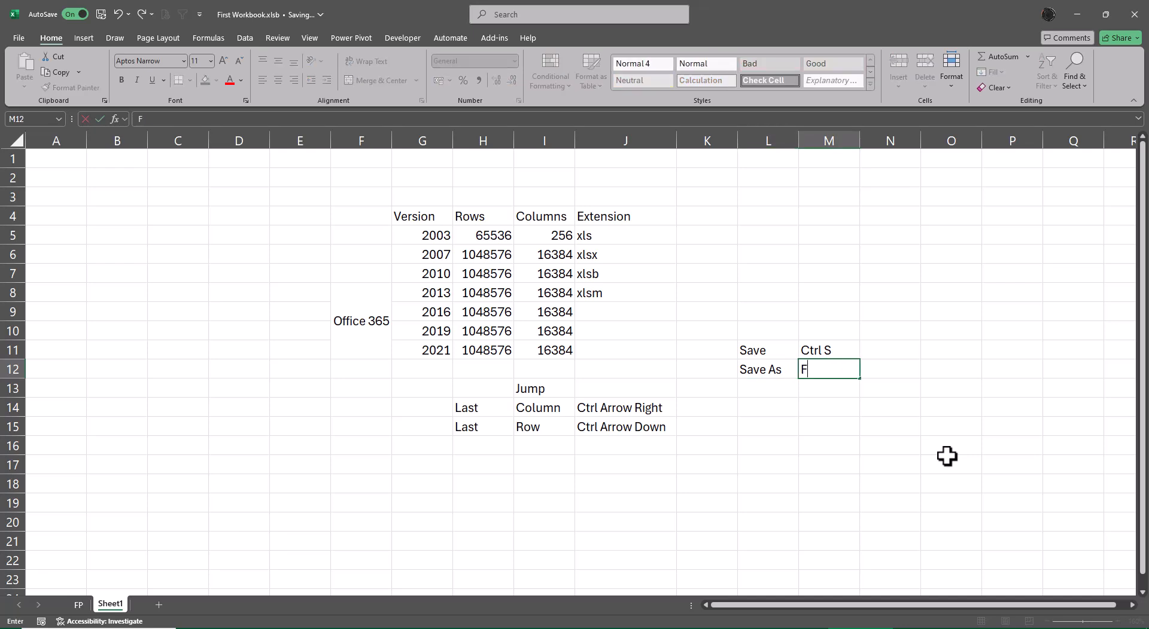
{"action": "type", "text": "12 or Alt F2"}
{"action": "key", "text": "Return"}
Select M12 and autofit column M to the F12 or Alt F2 entry
{"action": "key", "text": "Left"}
{"action": "key", "text": "Up"}
{"action": "key", "text": "Right"}
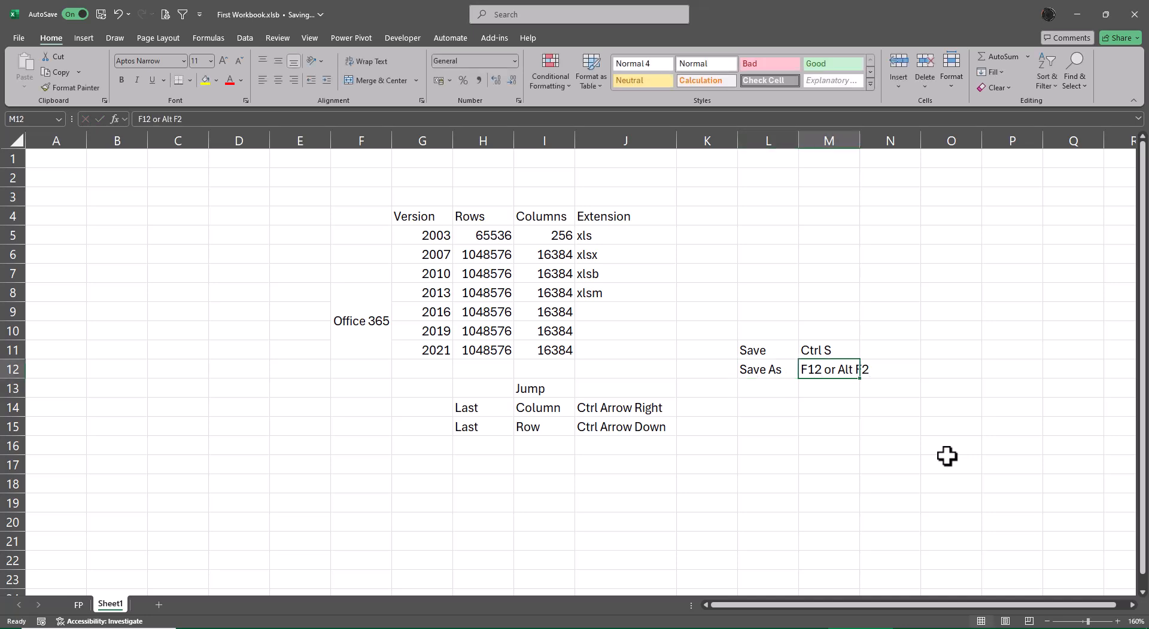
{"action": "key", "text": "alt+o"}
{"action": "key", "text": "alt+c"}
{"action": "key", "text": "alt+a"}
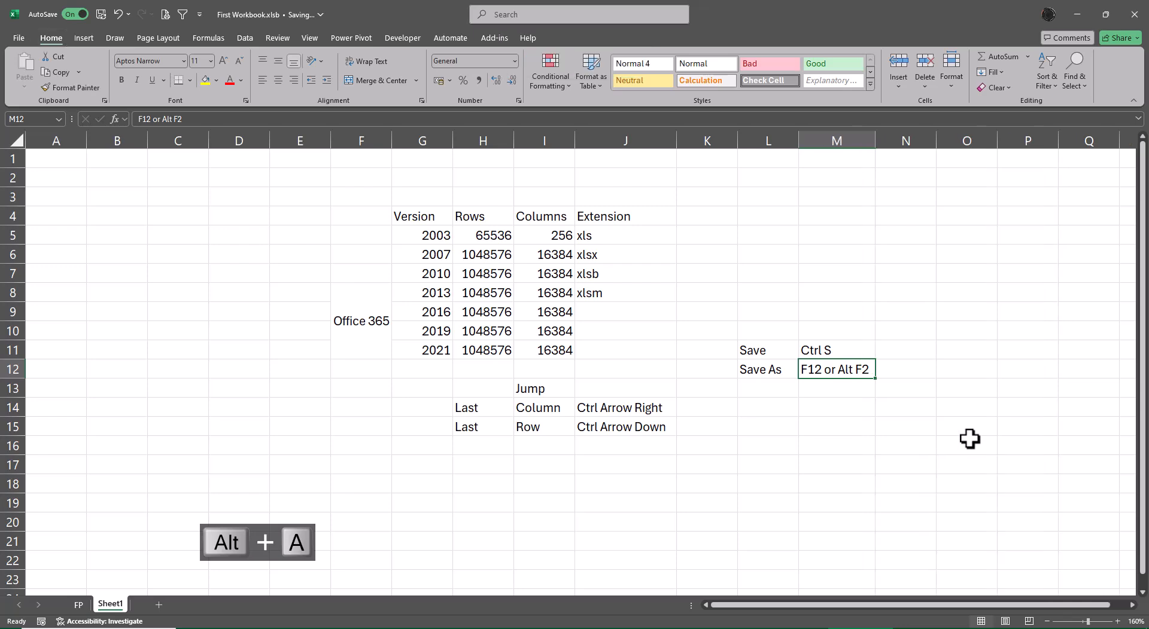
Glance at the File backstage view and the FP sheet, then return to Sheet1
{"action": "left_click", "coordinate": [18, 39]}
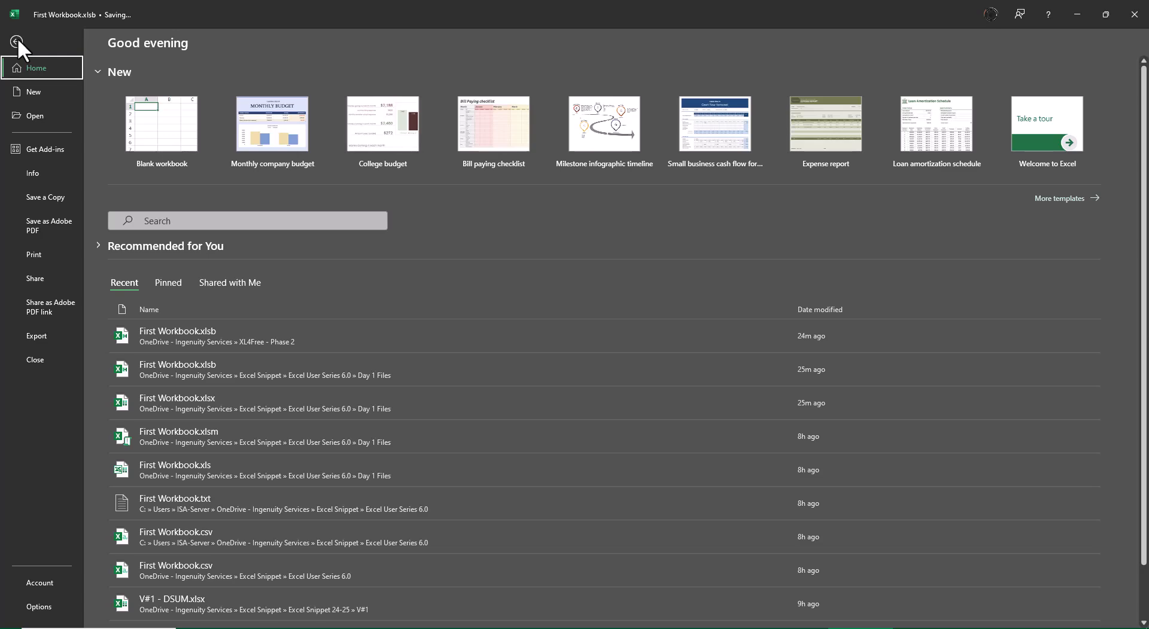
{"action": "left_click", "coordinate": [16, 41]}
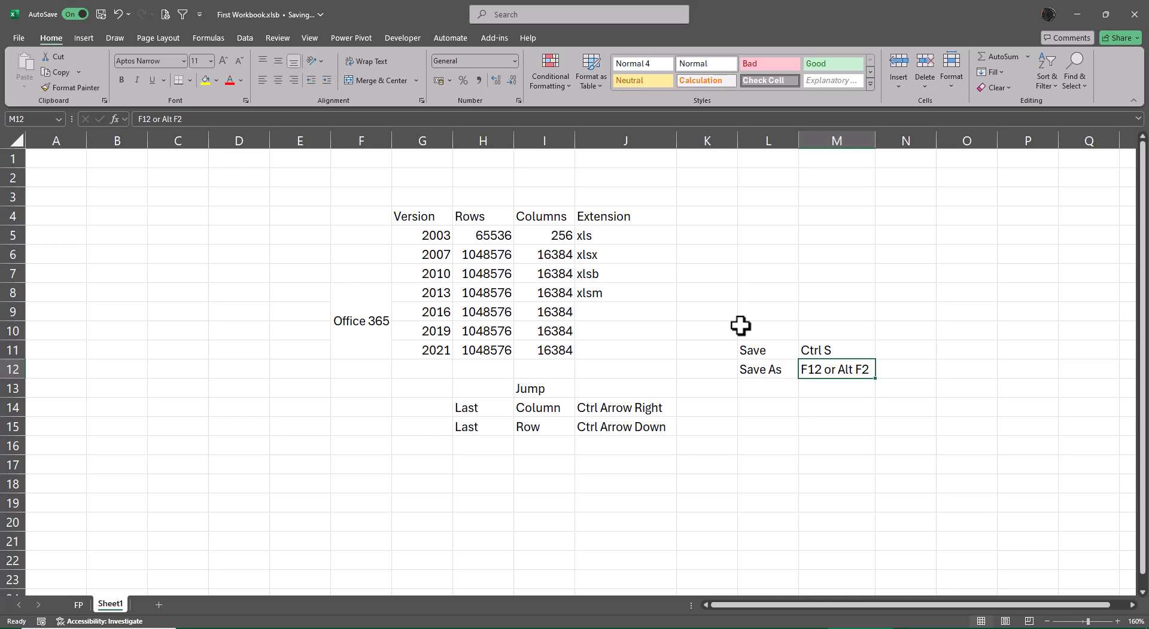
{"action": "key", "text": "ctrl+Page_Up"}
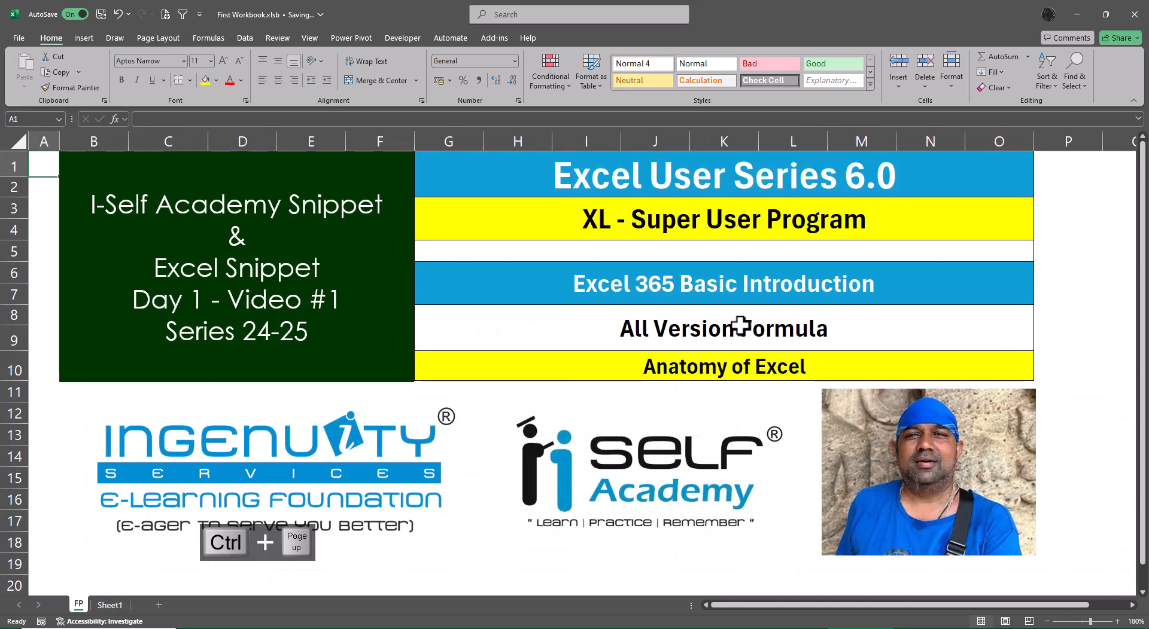
{"action": "key", "text": "ctrl+Page_Down"}
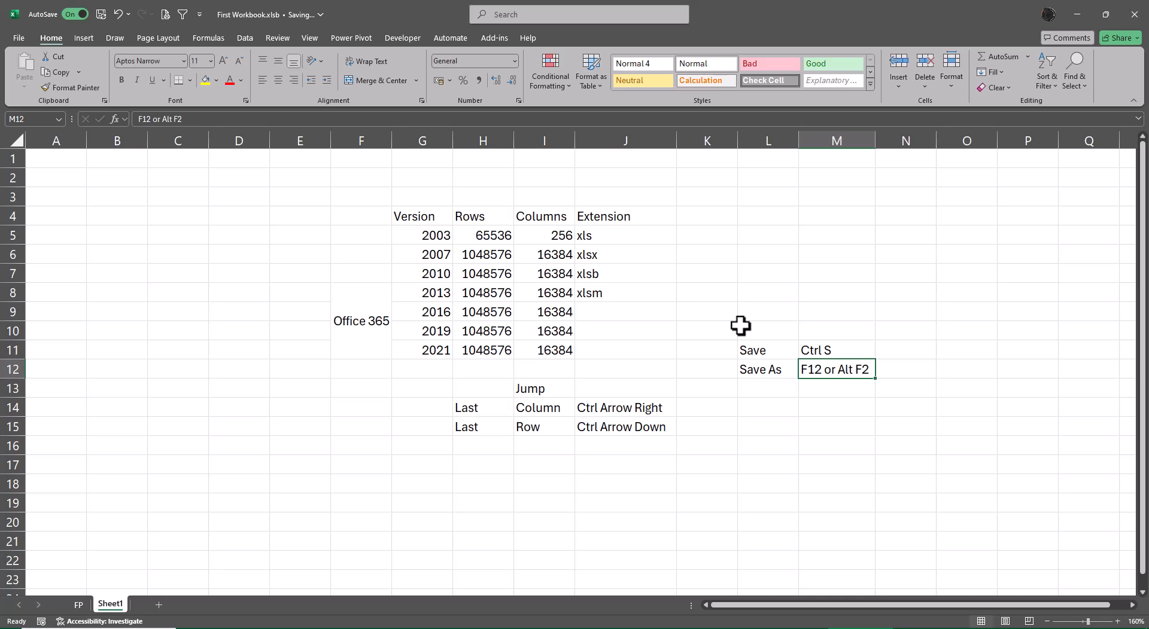
Add the header Others in K4 next to the Extension column
{"action": "key", "text": "Up"}
{"action": "key", "text": "Up"}
{"action": "key", "text": "Up"}
{"action": "key", "text": "Up"}
{"action": "key", "text": "Up"}
{"action": "key", "text": "Up"}
{"action": "key", "text": "Up"}
{"action": "key", "text": "Up"}
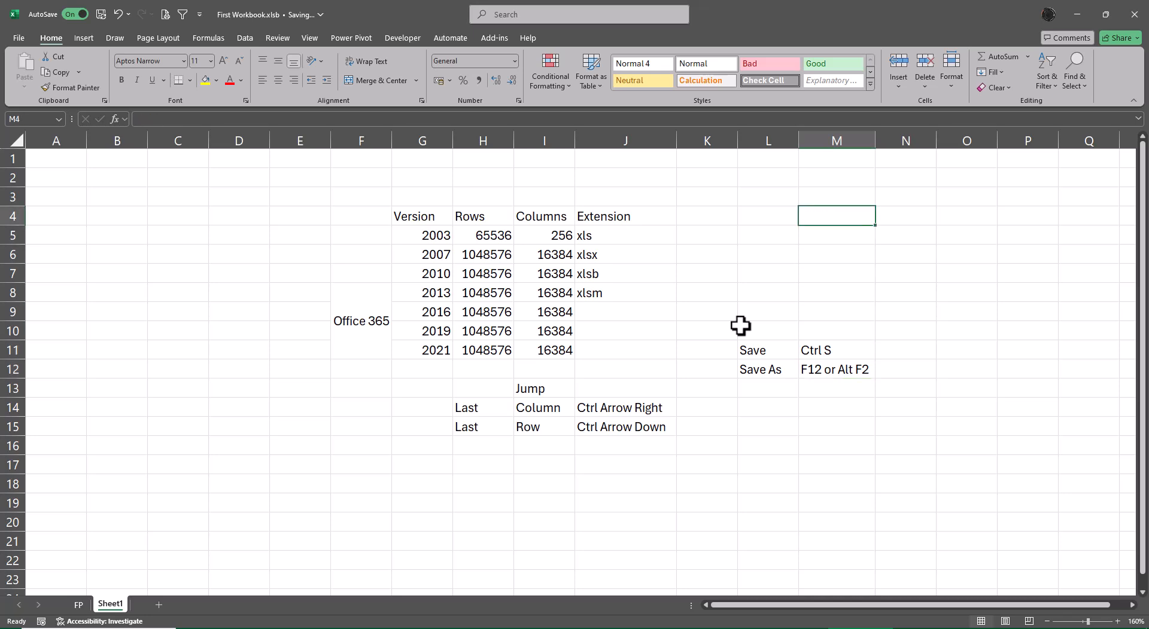
{"action": "key", "text": "Left"}
{"action": "key", "text": "Left"}
{"action": "key", "text": "Left"}
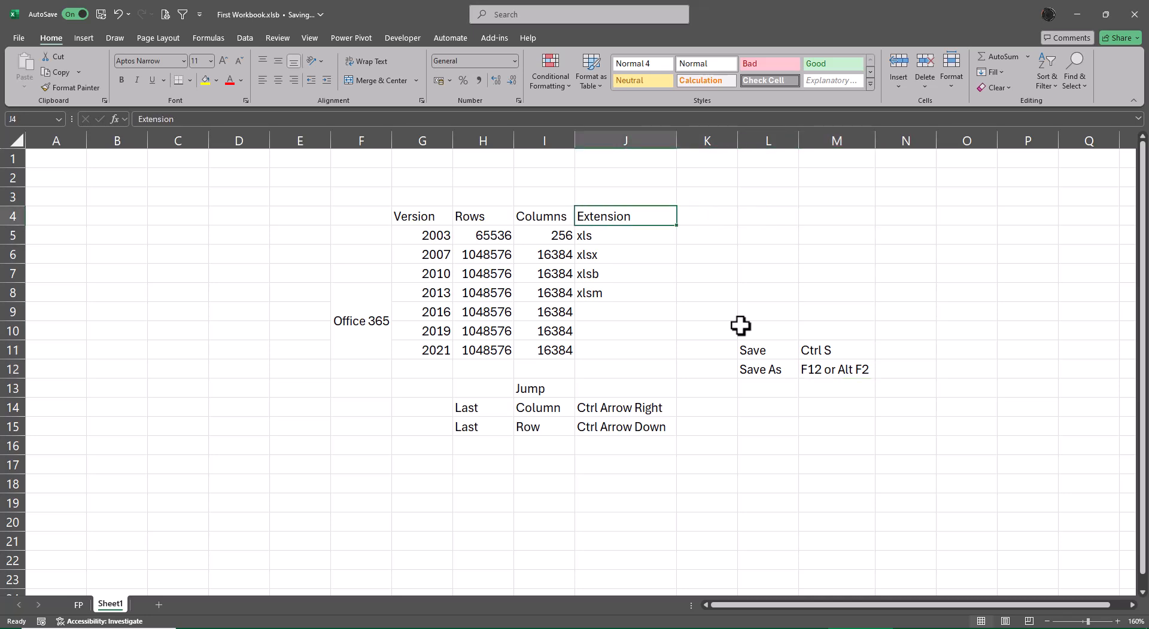
{"action": "key", "text": "Right"}
{"action": "type", "text": "Others"}
{"action": "key", "text": "Return"}
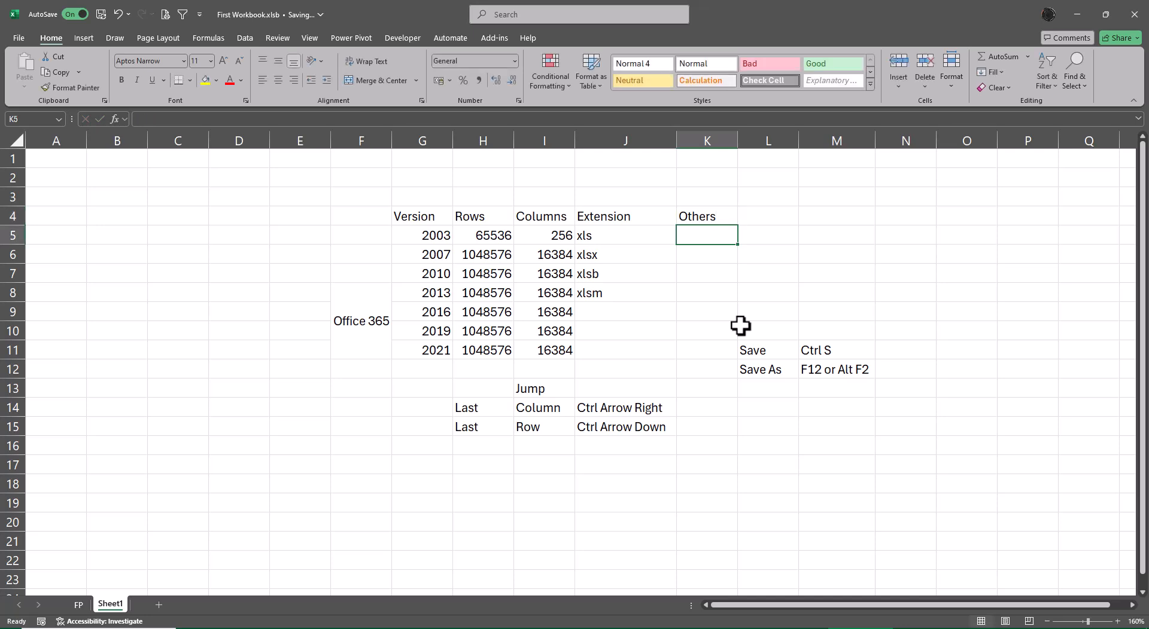
List the other formats csv, txt, pdf and xps in K5 to K8
{"action": "type", "text": "csv"}
{"action": "key", "text": "Return"}
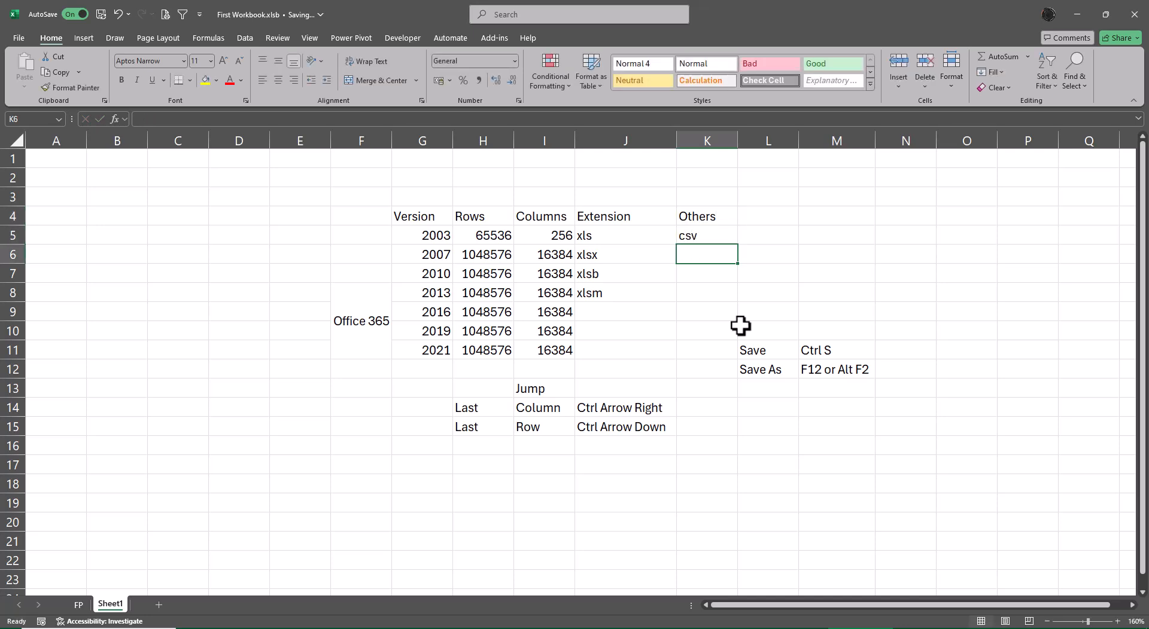
{"action": "type", "text": "txt"}
{"action": "key", "text": "Return"}
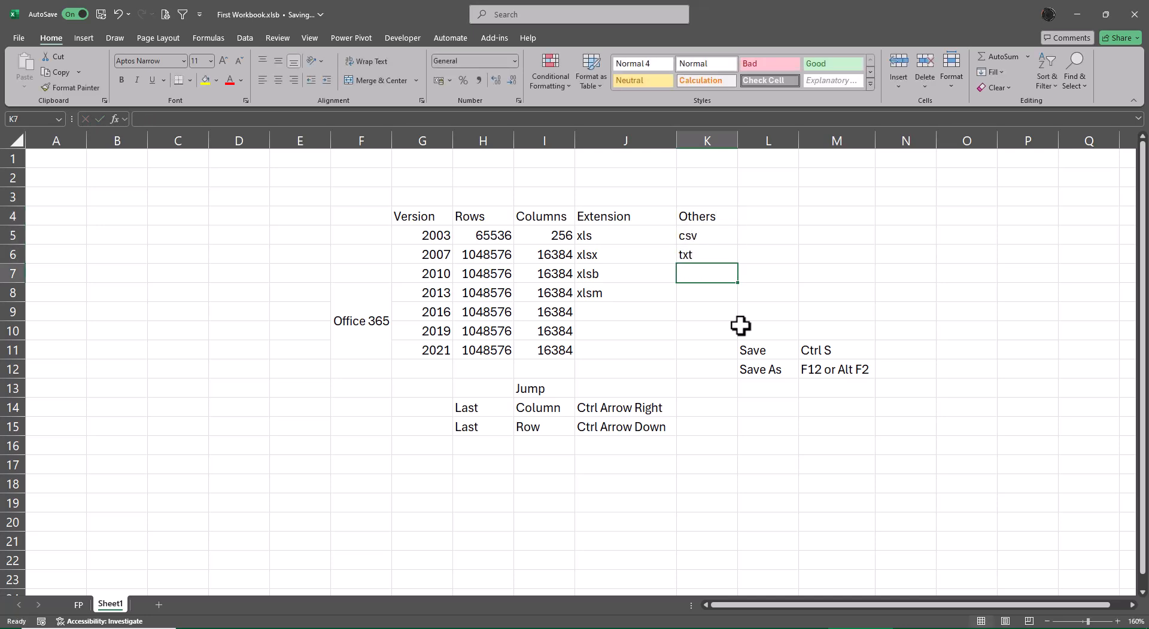
{"action": "type", "text": "pdf"}
{"action": "key", "text": "Return"}
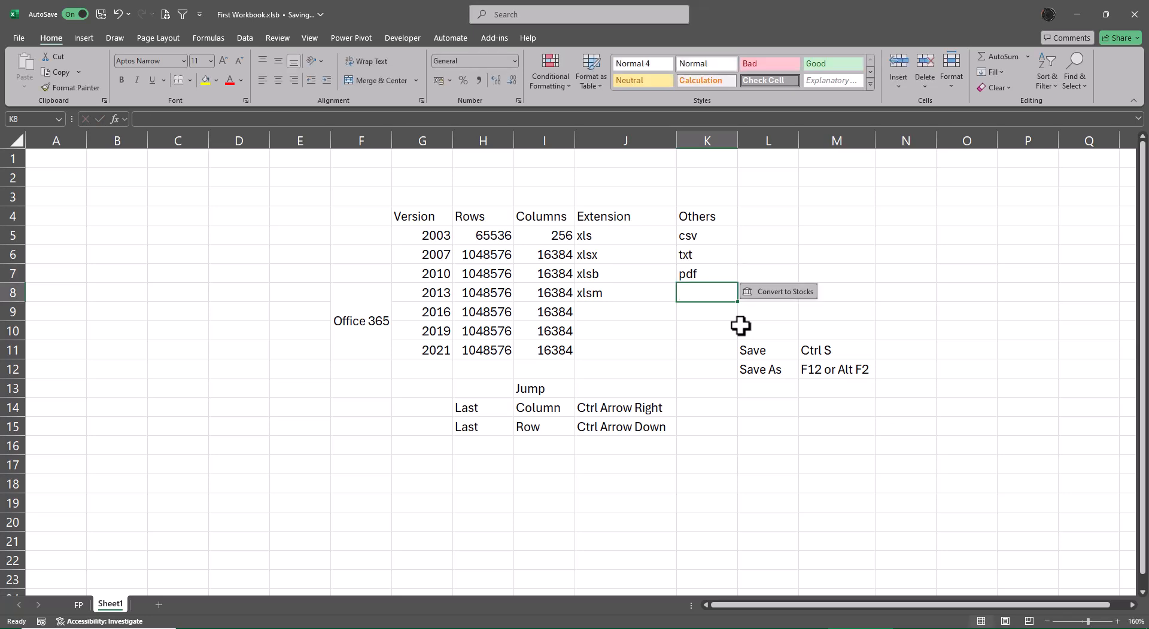
{"action": "type", "text": "xps"}
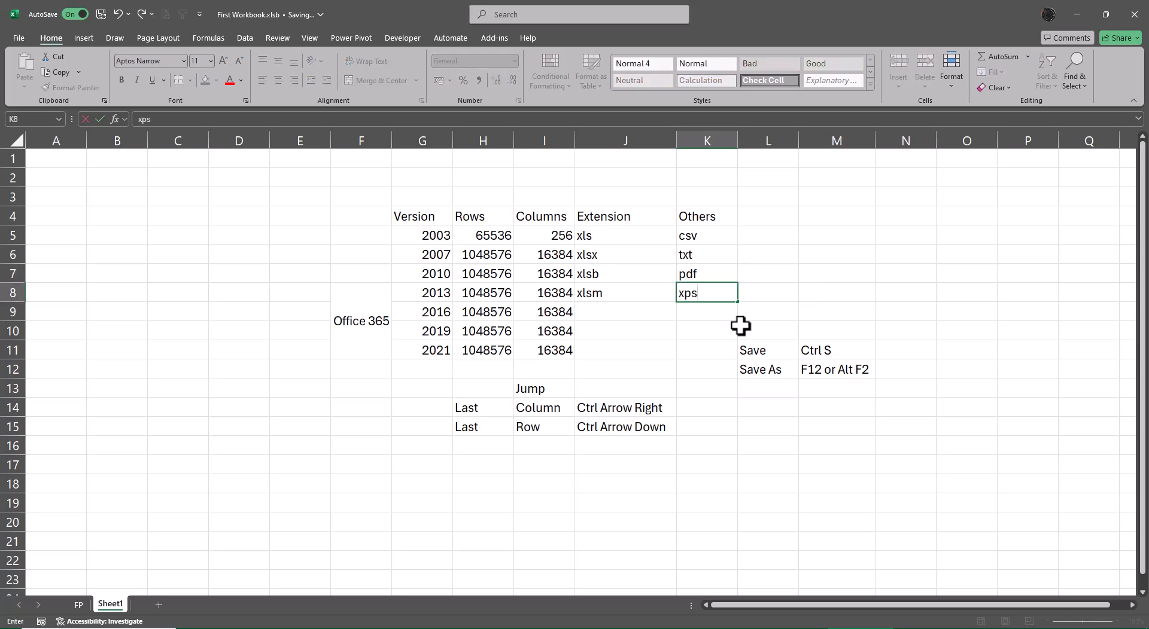
{"action": "key", "text": "Return"}
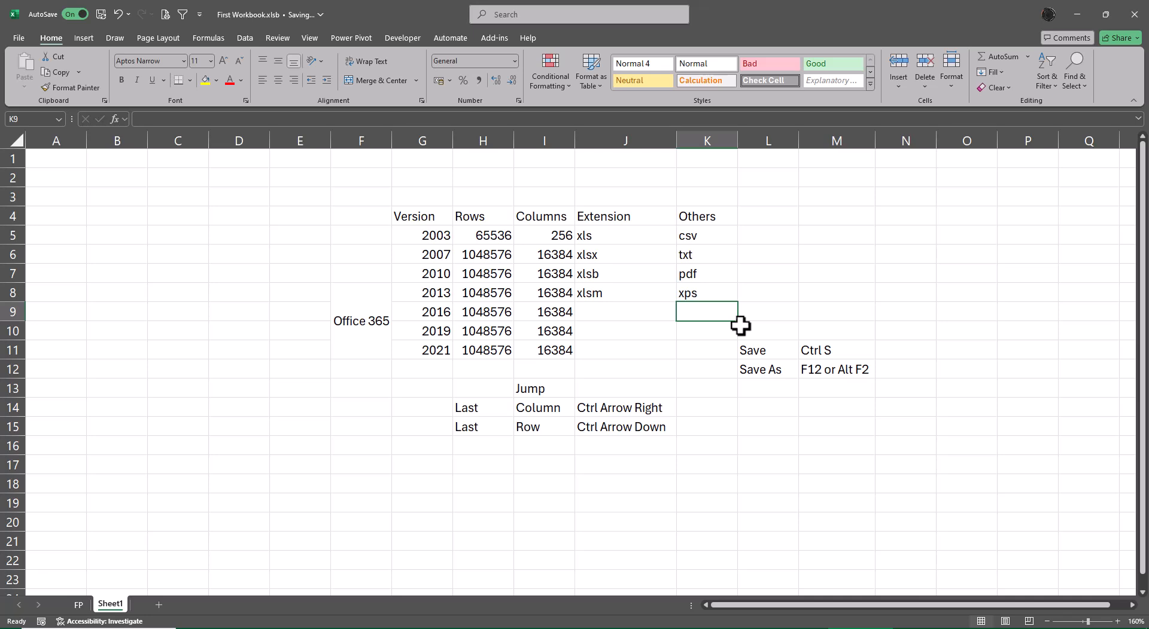
Save the workbook as an Excel Workbook (*.xlsx) with Save As
{"action": "key", "text": "F12"}
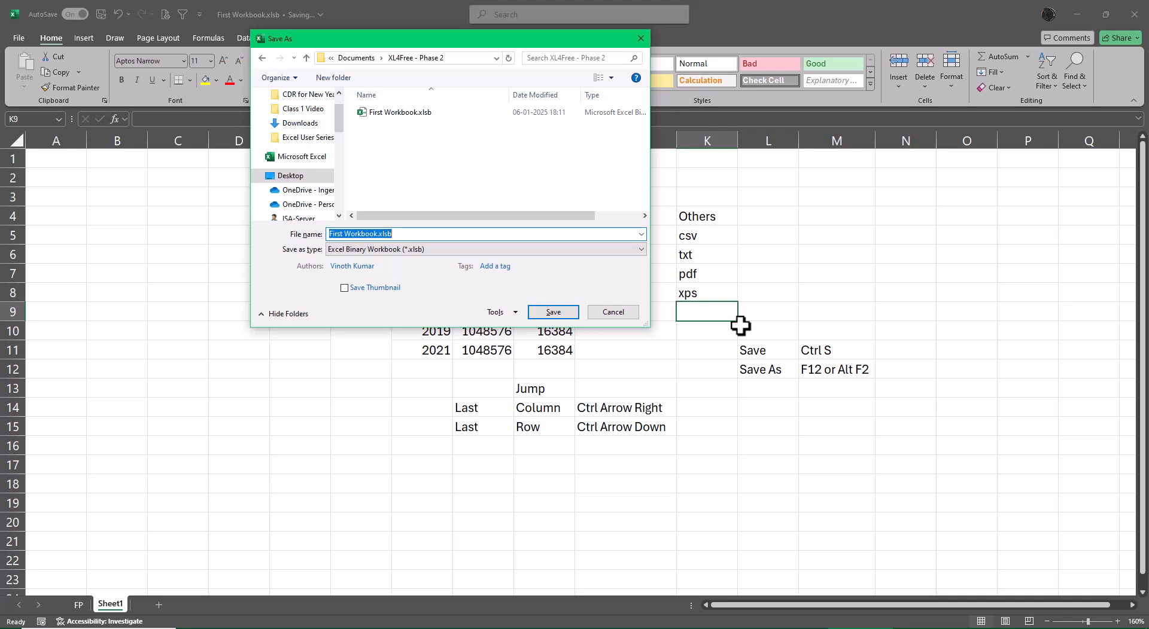
{"action": "left_click", "coordinate": [639, 250]}
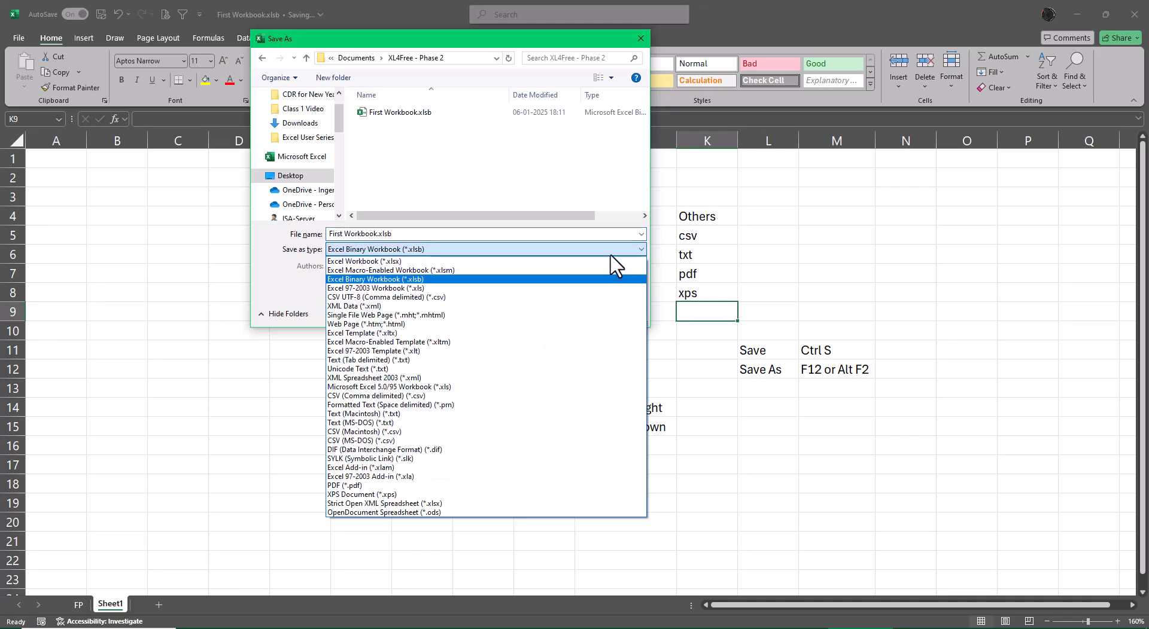
{"action": "left_click", "coordinate": [554, 261]}
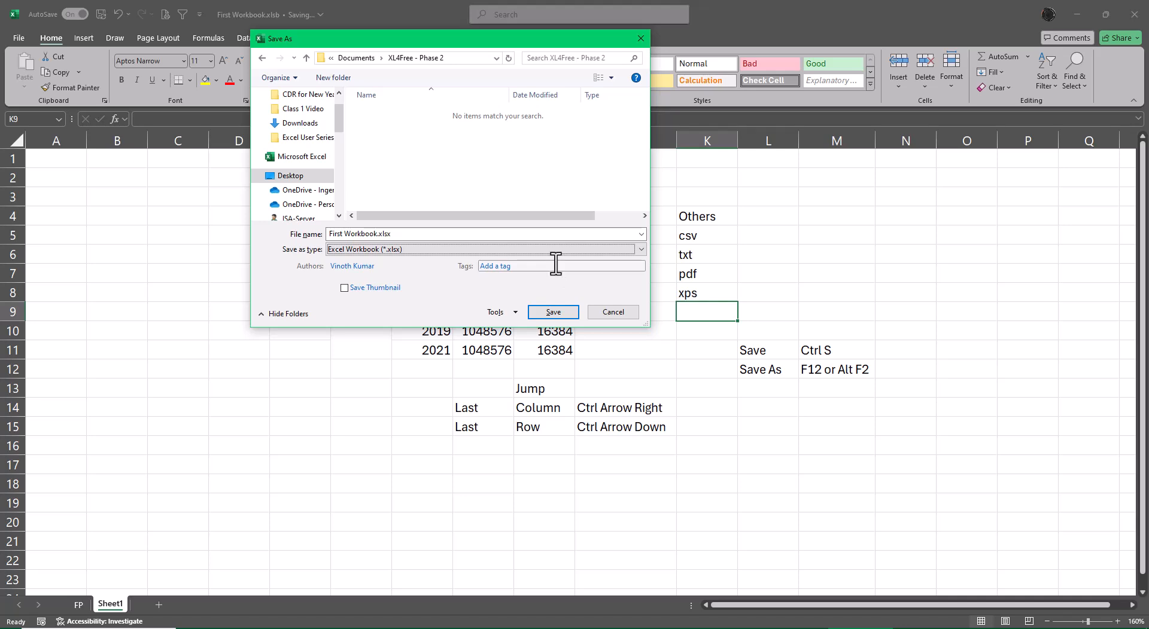
{"action": "left_click", "coordinate": [553, 312]}
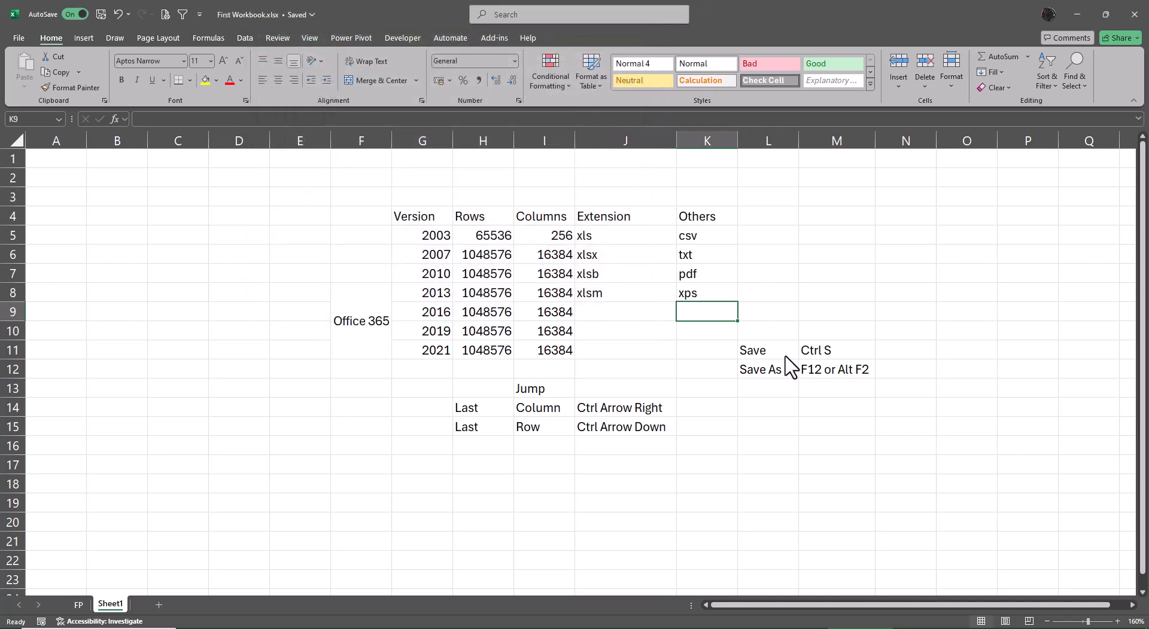
Save the workbook as an Excel Macro-Enabled Workbook (*.xlsm) with Save As
{"action": "key", "text": "F12"}
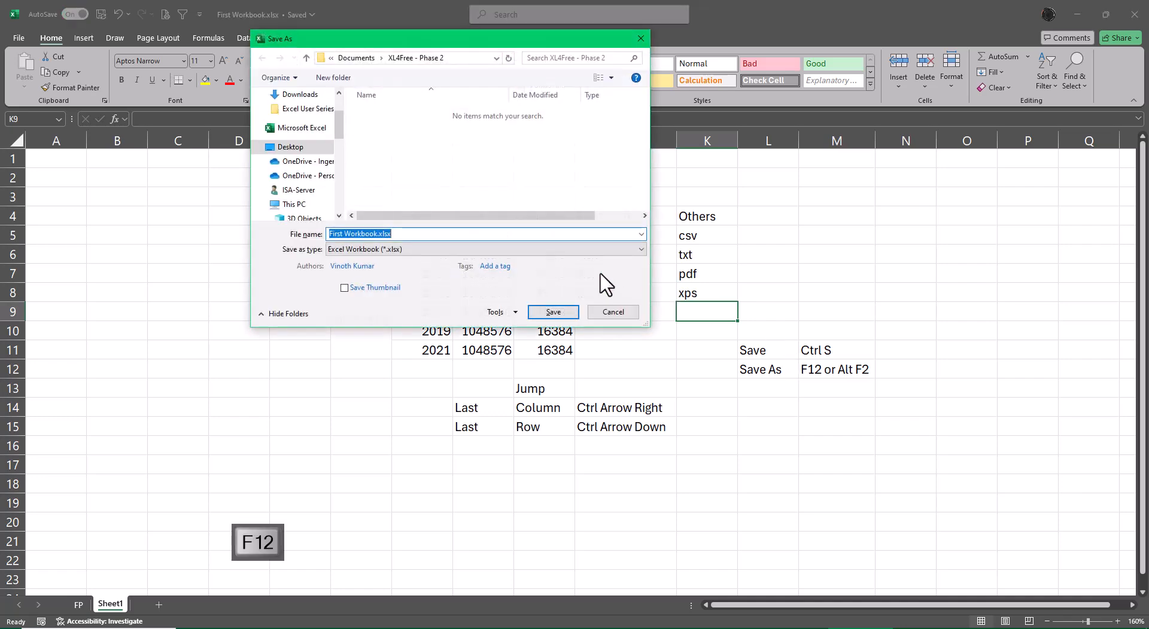
{"action": "left_click", "coordinate": [571, 250]}
{"action": "left_click", "coordinate": [483, 270]}
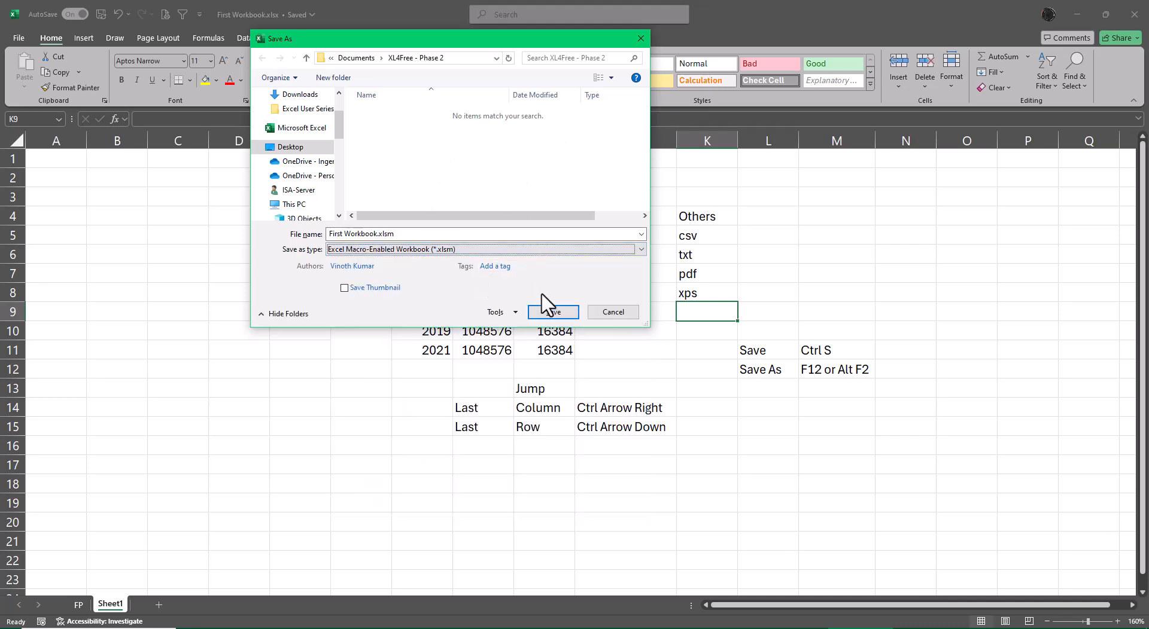
{"action": "left_click", "coordinate": [553, 312]}
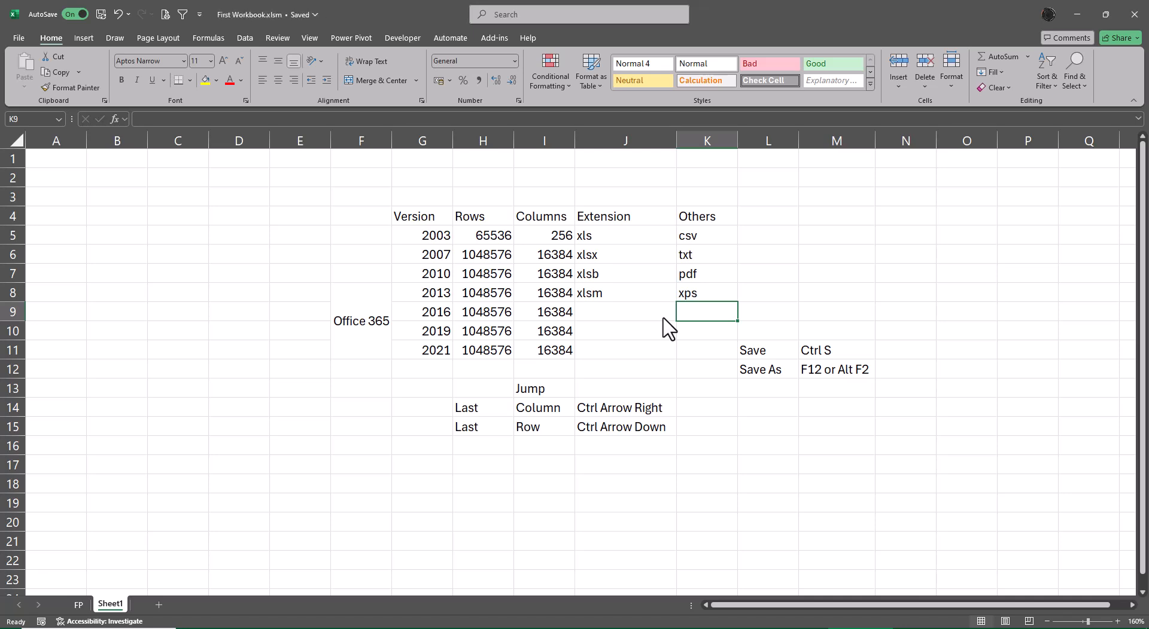
Save the workbook as an Excel 97-2003 Workbook (*.xls) with Save As, continuing past the compatibility checker
{"action": "key", "text": "F12"}
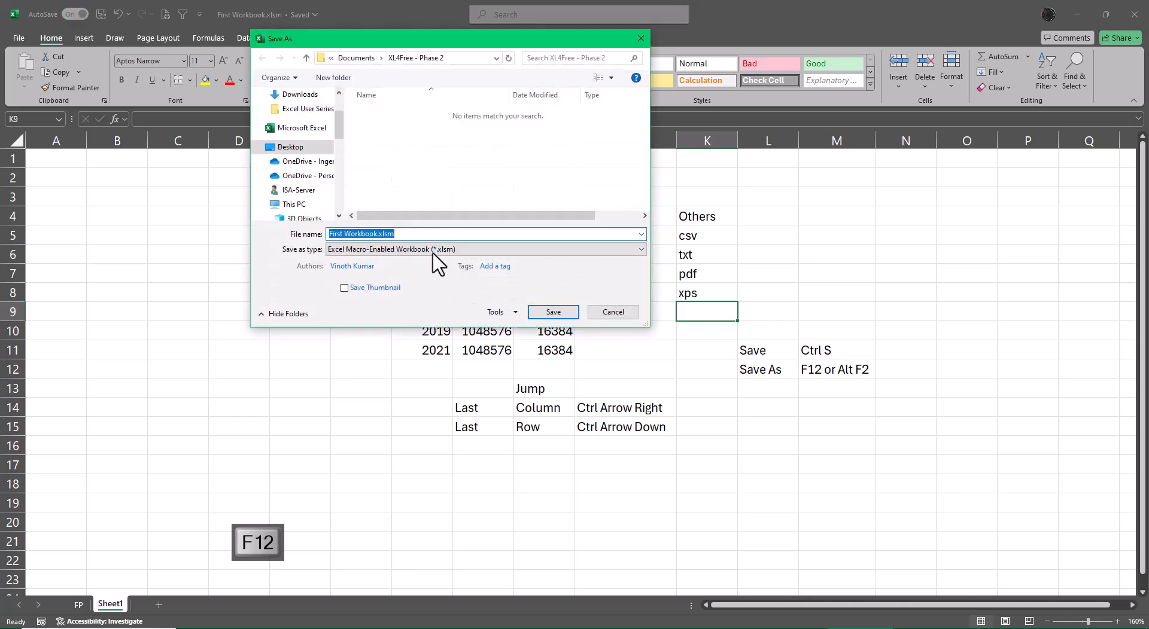
{"action": "left_click", "coordinate": [433, 250]}
{"action": "left_click", "coordinate": [416, 289]}
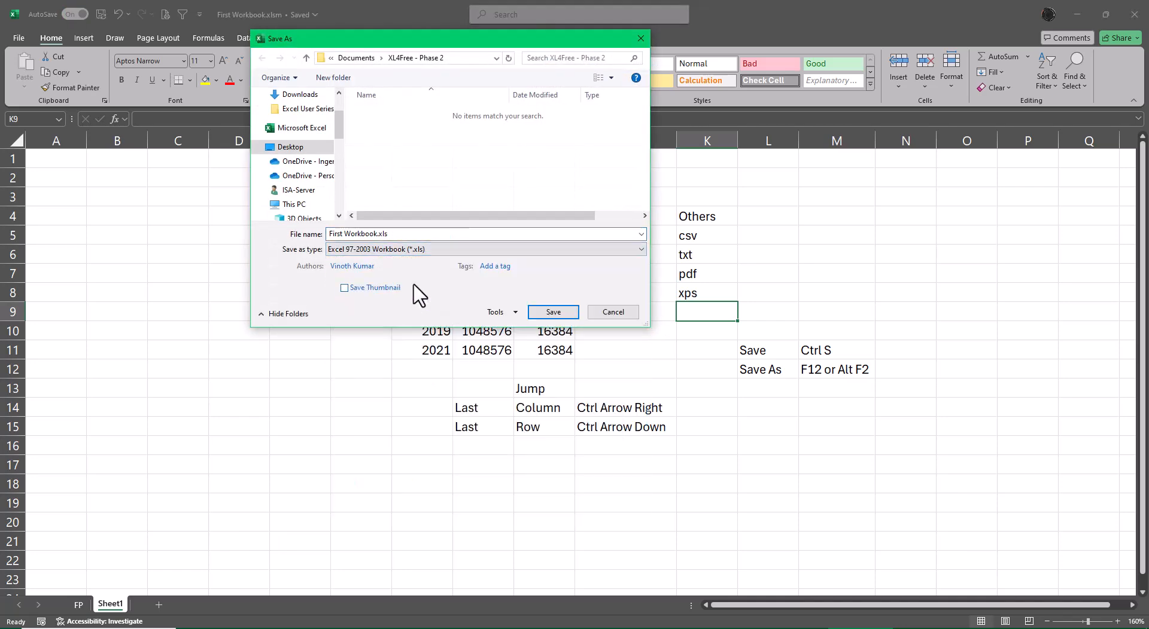
{"action": "left_click", "coordinate": [553, 312]}
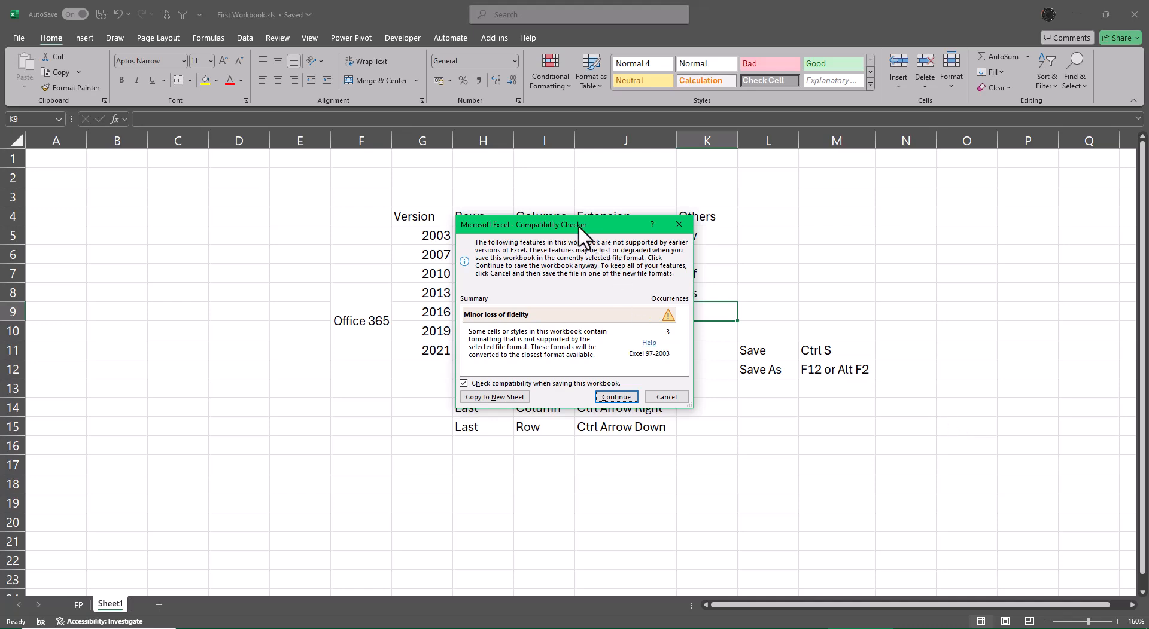
{"action": "left_click_drag", "start_coordinate": [559, 224], "coordinate": [915, 178]}
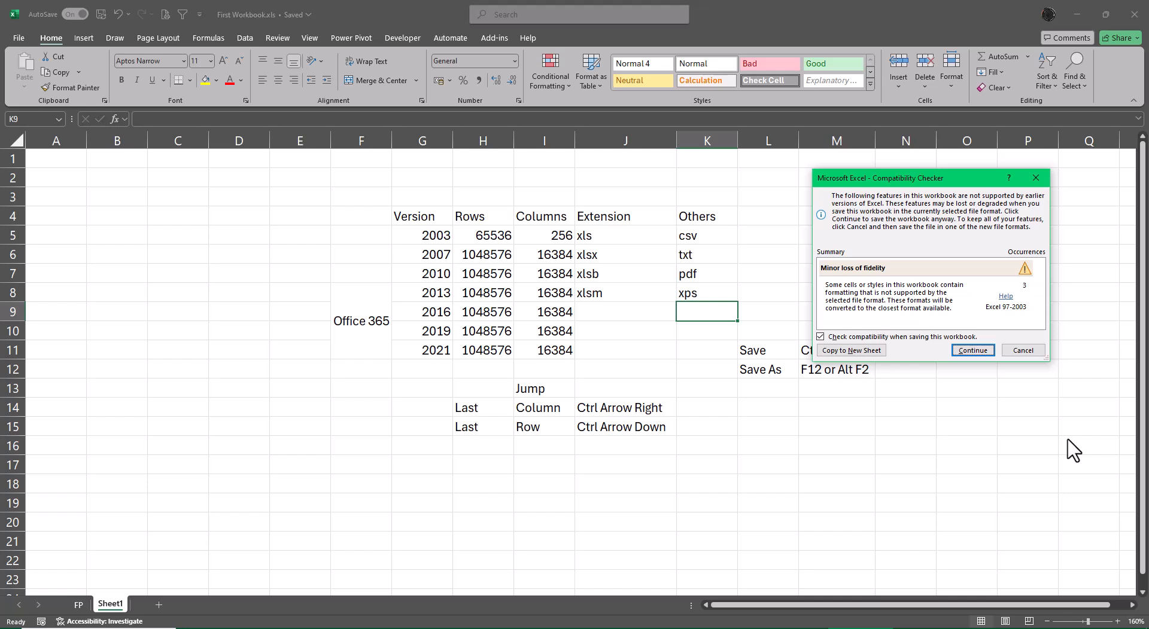
{"action": "left_click_drag", "start_coordinate": [900, 185], "coordinate": [768, 240]}
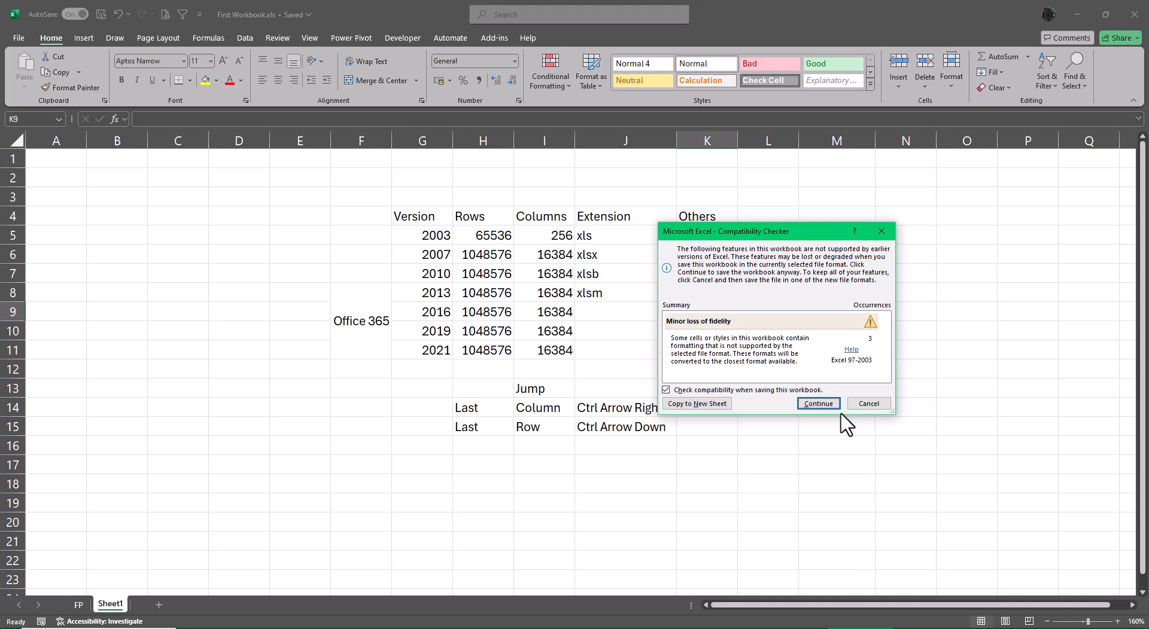
{"action": "left_click", "coordinate": [818, 404]}
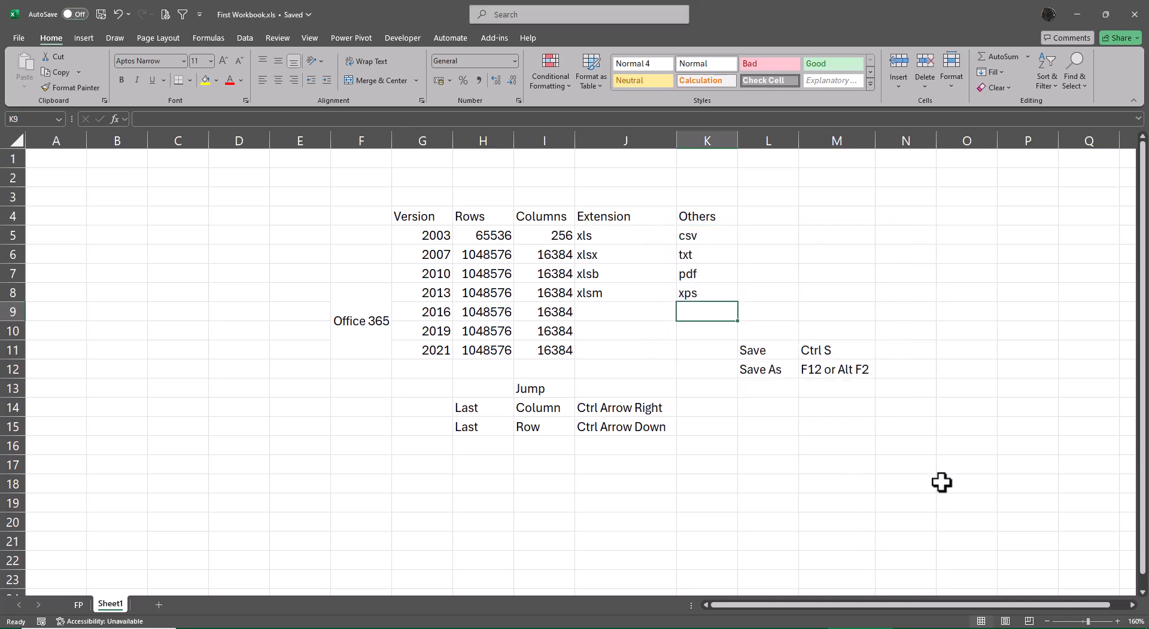
Cut the four First Workbook files (xls, xlsb, xlsm, xlsx) from the XL4Free - Phase 2 folder
{"action": "left_click", "coordinate": [1075, 16]}
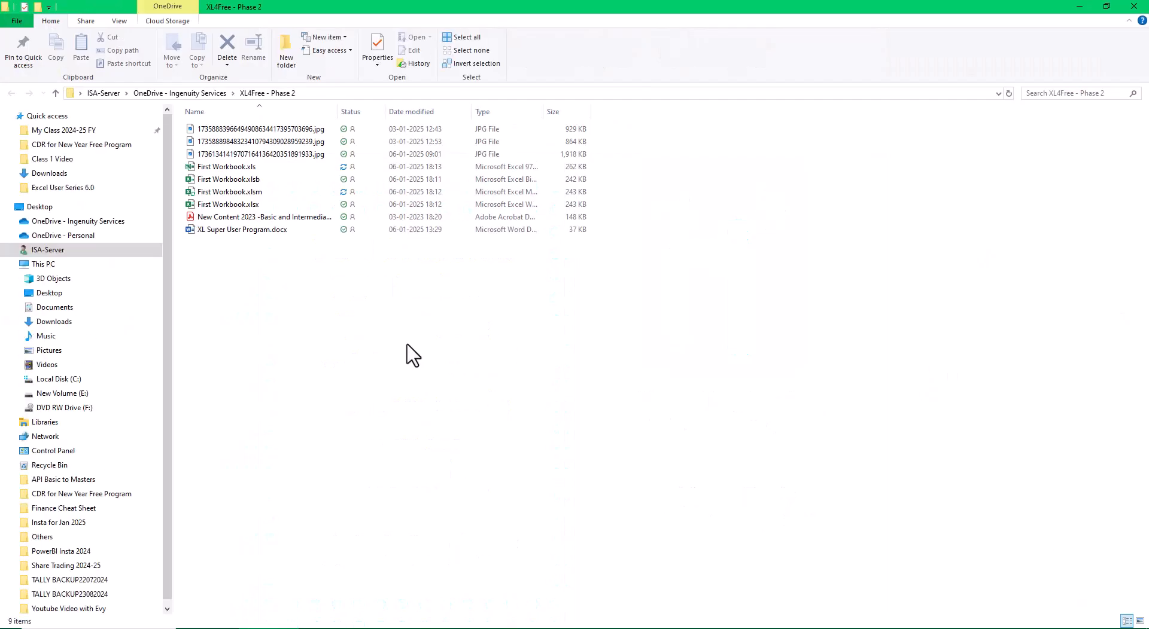
{"action": "left_click", "coordinate": [266, 205]}
{"action": "left_click", "coordinate": [274, 170], "text": "shift"}
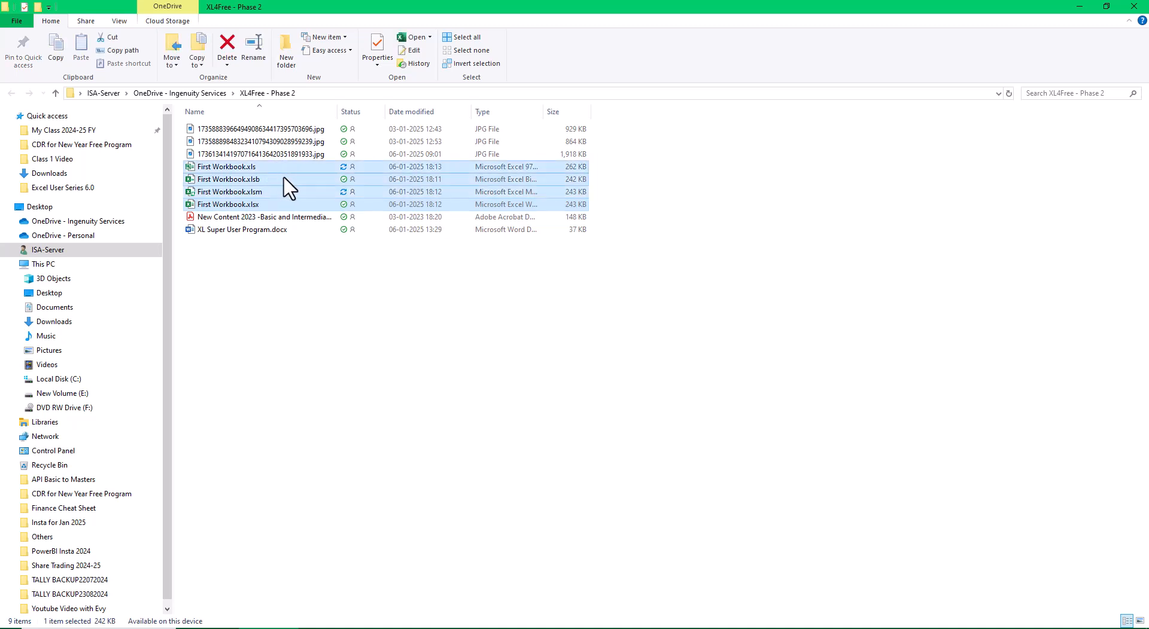
{"action": "key", "text": "ctrl+x"}
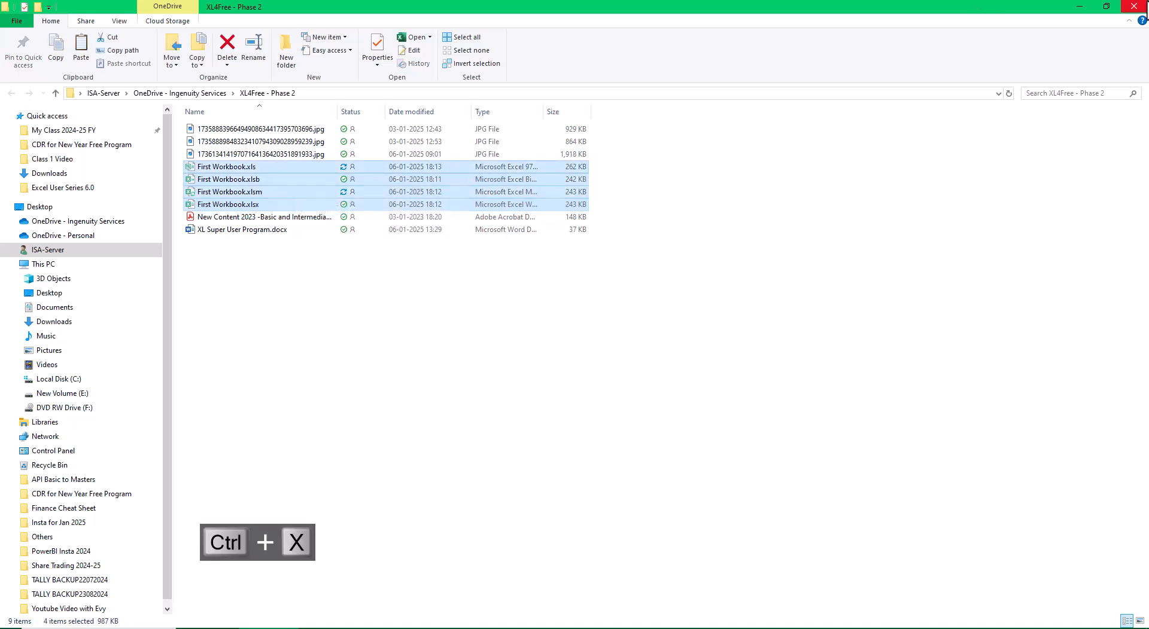
Paste the files into the XL for Free Batch 2 - 2025 - Lang Tamil folder, closing Excel to release the .xls file
{"action": "left_click", "coordinate": [1133, 6]}
{"action": "double_click", "coordinate": [924, 565]}
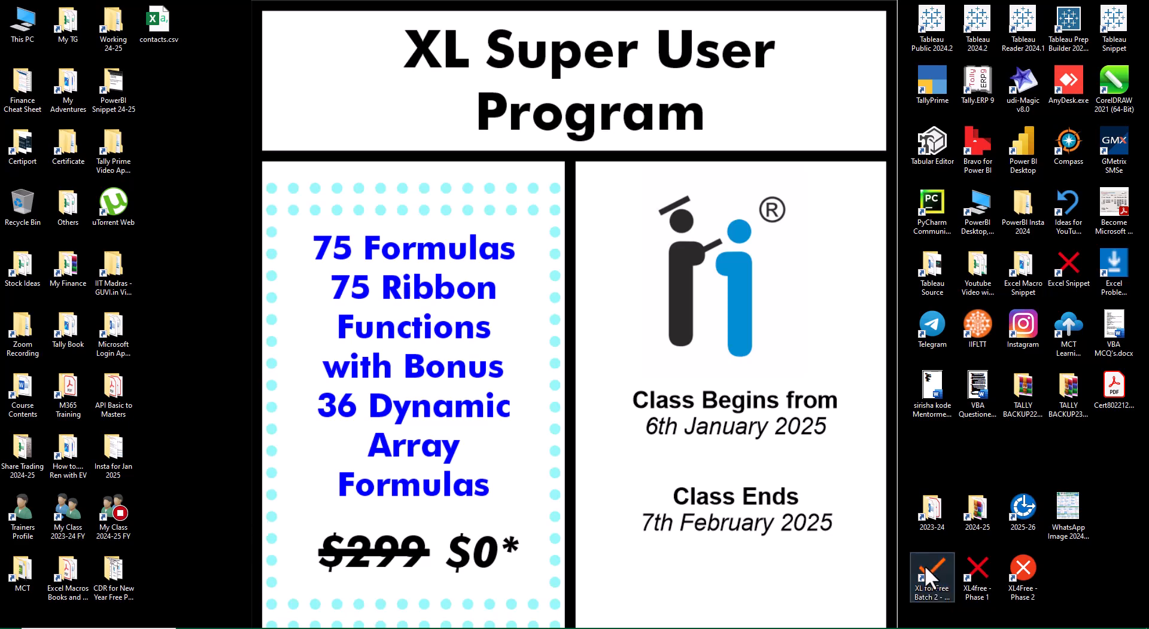
{"action": "key", "text": "ctrl+v"}
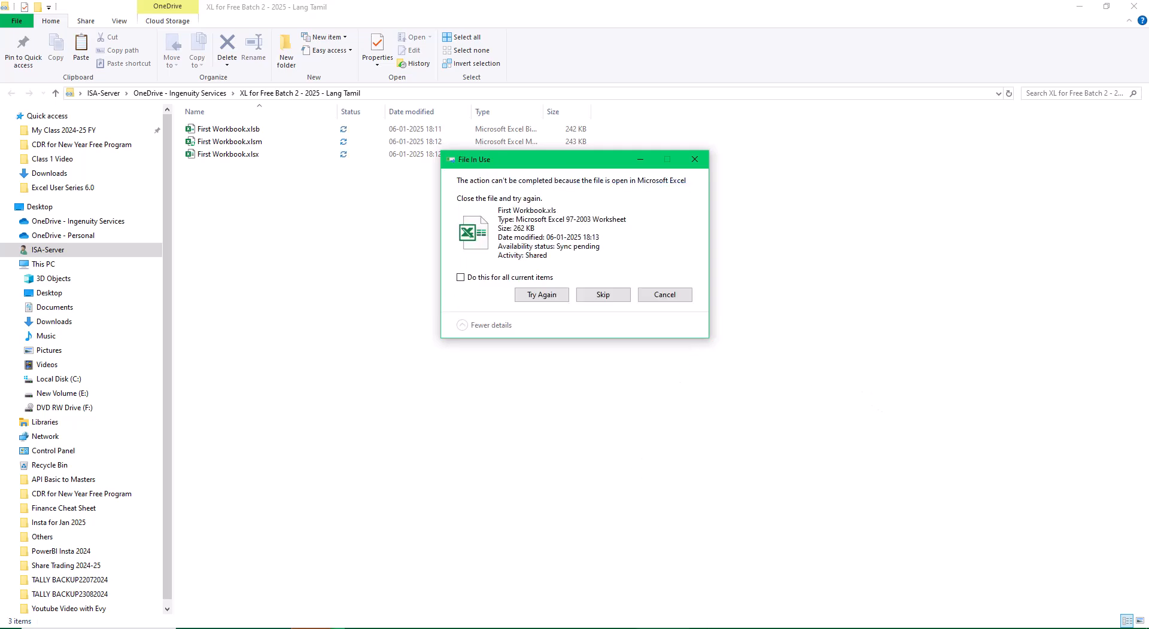
{"action": "left_click", "coordinate": [874, 628]}
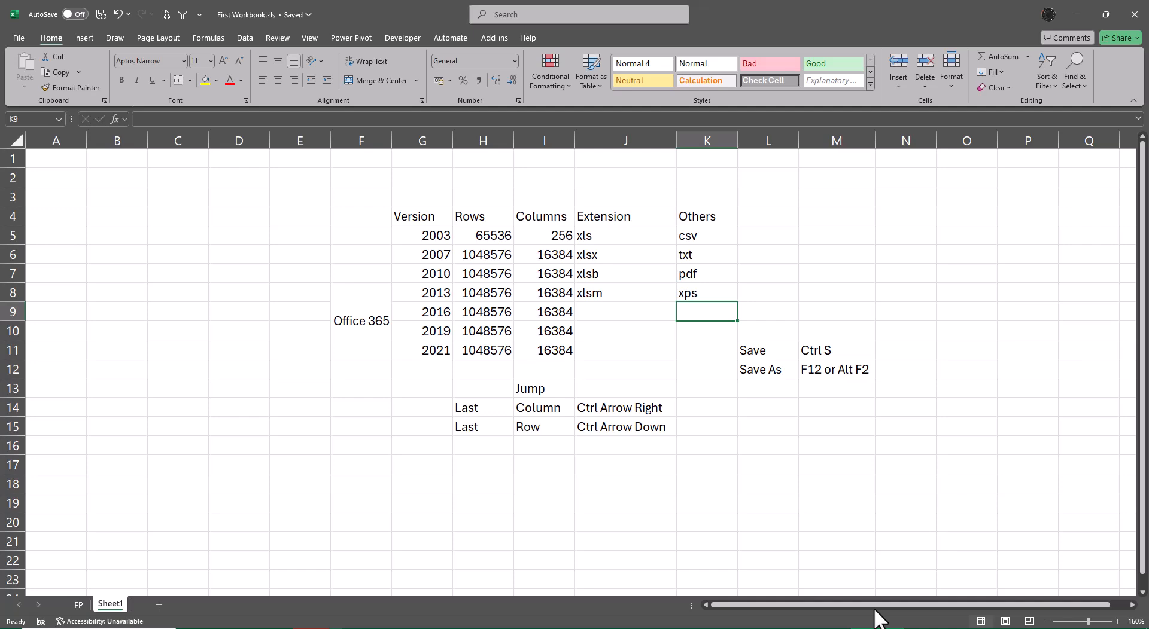
{"action": "left_click", "coordinate": [1133, 12]}
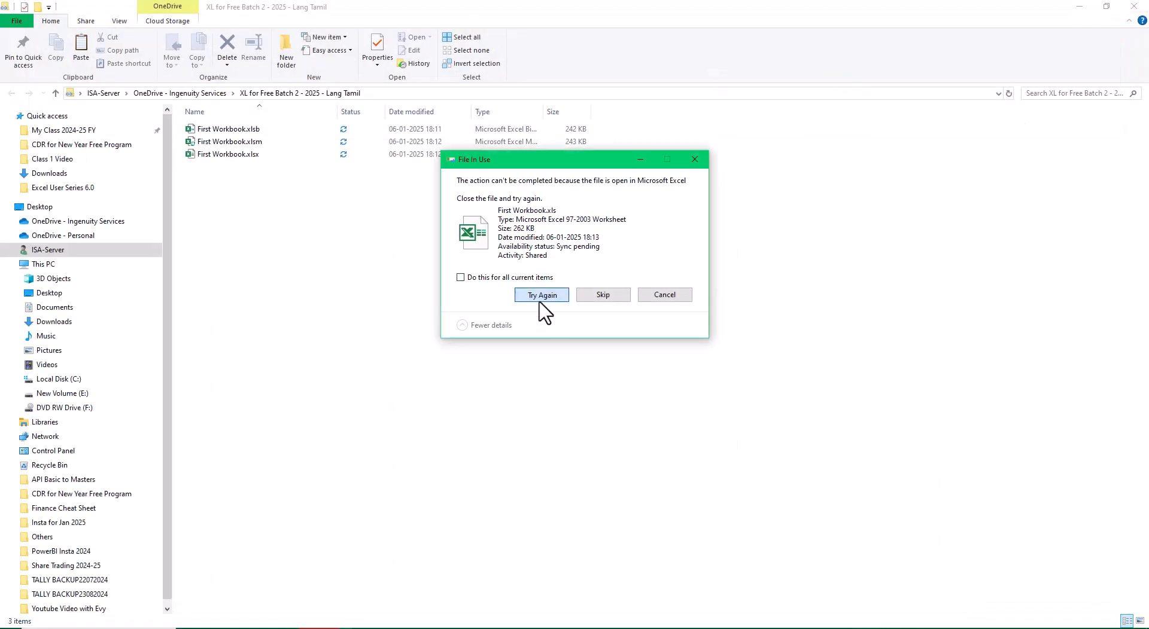
{"action": "left_click", "coordinate": [542, 296]}
{"action": "left_click", "coordinate": [902, 317]}
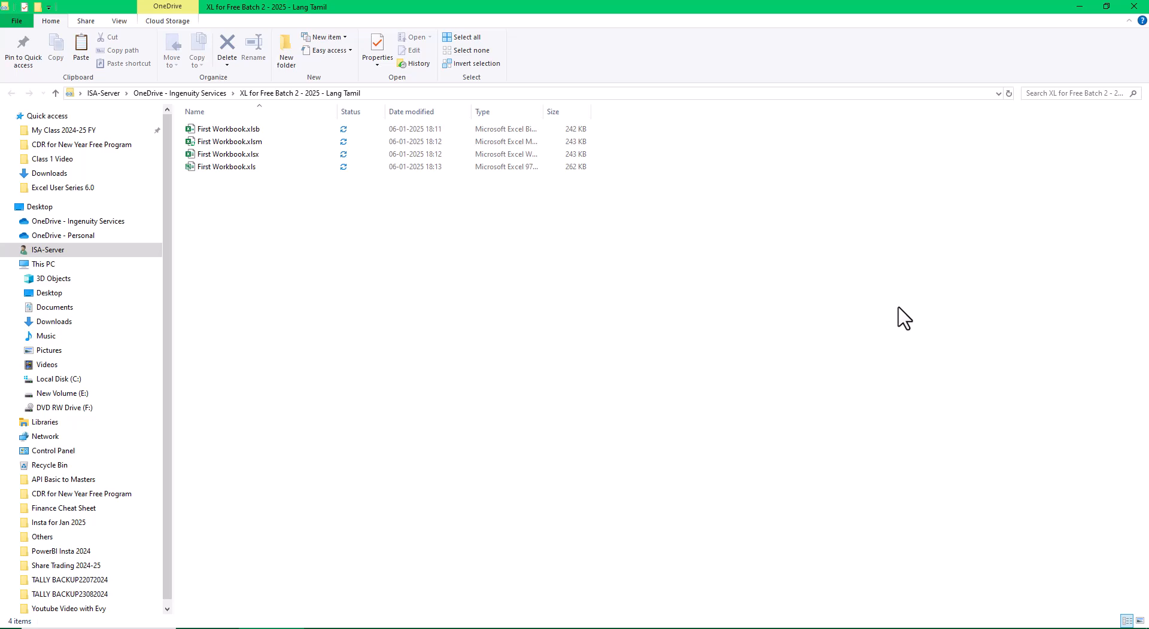
Switch the folder view to extra large icons and refresh it
{"action": "right_click", "coordinate": [613, 291]}
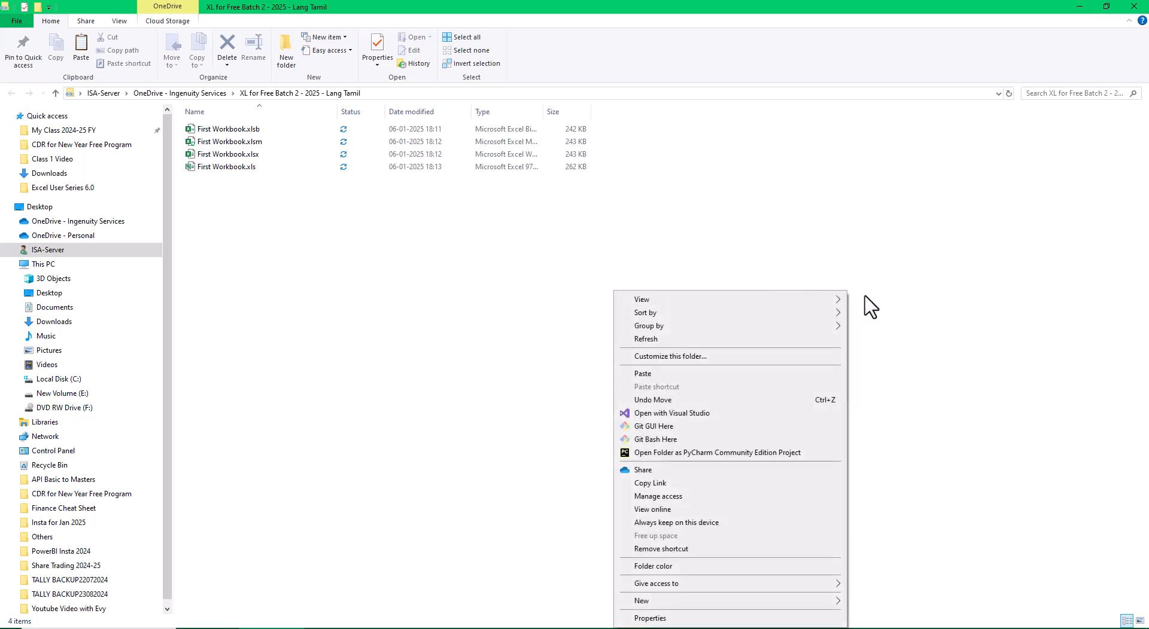
{"action": "left_click", "coordinate": [878, 301]}
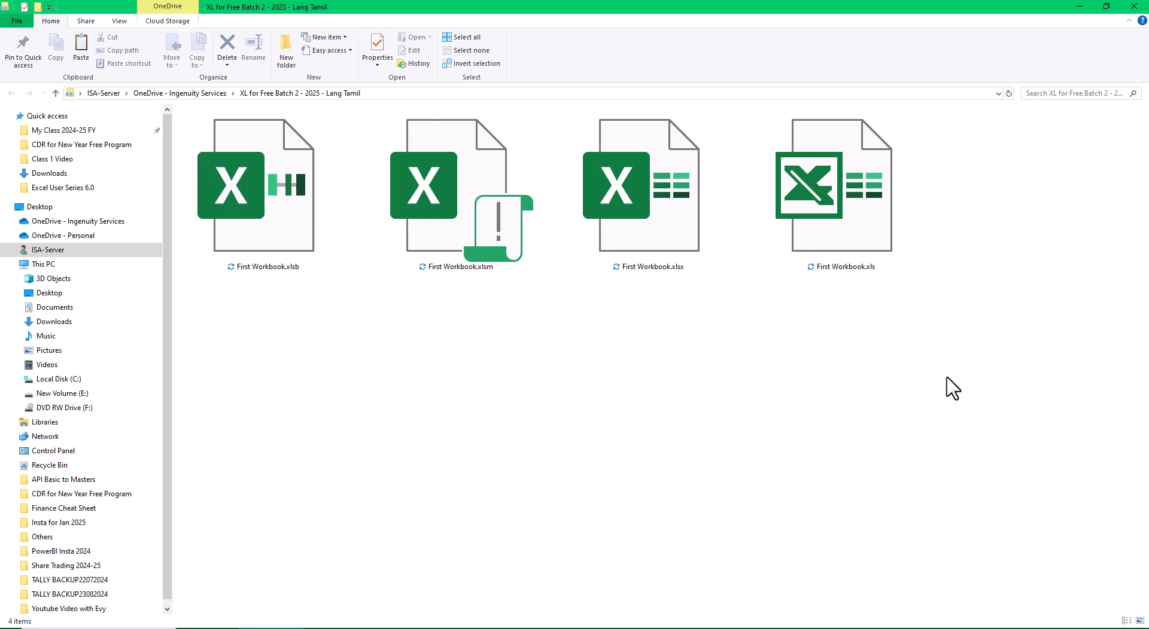
{"action": "key", "text": "F5"}
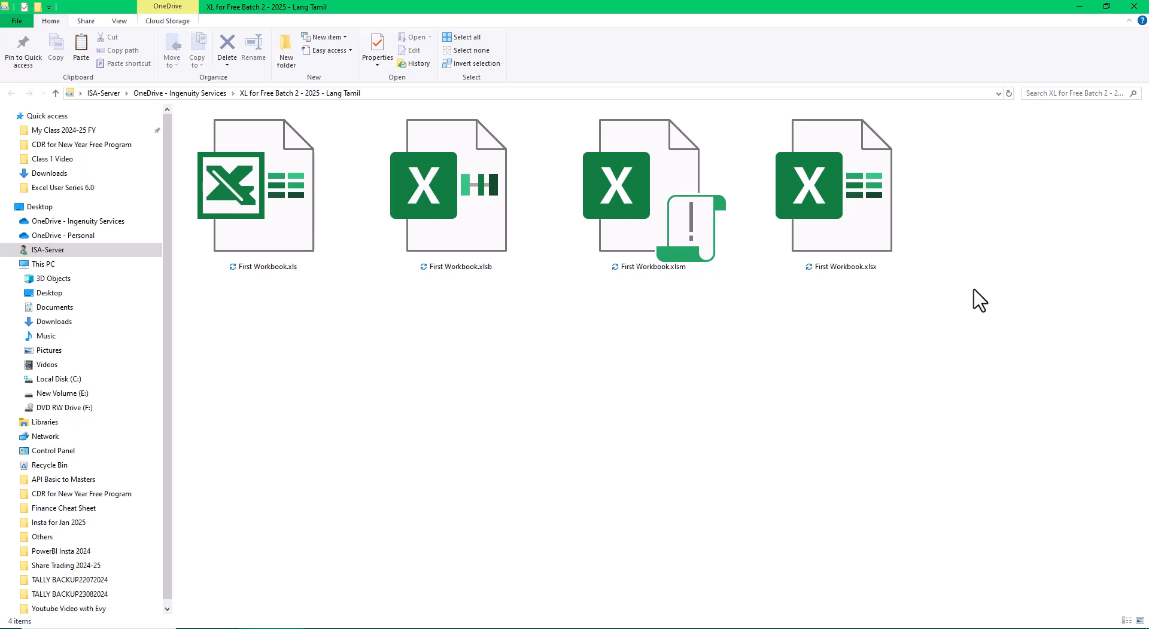
Switch the folder to Details view and widen the Type column to fit its contents
{"action": "left_click", "coordinate": [116, 21]}
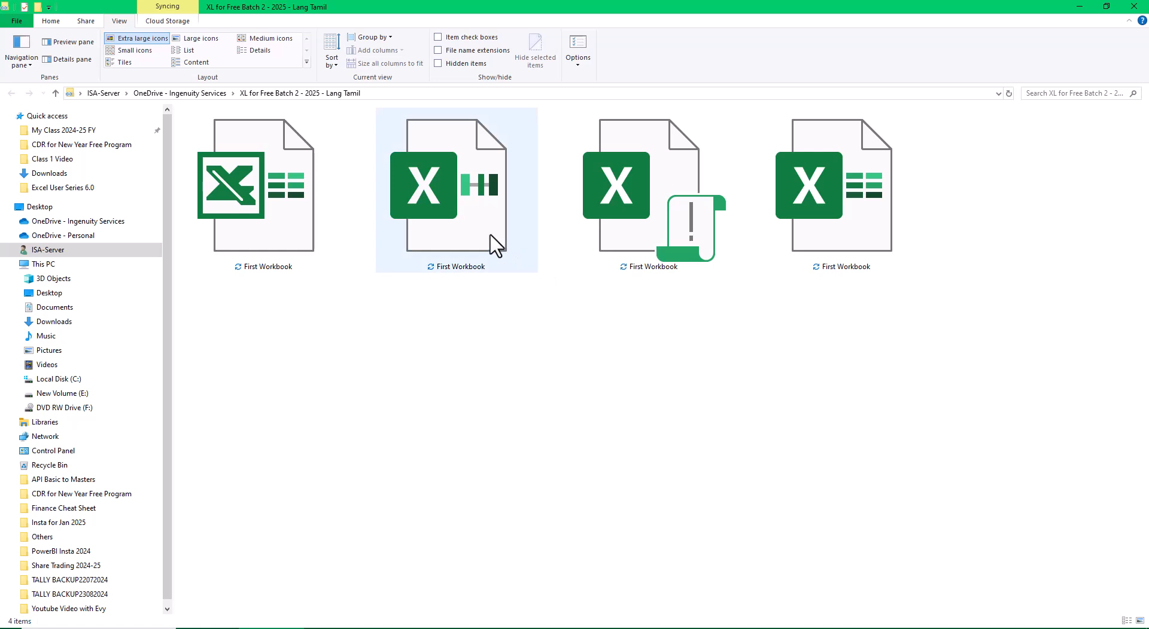
{"action": "mouse_move", "coordinate": [490, 235]}
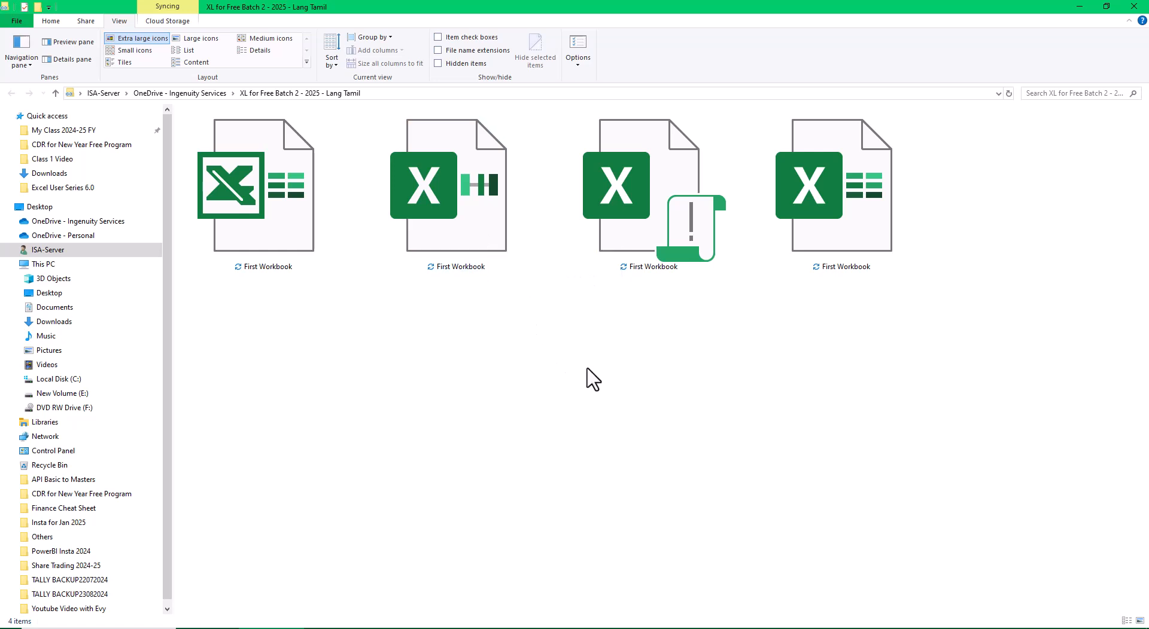
{"action": "right_click", "coordinate": [622, 404]}
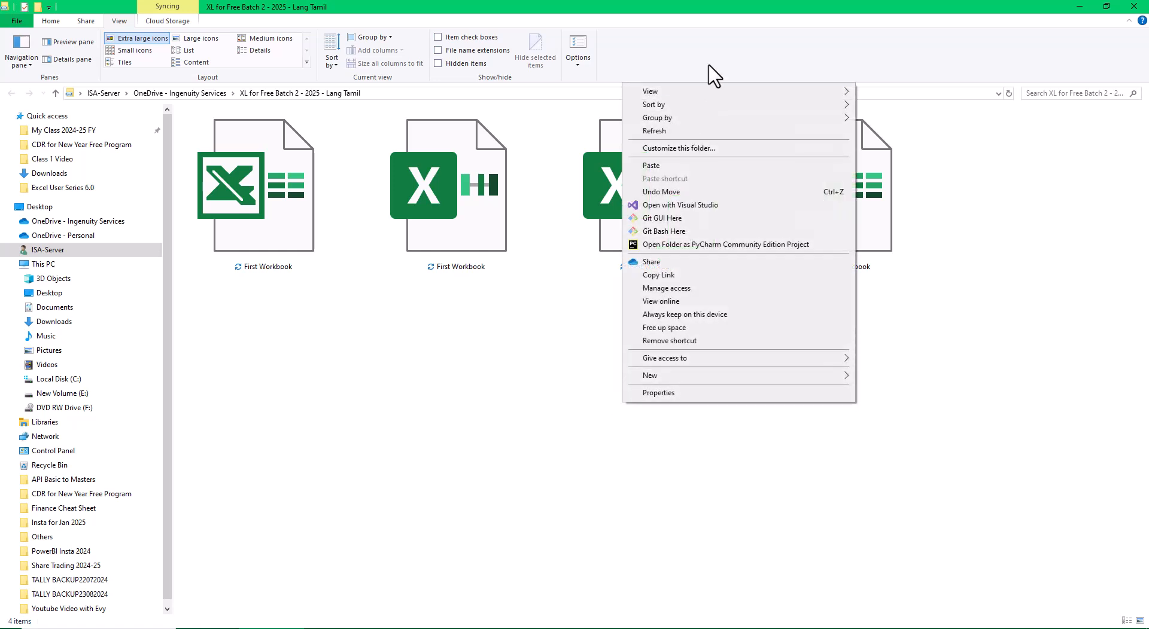
{"action": "mouse_move", "coordinate": [702, 97]}
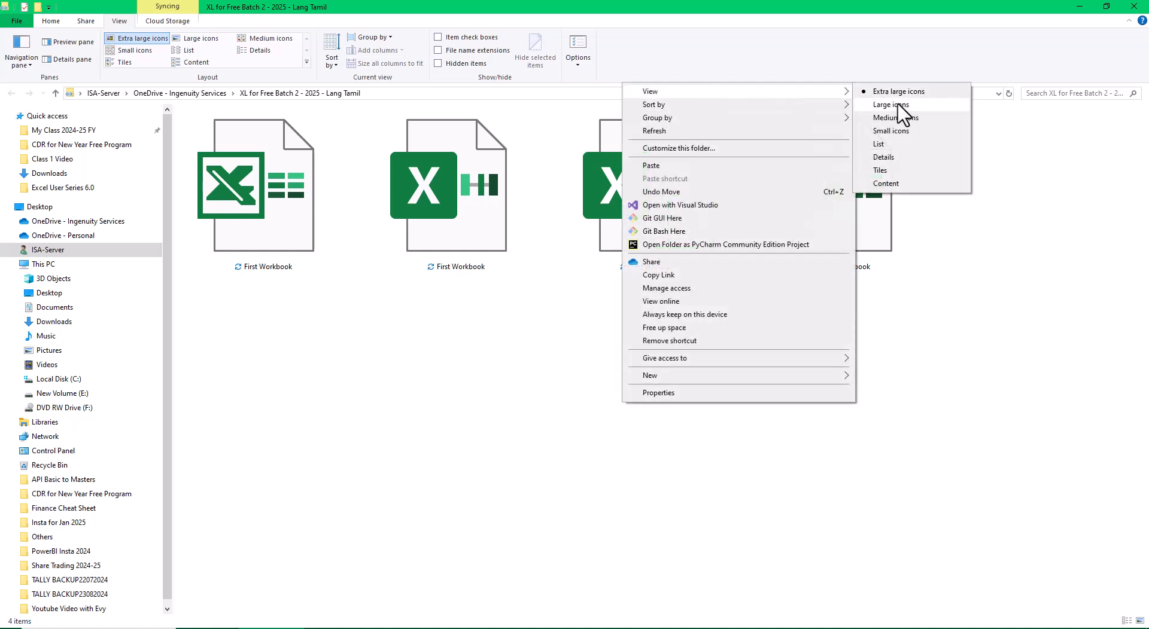
{"action": "left_click", "coordinate": [891, 156]}
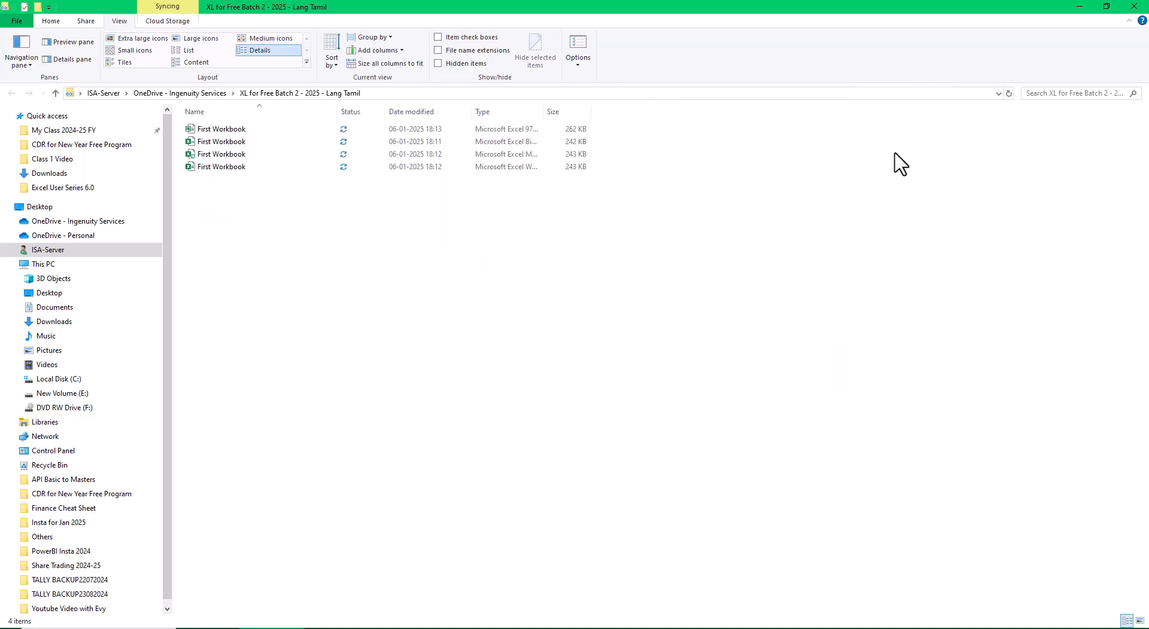
{"action": "double_click", "coordinate": [543, 110]}
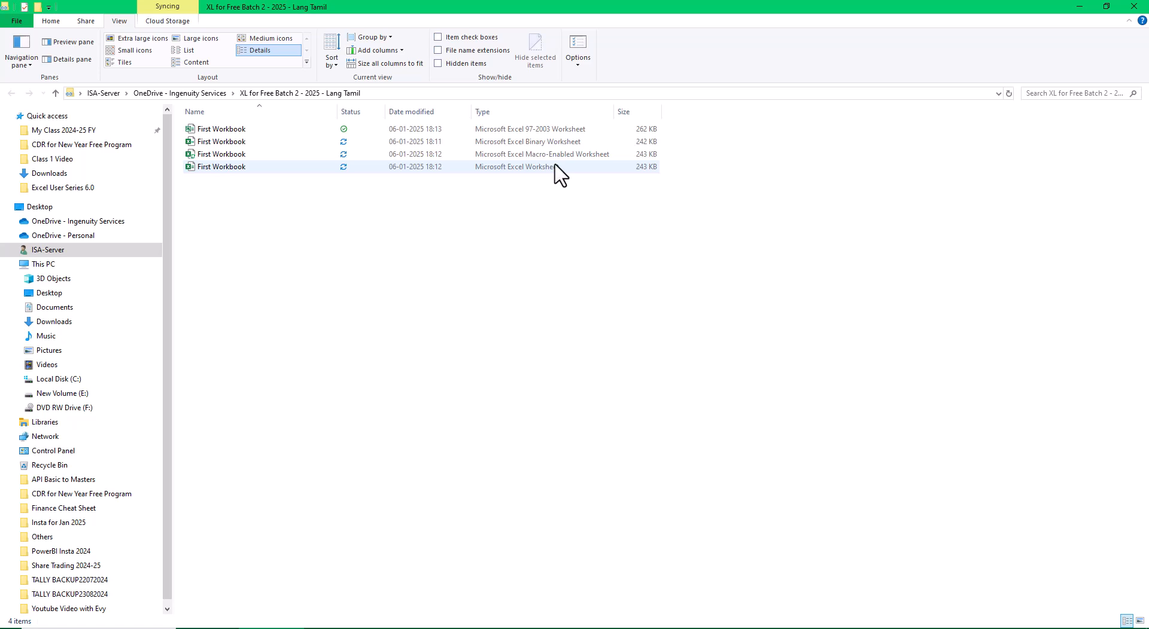
Return to extra large icons and turn on file name extensions
{"action": "right_click", "coordinate": [550, 263]}
{"action": "mouse_move", "coordinate": [744, 274]}
{"action": "left_click", "coordinate": [804, 273]}
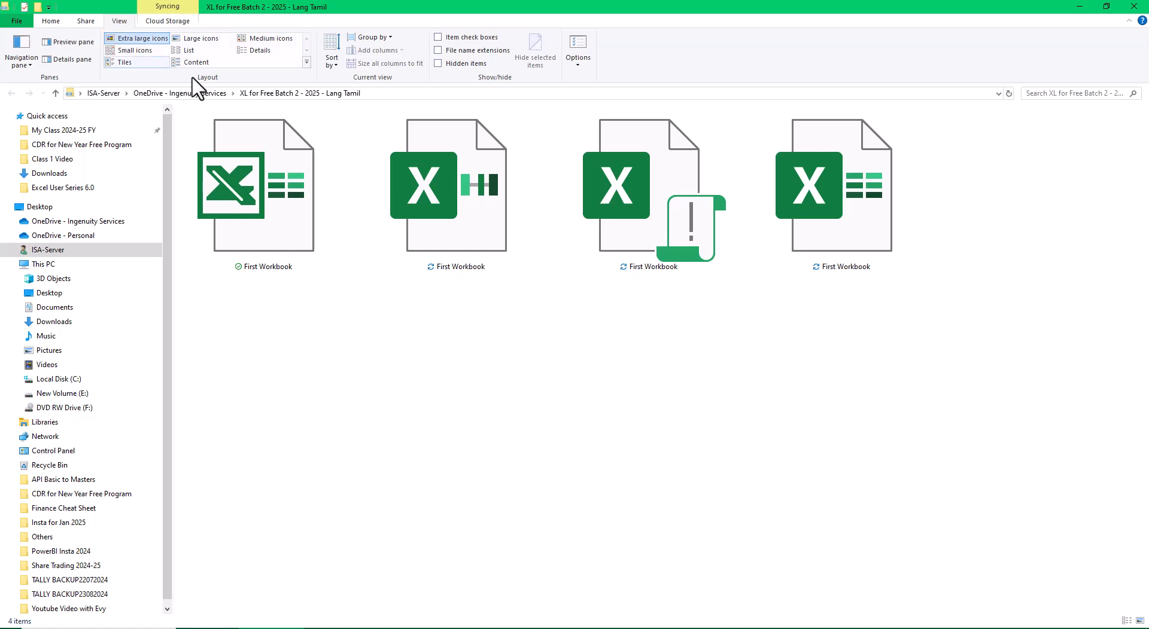
{"action": "left_click", "coordinate": [439, 51]}
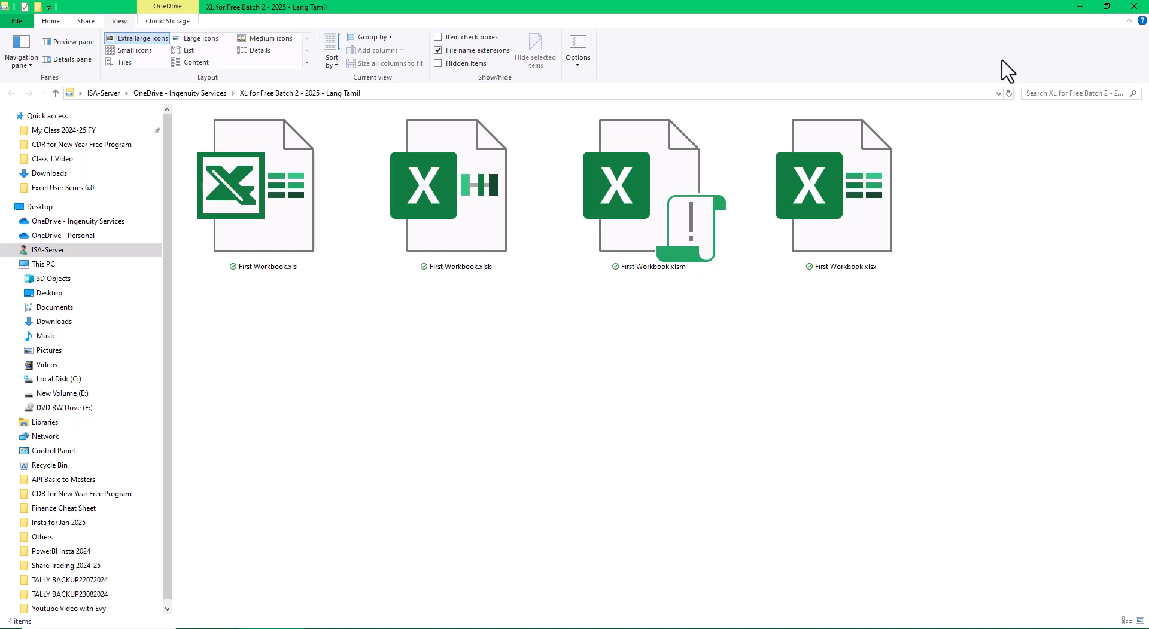
Open First Workbook.xlsx in Excel and save it
{"action": "left_click", "coordinate": [828, 239]}
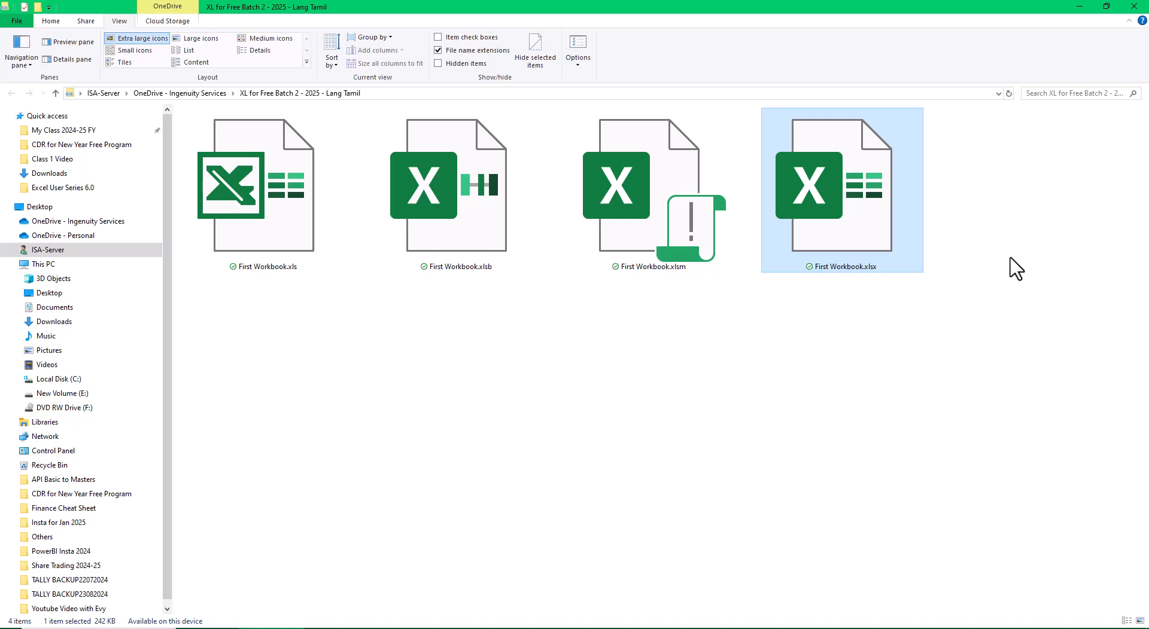
{"action": "key", "text": "Return"}
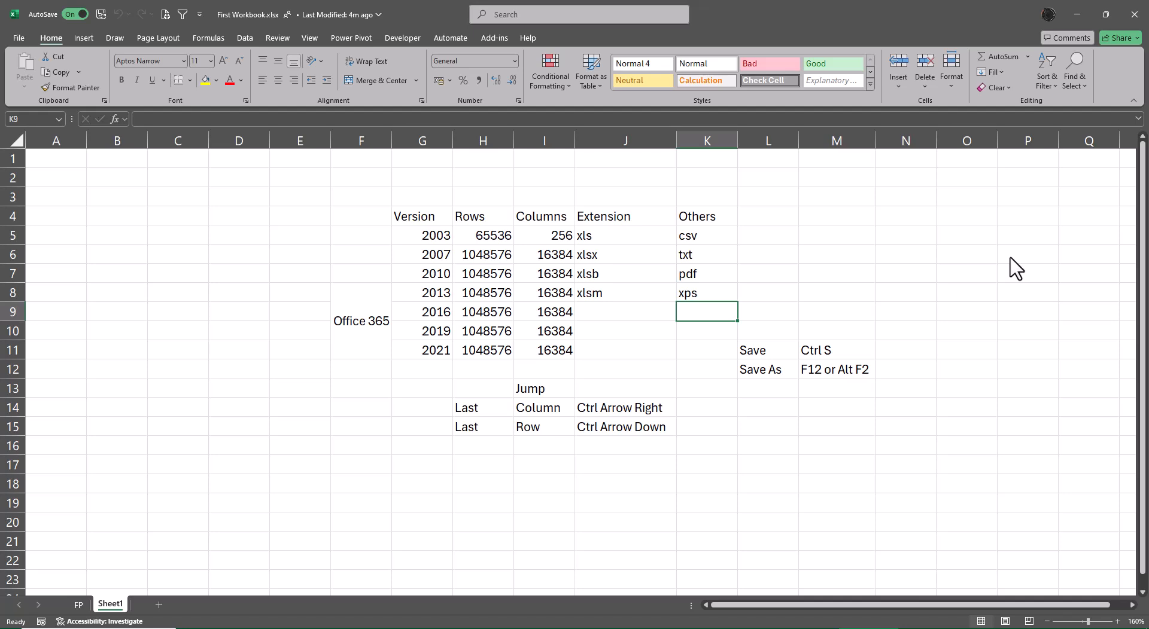
{"action": "key", "text": "ctrl+s"}
Save the workbook as a PDF (*.pdf) with Save As, optimized for standard publishing
{"action": "key", "text": "F12"}
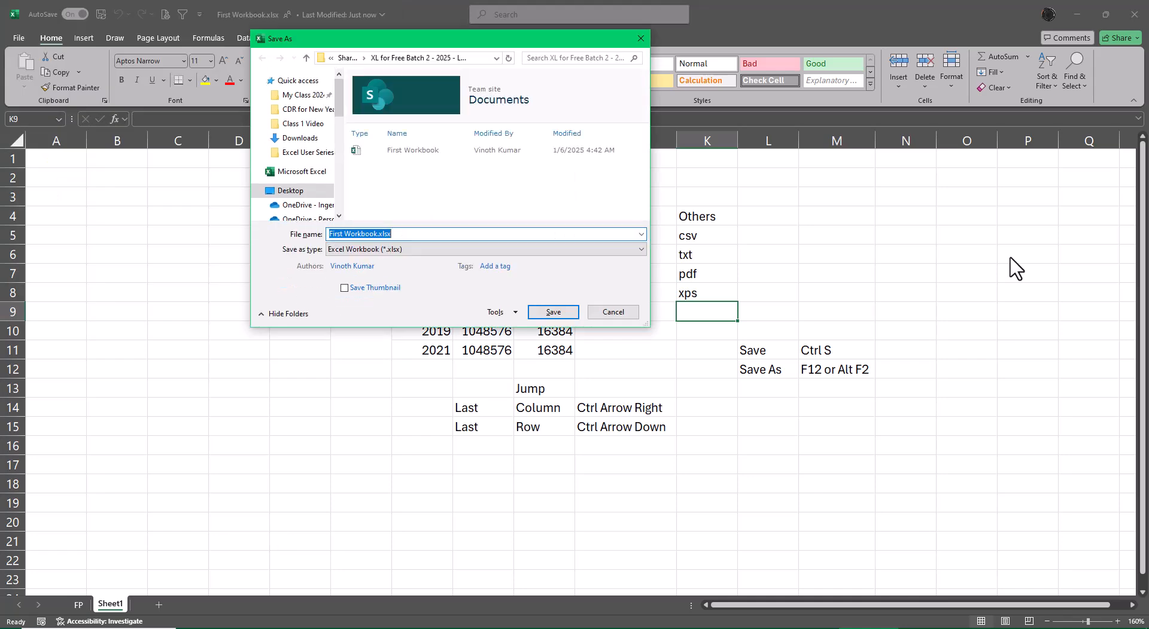
{"action": "left_click", "coordinate": [433, 249]}
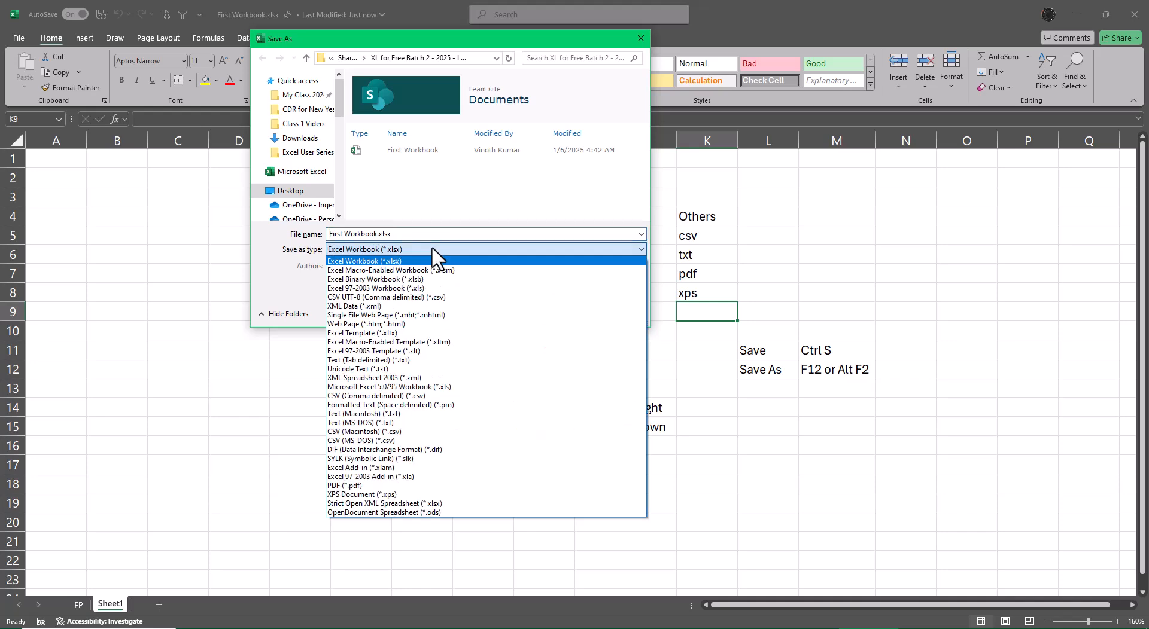
{"action": "key", "text": "p"}
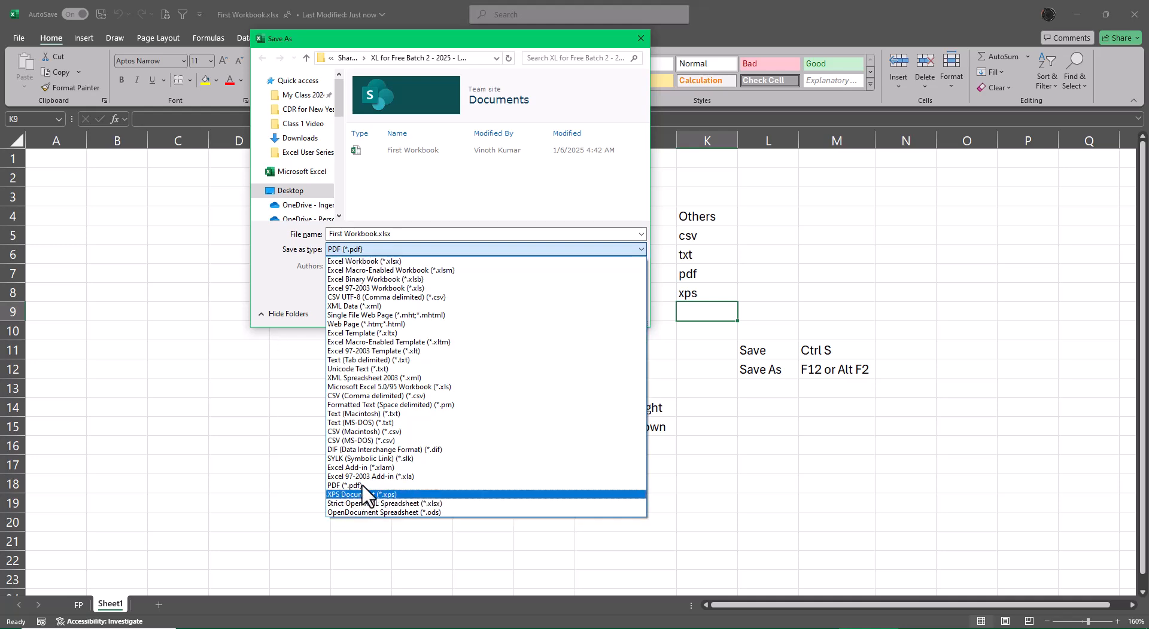
{"action": "left_click", "coordinate": [292, 477]}
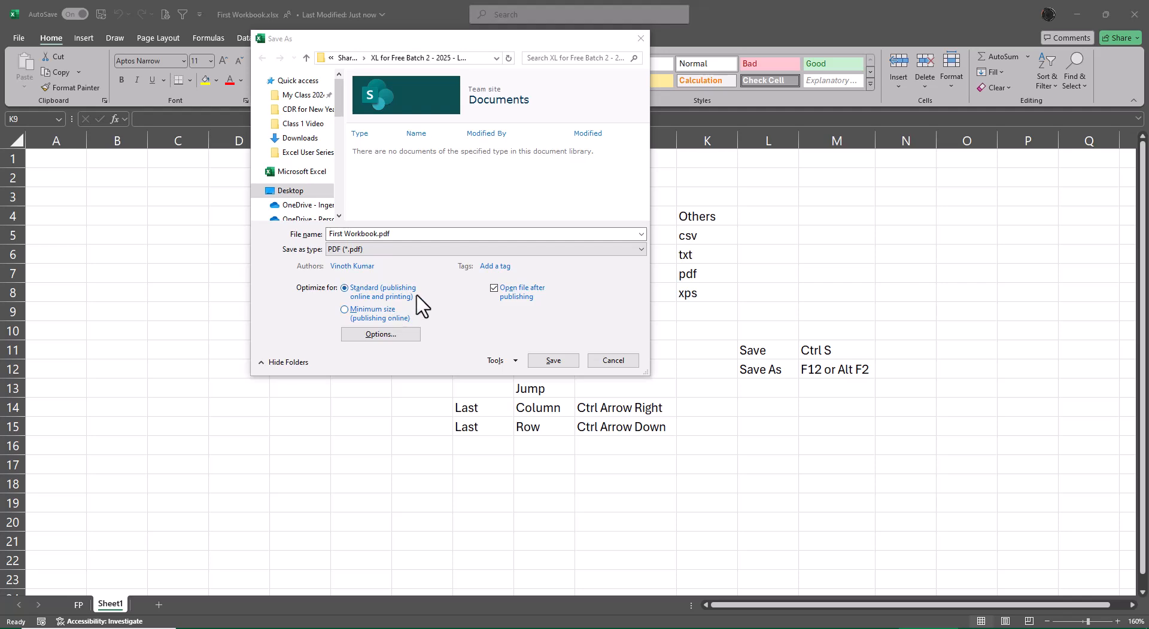
{"action": "left_click", "coordinate": [554, 361]}
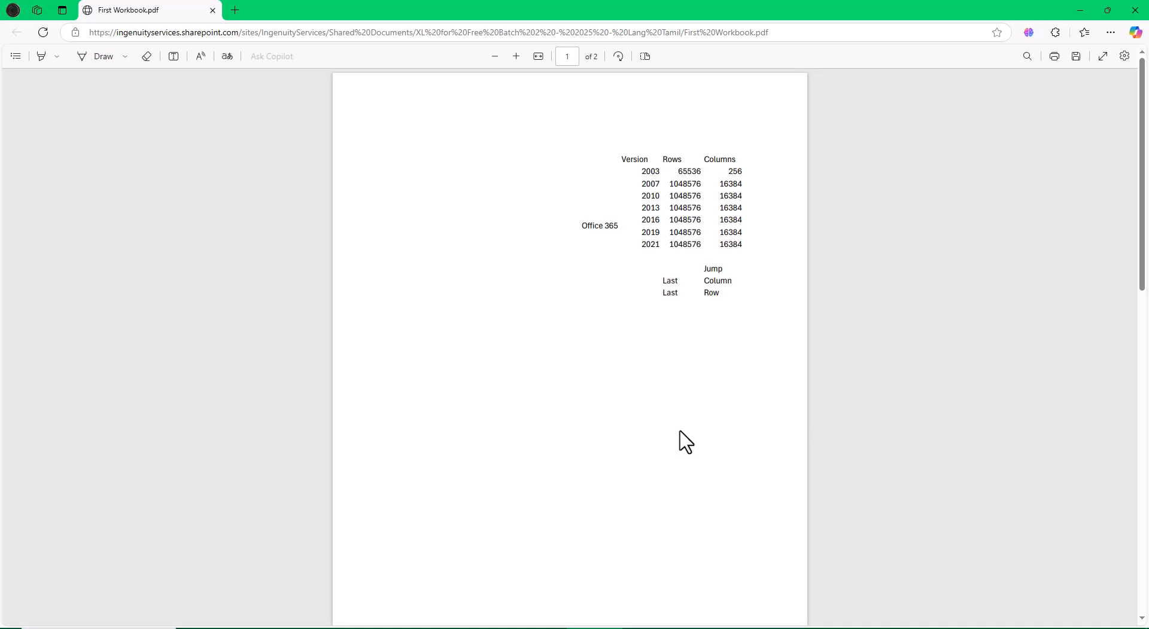
Scroll through the published PDF's pages and close the viewer
{"action": "scroll", "coordinate": [692, 440], "scroll_direction": "down", "scroll_amount": 9}
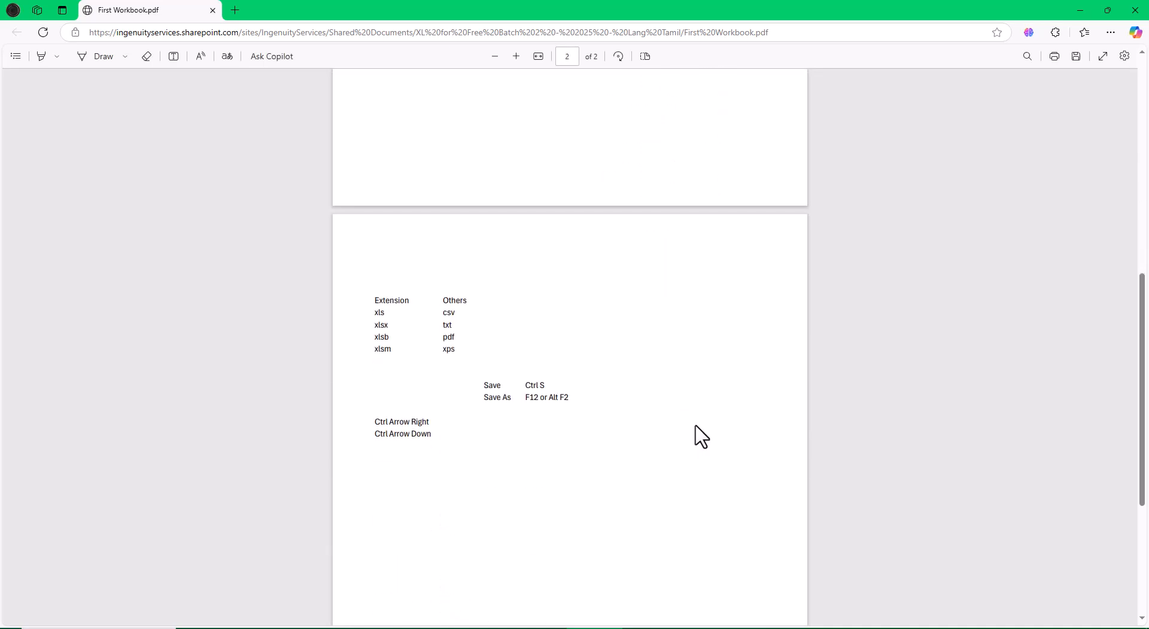
{"action": "scroll", "coordinate": [682, 430], "scroll_direction": "up", "scroll_amount": 6}
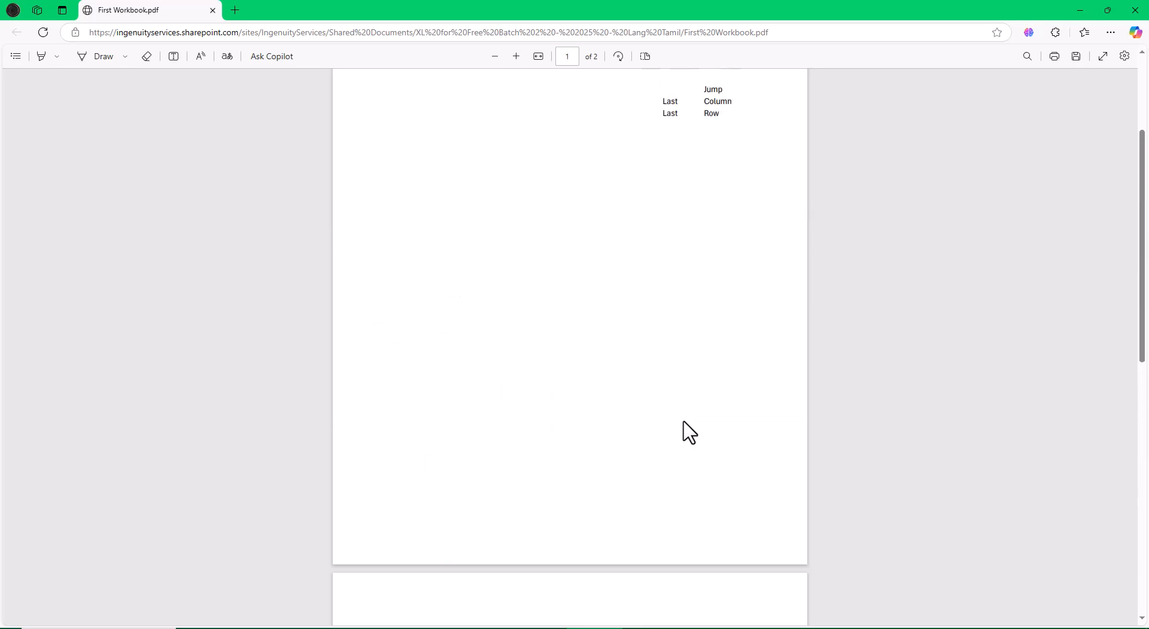
{"action": "left_click", "coordinate": [1135, 10]}
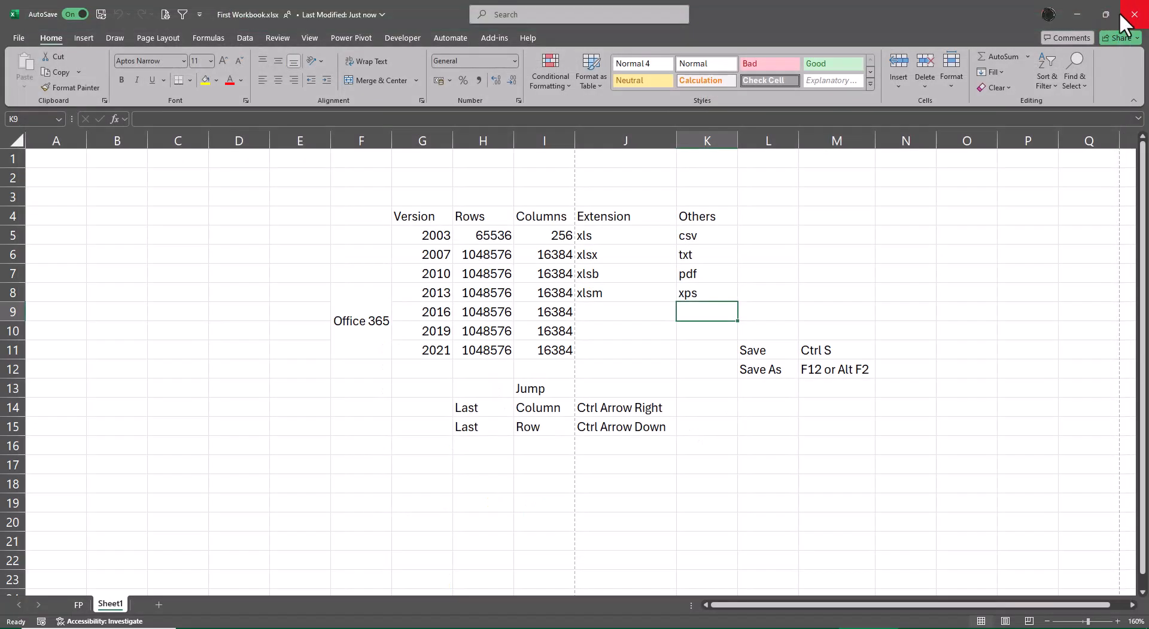
Delete the five empty columns to the left of the table so it starts at column A
{"action": "left_click", "coordinate": [57, 143]}
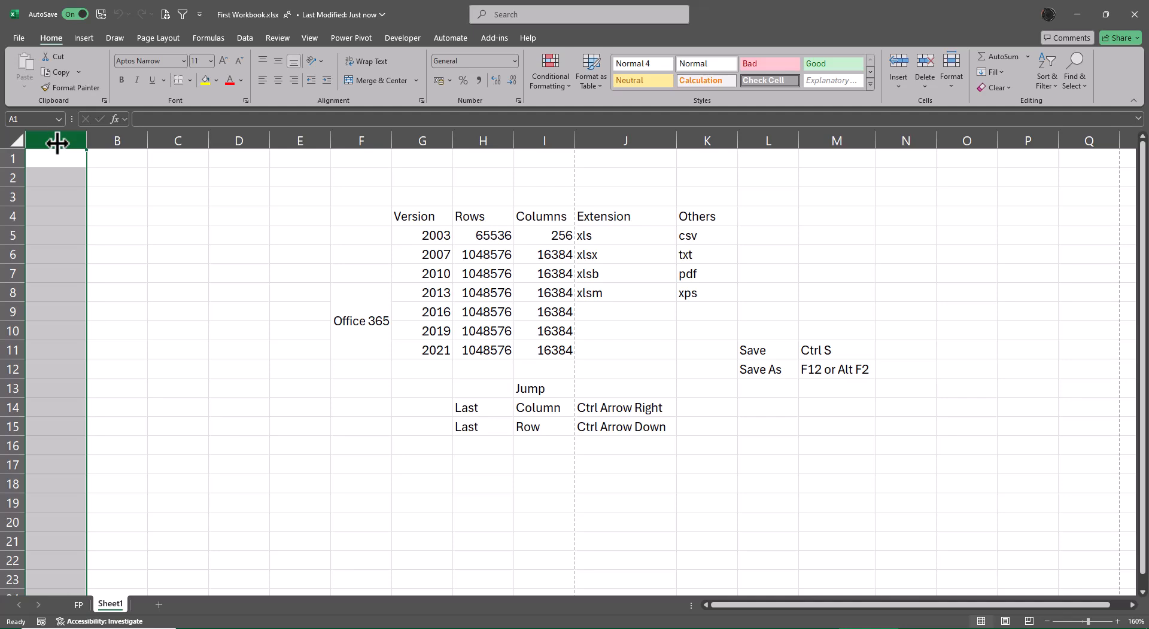
{"action": "key", "text": "ctrl+minus"}
{"action": "key", "text": "ctrl+minus"}
{"action": "key", "text": "ctrl+minus"}
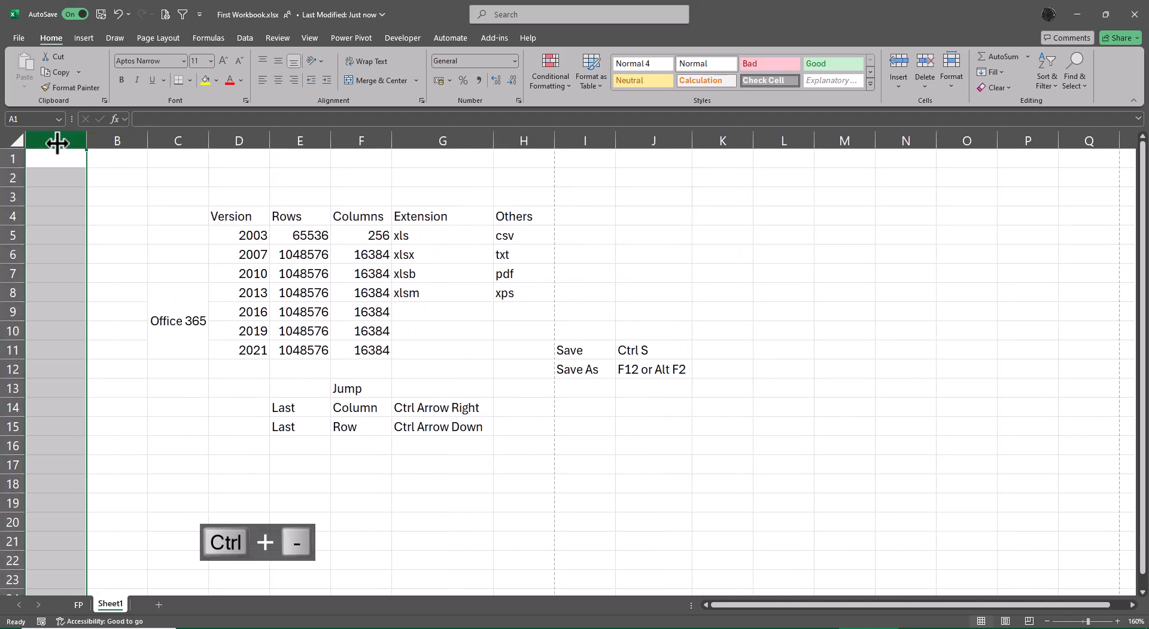
{"action": "key", "text": "ctrl+minus"}
{"action": "key", "text": "ctrl+minus"}
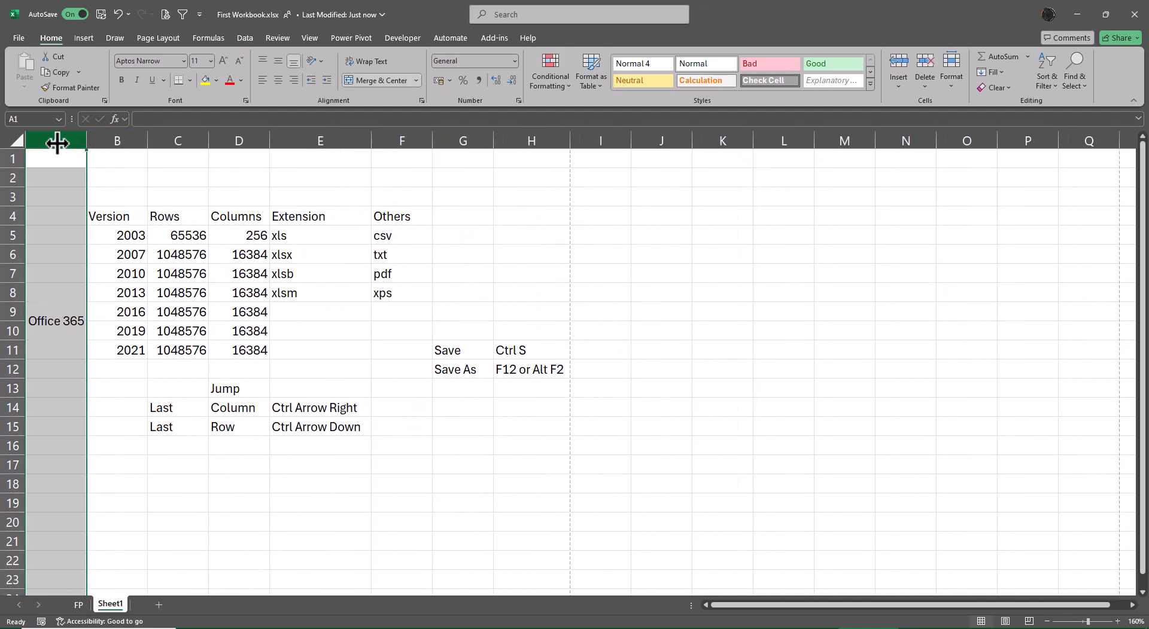
Save the workbook as PDF (*.pdf) with Save As, replacing the existing First Workbook.pdf
{"action": "left_click", "coordinate": [729, 256]}
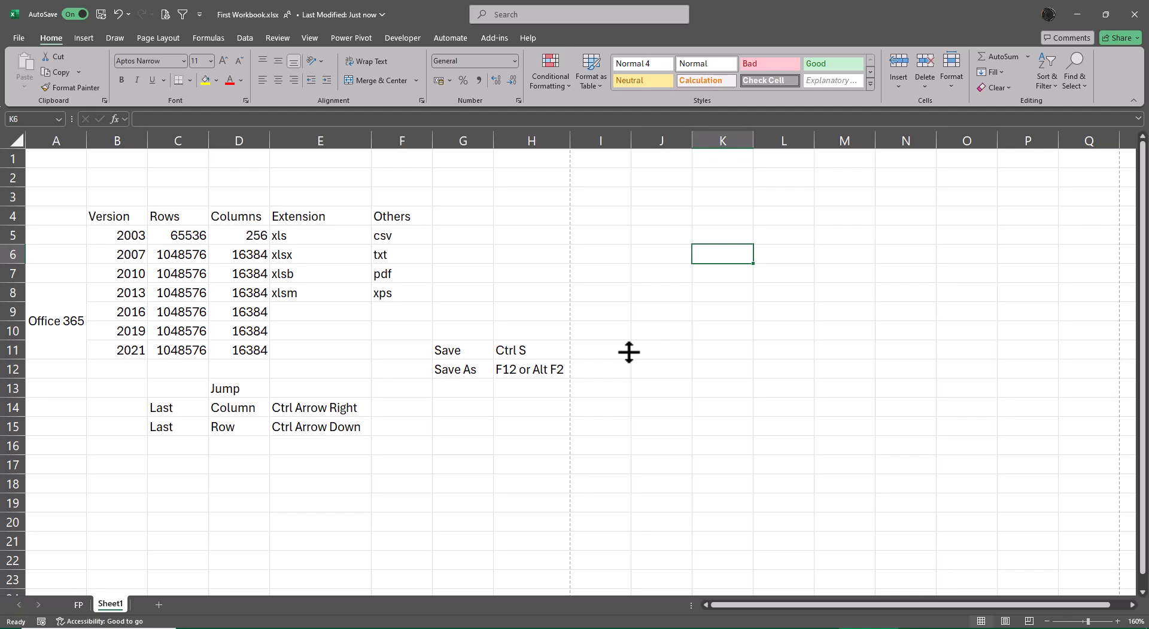
{"action": "key", "text": "F12"}
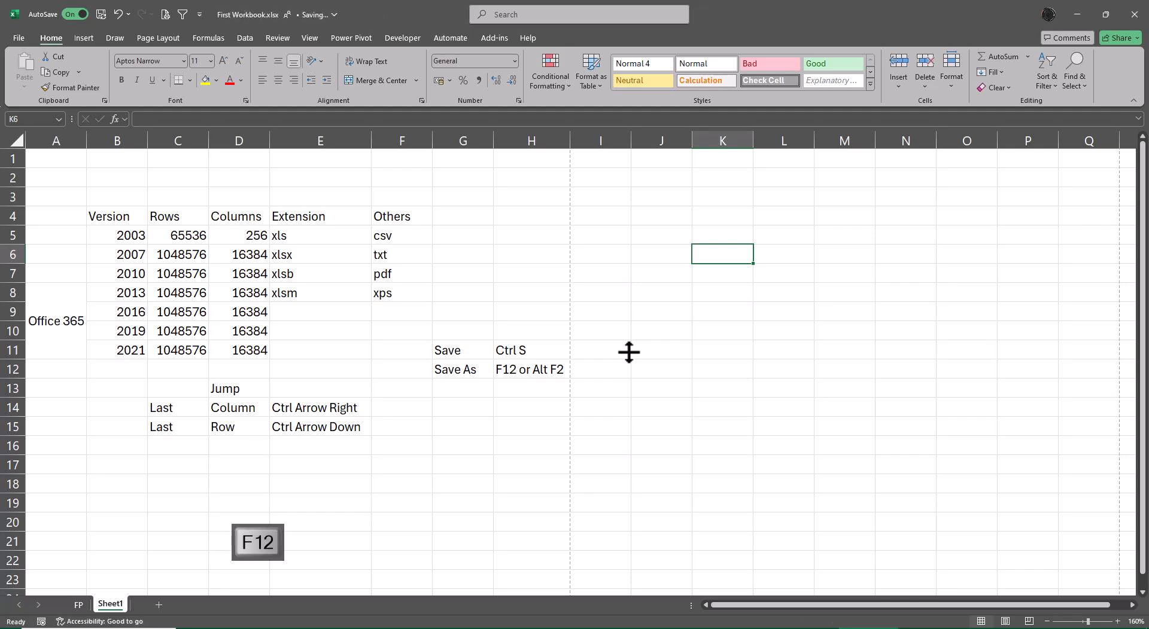
{"action": "left_click", "coordinate": [390, 252]}
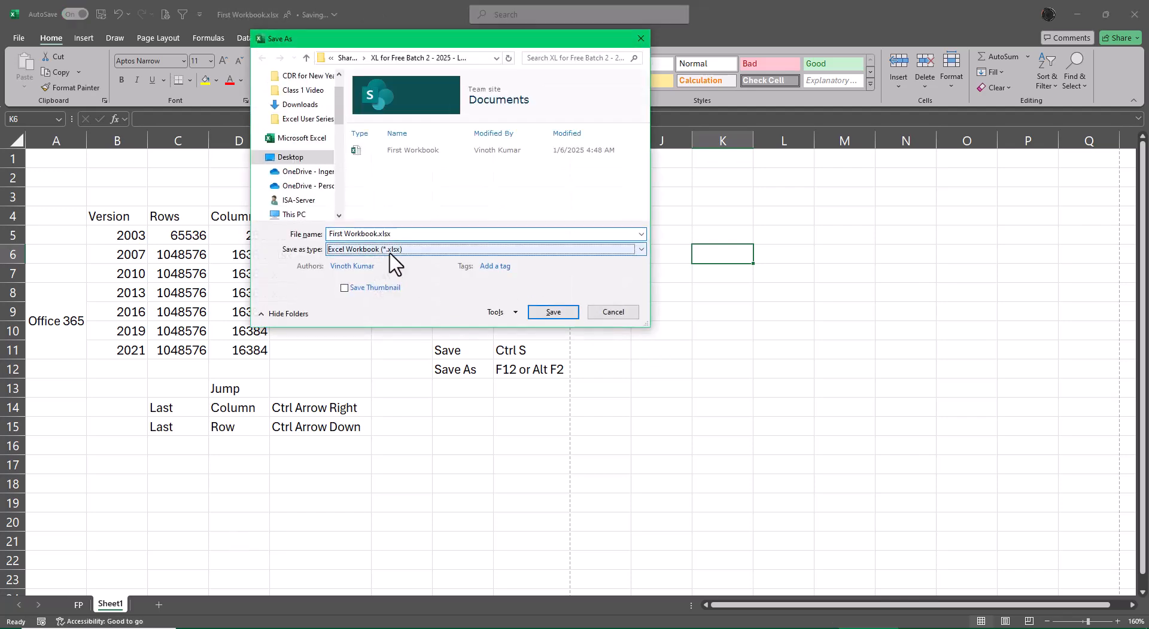
{"action": "left_click", "coordinate": [390, 250]}
{"action": "key", "text": "p"}
{"action": "key", "text": "Return"}
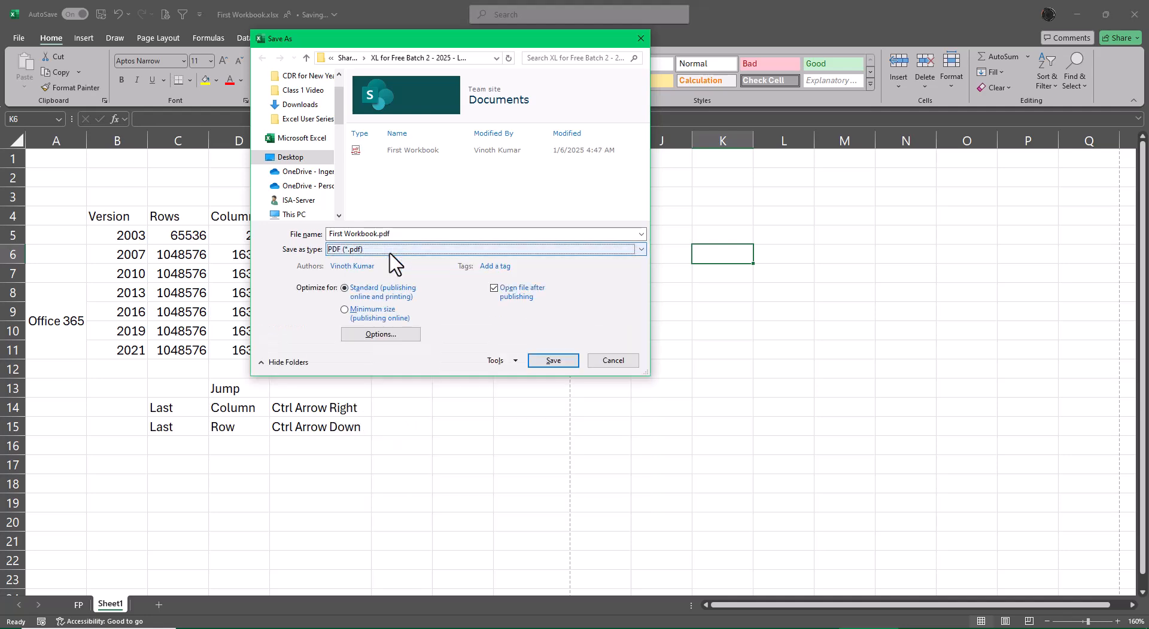
{"action": "left_click", "coordinate": [558, 360]}
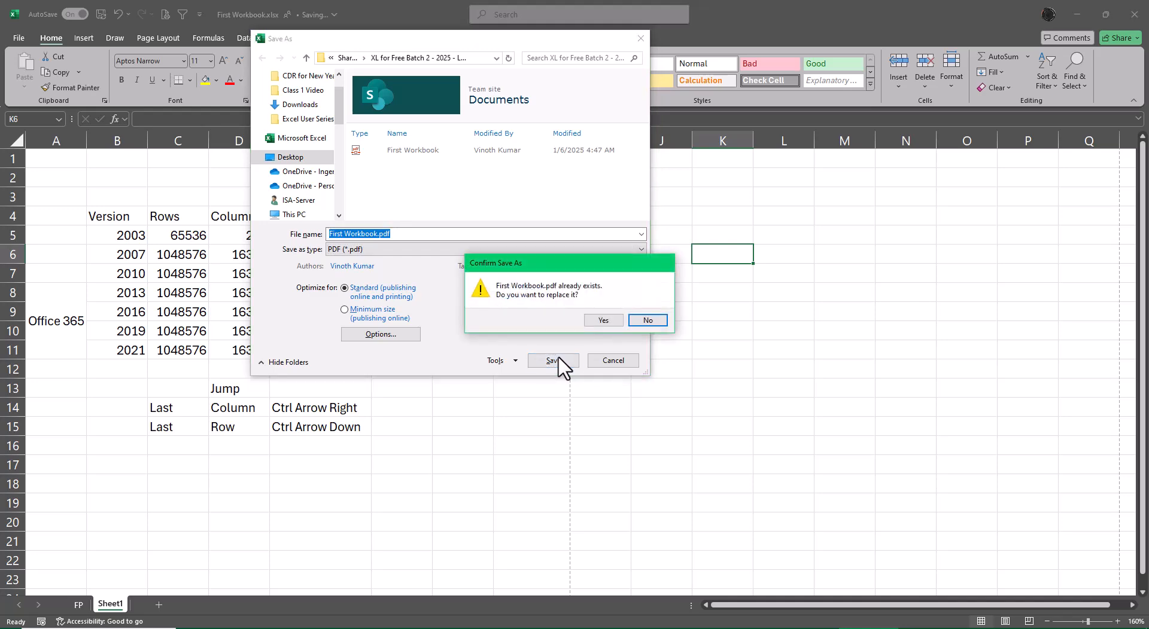
{"action": "left_click", "coordinate": [606, 321]}
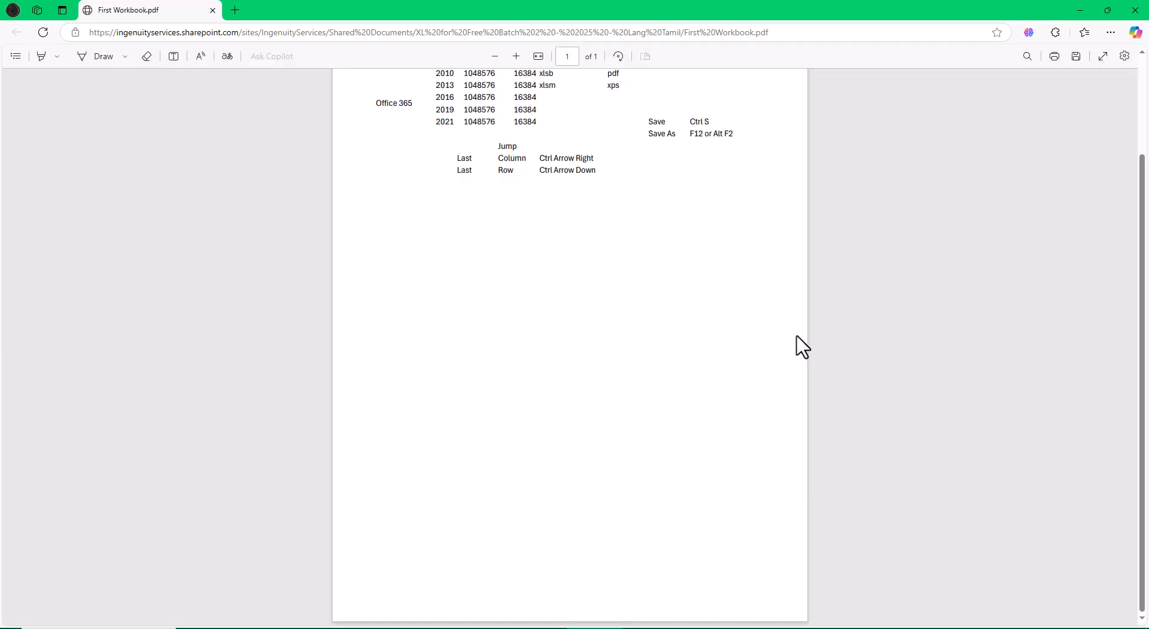
Scroll through the published PDF page and close the viewer
{"action": "scroll", "coordinate": [778, 347], "scroll_direction": "up", "scroll_amount": 2}
{"action": "scroll", "coordinate": [750, 341], "scroll_direction": "down", "scroll_amount": 2}
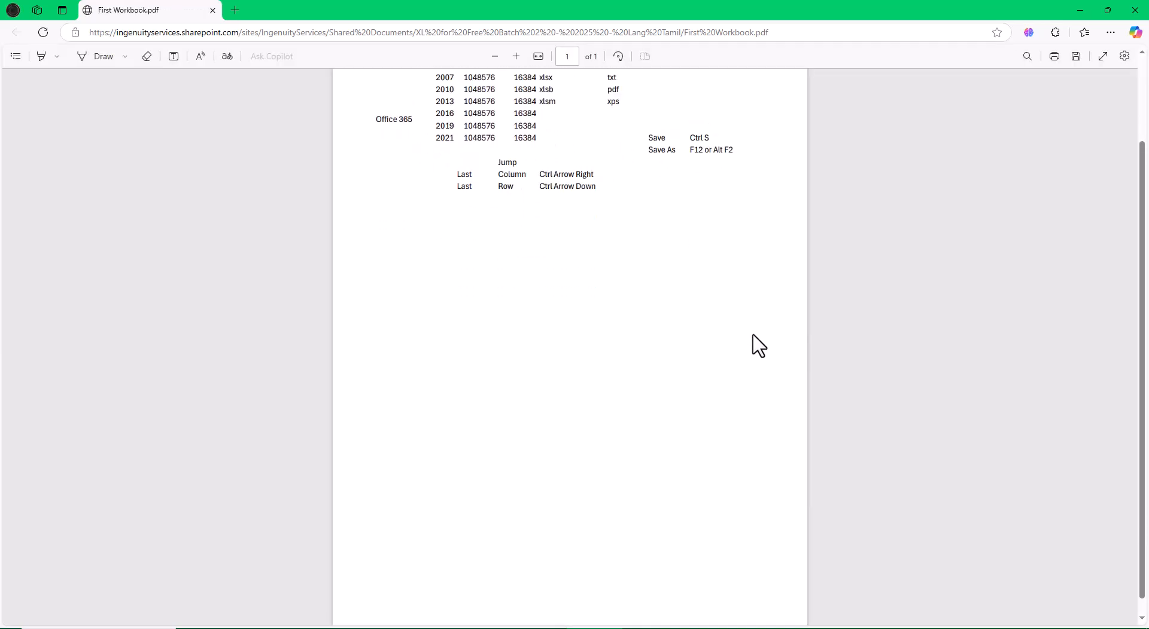
{"action": "scroll", "coordinate": [760, 346], "scroll_direction": "up", "scroll_amount": 2}
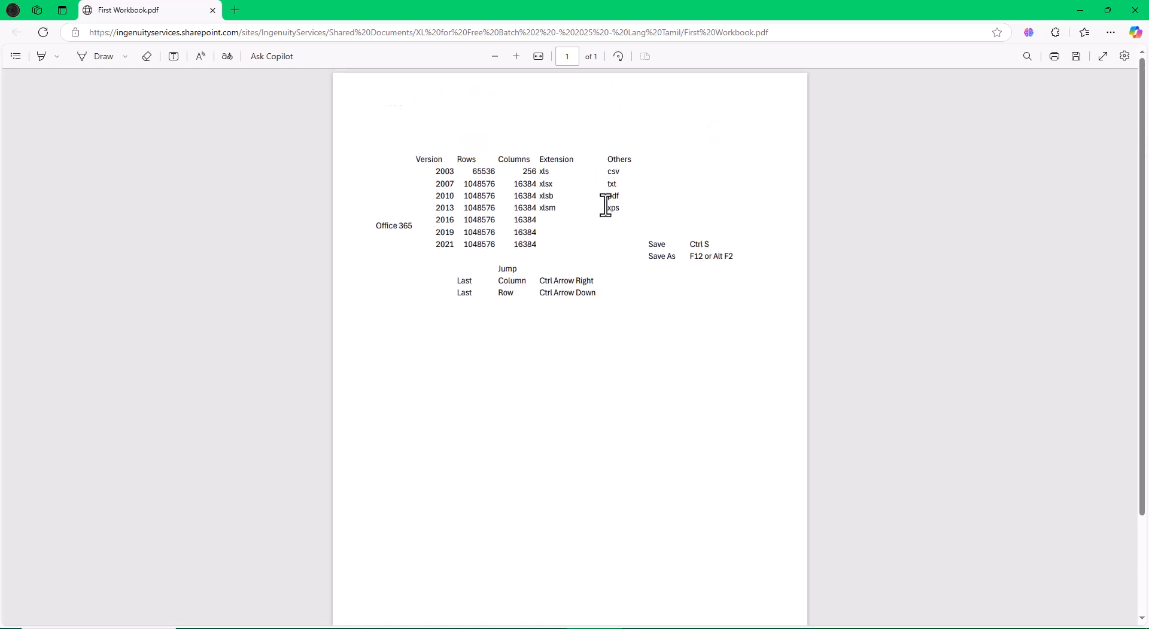
{"action": "left_click", "coordinate": [1135, 15]}
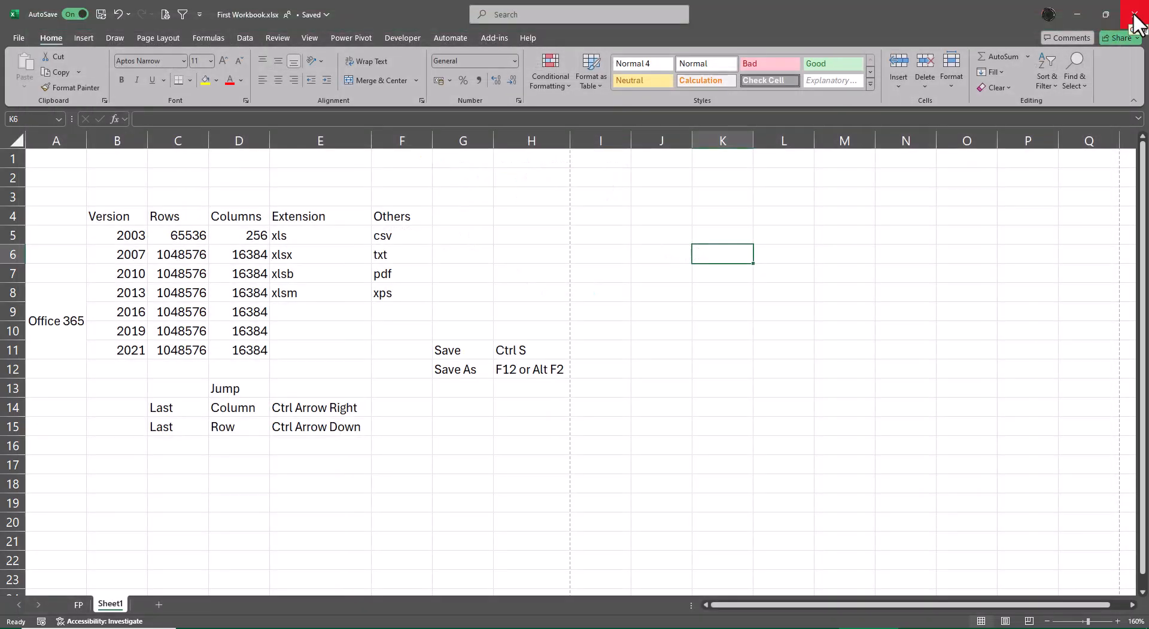
Save the workbook as an XPS Document (*.xps) with Save As, then close the XPS viewer and browser window
{"action": "key", "text": "F12"}
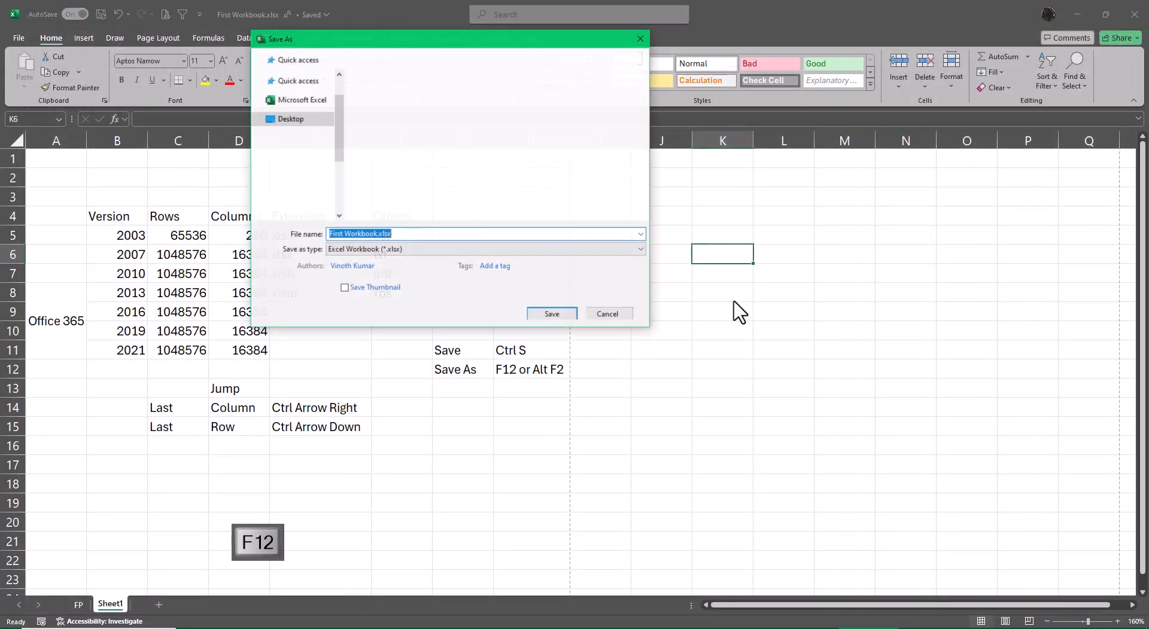
{"action": "left_click", "coordinate": [424, 250]}
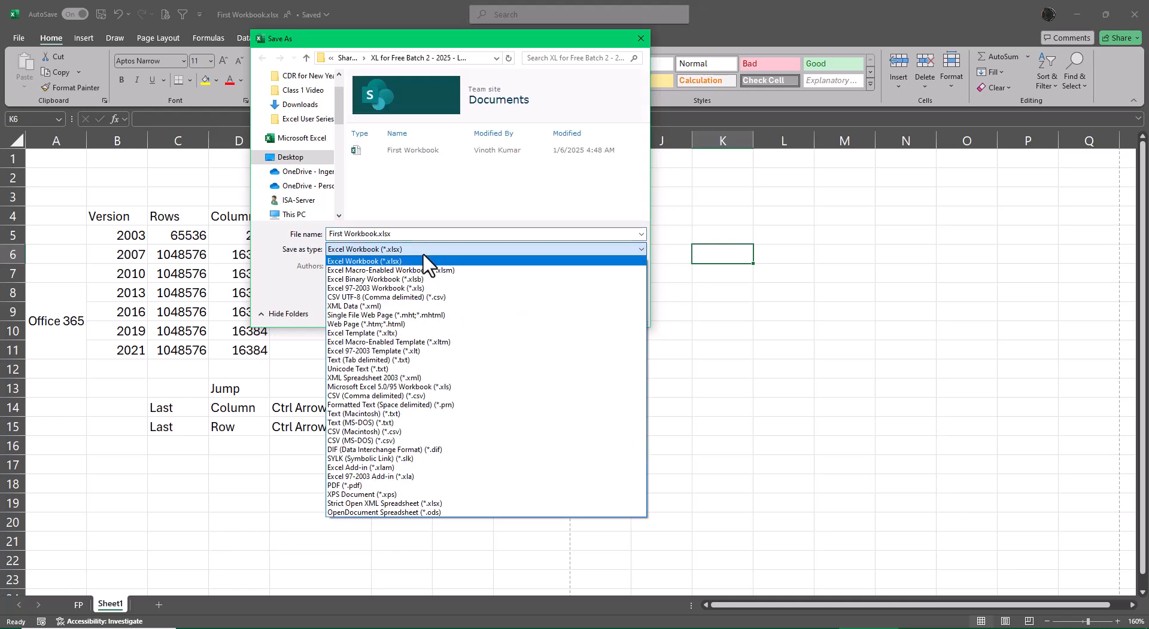
{"action": "key", "text": "x"}
{"action": "key", "text": "x"}
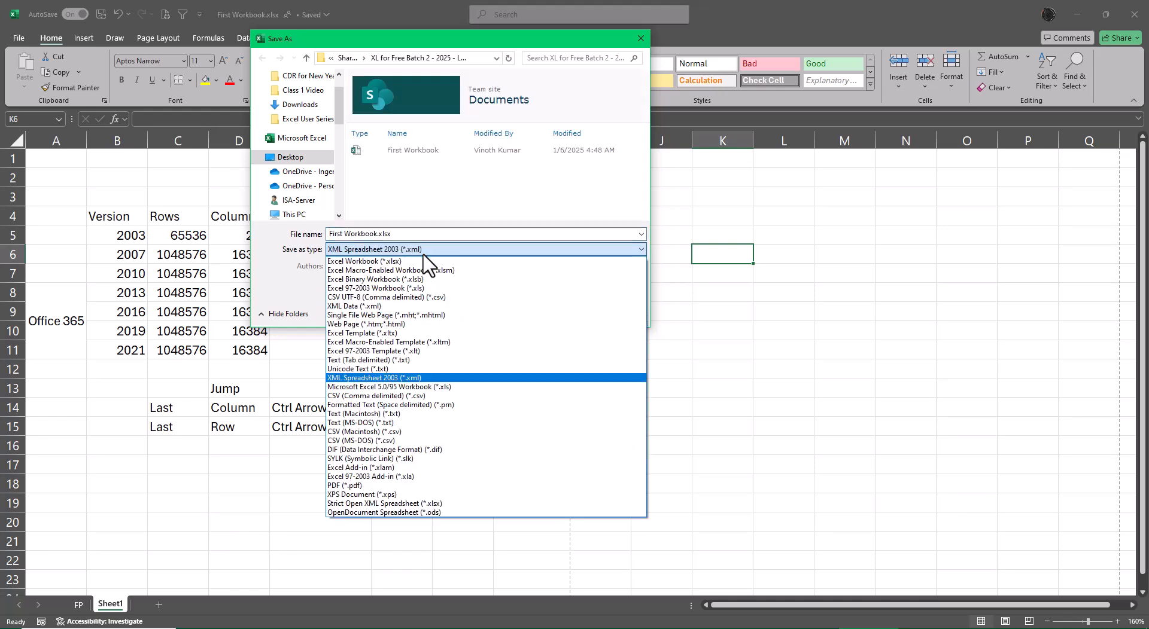
{"action": "key", "text": "x"}
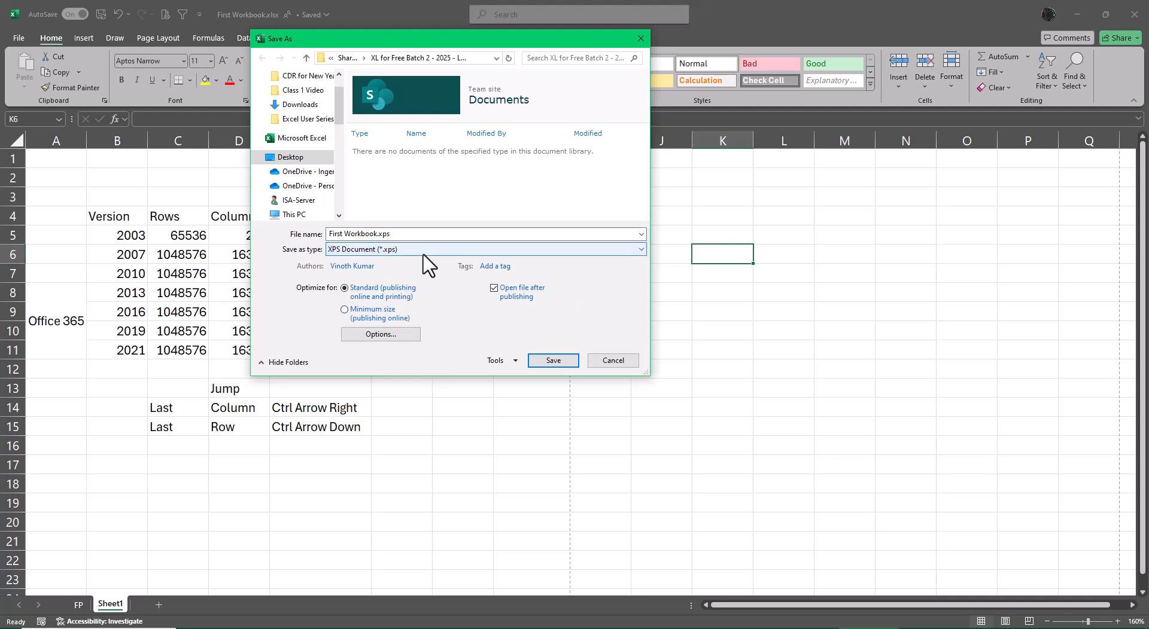
{"action": "left_click", "coordinate": [548, 363]}
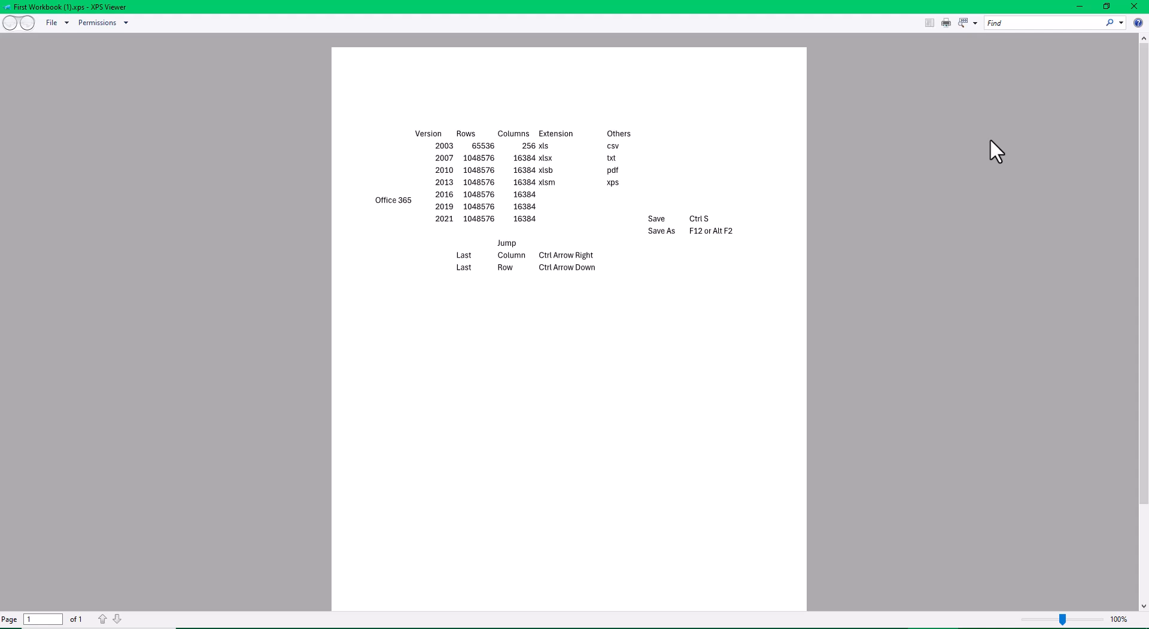
{"action": "left_click", "coordinate": [1133, 7]}
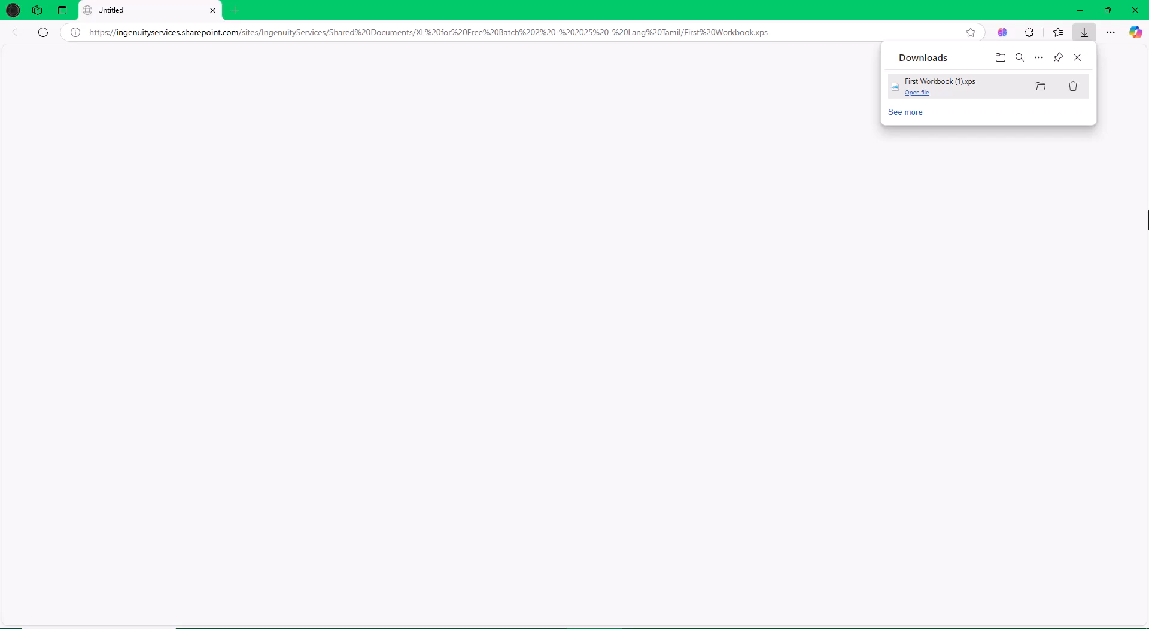
{"action": "left_click", "coordinate": [1134, 10]}
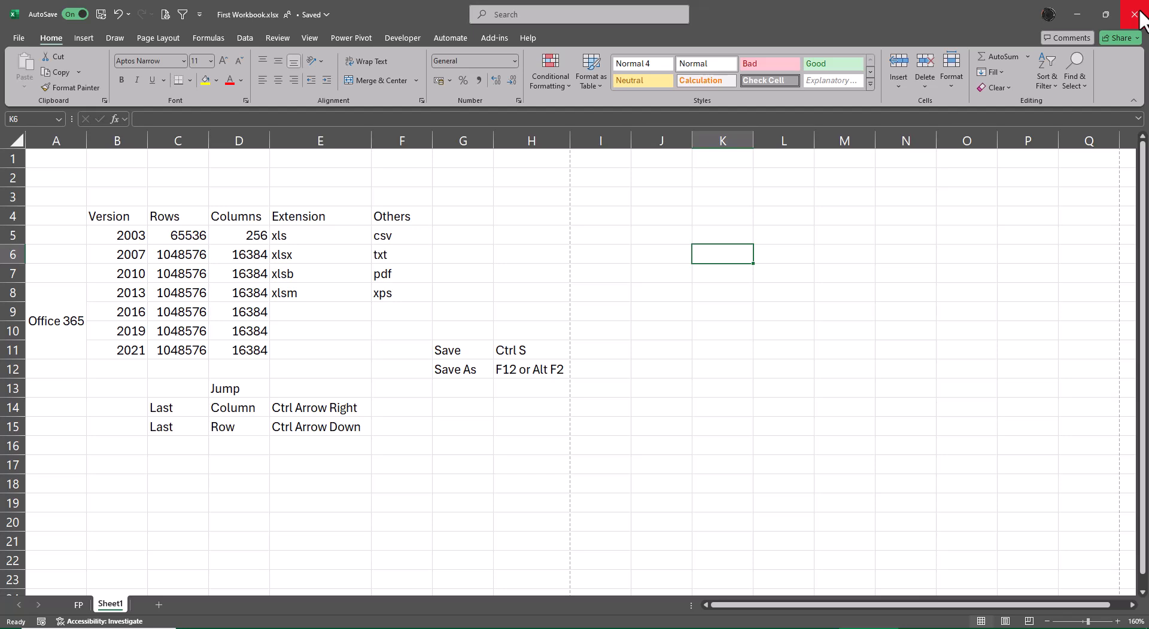
Save the workbook as CSV (Comma delimited) (*.csv) with Save As, keeping only the active sheet
{"action": "key", "text": "F12"}
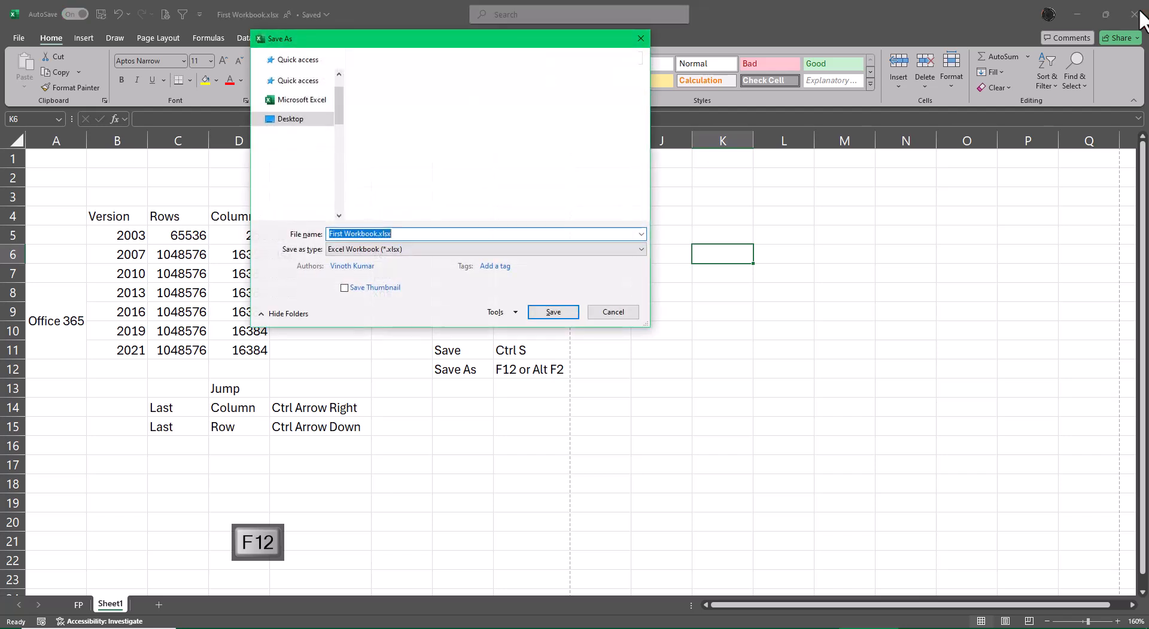
{"action": "key", "text": "Tab"}
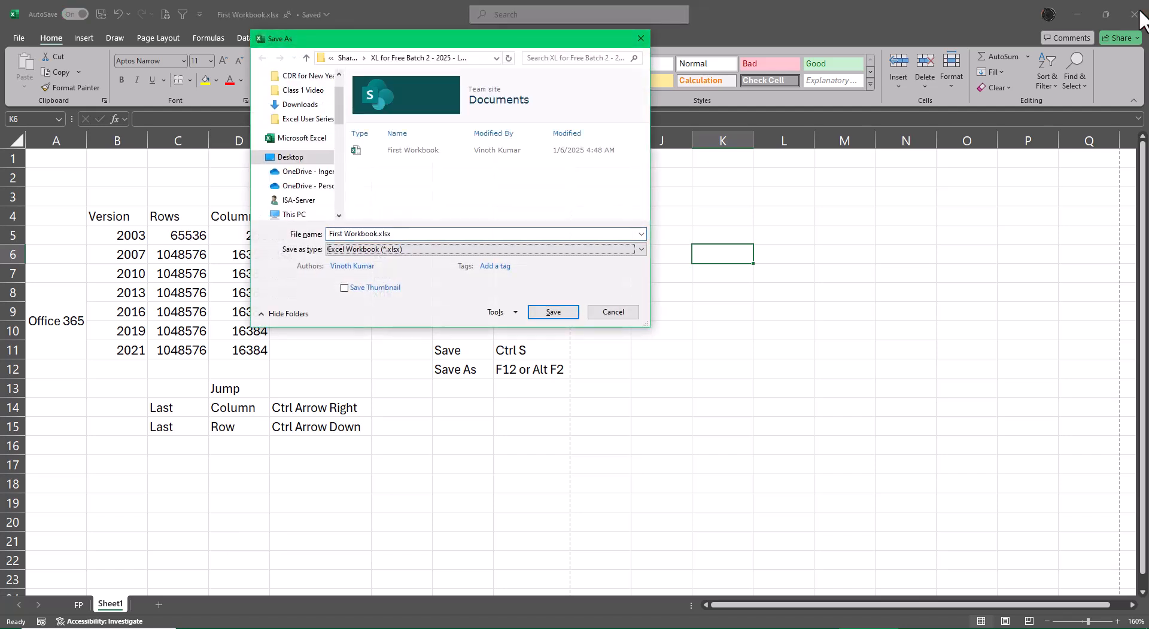
{"action": "key", "text": "c"}
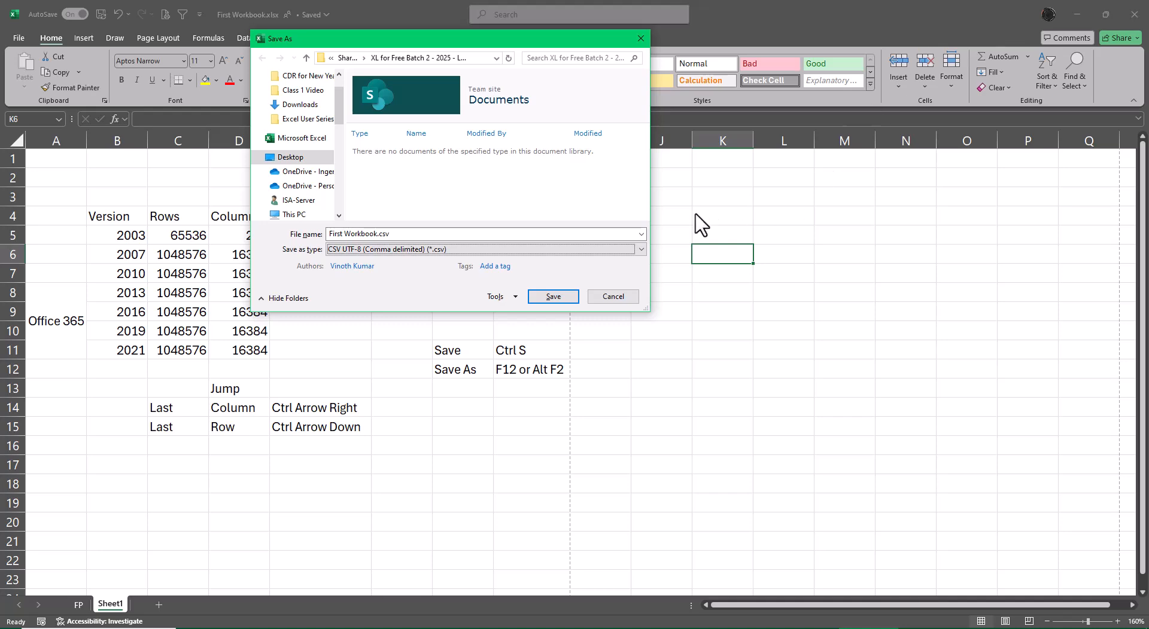
{"action": "left_click", "coordinate": [640, 250]}
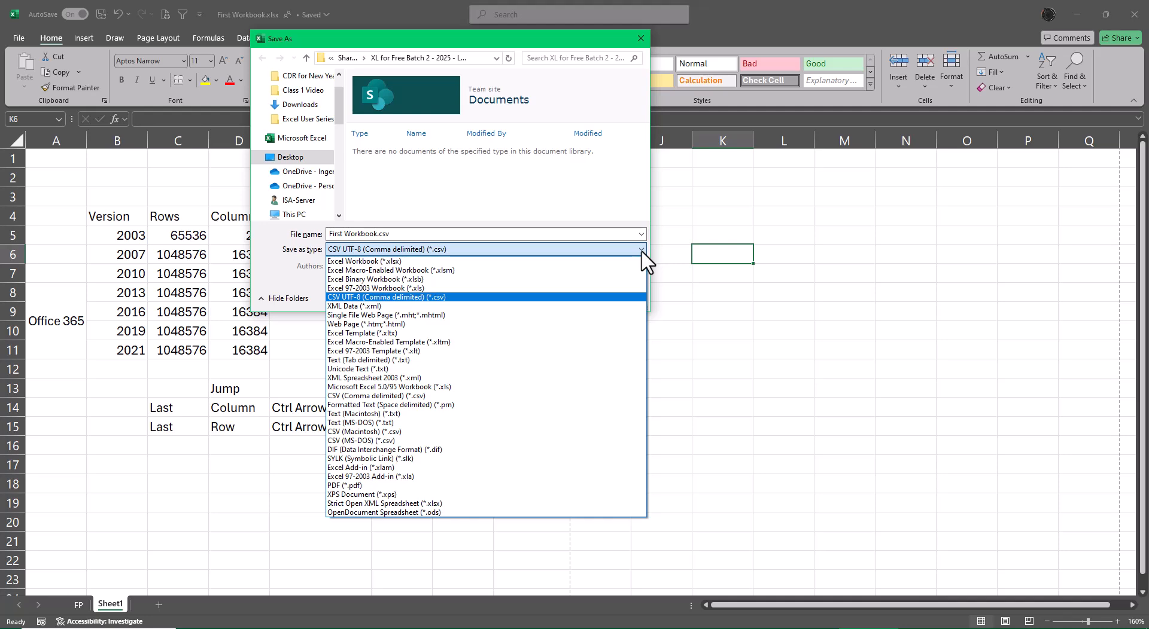
{"action": "key", "text": "c"}
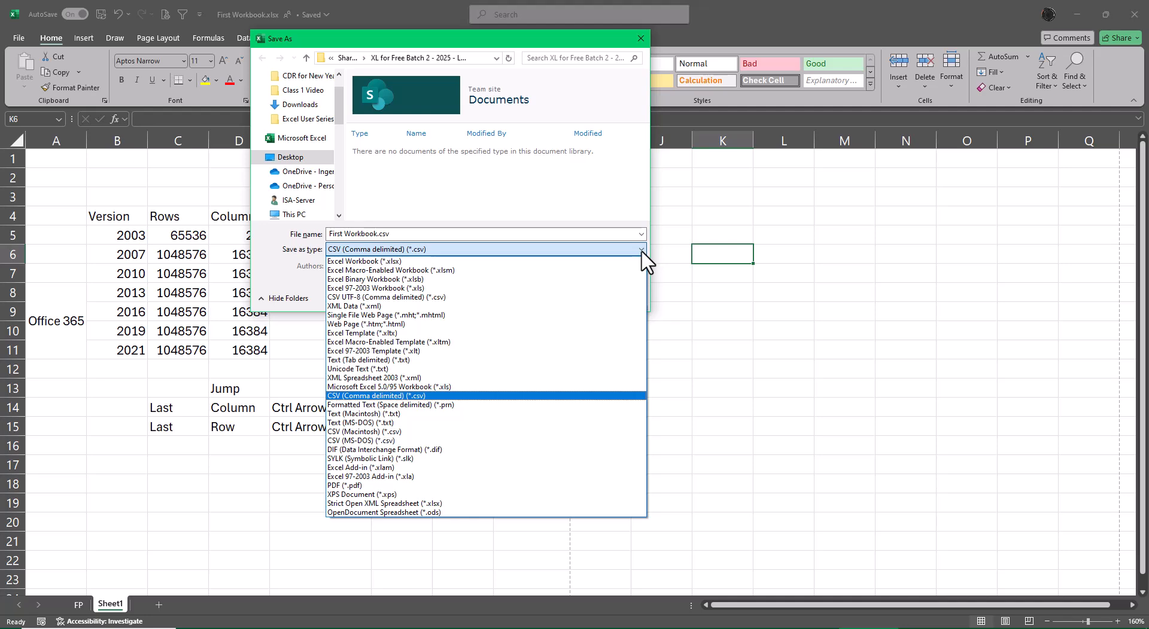
{"action": "key", "text": "c"}
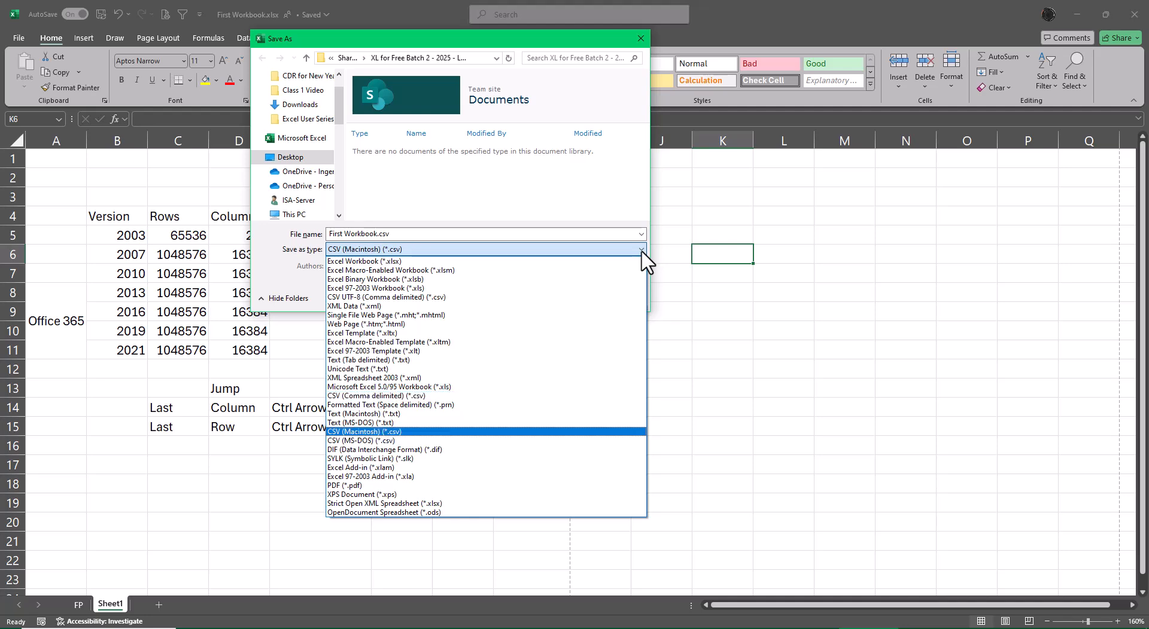
{"action": "key", "text": "c"}
{"action": "key", "text": "c"}
{"action": "key", "text": "c"}
{"action": "key", "text": "c"}
{"action": "key", "text": "c"}
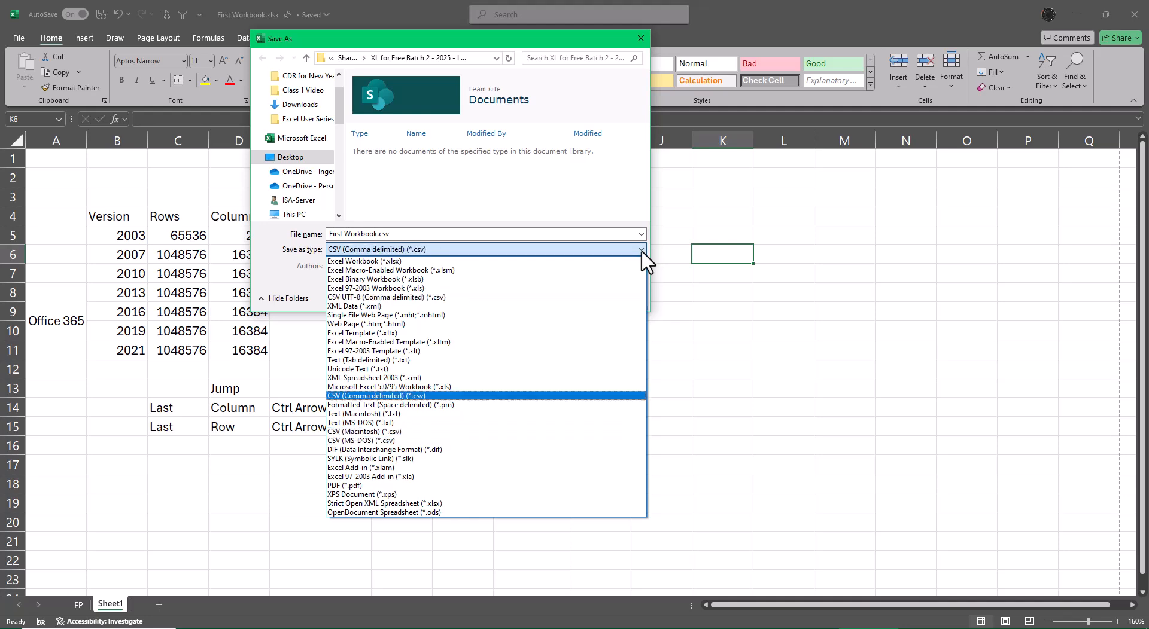
{"action": "key", "text": "c"}
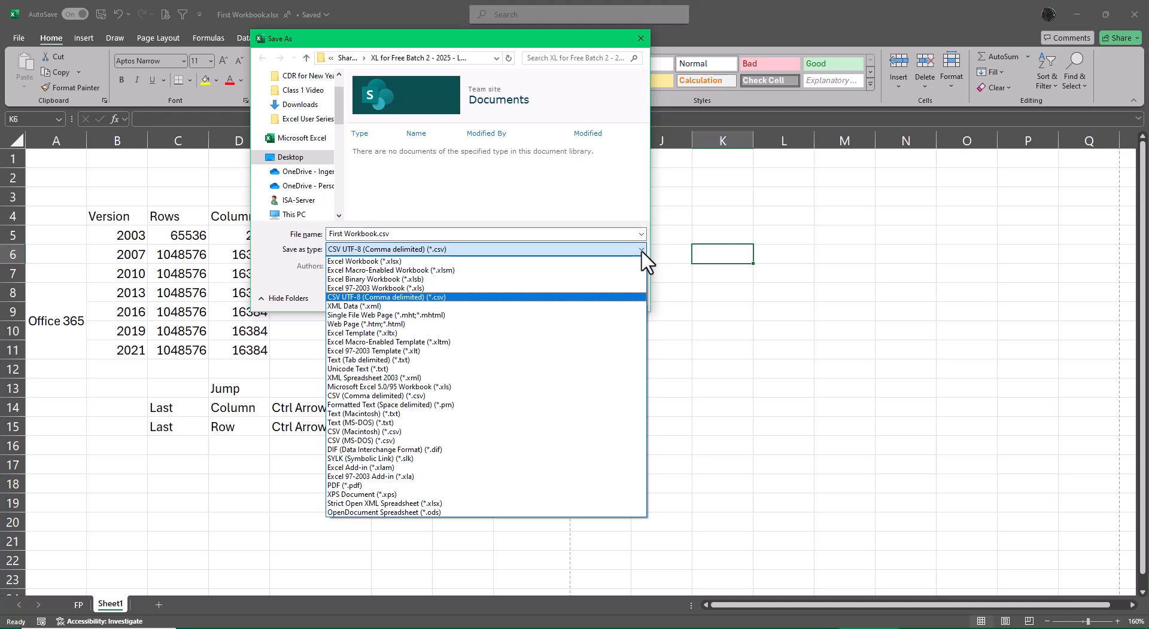
{"action": "key", "text": "c"}
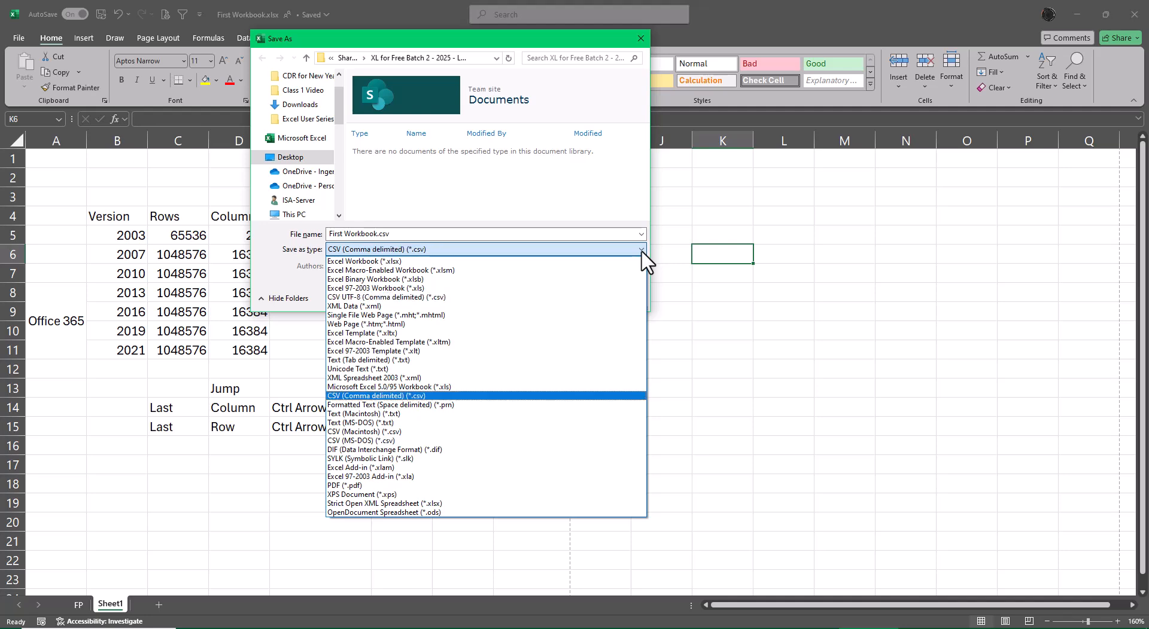
{"action": "left_click", "coordinate": [641, 250]}
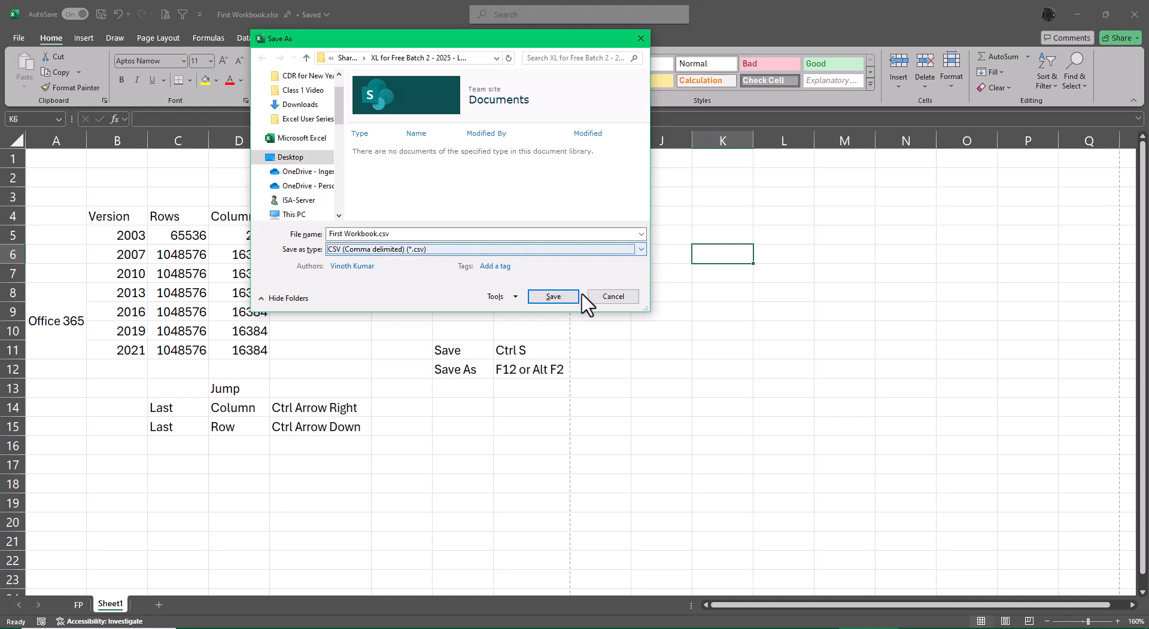
{"action": "left_click", "coordinate": [566, 298]}
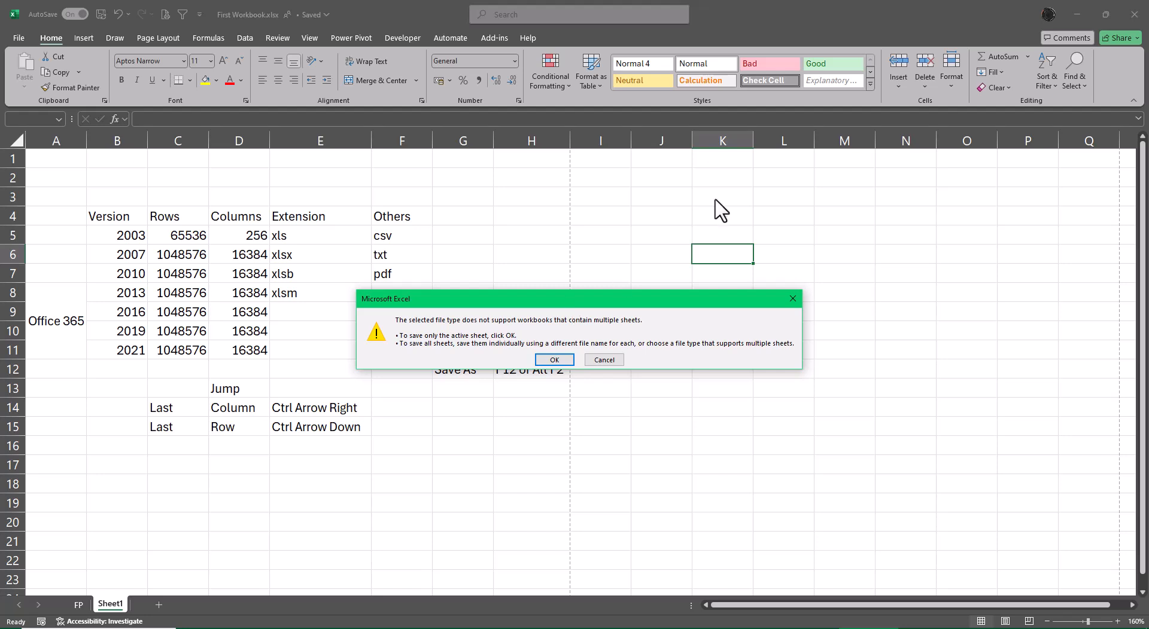
{"action": "left_click", "coordinate": [553, 359]}
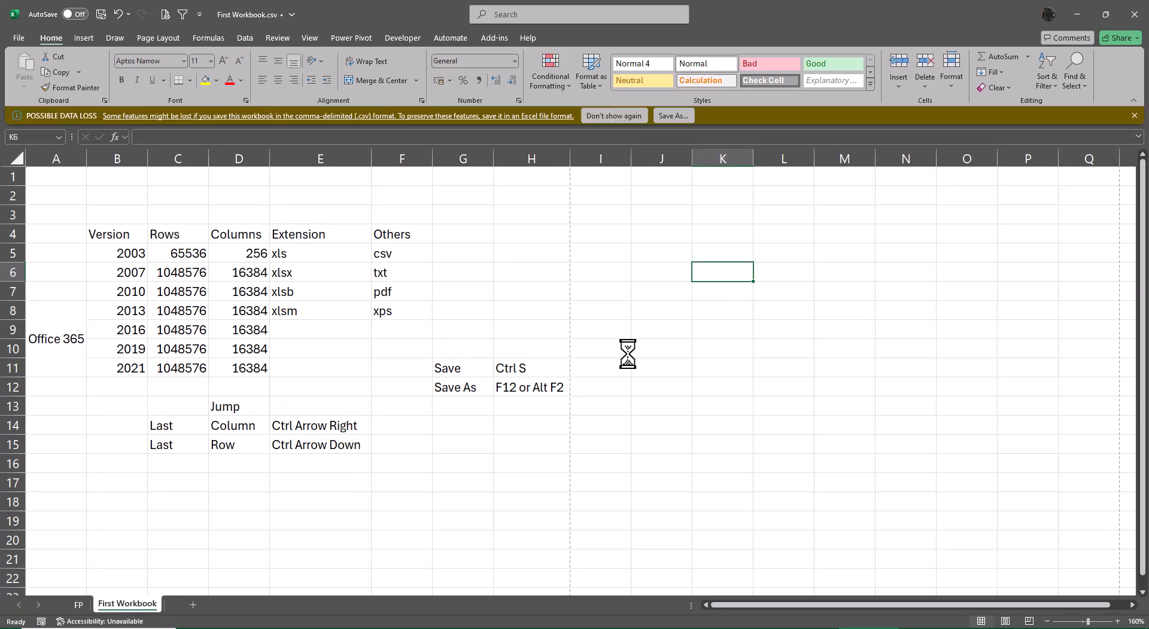
Close Excel, reopen First Workbook.csv from the folder, and inspect the Office 365 cells in column A
{"action": "left_click", "coordinate": [1133, 8]}
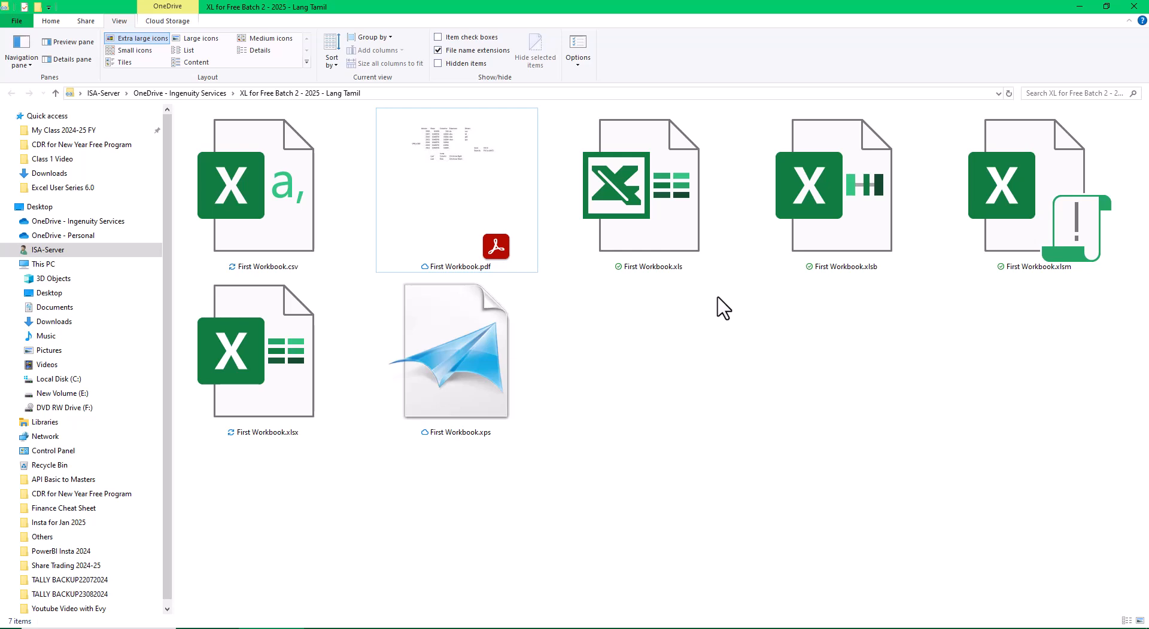
{"action": "double_click", "coordinate": [305, 226]}
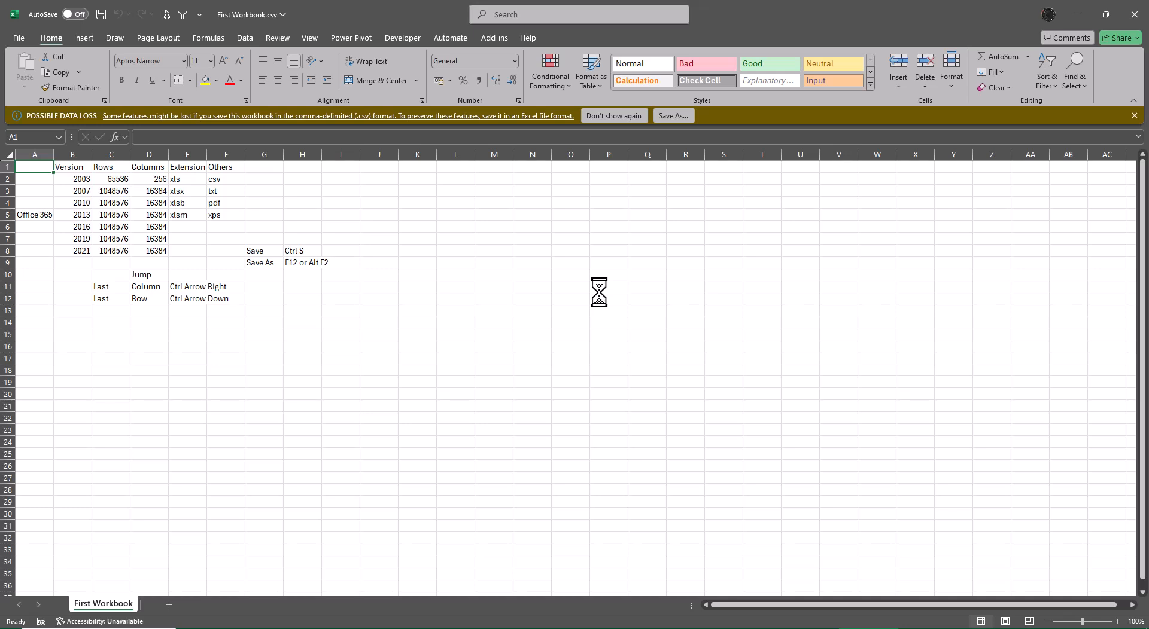
{"action": "scroll", "coordinate": [306, 443], "scroll_direction": "up", "scroll_amount": 7}
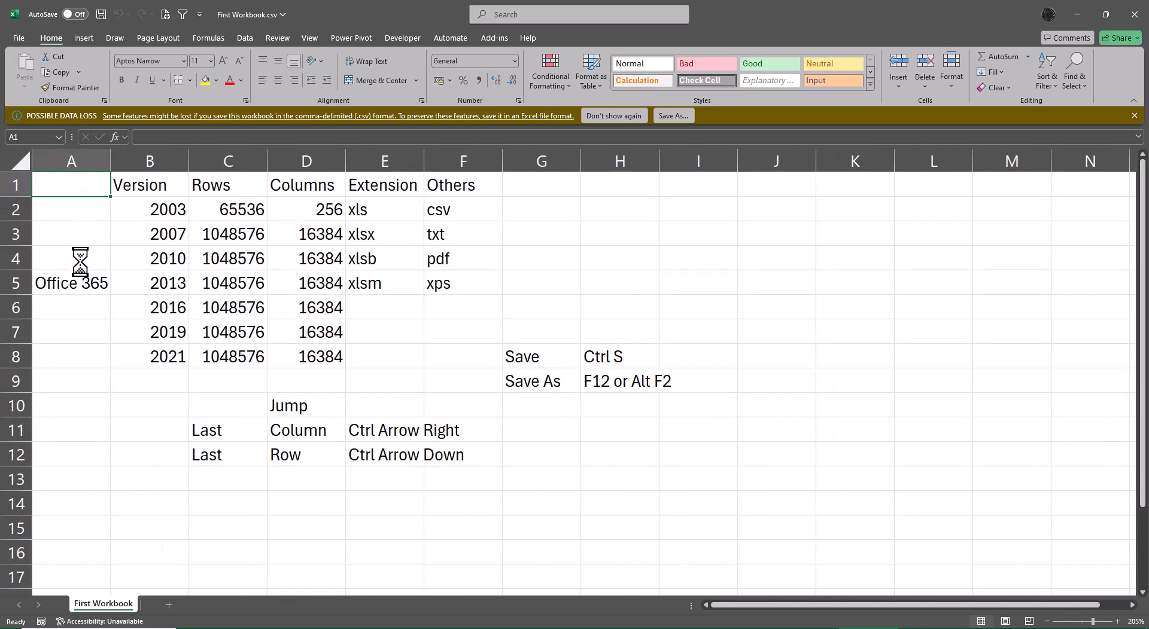
{"action": "left_click_drag", "start_coordinate": [82, 285], "coordinate": [87, 353]}
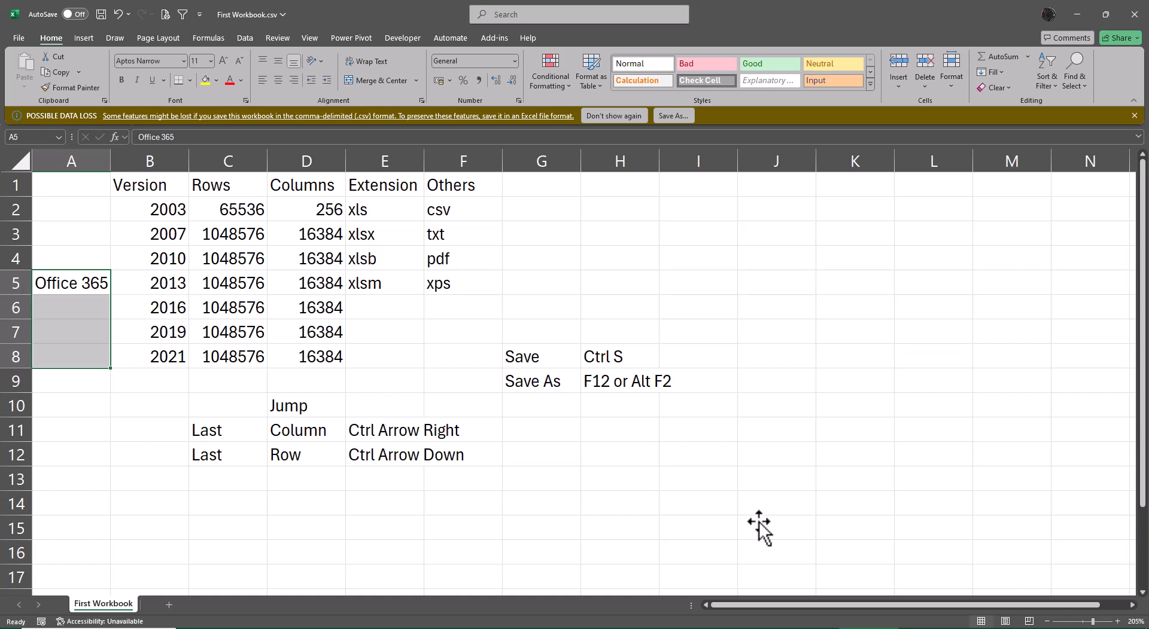
Close the CSV workbook without saving, then reopen First Workbook.xlsx from the XL for Free Batch 2 folder
{"action": "left_click", "coordinate": [1134, 13]}
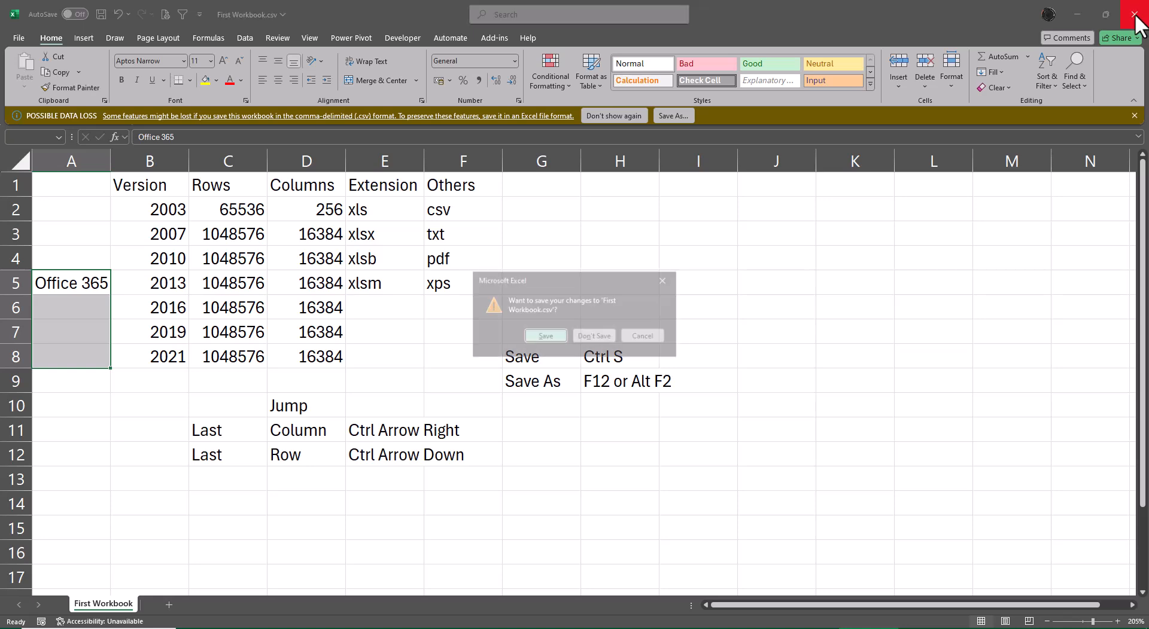
{"action": "left_click", "coordinate": [599, 335]}
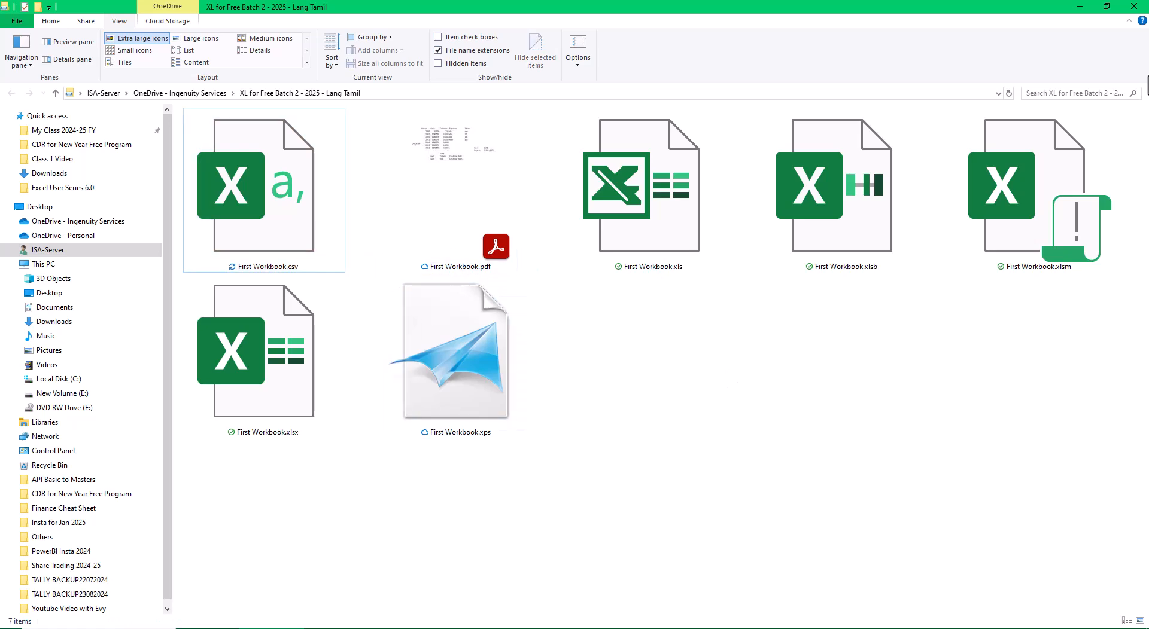
{"action": "left_click", "coordinate": [1133, 8]}
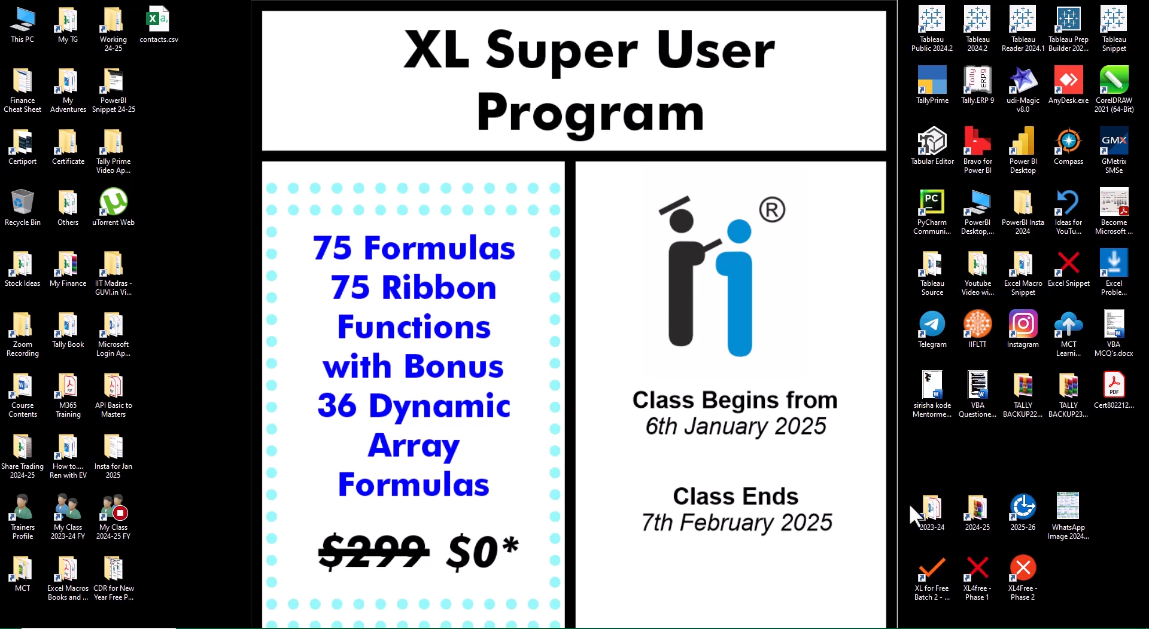
{"action": "double_click", "coordinate": [942, 581]}
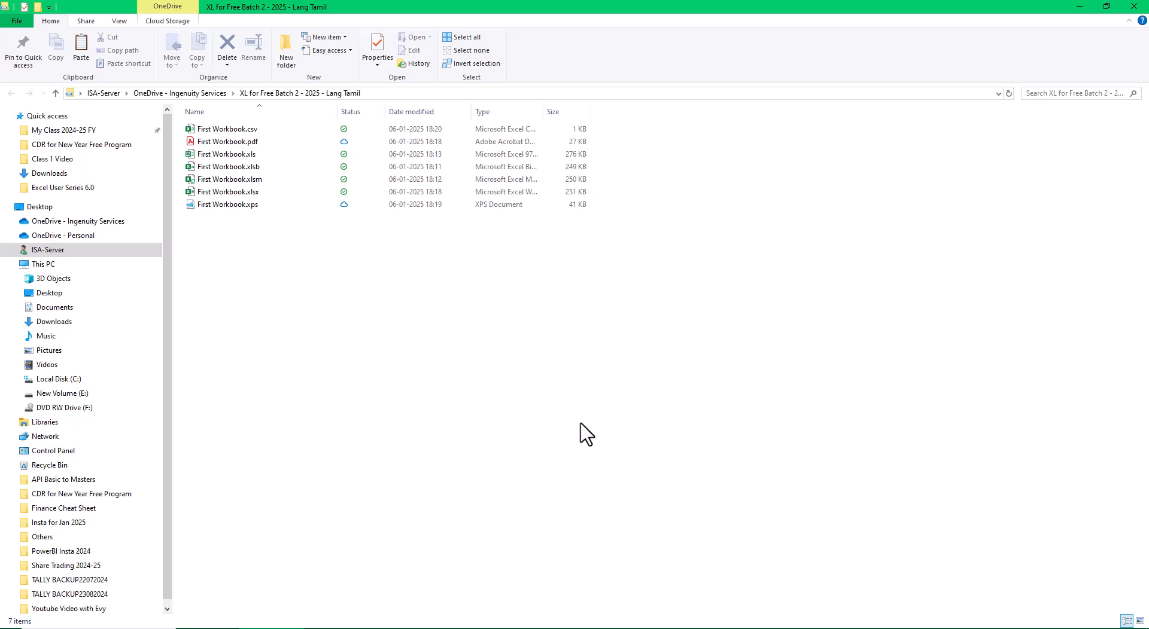
{"action": "double_click", "coordinate": [235, 192]}
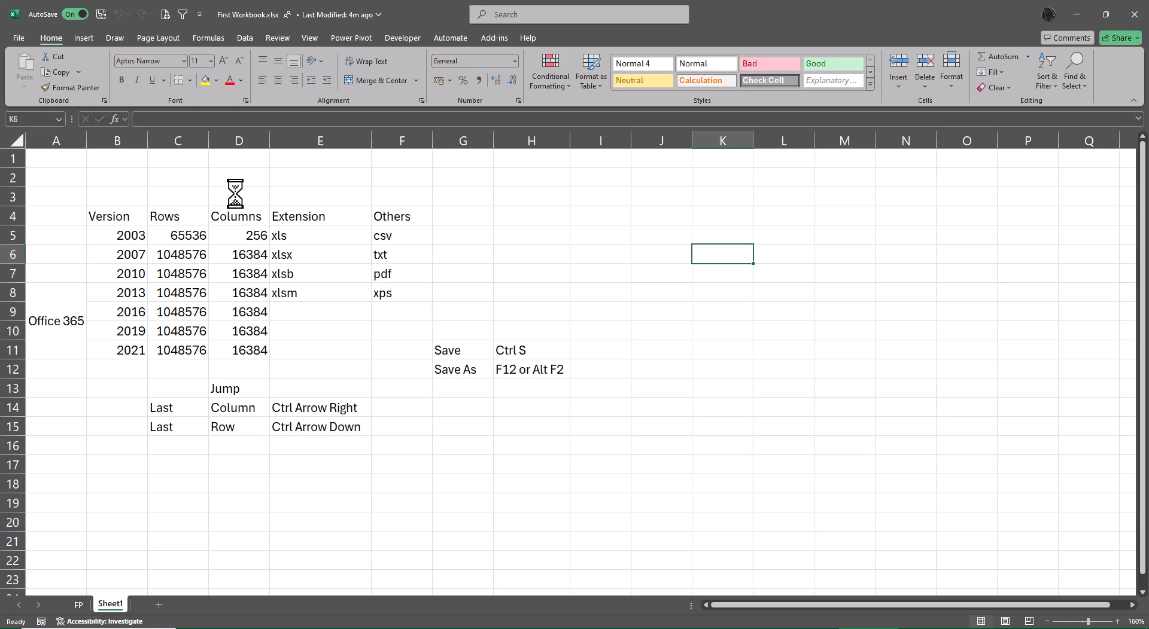
Save the workbook as Text (Tab delimited) (*.txt) with Save As, keeping only the active sheet
{"action": "key", "text": "F12"}
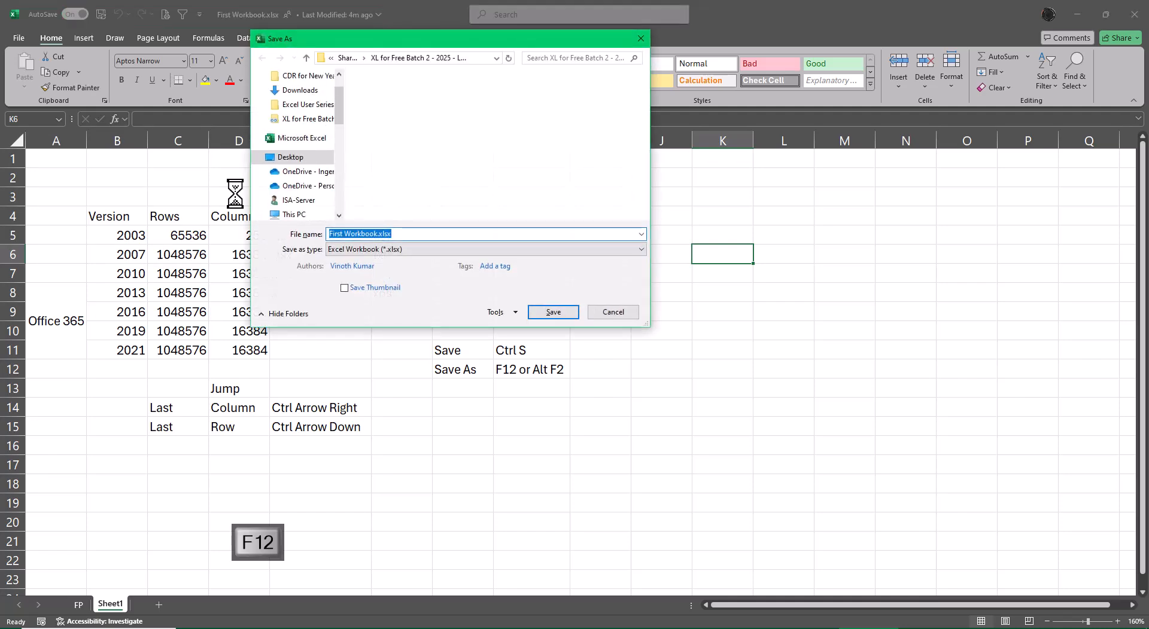
{"action": "left_click", "coordinate": [633, 251]}
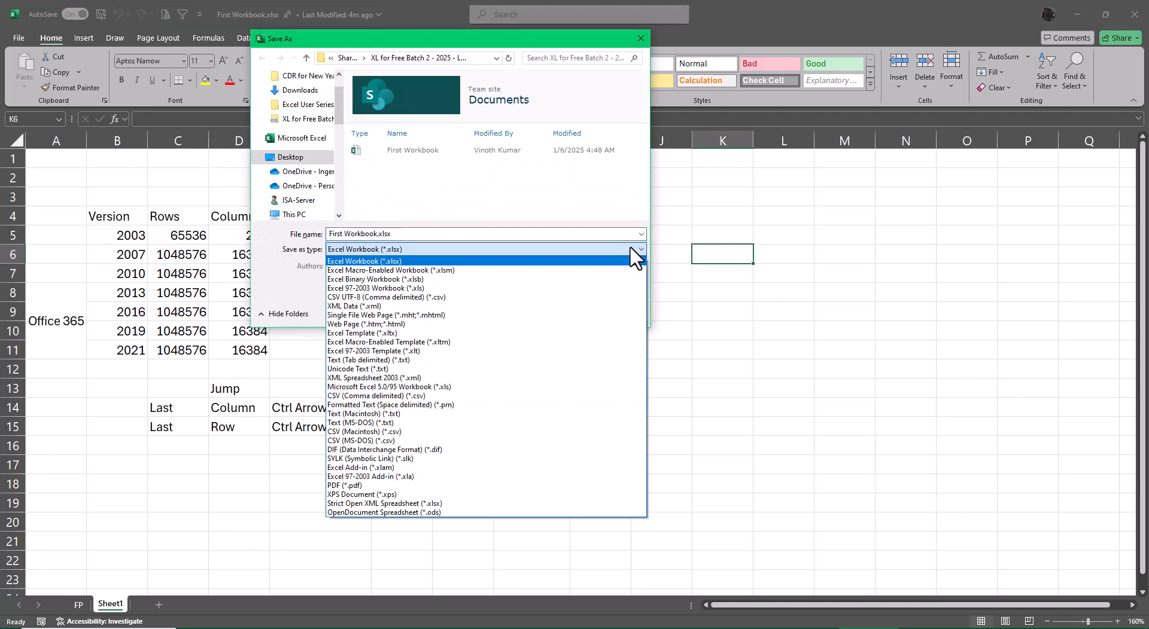
{"action": "key", "text": "t"}
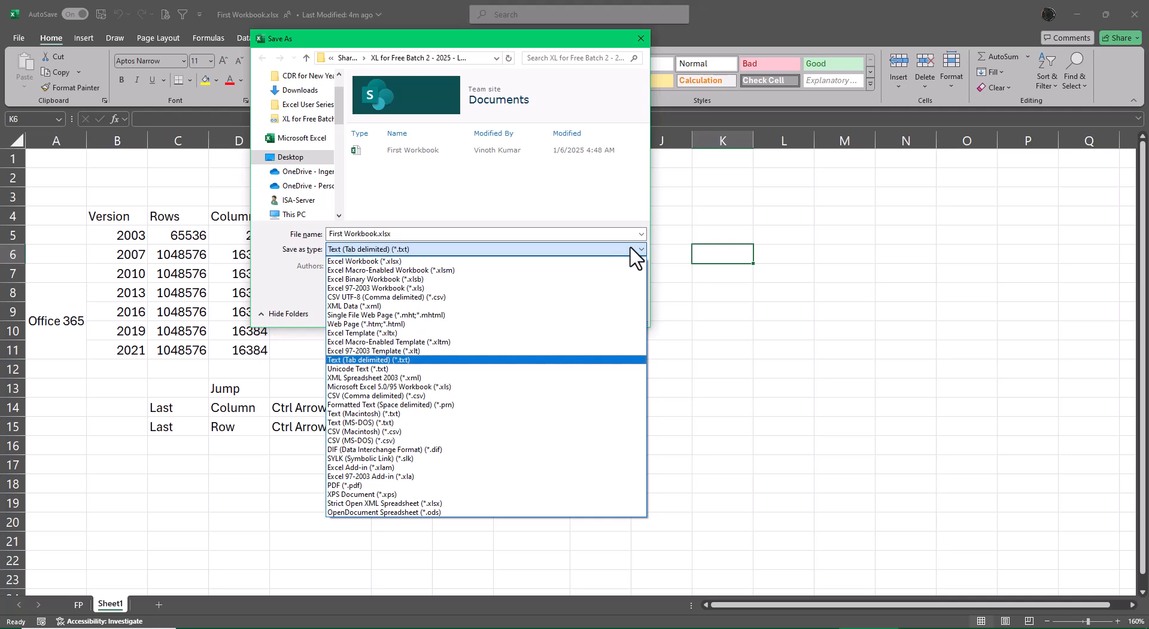
{"action": "key", "text": "t"}
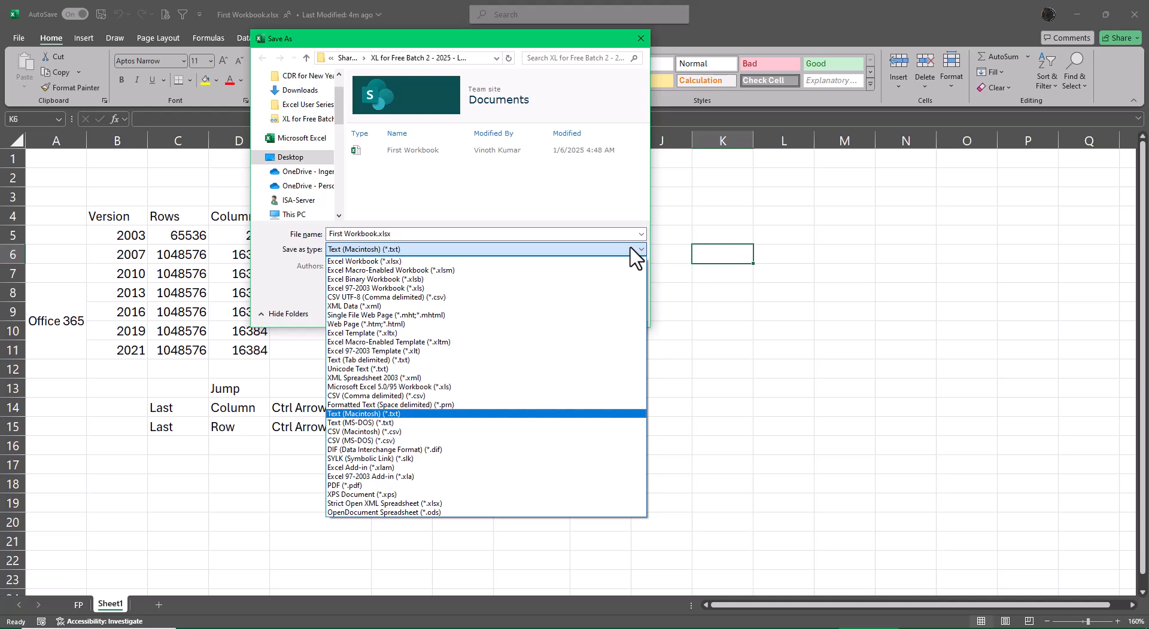
{"action": "key", "text": "t"}
{"action": "key", "text": "t"}
{"action": "key", "text": "t"}
{"action": "key", "text": "t"}
{"action": "key", "text": "t"}
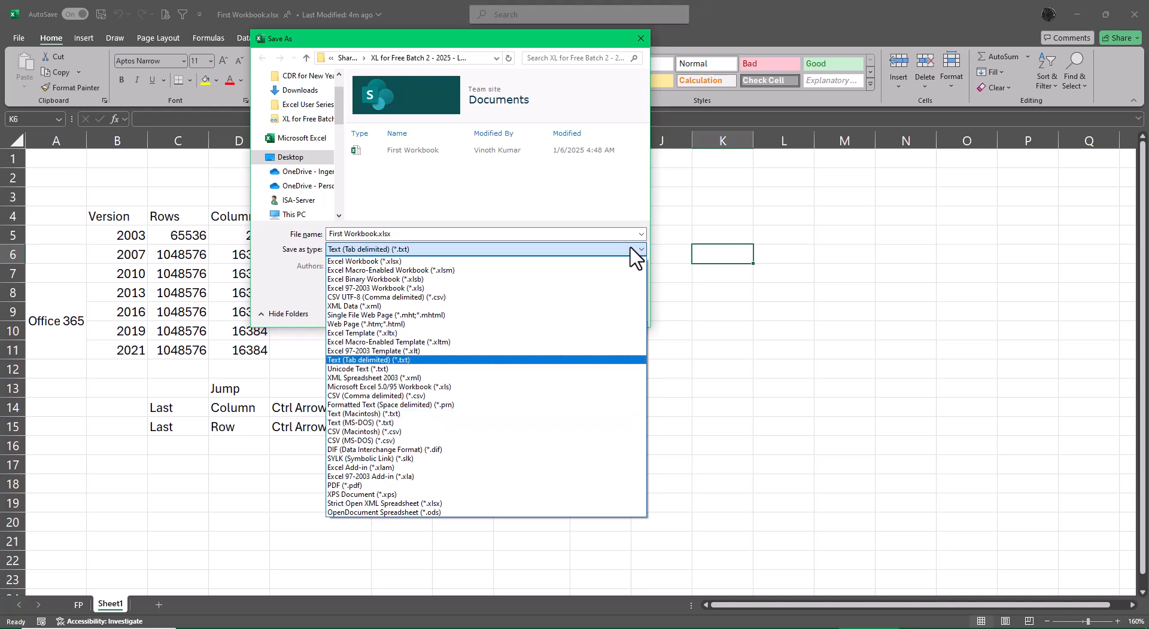
{"action": "key", "text": "Return"}
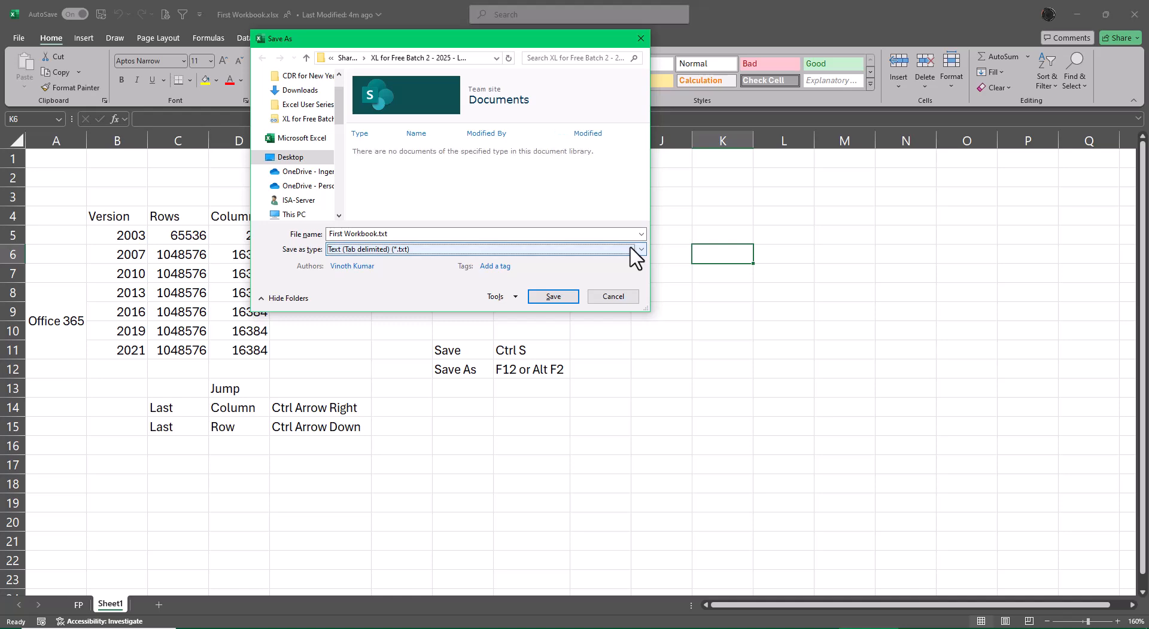
{"action": "left_click", "coordinate": [550, 298]}
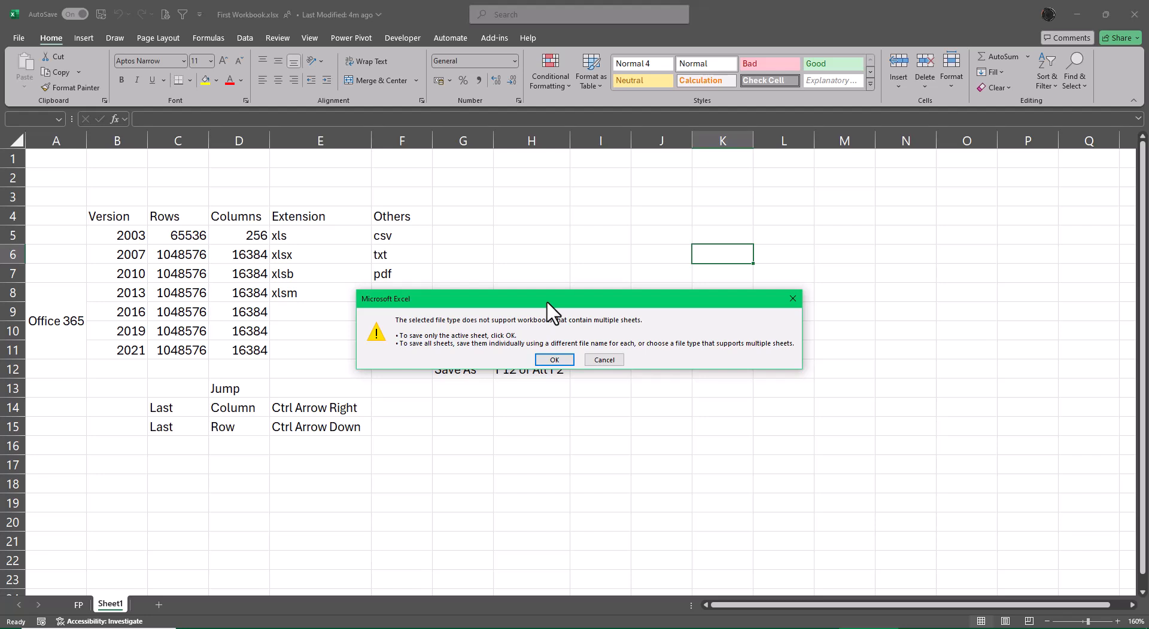
{"action": "left_click", "coordinate": [542, 361]}
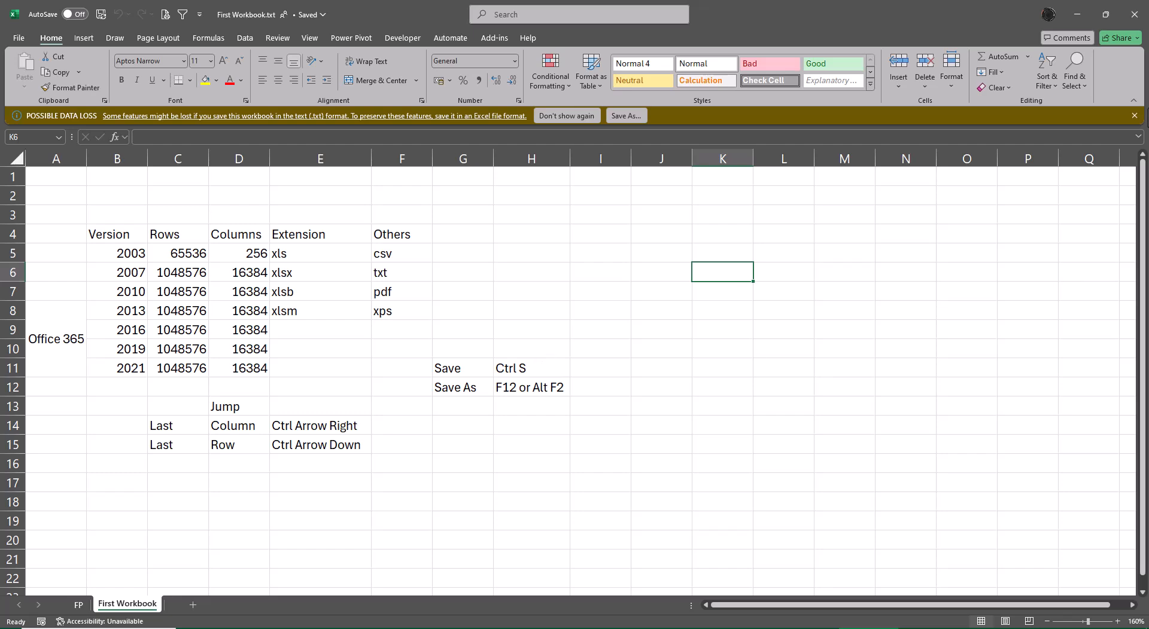
Close Excel and switch the folder view to extra large icons
{"action": "left_click", "coordinate": [1135, 14]}
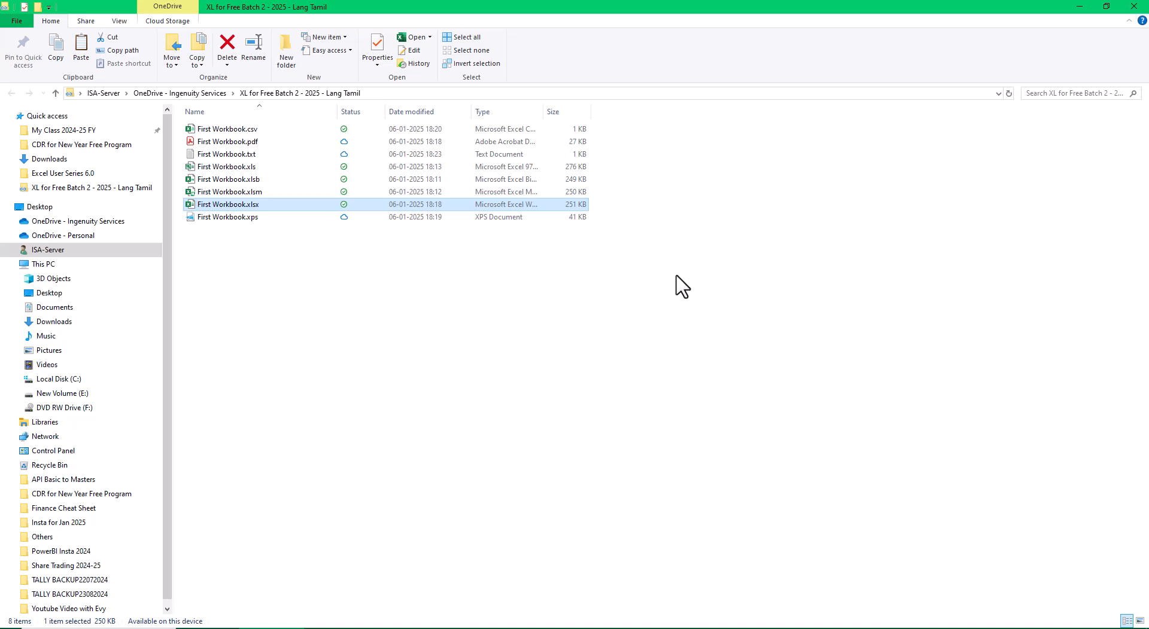
{"action": "right_click", "coordinate": [742, 213]}
{"action": "mouse_move", "coordinate": [762, 214]}
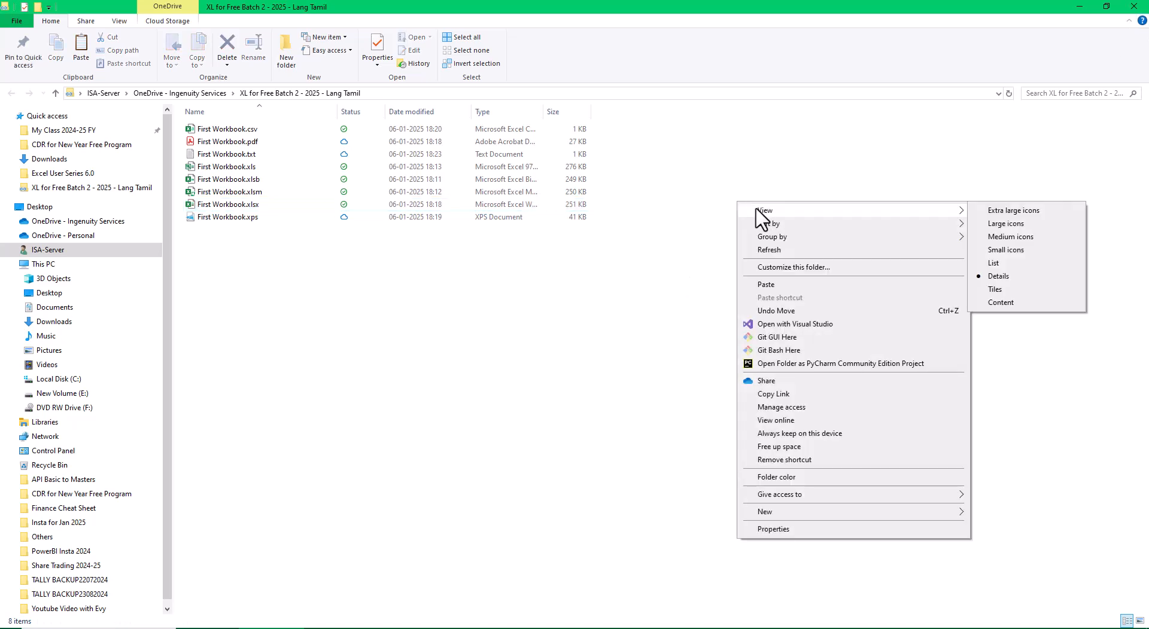
{"action": "left_click", "coordinate": [996, 215]}
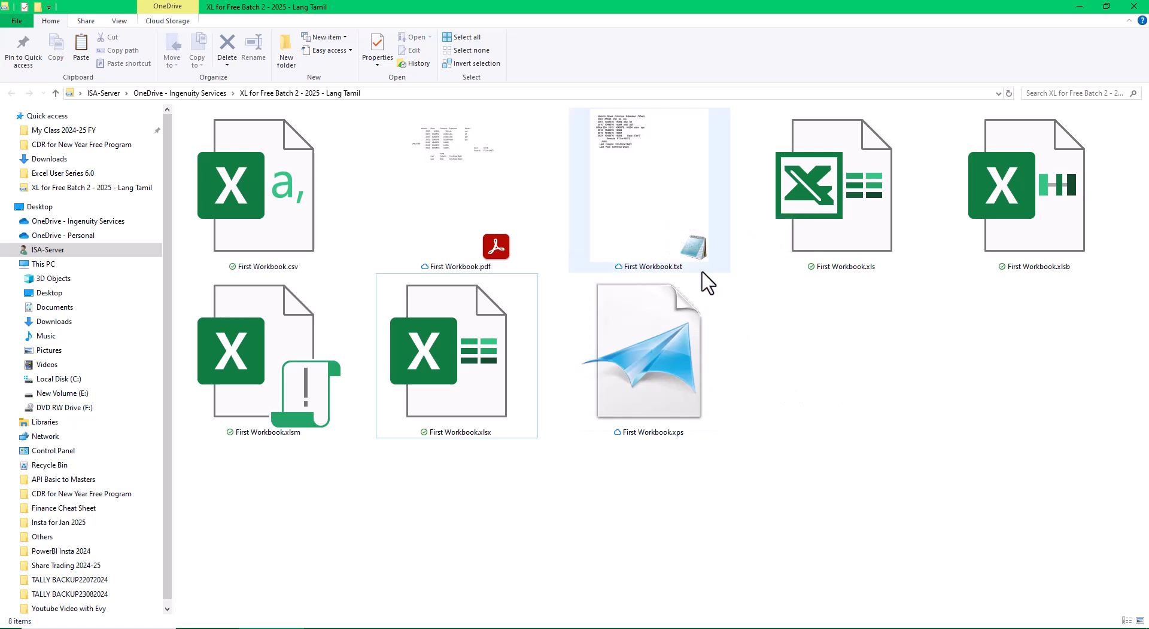
Open First Workbook.csv in Notepad to examine its comma-separated contents, then close Notepad
{"action": "left_click", "coordinate": [676, 216]}
{"action": "left_click", "coordinate": [304, 238]}
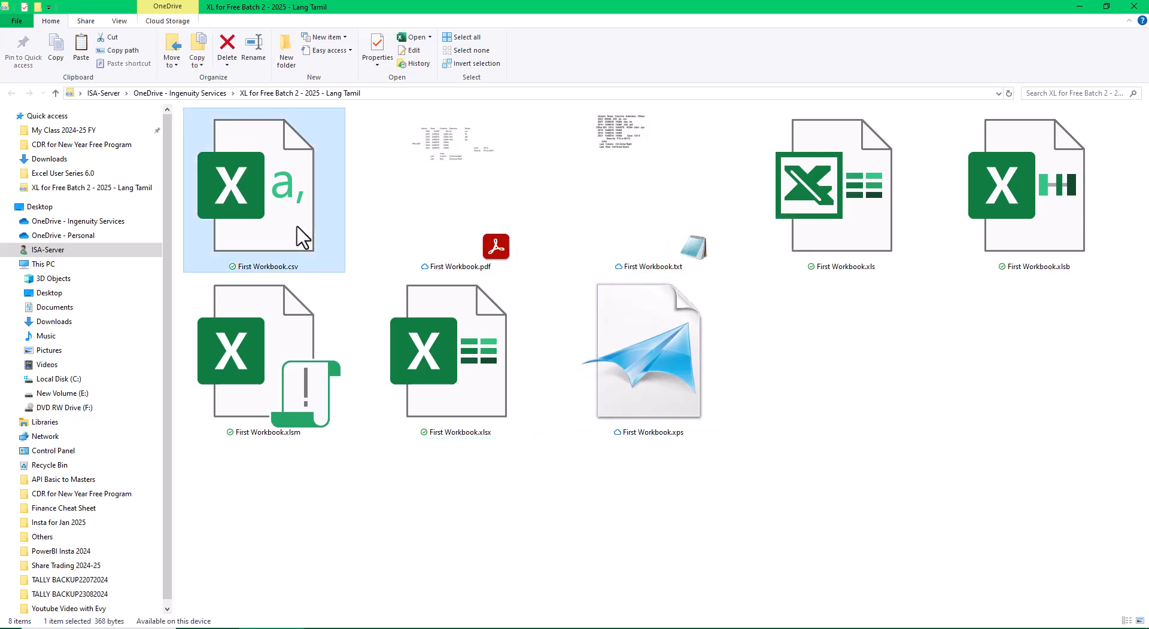
{"action": "right_click", "coordinate": [303, 237]}
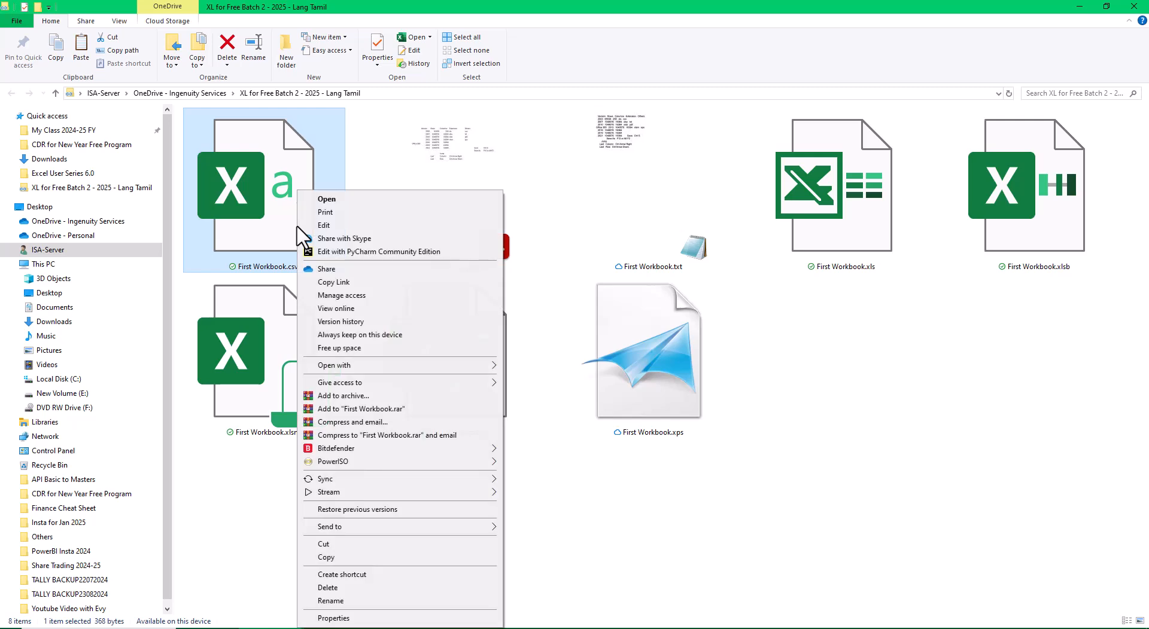
{"action": "mouse_move", "coordinate": [383, 369]}
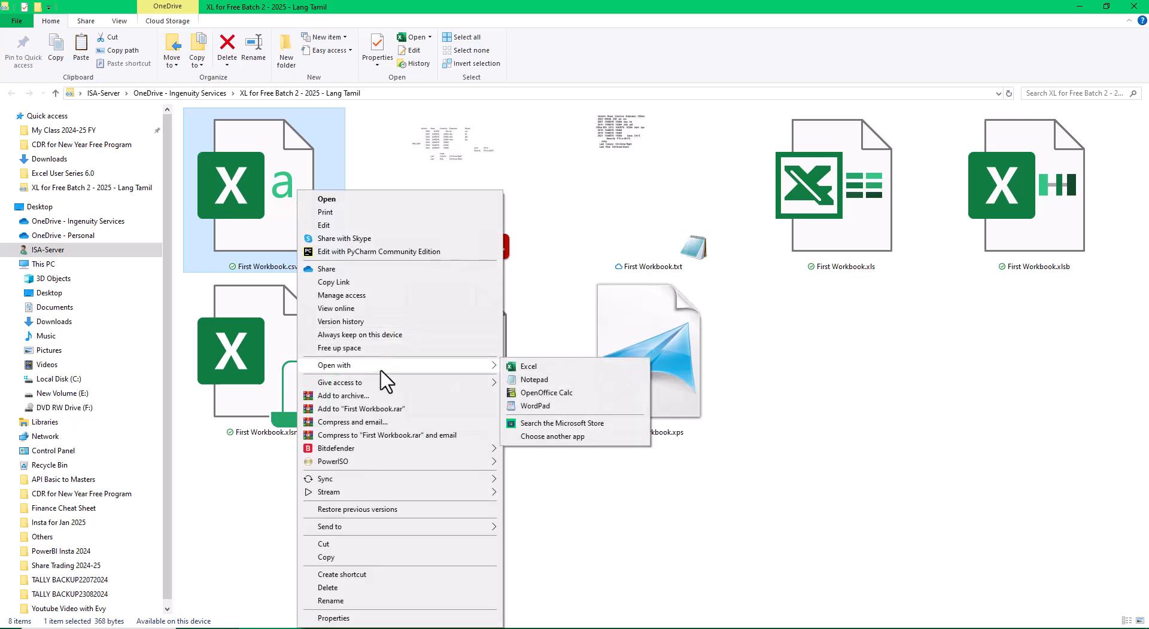
{"action": "left_click", "coordinate": [532, 379]}
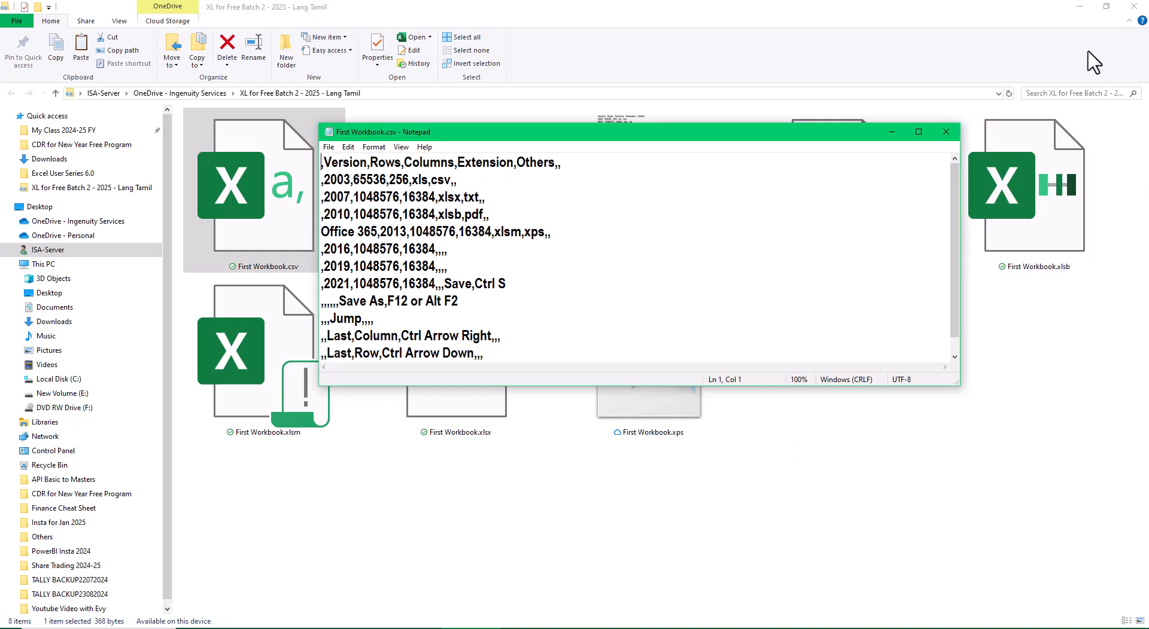
{"action": "left_click", "coordinate": [945, 132]}
Open First Workbook.txt to examine its tab-delimited contents, then close Notepad
{"action": "left_click", "coordinate": [622, 185]}
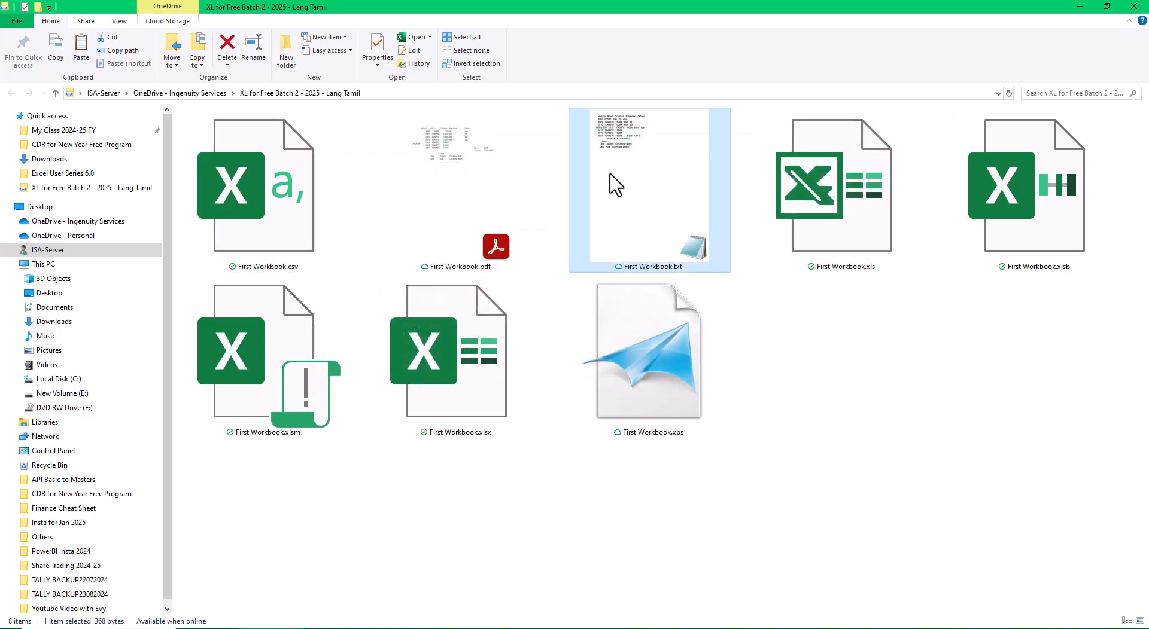
{"action": "key", "text": "Return"}
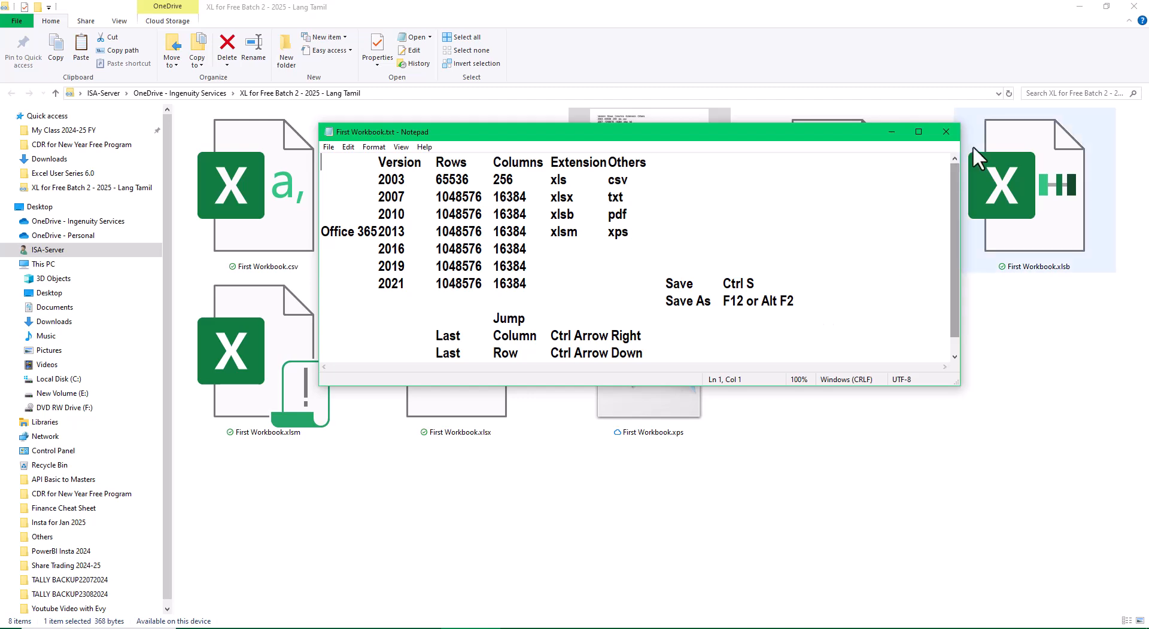
{"action": "left_click", "coordinate": [945, 132]}
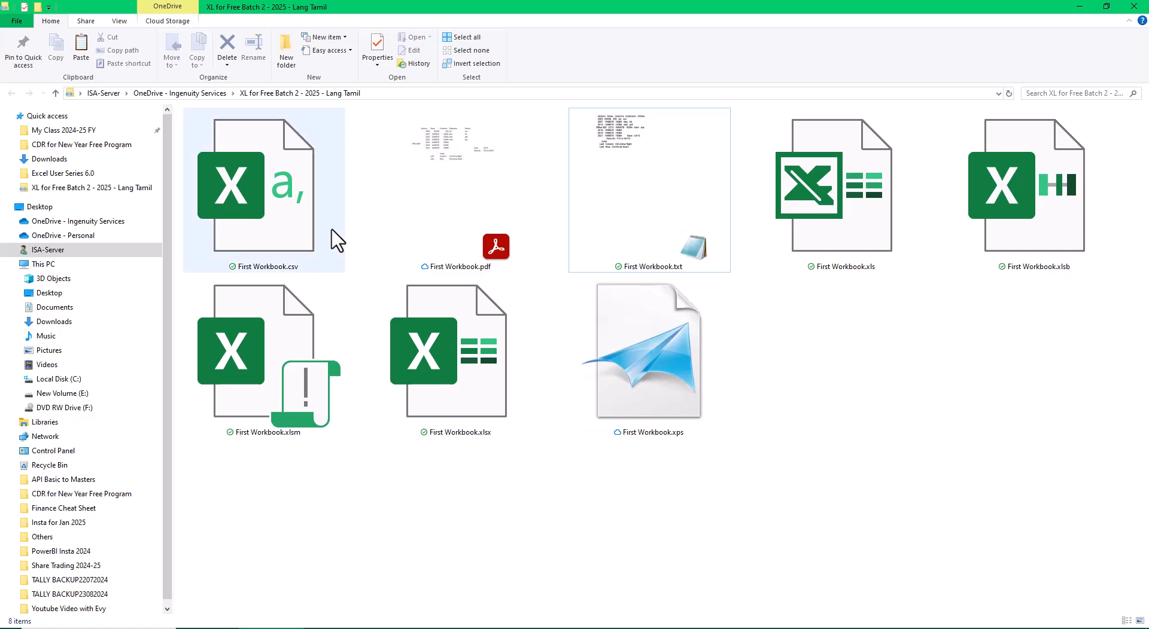
Reopen First Workbook.xlsx in Excel and close the folder window
{"action": "left_click", "coordinate": [506, 353]}
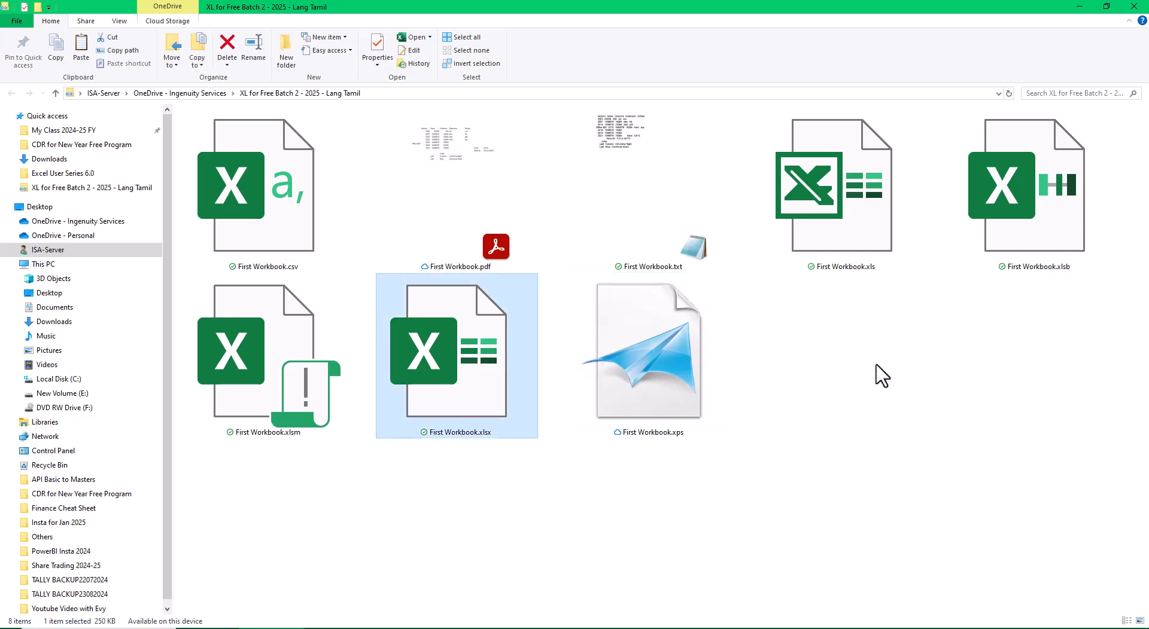
{"action": "key", "text": "Return"}
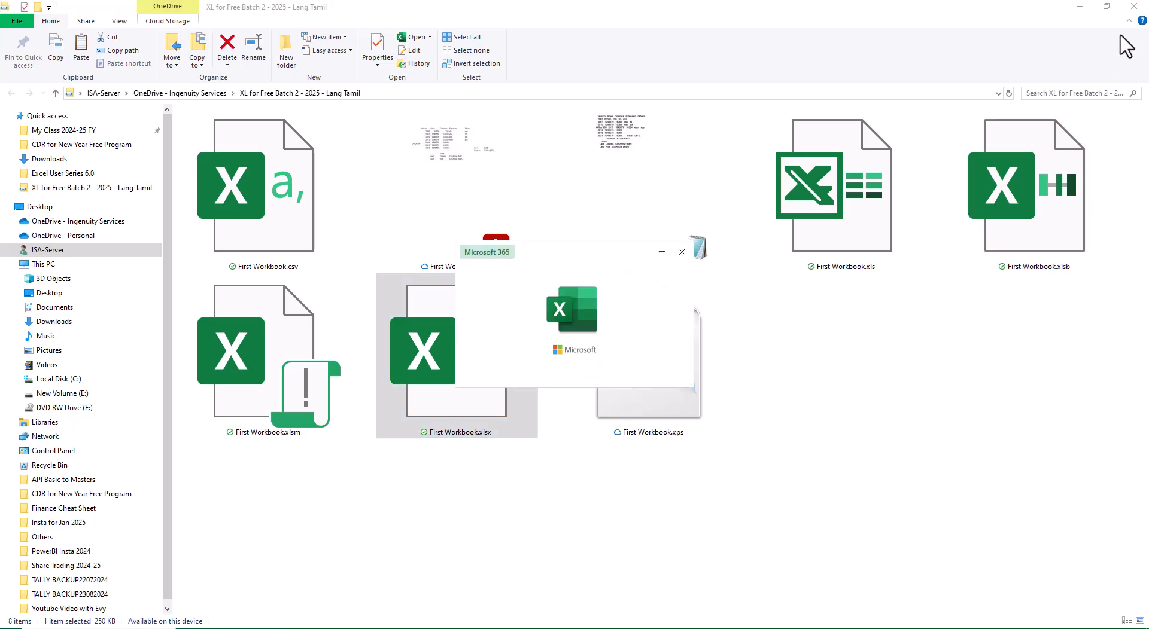
{"action": "left_click", "coordinate": [1133, 7]}
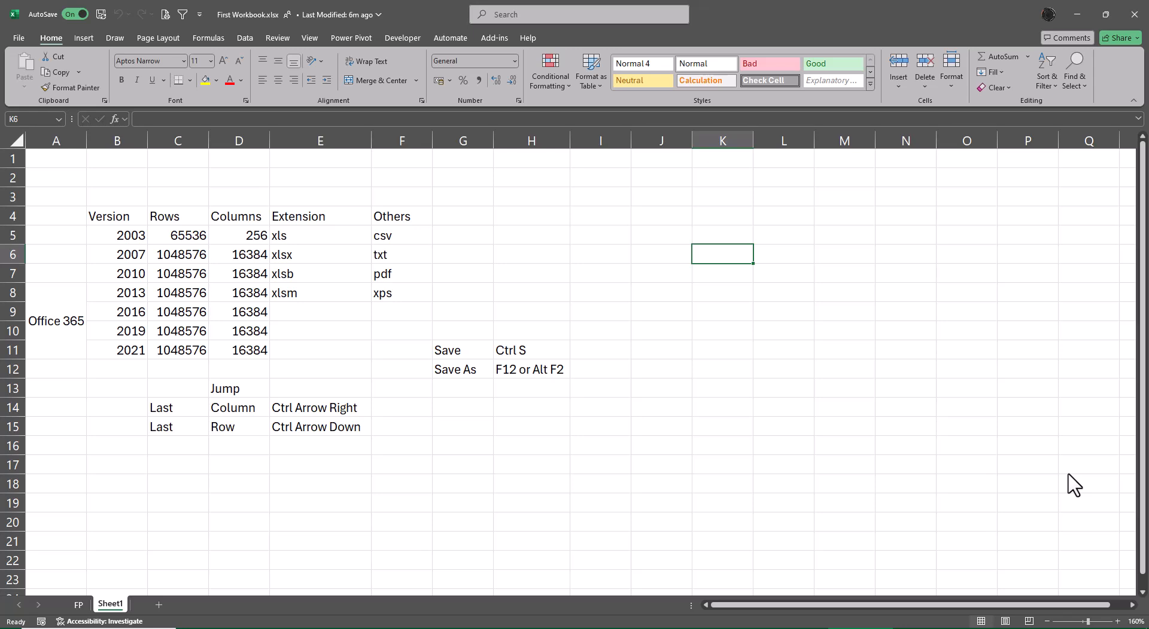
Switch to the FP sheet and back to Sheet1, then enter Ctrl Pg Down in cell J11
{"action": "key", "text": "ctrl+Page_Up"}
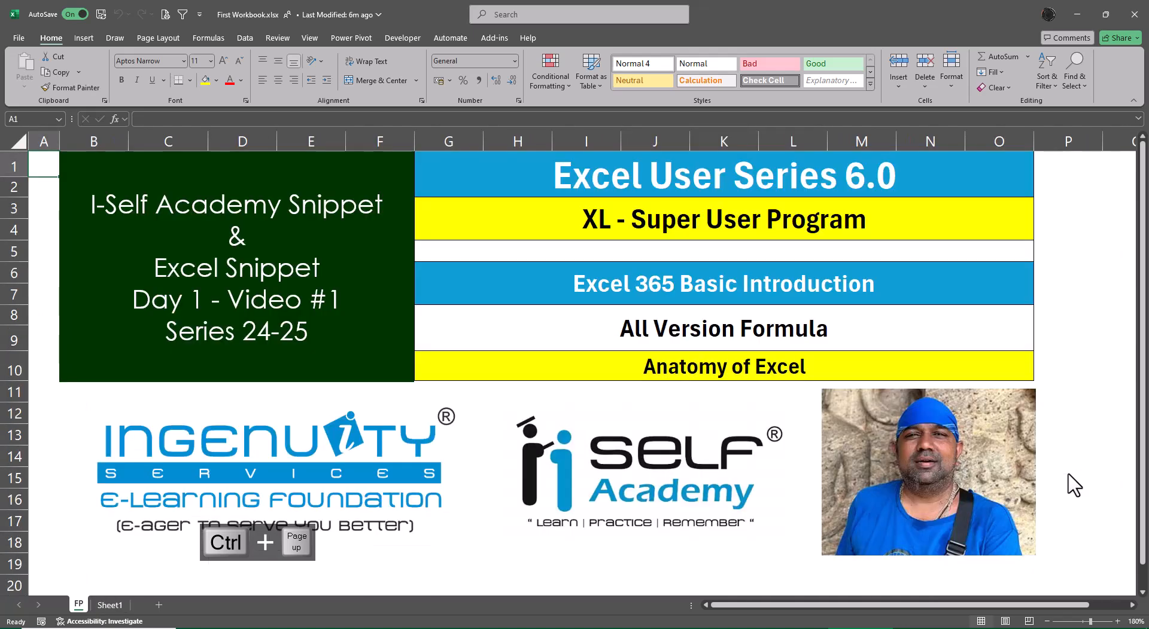
{"action": "key", "text": "ctrl+Page_Down"}
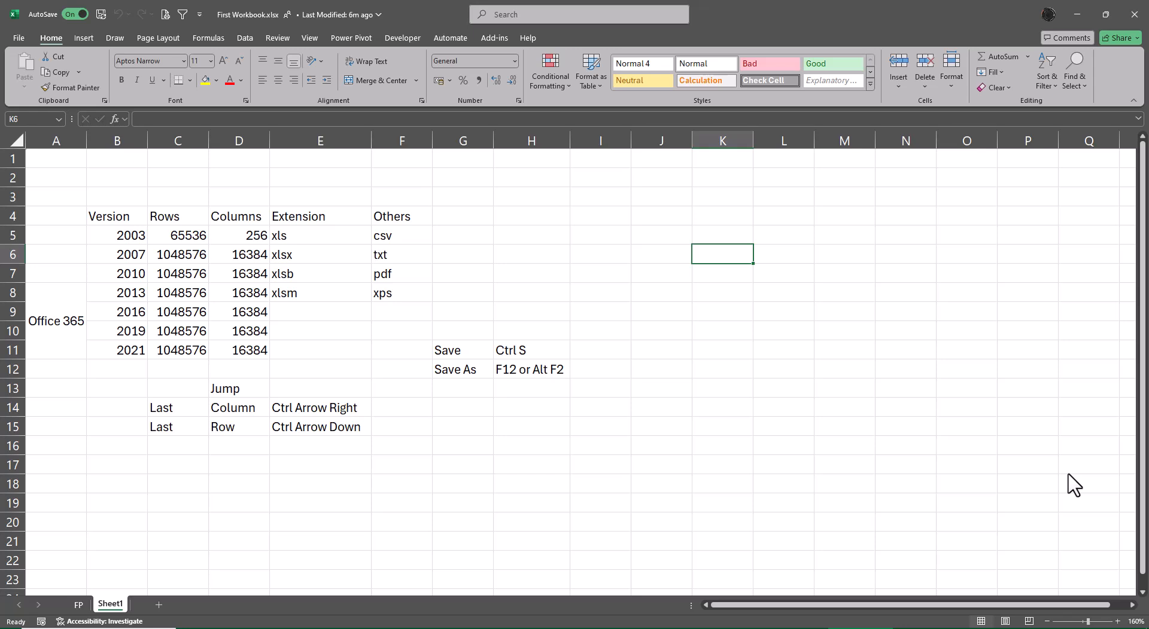
{"action": "key", "text": "Down"}
{"action": "key", "text": "Down"}
{"action": "key", "text": "Down"}
{"action": "key", "text": "Down"}
{"action": "key", "text": "Down"}
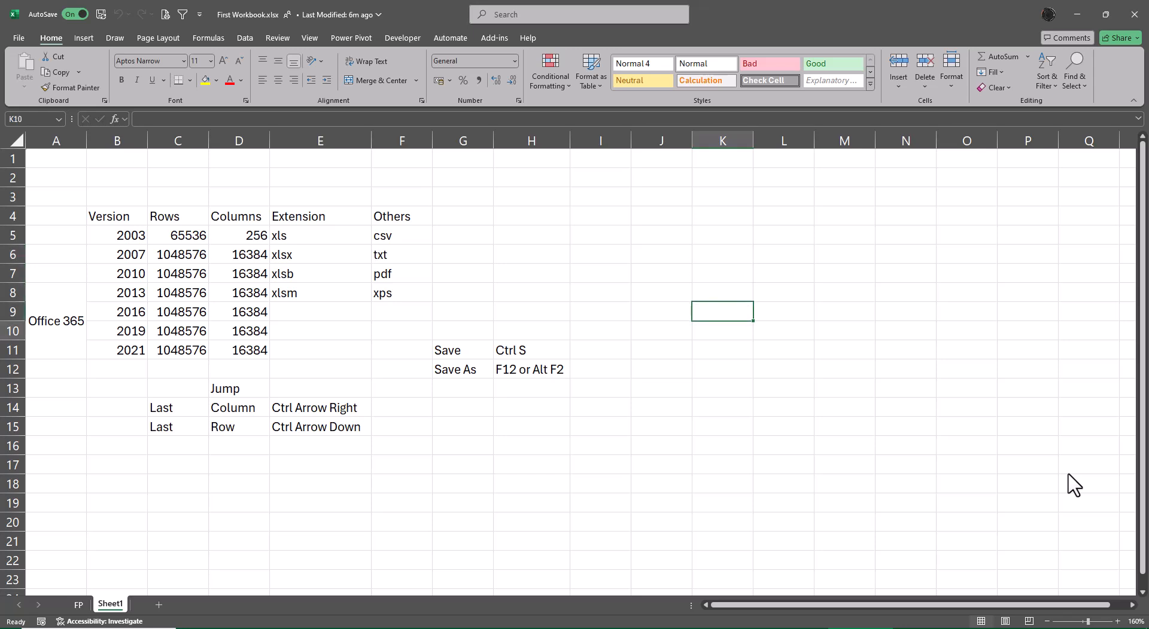
{"action": "key", "text": "Left"}
{"action": "type", "text": "Ctrl"}
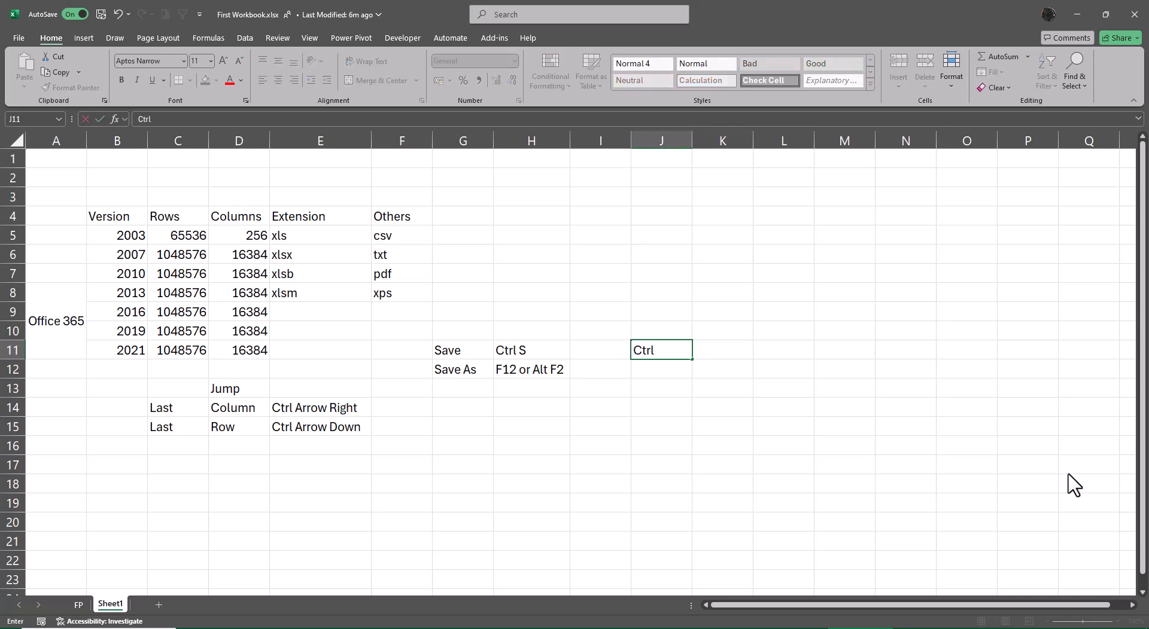
{"action": "type", "text": " Pg Dow"}
{"action": "key", "text": "BackSpace"}
{"action": "key", "text": "BackSpace"}
{"action": "key", "text": "BackSpace"}
{"action": "type", "text": "Down"}
{"action": "key", "text": "Return"}
Enter Ctrl Pg Up in cell J12
{"action": "type", "text": "Ctrl P"}
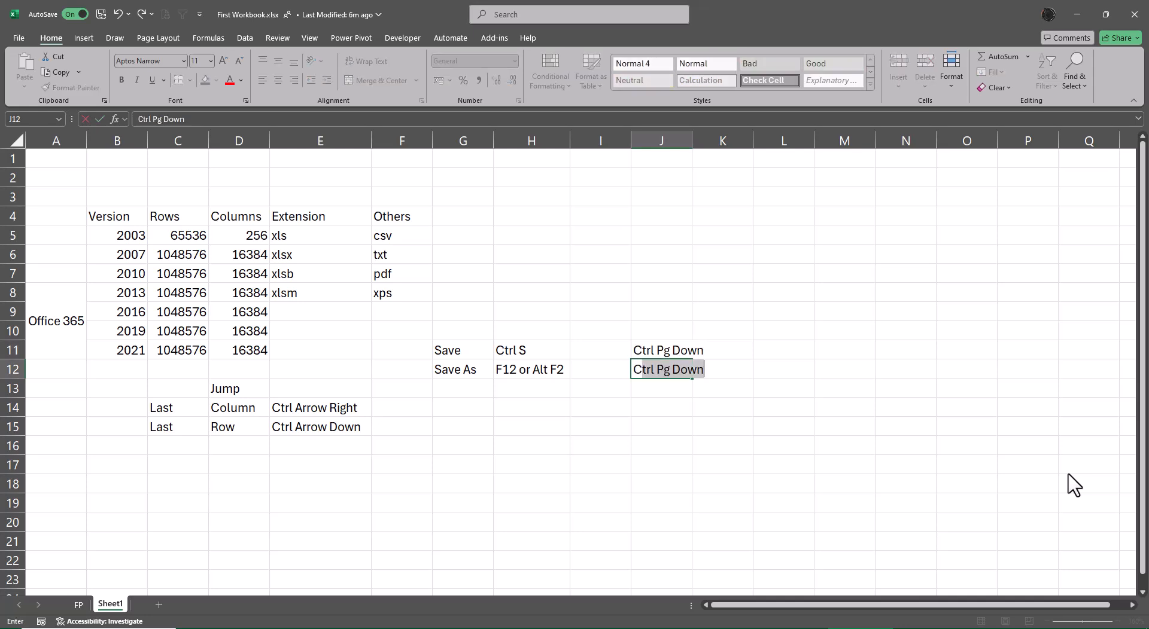
{"action": "key", "text": "Return"}
{"action": "key", "text": "Up"}
{"action": "key", "text": "F2"}
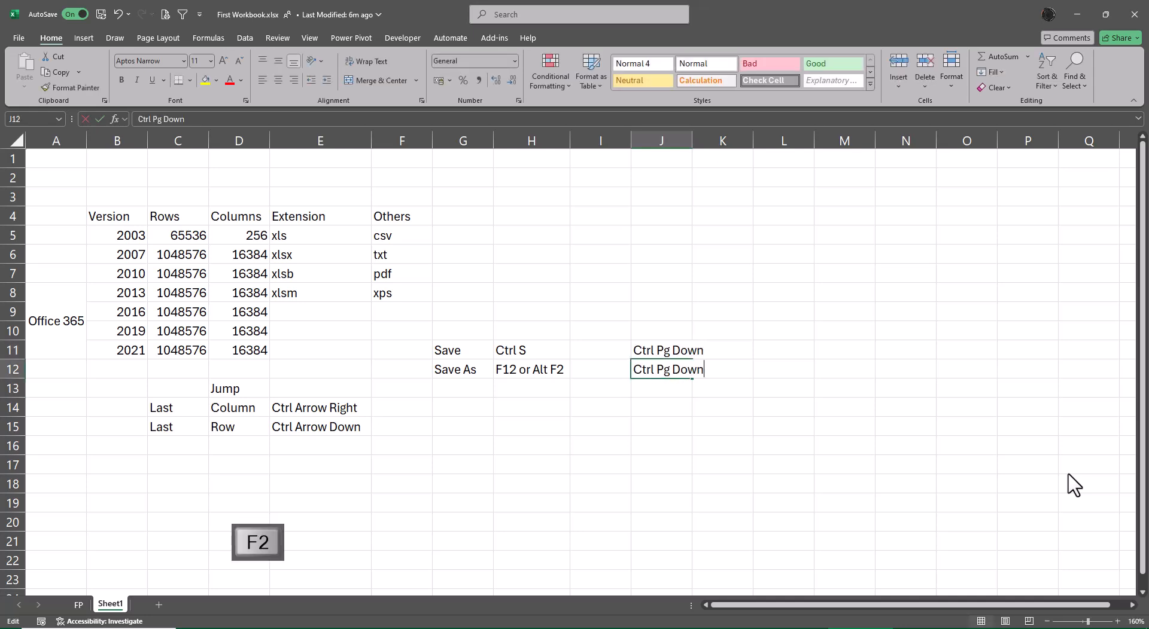
{"action": "key", "text": "BackSpace"}
{"action": "key", "text": "BackSpace"}
{"action": "key", "text": "BackSpace"}
{"action": "key", "text": "BackSpace"}
{"action": "type", "text": "U"}
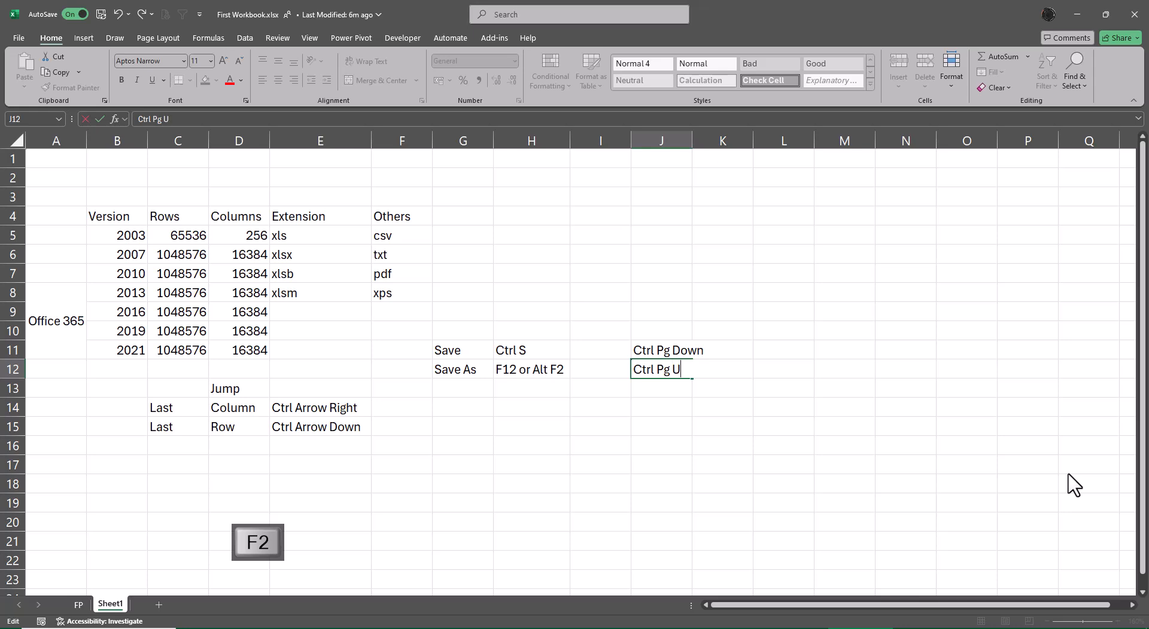
{"action": "type", "text": "p"}
{"action": "key", "text": "Return"}
Select J11:J12 and AutoFit column J's width to the entries
{"action": "key", "text": "Up"}
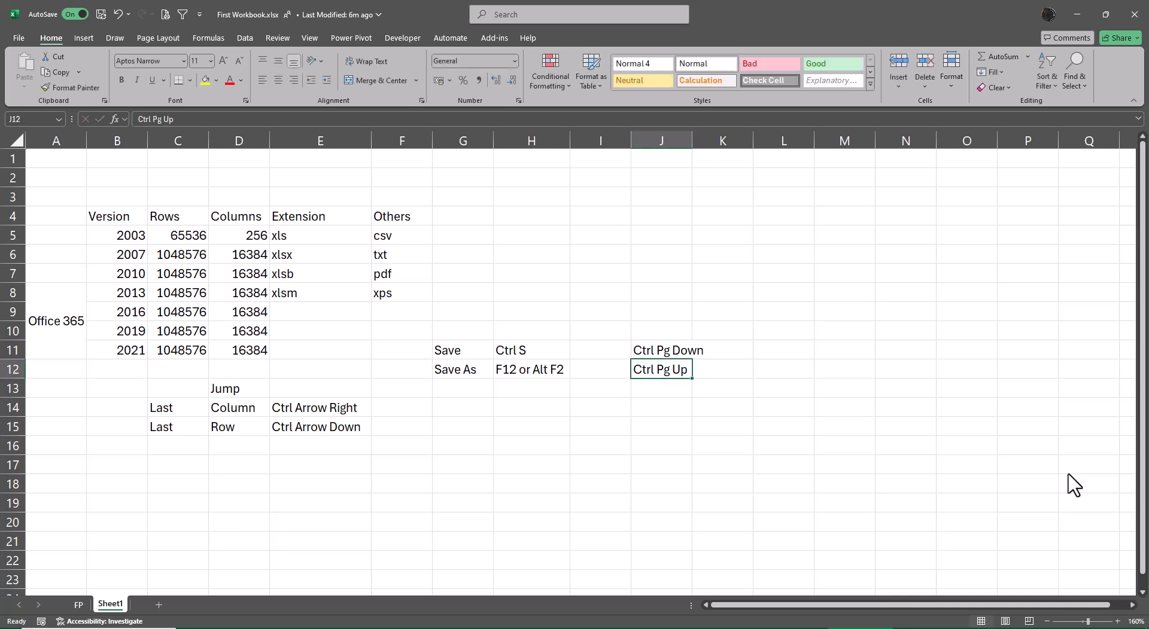
{"action": "key", "text": "Up"}
{"action": "key", "text": "shift+Down"}
{"action": "key", "text": "alt+o"}
{"action": "key", "text": "alt+c"}
{"action": "key", "text": "alt+a"}
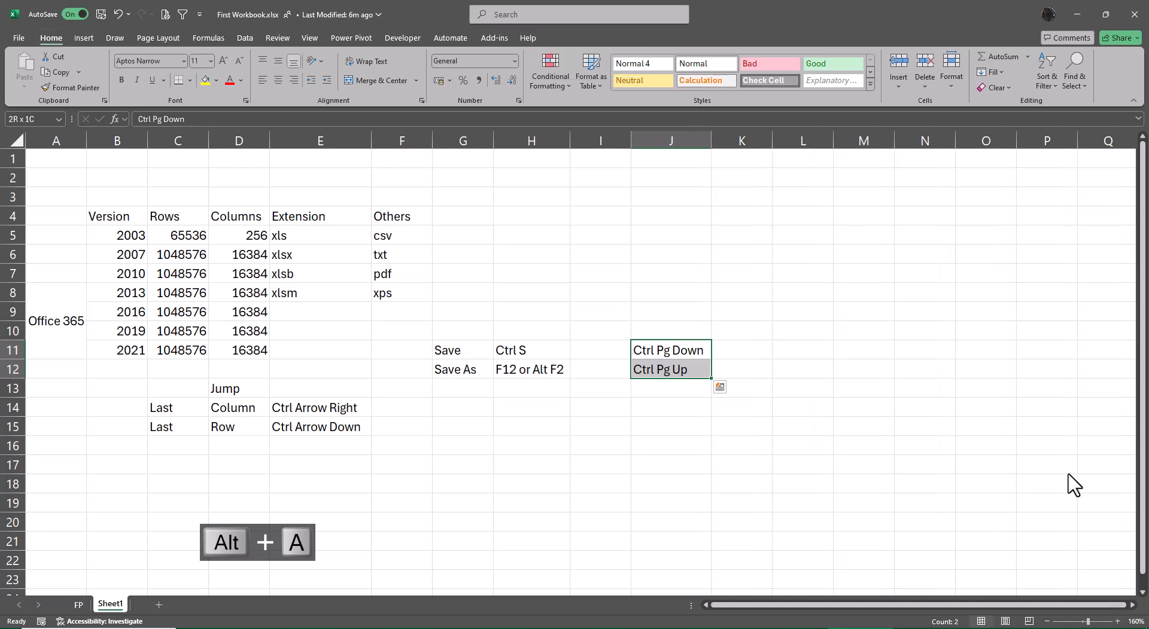
Enter Next Page in cell K11 beside the Ctrl Pg Down note
{"action": "left_click", "coordinate": [78, 605]}
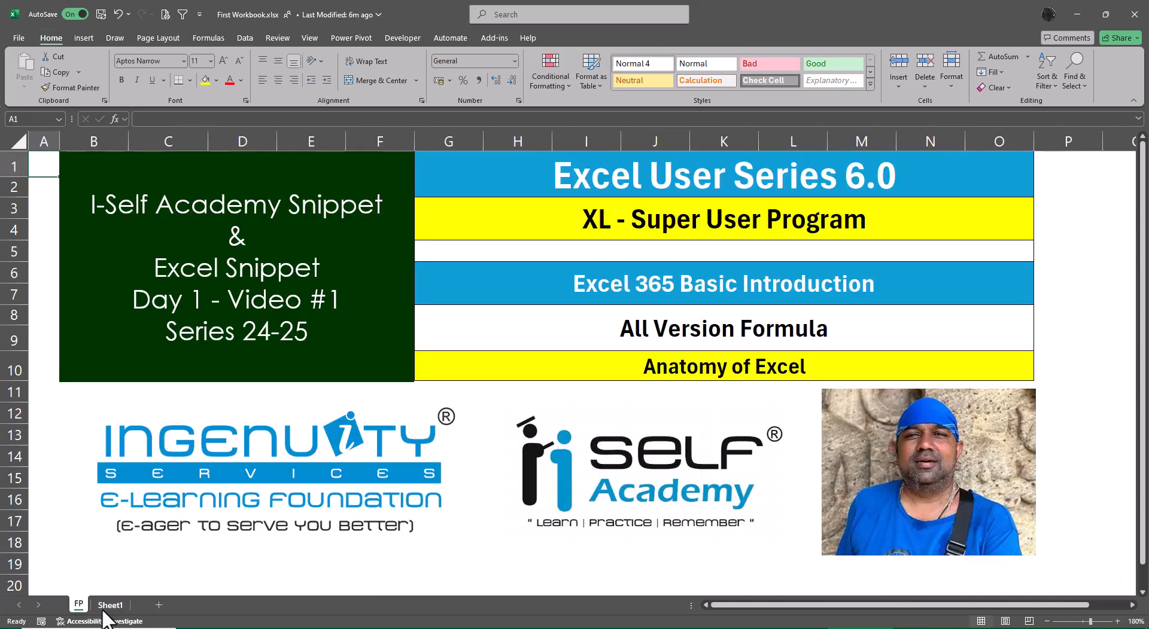
{"action": "left_click", "coordinate": [103, 609]}
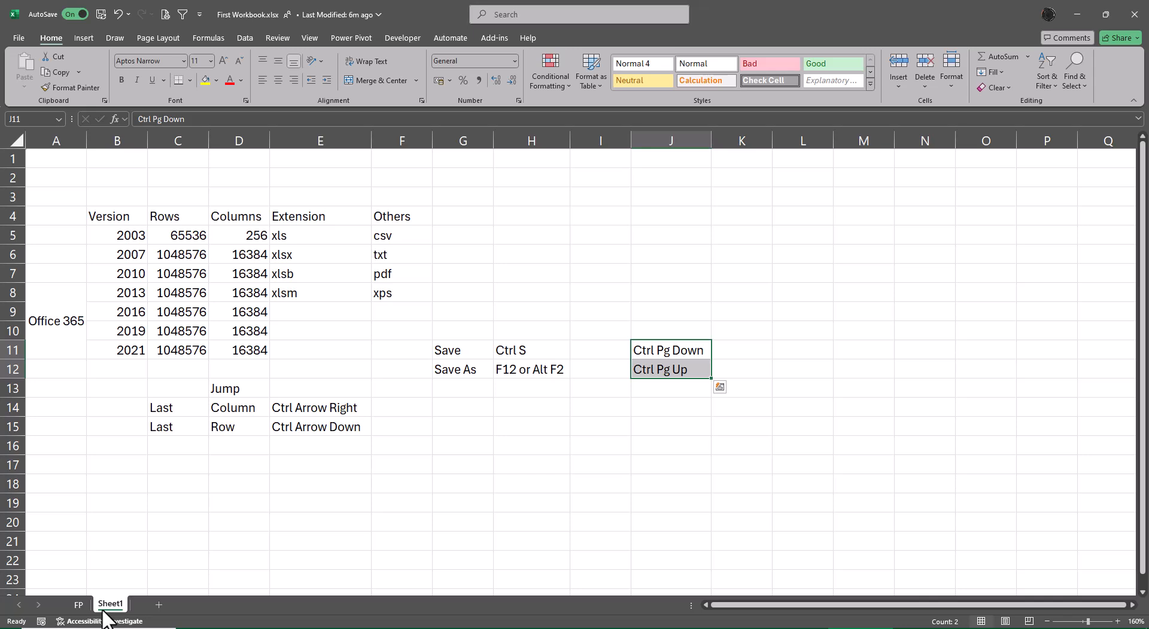
{"action": "key", "text": "Right"}
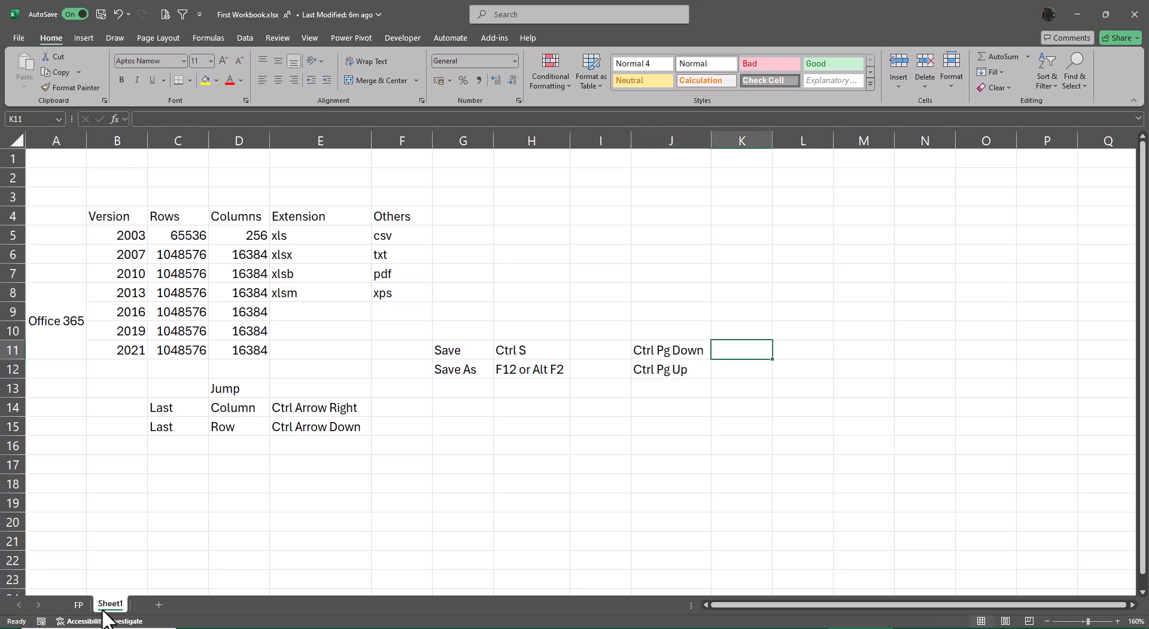
{"action": "type", "text": "Next "}
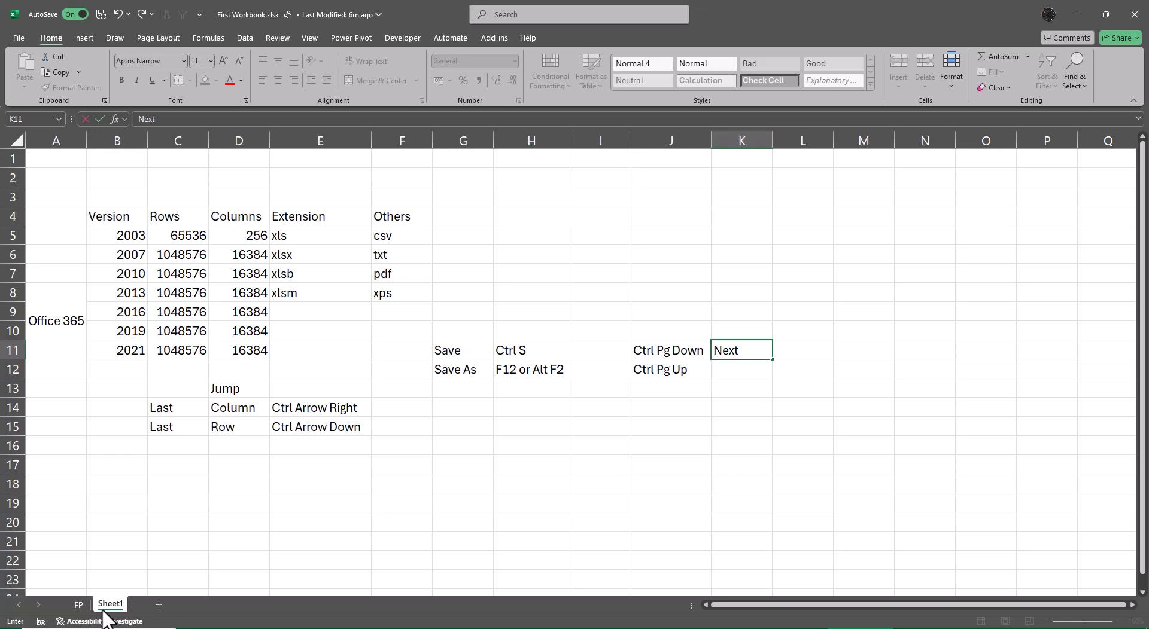
{"action": "type", "text": "Page"}
{"action": "key", "text": "Return"}
Enter Prev Page in cell K12 beside the Ctrl Pg Up note, then switch to the FP sheet and back to Sheet1
{"action": "type", "text": "Pre"}
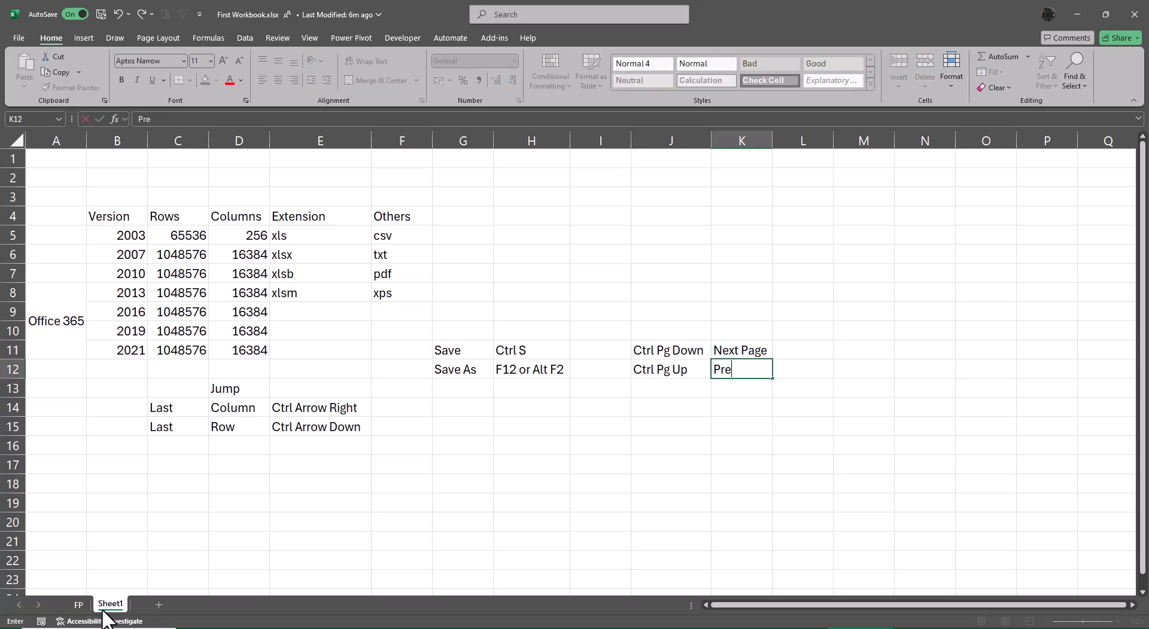
{"action": "type", "text": "v Page"}
{"action": "key", "text": "Return"}
{"action": "key", "text": "Up"}
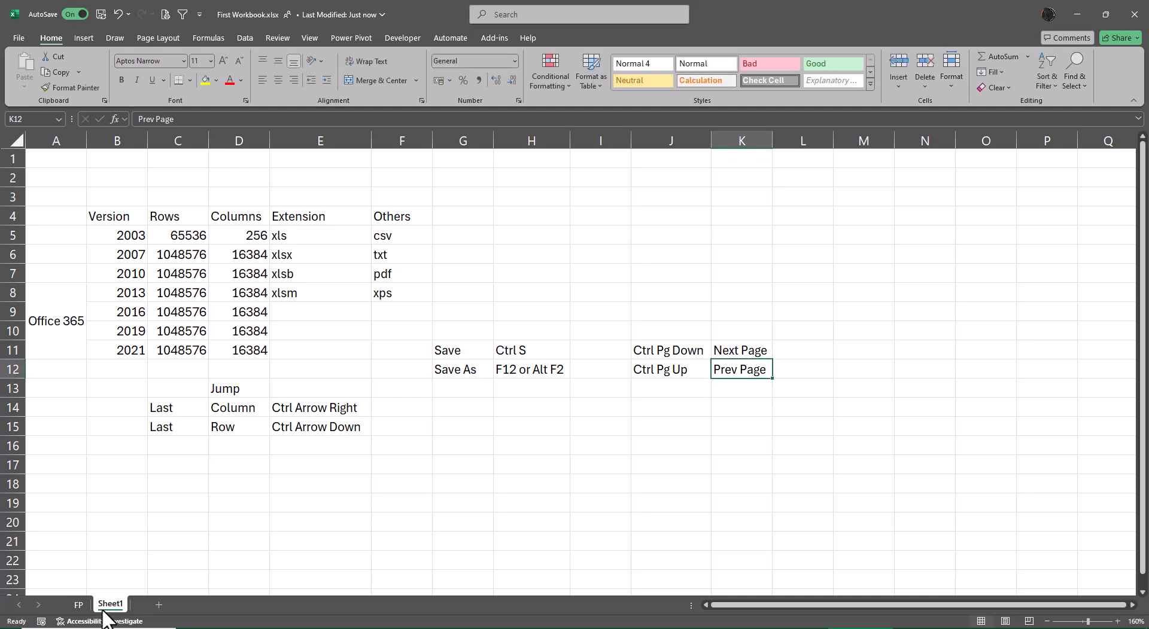
{"action": "key", "text": "ctrl+Page_Up"}
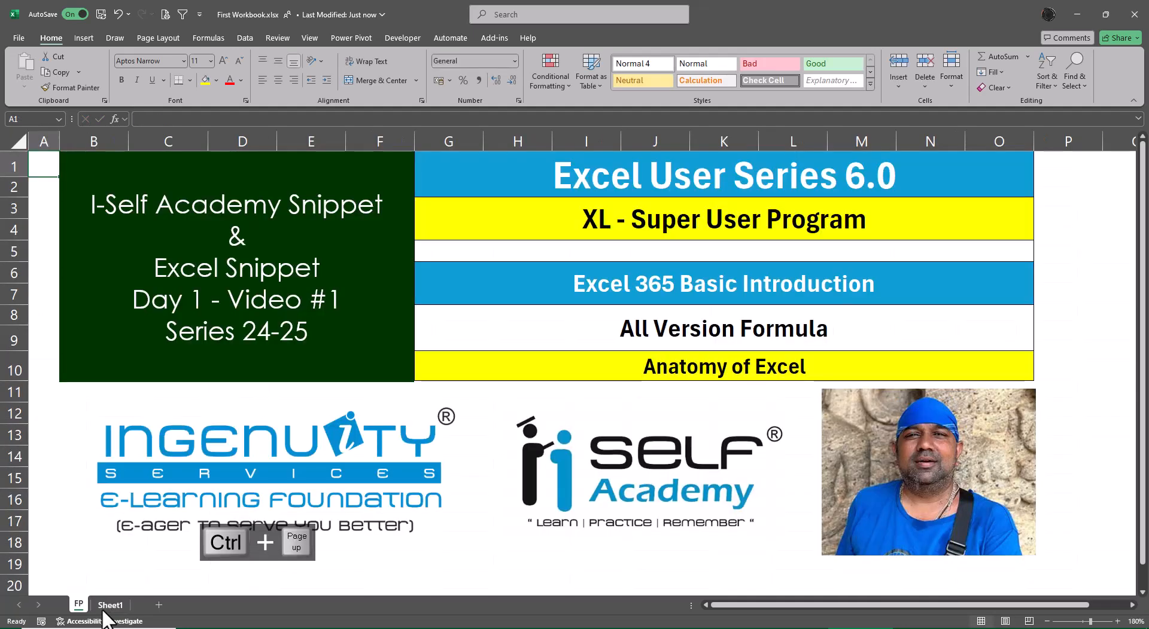
{"action": "key", "text": "ctrl+Page_Down"}
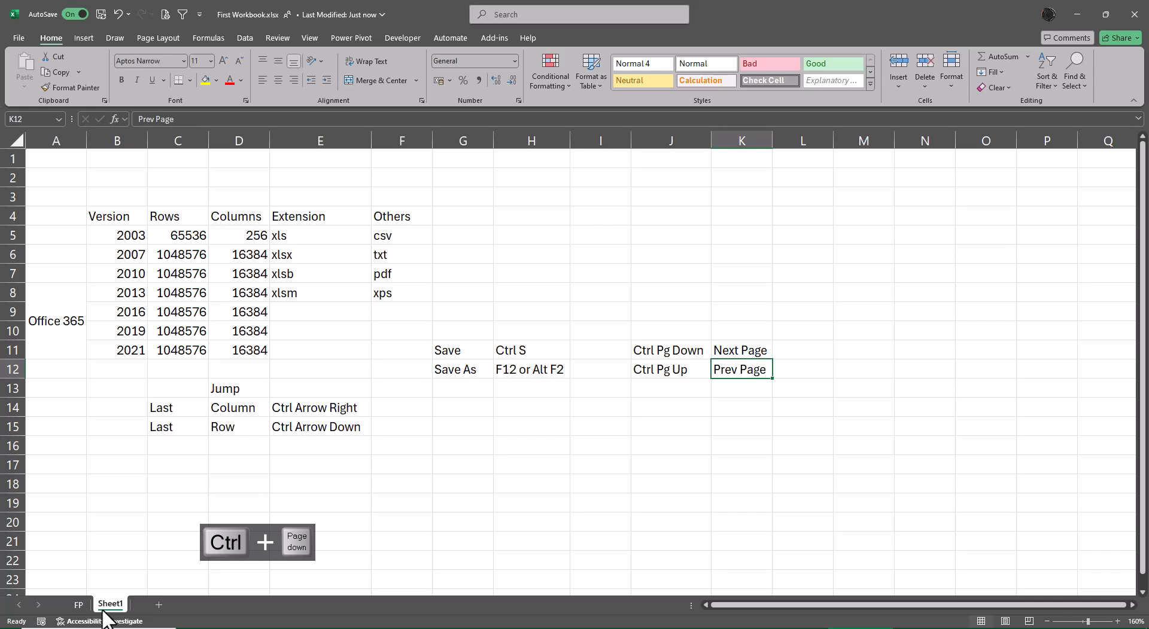
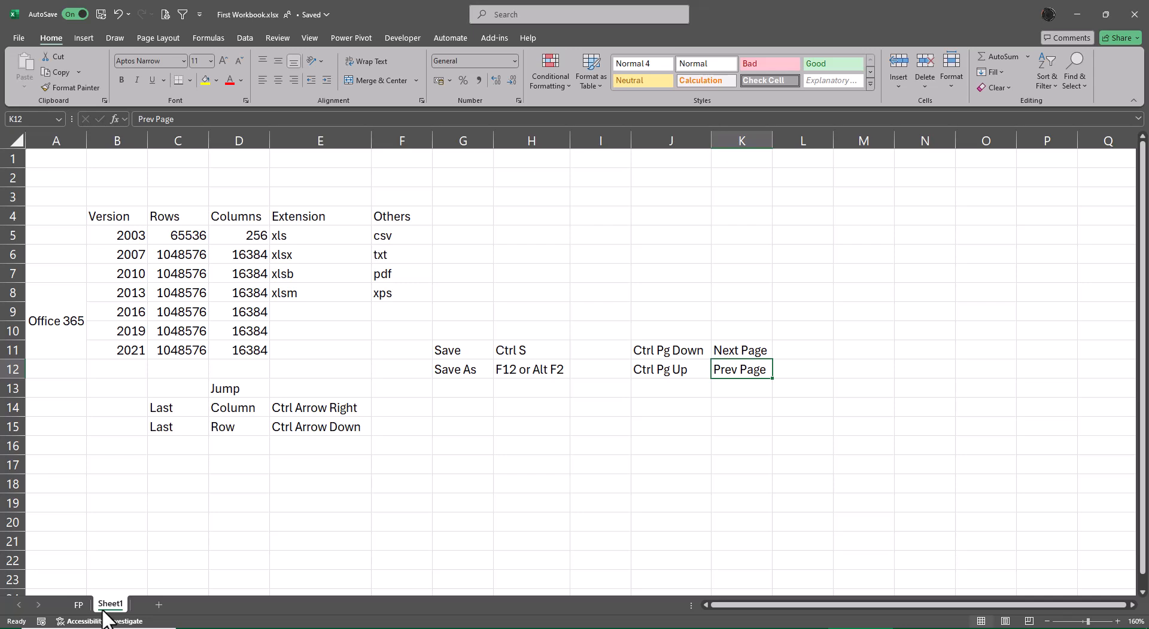
Add a new sheet, zoom in, and enter Excel in cell C4
{"action": "left_click", "coordinate": [158, 604]}
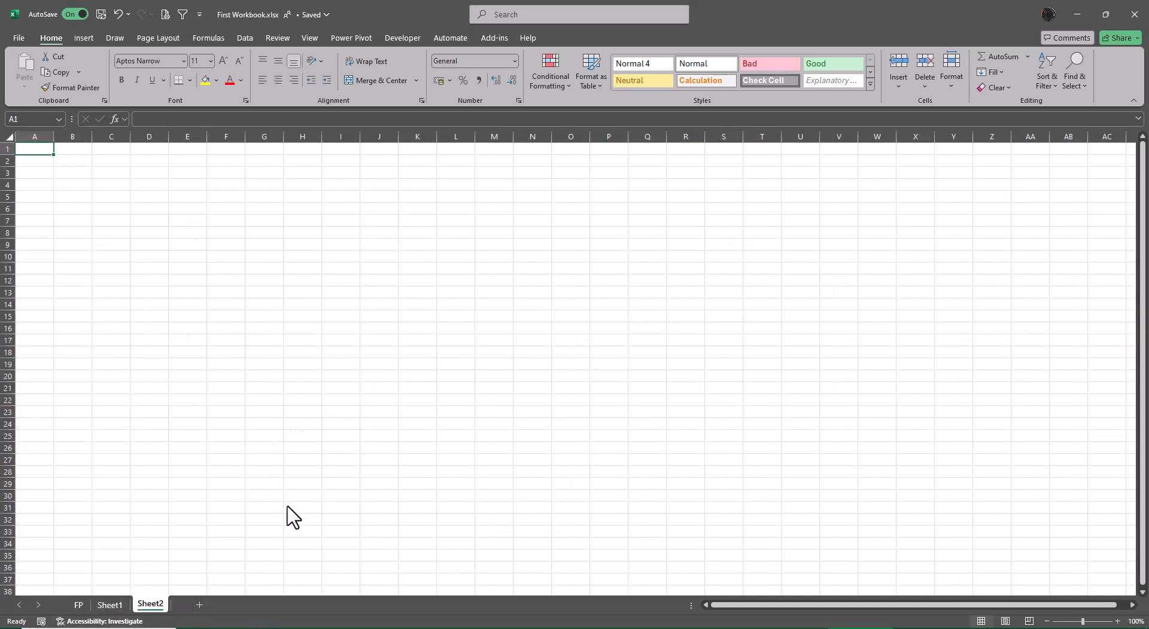
{"action": "scroll", "coordinate": [290, 515], "scroll_direction": "up", "scroll_amount": 8, "text": "ctrl"}
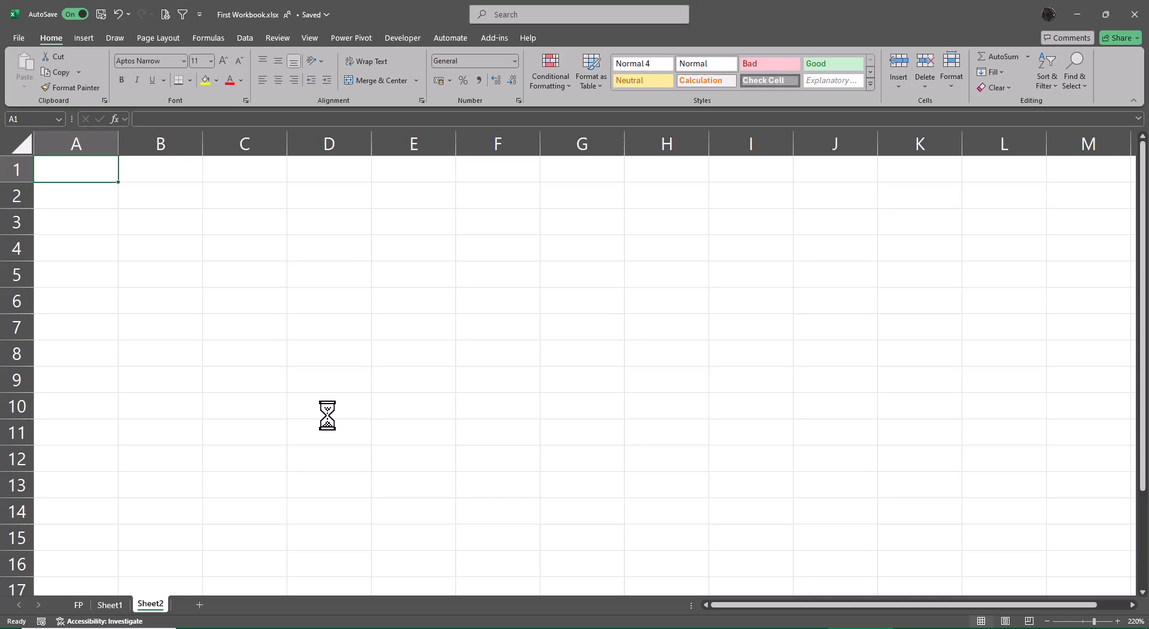
{"action": "left_click", "coordinate": [242, 231]}
{"action": "key", "text": "Return"}
{"action": "type", "text": "E"}
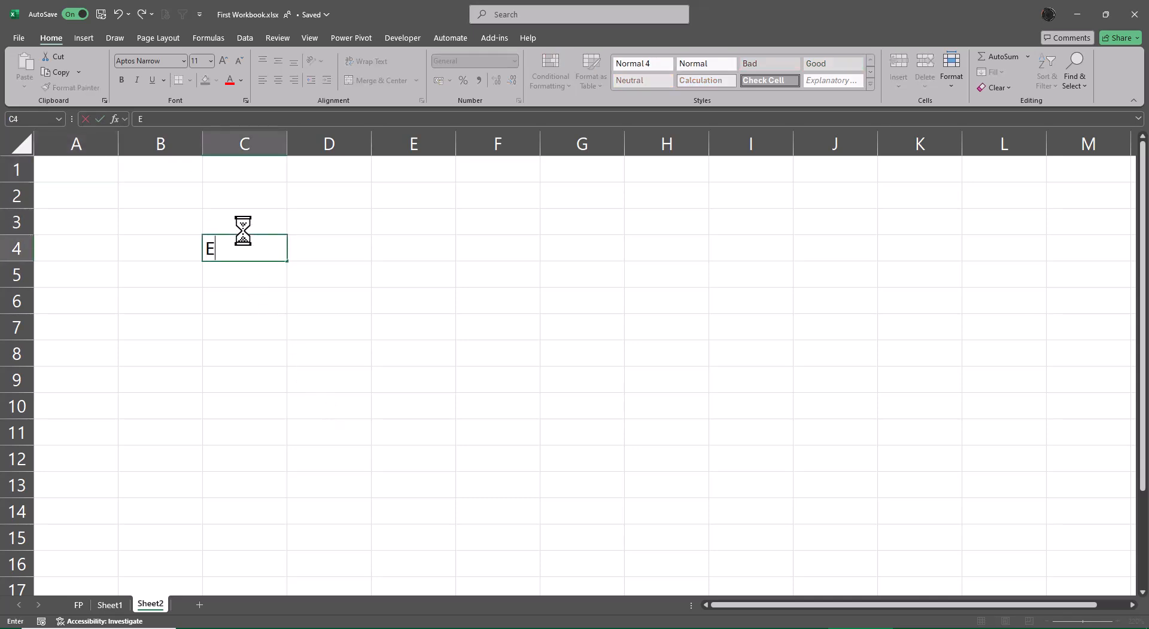
{"action": "type", "text": "xcel"}
{"action": "key", "text": "Return"}
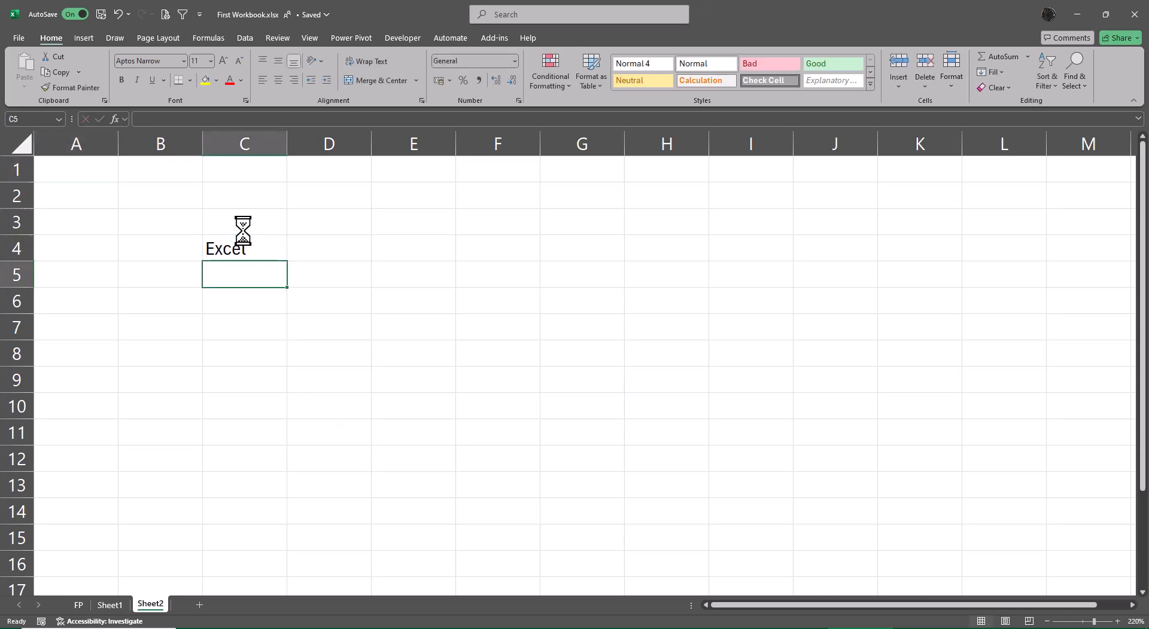
Enter Data Mining in cell C5
{"action": "type", "text": "Data Mi"}
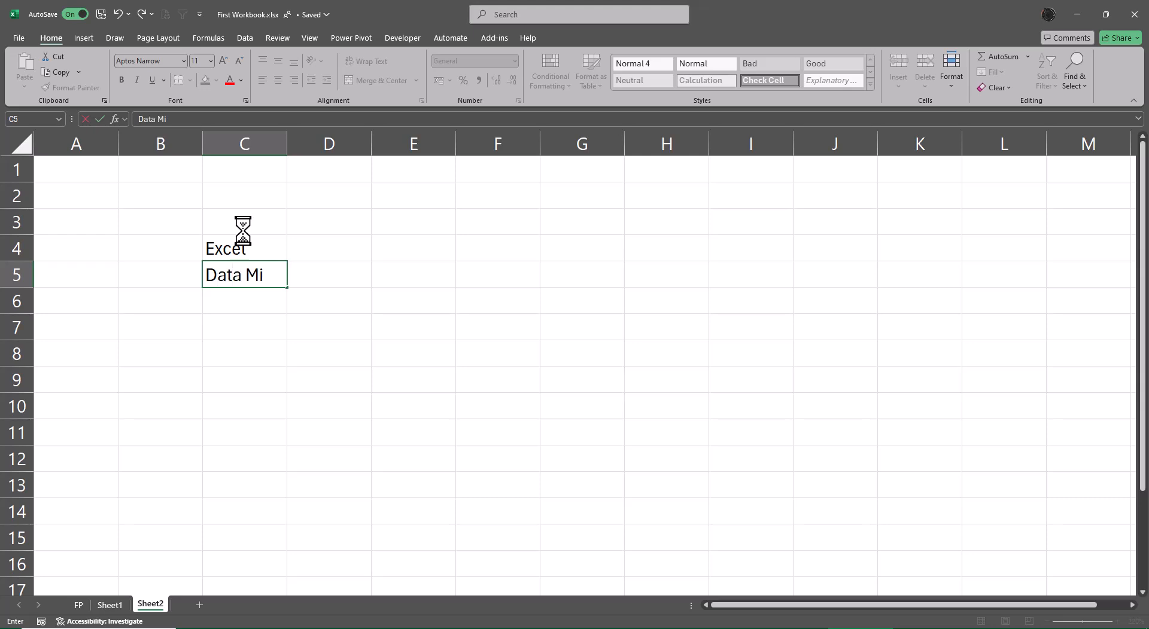
{"action": "type", "text": "ning"}
{"action": "key", "text": "Return"}
Enter Data Manipulation in cell C6, leaving C7 empty
{"action": "type", "text": "D"}
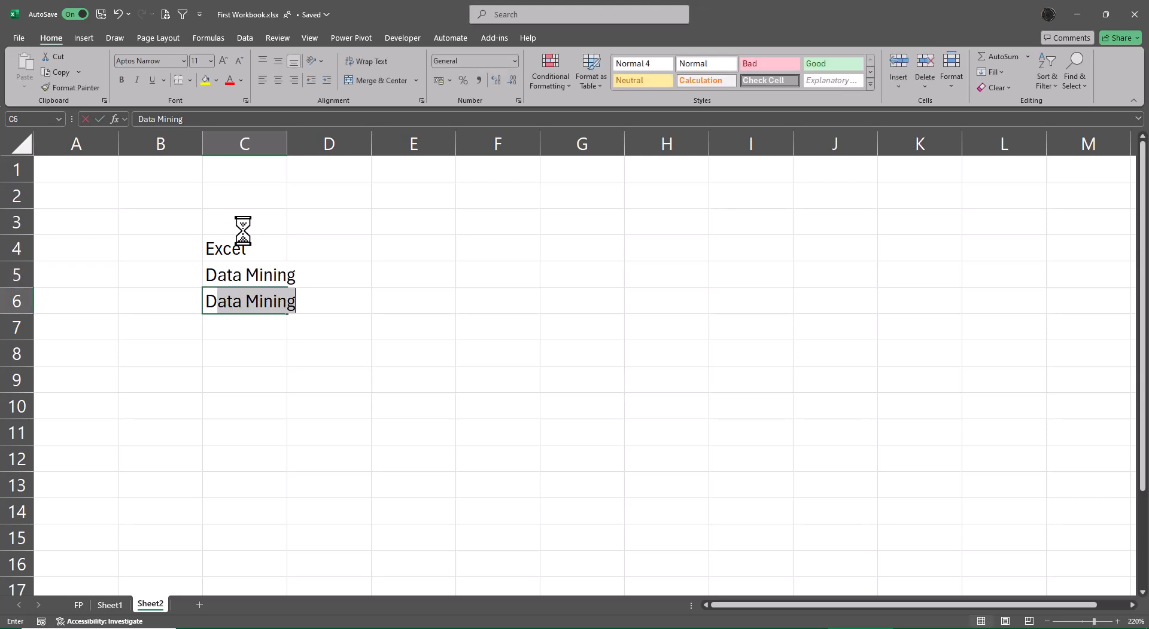
{"action": "type", "text": "ata Mai"}
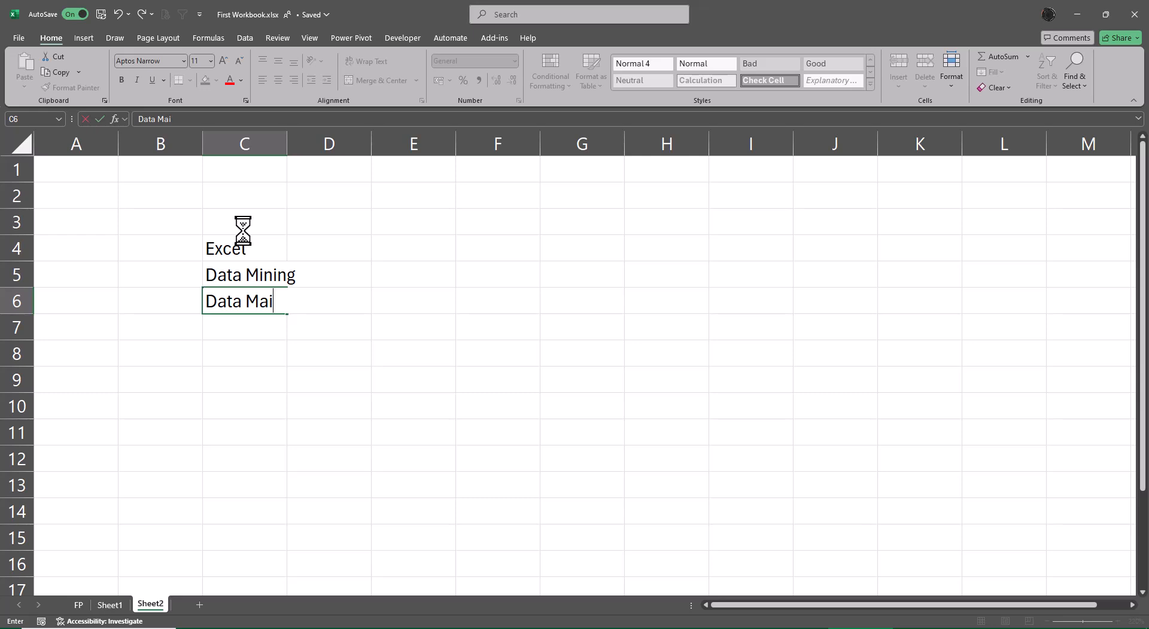
{"action": "key", "text": "BackSpace"}
{"action": "type", "text": "nipulation"}
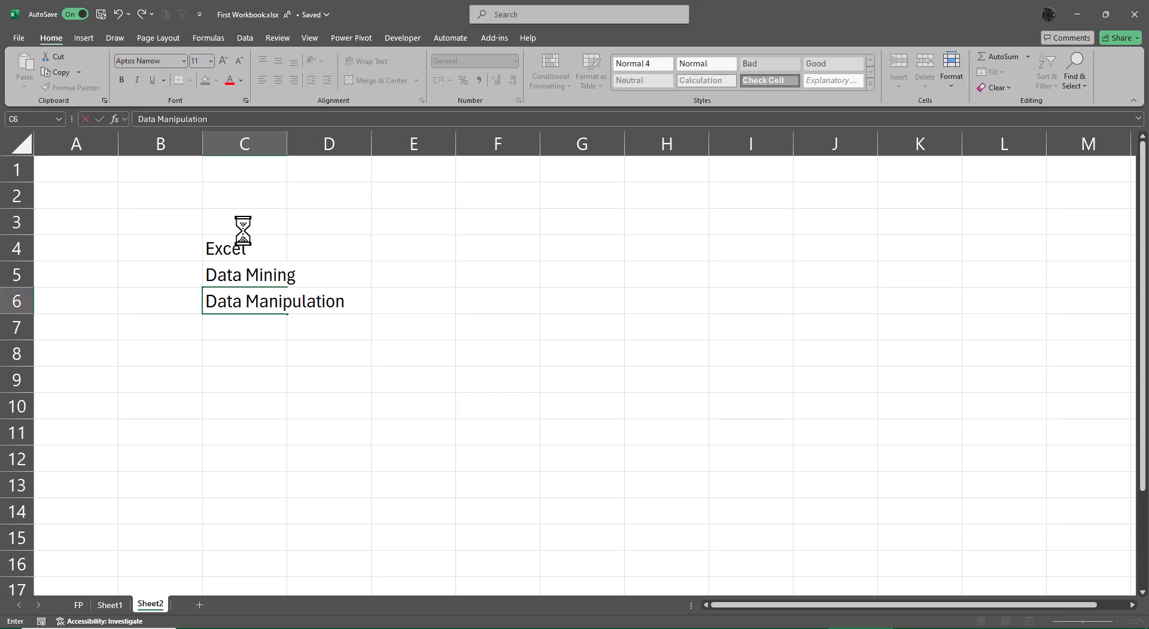
{"action": "key", "text": "Return"}
{"action": "key", "text": "Return"}
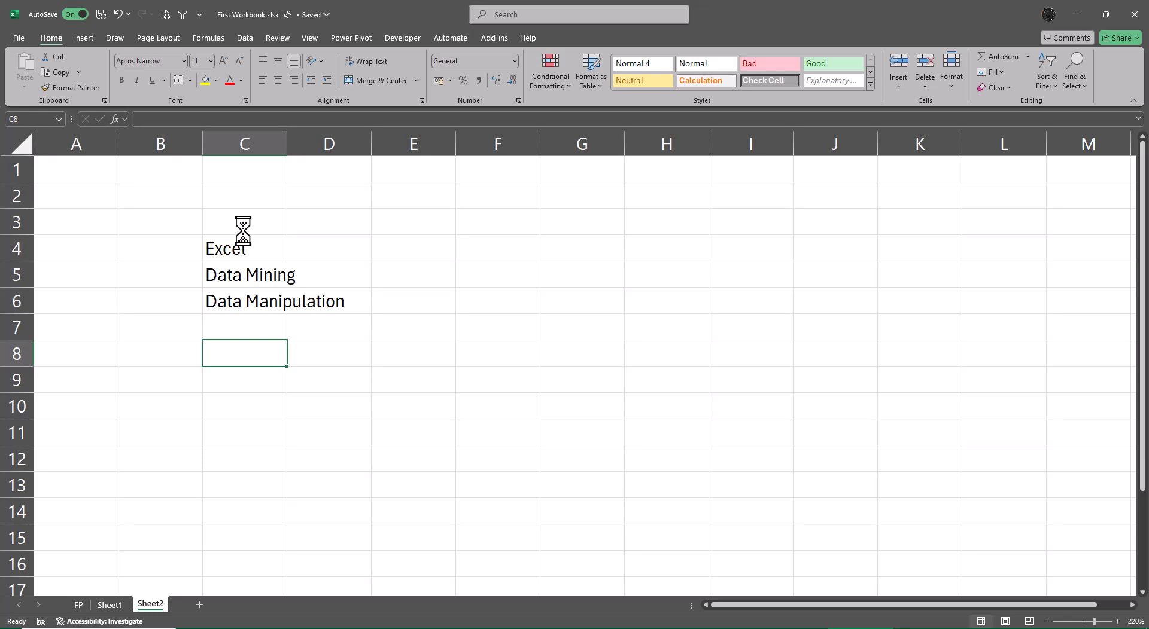
Enter Data Analytics in cell C8 and AutoFit column C's width
{"action": "type", "text": "Data"}
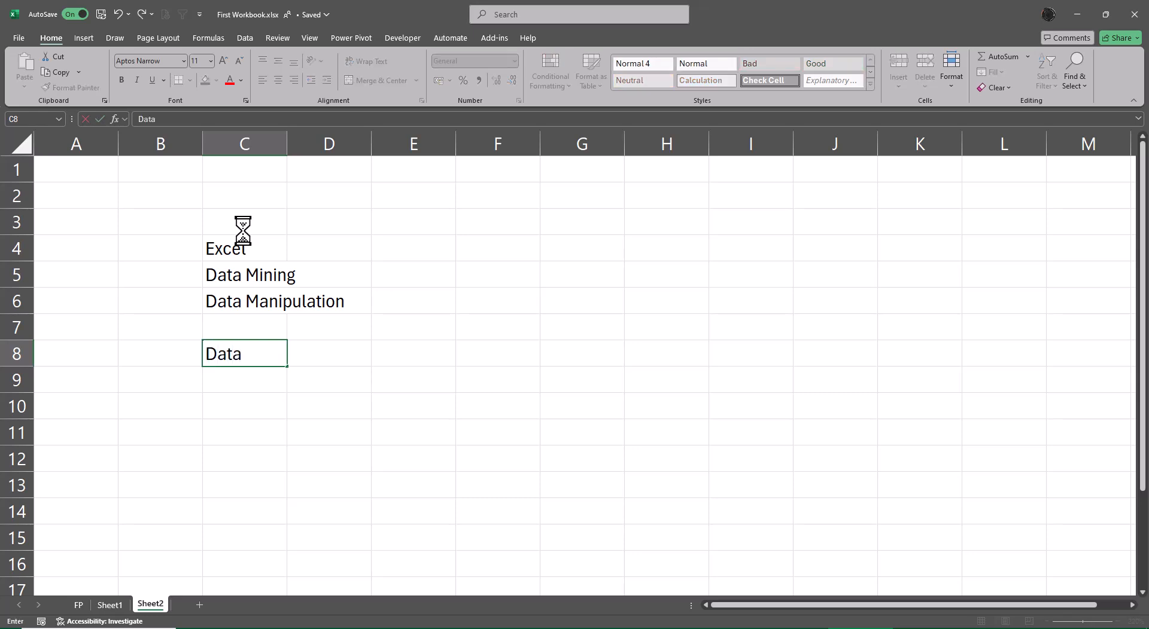
{"action": "type", "text": " Analytics"}
{"action": "key", "text": "ctrl+Return"}
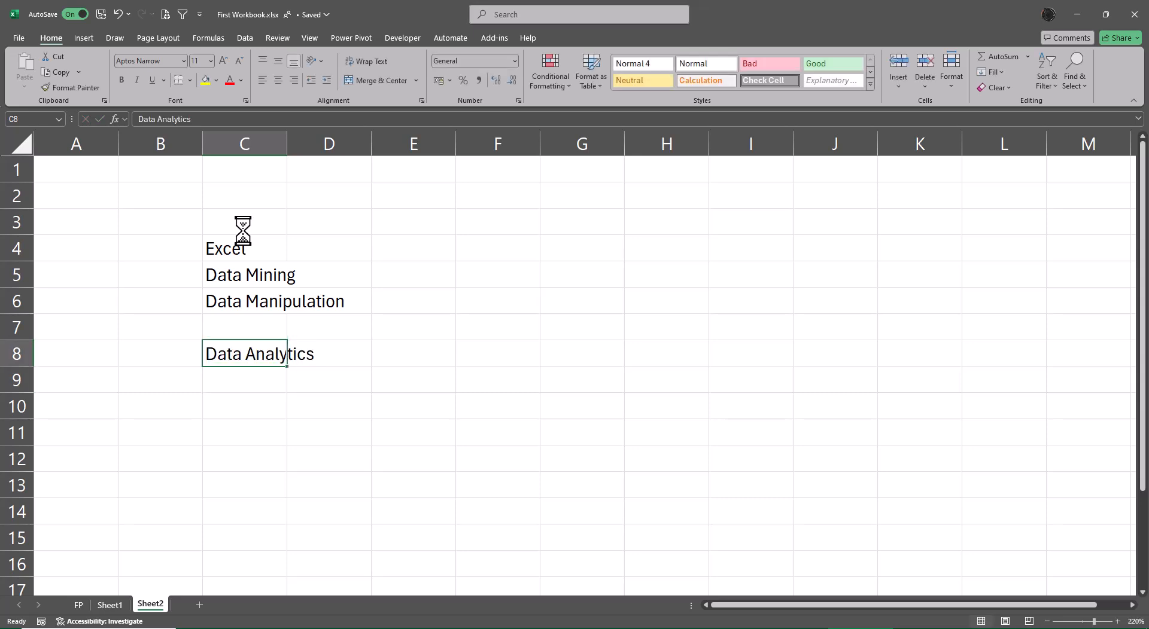
{"action": "key", "text": "alt+a"}
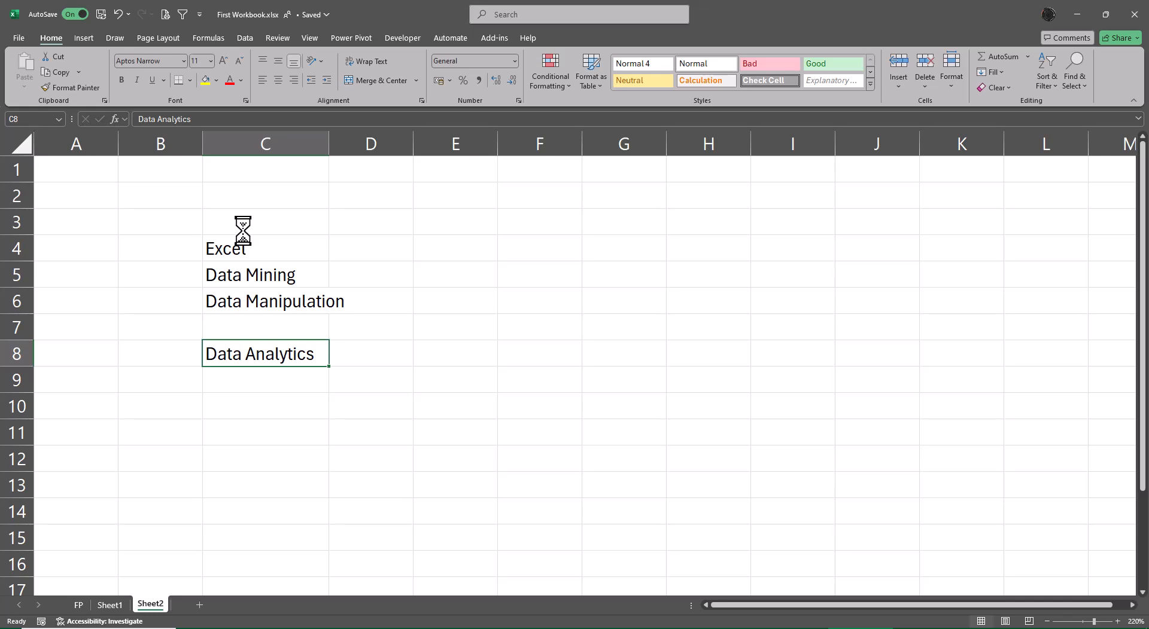
Enter Pivot Table in cell D8 and AutoFit column D's width to it
{"action": "key", "text": "Right"}
{"action": "type", "text": "Piv"}
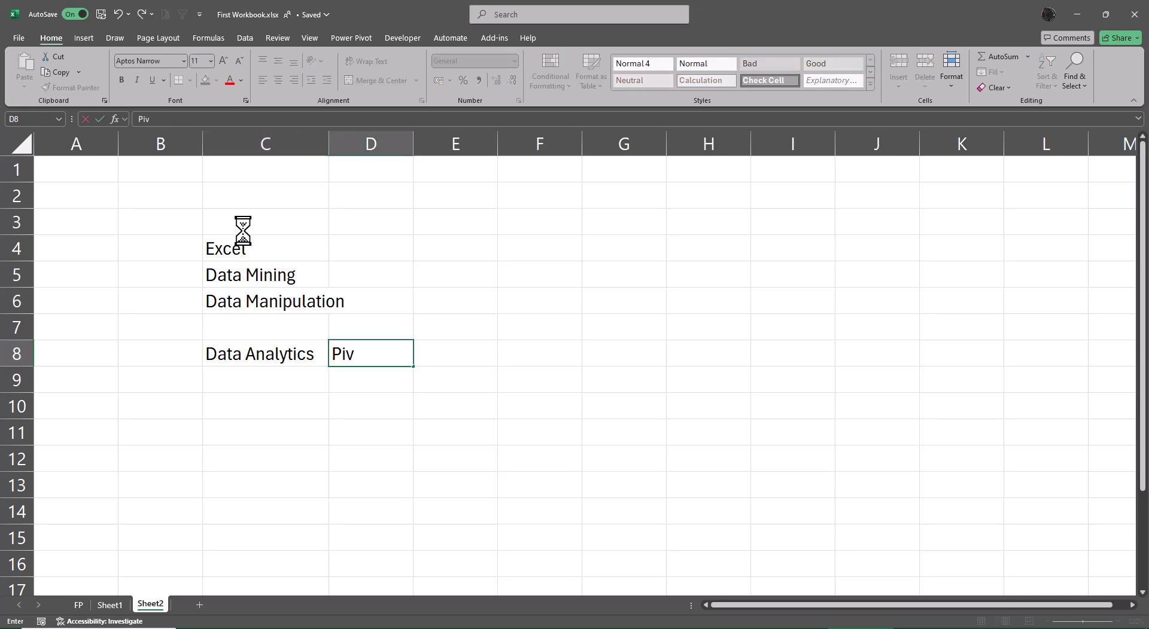
{"action": "type", "text": "ot Table"}
{"action": "key", "text": "Return"}
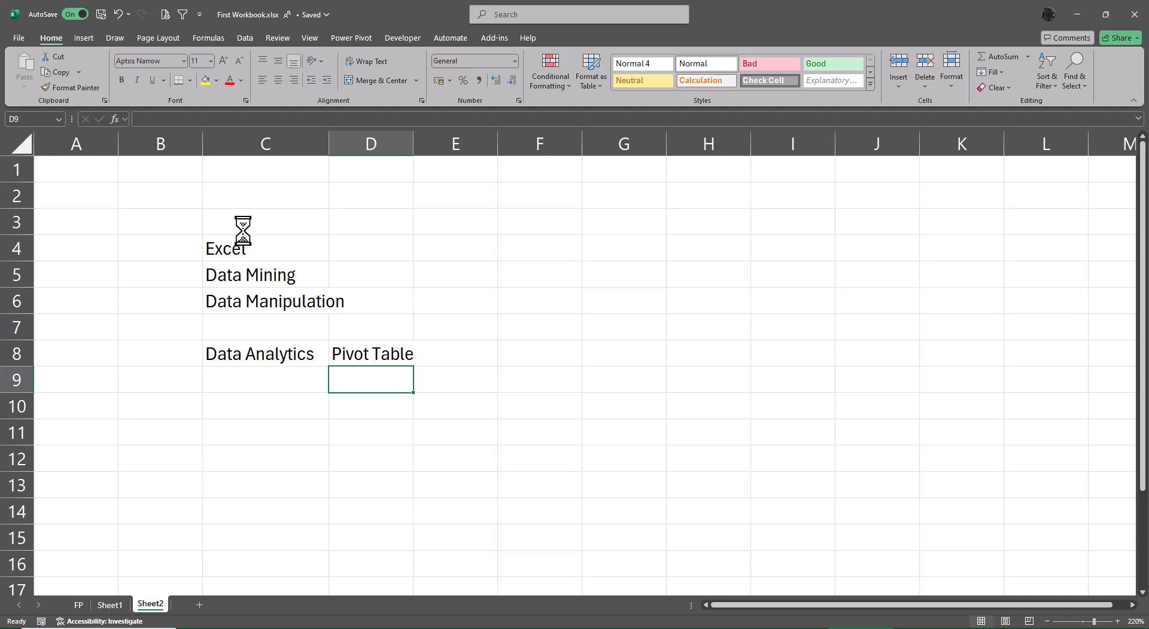
{"action": "key", "text": "Up"}
{"action": "key", "text": "alt+o"}
{"action": "key", "text": "alt+c"}
{"action": "key", "text": "alt+a"}
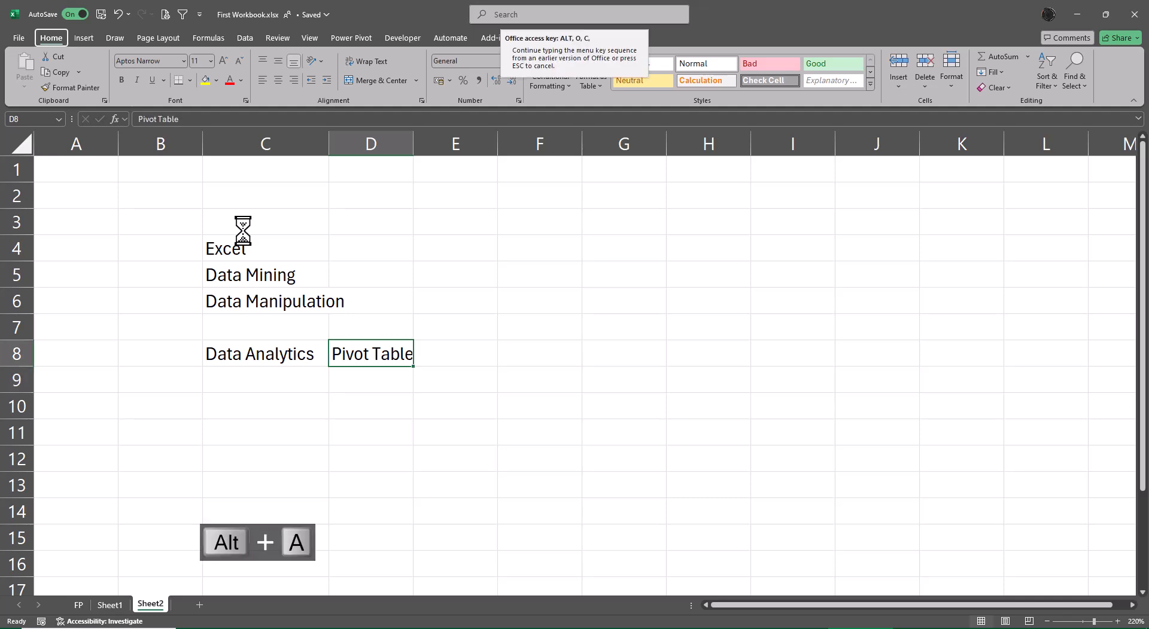
{"action": "key", "text": "Right"}
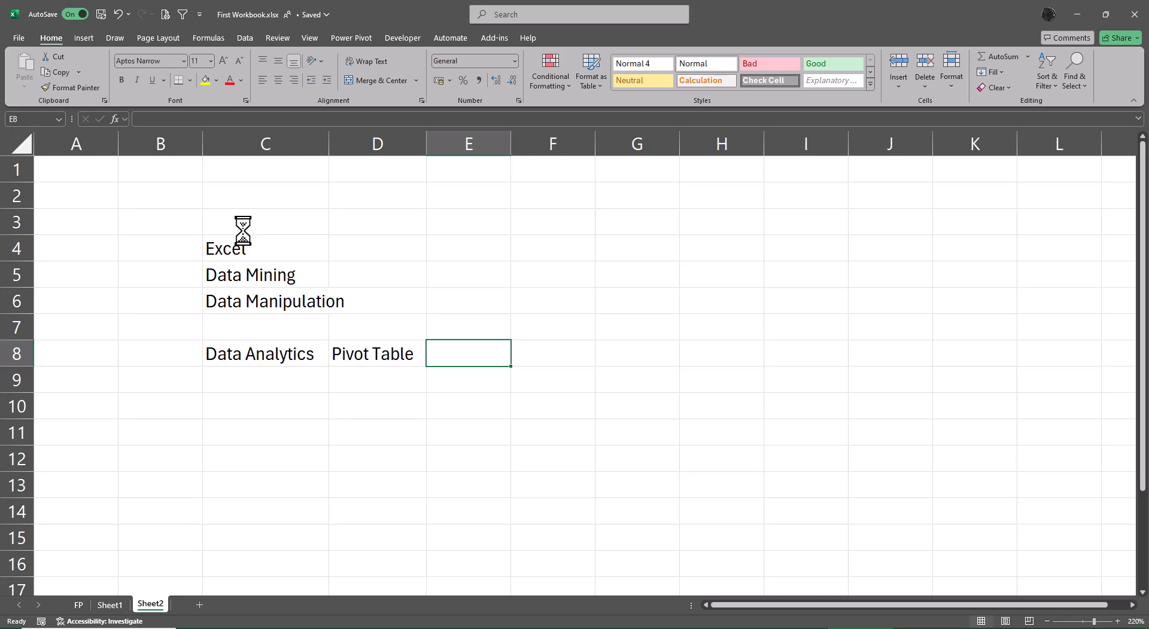
Browse the ribbon tabs and the Fill options list
{"action": "left_click", "coordinate": [82, 38]}
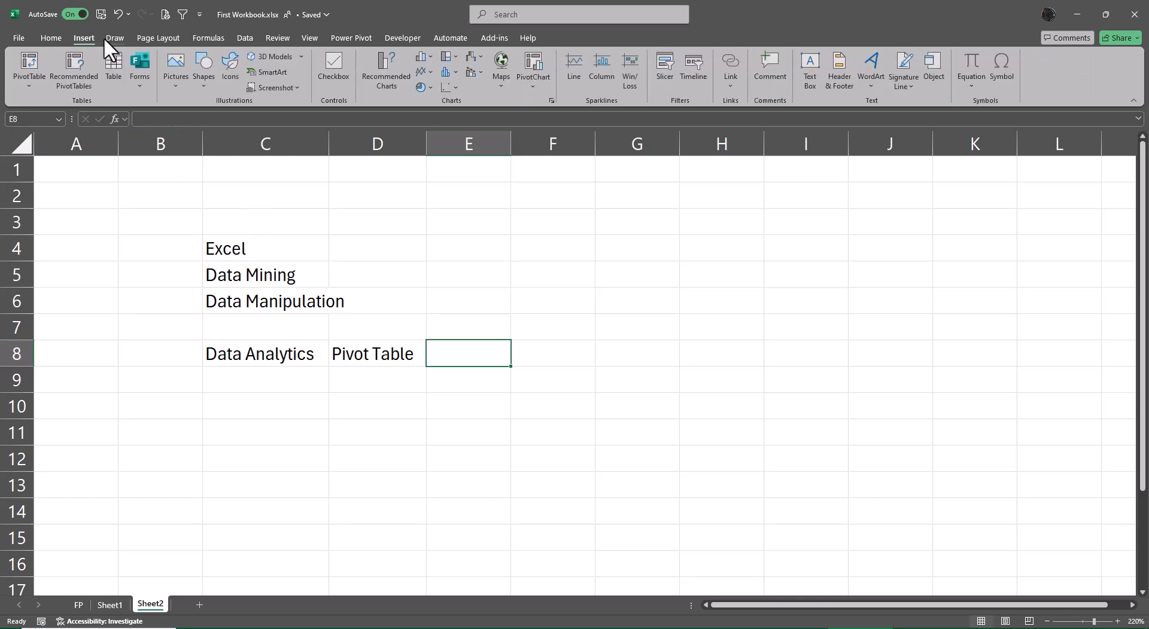
{"action": "left_click", "coordinate": [122, 37]}
{"action": "left_click", "coordinate": [160, 37]}
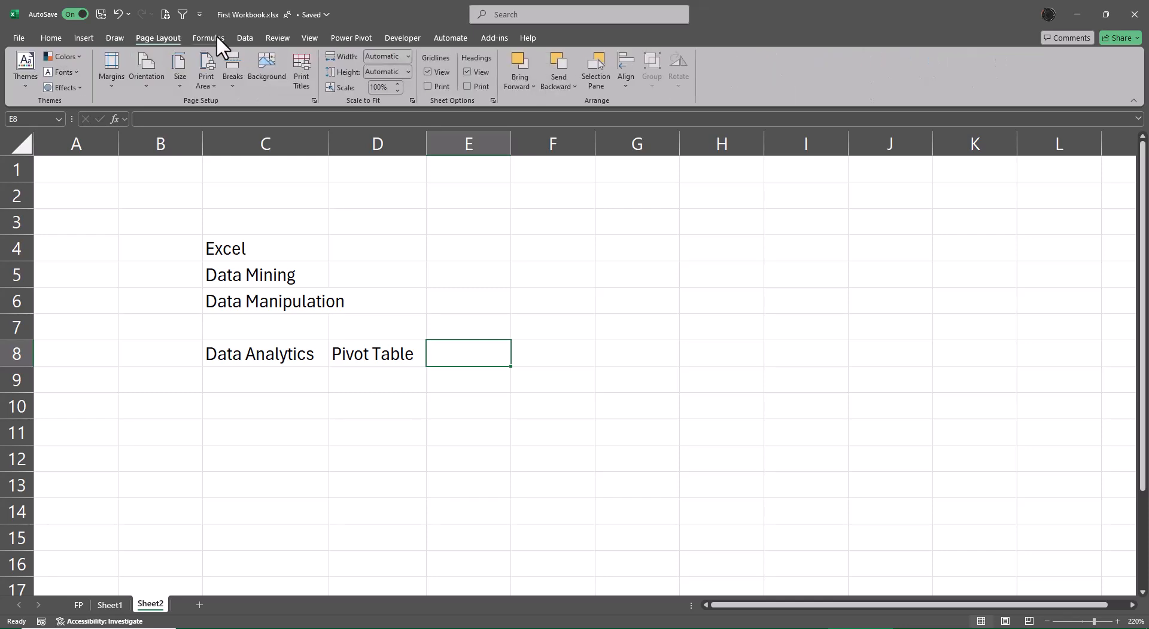
{"action": "left_click", "coordinate": [215, 37]}
{"action": "left_click", "coordinate": [245, 38]}
{"action": "left_click", "coordinate": [278, 36]}
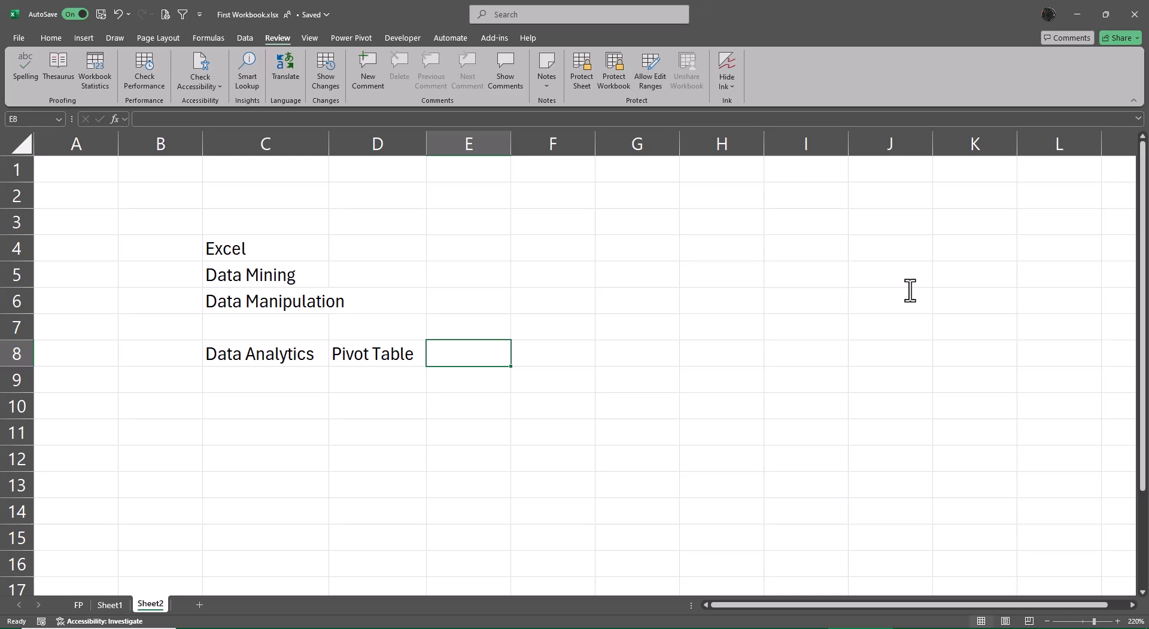
{"action": "left_click", "coordinate": [52, 37]}
{"action": "left_click", "coordinate": [84, 39]}
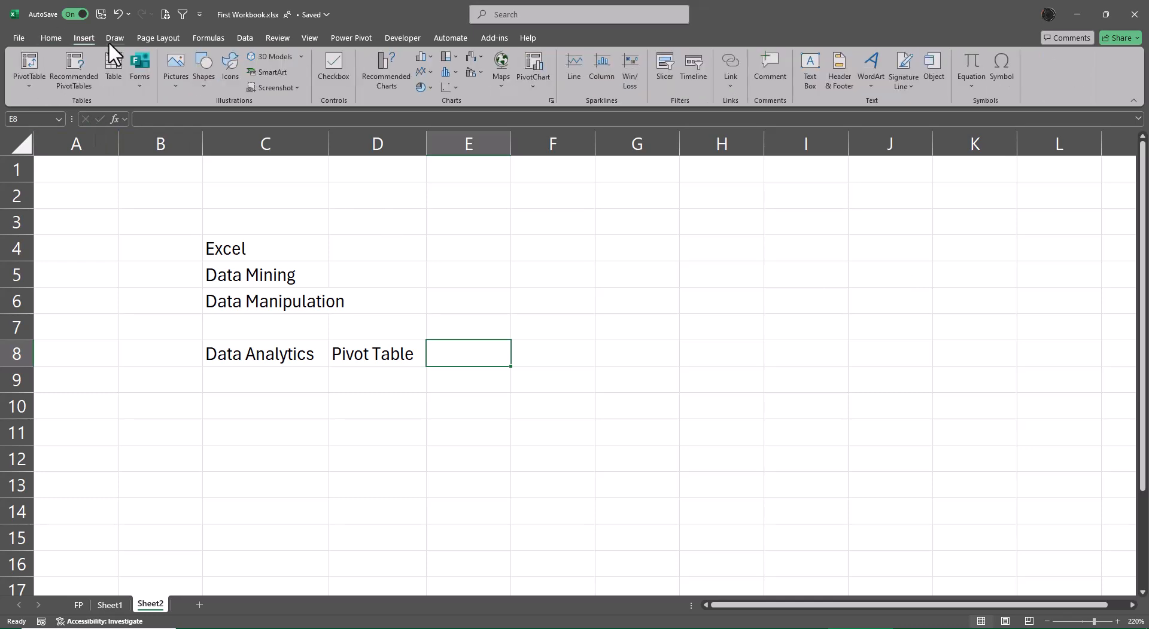
{"action": "left_click", "coordinate": [110, 38]}
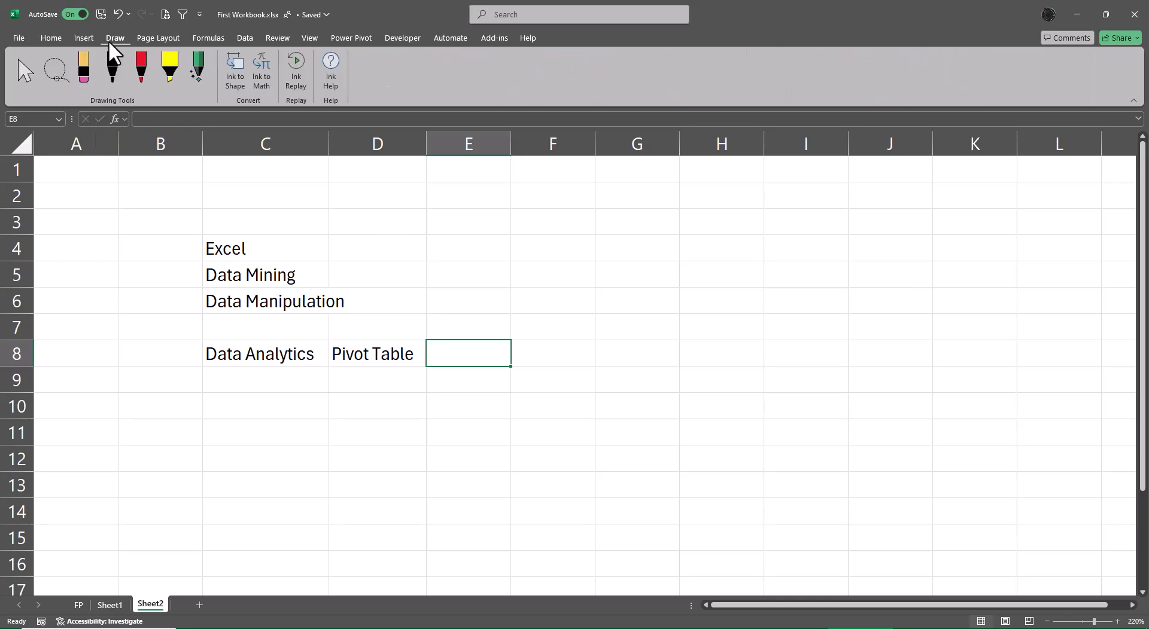
{"action": "left_click", "coordinate": [52, 39]}
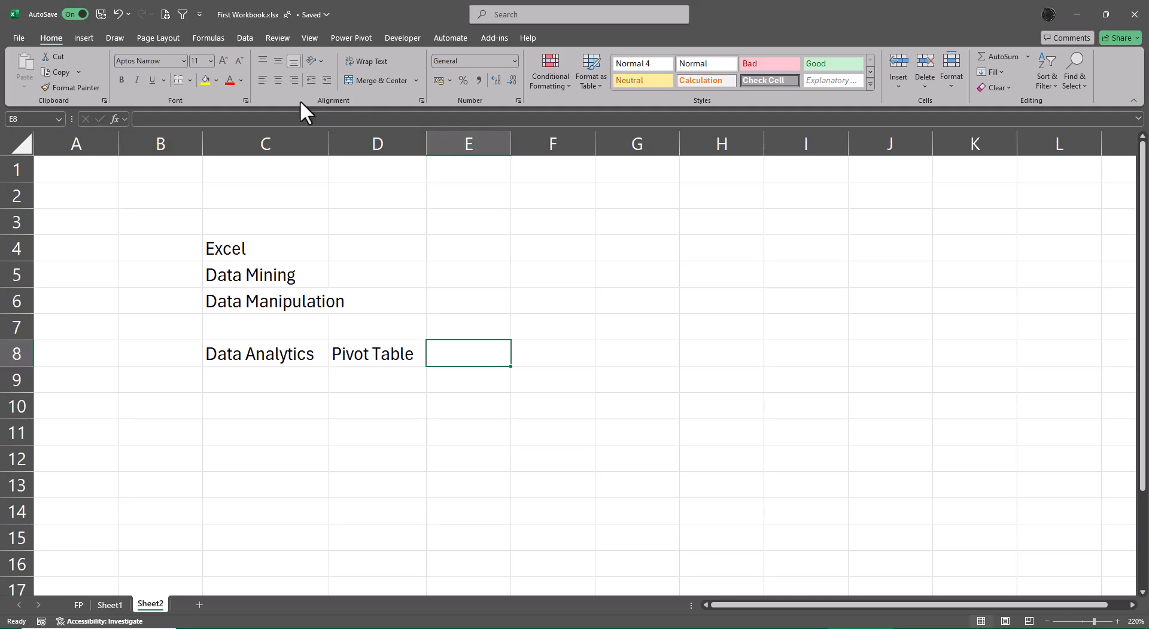
{"action": "left_click", "coordinate": [253, 37]}
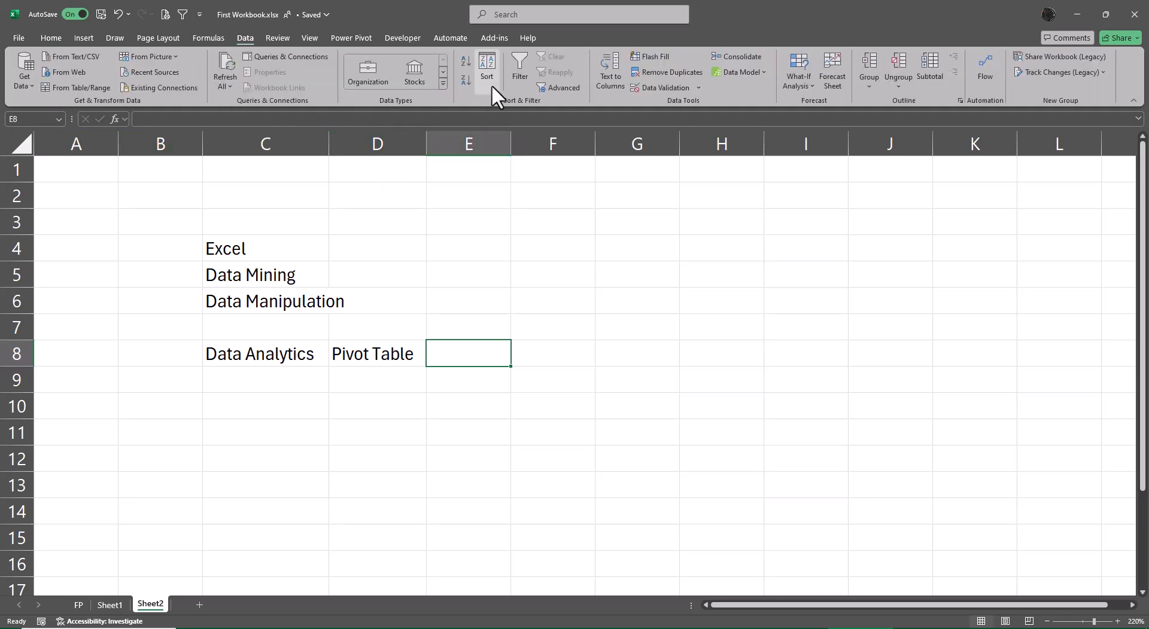
{"action": "left_click", "coordinate": [43, 35]}
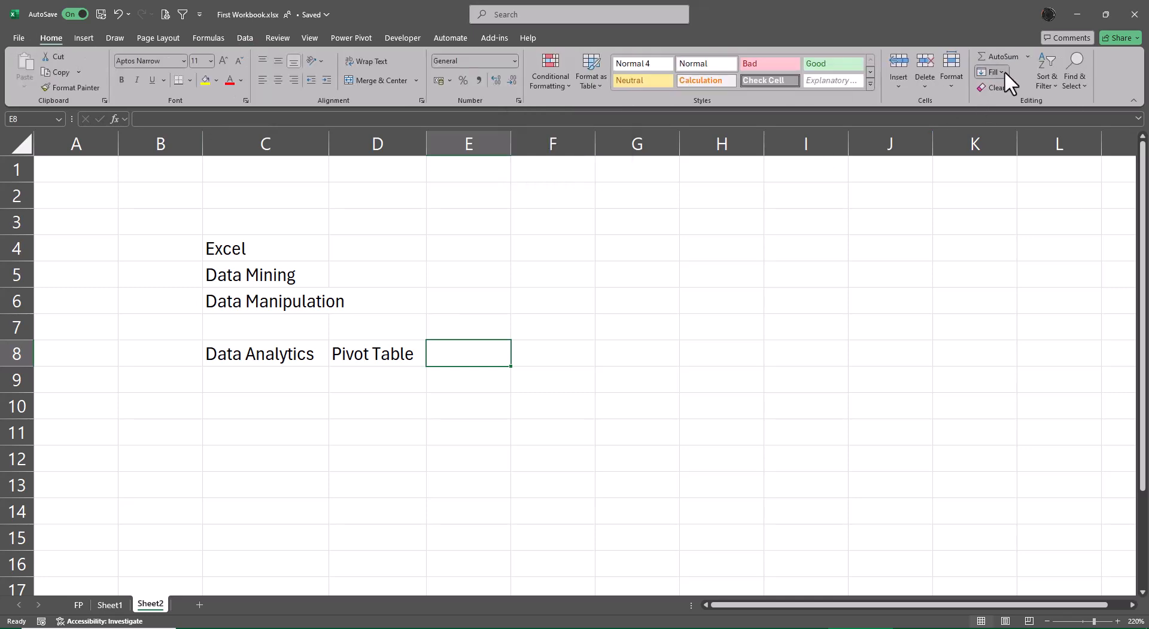
{"action": "left_click", "coordinate": [1000, 72]}
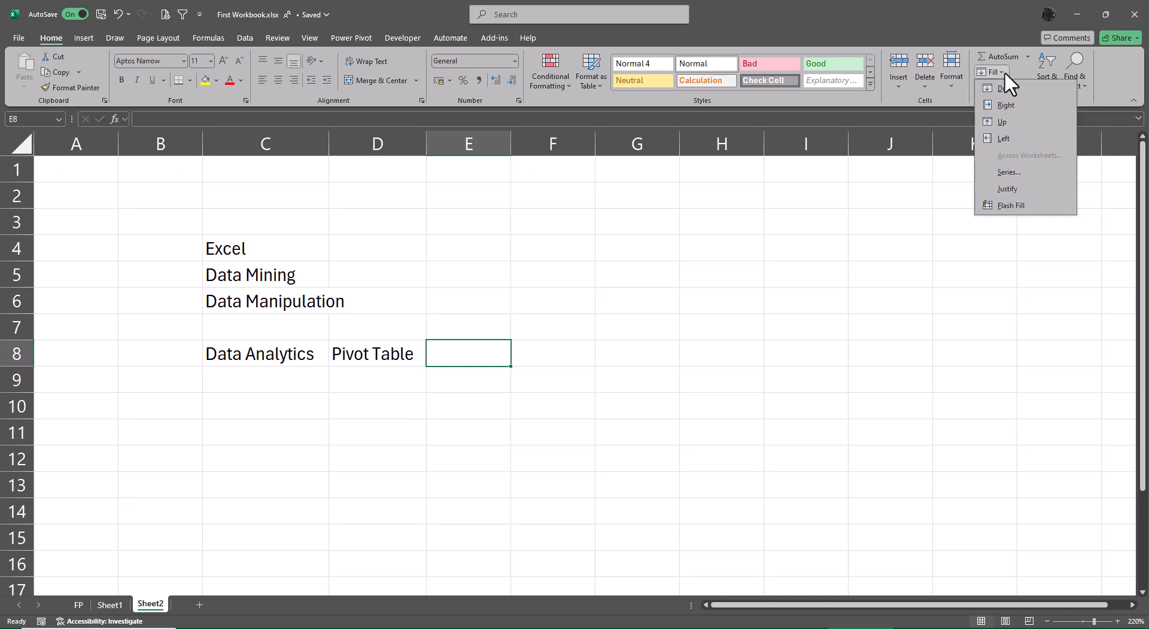
{"action": "left_click", "coordinate": [1113, 66]}
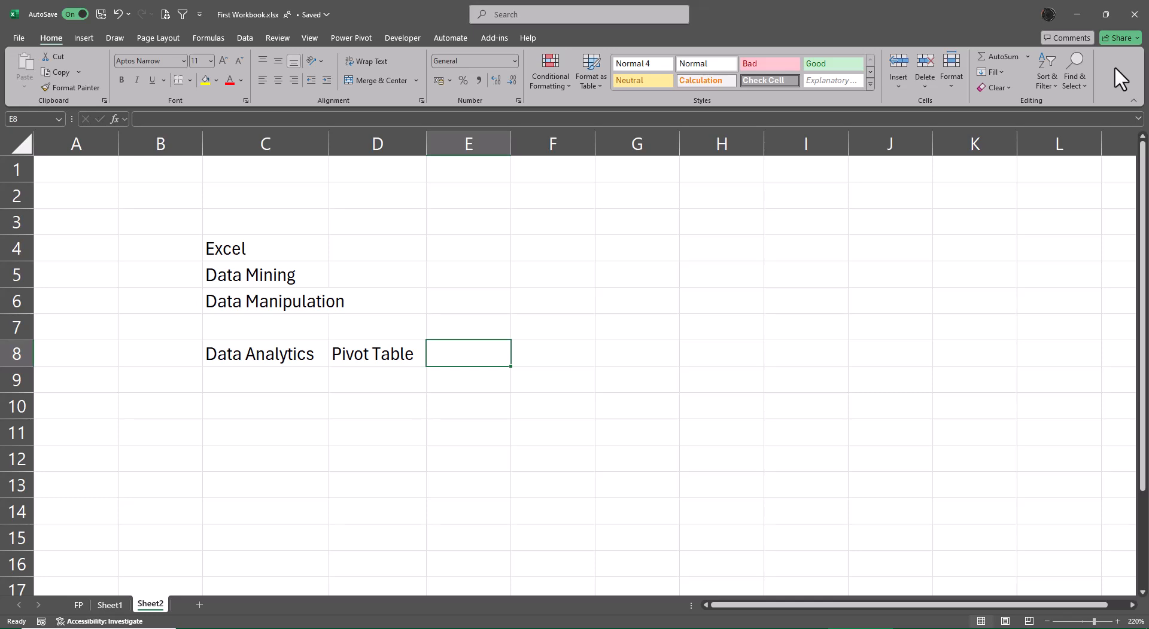
Move the Quick Access Toolbar below the ribbon
{"action": "key", "text": "ctrl+Page_Up"}
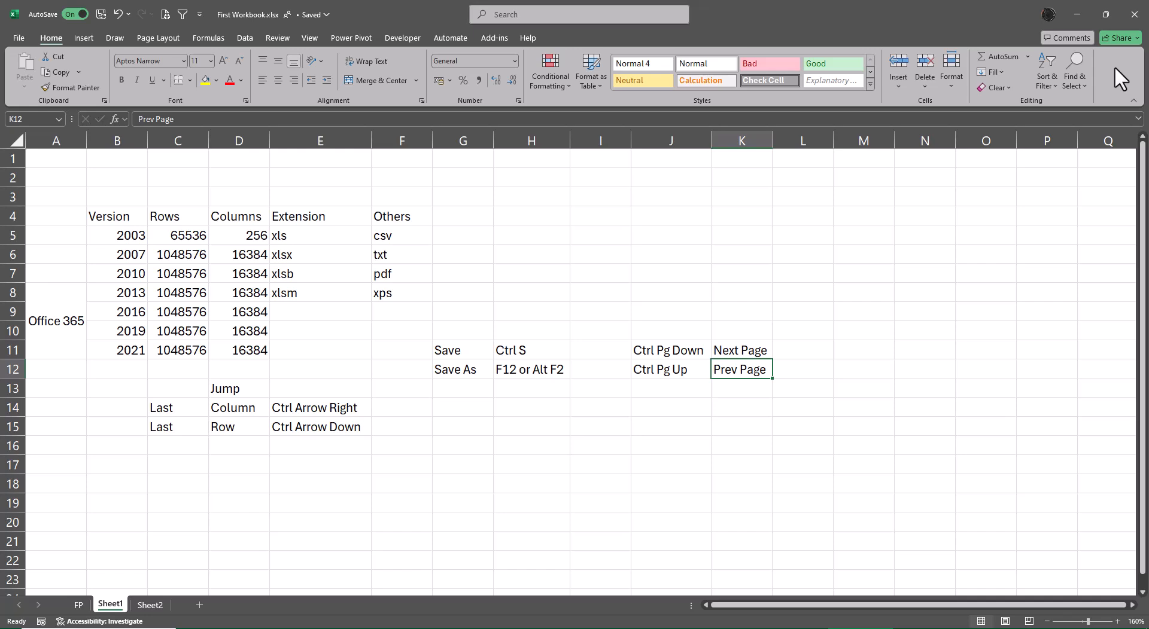
{"action": "key", "text": "ctrl+Page_Down"}
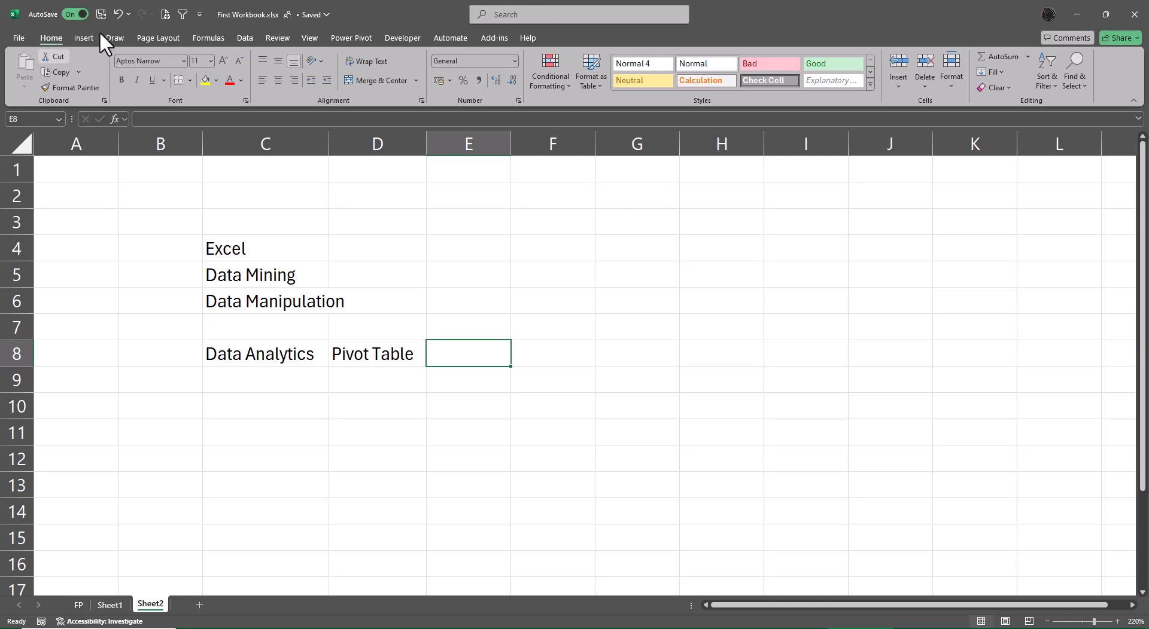
{"action": "left_click", "coordinate": [199, 14]}
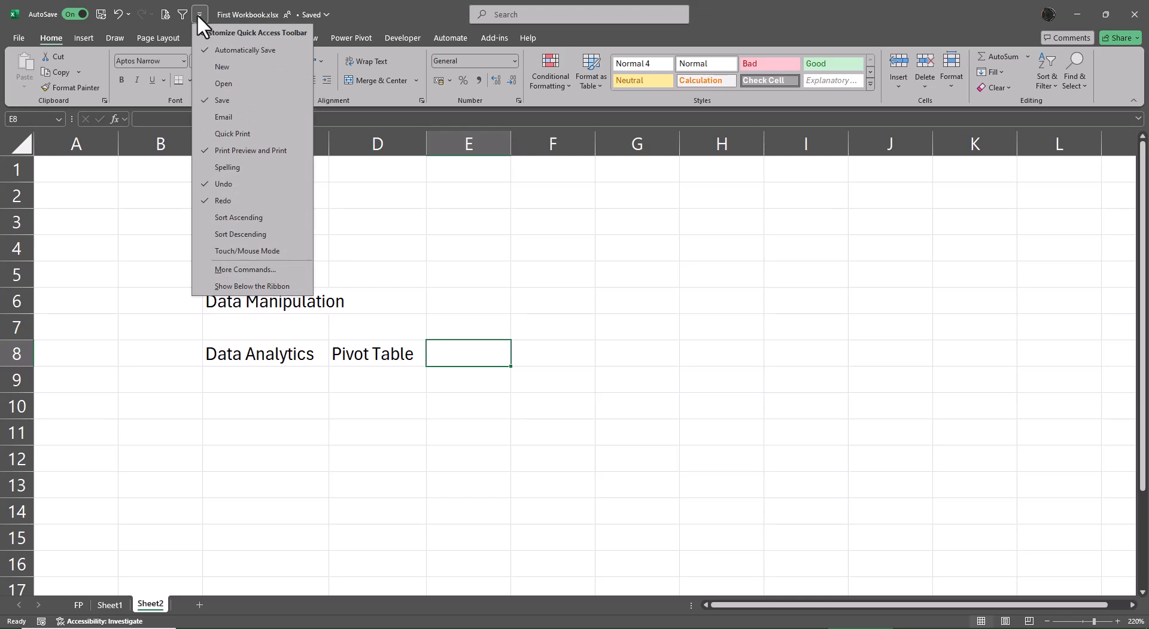
{"action": "left_click", "coordinate": [250, 287]}
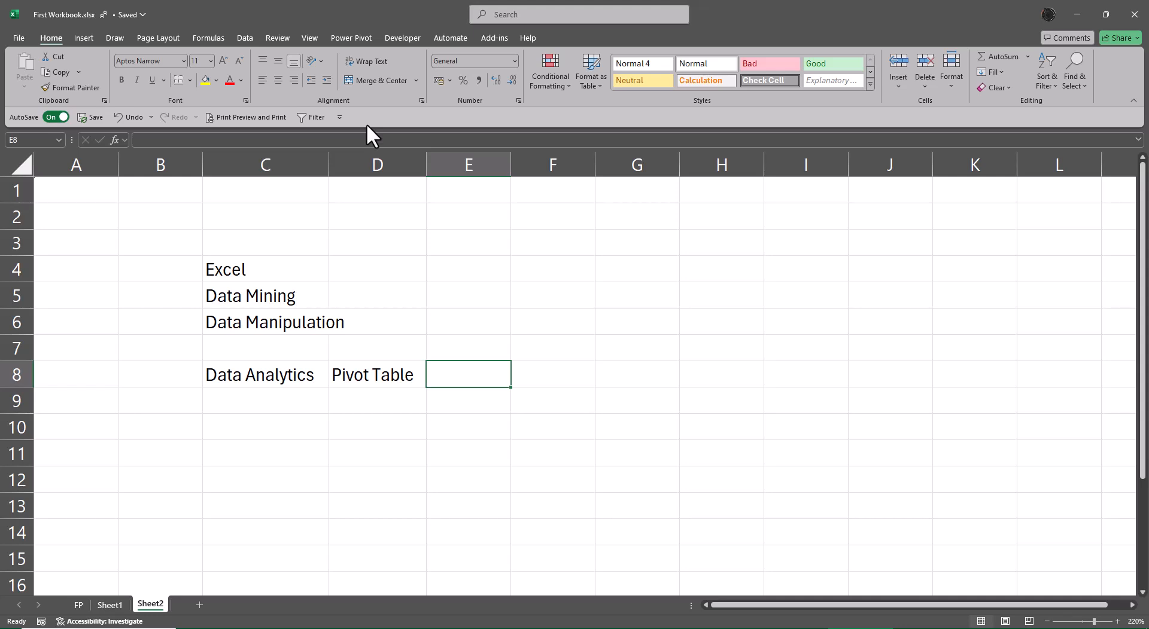
Enter Excel Option in cell H4 of Sheet1
{"action": "left_click", "coordinate": [681, 401]}
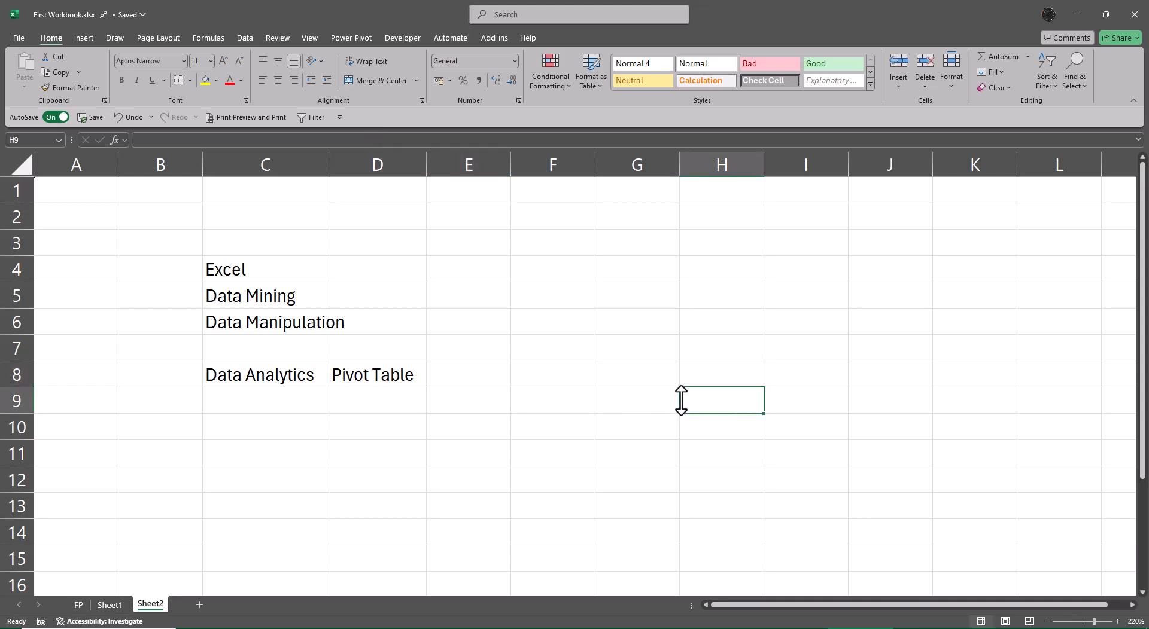
{"action": "left_click", "coordinate": [111, 605]}
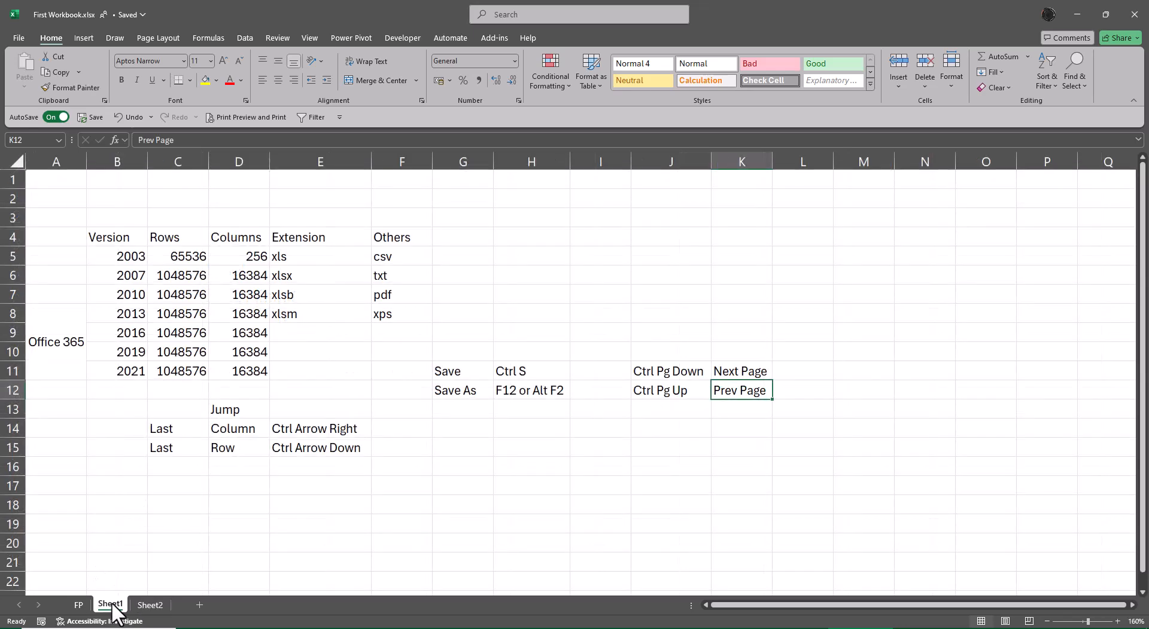
{"action": "left_click", "coordinate": [533, 242]}
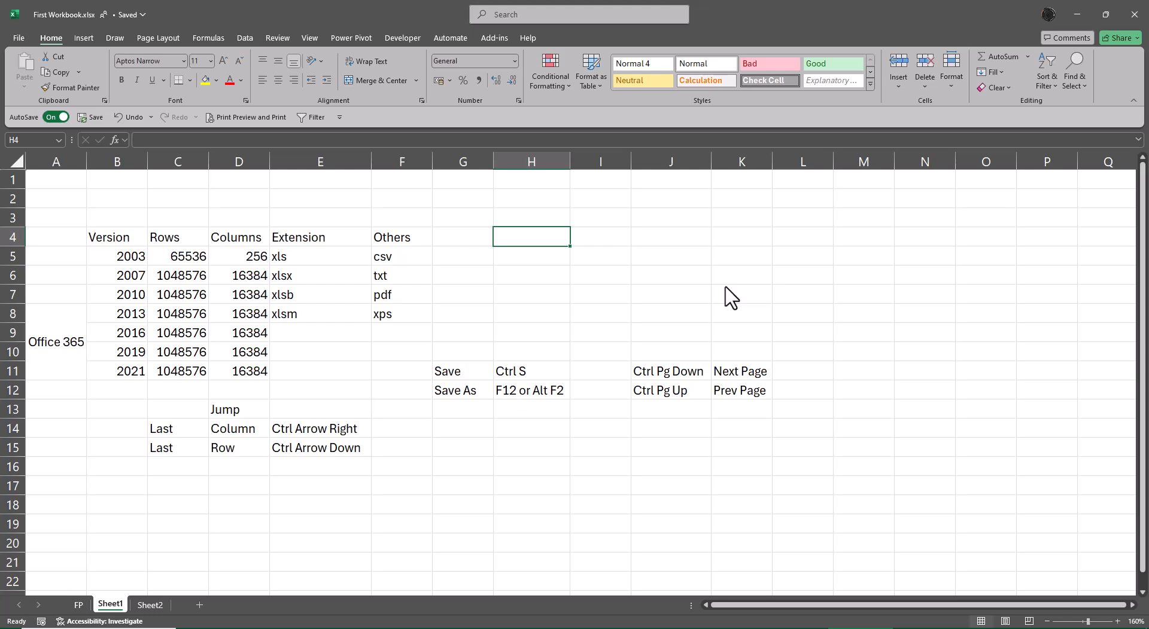
{"action": "type", "text": "Excel"}
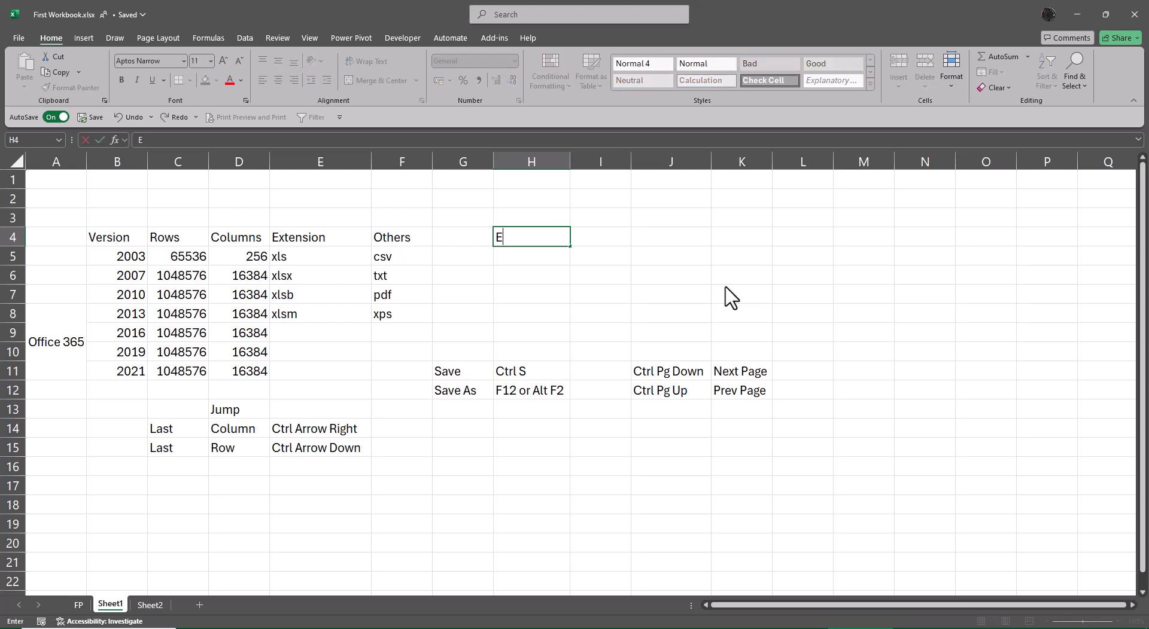
{"action": "type", "text": "Option"}
{"action": "key", "text": "Return"}
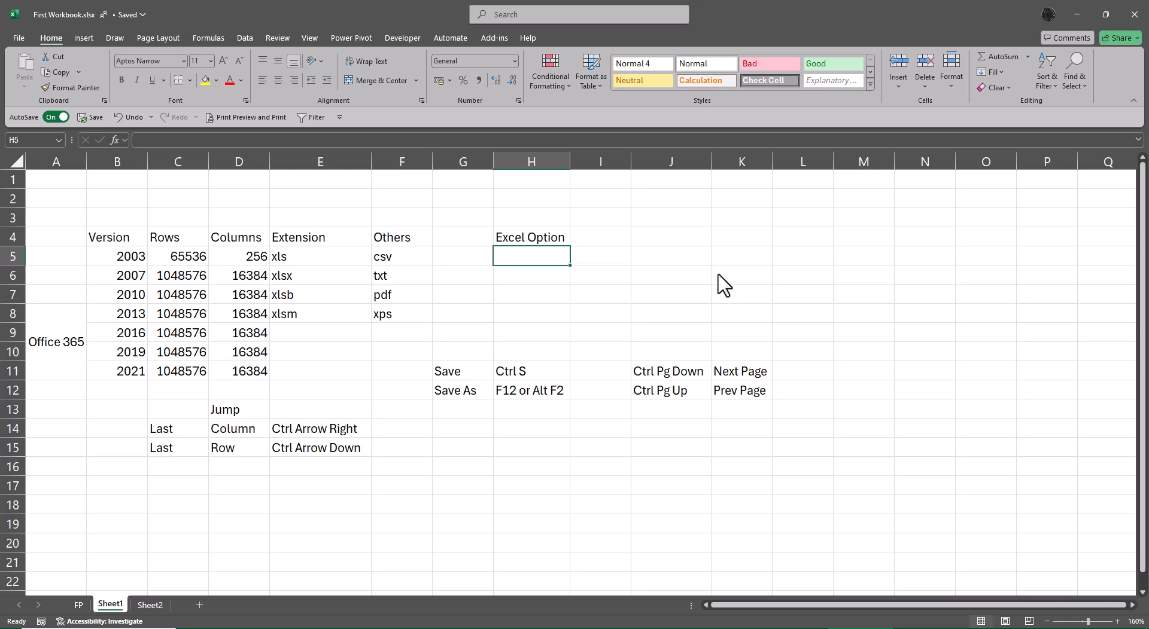
Turn on the R1C1 reference style in the Excel Options formulas settings
{"action": "left_click", "coordinate": [20, 38]}
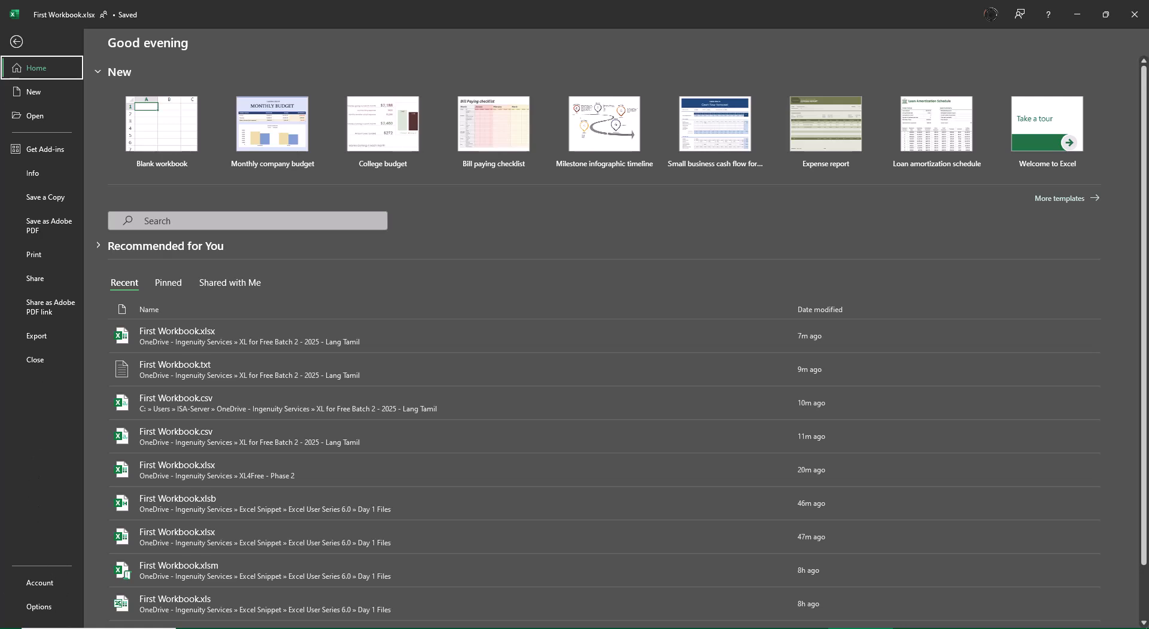
{"action": "left_click", "coordinate": [37, 608]}
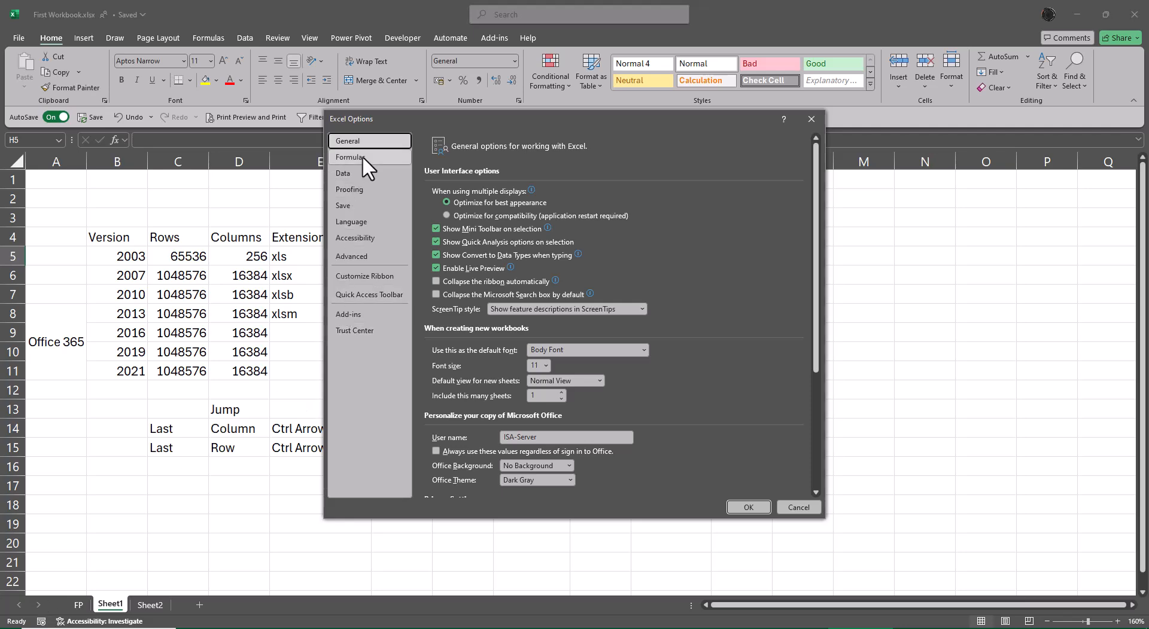
{"action": "left_click", "coordinate": [362, 156]}
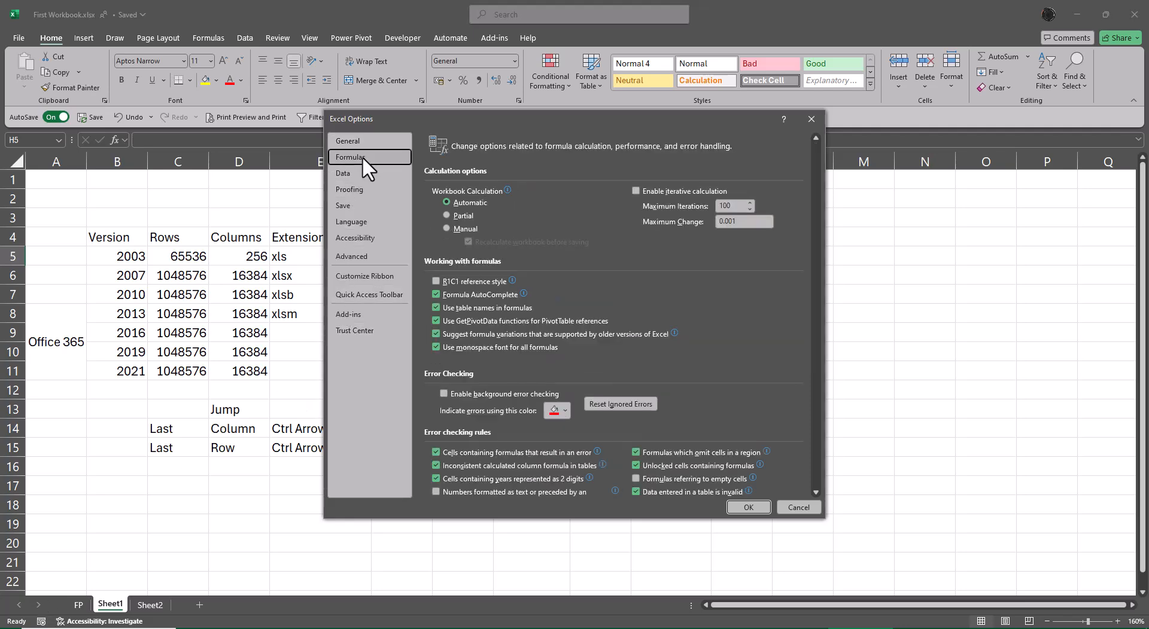
{"action": "left_click", "coordinate": [434, 281]}
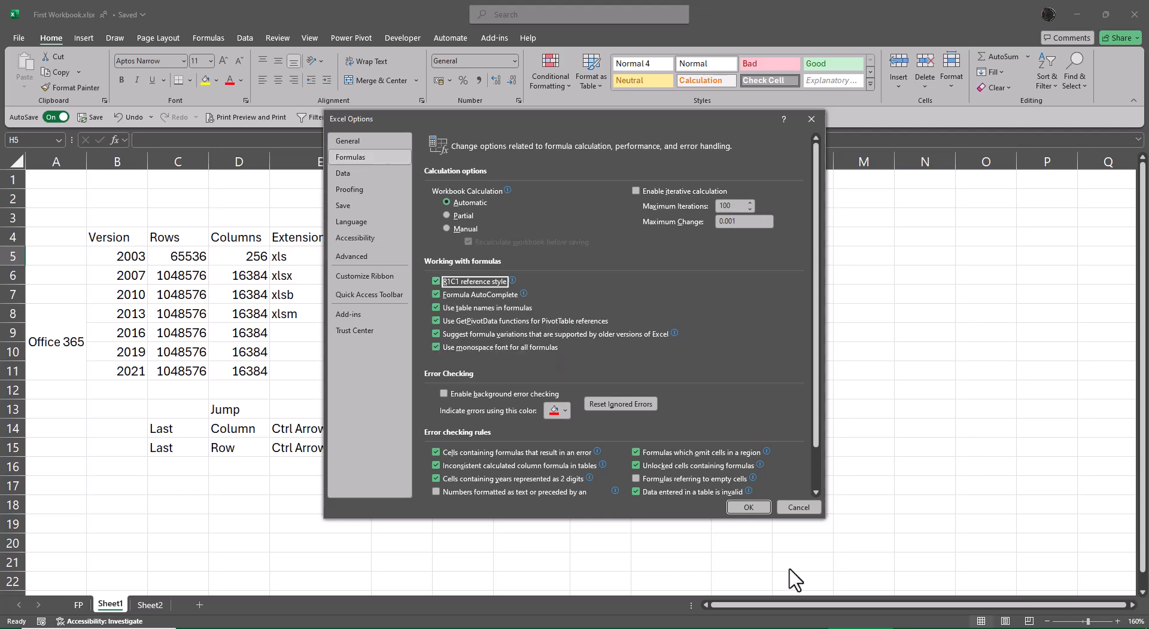
{"action": "left_click", "coordinate": [745, 507]}
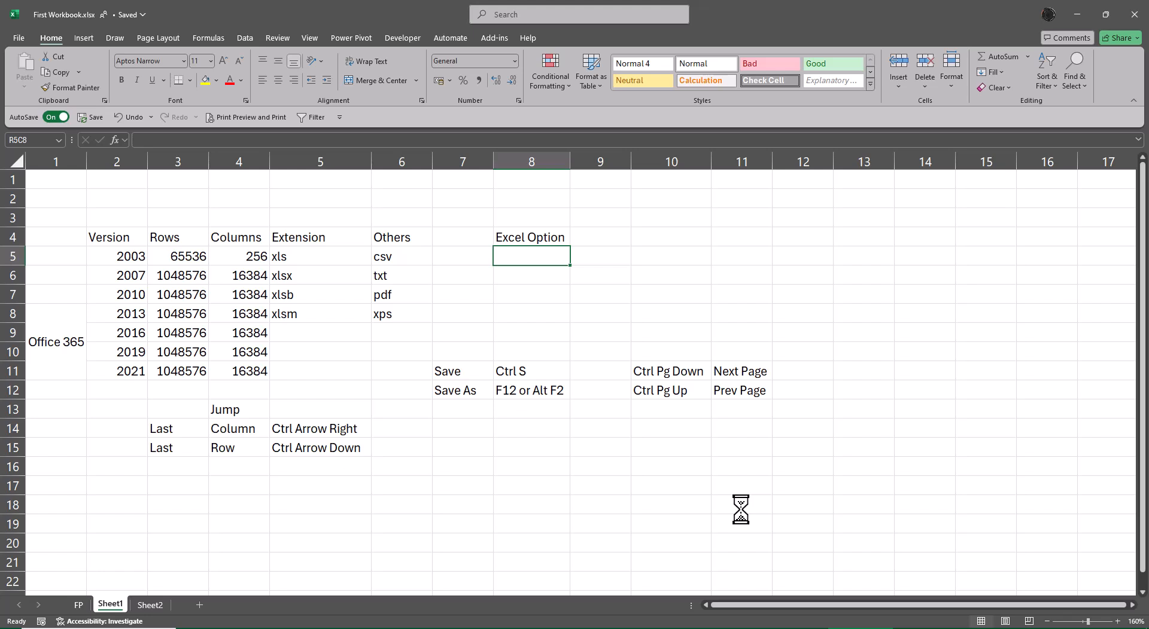
Jump to the last column and last row of the sheet and back to the first cell
{"action": "key", "text": "ctrl+Right"}
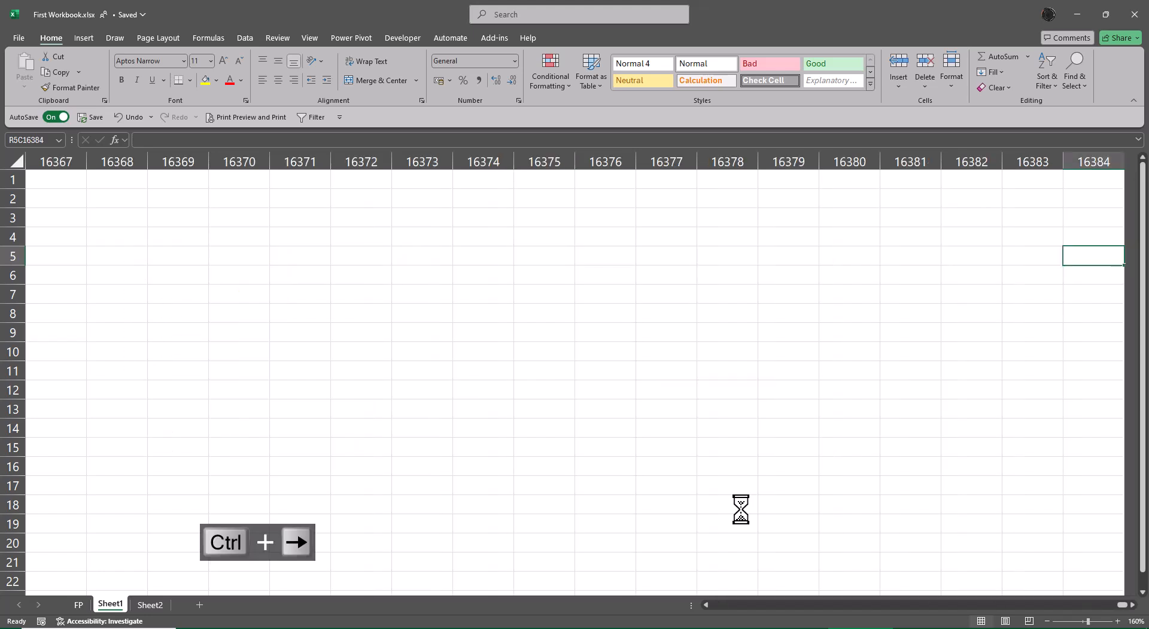
{"action": "key", "text": "ctrl+Down"}
{"action": "key", "text": "ctrl+Left"}
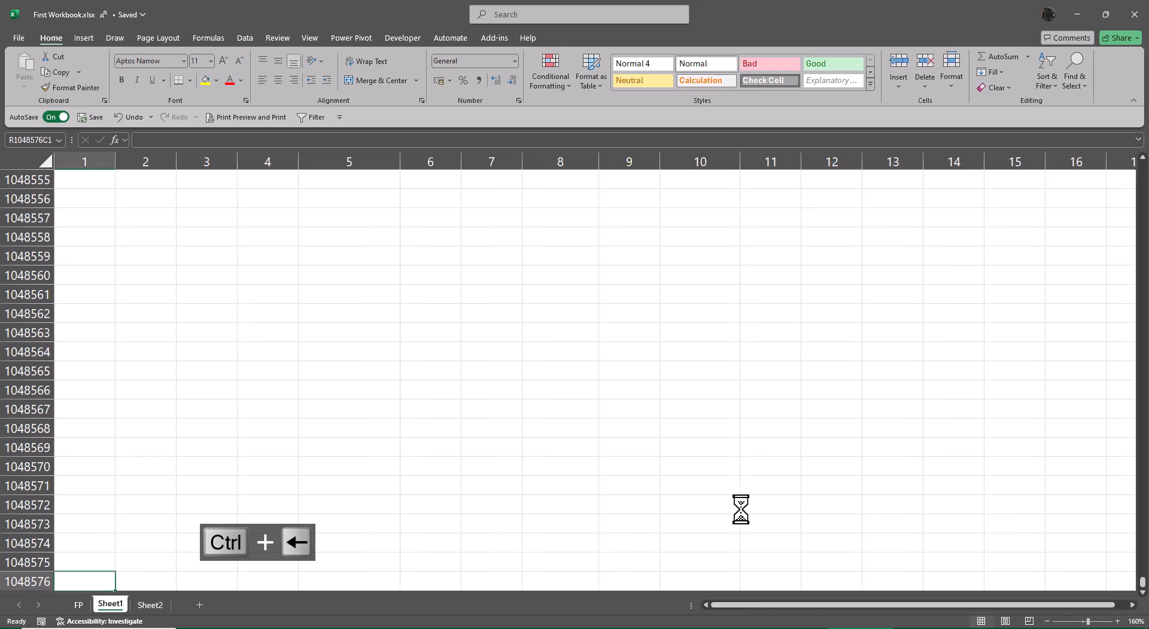
{"action": "key", "text": "ctrl+Up"}
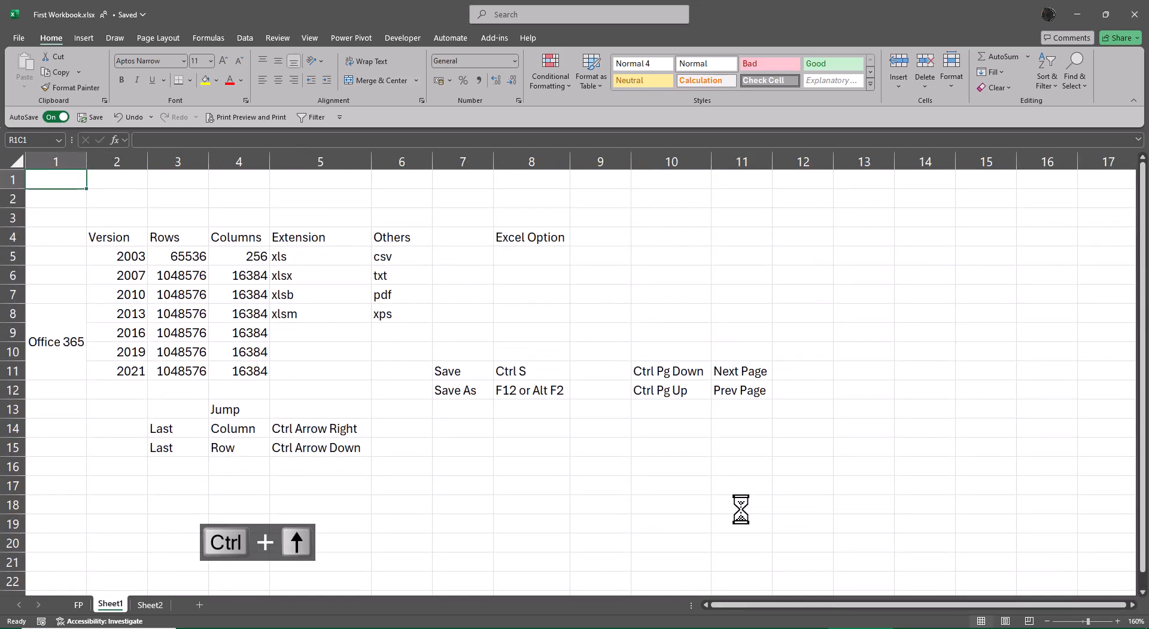
{"action": "key", "text": "ctrl+Left"}
{"action": "key", "text": "ctrl+Down"}
{"action": "key", "text": "ctrl+Down"}
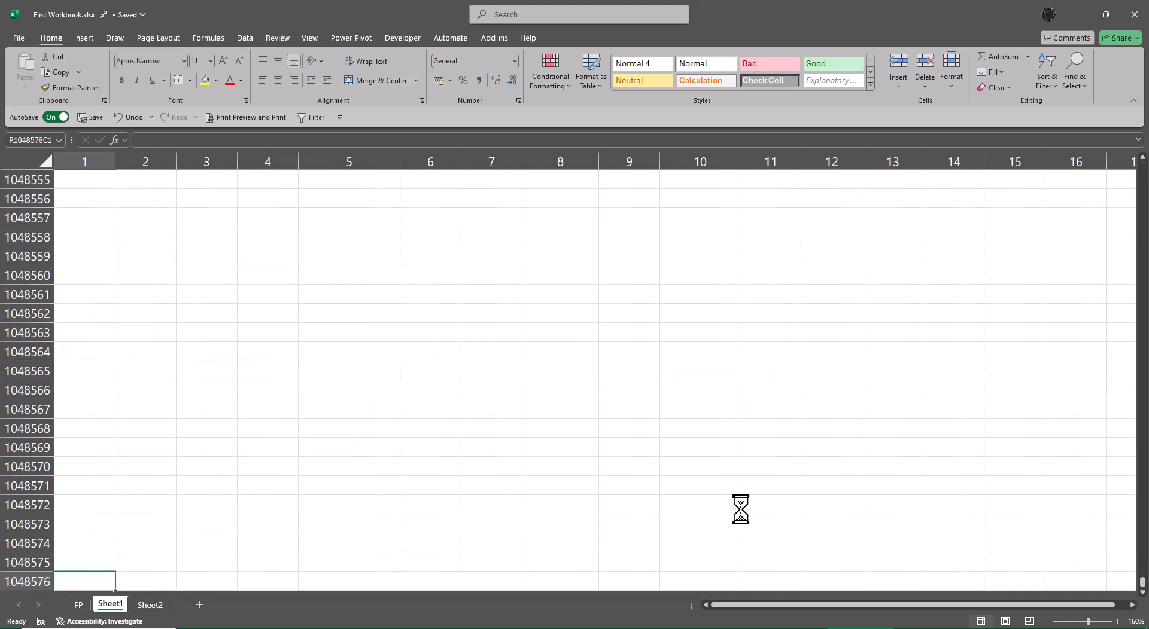
{"action": "key", "text": "ctrl+Right"}
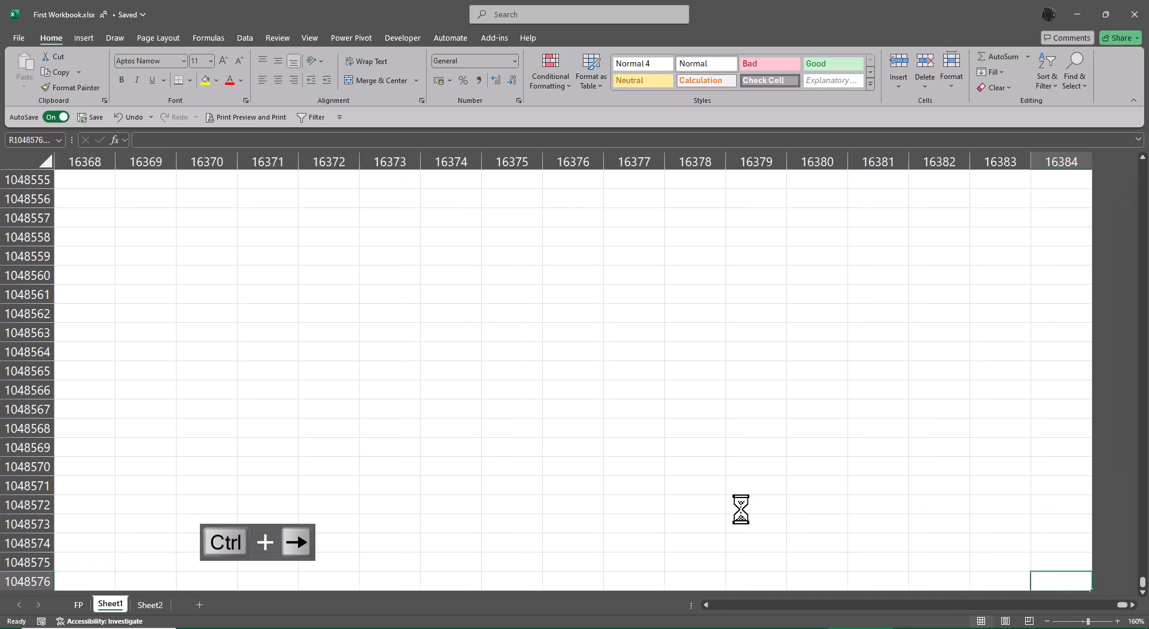
{"action": "key", "text": "ctrl+Up"}
{"action": "key", "text": "ctrl+Left"}
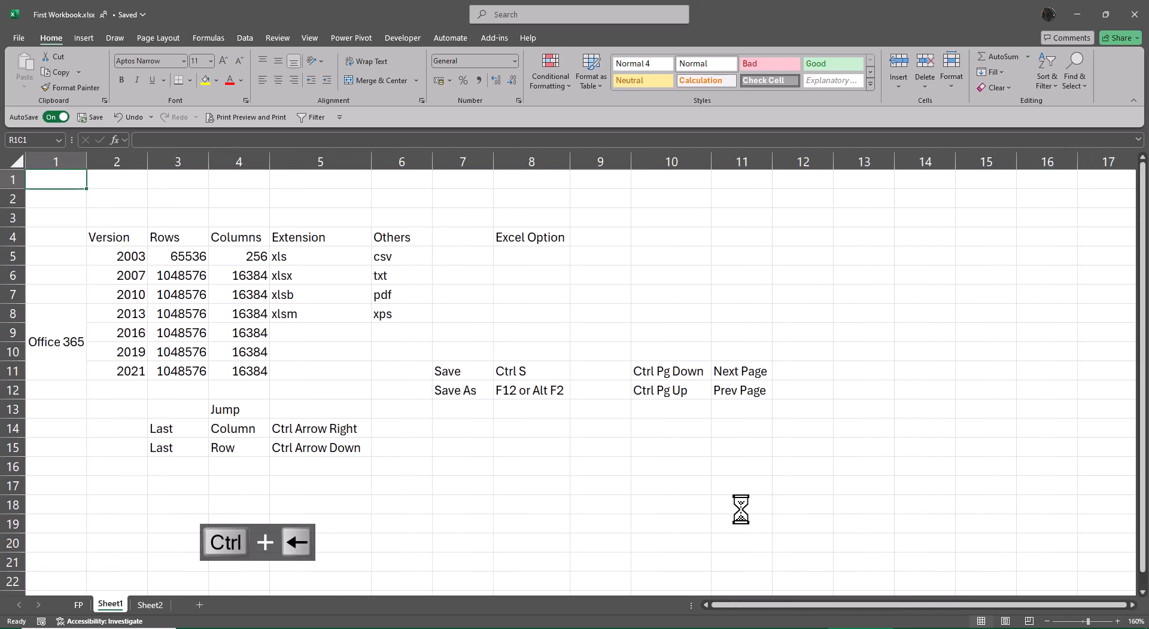
{"action": "key", "text": "Down"}
{"action": "key", "text": "Down"}
{"action": "key", "text": "Down"}
{"action": "key", "text": "Down"}
{"action": "key", "text": "Right"}
{"action": "key", "text": "Right"}
{"action": "key", "text": "Right"}
{"action": "key", "text": "Right"}
{"action": "key", "text": "Right"}
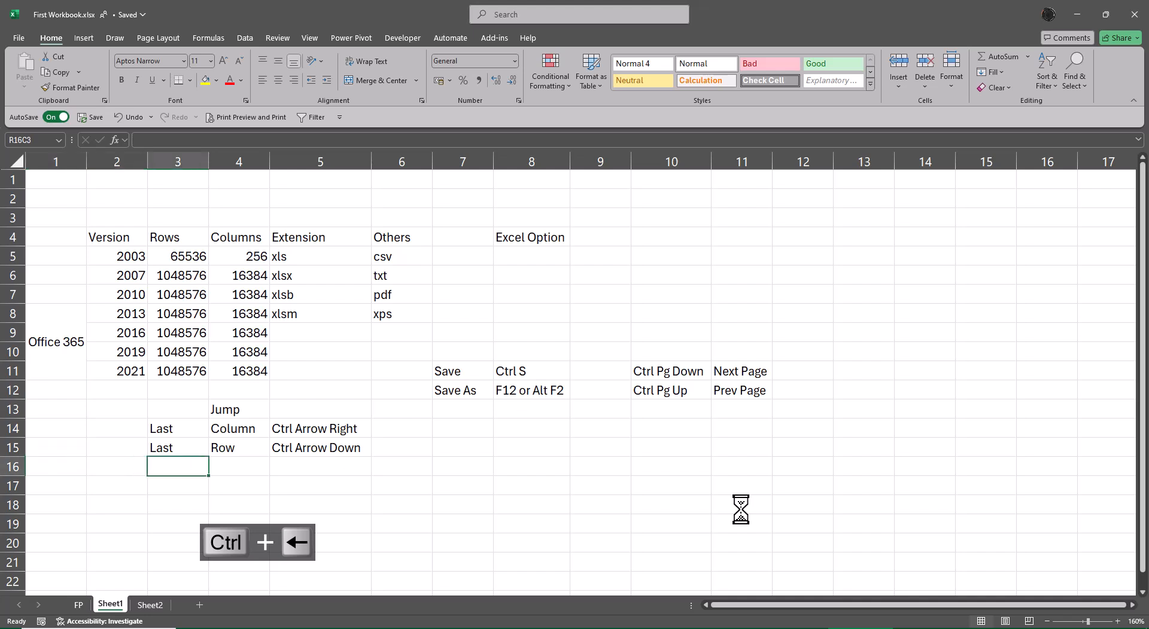
{"action": "key", "text": "Right"}
{"action": "key", "text": "Right"}
{"action": "key", "text": "Right"}
{"action": "key", "text": "Right"}
{"action": "key", "text": "Right"}
{"action": "key", "text": "Right"}
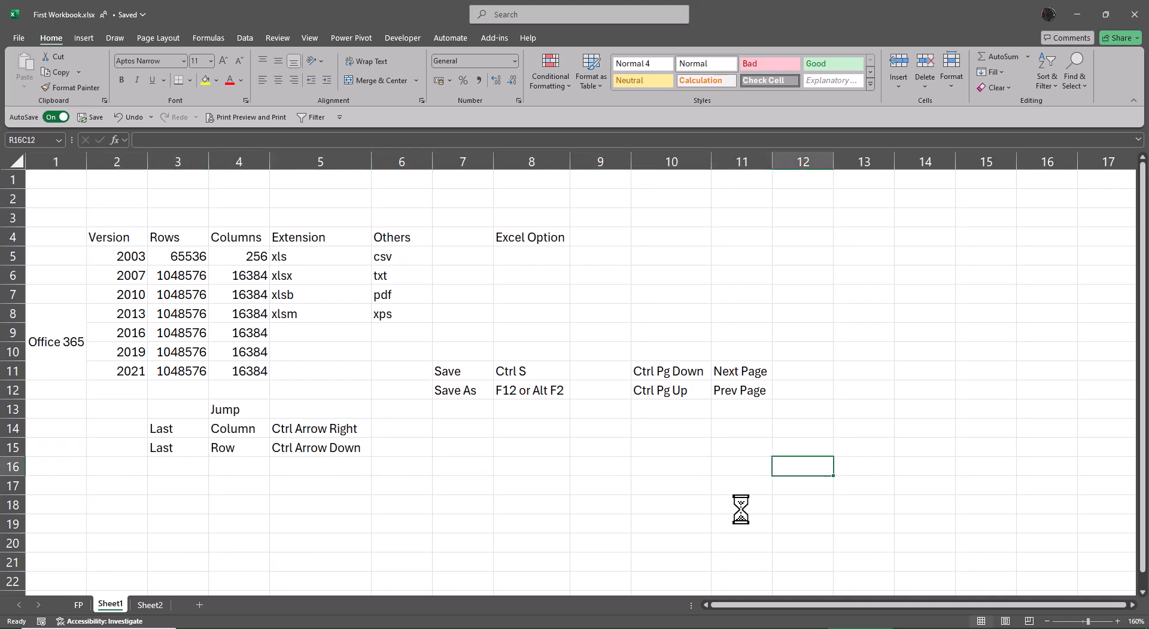
{"action": "key", "text": "Up"}
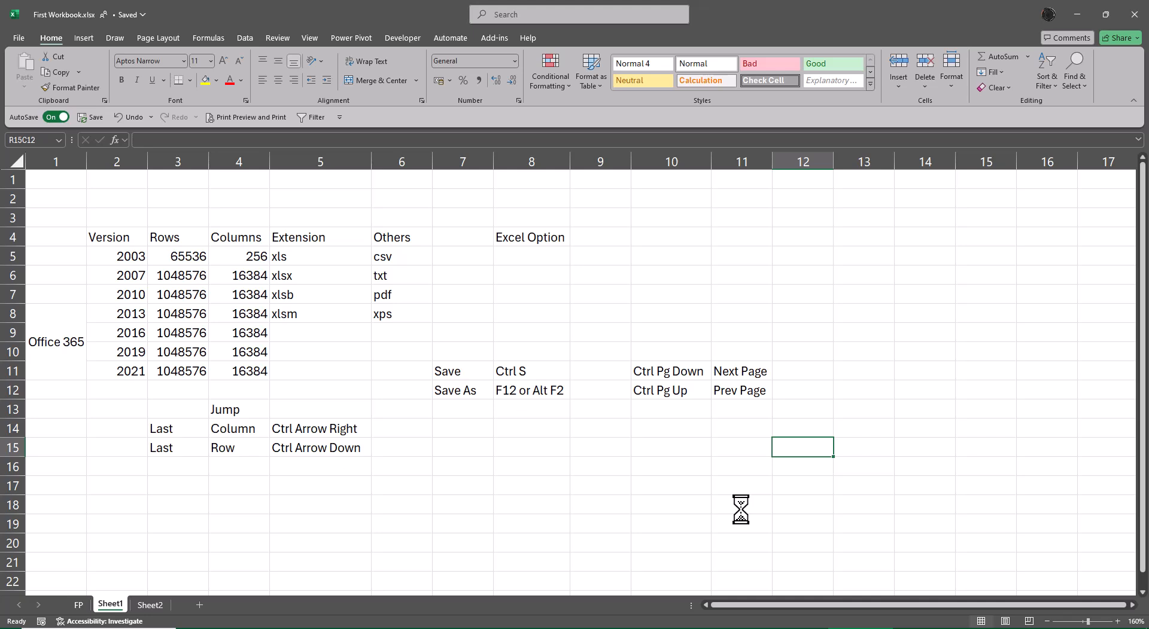
Delete the first two empty rows of the sheet
{"action": "left_click", "coordinate": [299, 38]}
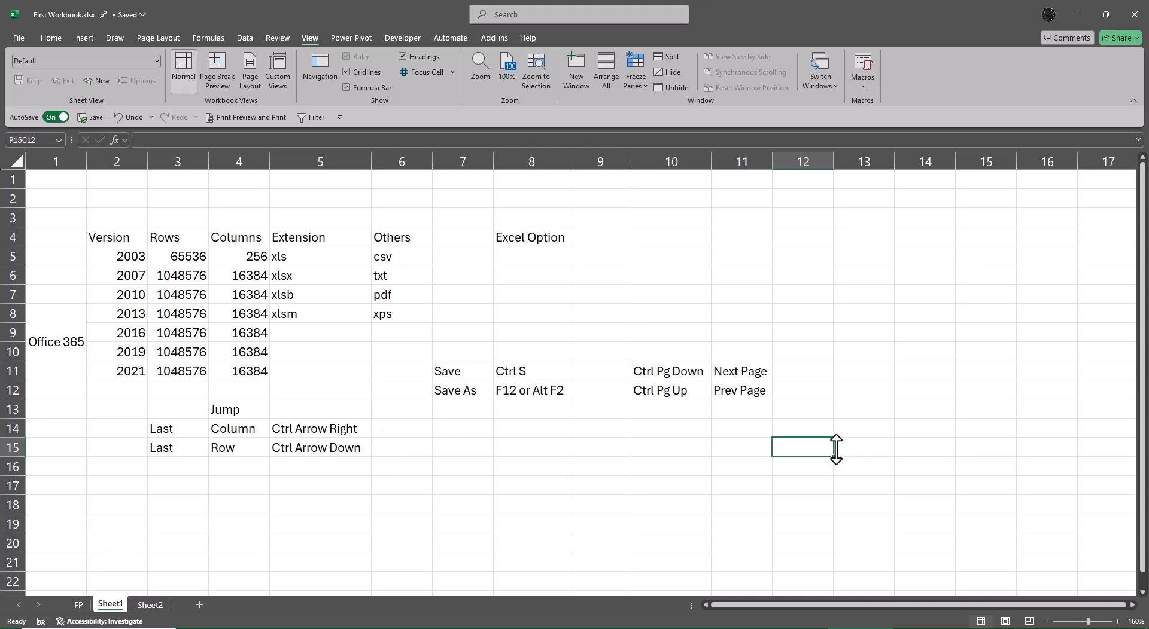
{"action": "left_click", "coordinate": [14, 180]}
{"action": "key", "text": "ctrl+minus"}
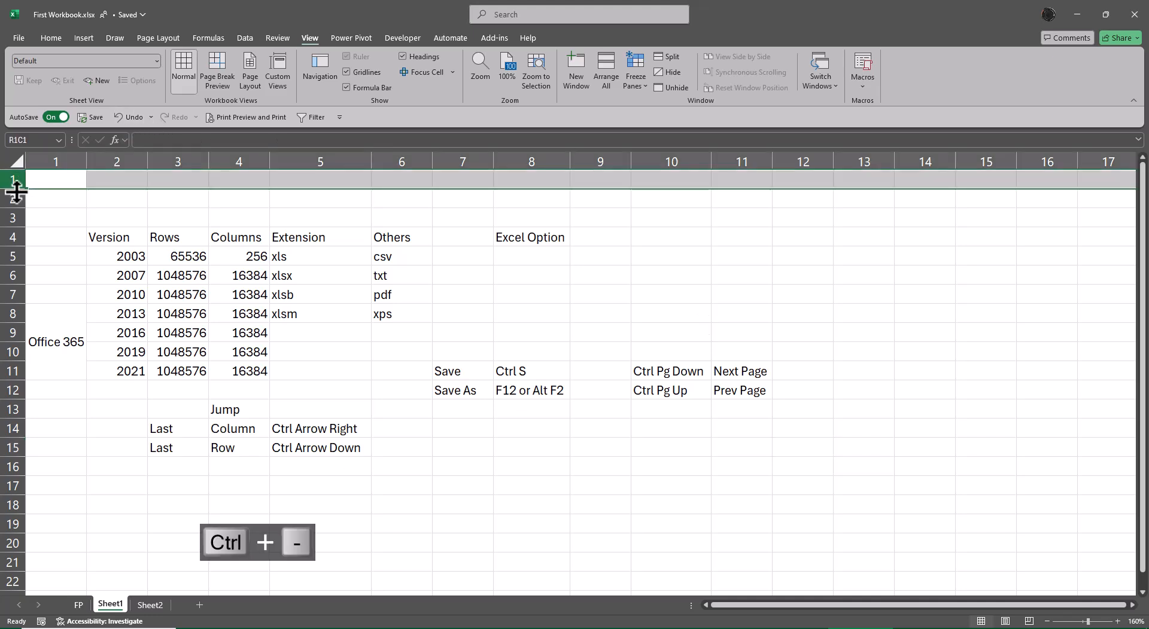
{"action": "key", "text": "ctrl+minus"}
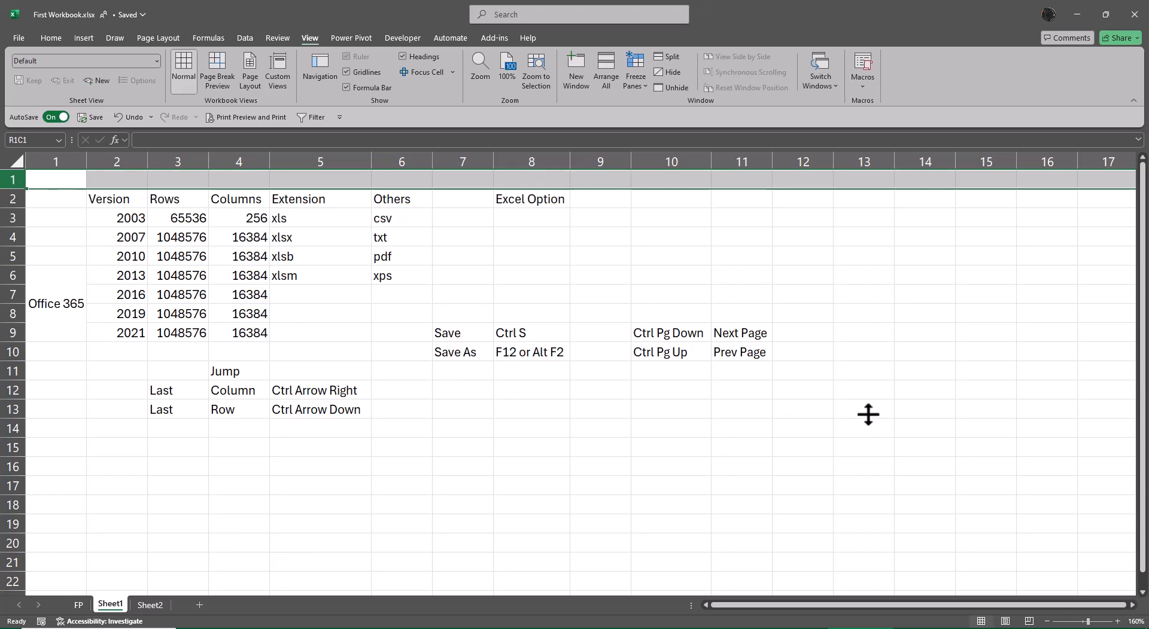
Freeze panes at cell R14C12, then jump to the sheet's last cell to test the frozen area
{"action": "left_click", "coordinate": [792, 410]}
{"action": "left_click", "coordinate": [788, 427]}
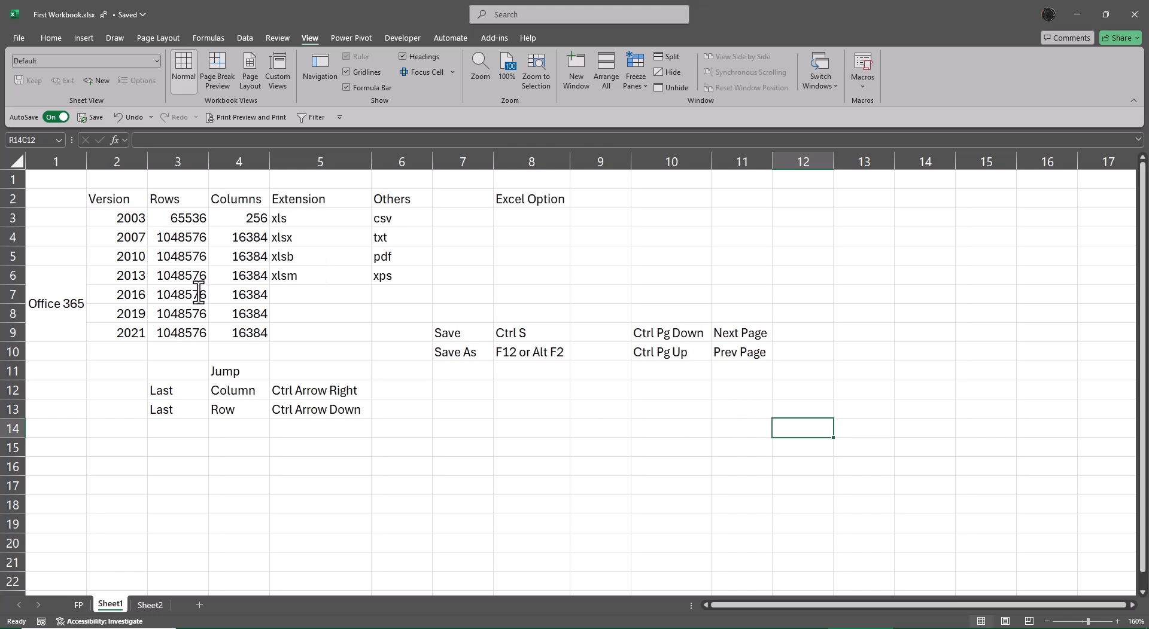
{"action": "left_click", "coordinate": [635, 74]}
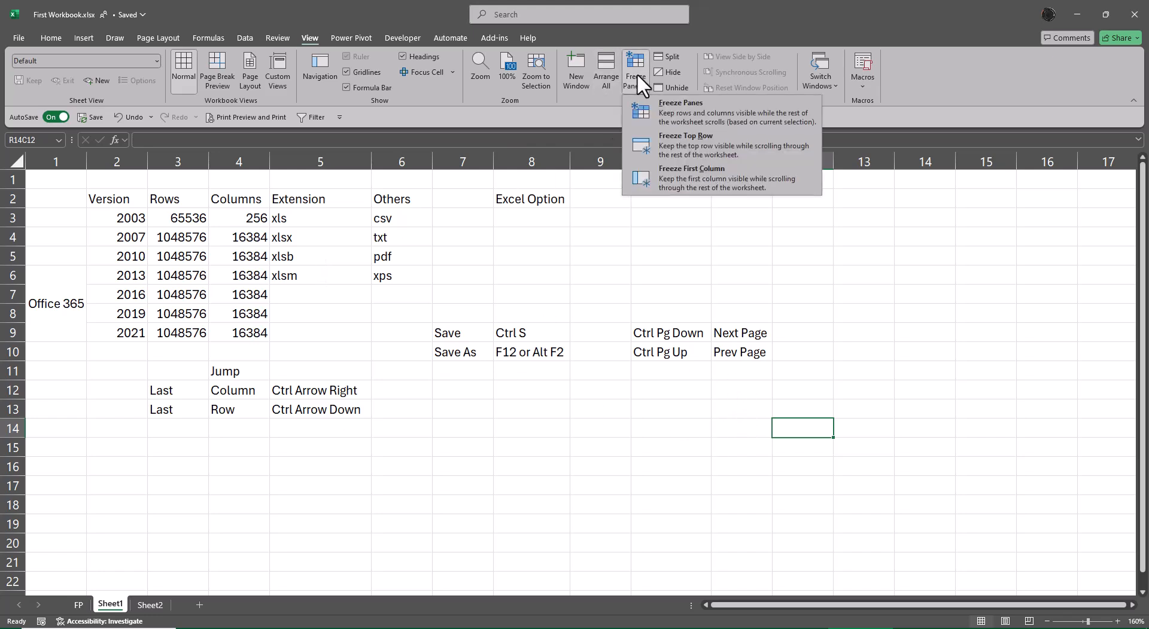
{"action": "left_click", "coordinate": [665, 105]}
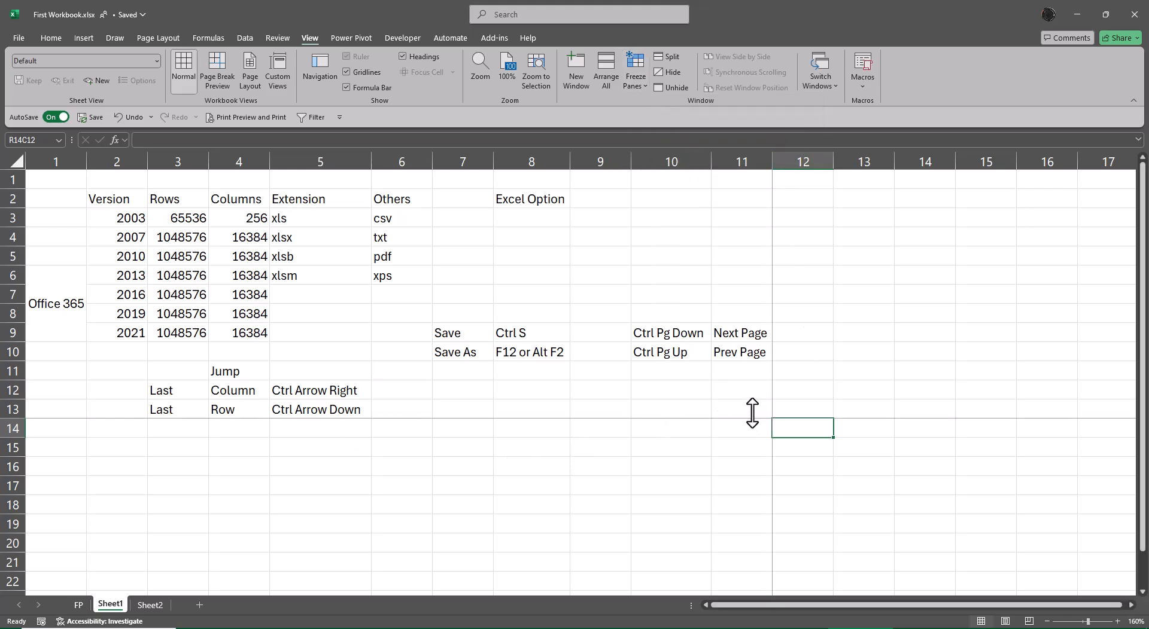
{"action": "left_click_drag", "start_coordinate": [749, 410], "coordinate": [22, 176]}
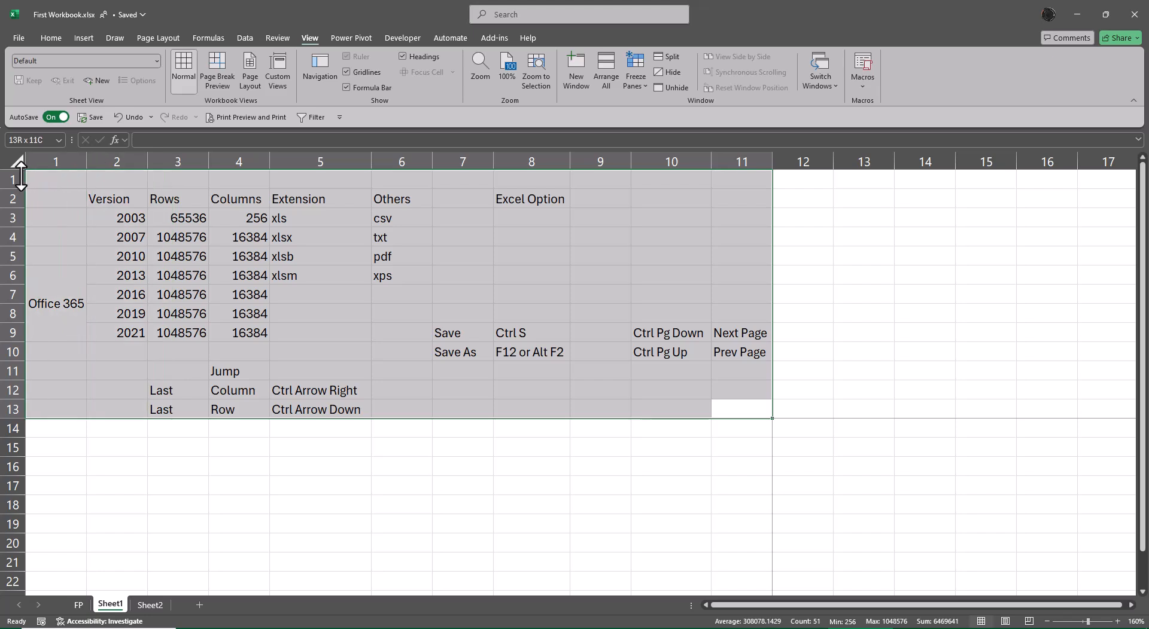
{"action": "left_click", "coordinate": [762, 410]}
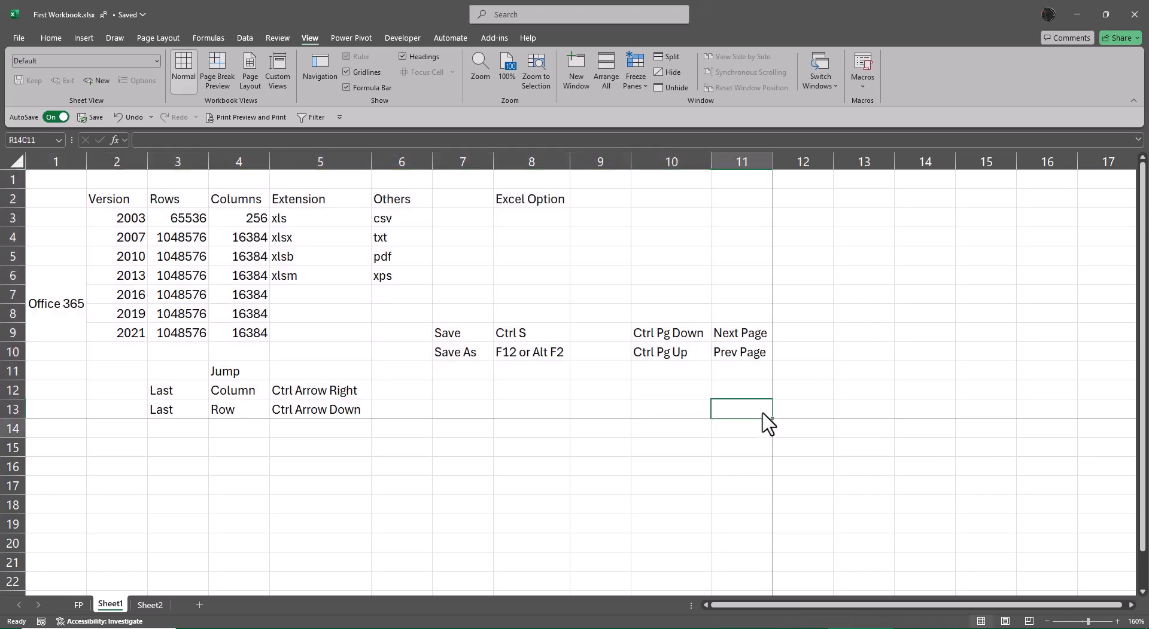
{"action": "key", "text": "ctrl+Down"}
{"action": "key", "text": "ctrl+Right"}
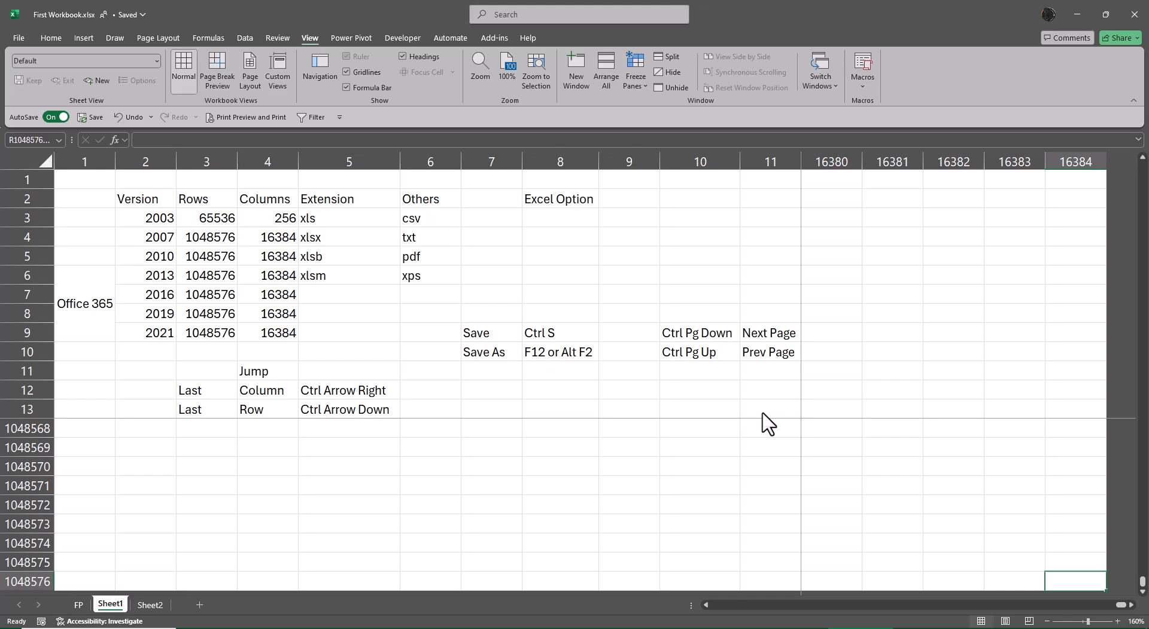
Close the workbook and open First Workbook.xls from the XL for Free Batch 2 - 2025 - Lang Tamil folder
{"action": "key", "text": "alt+F4"}
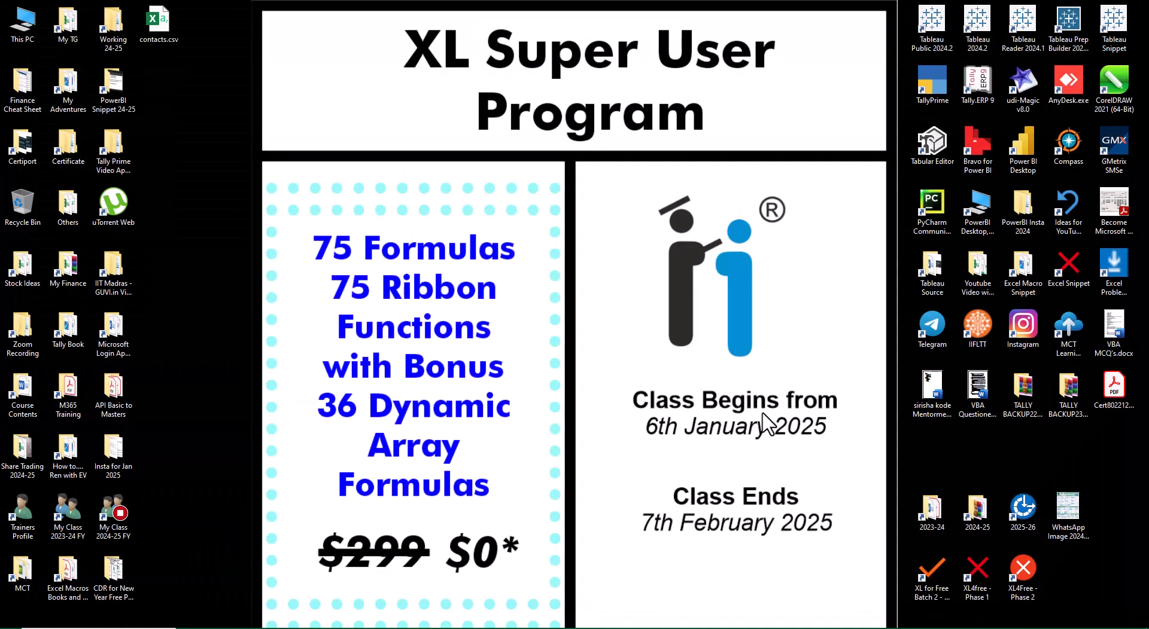
{"action": "left_click", "coordinate": [936, 581]}
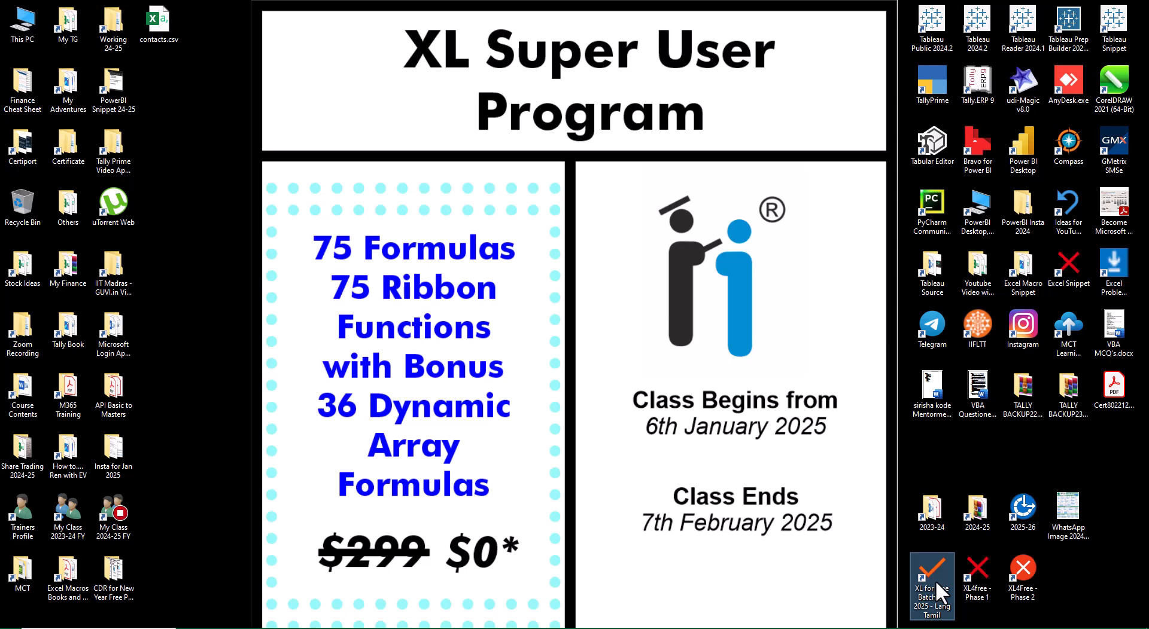
{"action": "double_click", "coordinate": [935, 580]}
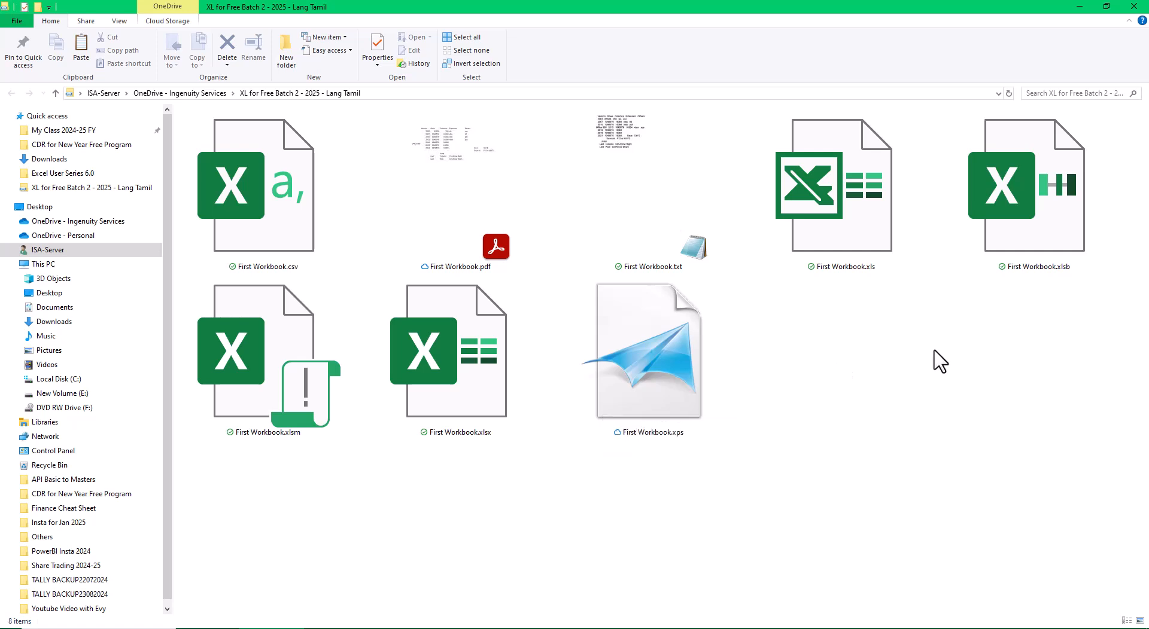
{"action": "double_click", "coordinate": [824, 200]}
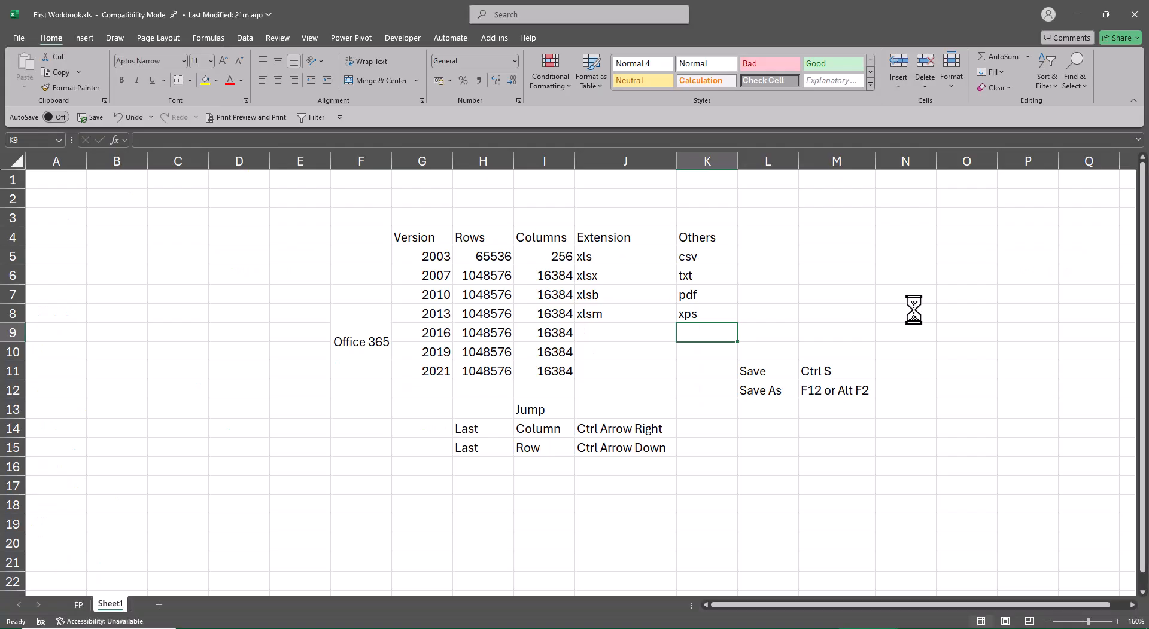
Delete the empty columns to the left of the table so it starts in column B
{"action": "left_click", "coordinate": [47, 156]}
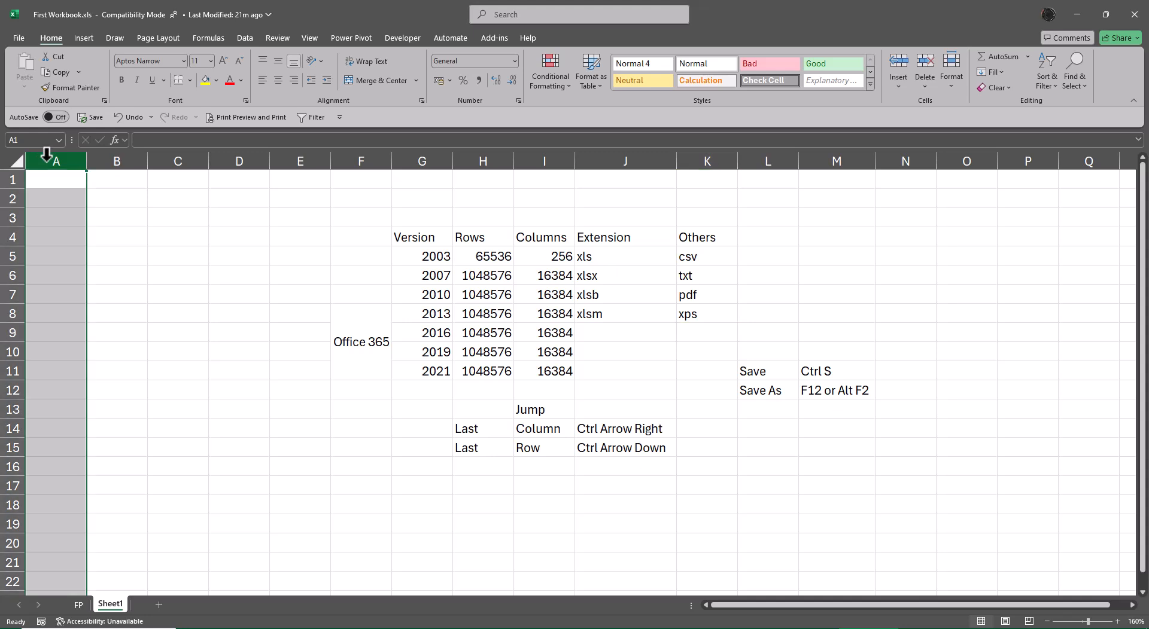
{"action": "key", "text": "ctrl+minus"}
{"action": "key", "text": "ctrl+minus"}
{"action": "key", "text": "ctrl+minus"}
{"action": "key", "text": "ctrl+minus"}
{"action": "key", "text": "ctrl+minus"}
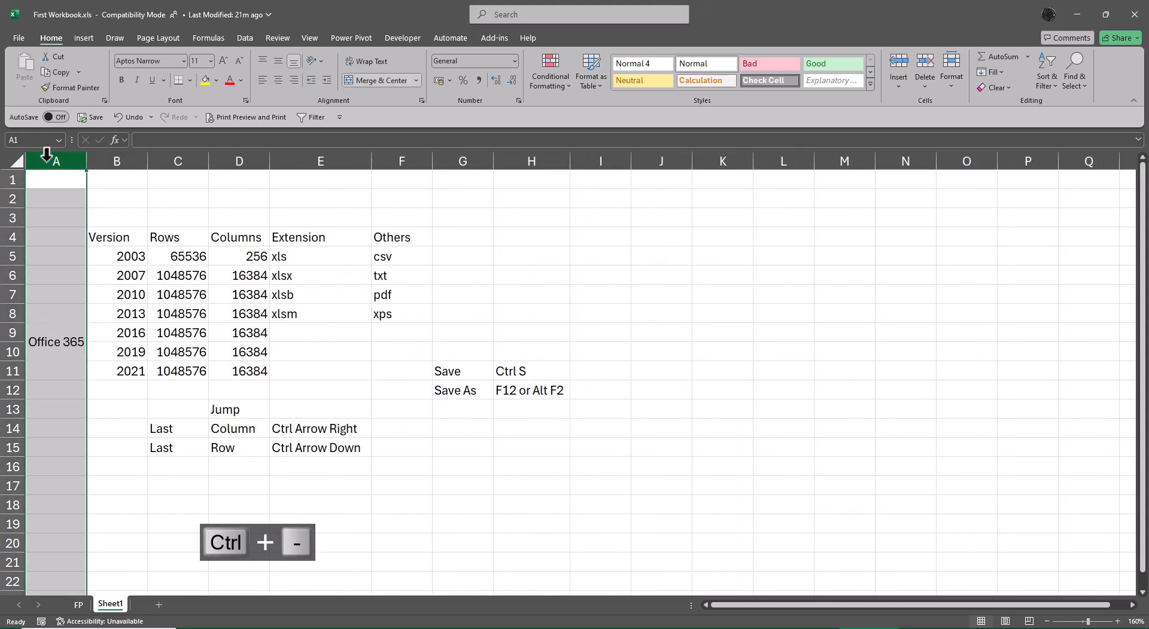
Delete the three empty rows above the table so the headers sit in row 1
{"action": "key", "text": "ctrl+Home"}
{"action": "key", "text": "shift+Down"}
{"action": "key", "text": "shift+Down"}
{"action": "key", "text": "shift+space"}
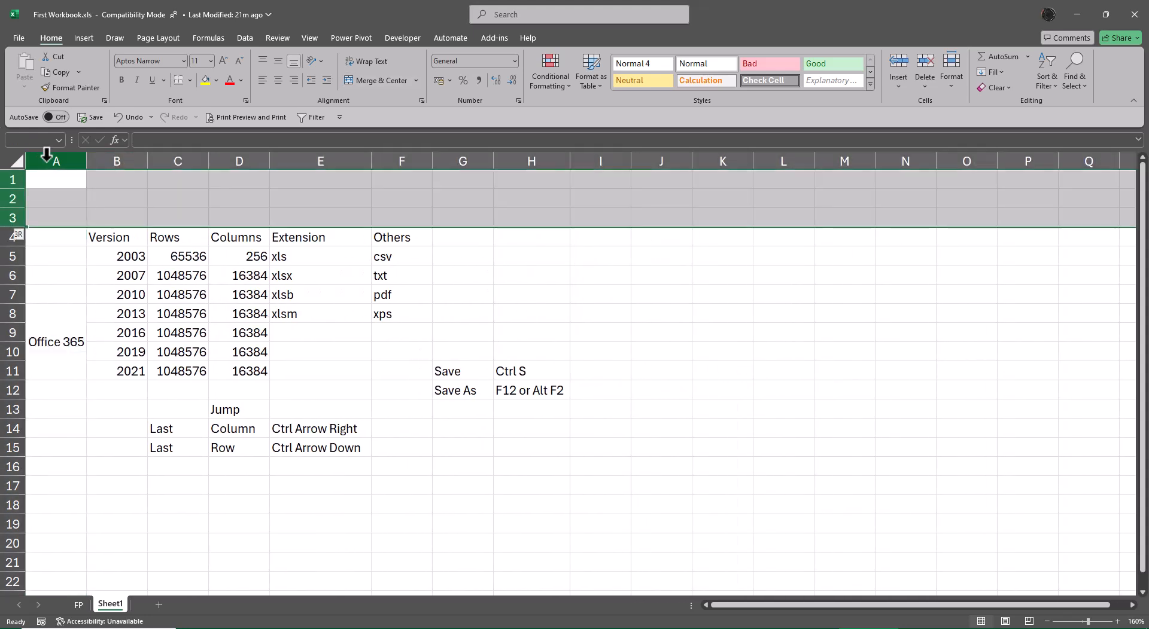
{"action": "key", "text": "ctrl+minus"}
{"action": "key", "text": "ctrl+Home"}
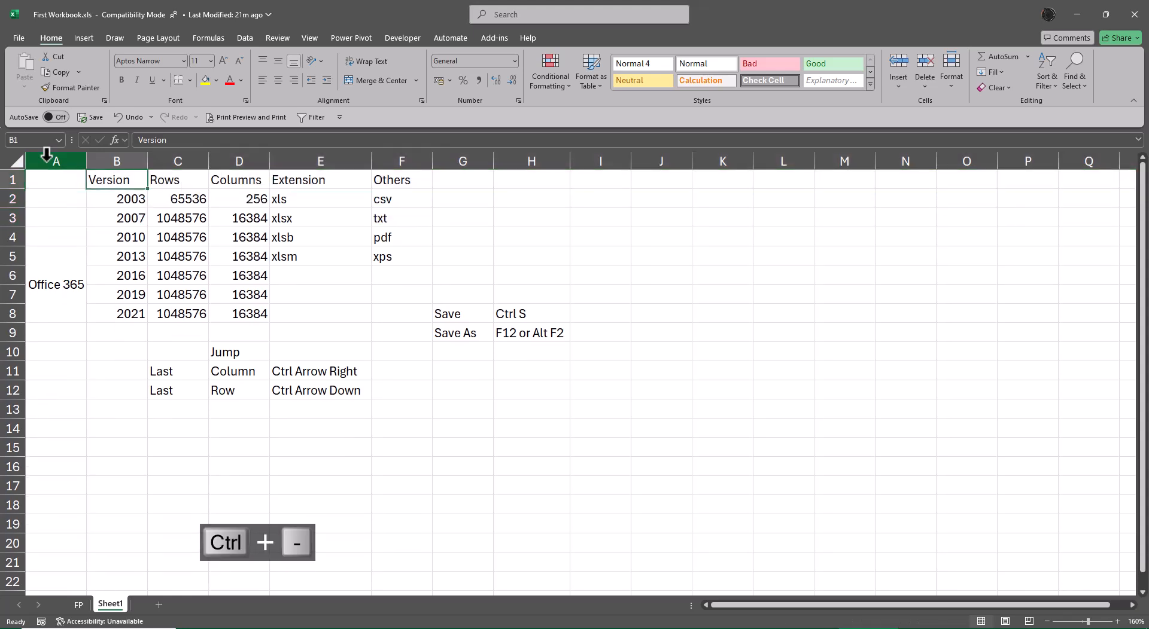
Freeze panes at cell I13, then jump down to the sheet's last row
{"action": "key", "text": "Down"}
{"action": "key", "text": "Right"}
{"action": "key", "text": "Down"}
{"action": "key", "text": "Down"}
{"action": "key", "text": "Down"}
{"action": "key", "text": "Down"}
{"action": "key", "text": "Down"}
{"action": "key", "text": "Down"}
{"action": "key", "text": "Down"}
{"action": "key", "text": "Right"}
{"action": "key", "text": "Right"}
{"action": "key", "text": "Right"}
{"action": "key", "text": "Right"}
{"action": "key", "text": "Right"}
{"action": "key", "text": "Right"}
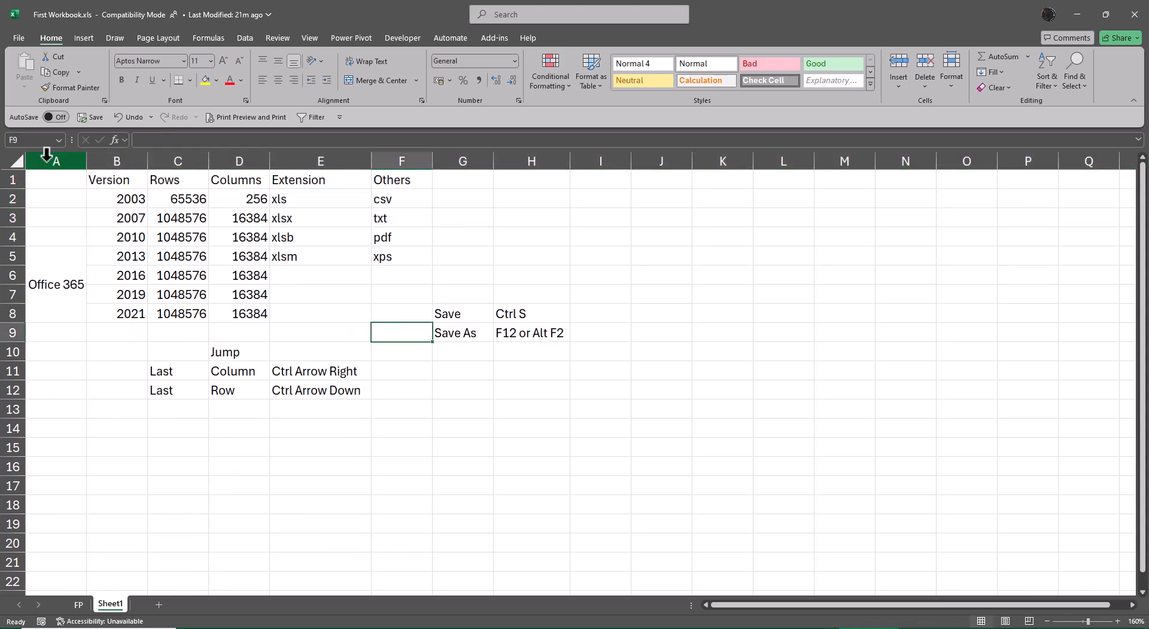
{"action": "key", "text": "Down"}
{"action": "key", "text": "Down"}
{"action": "key", "text": "Down"}
{"action": "key", "text": "Right"}
{"action": "key", "text": "Down"}
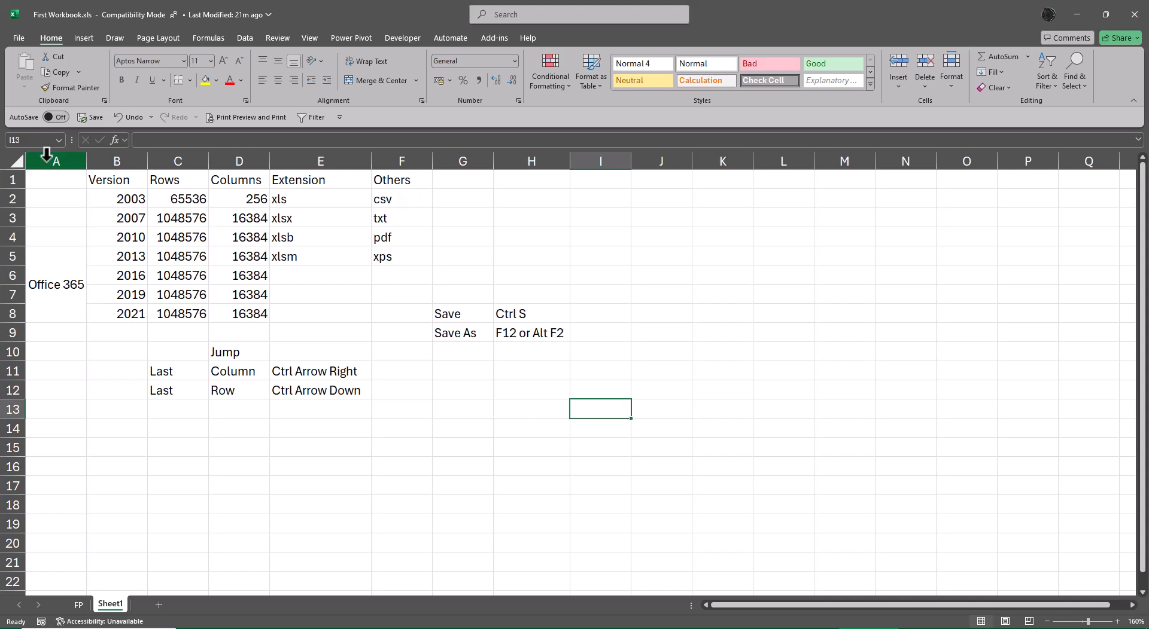
{"action": "key", "text": "alt"}
{"action": "key", "text": "w"}
{"action": "key", "text": "f"}
{"action": "key", "text": "f"}
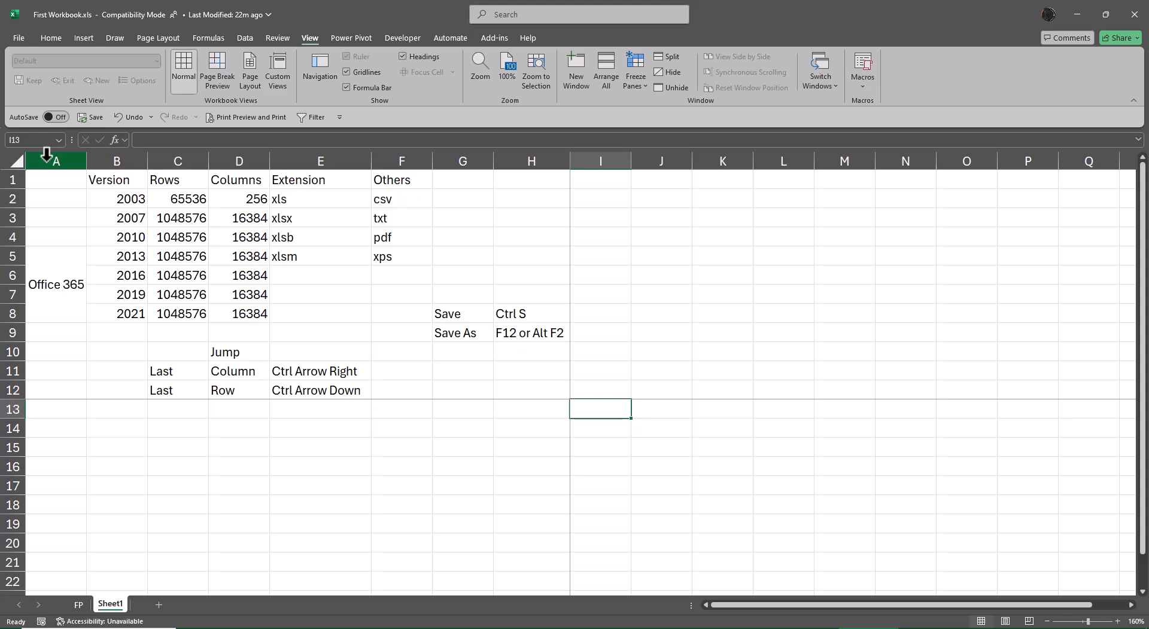
{"action": "key", "text": "ctrl+Down"}
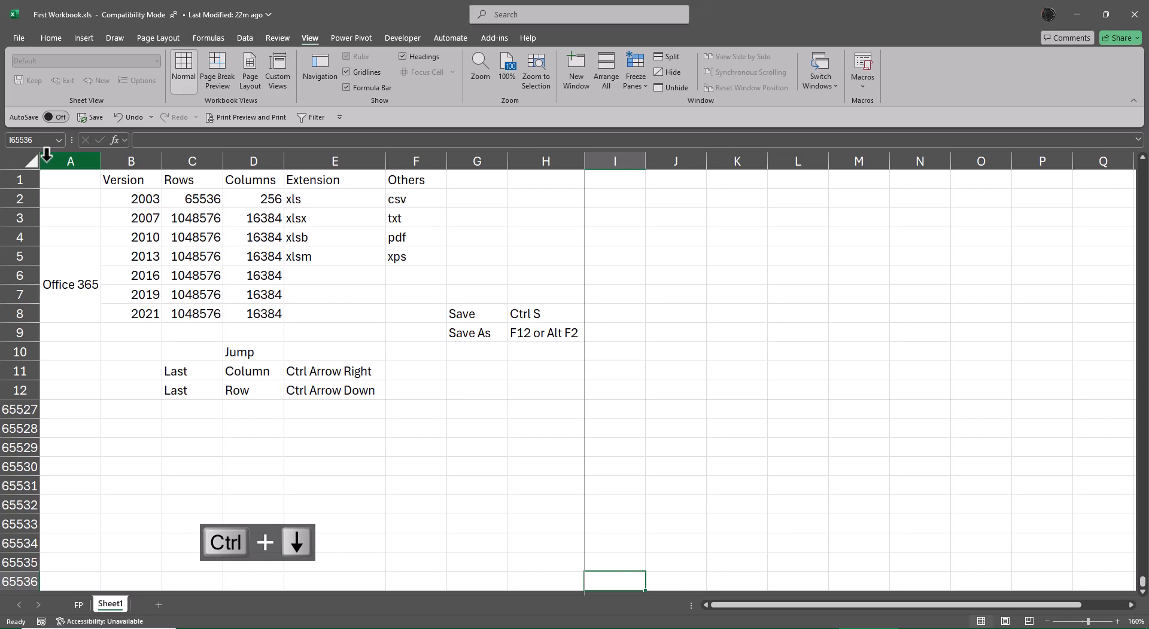
Enable the R1C1 reference style in Excel's formula options
{"action": "key", "text": "ctrl+Right"}
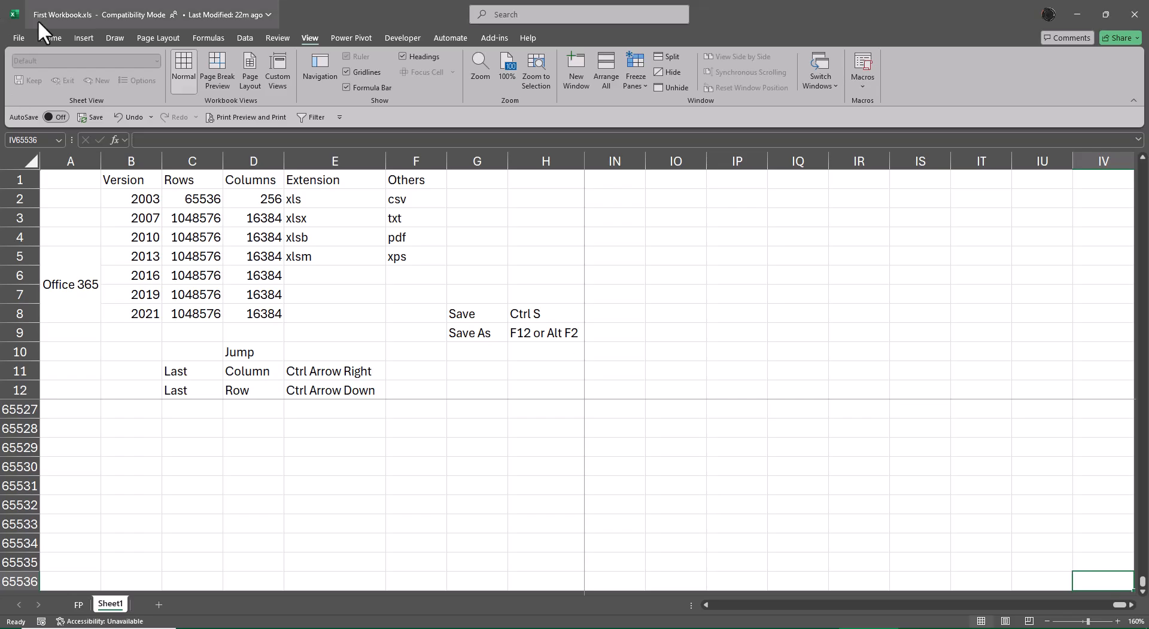
{"action": "left_click", "coordinate": [11, 34]}
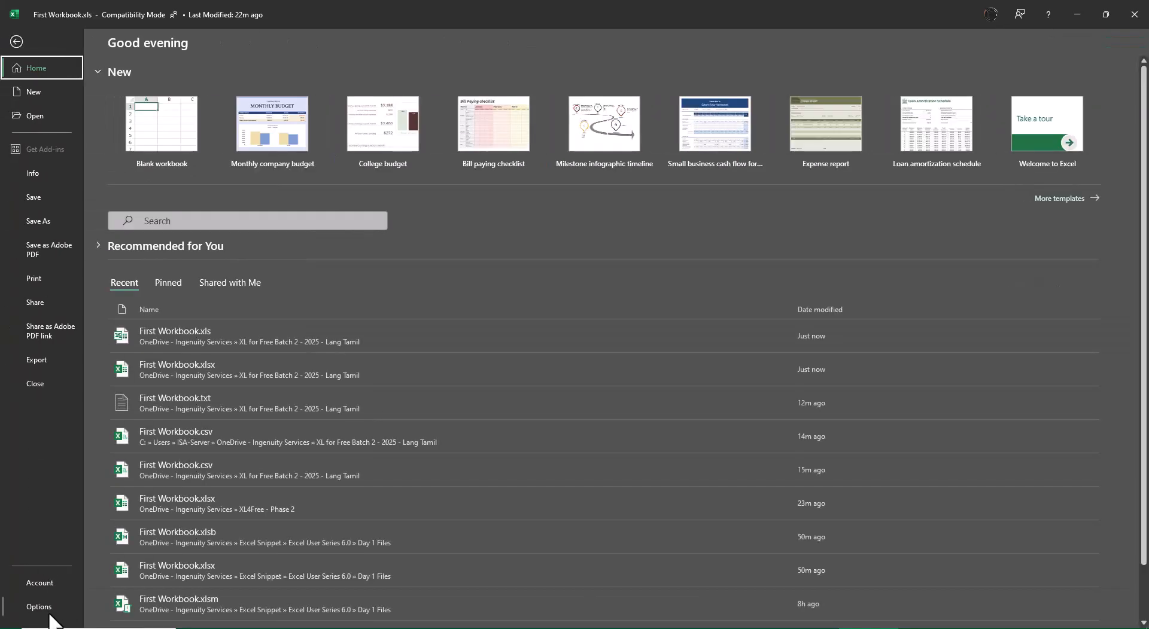
{"action": "key", "text": "Escape"}
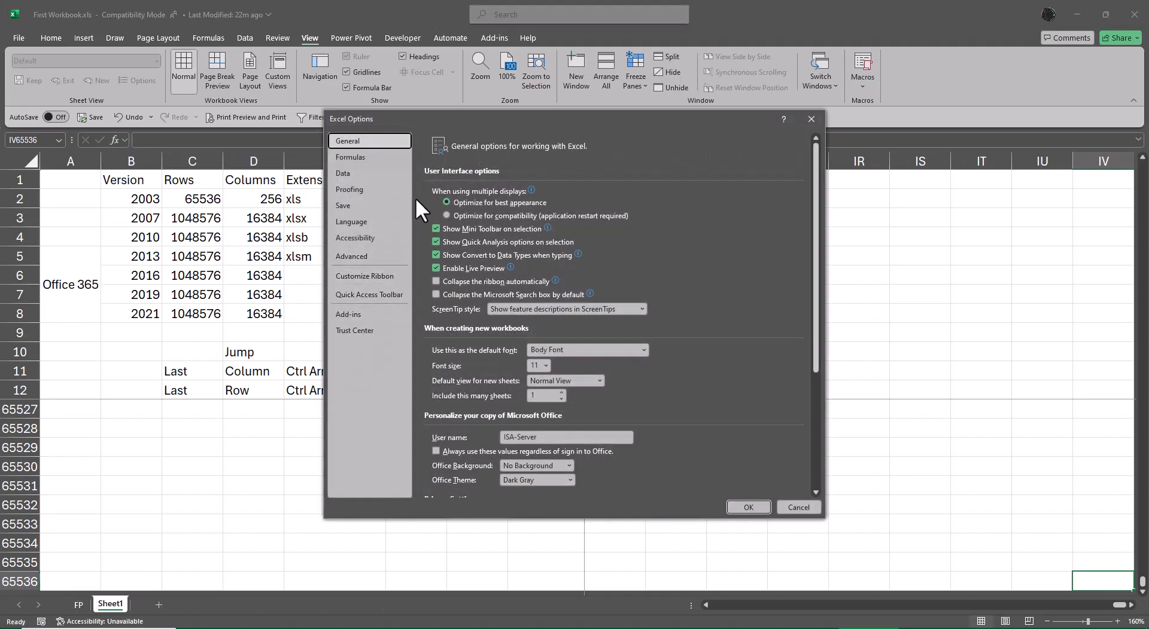
{"action": "left_click", "coordinate": [362, 158]}
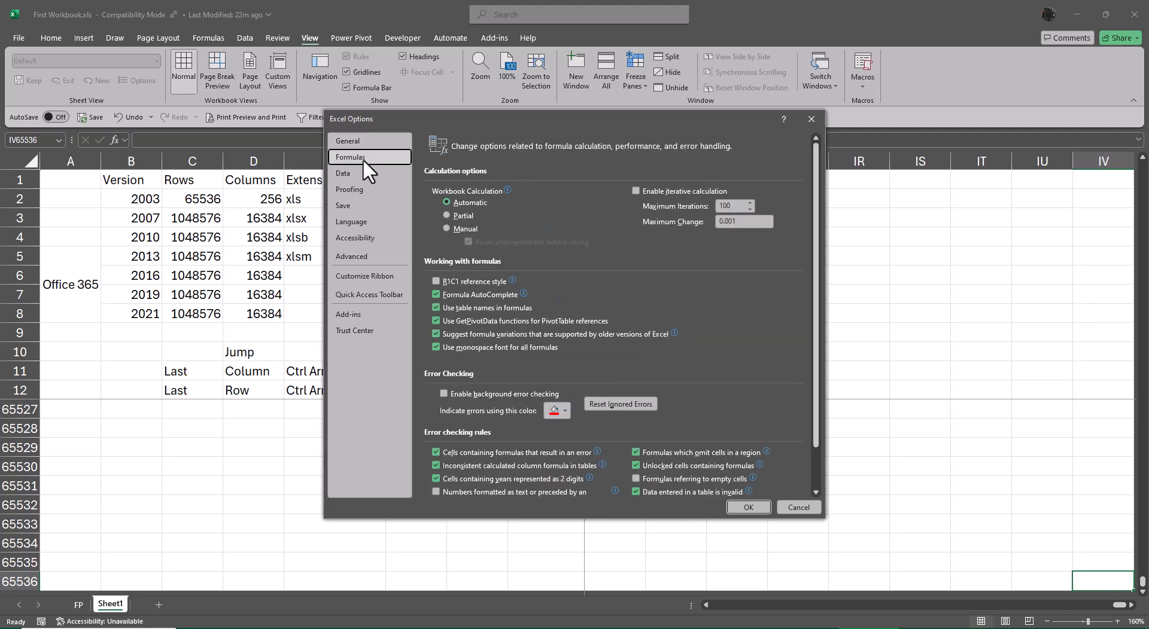
{"action": "left_click", "coordinate": [435, 281]}
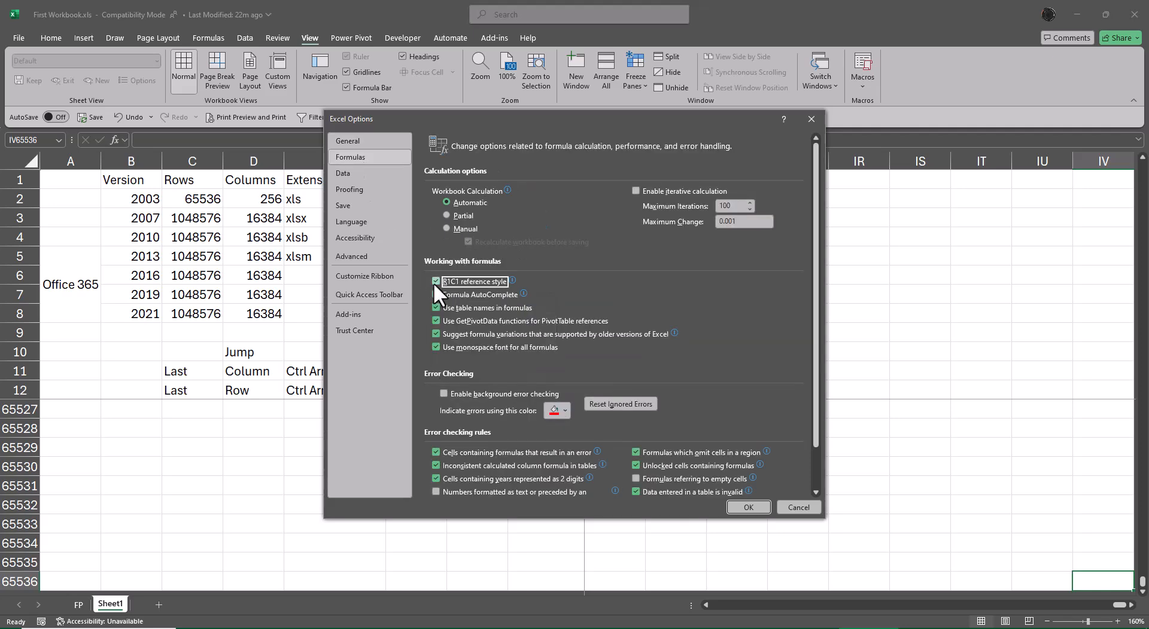
{"action": "left_click", "coordinate": [747, 508]}
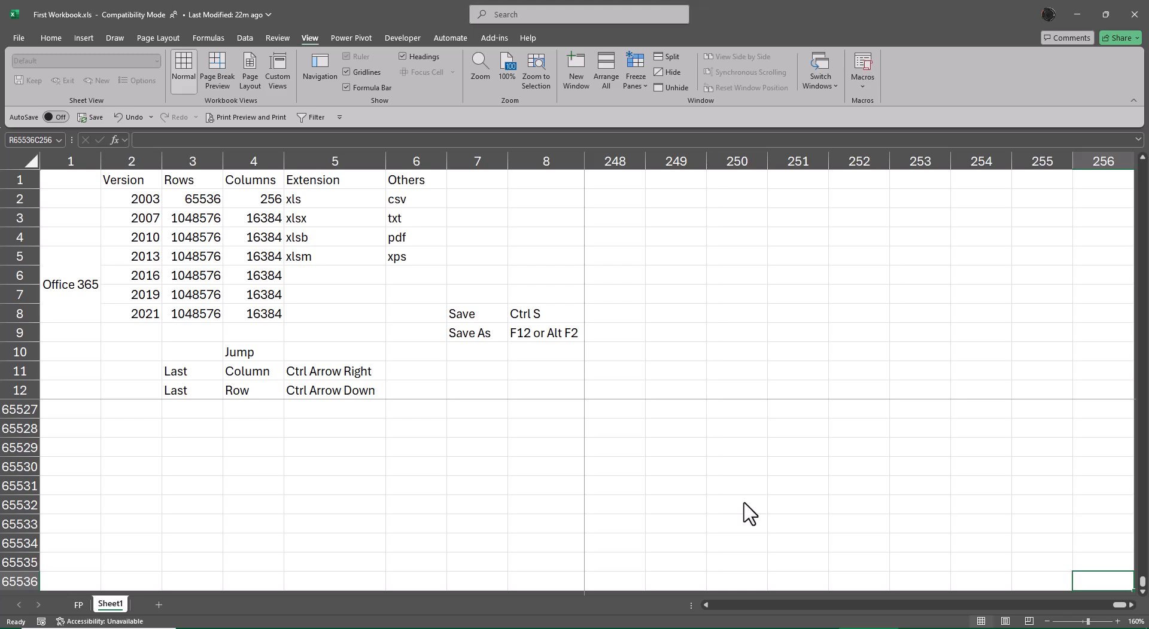
Unfreeze the panes on the sheet
{"action": "key", "text": "alt"}
{"action": "key", "text": "w"}
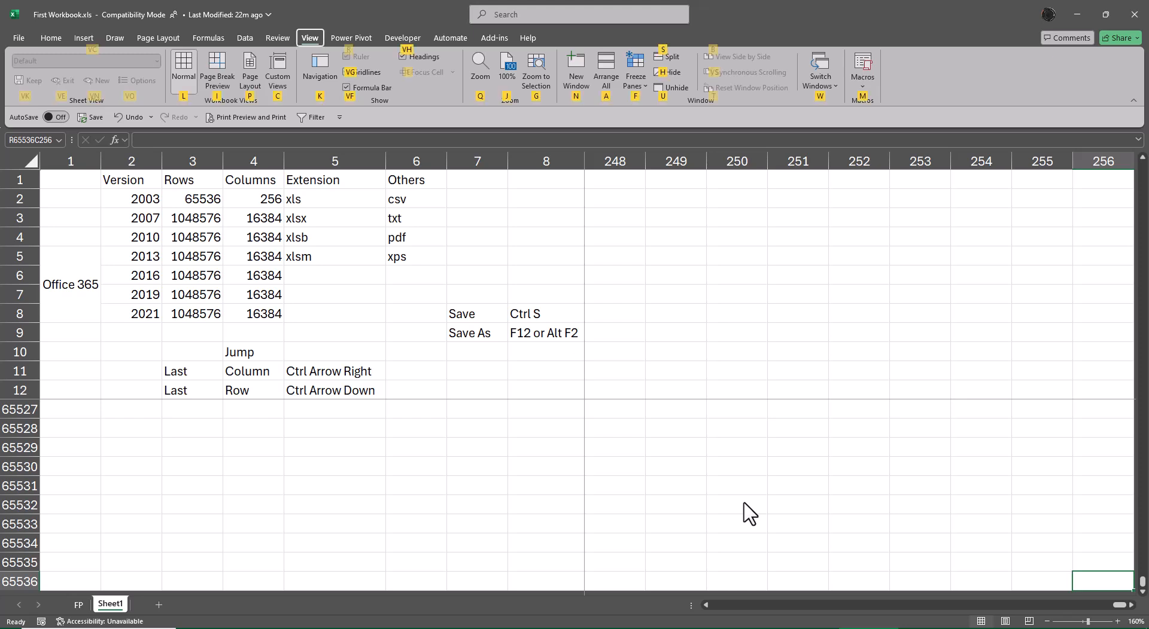
{"action": "key", "text": "f"}
{"action": "key", "text": "f"}
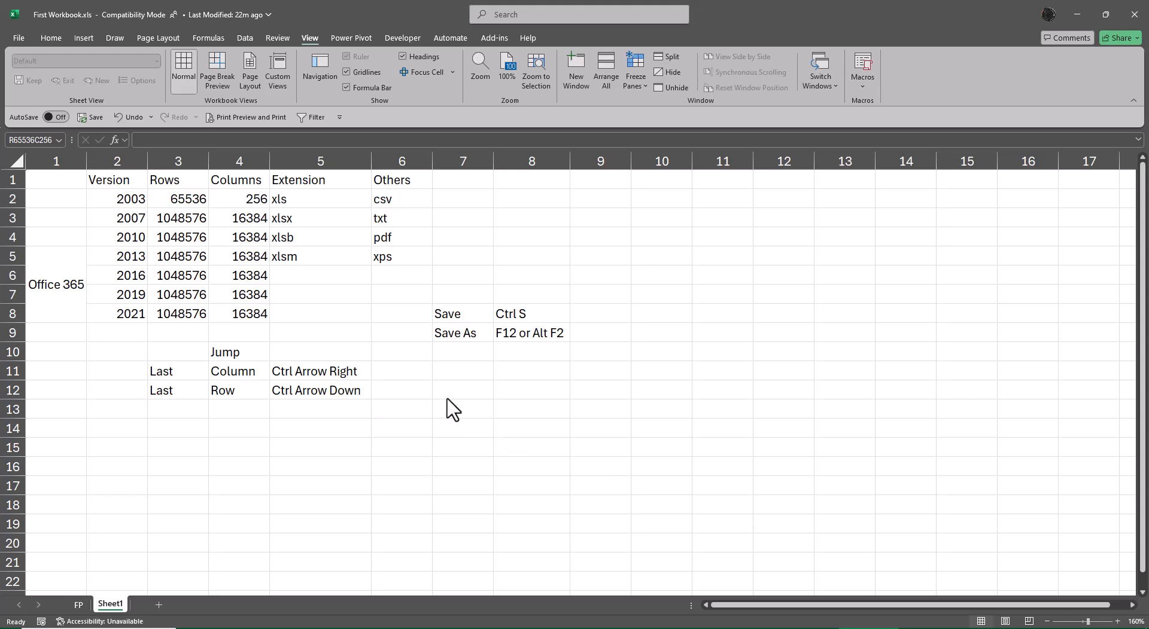
Enter 'Freeze Pane' in cell R11C7 and autofit that column's width
{"action": "left_click", "coordinate": [463, 376]}
{"action": "type", "text": "Fr"}
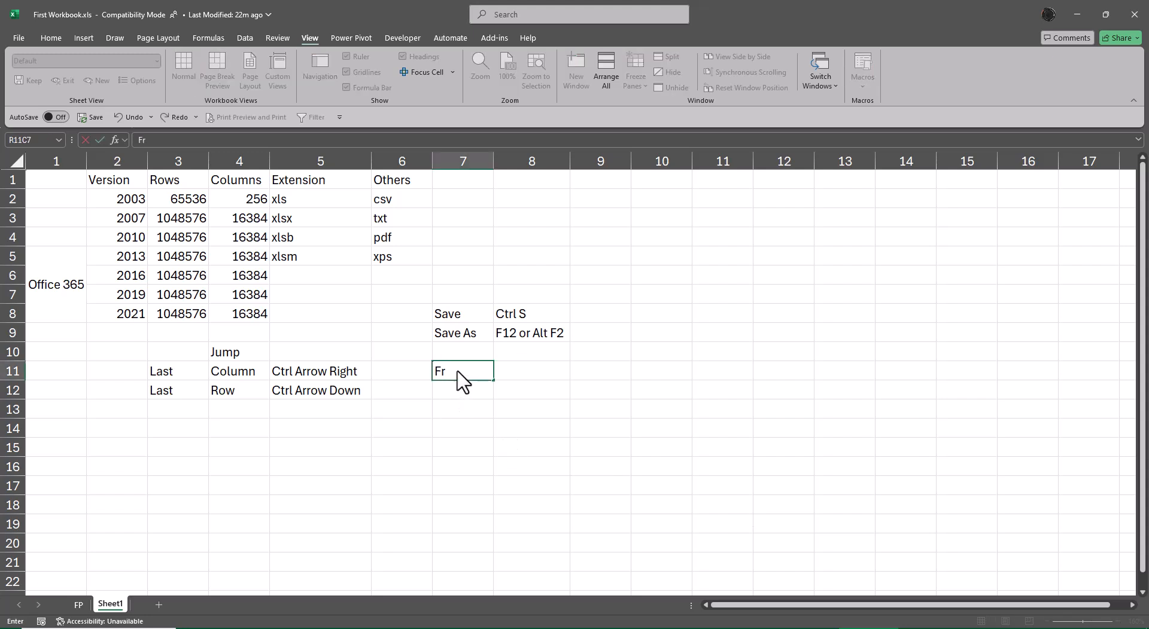
{"action": "type", "text": "eeze Pane"}
{"action": "key", "text": "ctrl+Return"}
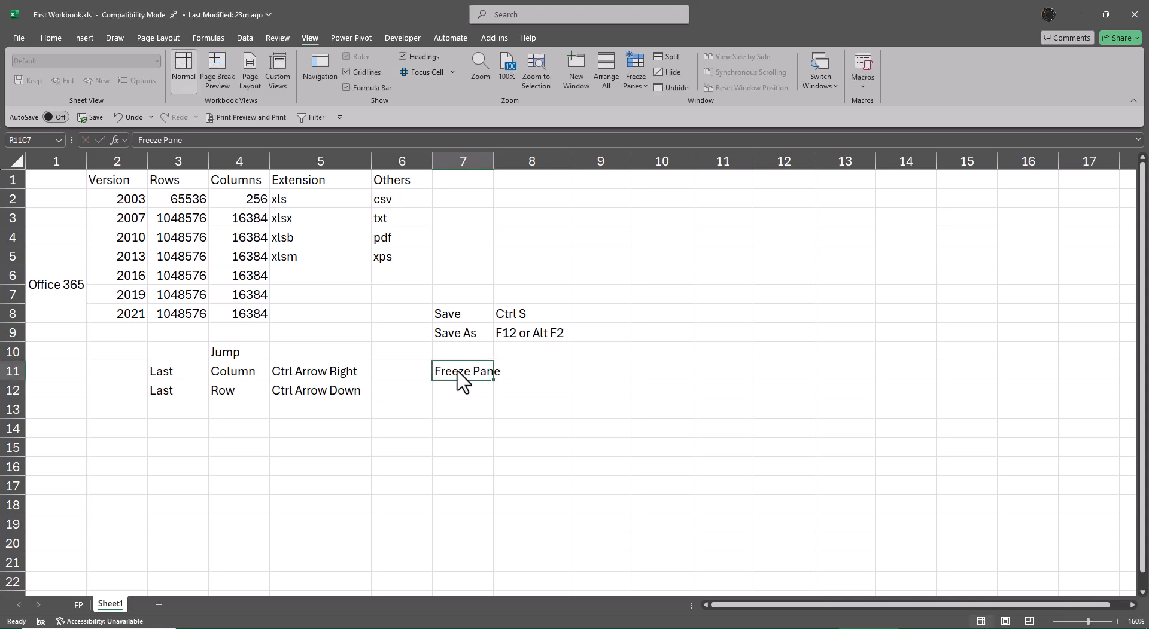
{"action": "key", "text": "alt+o"}
{"action": "key", "text": "c"}
{"action": "key", "text": "a"}
{"action": "key", "text": "Right"}
Enter the shortcut 'Alt W F F' in R11C8 and the note 'To add or Remove Freeze' in R11C9
{"action": "type", "text": "Alt"}
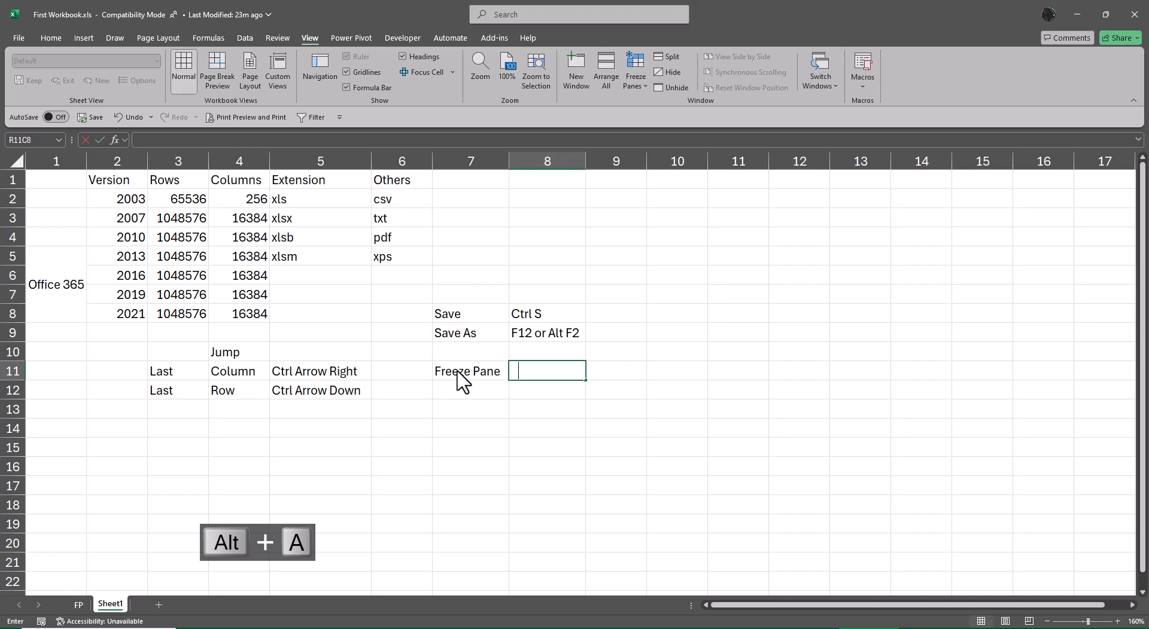
{"action": "type", "text": " W F F"}
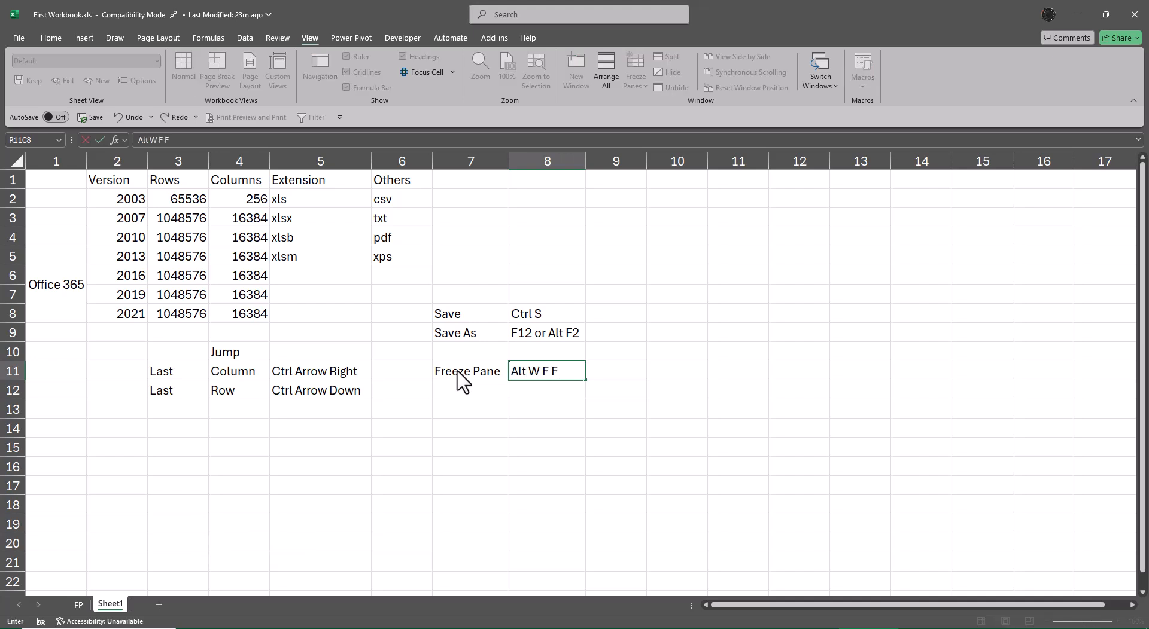
{"action": "key", "text": "Right"}
{"action": "type", "text": "To"}
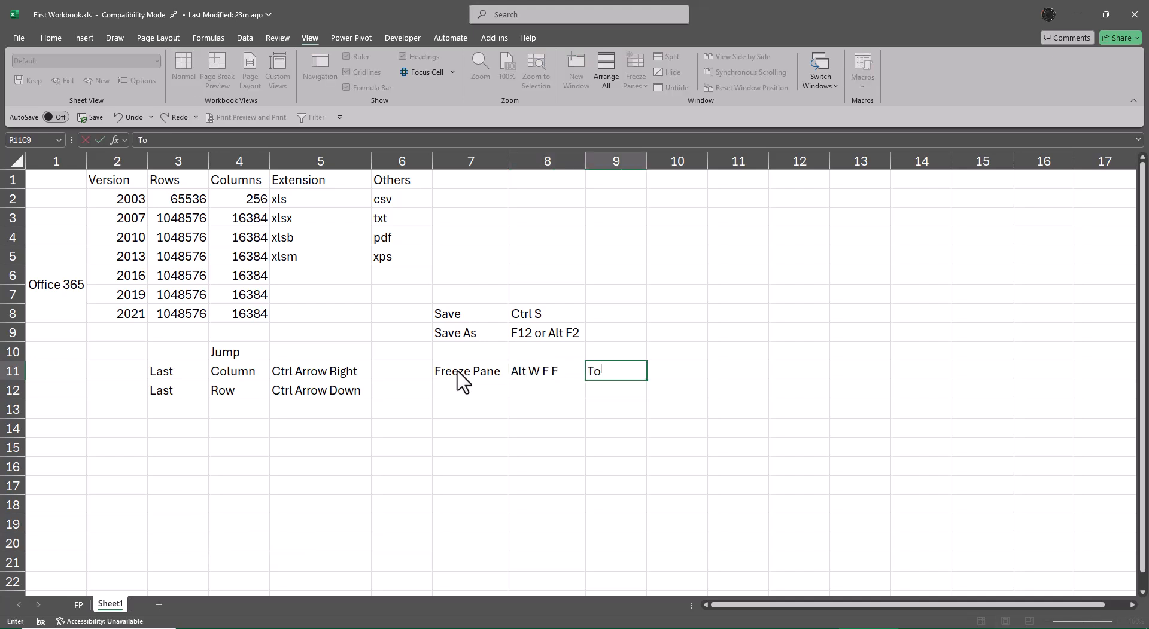
{"action": "type", "text": " add or Remove Freeze"}
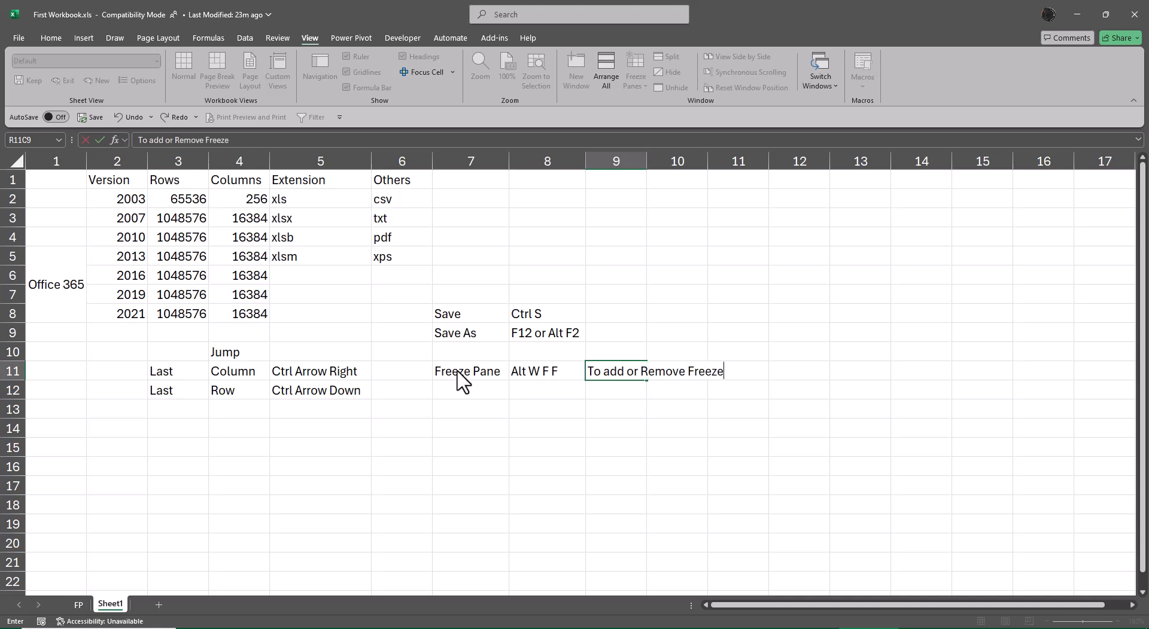
{"action": "key", "text": "Return"}
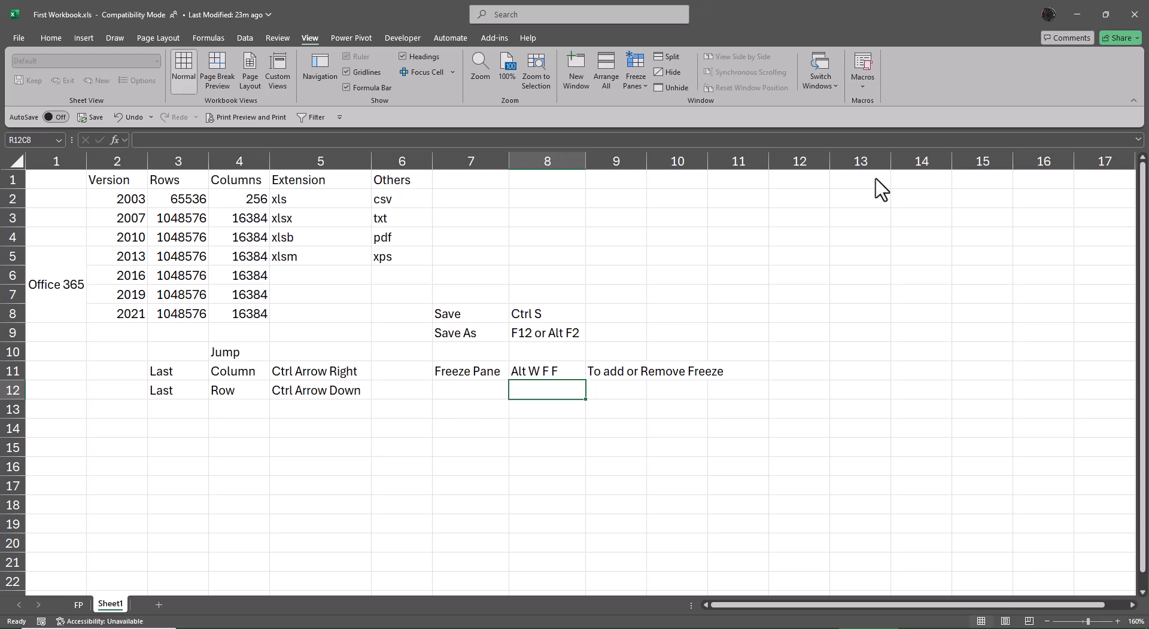
Close the workbook, saving changes and continuing past the compatibility check
{"action": "left_click", "coordinate": [1136, 23]}
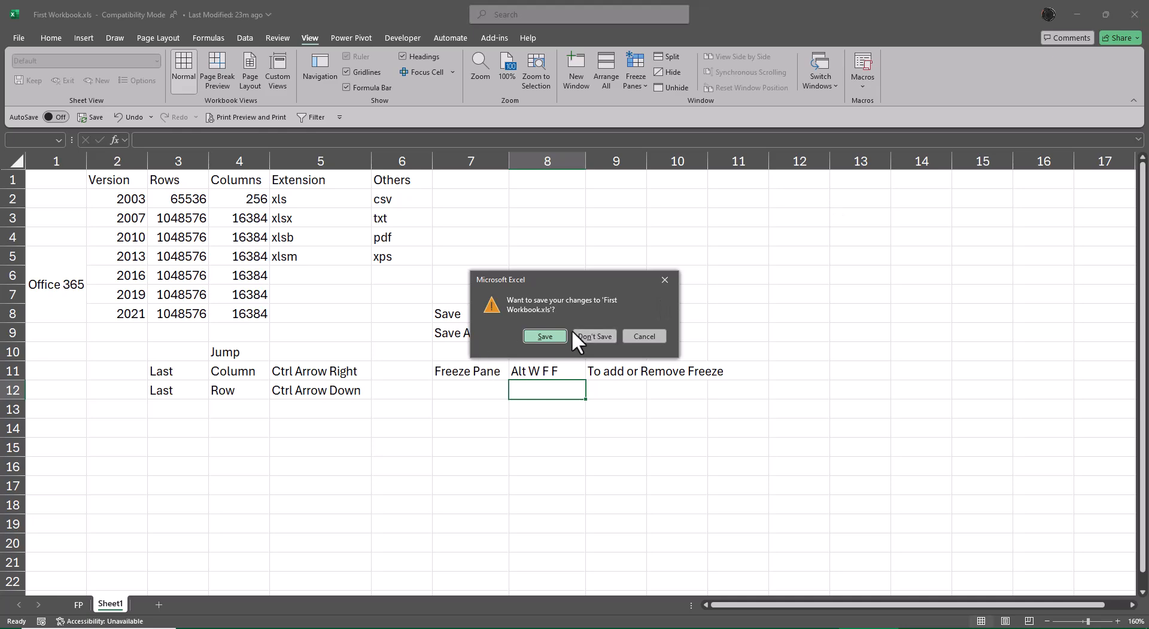
{"action": "left_click", "coordinate": [560, 334]}
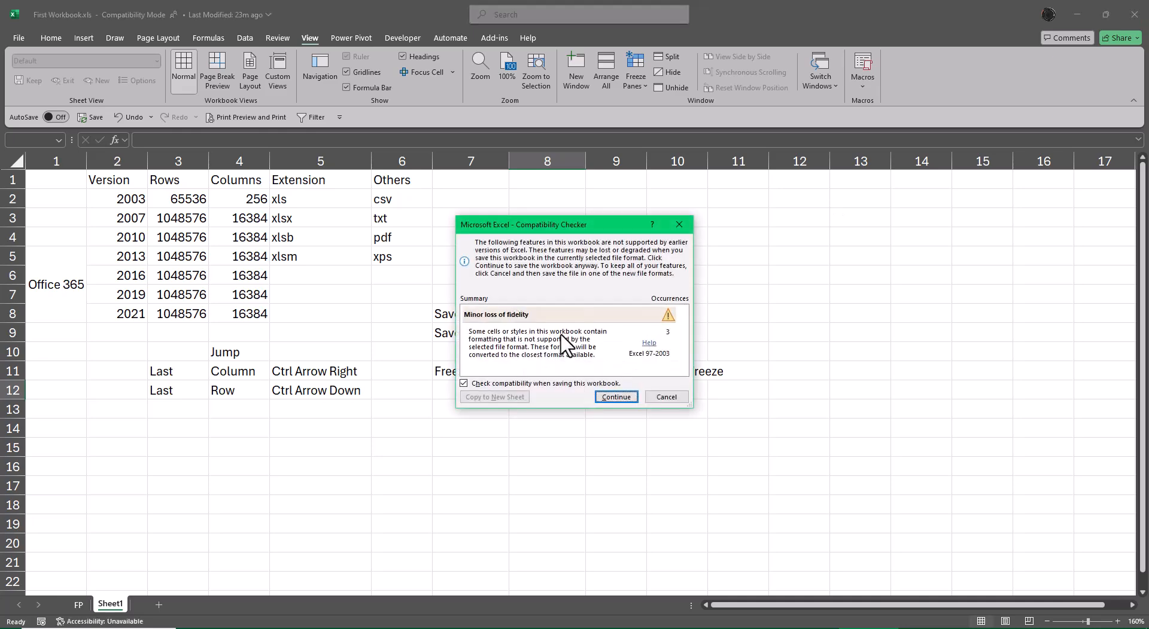
{"action": "left_click", "coordinate": [627, 398]}
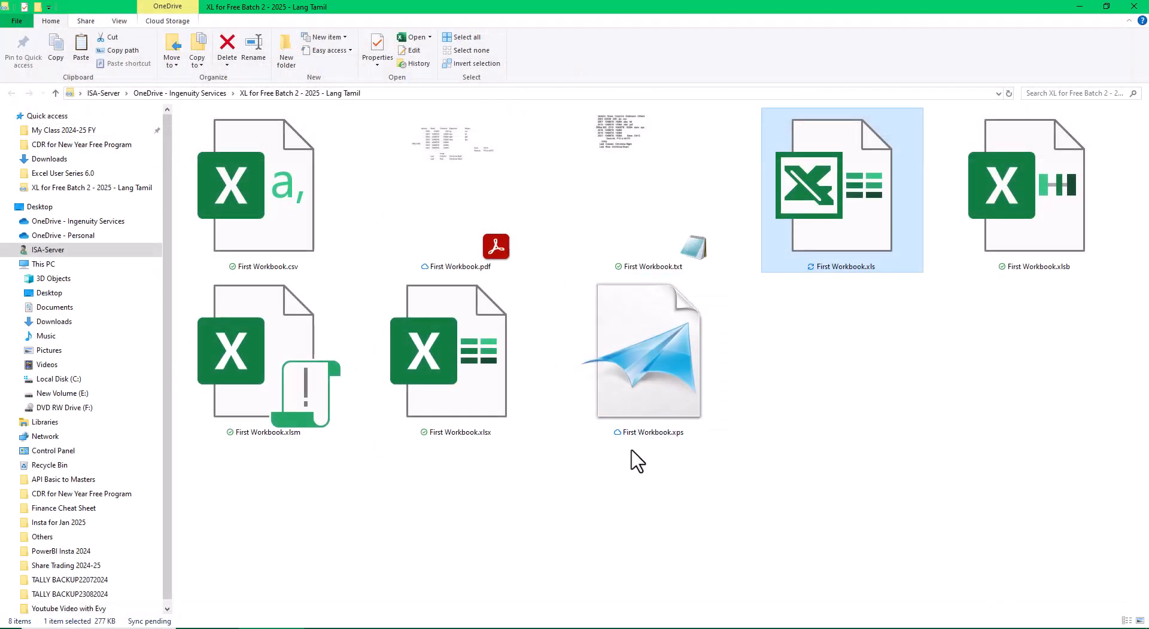
Open First Workbook.xlsx from the folder and unfreeze its panes
{"action": "left_click", "coordinate": [505, 387]}
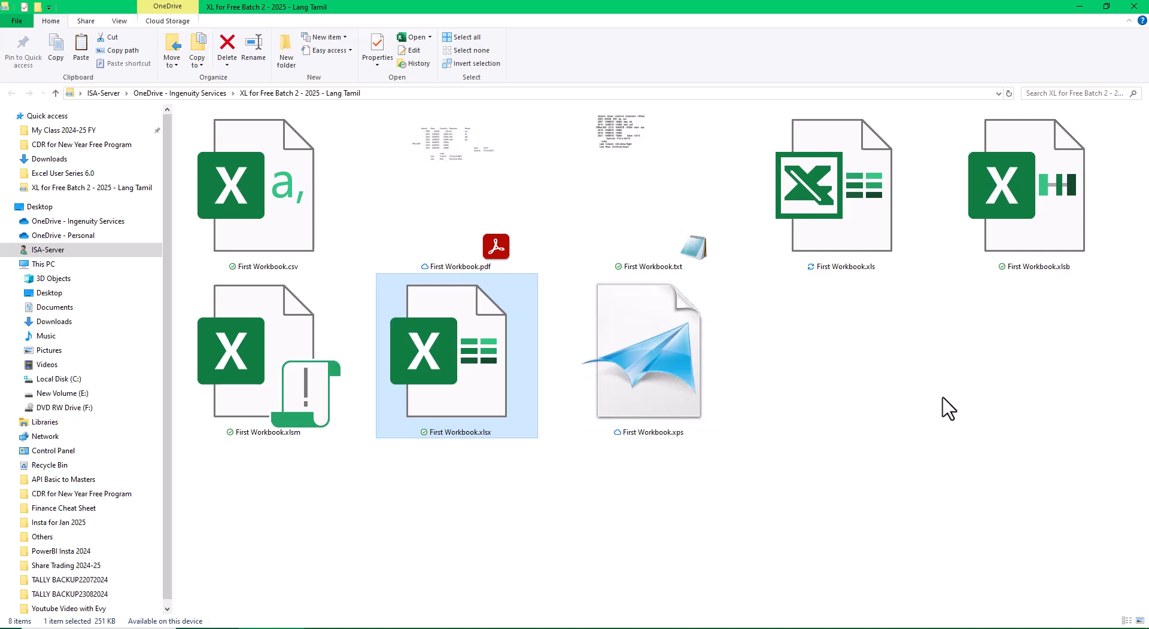
{"action": "key", "text": "Return"}
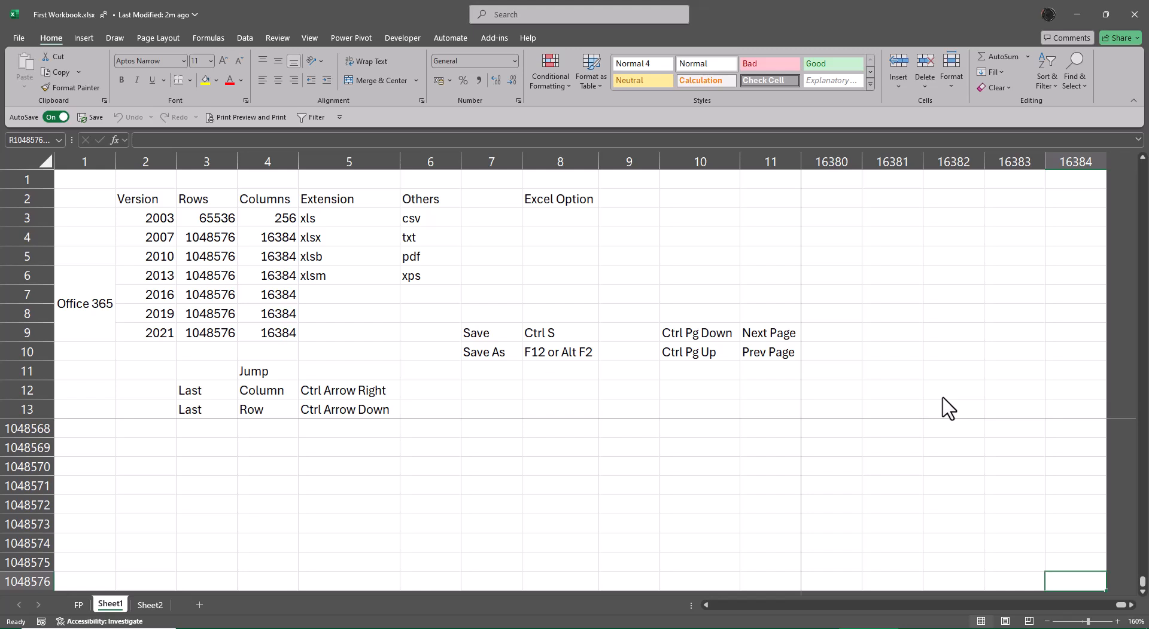
{"action": "key", "text": "alt+w"}
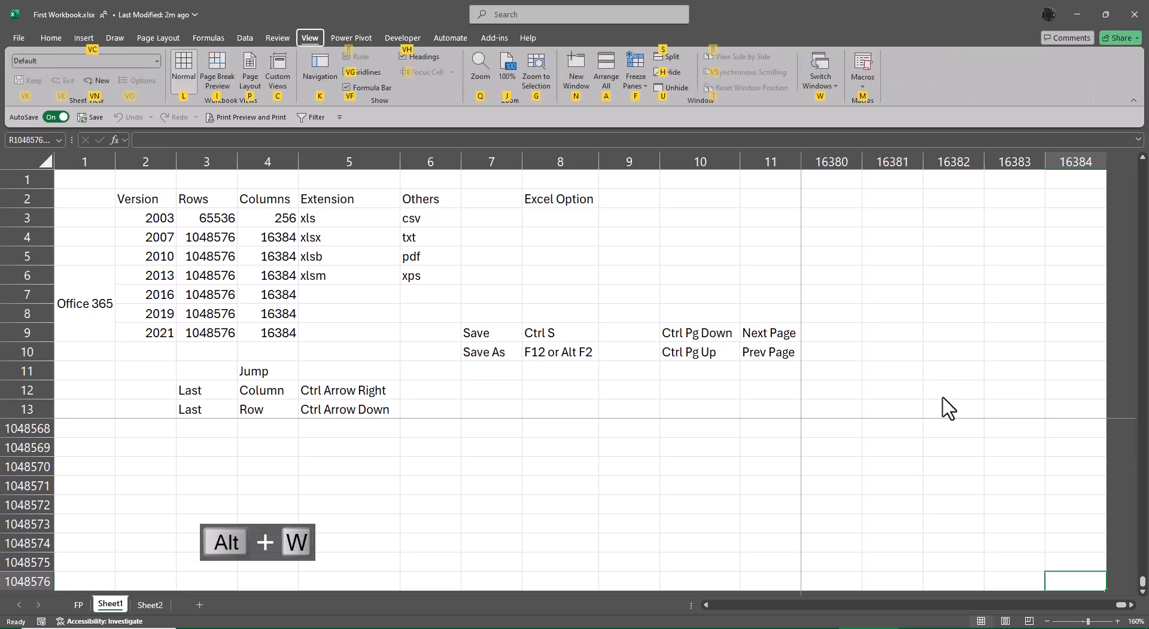
{"action": "key", "text": "f"}
{"action": "key", "text": "f"}
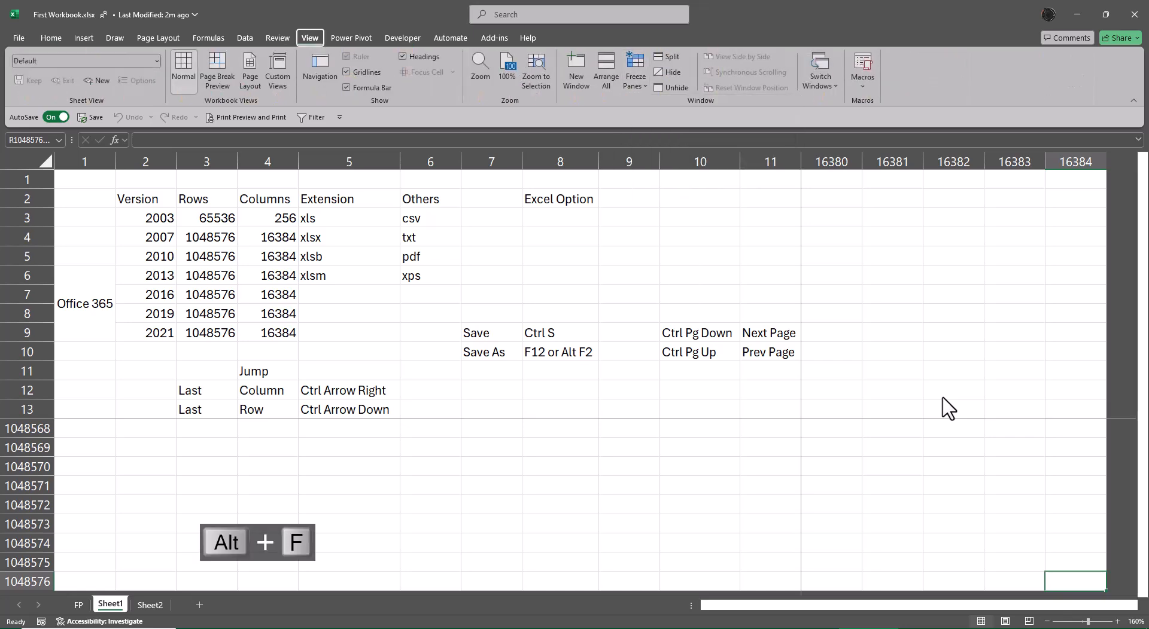
Switch to Sheet2 and enter the heading 'Data Type' in cell R8C6
{"action": "key", "text": "ctrl+Right"}
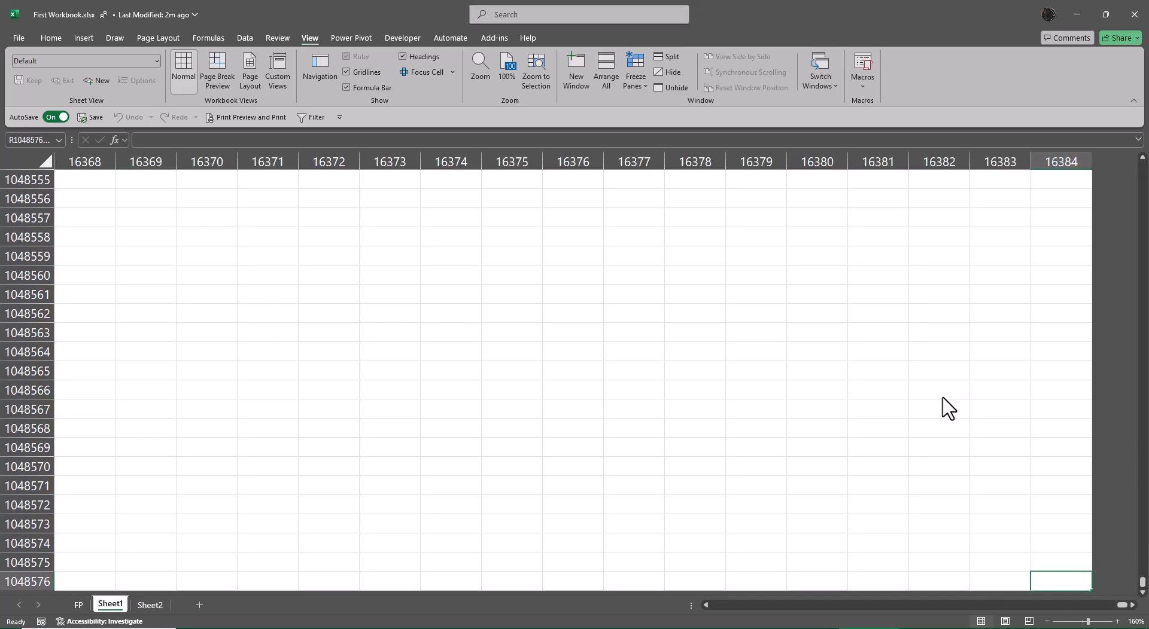
{"action": "key", "text": "ctrl+Left"}
{"action": "key", "text": "ctrl+Up"}
{"action": "key", "text": "ctrl+Page_Down"}
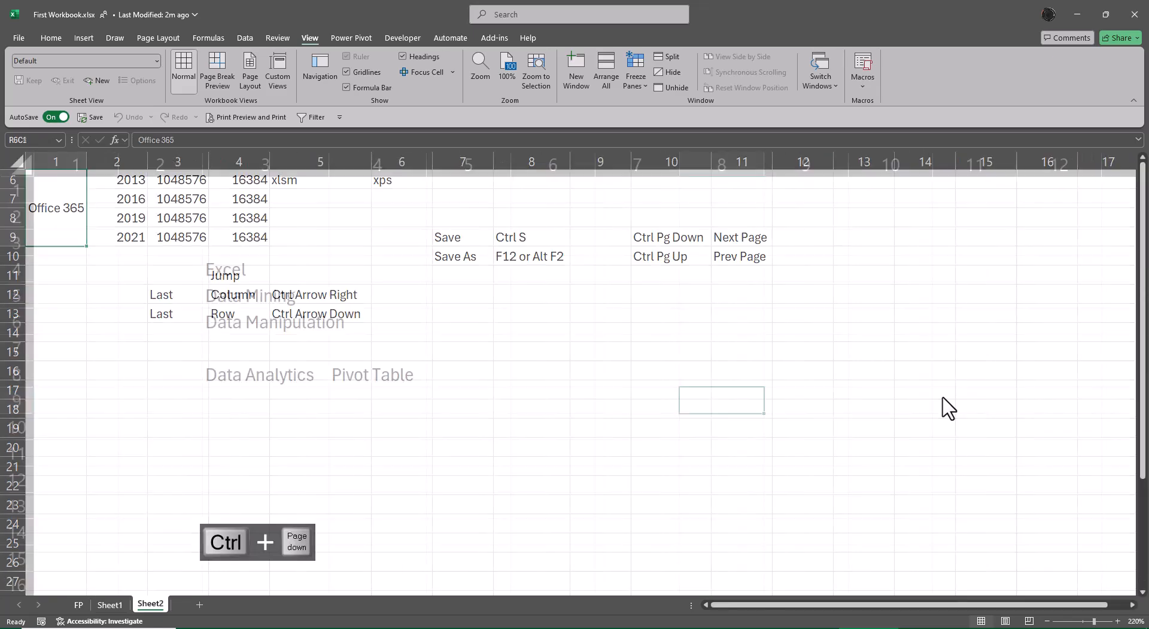
{"action": "key", "text": "Left"}
{"action": "key", "text": "Left"}
{"action": "key", "text": "Left"}
{"action": "key", "text": "Left"}
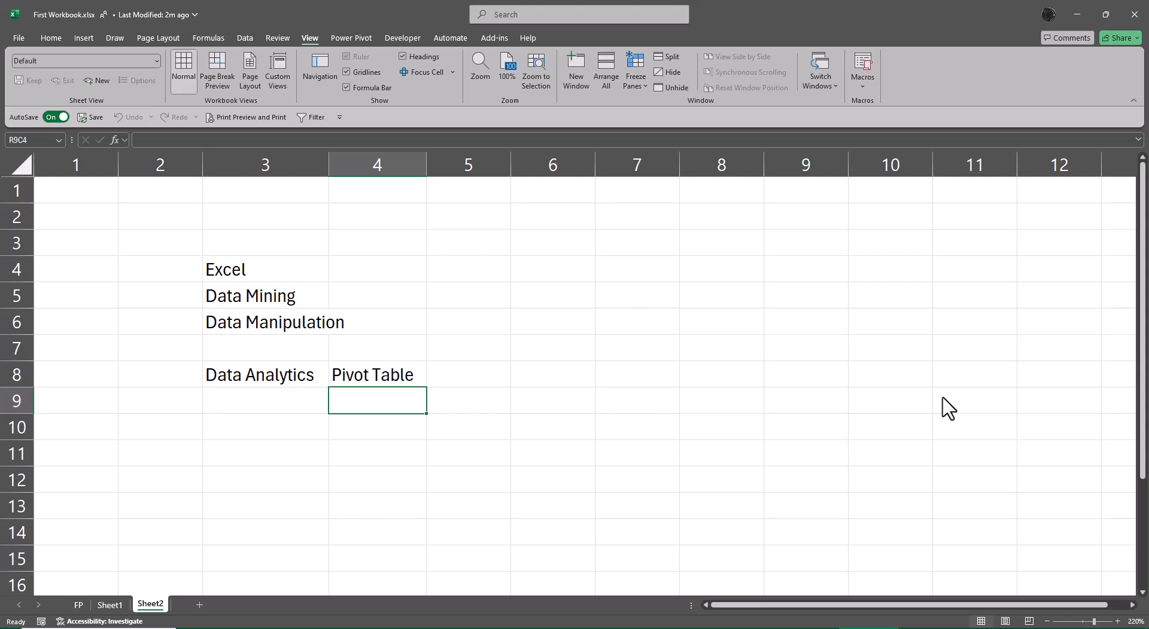
{"action": "key", "text": "Up"}
{"action": "key", "text": "Right"}
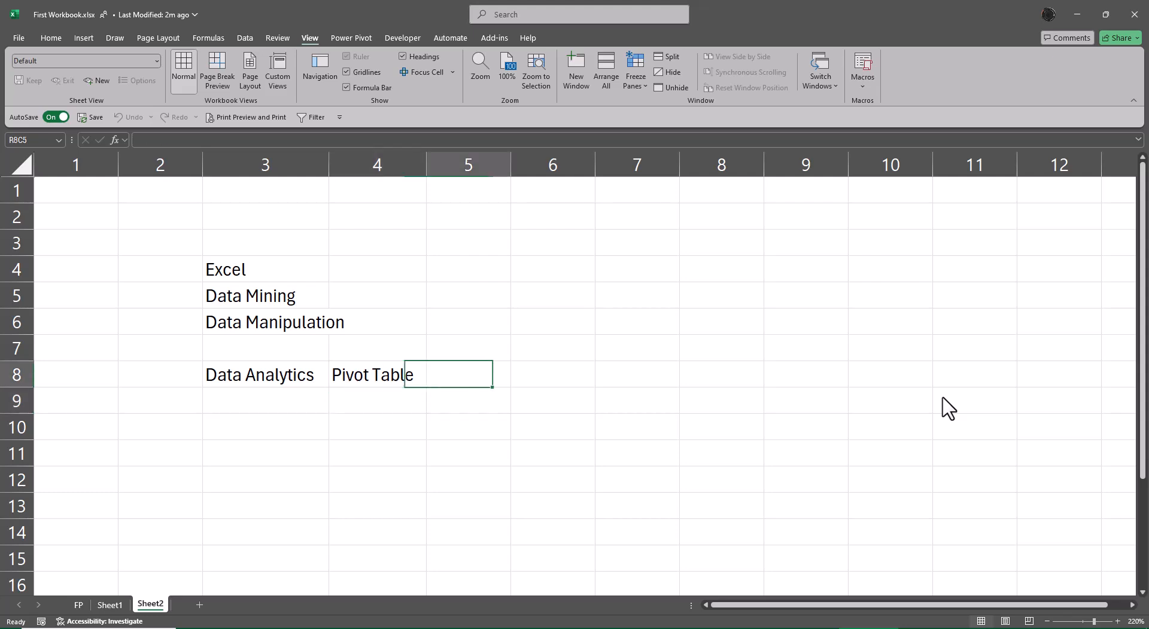
{"action": "key", "text": "Right"}
{"action": "key", "text": "F2"}
{"action": "type", "text": "Dat"}
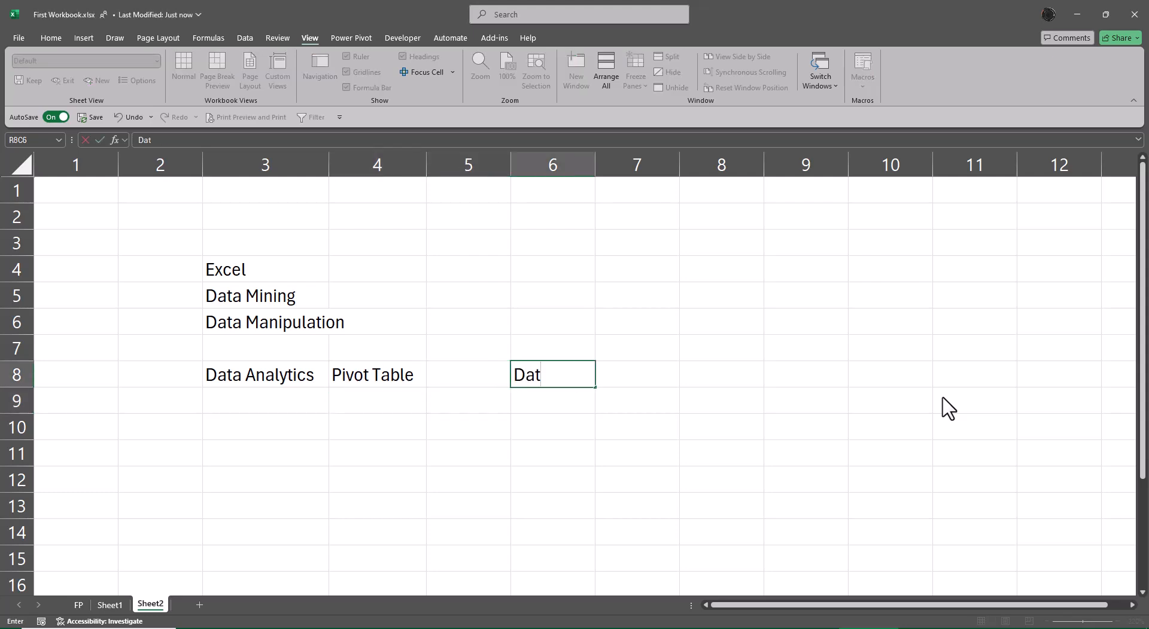
{"action": "type", "text": "a Type"}
{"action": "key", "text": "Return"}
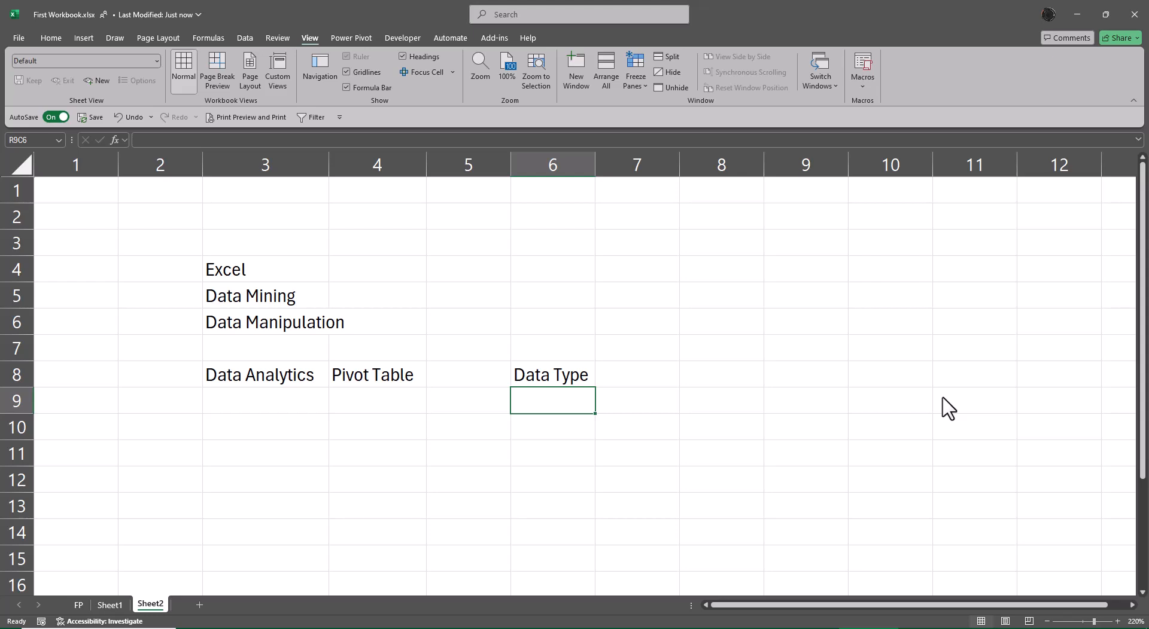
List 'Text', 'Numbers' and 'Boolean' below the Data Type heading
{"action": "type", "text": "Text"}
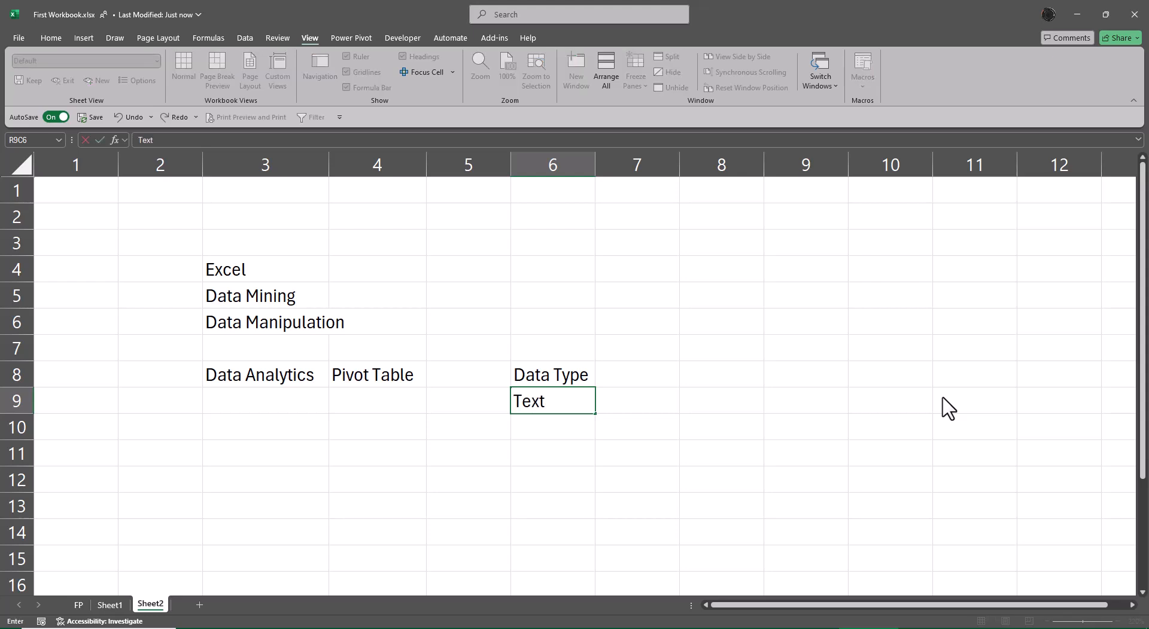
{"action": "key", "text": "Return"}
{"action": "type", "text": "Nu"}
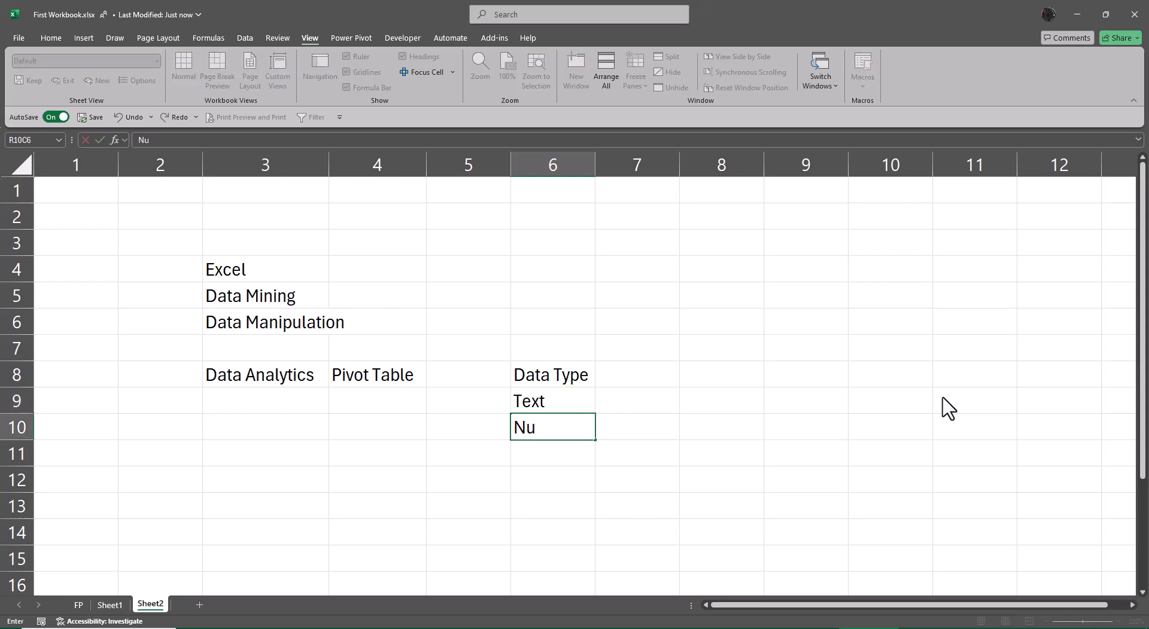
{"action": "type", "text": "mbers"}
{"action": "key", "text": "Return"}
{"action": "type", "text": "Boolean"}
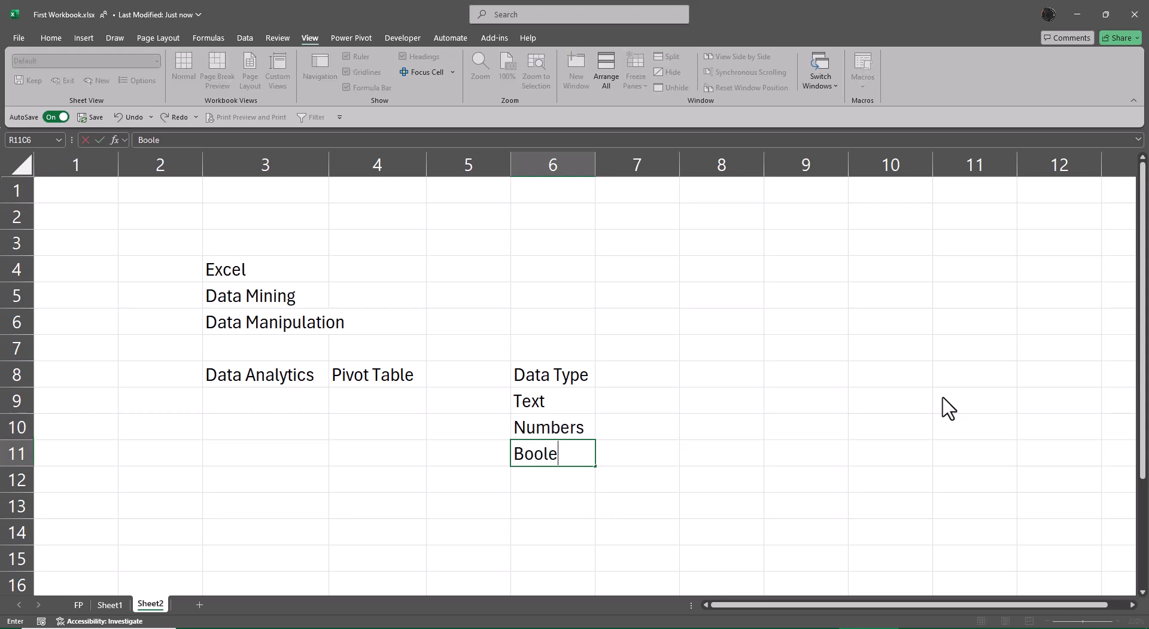
{"action": "key", "text": "Return"}
Enter a person's name as the text example next to 'Text' in R9C7
{"action": "key", "text": "Up"}
{"action": "key", "text": "Up"}
{"action": "key", "text": "Up"}
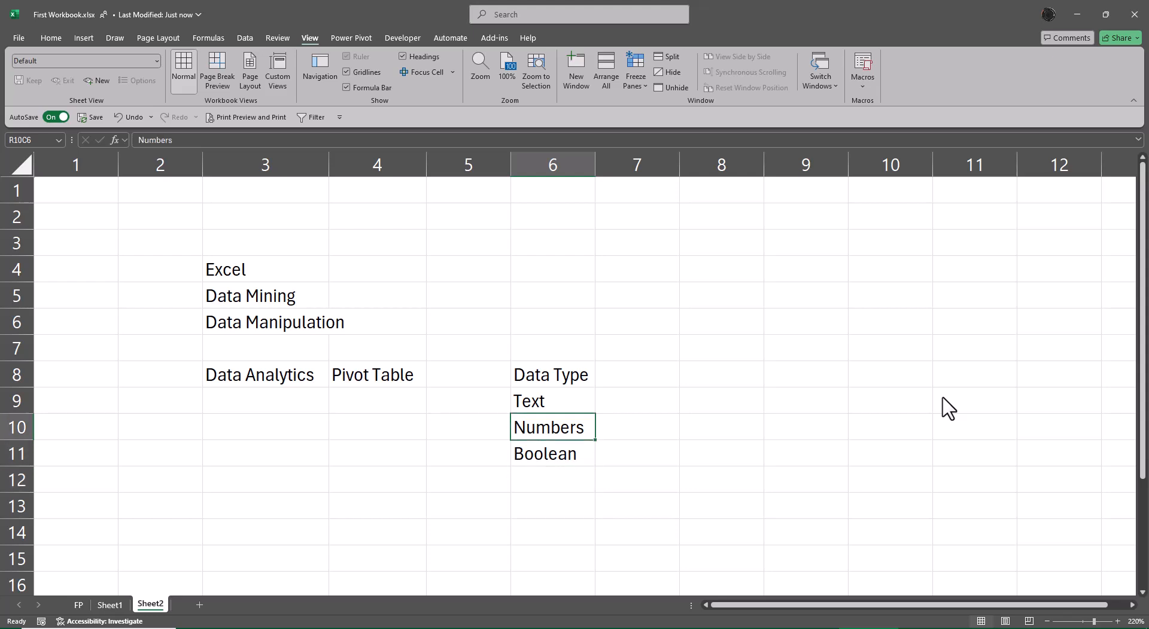
{"action": "key", "text": "Right"}
{"action": "type", "text": "Vinoth"}
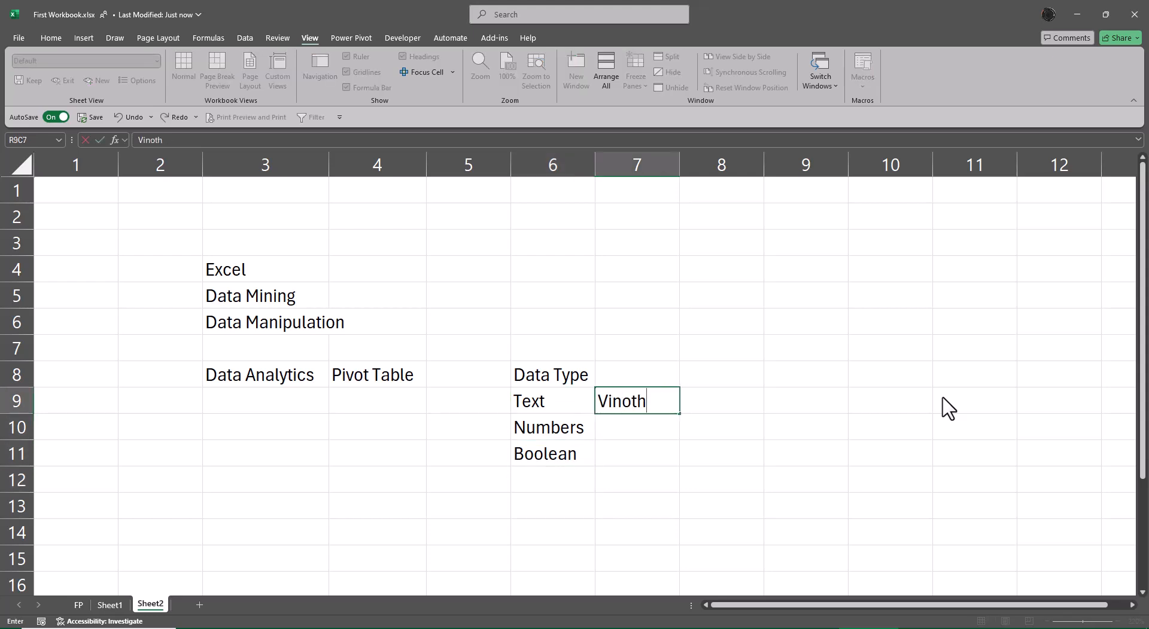
{"action": "key", "text": "Return"}
{"action": "key", "text": "Up"}
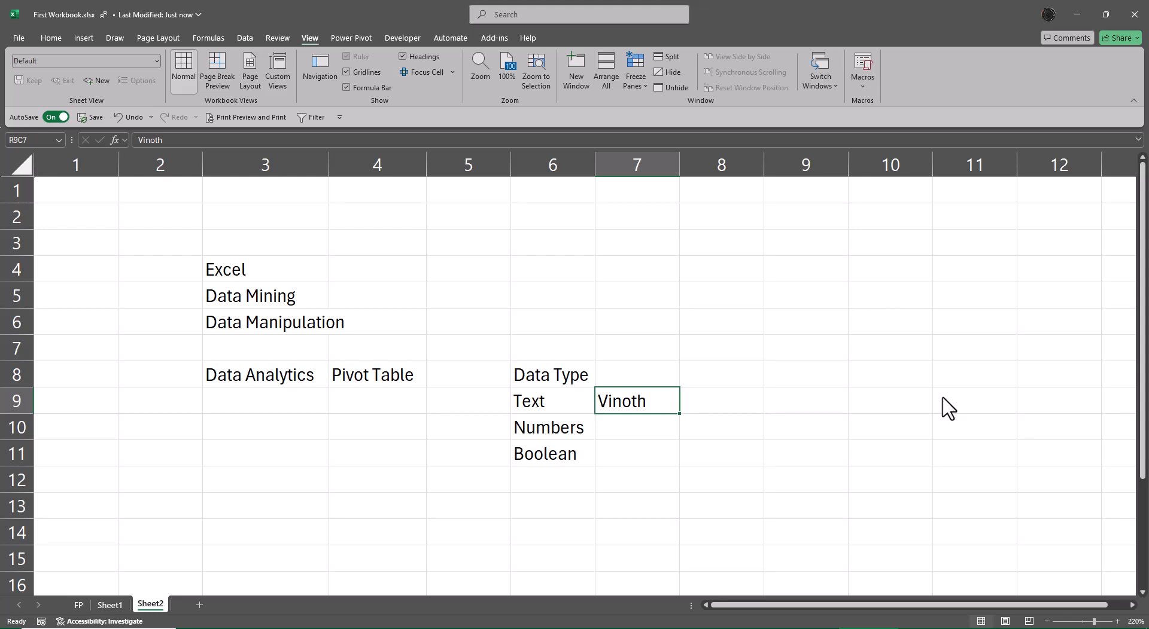
Enter the note 'Aligned Left' beside the text example in R9C8
{"action": "key", "text": "Right"}
{"action": "type", "text": "Alo"}
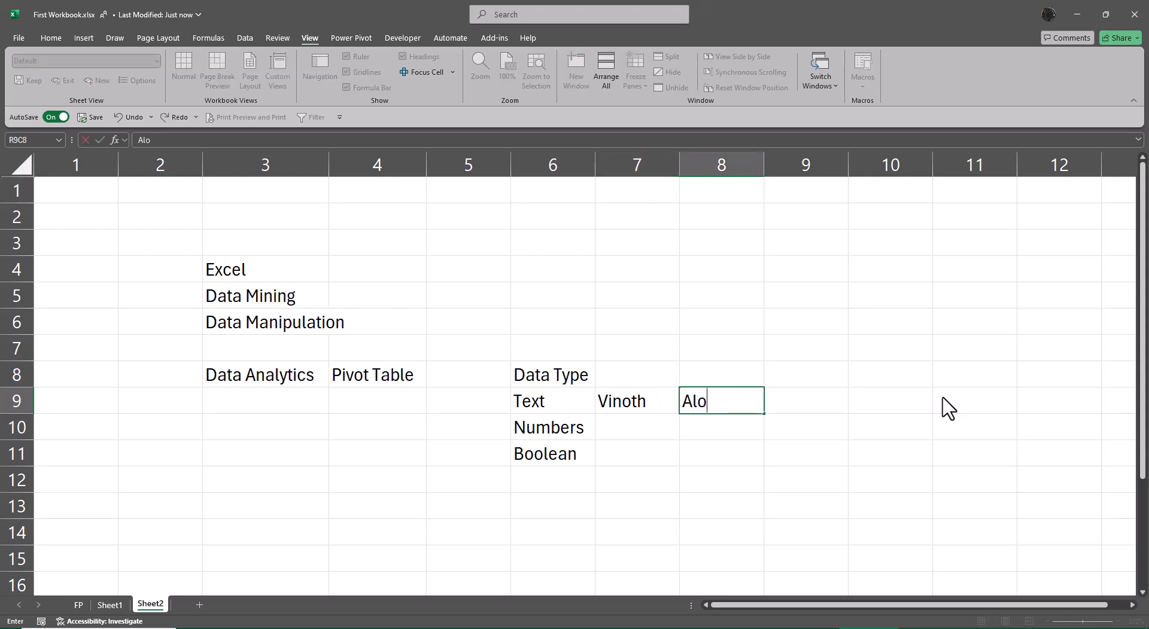
{"action": "key", "text": "BackSpace"}
{"action": "type", "text": "igned Left"}
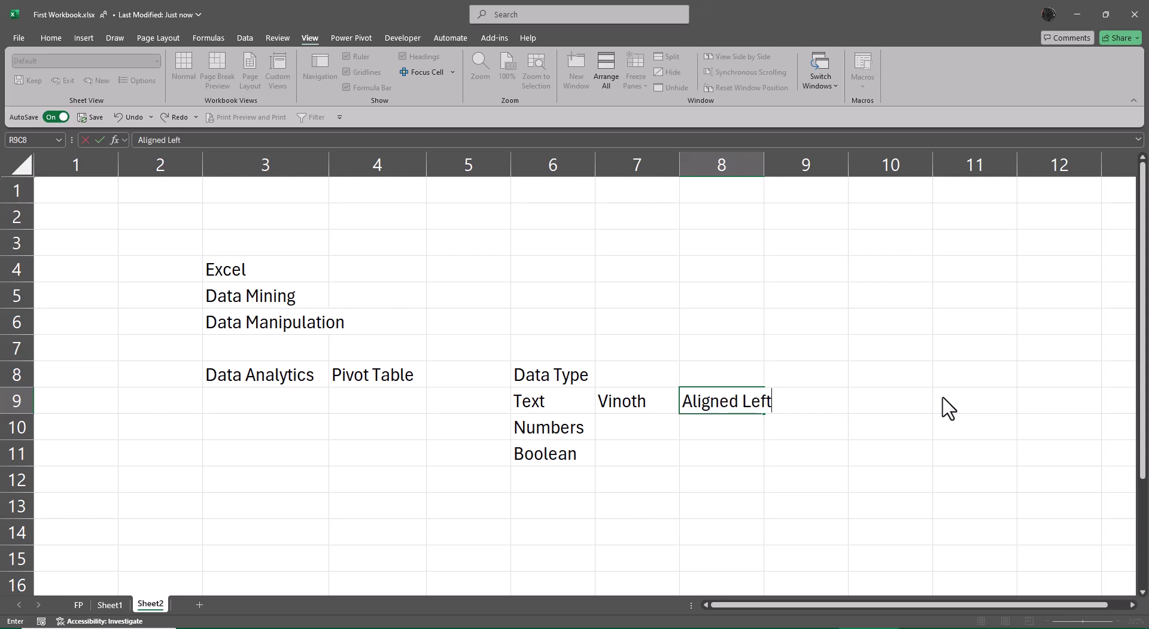
{"action": "key", "text": "Return"}
Insert four blank rows between the Numbers row and the Boolean row
{"action": "key", "text": "Left"}
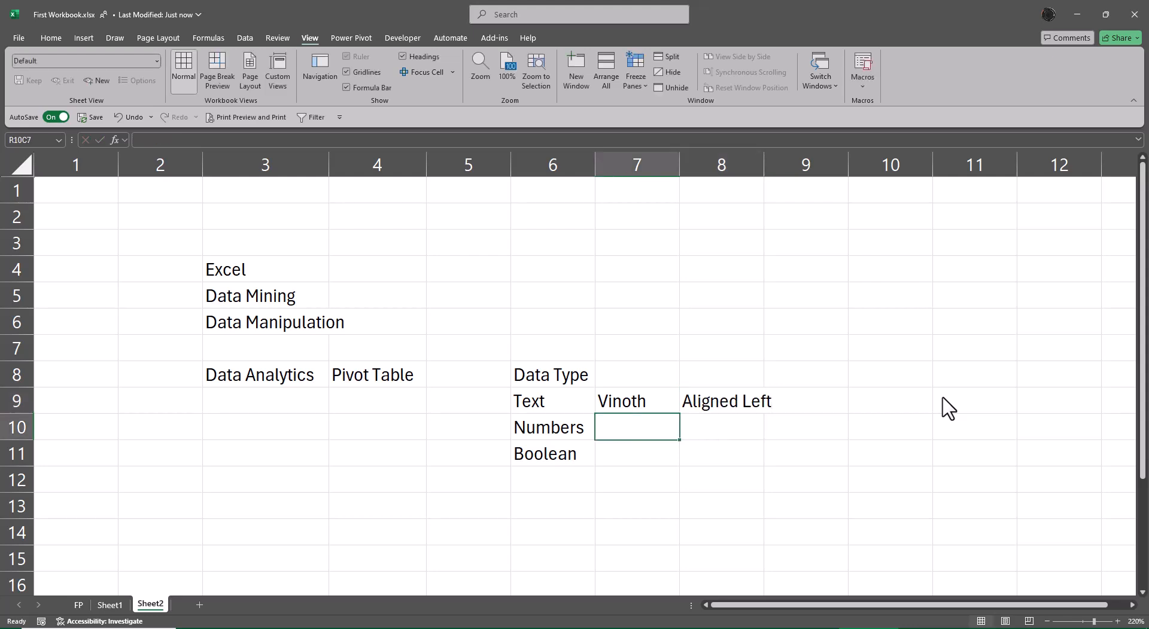
{"action": "key", "text": "Down"}
{"action": "key", "text": "shift+space"}
{"action": "key", "text": "ctrl+plus"}
{"action": "key", "text": "ctrl+plus"}
{"action": "key", "text": "ctrl+plus"}
{"action": "key", "text": "ctrl+plus"}
{"action": "key", "text": "Up"}
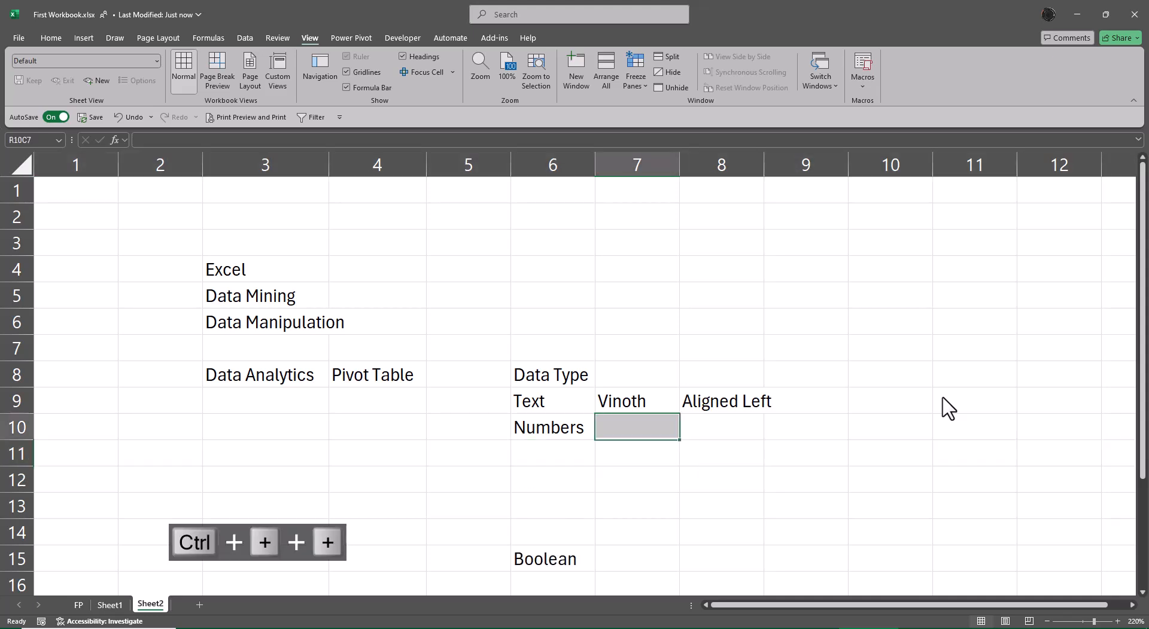
Enter the number examples 12 and 12.56 under each other in column 7 beside Numbers
{"action": "key", "text": "Right"}
{"action": "key", "text": "Left"}
{"action": "type", "text": "12"}
{"action": "key", "text": "Return"}
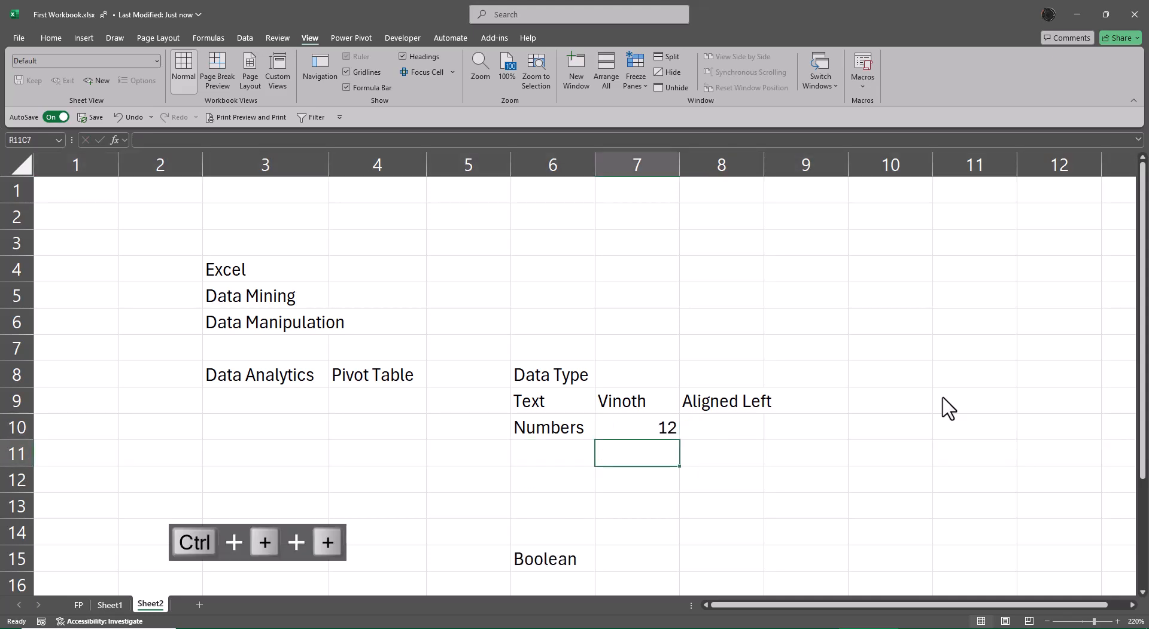
{"action": "type", "text": "12.56"}
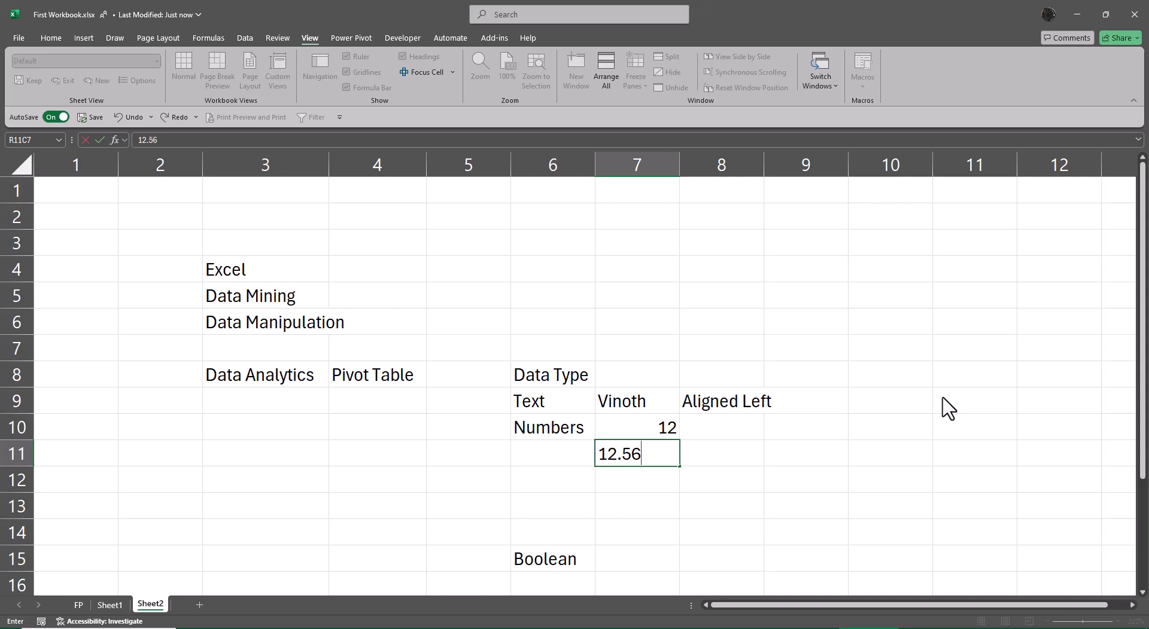
{"action": "key", "text": "Return"}
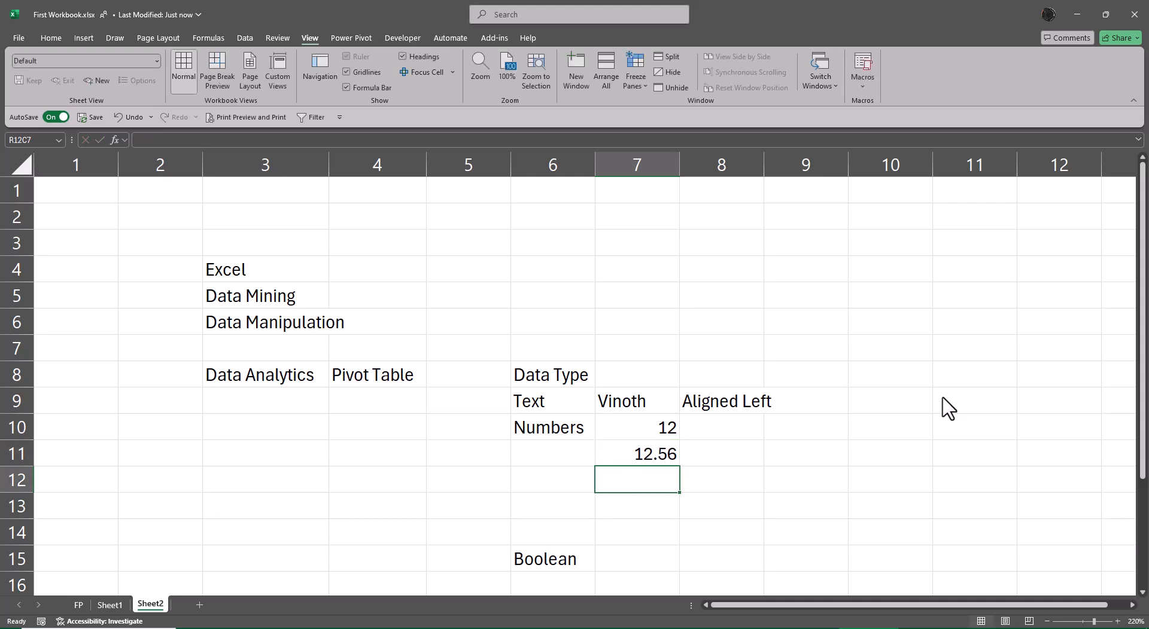
Enter the date 1-4-2025 below the number examples in R12C7
{"action": "type", "text": "1-4+"}
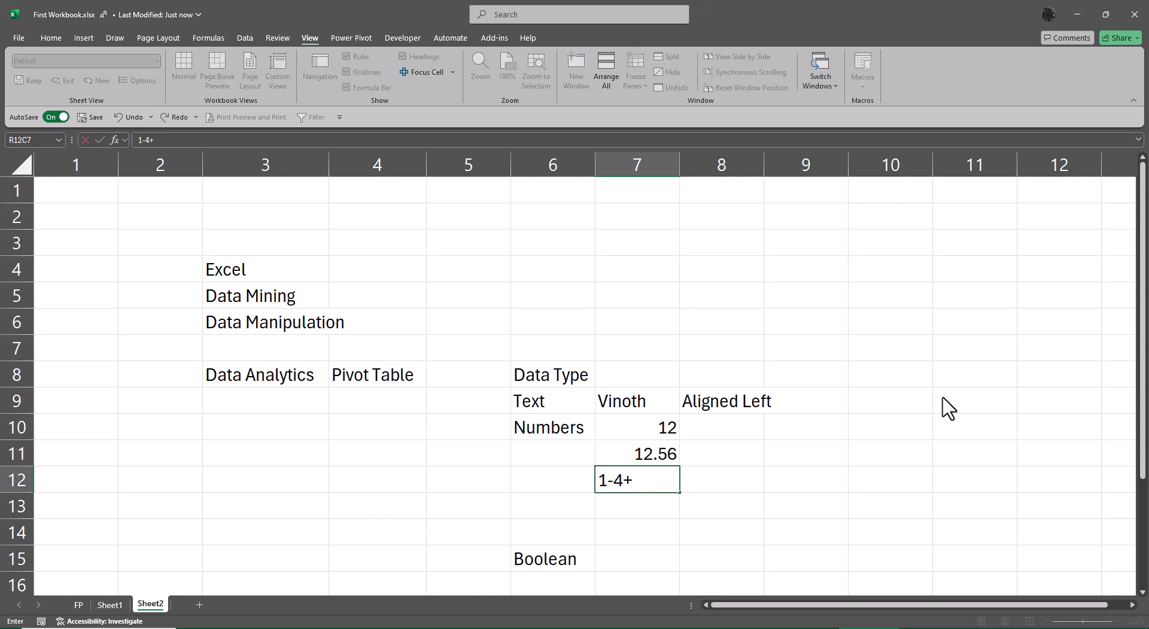
{"action": "key", "text": "BackSpace"}
{"action": "type", "text": "-2025"}
{"action": "key", "text": "Return"}
Copy 'Aligned Left' into R10C8 to R12C8 and change all three notes to 'Aligned Right'
{"action": "key", "text": "Up"}
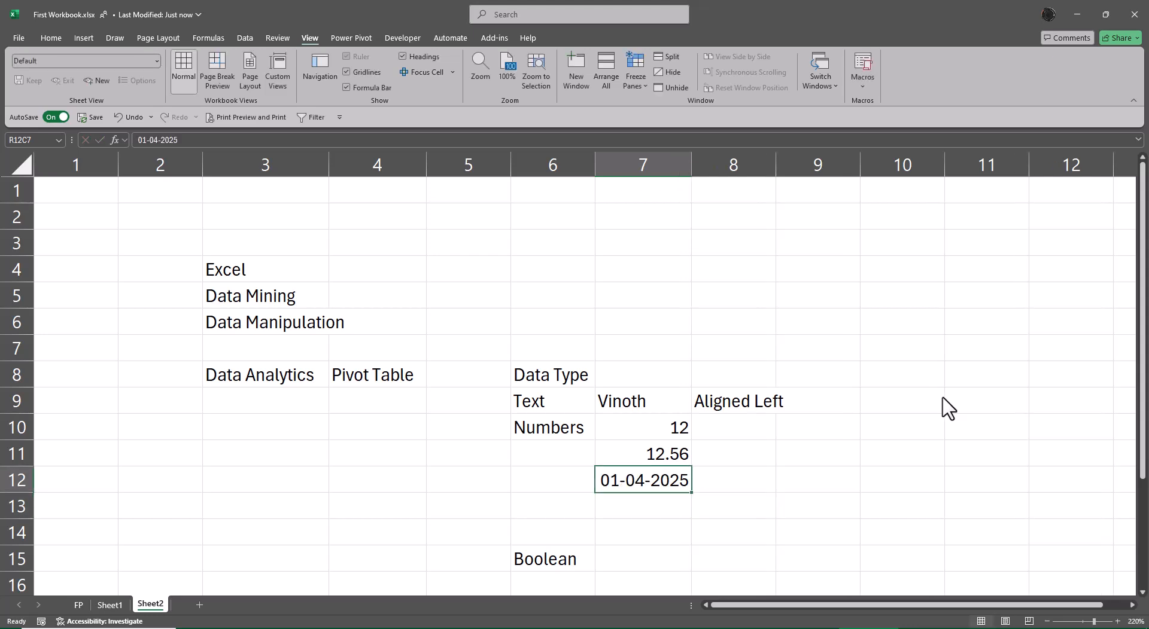
{"action": "key", "text": "Up"}
{"action": "key", "text": "Up"}
{"action": "key", "text": "Right"}
{"action": "key", "text": "Up"}
{"action": "key", "text": "ctrl+c"}
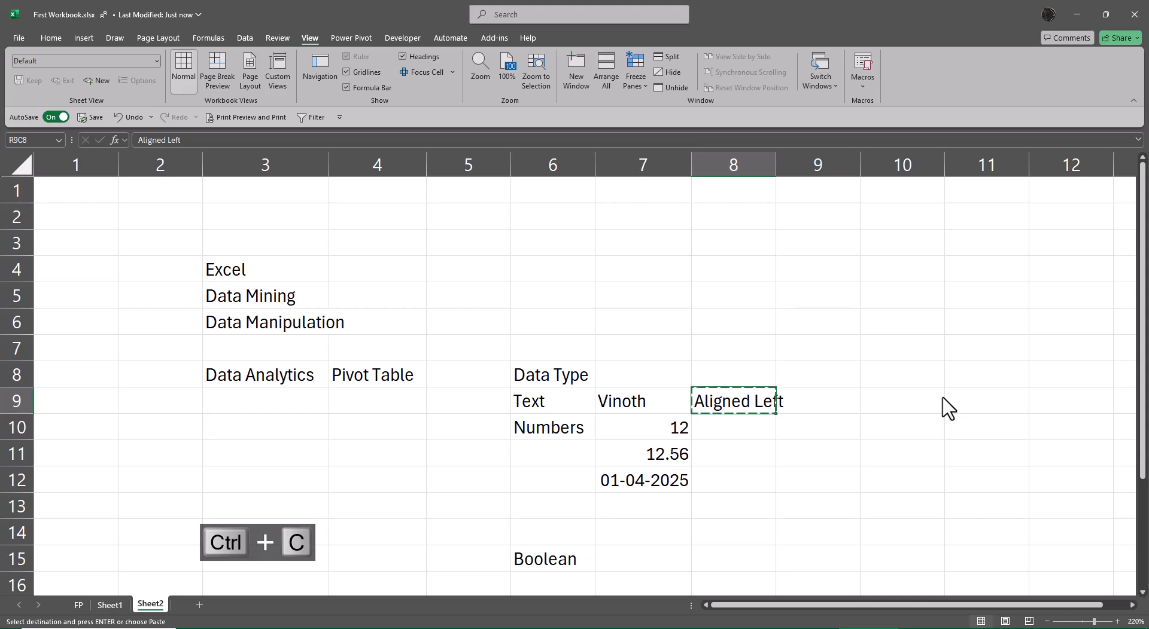
{"action": "key", "text": "shift+Down"}
{"action": "key", "text": "shift+Down"}
{"action": "key", "text": "shift+Down"}
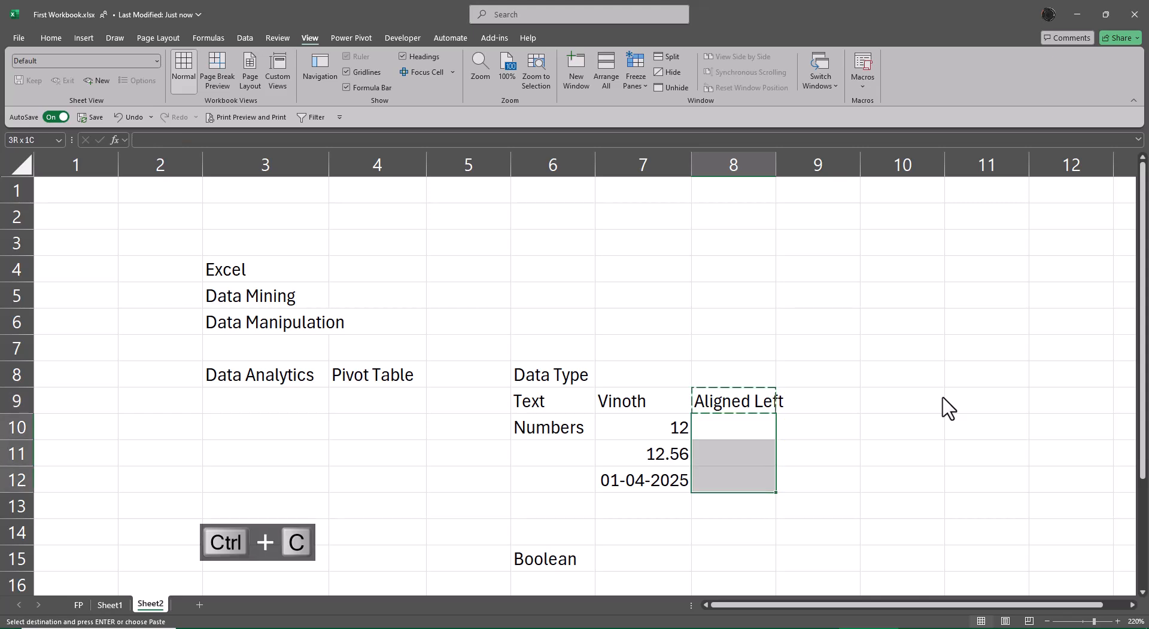
{"action": "key", "text": "ctrl+v"}
{"action": "key", "text": "F2"}
{"action": "key", "text": "BackSpace"}
{"action": "key", "text": "BackSpace"}
{"action": "key", "text": "BackSpace"}
{"action": "key", "text": "BackSpace"}
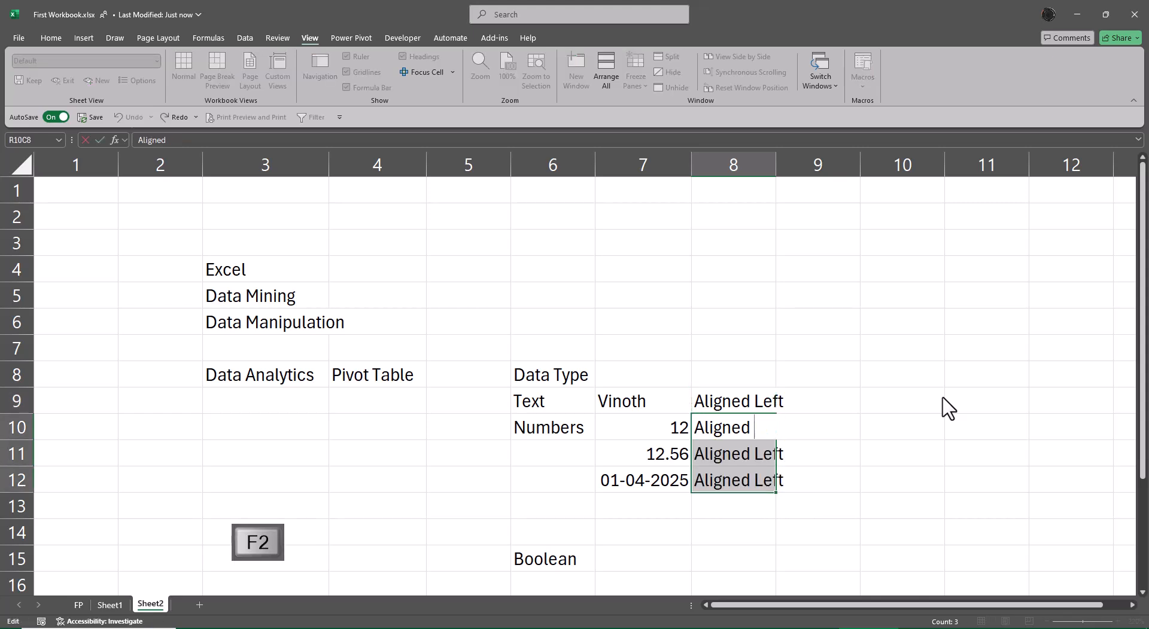
{"action": "type", "text": "Right"}
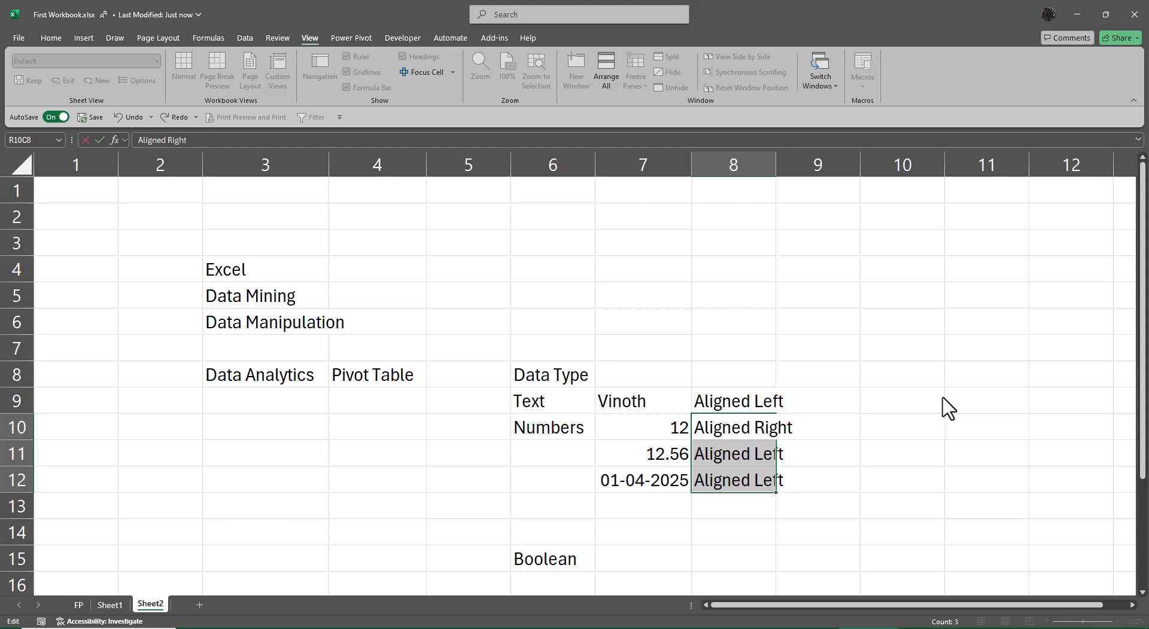
{"action": "key", "text": "ctrl+Return"}
AutoFit column 8 to the width of its notes
{"action": "key", "text": "alt+o"}
{"action": "key", "text": "c"}
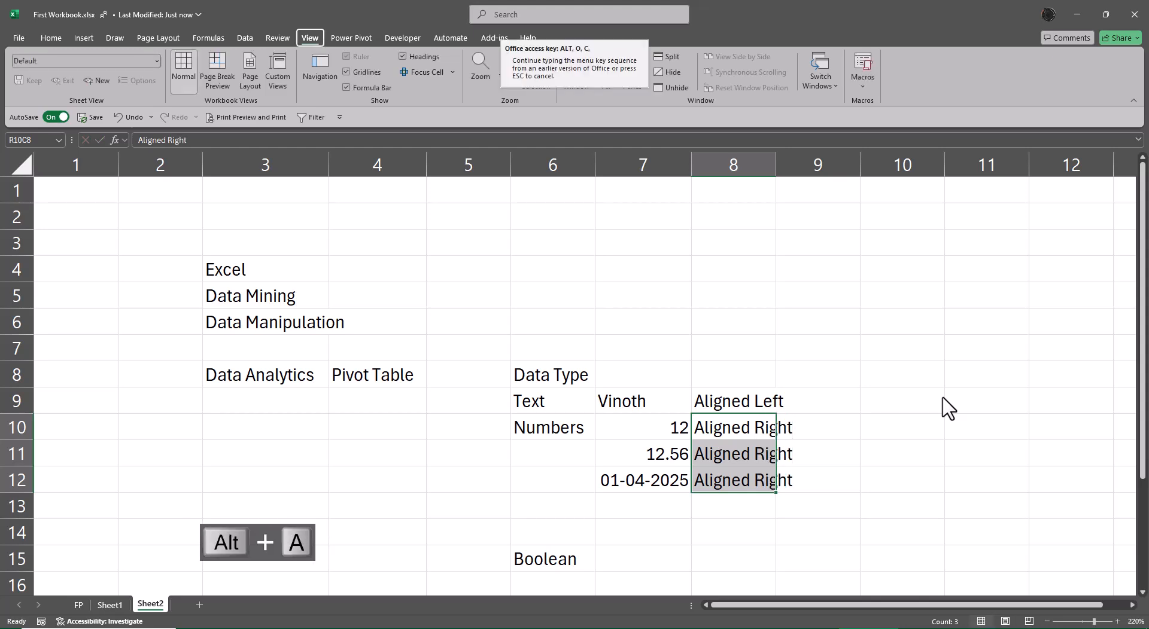
{"action": "key", "text": "a"}
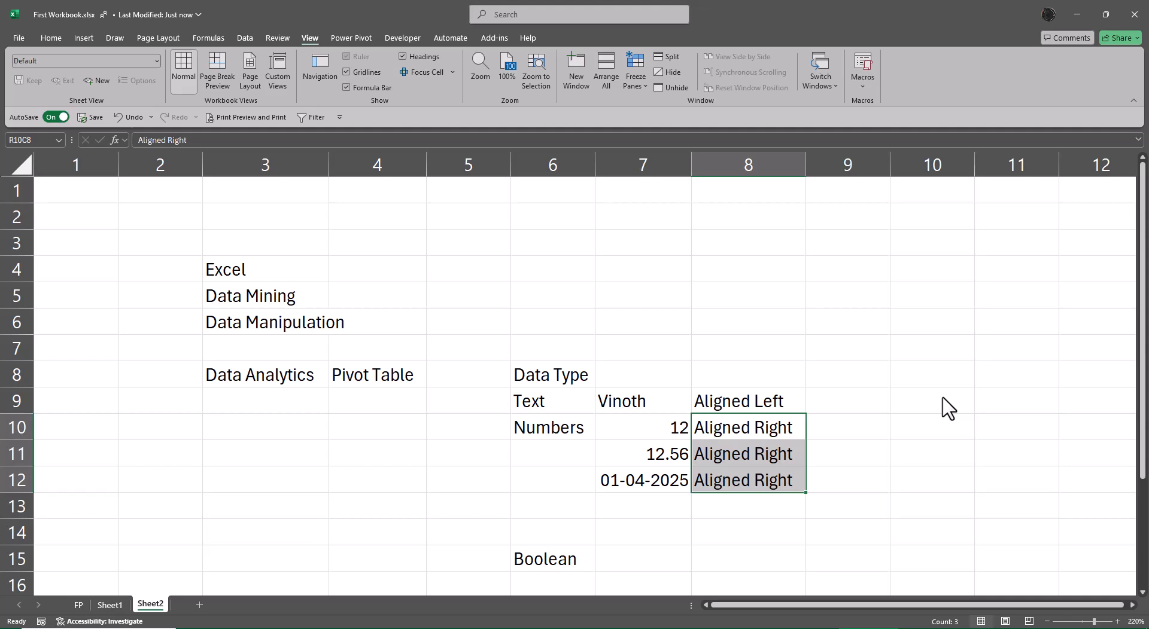
Delete one of the blank rows above the Boolean row
{"action": "key", "text": "Down"}
{"action": "key", "text": "Down"}
{"action": "key", "text": "Down"}
{"action": "key", "text": "Down"}
{"action": "key", "text": "shift+space"}
{"action": "key", "text": "ctrl+minus"}
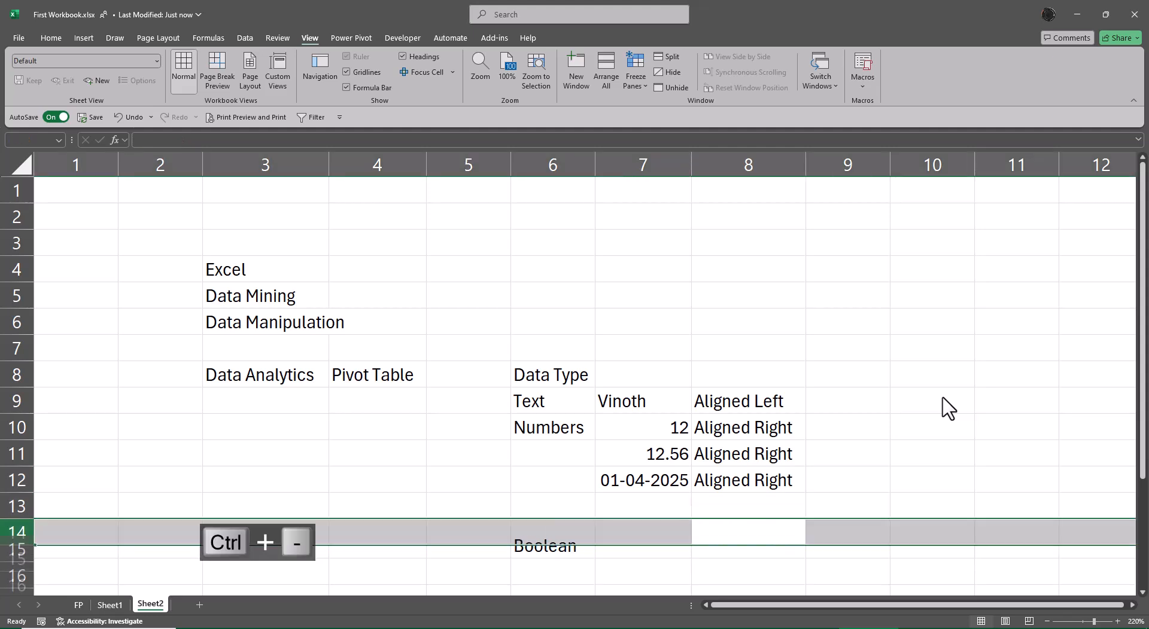
Enter true as the Boolean example in R14C7
{"action": "key", "text": "Right"}
{"action": "key", "text": "Left"}
{"action": "key", "text": "Left"}
{"action": "key", "text": "Left"}
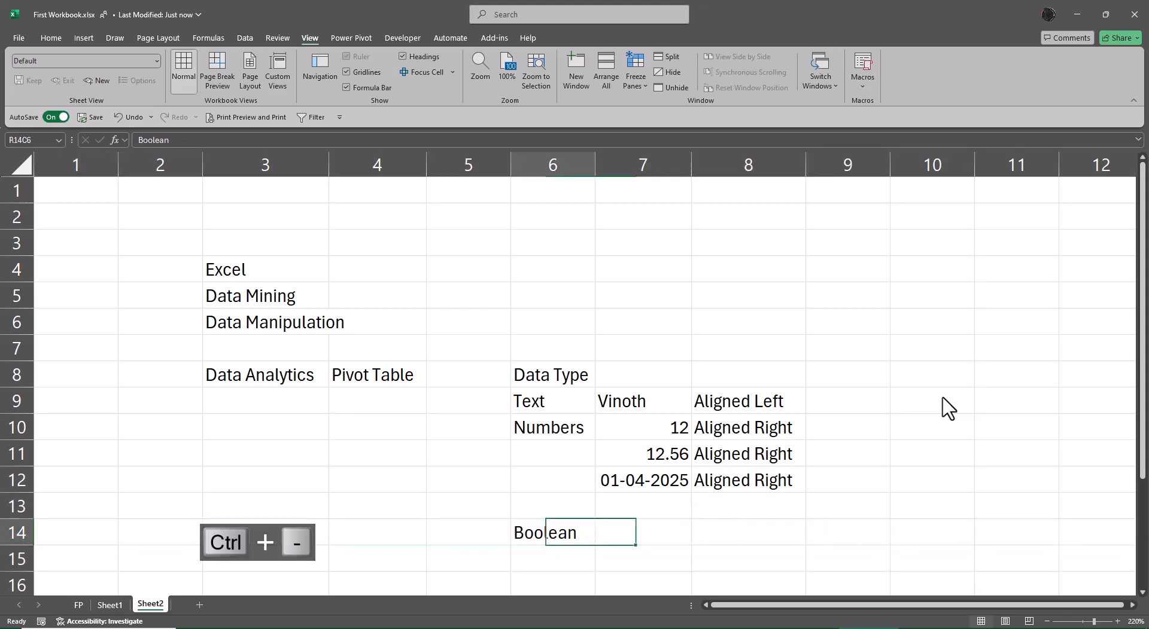
{"action": "key", "text": "Right"}
{"action": "type", "text": "true"}
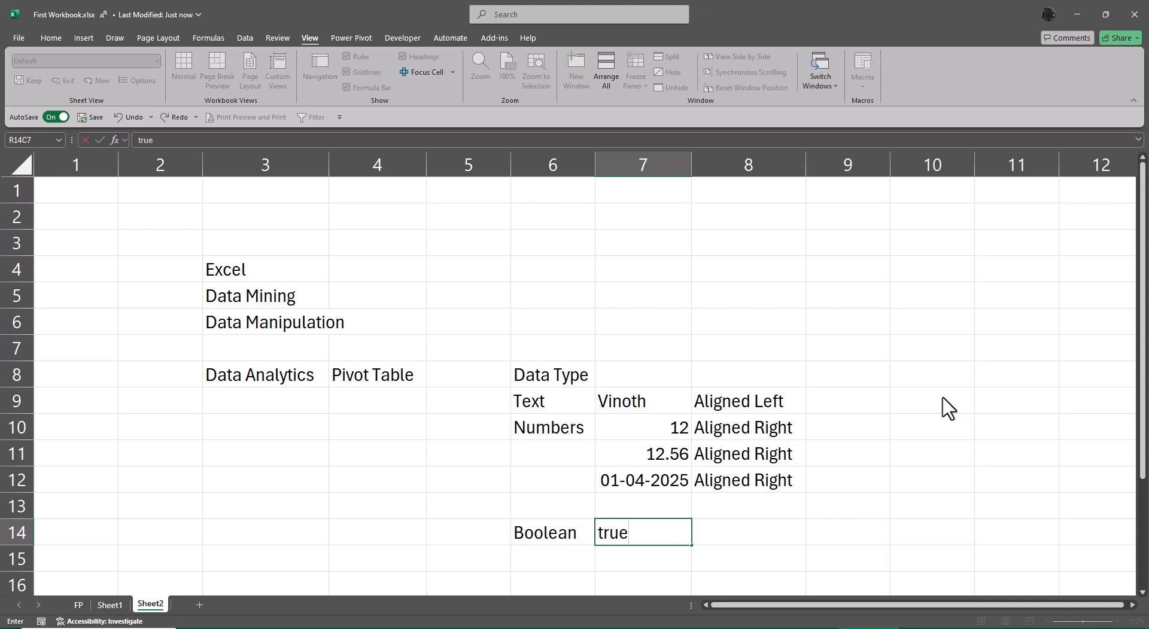
{"action": "key", "text": "Return"}
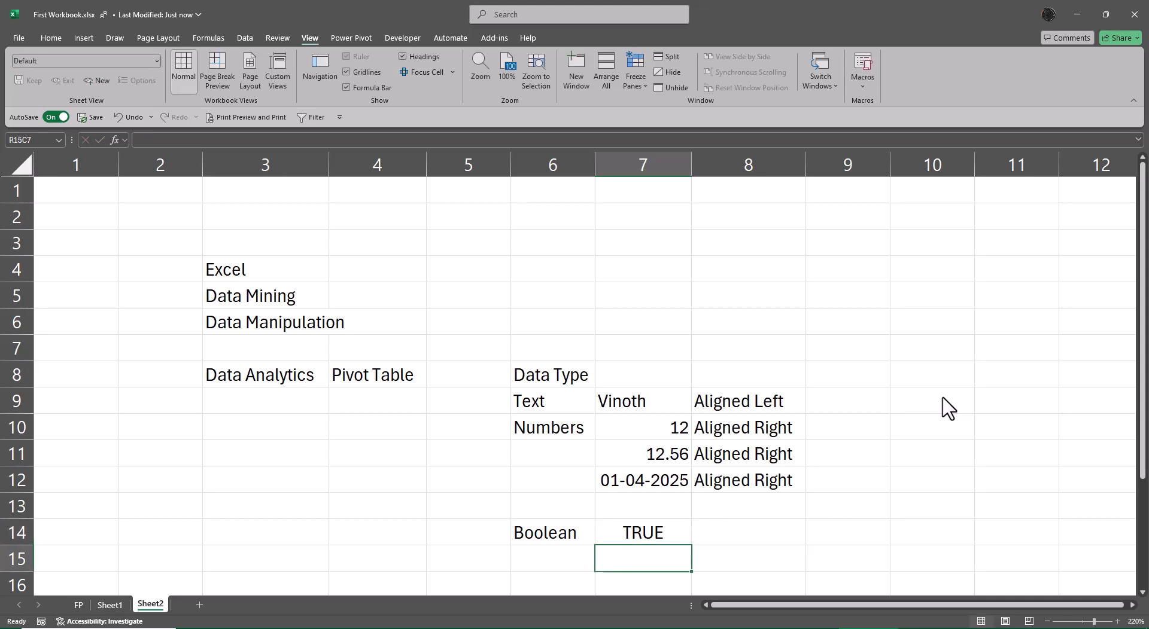
Copy an 'Aligned Right' note to R14C8 and edit it to 'Aligned Center'
{"action": "key", "text": "Up"}
{"action": "key", "text": "Right"}
{"action": "key", "text": "Up"}
{"action": "key", "text": "Up"}
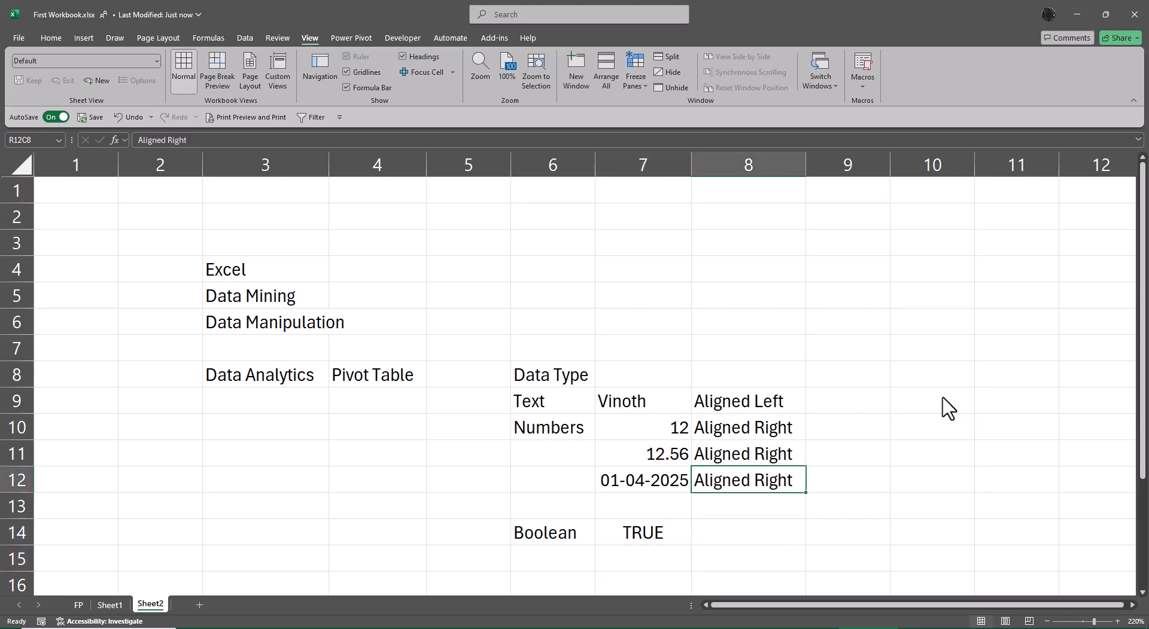
{"action": "key", "text": "ctrl+c"}
{"action": "key", "text": "Down"}
{"action": "key", "text": "Down"}
{"action": "key", "text": "ctrl+v"}
{"action": "key", "text": "Escape"}
{"action": "key", "text": "F2"}
{"action": "key", "text": "BackSpace"}
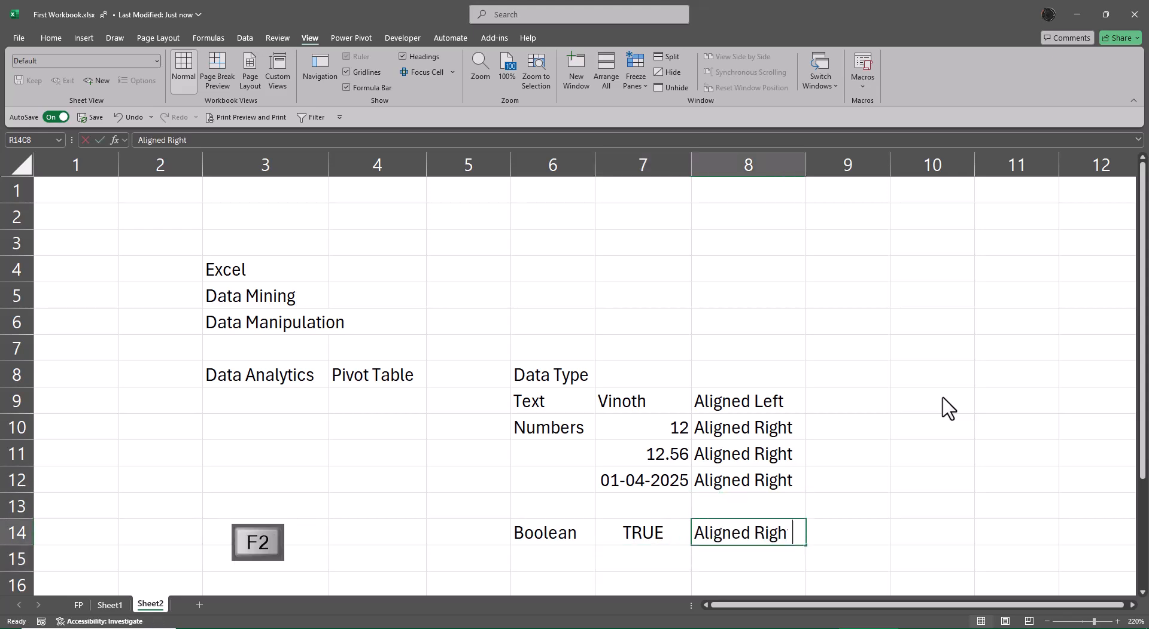
{"action": "key", "text": "BackSpace"}
{"action": "key", "text": "BackSpace"}
{"action": "key", "text": "BackSpace"}
{"action": "key", "text": "BackSpace"}
{"action": "type", "text": "Ce"}
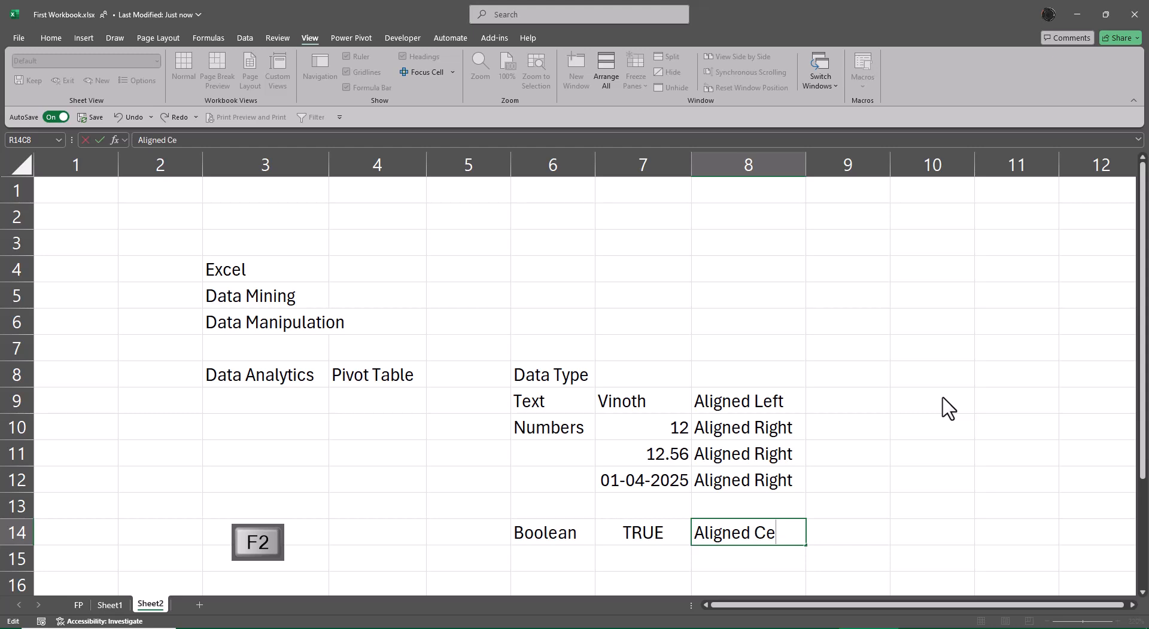
{"action": "type", "text": "nter"}
{"action": "key", "text": "Return"}
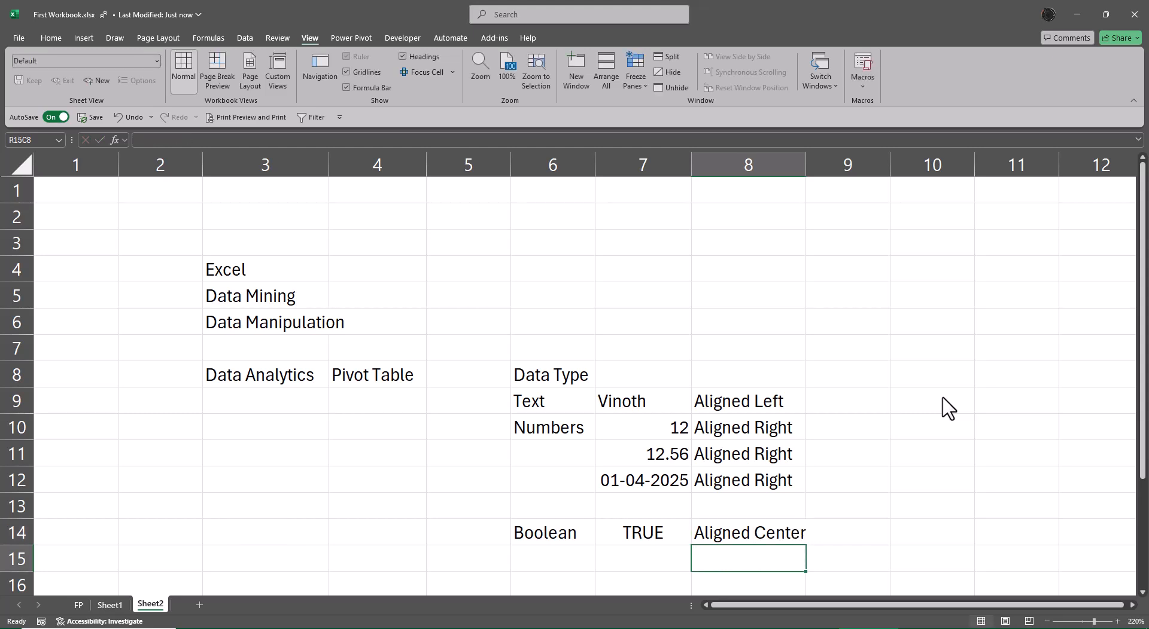
AutoFit column 8 again to fit the new note
{"action": "key", "text": "Up"}
{"action": "key", "text": "alt+o"}
{"action": "key", "text": "c"}
{"action": "key", "text": "a"}
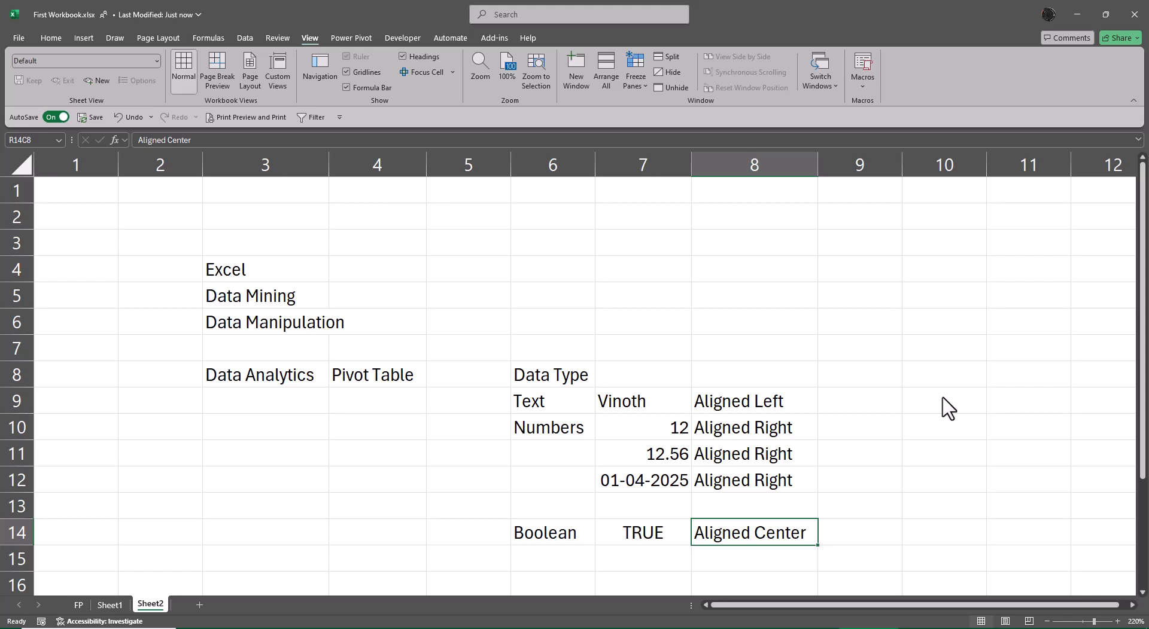
Try to build a formula in R16C7 multiplying the Vinoth cell by the 12 cell, then cancel it
{"action": "key", "text": "Left"}
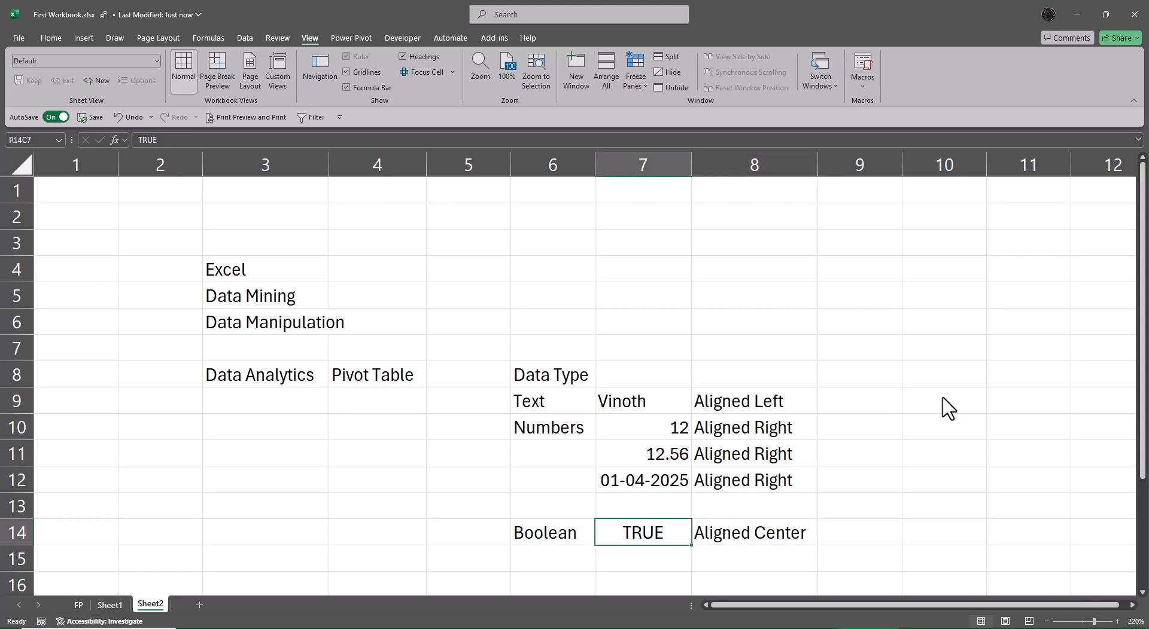
{"action": "key", "text": "Down"}
{"action": "key", "text": "Down"}
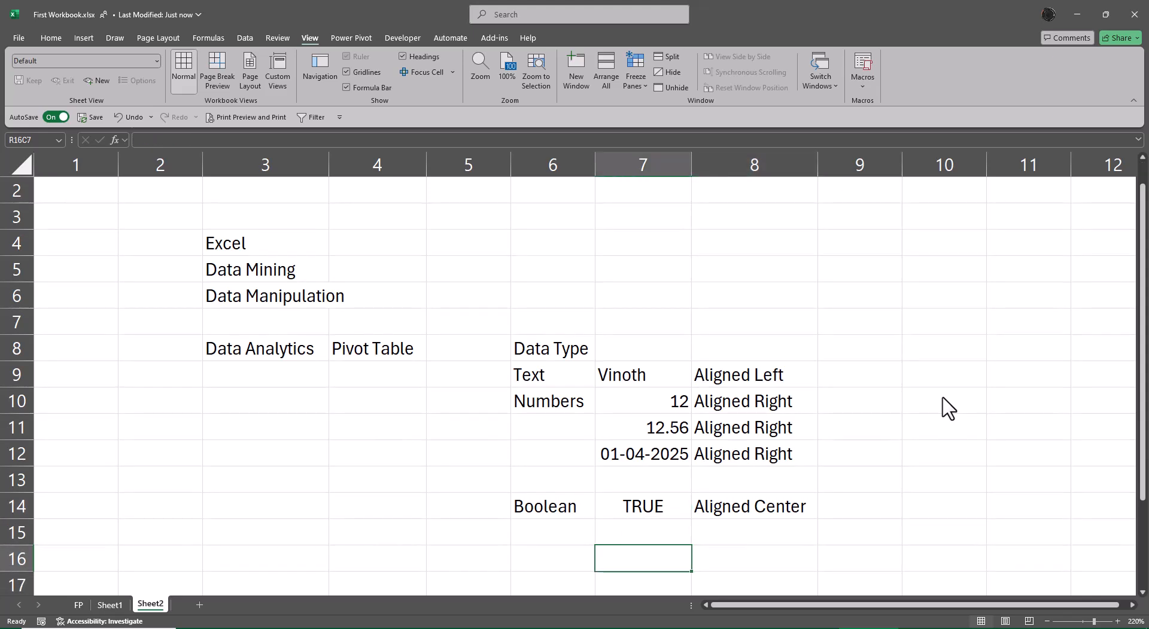
{"action": "type", "text": "="}
{"action": "key", "text": "Up"}
{"action": "key", "text": "Up"}
{"action": "key", "text": "Up"}
{"action": "key", "text": "Up"}
{"action": "key", "text": "Up"}
{"action": "key", "text": "Up"}
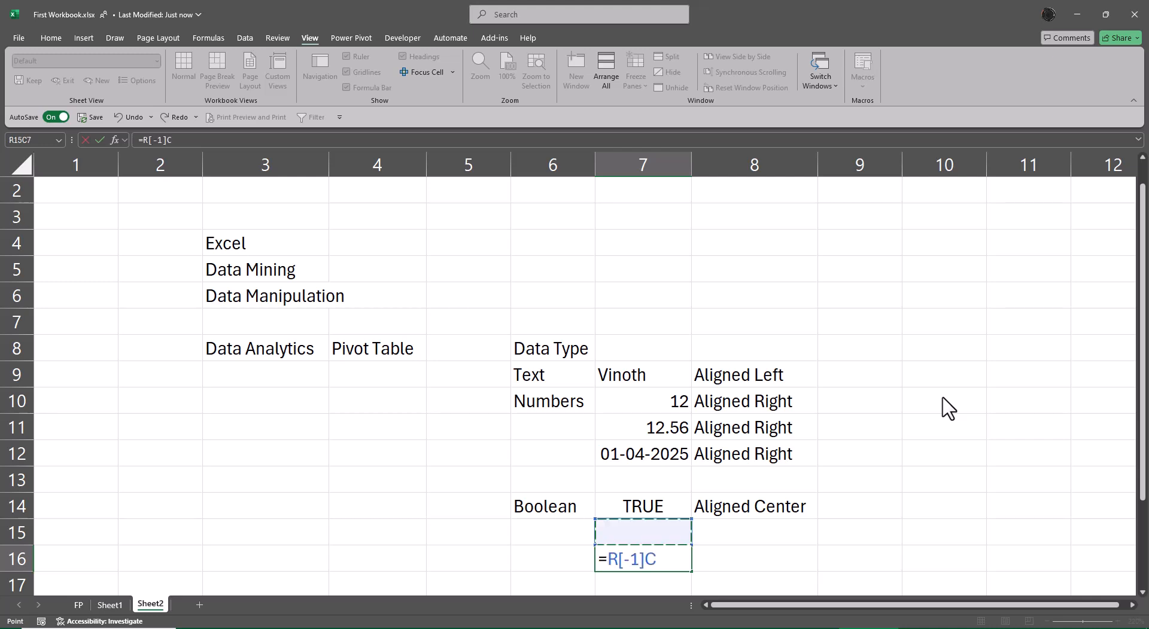
{"action": "key", "text": "Up"}
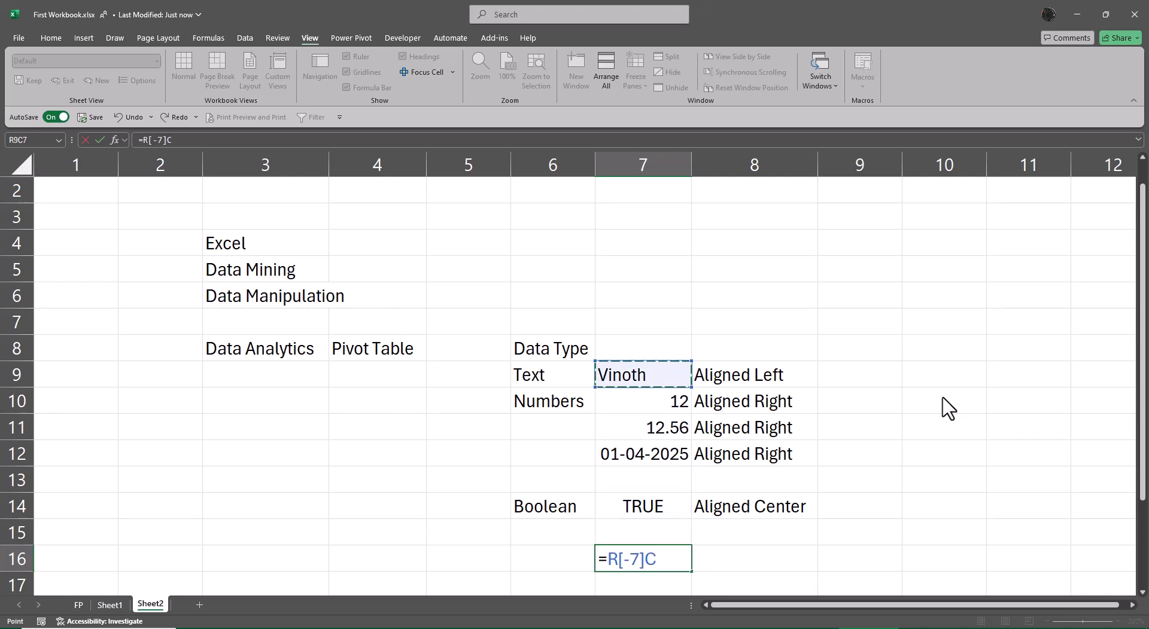
{"action": "type", "text": "*"}
{"action": "key", "text": "Up"}
{"action": "key", "text": "Up"}
{"action": "key", "text": "Up"}
{"action": "key", "text": "Up"}
{"action": "key", "text": "Up"}
{"action": "key", "text": "Up"}
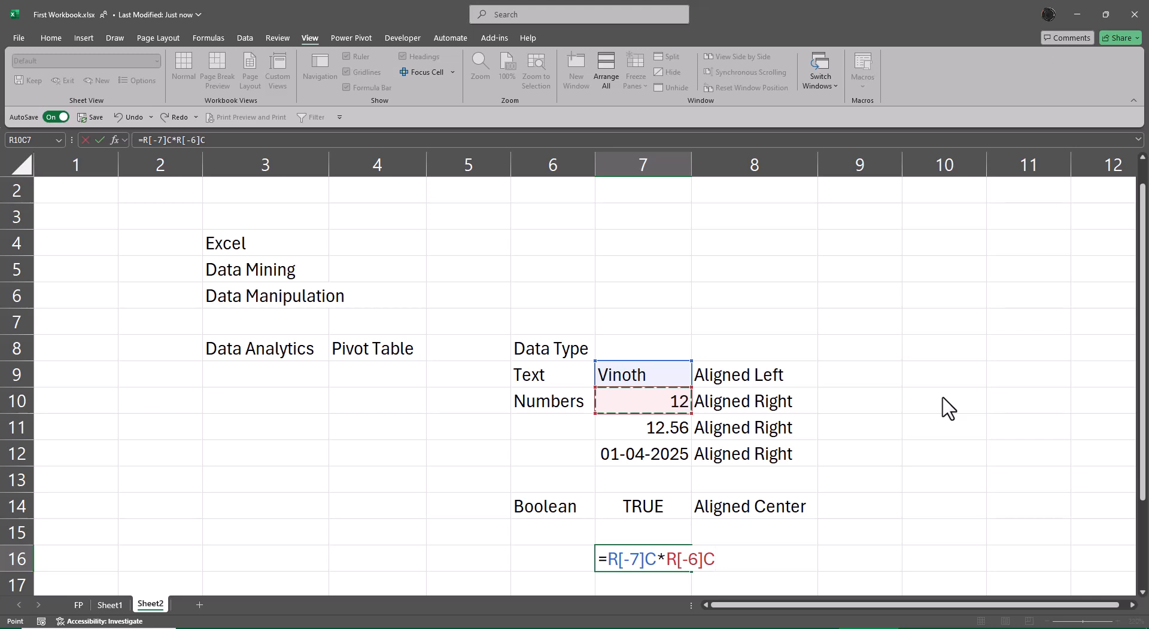
{"action": "key", "text": "Escape"}
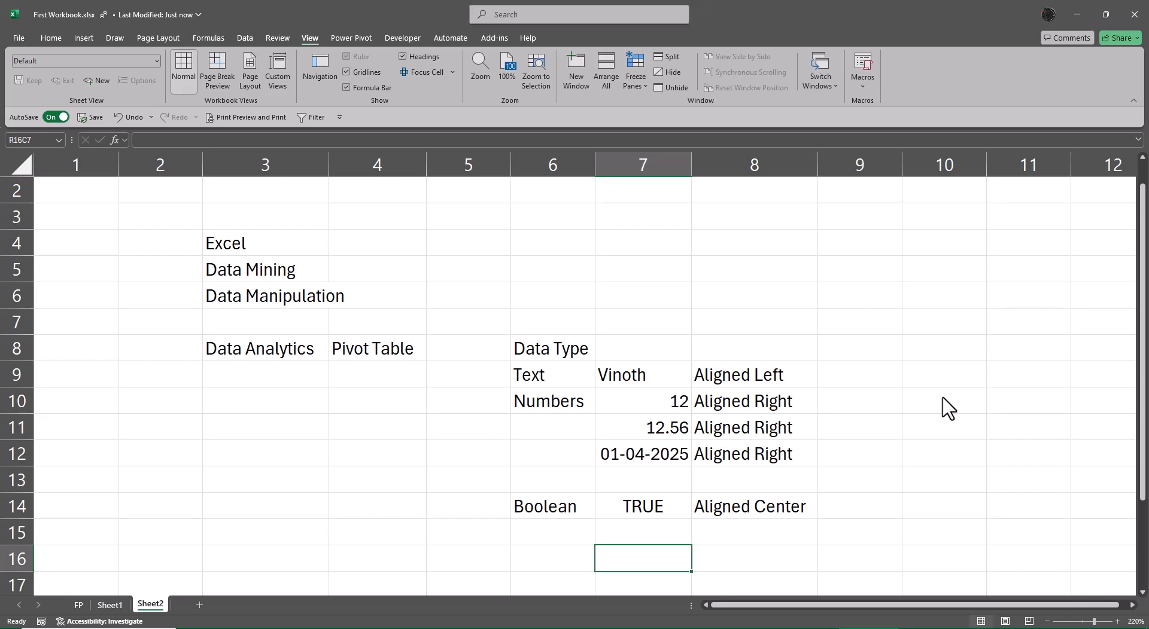
Turn off the R1C1 reference style in the Excel formula options
{"action": "left_click", "coordinate": [18, 37]}
{"action": "left_click", "coordinate": [51, 606]}
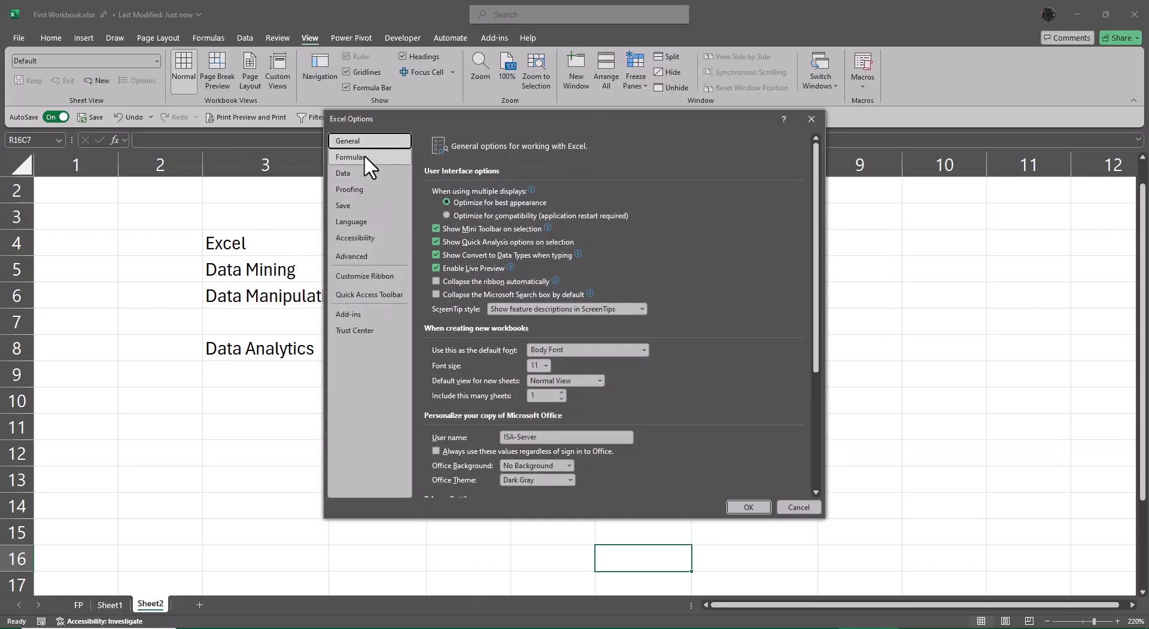
{"action": "left_click", "coordinate": [364, 157]}
{"action": "left_click", "coordinate": [435, 281]}
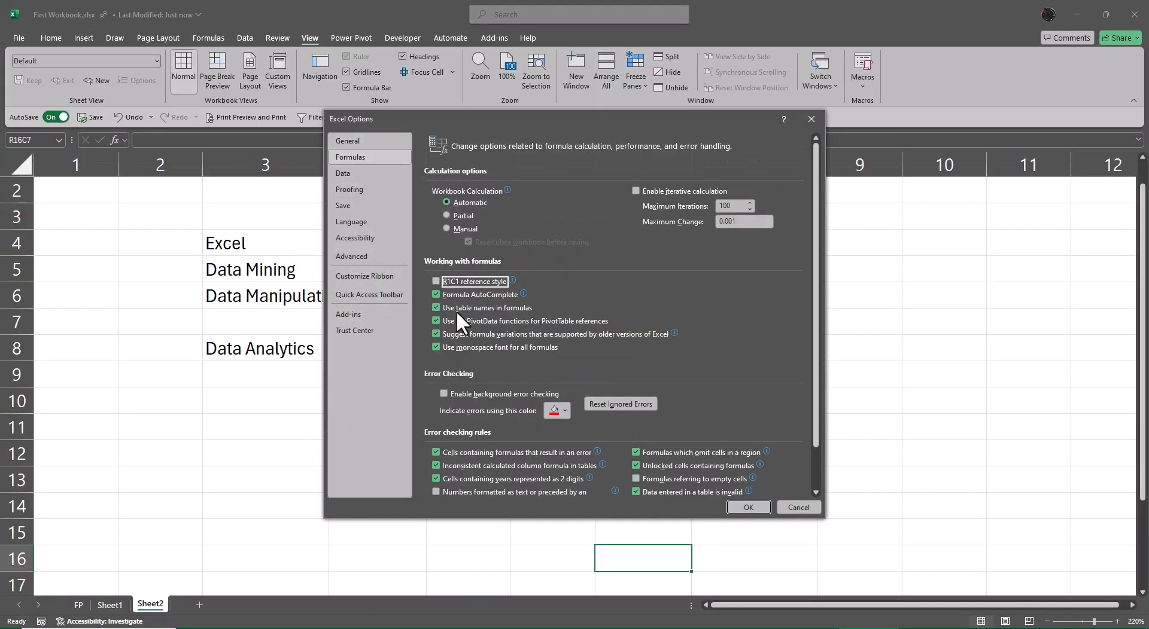
{"action": "left_click", "coordinate": [748, 508]}
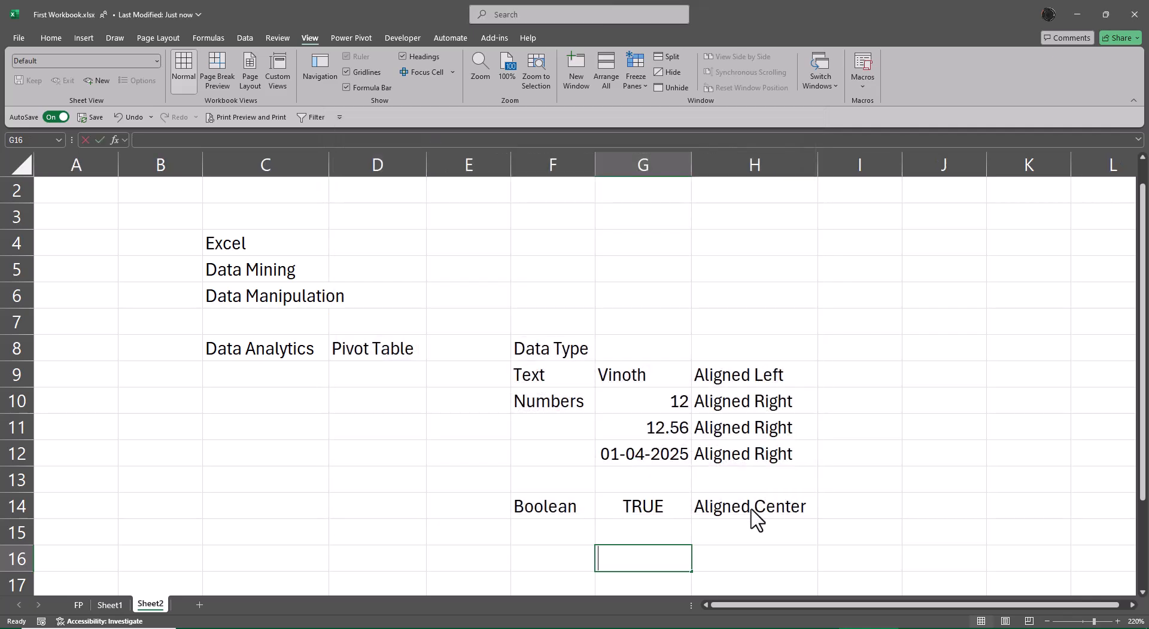
Enter a formula in G16 multiplying the Vinoth cell by the 12 cell
{"action": "type", "text": "="}
{"action": "key", "text": "Up"}
{"action": "key", "text": "Up"}
{"action": "key", "text": "Up"}
{"action": "key", "text": "Up"}
{"action": "key", "text": "Up"}
{"action": "key", "text": "Up"}
{"action": "key", "text": "Up"}
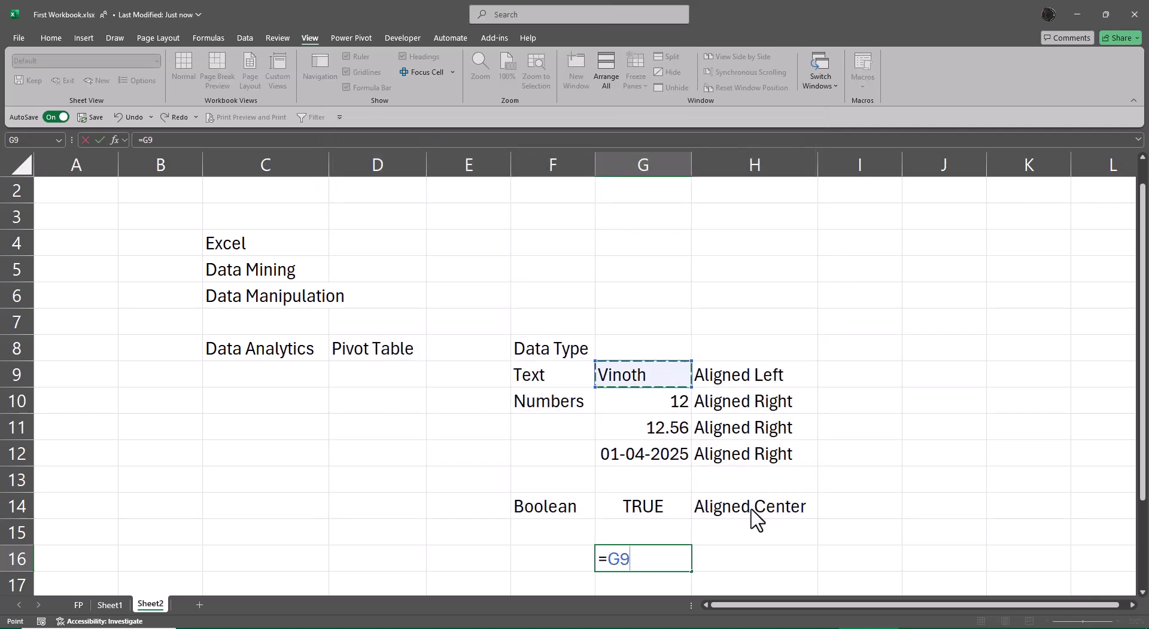
{"action": "type", "text": "*"}
{"action": "key", "text": "Up"}
{"action": "key", "text": "Up"}
{"action": "key", "text": "Up"}
{"action": "key", "text": "Up"}
{"action": "key", "text": "Up"}
{"action": "key", "text": "Up"}
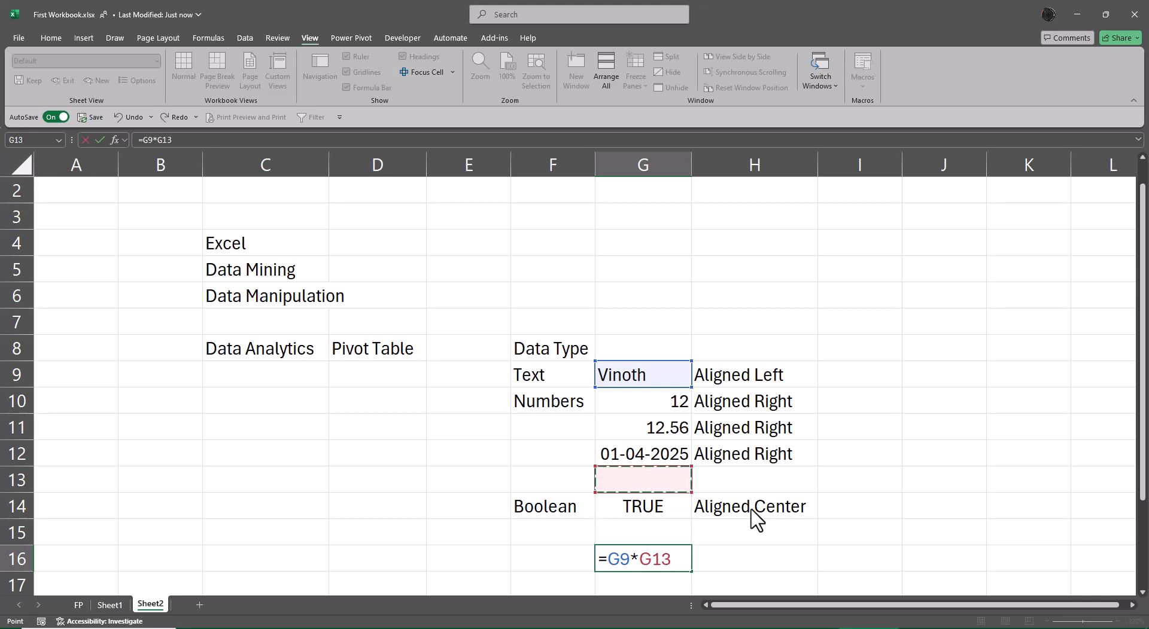
{"action": "key", "text": "Return"}
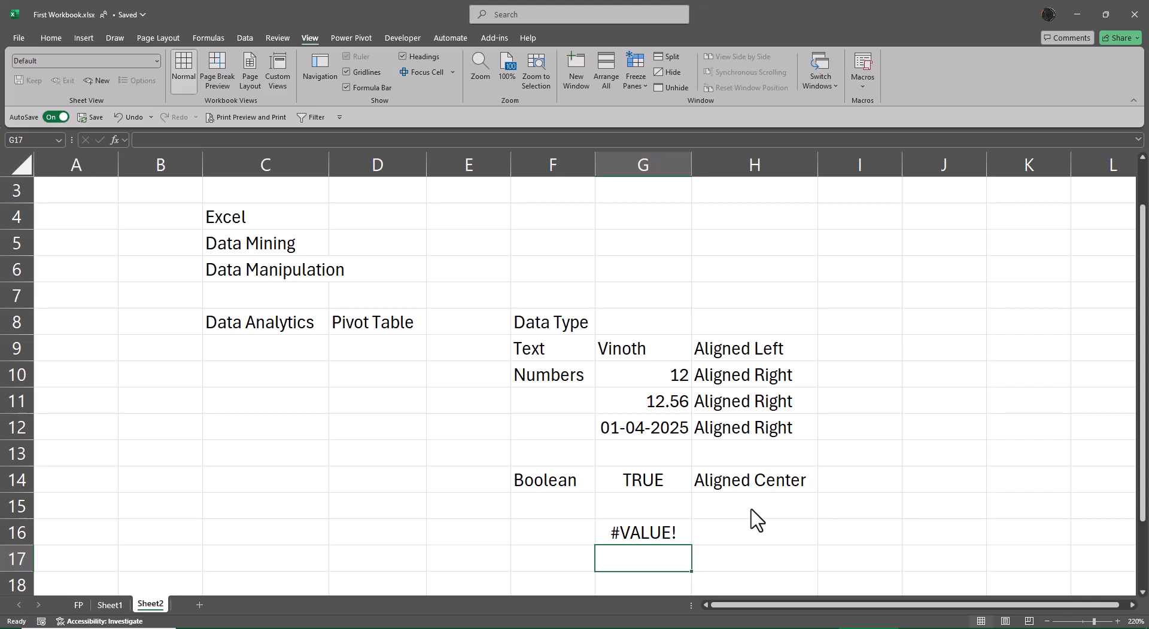
Label the formula's row as Error in F16
{"action": "key", "text": "Up"}
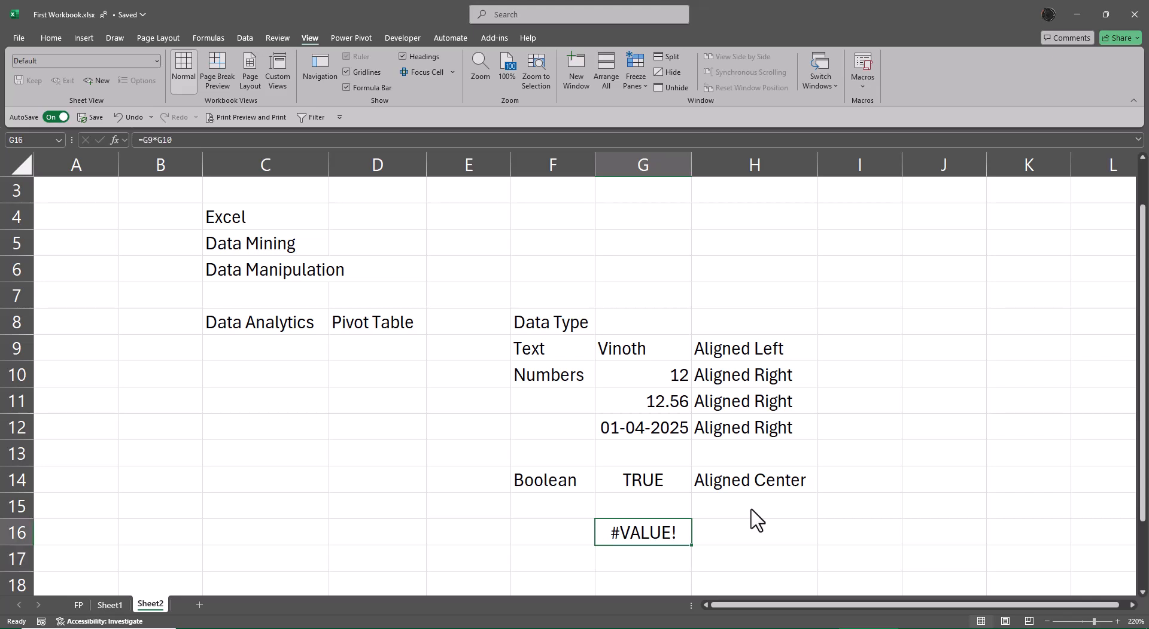
{"action": "key", "text": "Left"}
{"action": "type", "text": "Error"}
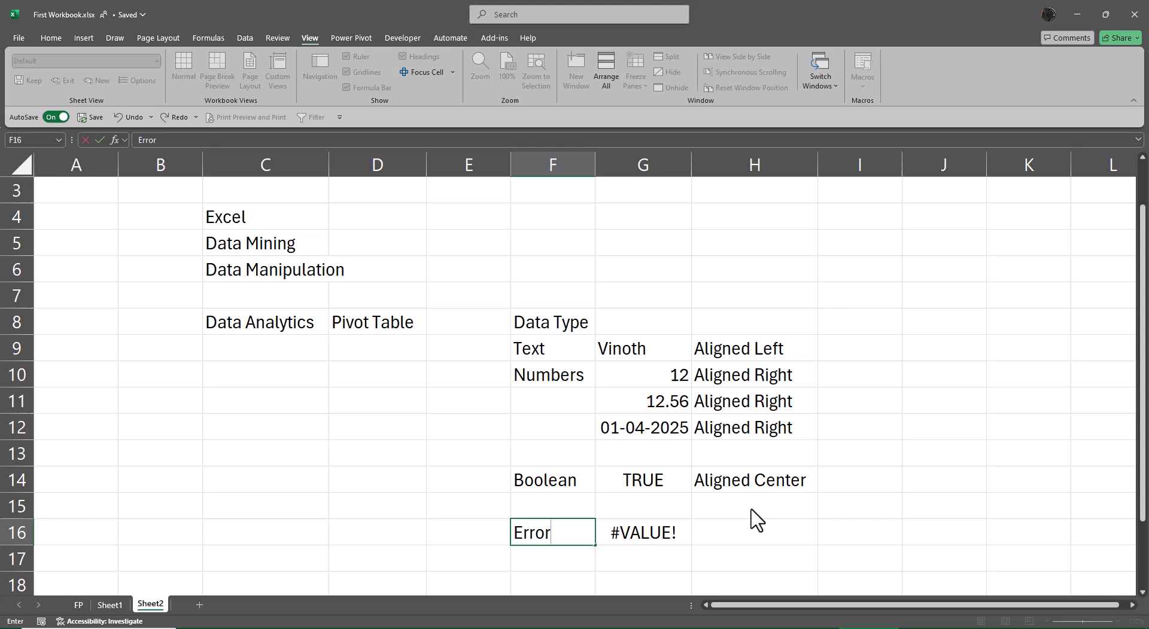
{"action": "key", "text": "Return"}
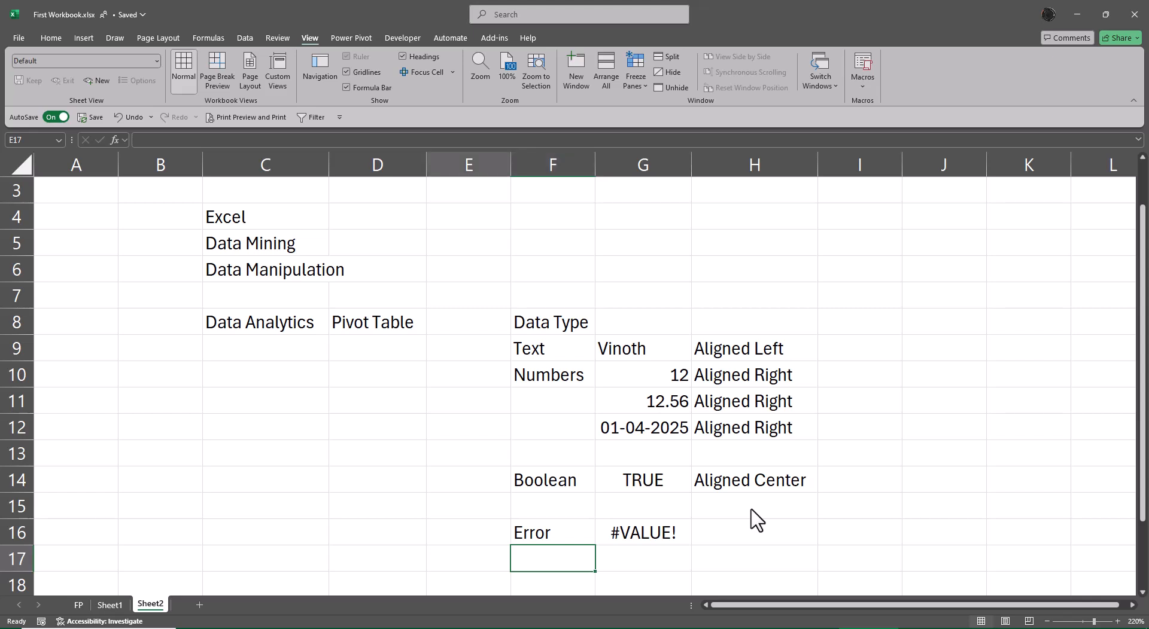
Add the heading 'Number Formatting' in C18
{"action": "key", "text": "Left"}
{"action": "key", "text": "Left"}
{"action": "key", "text": "Left"}
{"action": "key", "text": "Left"}
{"action": "key", "text": "Down"}
{"action": "key", "text": "Down"}
{"action": "key", "text": "Down"}
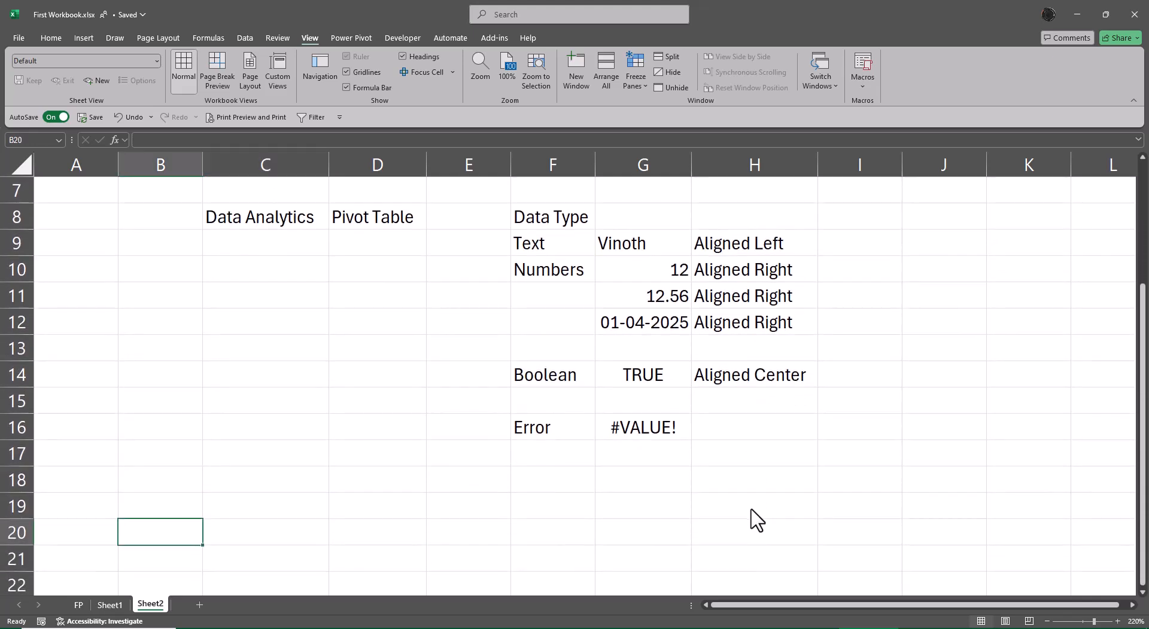
{"action": "key", "text": "Up"}
{"action": "key", "text": "Up"}
{"action": "key", "text": "Right"}
{"action": "type", "text": "Num"}
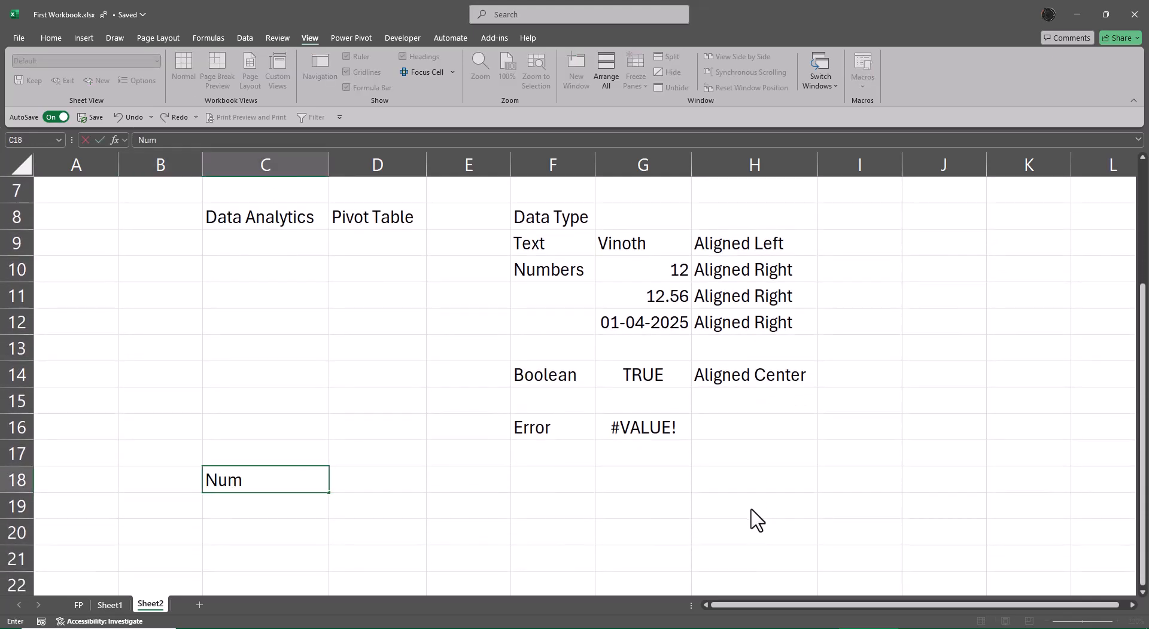
{"action": "type", "text": "ber Formatting"}
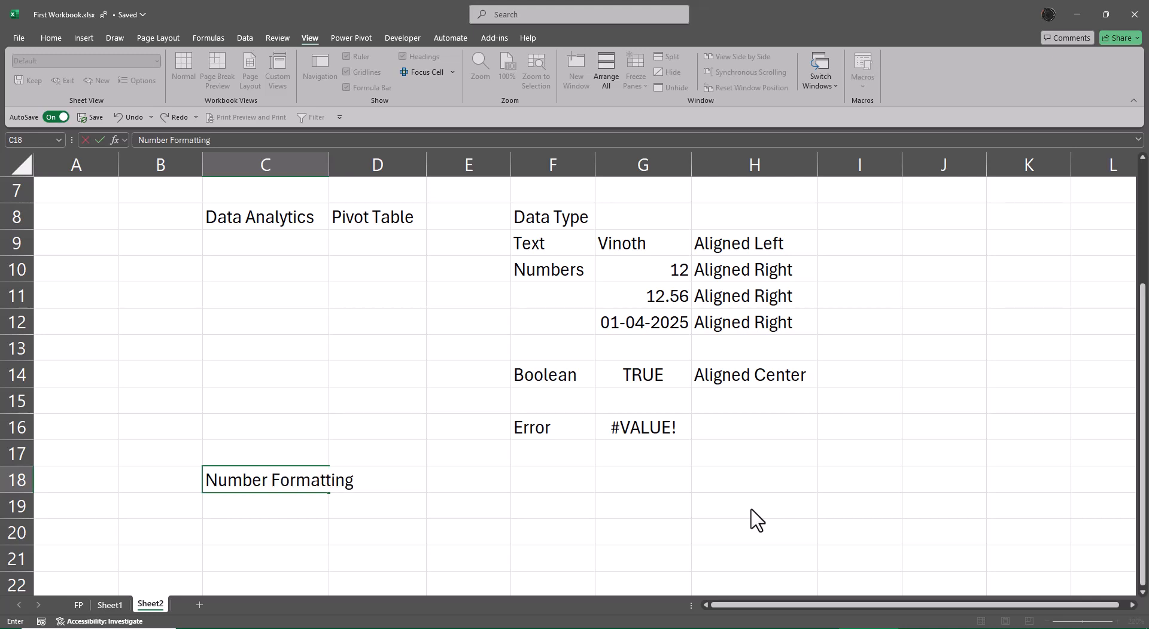
{"action": "key", "text": "Return"}
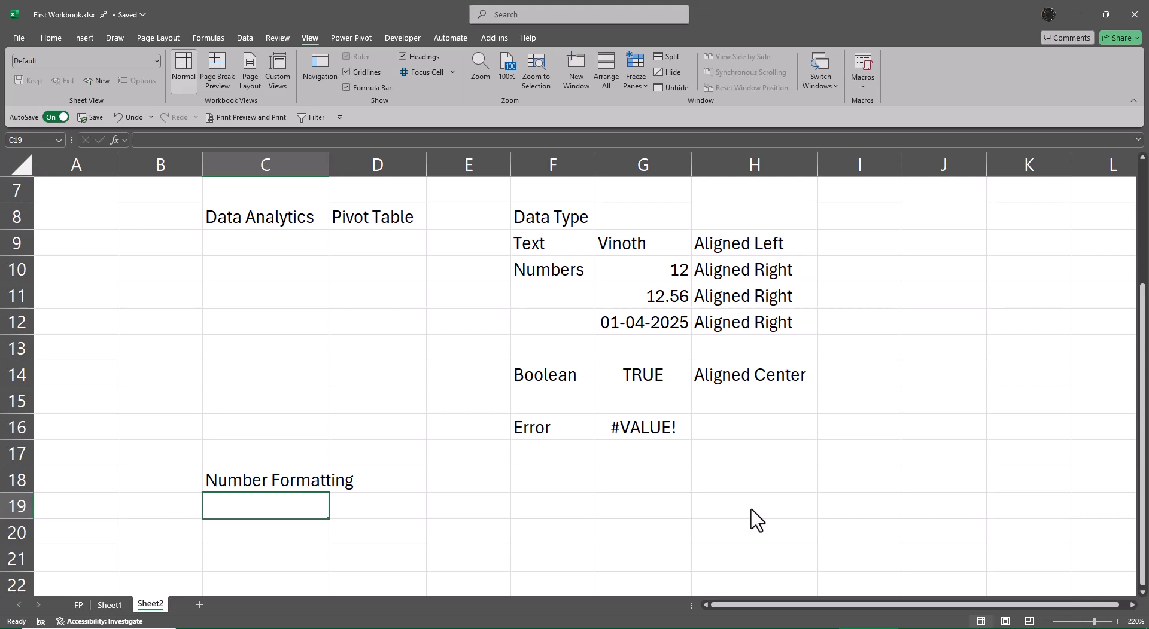
Enter the number 12 in F19
{"action": "key", "text": "Right"}
{"action": "key", "text": "Right"}
{"action": "key", "text": "Right"}
{"action": "type", "text": "12"}
{"action": "key", "text": "Return"}
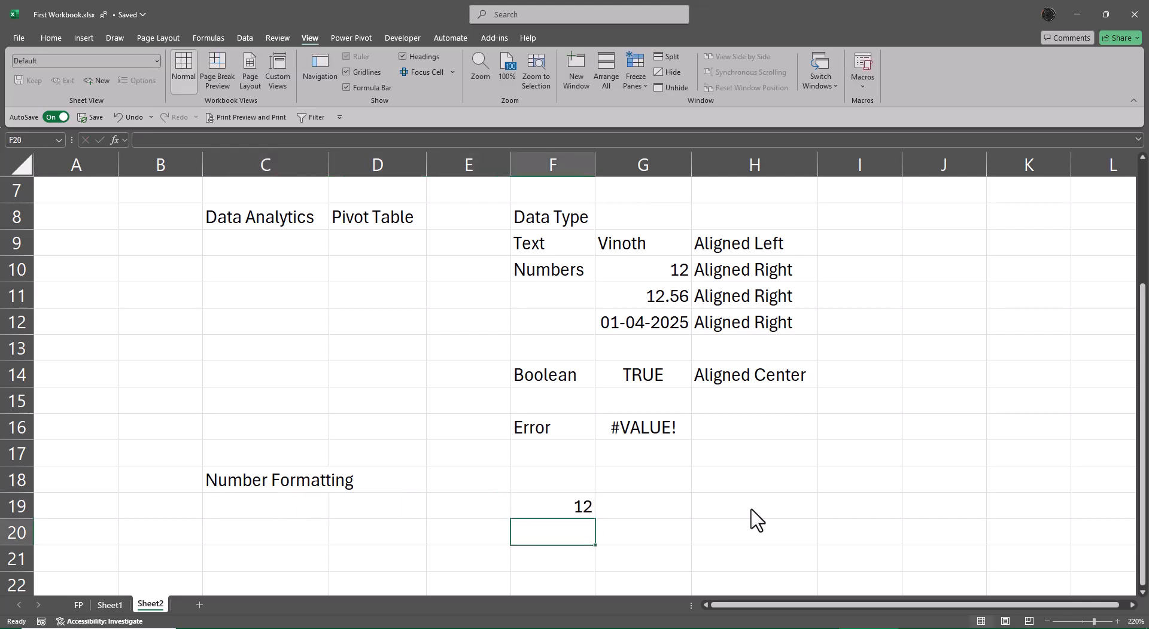
{"action": "key", "text": "Up"}
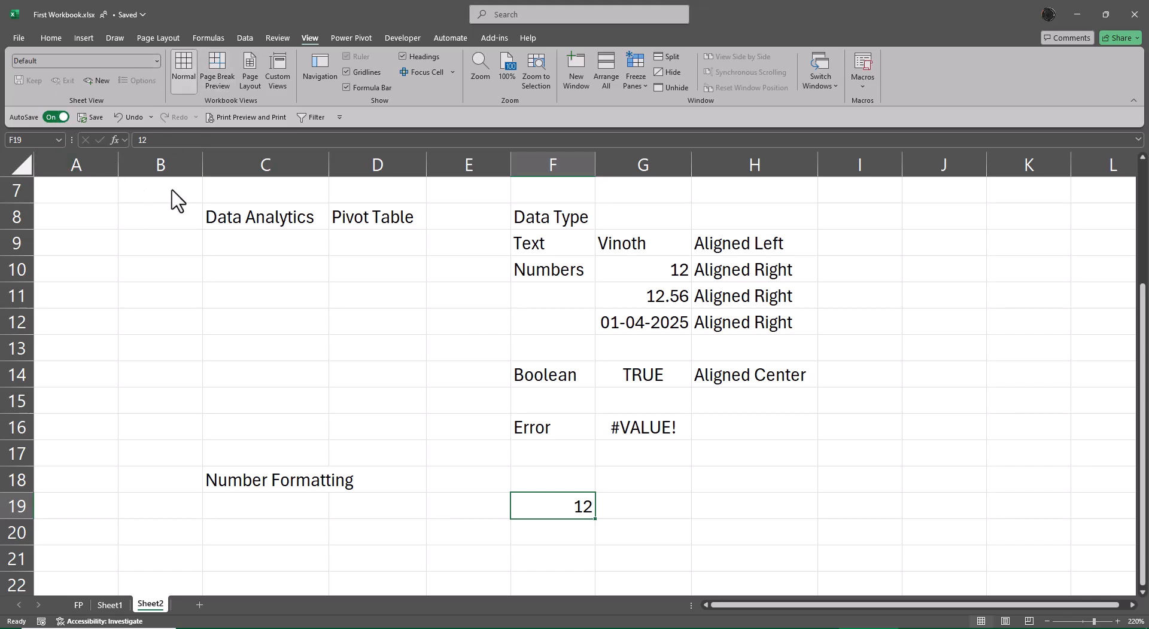
Apply comma style formatting to the 12 in F19
{"action": "left_click", "coordinate": [53, 38]}
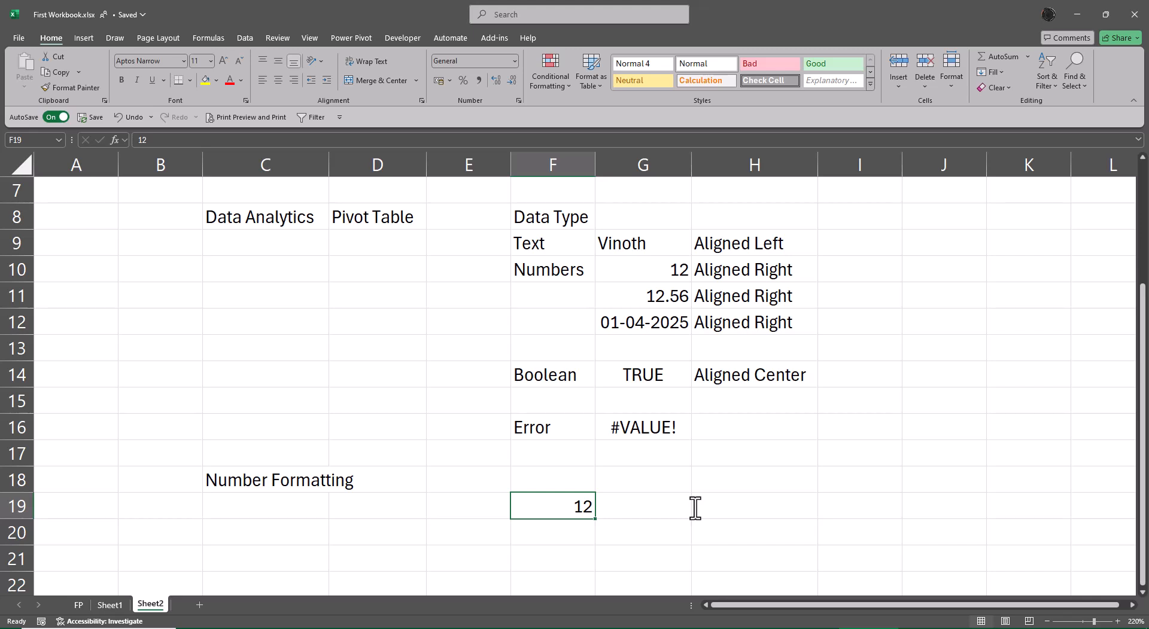
{"action": "left_click", "coordinate": [480, 79]}
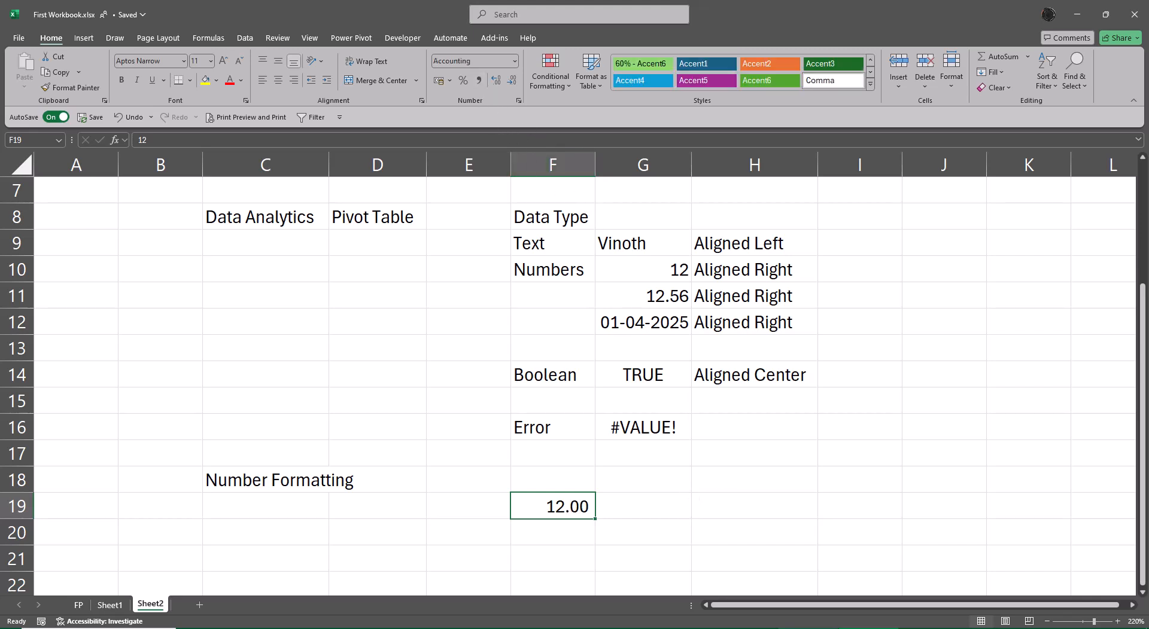
{"action": "mouse_move", "coordinate": [719, 628]}
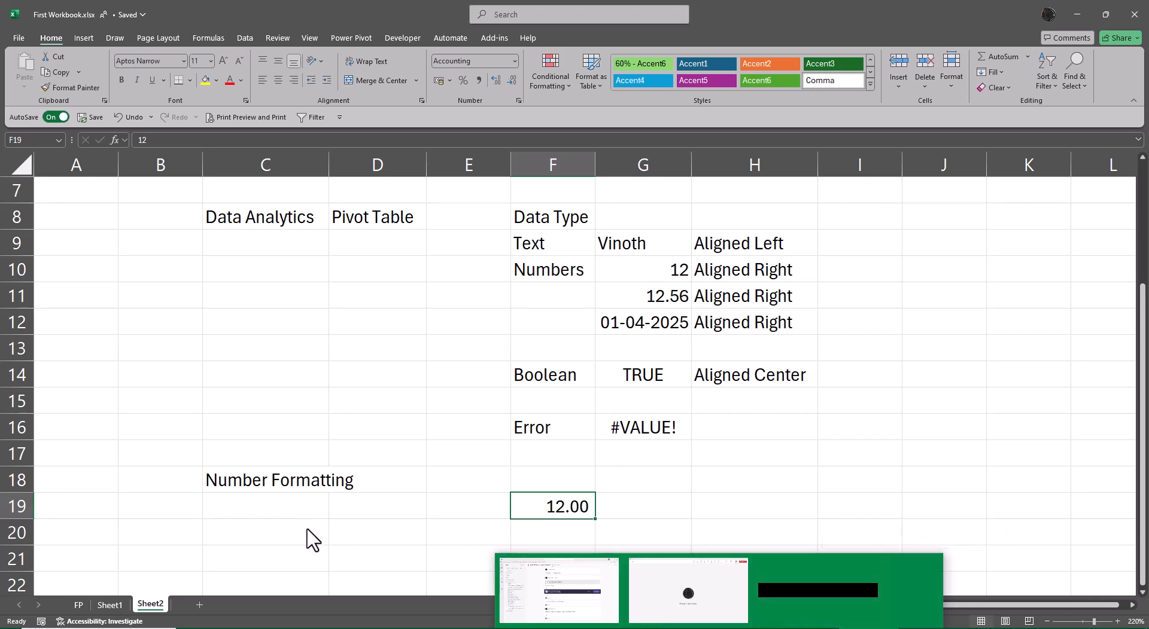
{"action": "left_click", "coordinate": [362, 556]}
{"action": "left_click", "coordinate": [534, 513]}
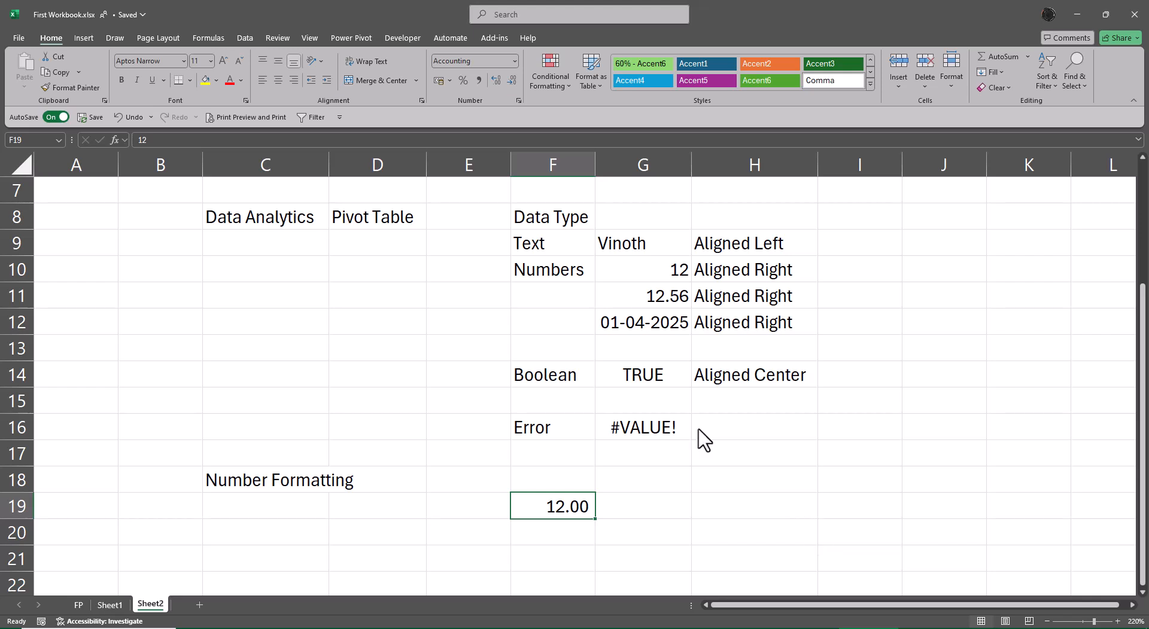
{"action": "left_click", "coordinate": [167, 141]}
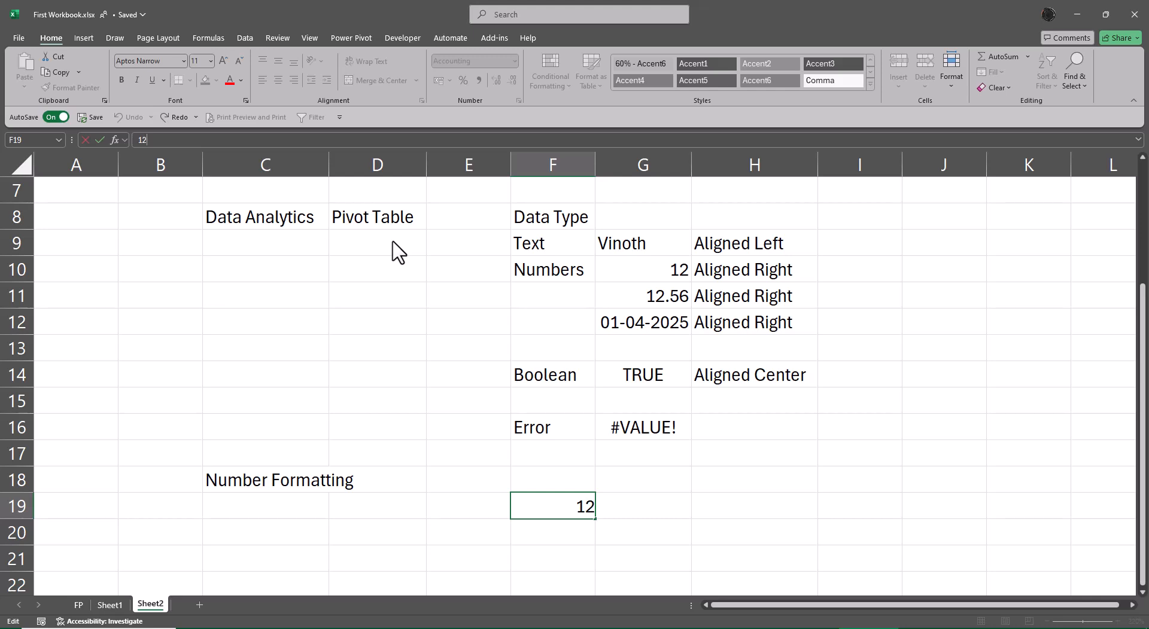
{"action": "key", "text": "Return"}
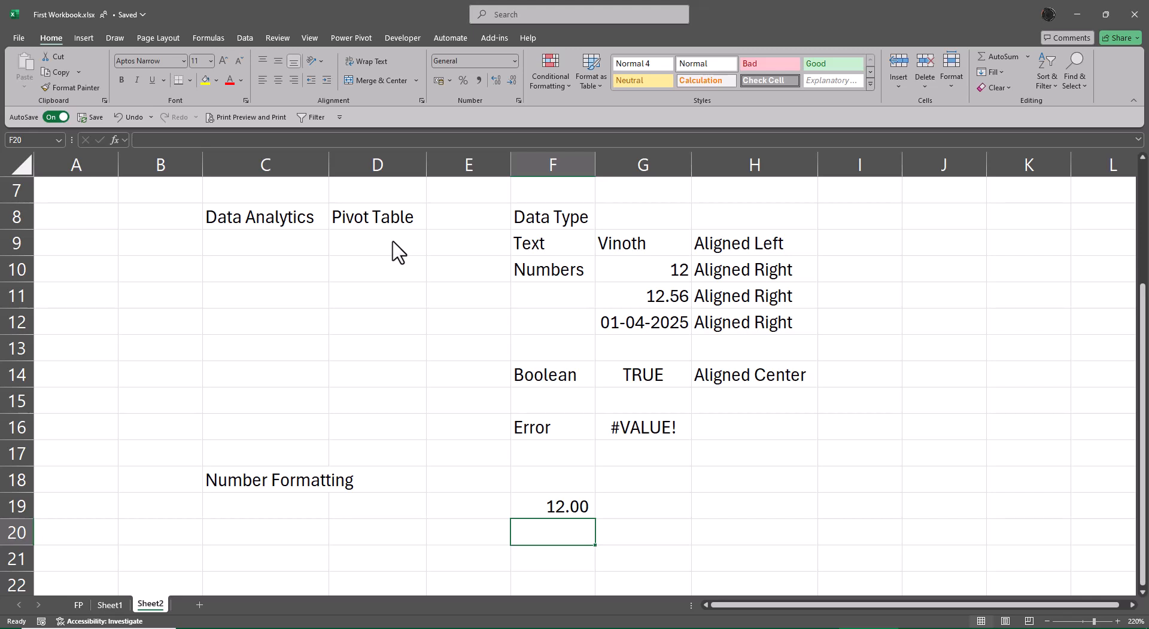
Enter =ROUND(F19,2) in G19 to round the F19 value to two decimal places
{"action": "key", "text": "Up"}
{"action": "key", "text": "Right"}
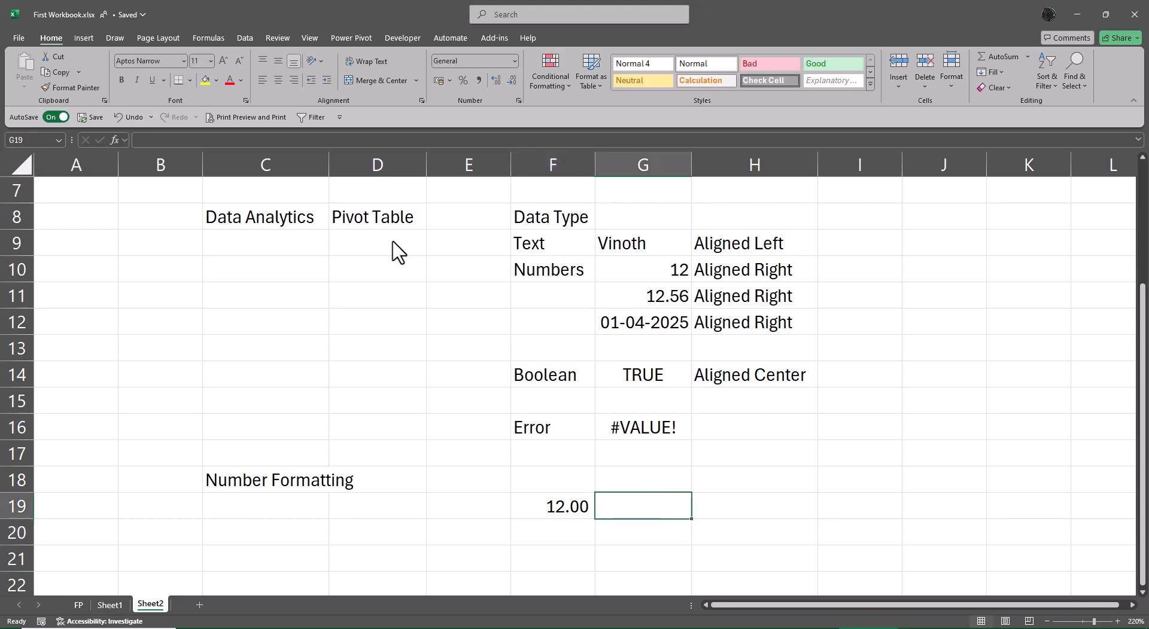
{"action": "type", "text": "=rou"}
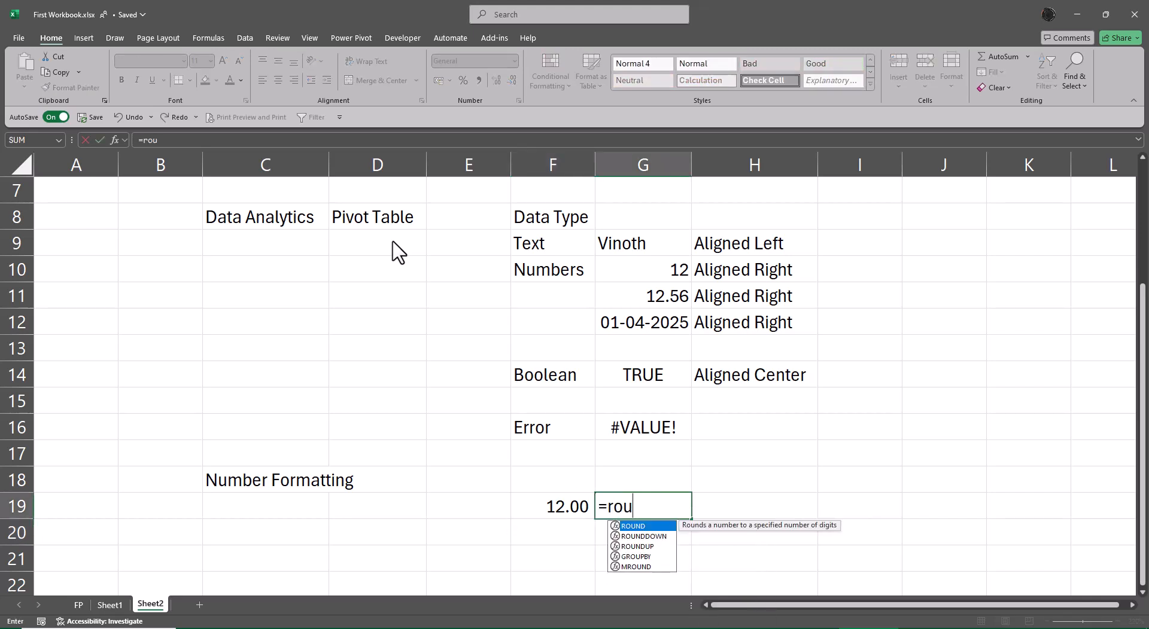
{"action": "key", "text": "Tab"}
{"action": "key", "text": "Left"}
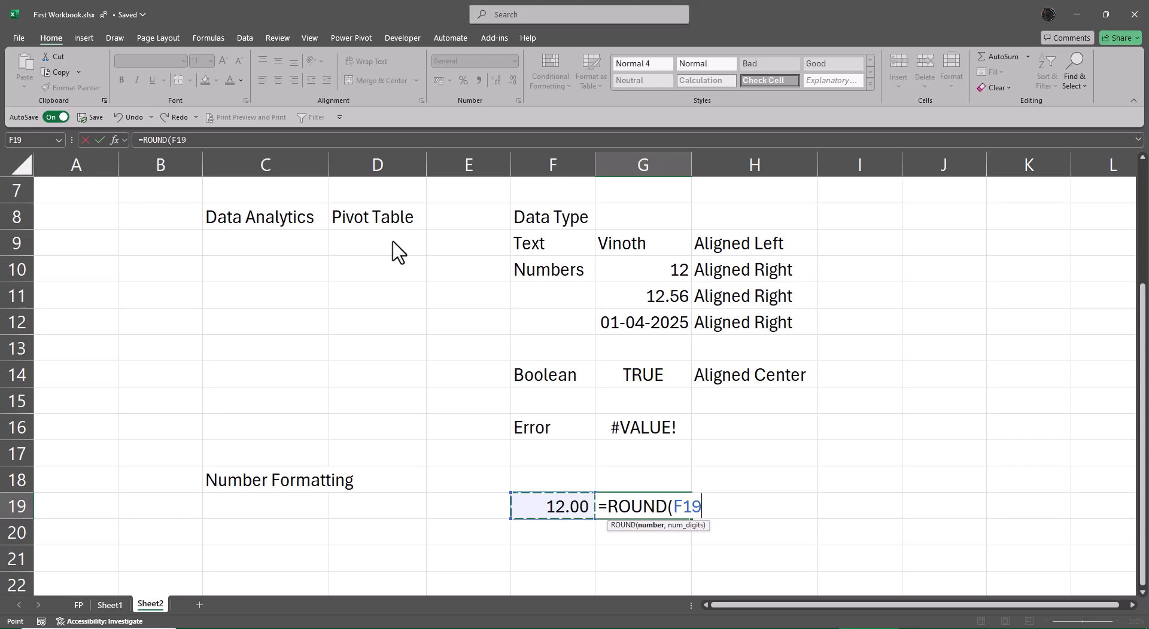
{"action": "type", "text": ",2"}
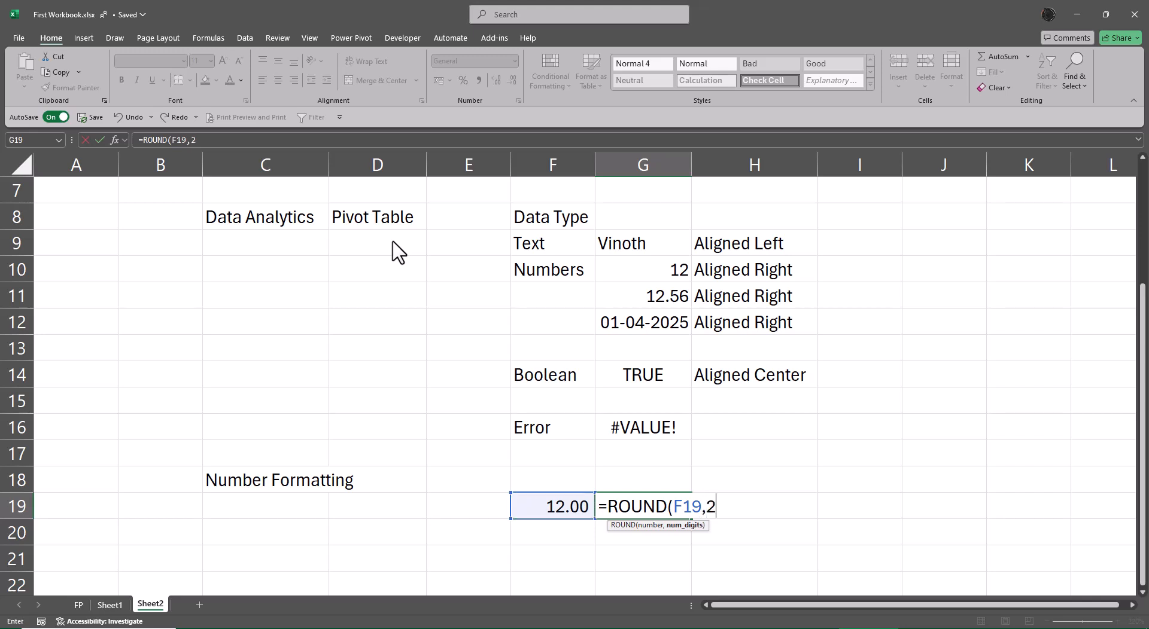
{"action": "type", "text": ")"}
{"action": "key", "text": "Return"}
{"action": "key", "text": "Up"}
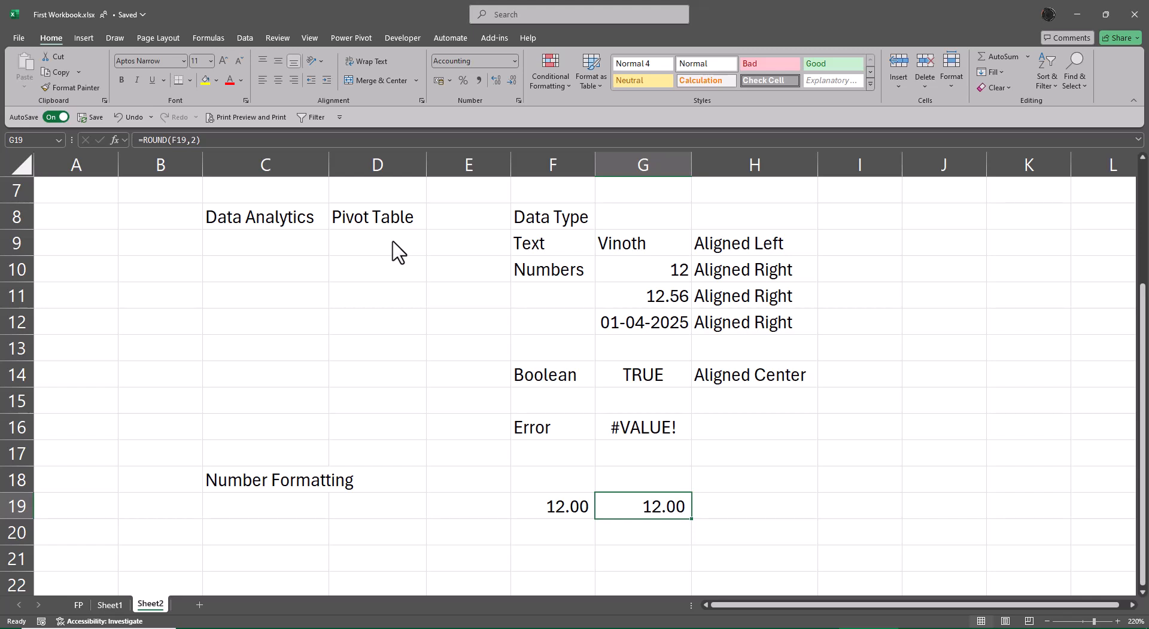
Display G19's formula as text in H19 using FORMULATEXT
{"action": "key", "text": "Left"}
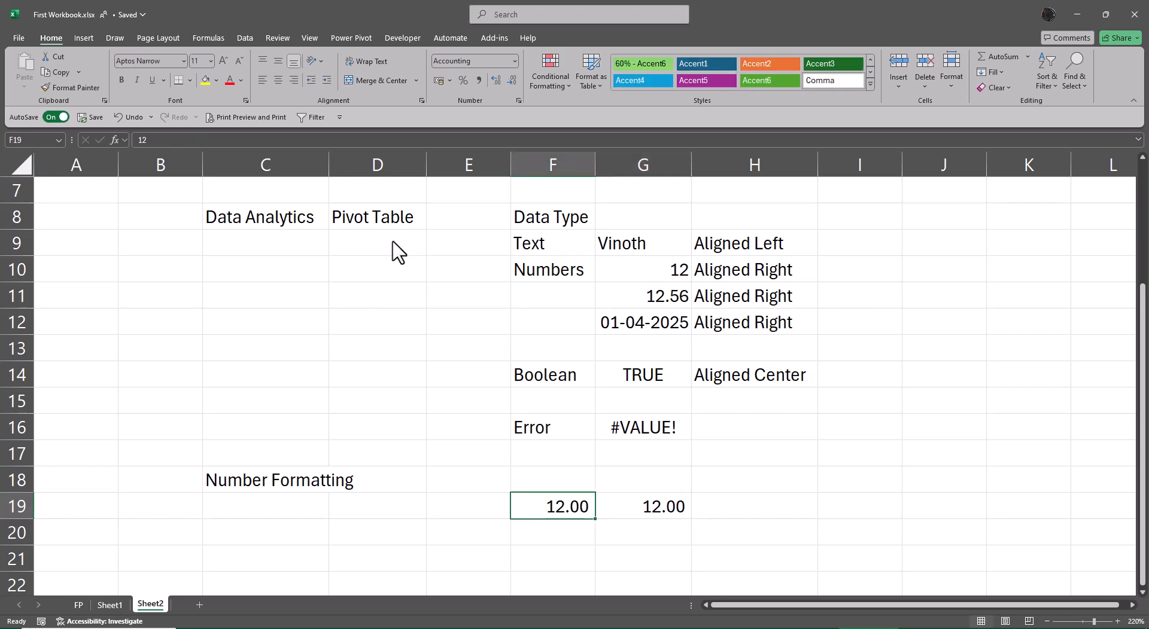
{"action": "key", "text": "Right"}
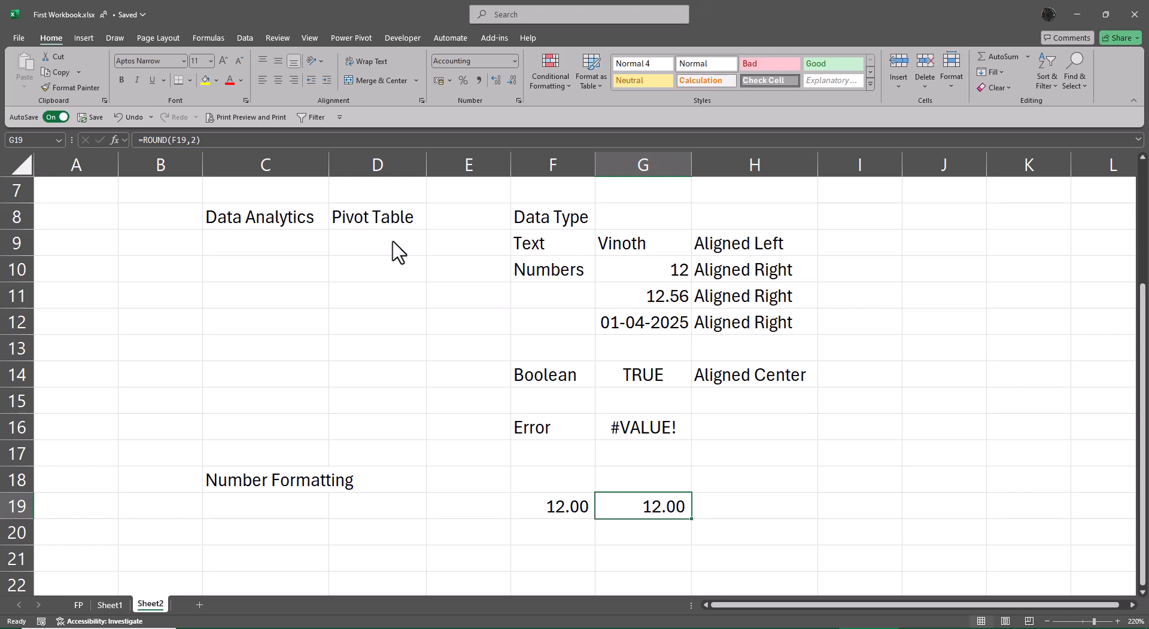
{"action": "key", "text": "Left"}
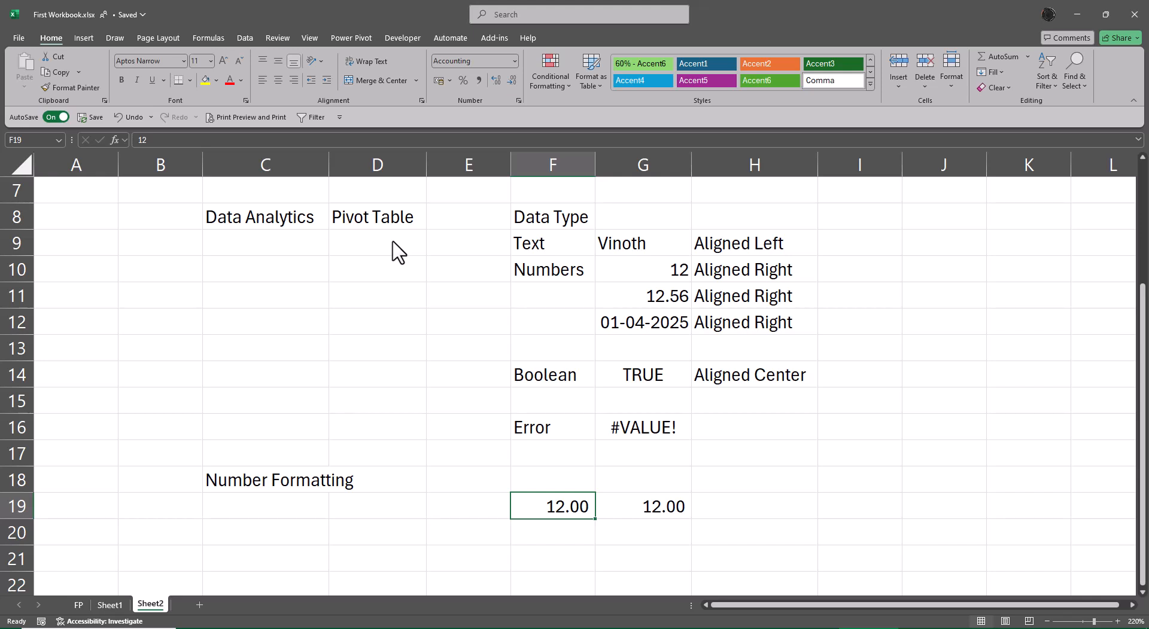
{"action": "key", "text": "Right"}
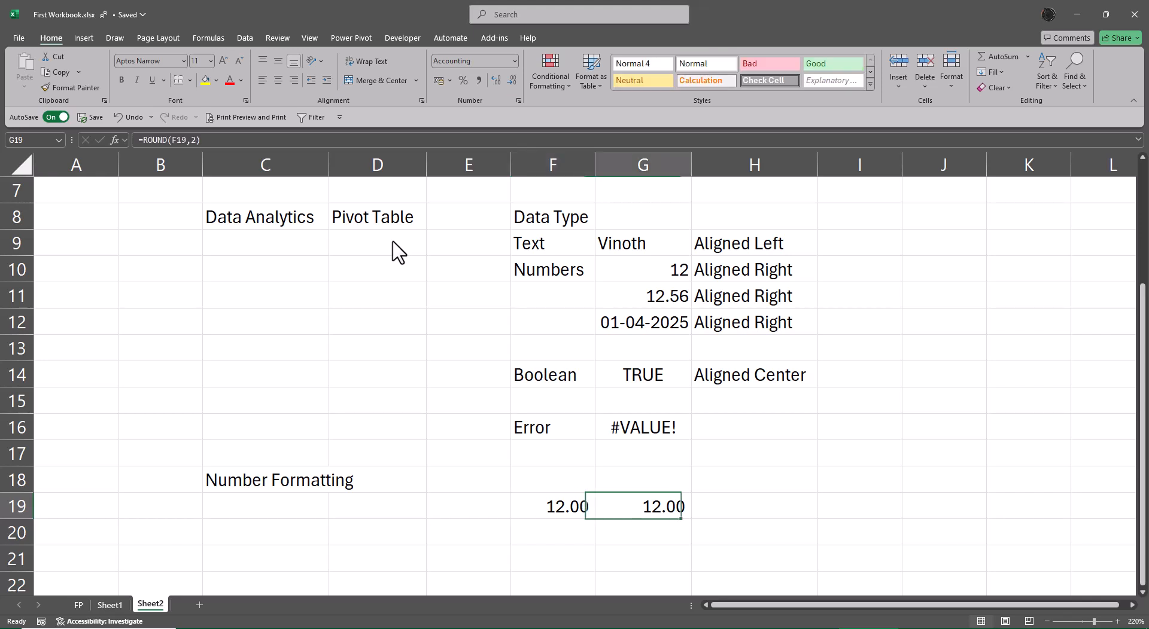
{"action": "key", "text": "Right"}
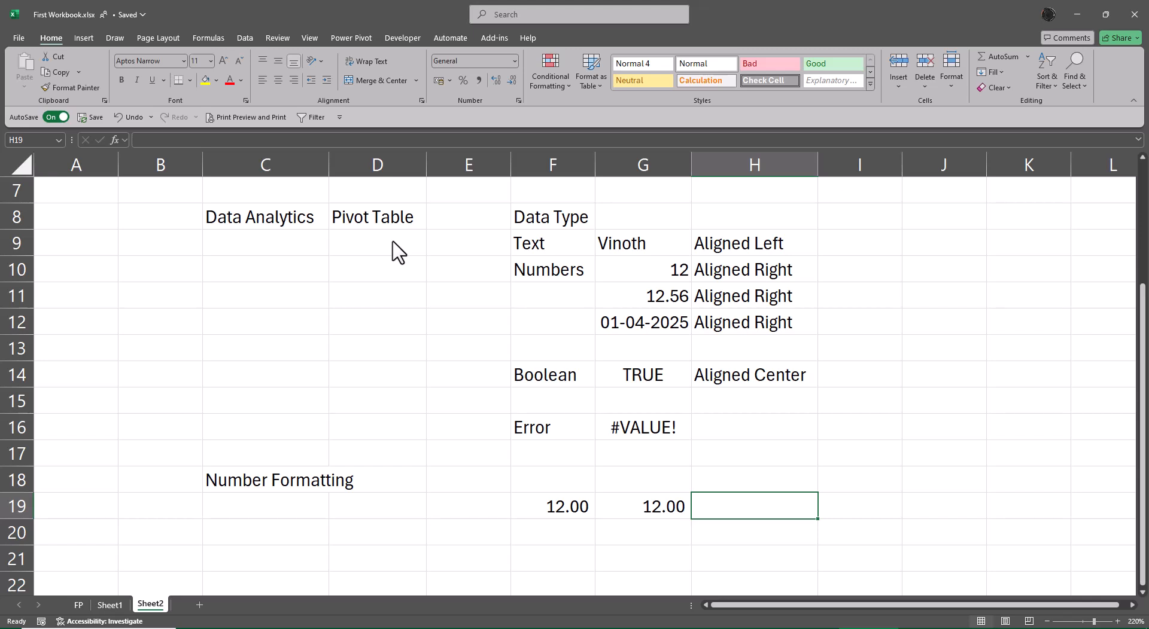
{"action": "type", "text": "=form"}
{"action": "key", "text": "Tab"}
{"action": "key", "text": "Left"}
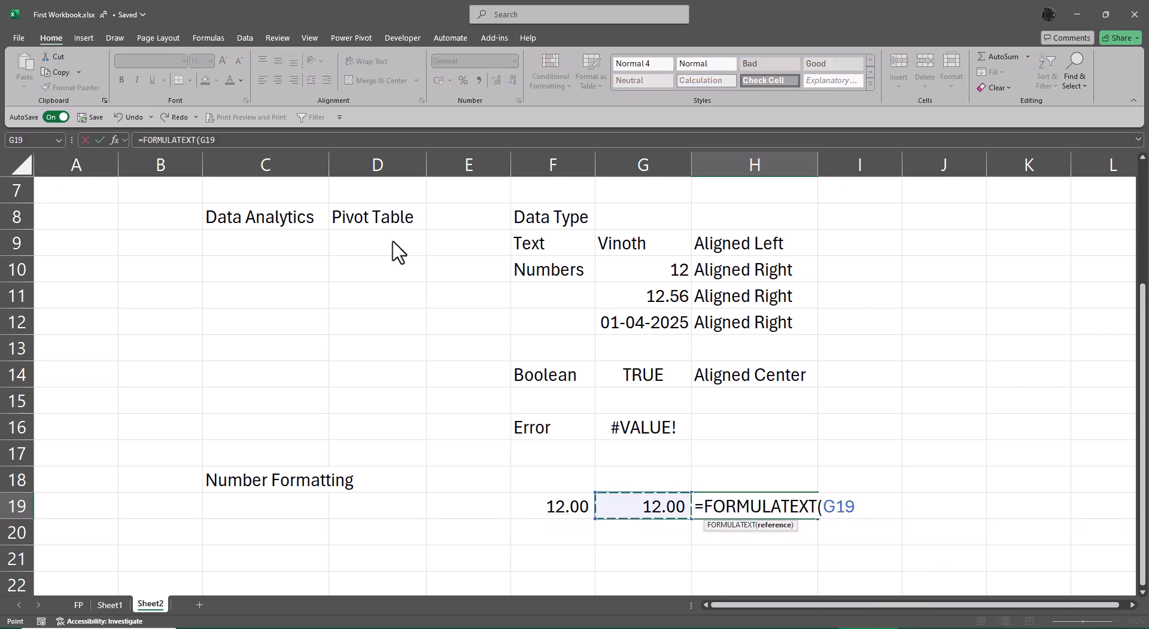
{"action": "key", "text": "Return"}
{"action": "key", "text": "Up"}
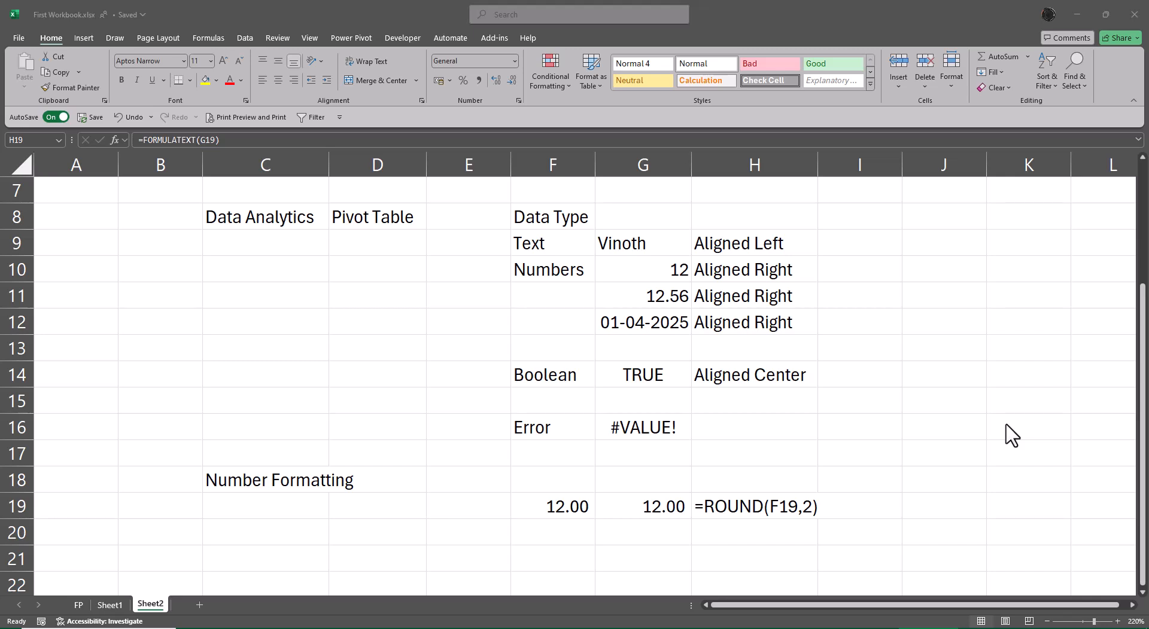
Set F19's number format back to General
{"action": "left_click", "coordinate": [557, 512]}
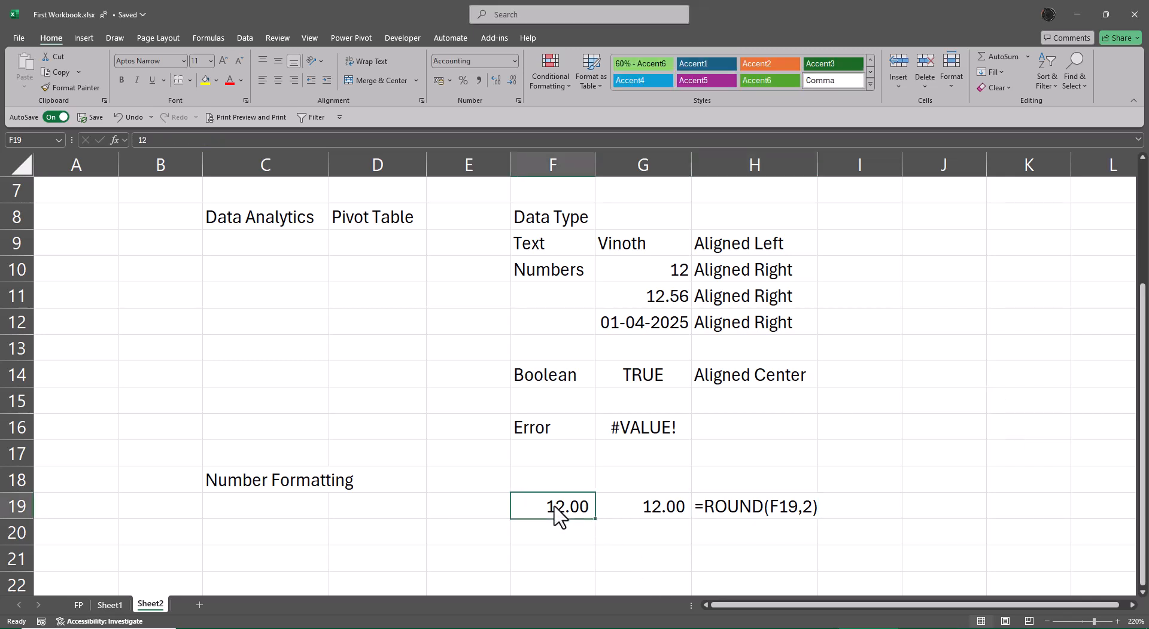
{"action": "left_click", "coordinate": [513, 60]}
{"action": "left_click", "coordinate": [501, 82]}
{"action": "left_click", "coordinate": [168, 144]}
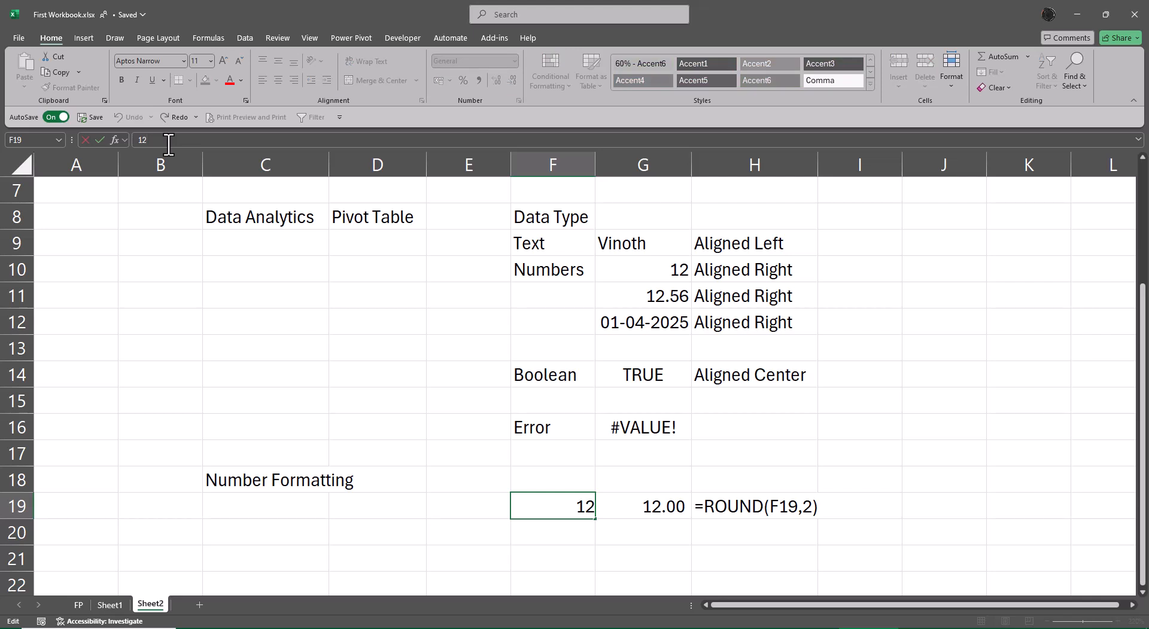
{"action": "left_click", "coordinate": [506, 560]}
{"action": "left_click", "coordinate": [566, 512]}
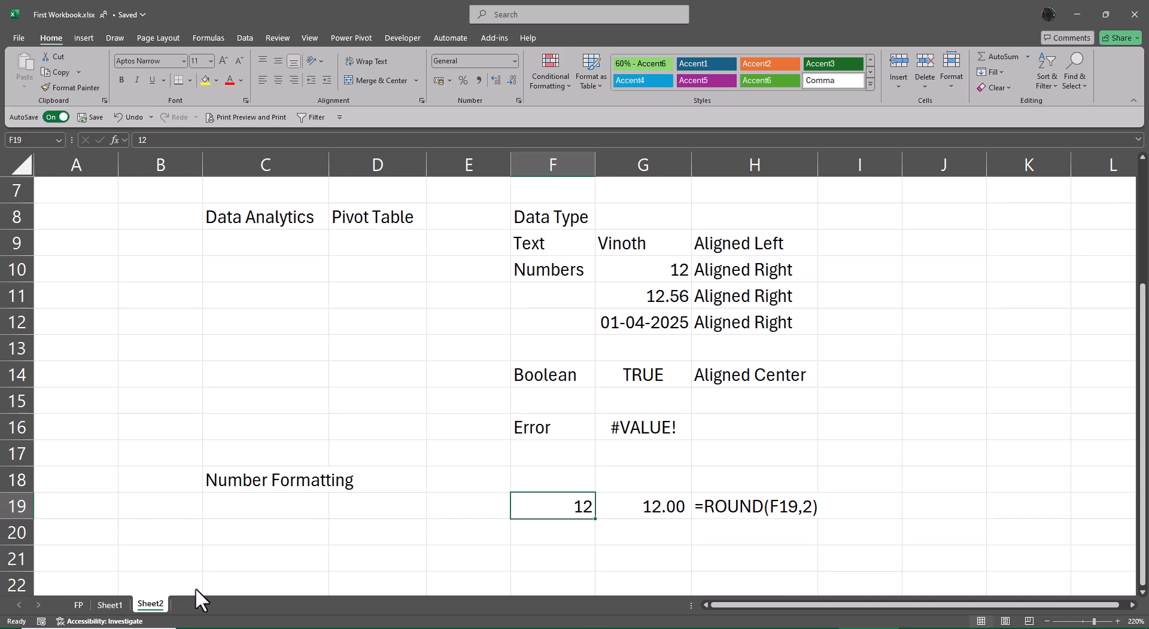
Add a new worksheet after Sheet2
{"action": "left_click", "coordinate": [197, 605]}
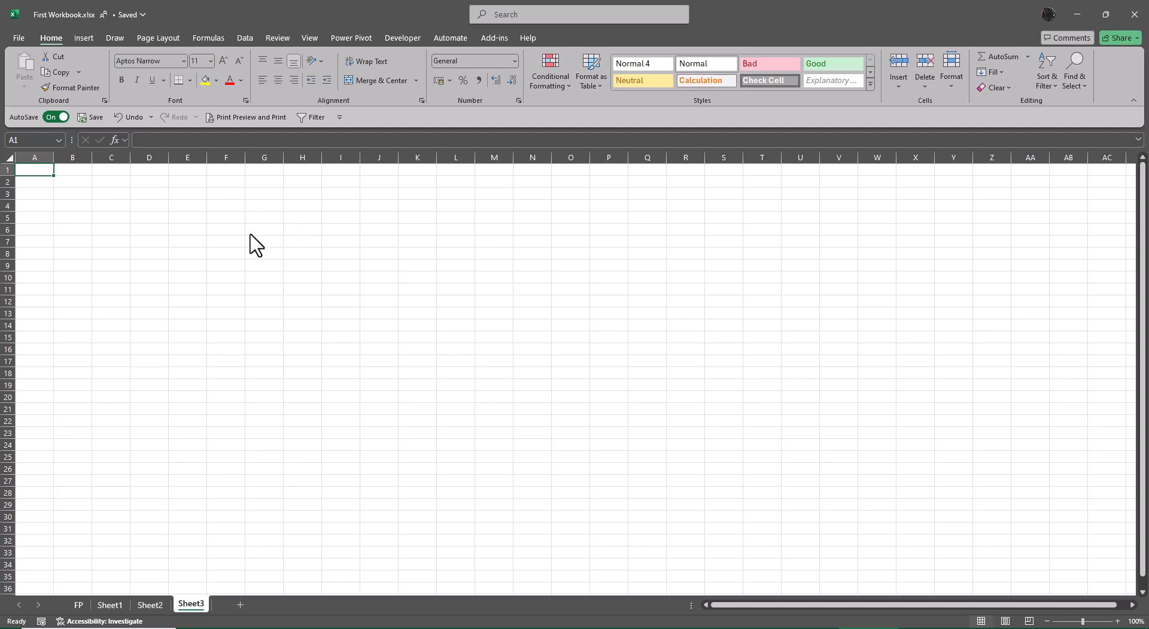
{"action": "scroll", "coordinate": [333, 394], "scroll_direction": "up", "scroll_amount": 3}
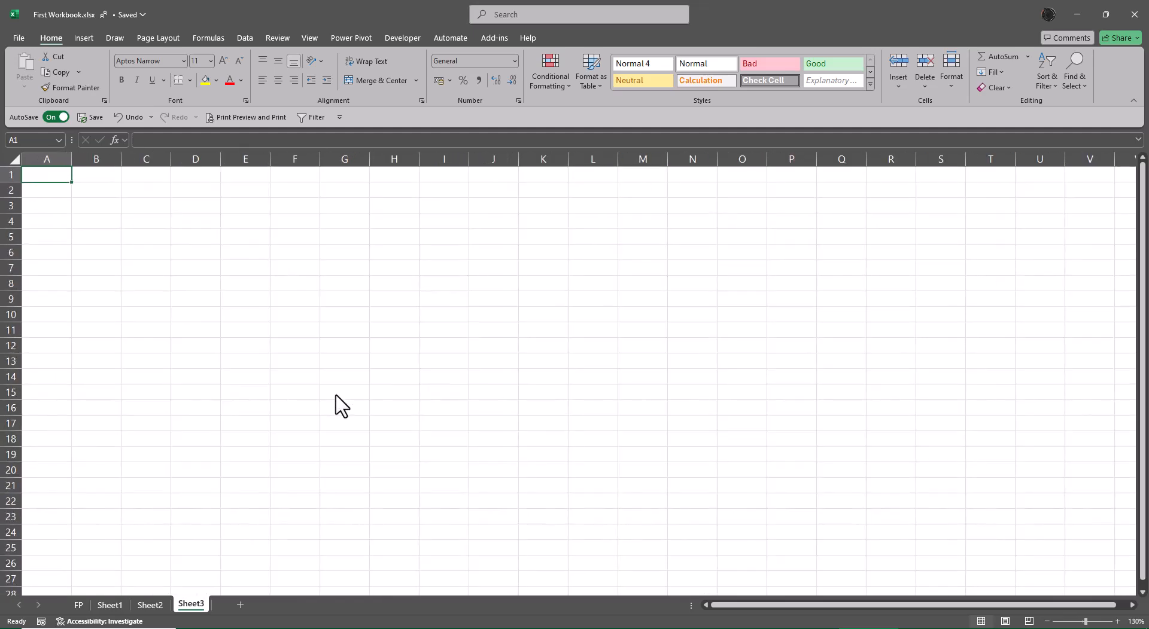
{"action": "scroll", "coordinate": [340, 402], "scroll_direction": "up", "scroll_amount": 3}
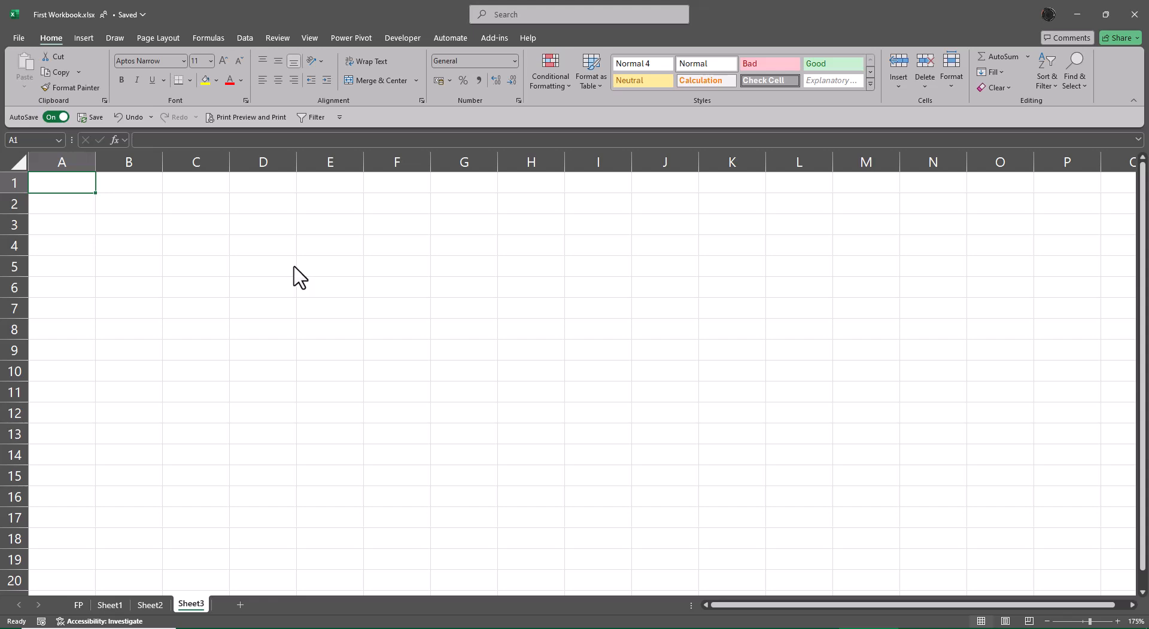
{"action": "left_click_drag", "start_coordinate": [317, 267], "coordinate": [327, 413]}
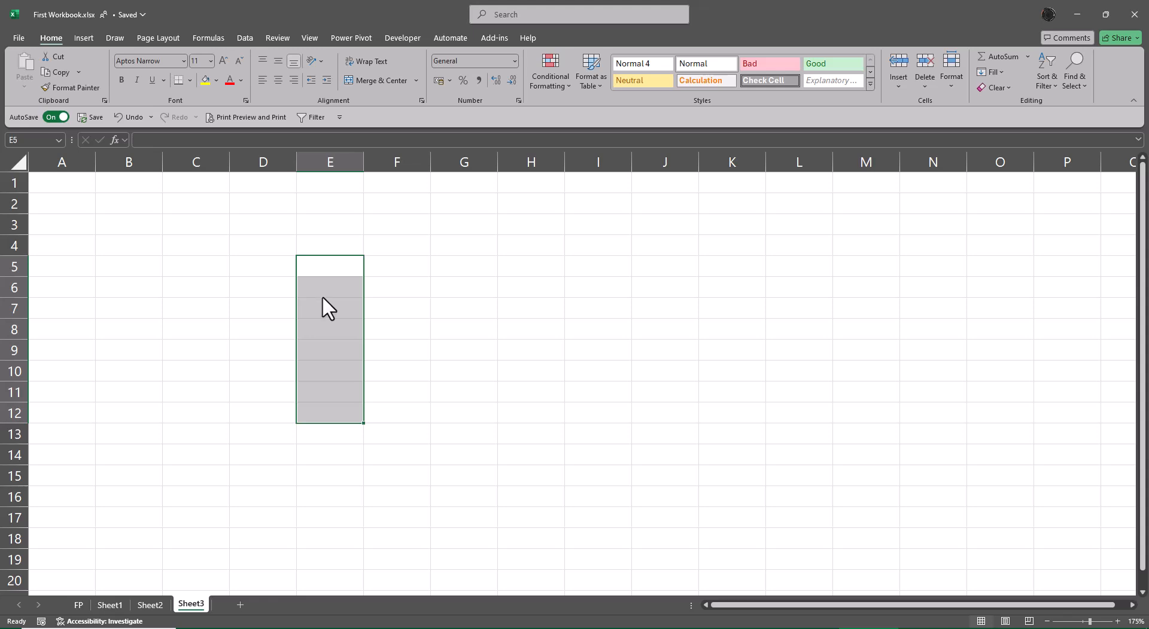
{"action": "left_click", "coordinate": [472, 288]}
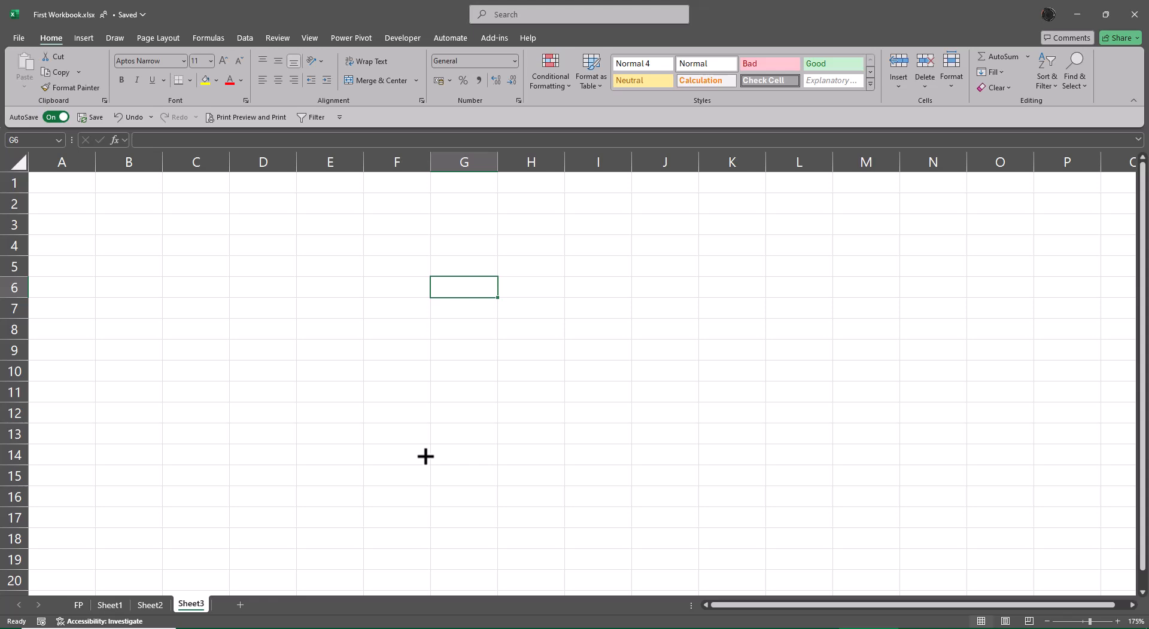
Enter the label Enter in cell C5 on Sheet3
{"action": "key", "text": "Left"}
{"action": "key", "text": "Left"}
{"action": "key", "text": "Left"}
{"action": "key", "text": "Left"}
{"action": "key", "text": "Left"}
{"action": "key", "text": "Up"}
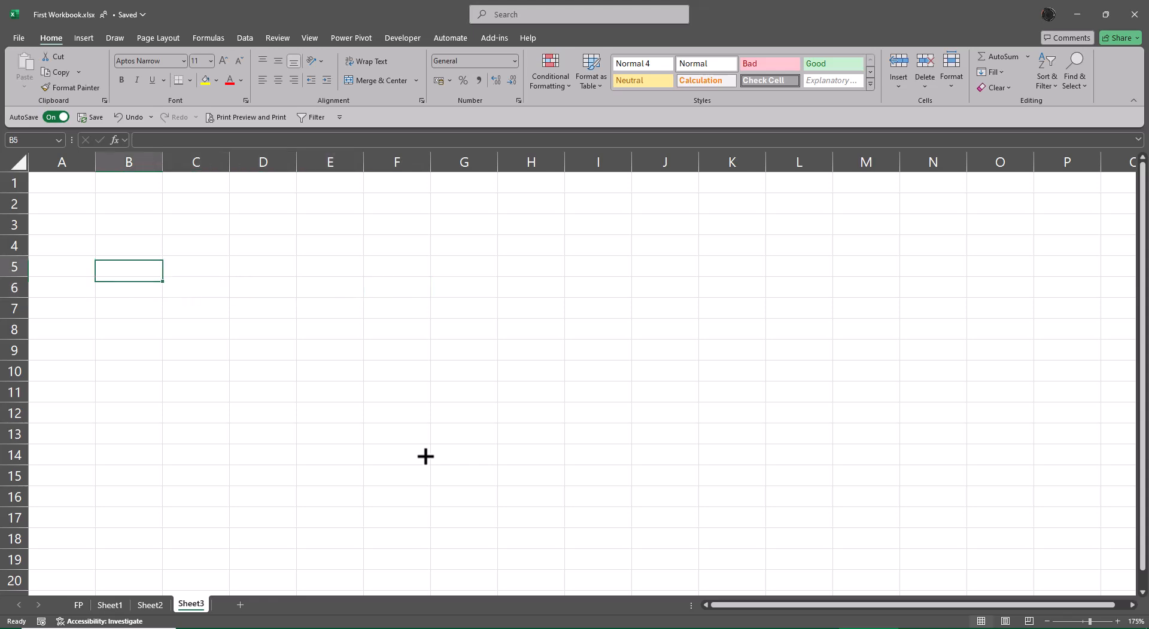
{"action": "key", "text": "Right"}
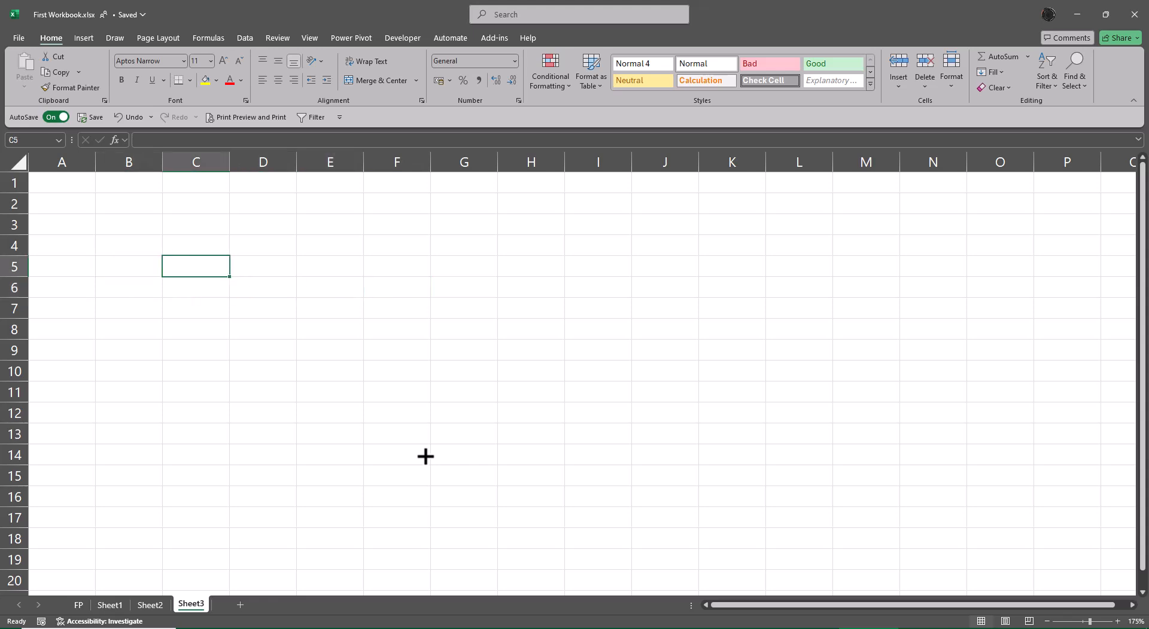
{"action": "type", "text": "Enter"}
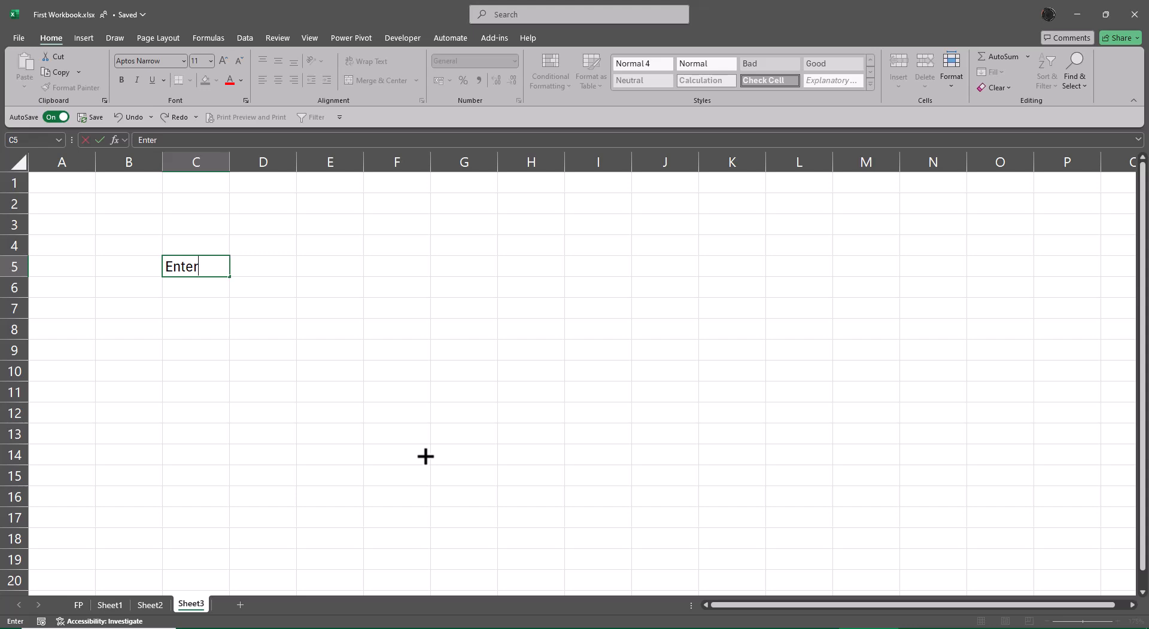
{"action": "key", "text": "Return"}
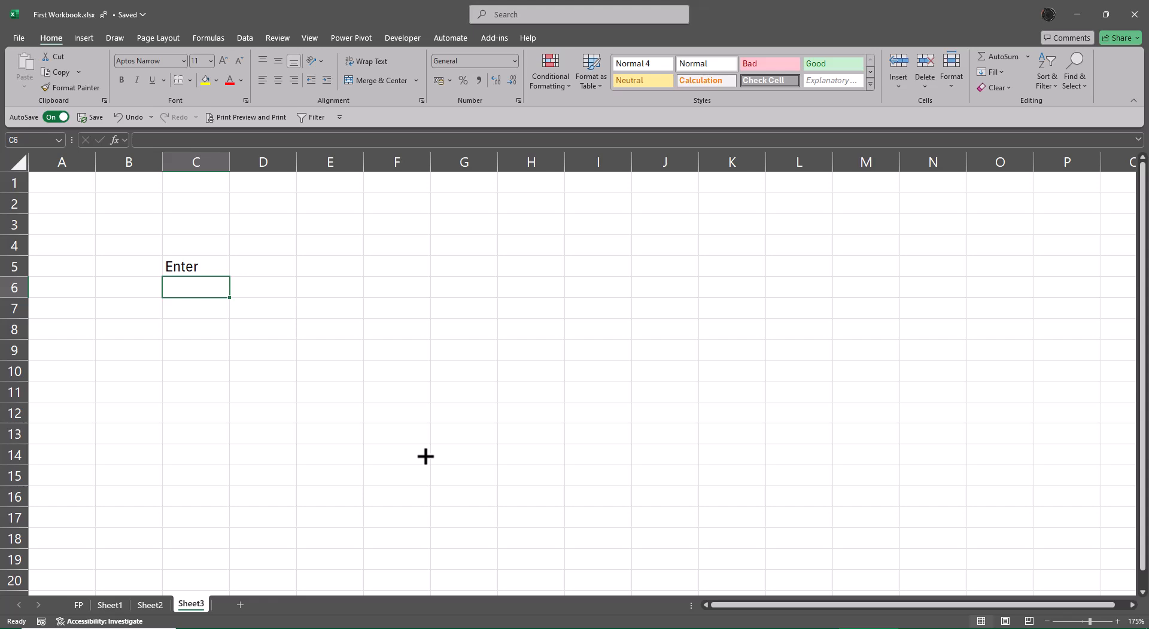
Enter the label Ctrl Enter in C6, confirming it while staying in the cell
{"action": "type", "text": "C"}
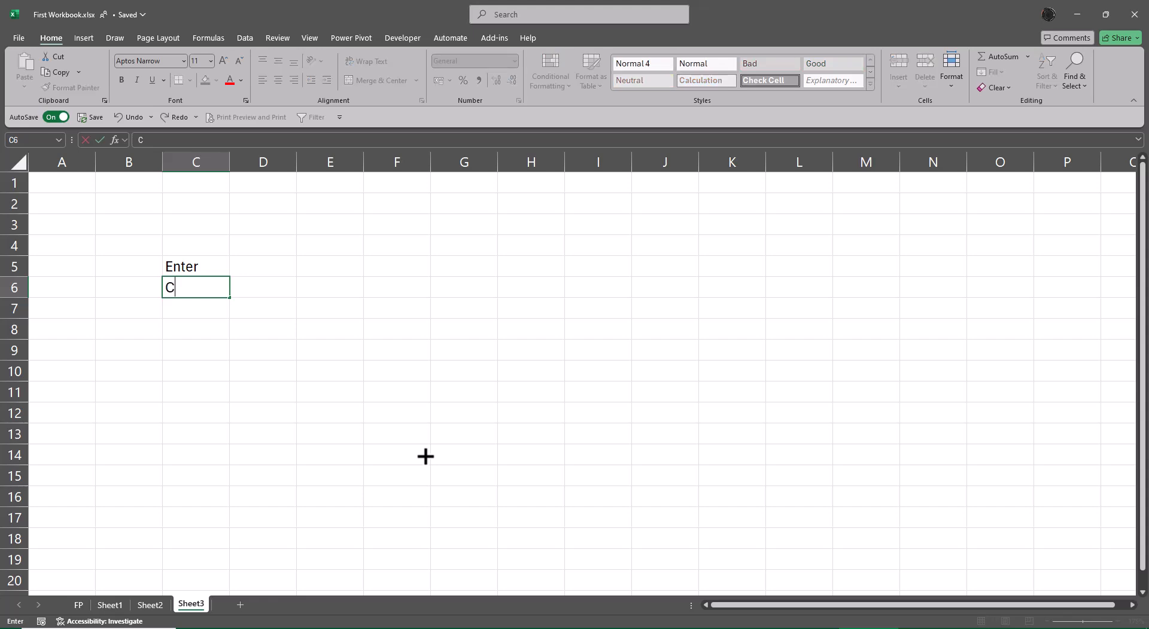
{"action": "type", "text": "trl Enter"}
{"action": "key", "text": "ctrl+Return"}
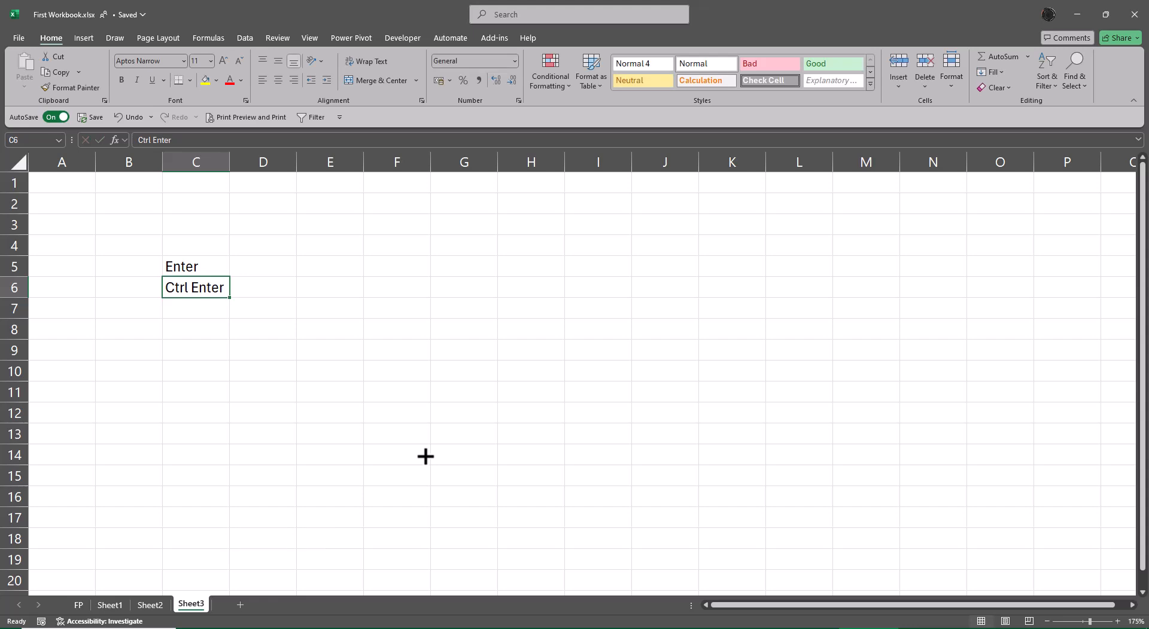
{"action": "key", "text": "Down"}
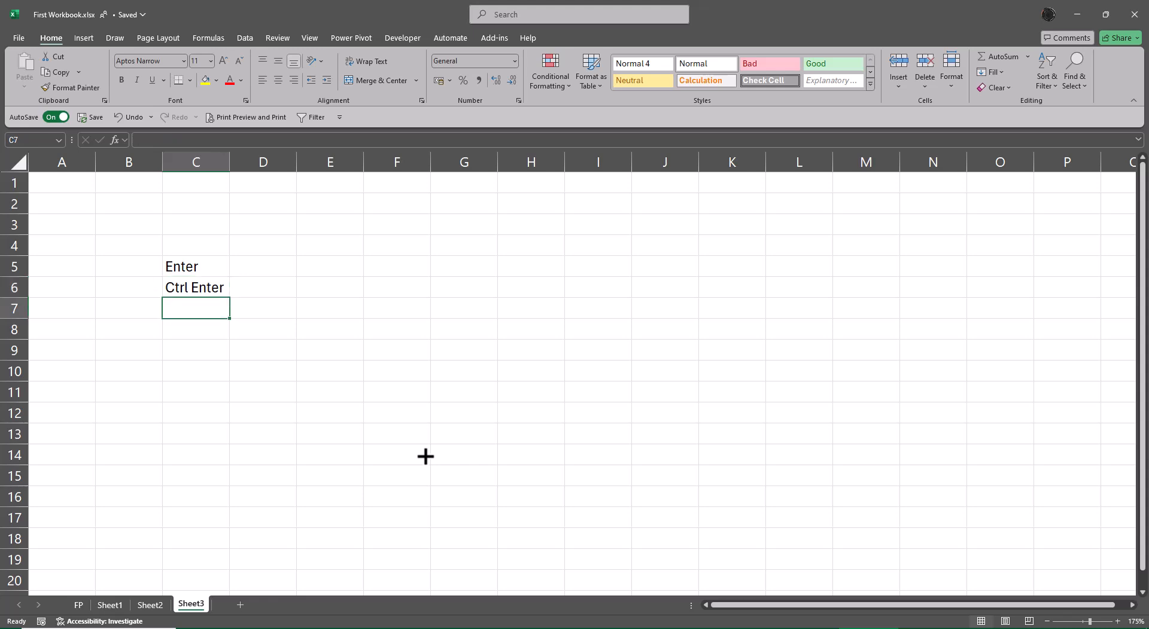
Enter the labels Tab in C7 and Shift Enter in C8
{"action": "type", "text": "Tab"}
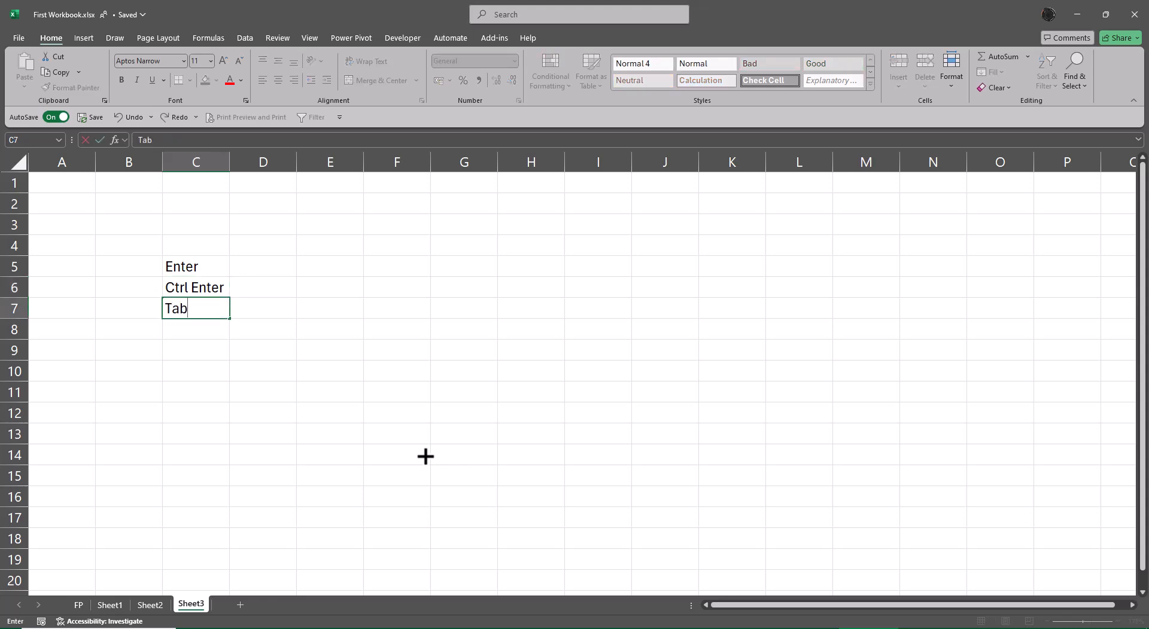
{"action": "key", "text": "Tab"}
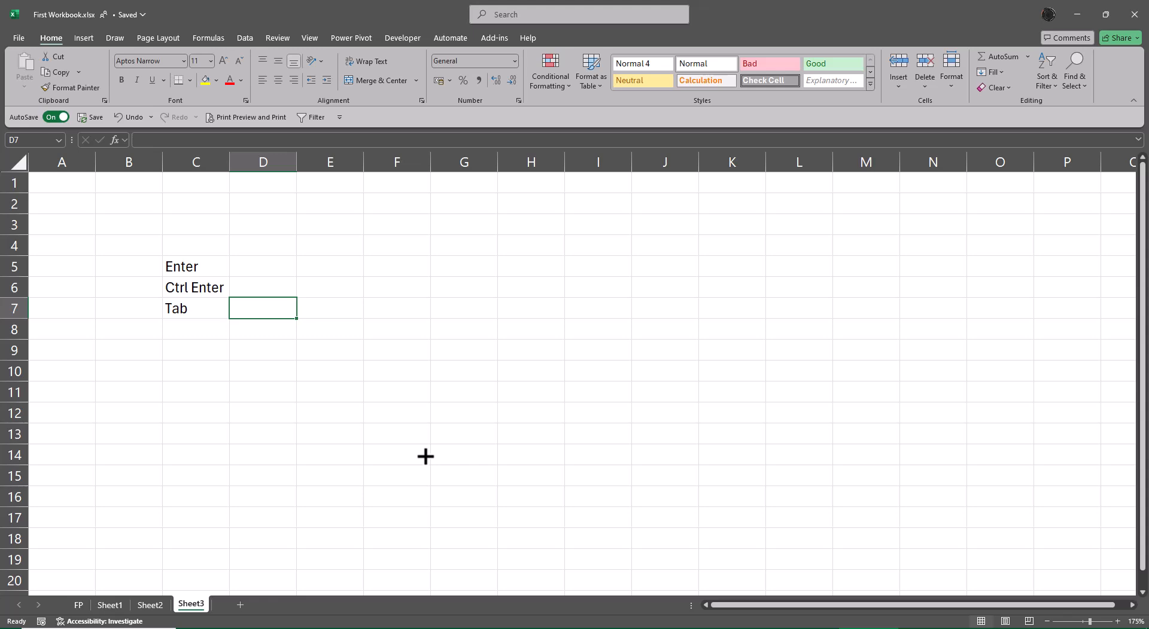
{"action": "key", "text": "Return"}
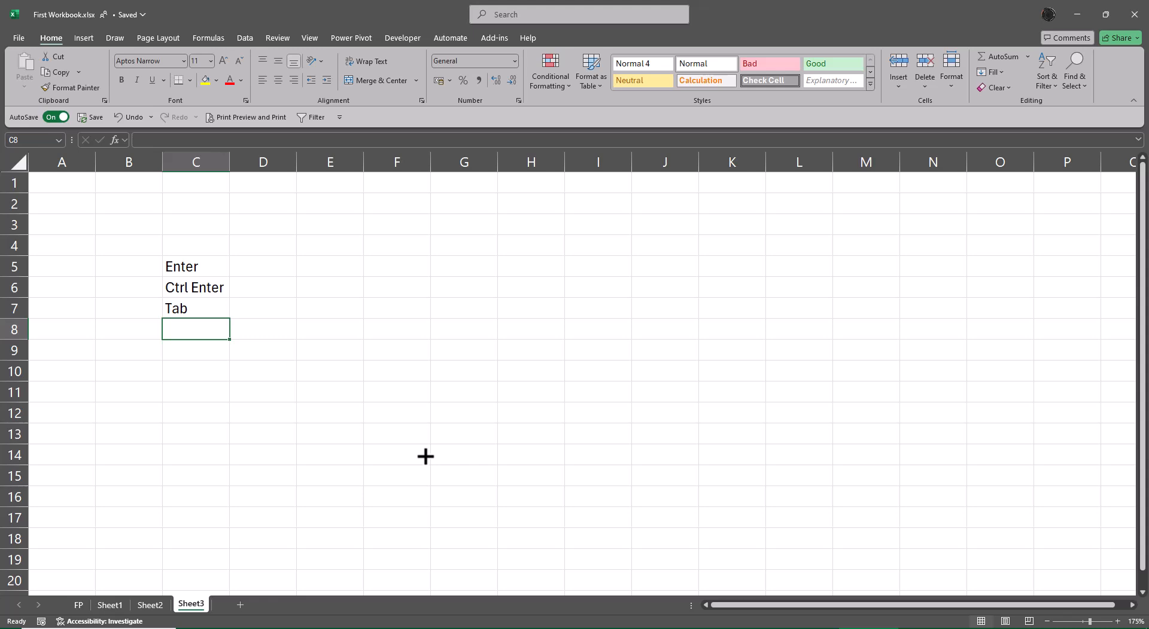
{"action": "type", "text": "Shift"}
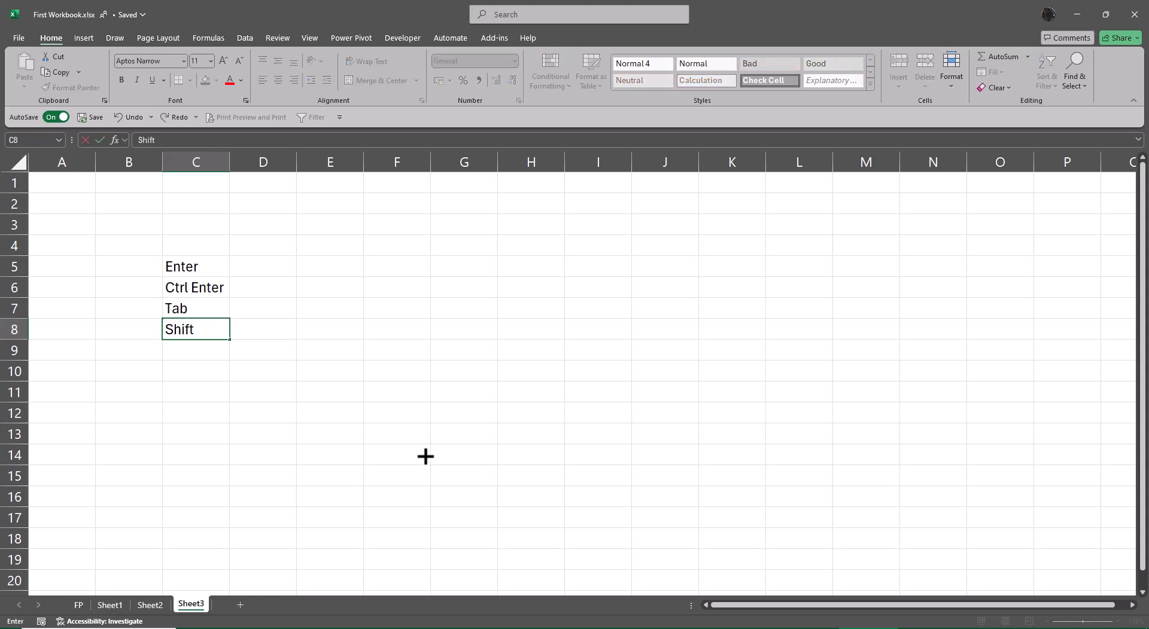
{"action": "type", "text": " Ente"}
{"action": "key", "text": "BackSpace"}
{"action": "type", "text": "Enter"}
{"action": "key", "text": "ctrl+Return"}
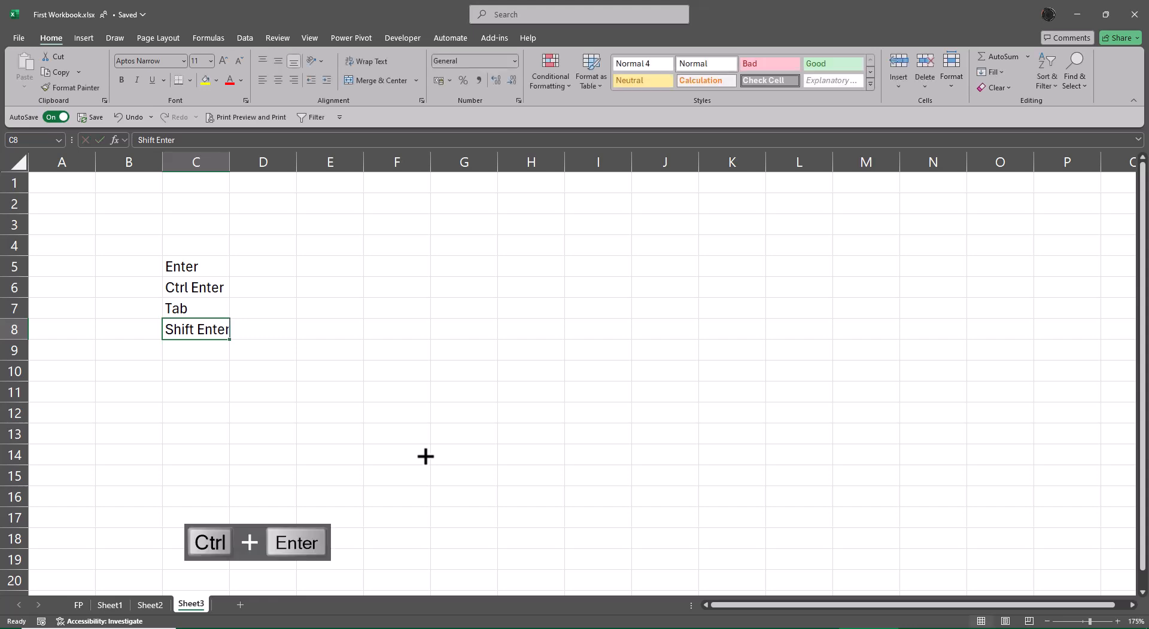
Fill F5:F9 with the values 10, 20, 30, 40 and 50
{"action": "key", "text": "Up"}
{"action": "key", "text": "Up"}
{"action": "key", "text": "Up"}
{"action": "key", "text": "Right"}
{"action": "key", "text": "Right"}
{"action": "key", "text": "Right"}
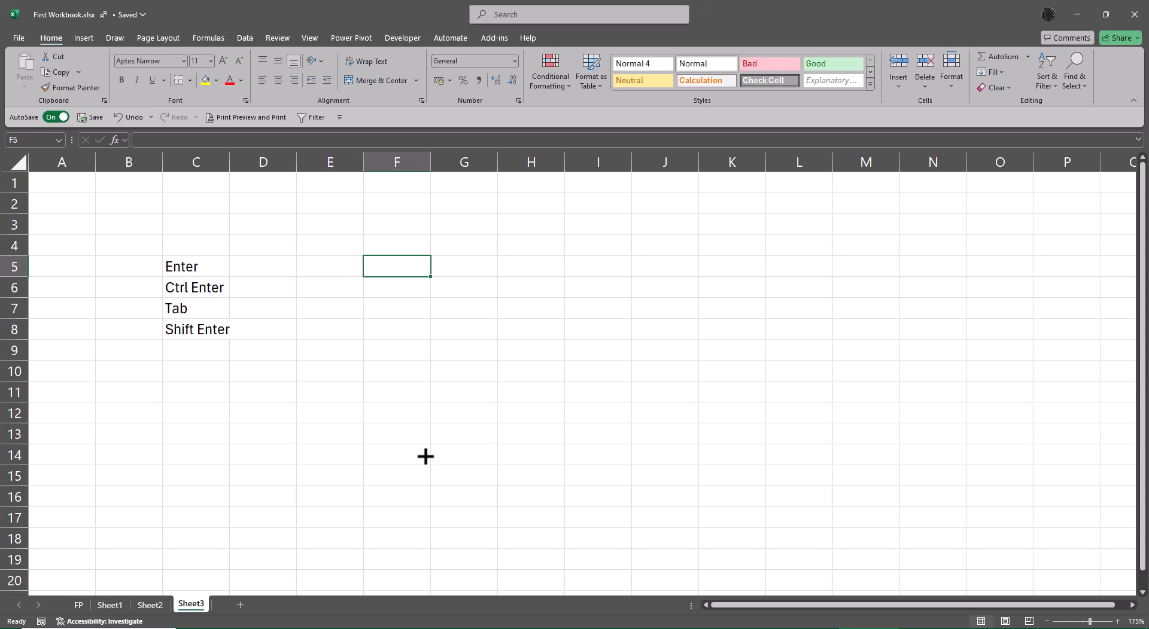
{"action": "type", "text": "10"}
{"action": "key", "text": "Return"}
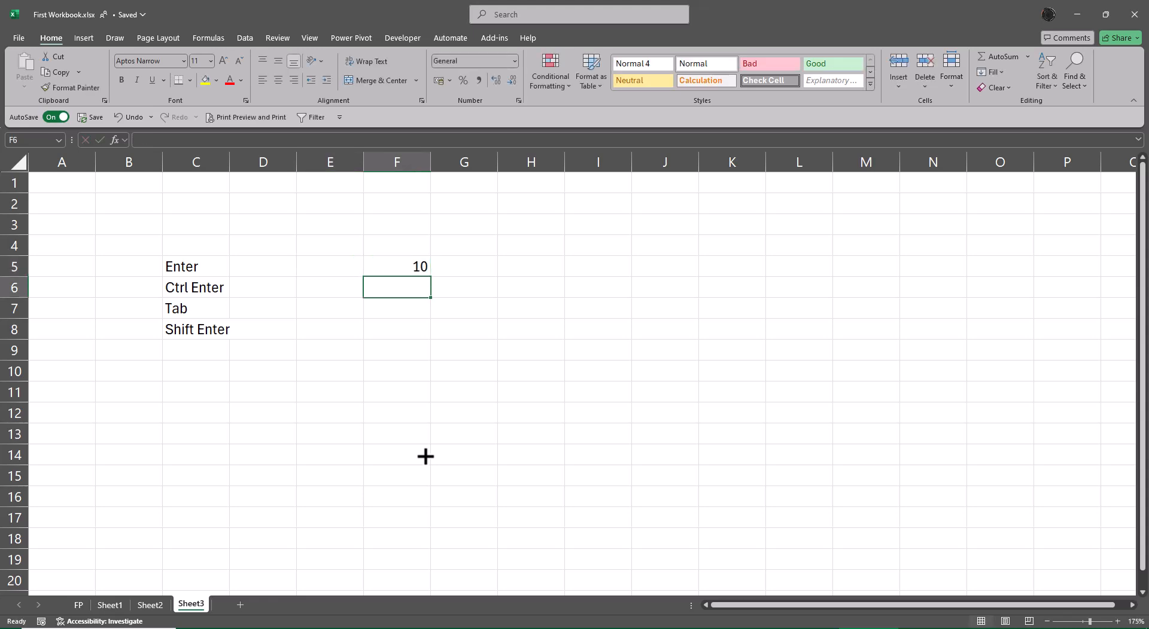
{"action": "type", "text": "20"}
{"action": "key", "text": "Return"}
{"action": "type", "text": "30"}
{"action": "key", "text": "Return"}
{"action": "type", "text": "4"}
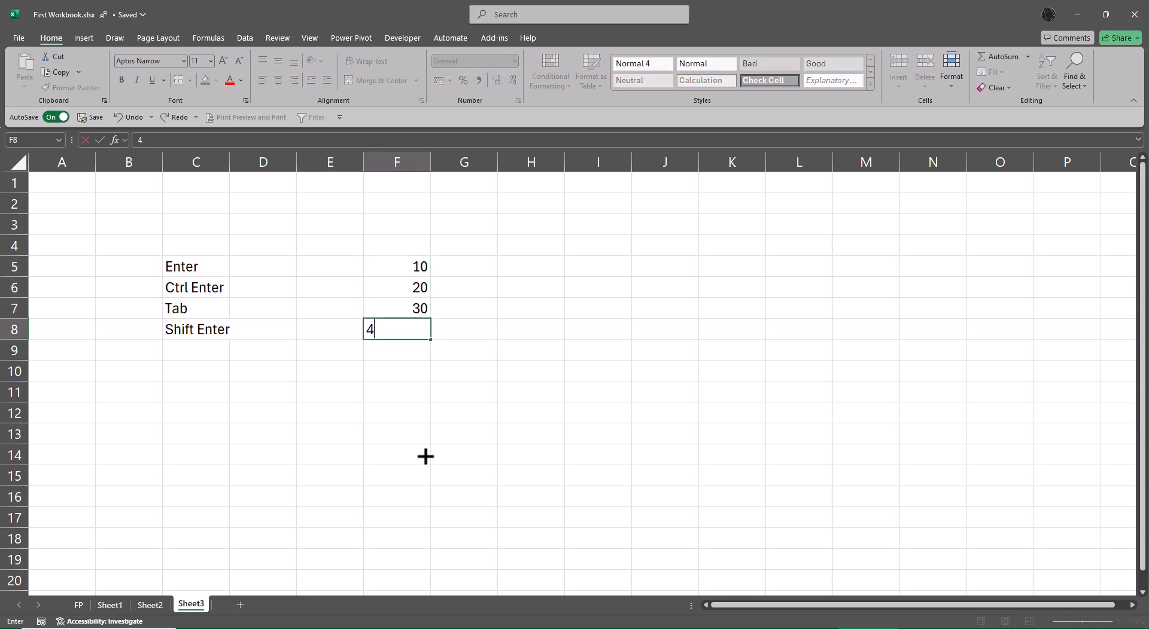
{"action": "type", "text": "0"}
{"action": "key", "text": "Return"}
{"action": "type", "text": "50"}
{"action": "key", "text": "shift+Return"}
{"action": "key", "text": "shift+Return"}
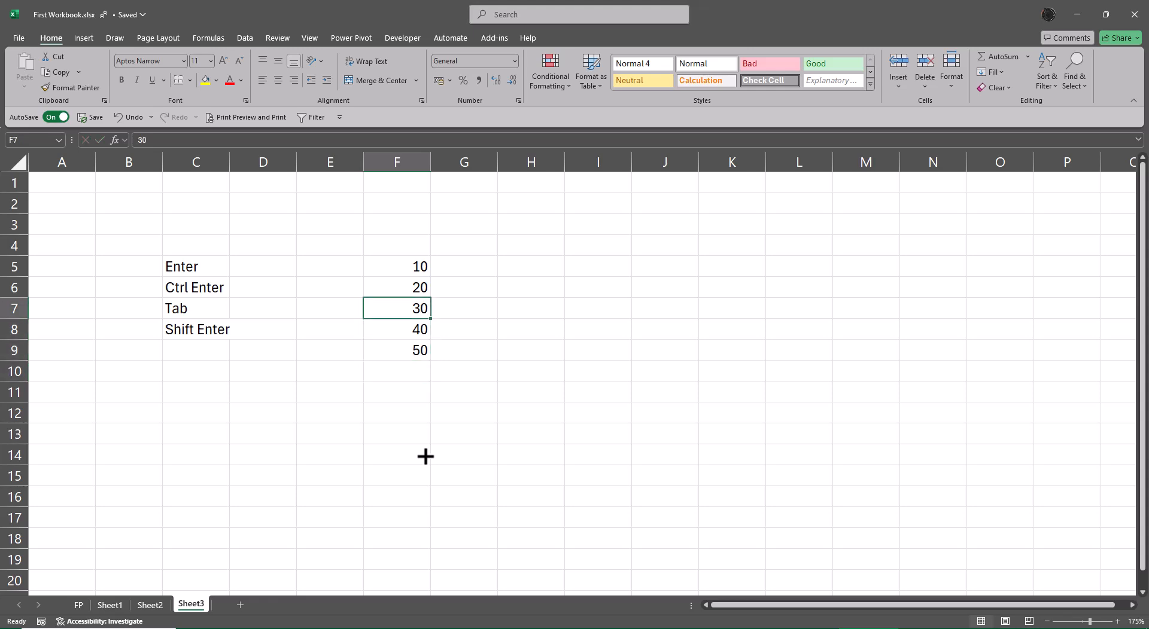
{"action": "key", "text": "shift+Return"}
{"action": "key", "text": "shift+Return"}
Sum F5:F9 in G5 with the SUM function, then delete the result
{"action": "key", "text": "Tab"}
{"action": "type", "text": "=su"}
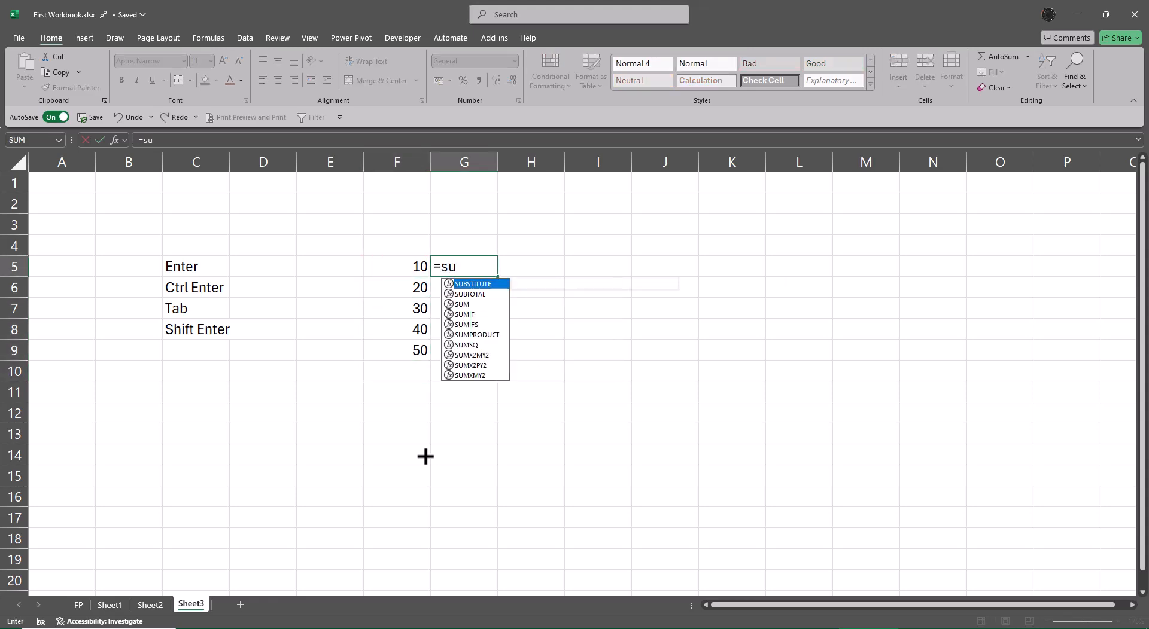
{"action": "type", "text": "m"}
{"action": "key", "text": "Tab"}
{"action": "key", "text": "Left"}
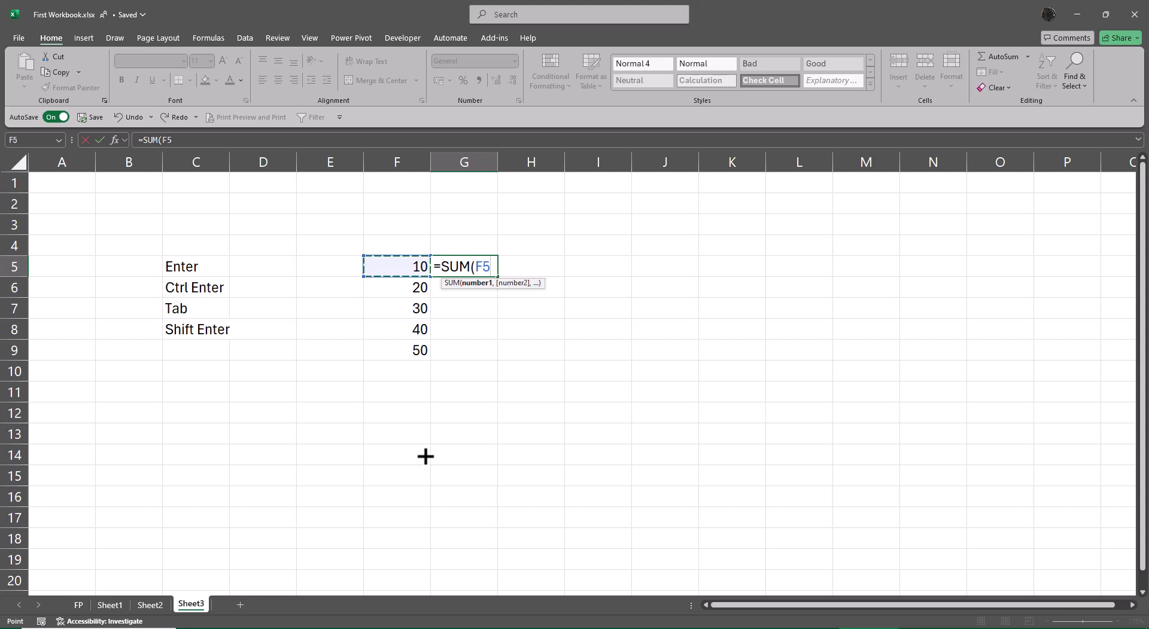
{"action": "key", "text": "ctrl+shift+Down"}
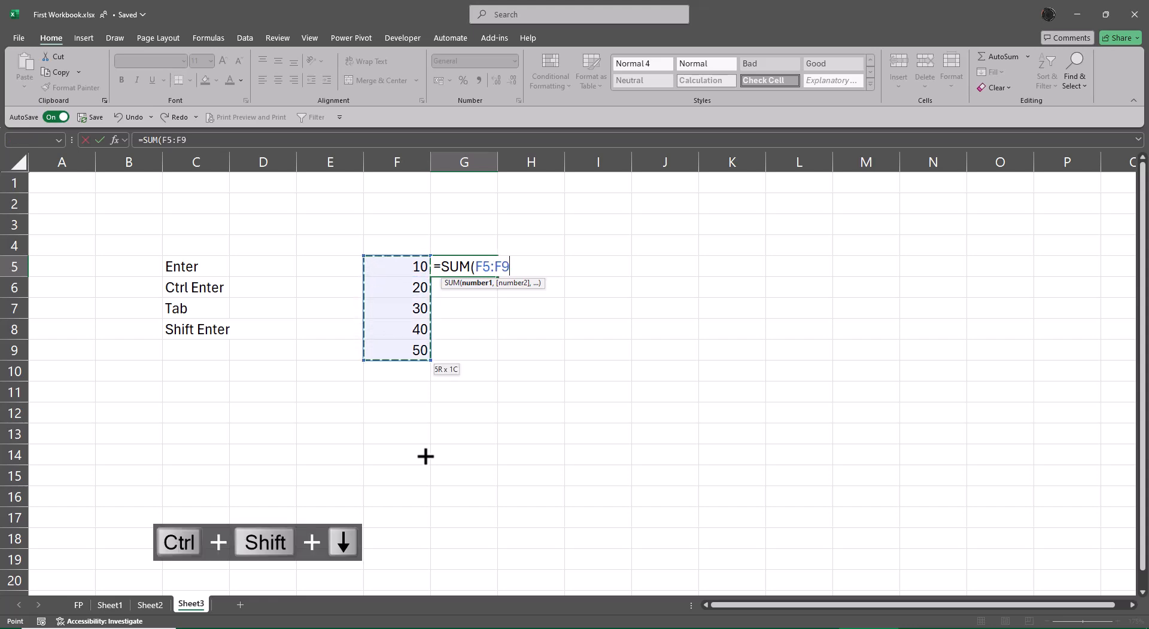
{"action": "key", "text": "Return"}
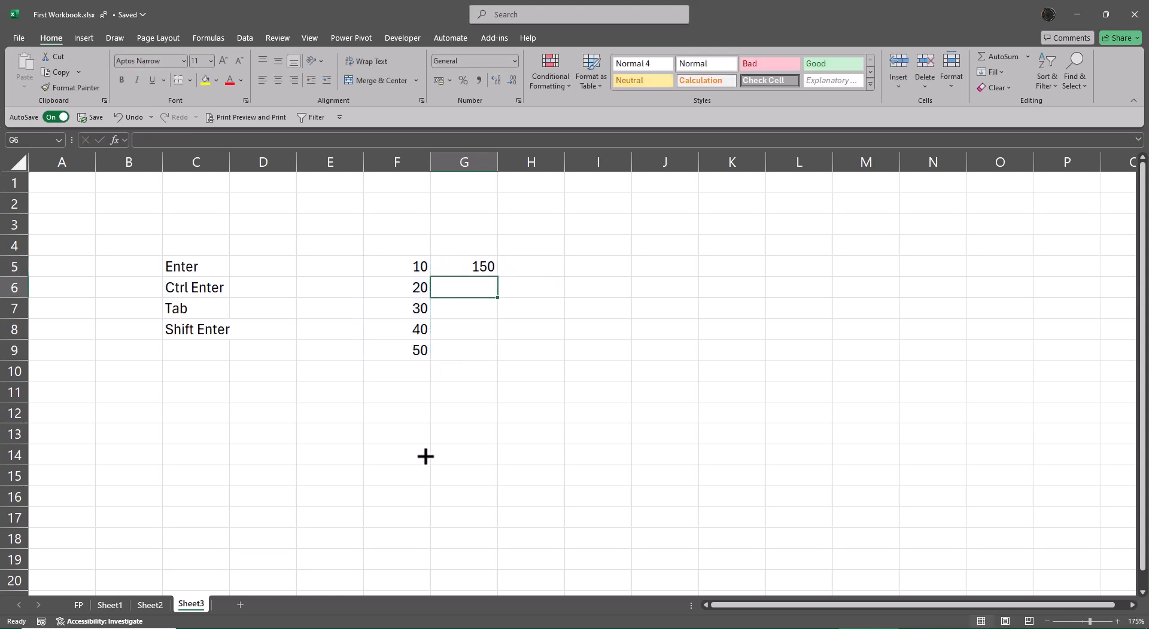
{"action": "key", "text": "Up"}
{"action": "key", "text": "Delete"}
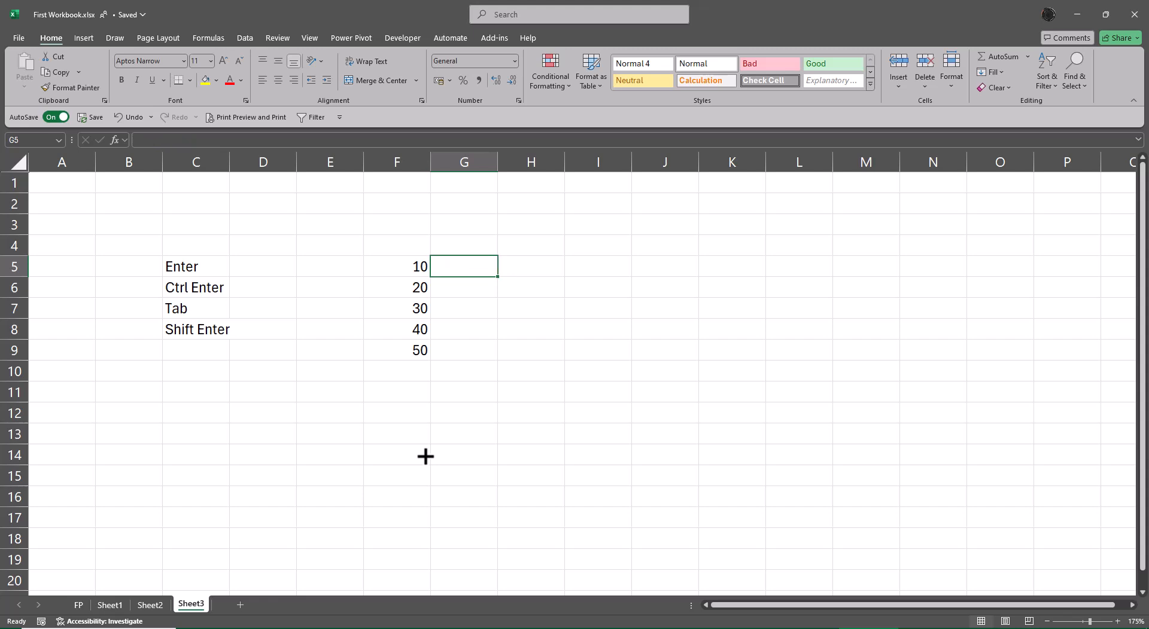
Enter =SUM(F5:F9) in G5 again, keeping the cell selected, then clear it
{"action": "type", "text": "=su"}
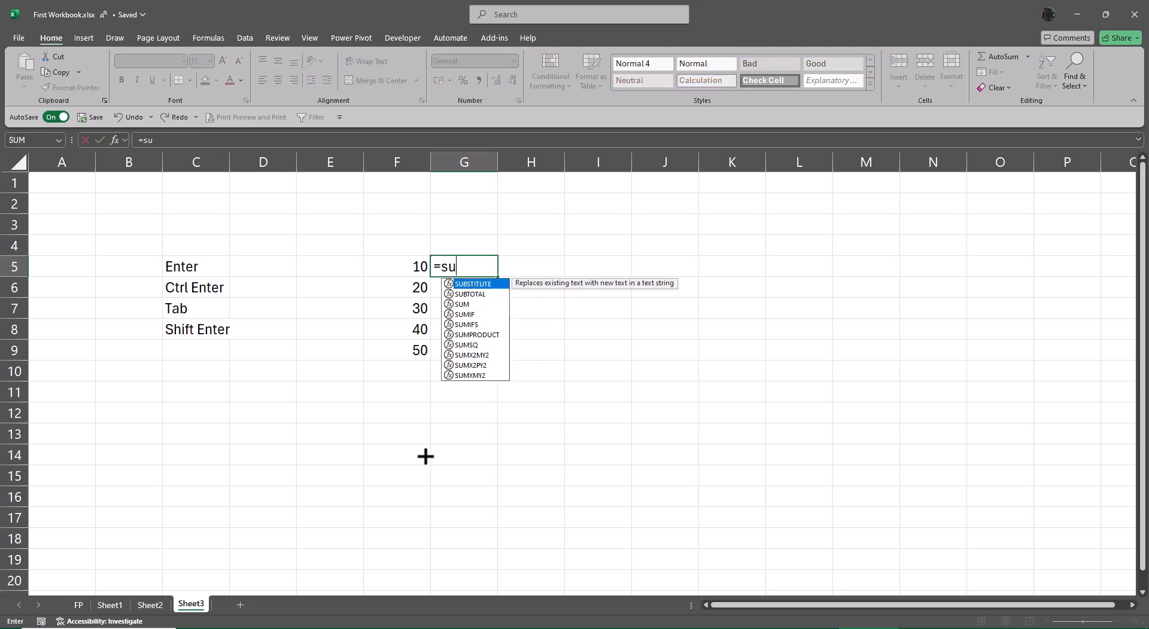
{"action": "key", "text": "Tab"}
{"action": "key", "text": "Left"}
{"action": "key", "text": "ctrl+shift+Down"}
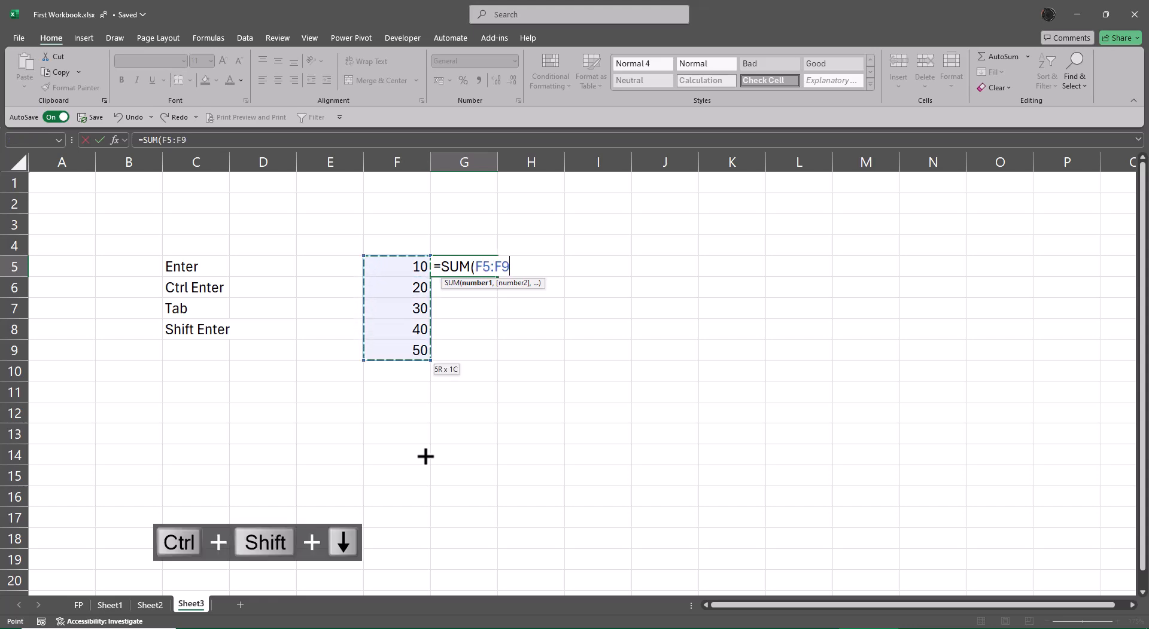
{"action": "key", "text": "ctrl+Return"}
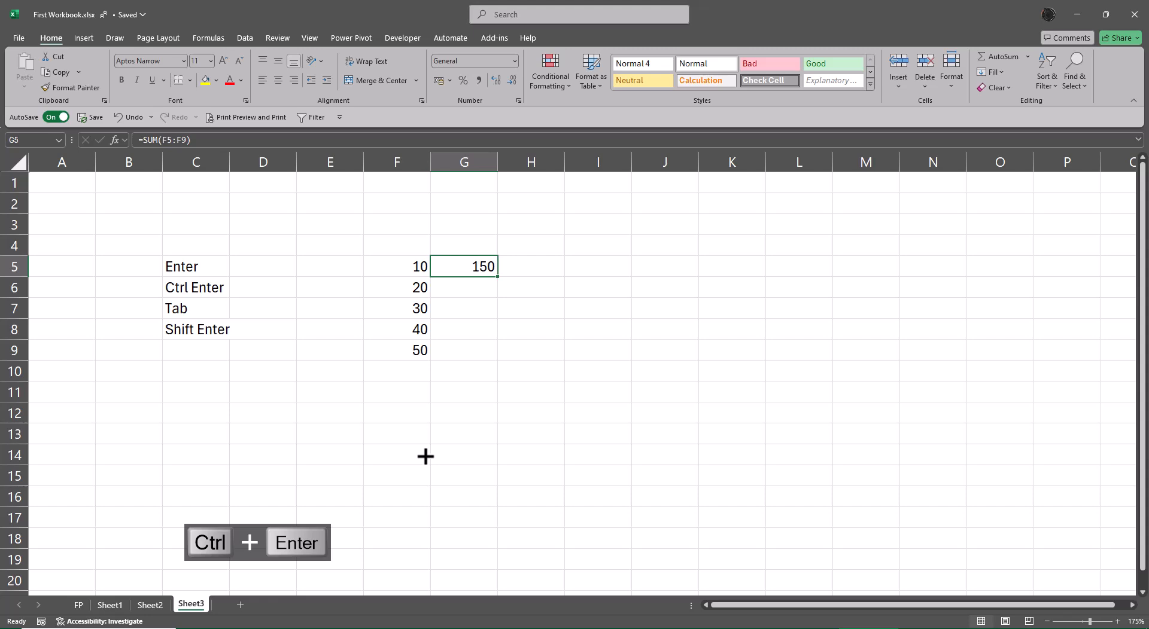
{"action": "key", "text": "Delete"}
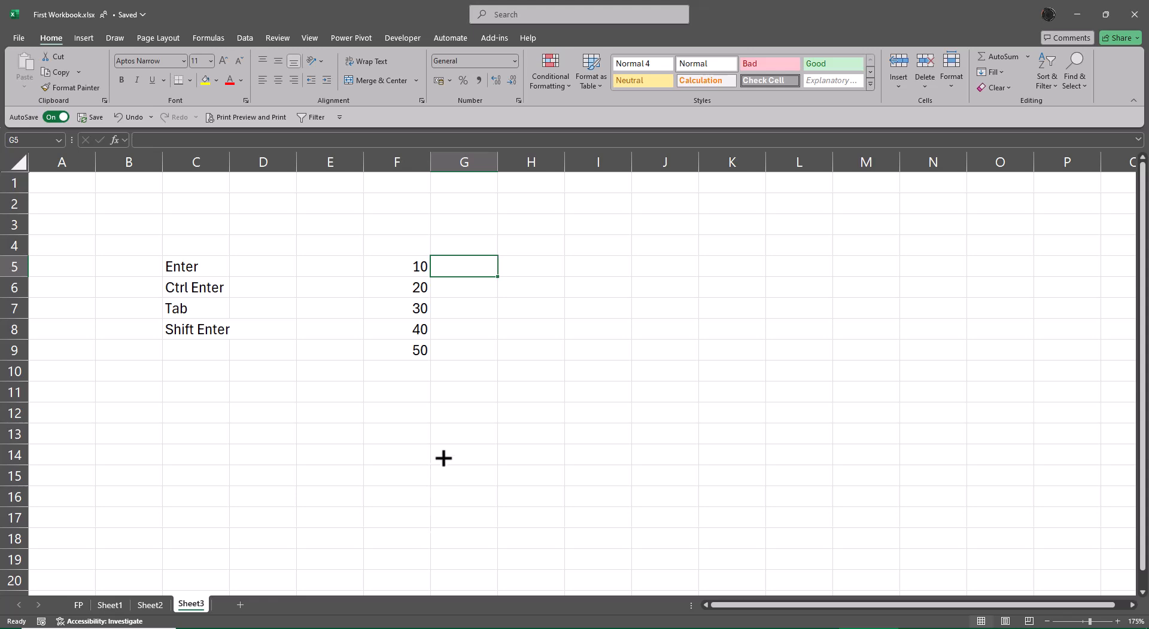
Extend the series in column F down to row 34, continuing in steps of 10
{"action": "left_click_drag", "start_coordinate": [407, 330], "coordinate": [438, 381]}
{"action": "key", "text": "ctrl+Up"}
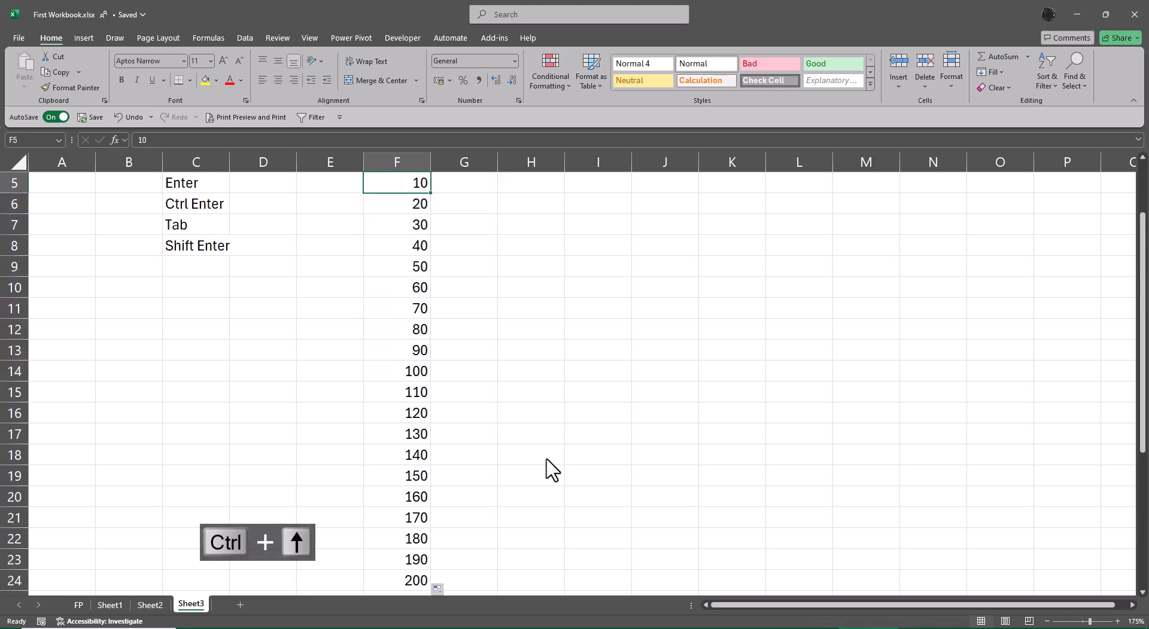
{"action": "key", "text": "Right"}
{"action": "scroll", "coordinate": [550, 469], "scroll_direction": "up", "scroll_amount": 1}
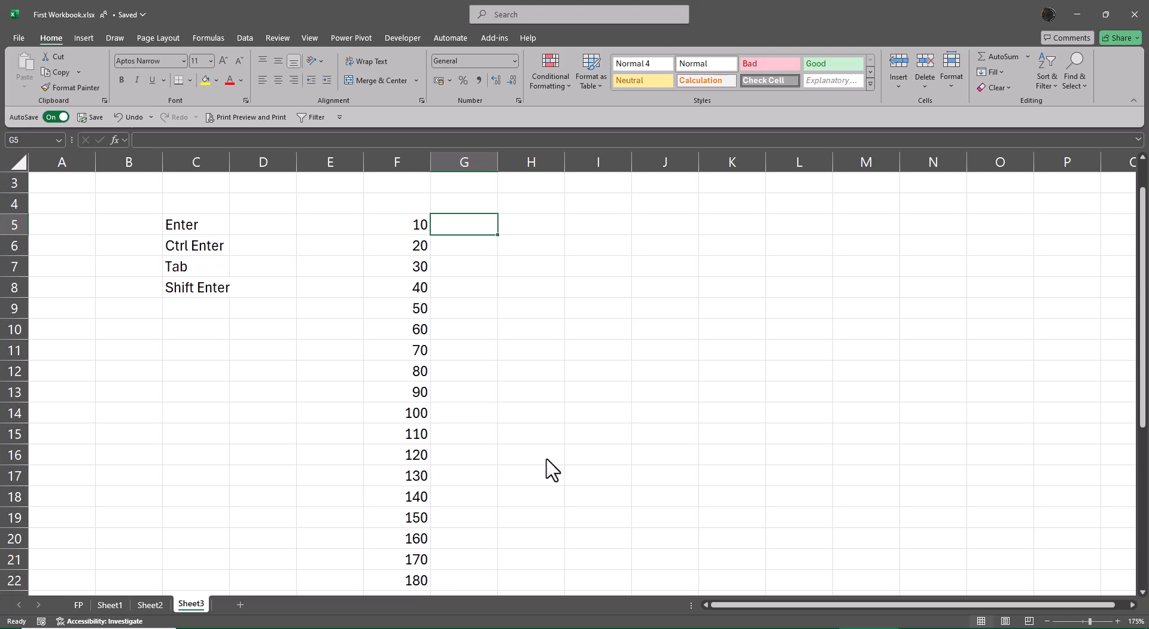
Enter =SUM(F5:F34) in G5 to total the whole column of values
{"action": "type", "text": "=SUM("}
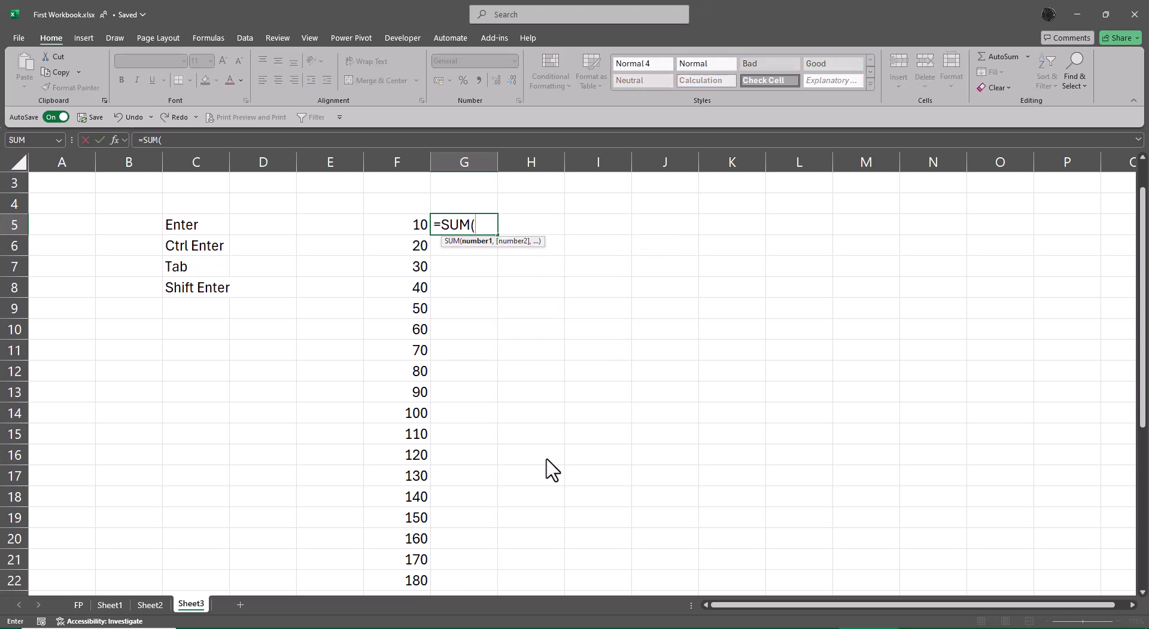
{"action": "key", "text": "Left"}
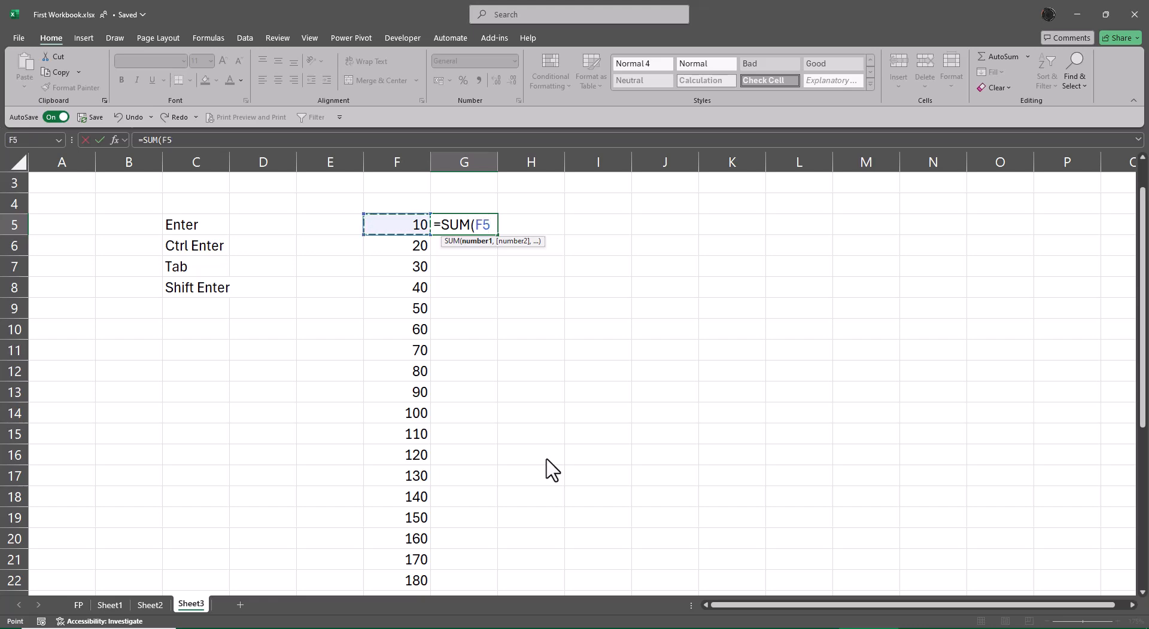
{"action": "key", "text": "ctrl+shift+Down"}
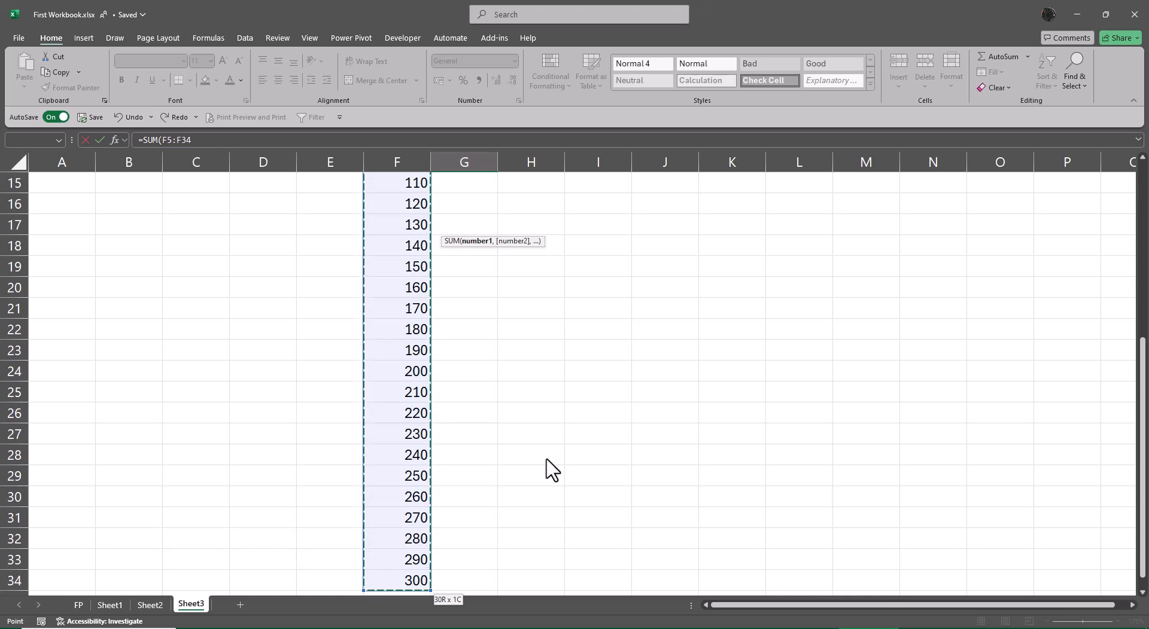
{"action": "key", "text": "Return"}
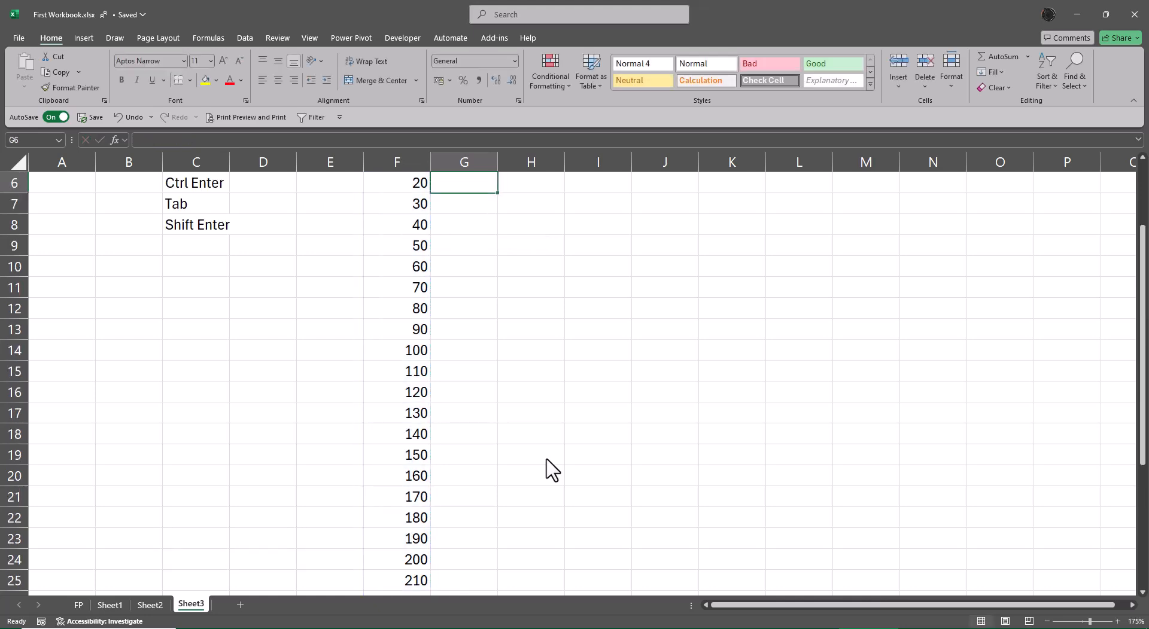
{"action": "scroll", "coordinate": [551, 469], "scroll_direction": "up", "scroll_amount": 1}
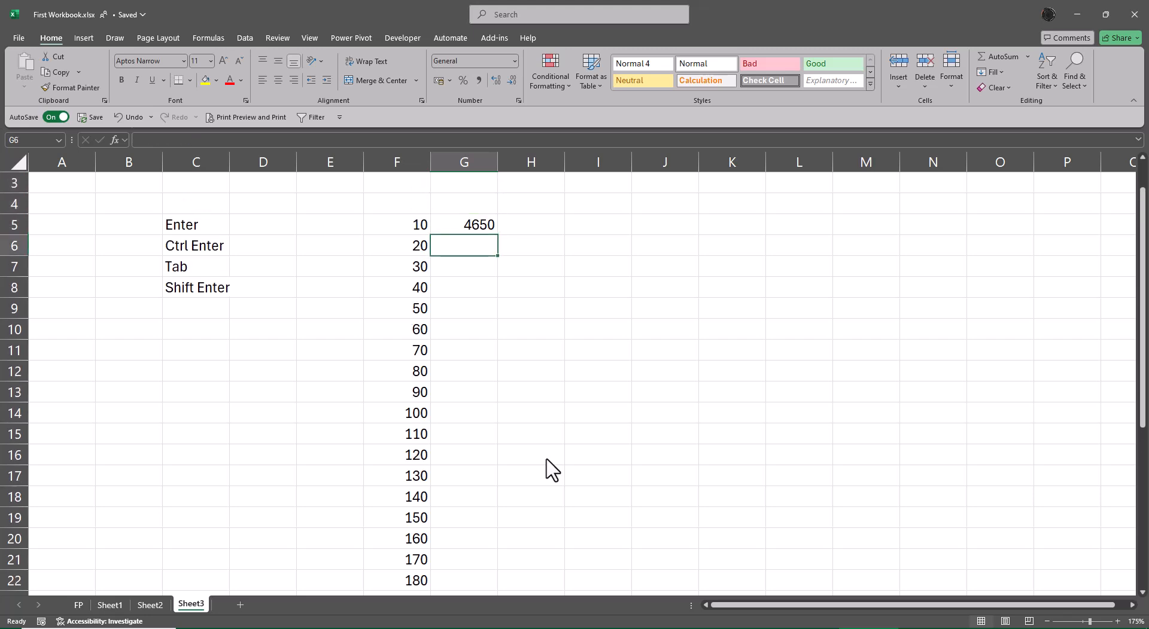
Clear G5, re-enter =SUM(F5:F34) selecting the range from the keyboard, then clear G5 again
{"action": "key", "text": "Up"}
{"action": "key", "text": "Delete"}
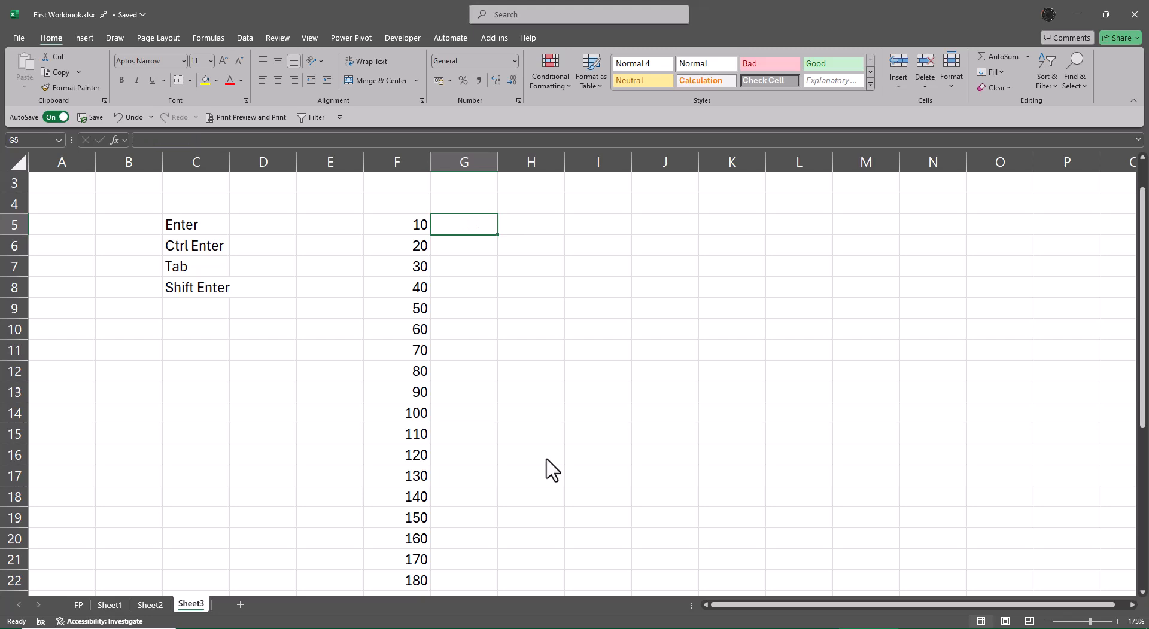
{"action": "type", "text": "="}
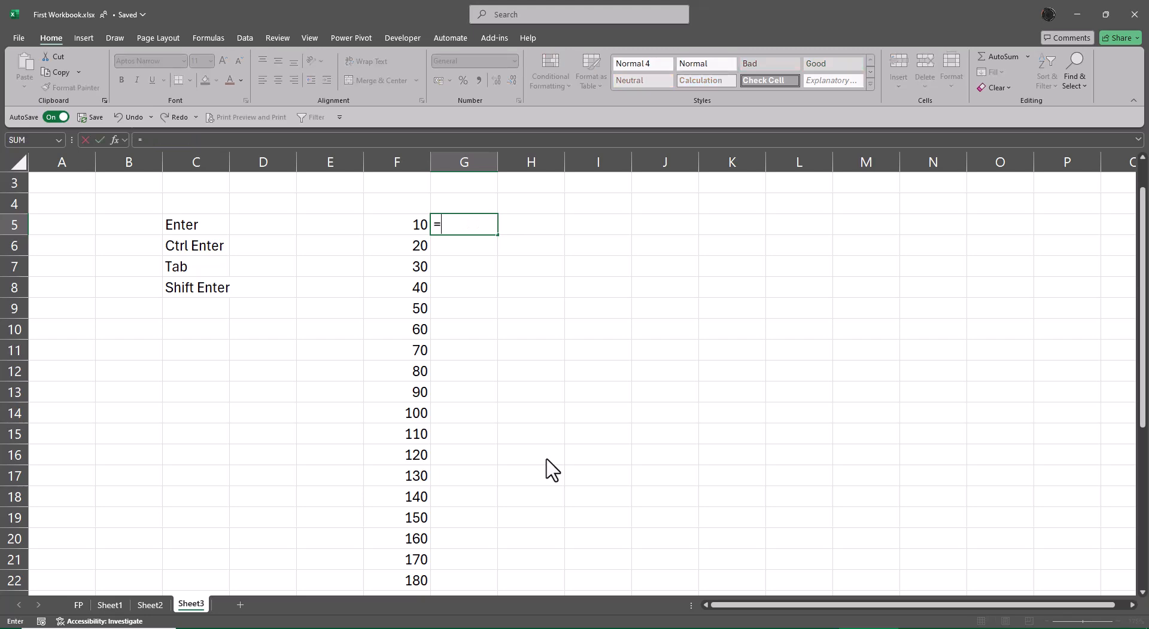
{"action": "type", "text": "sum("}
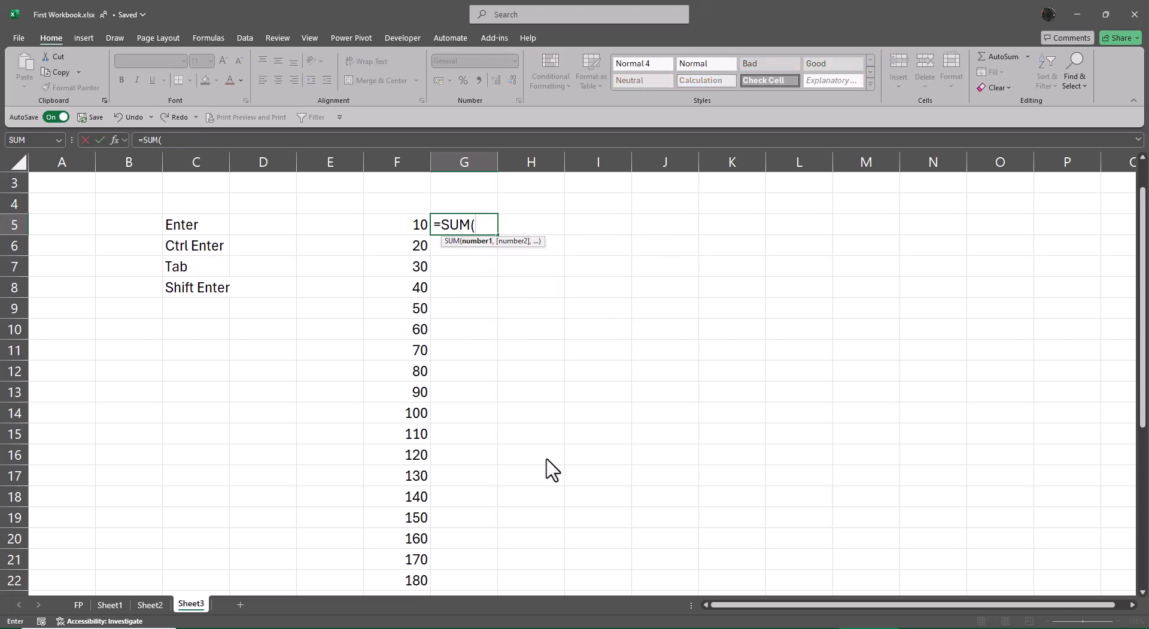
{"action": "key", "text": "Left"}
{"action": "key", "text": "ctrl+shift+Down"}
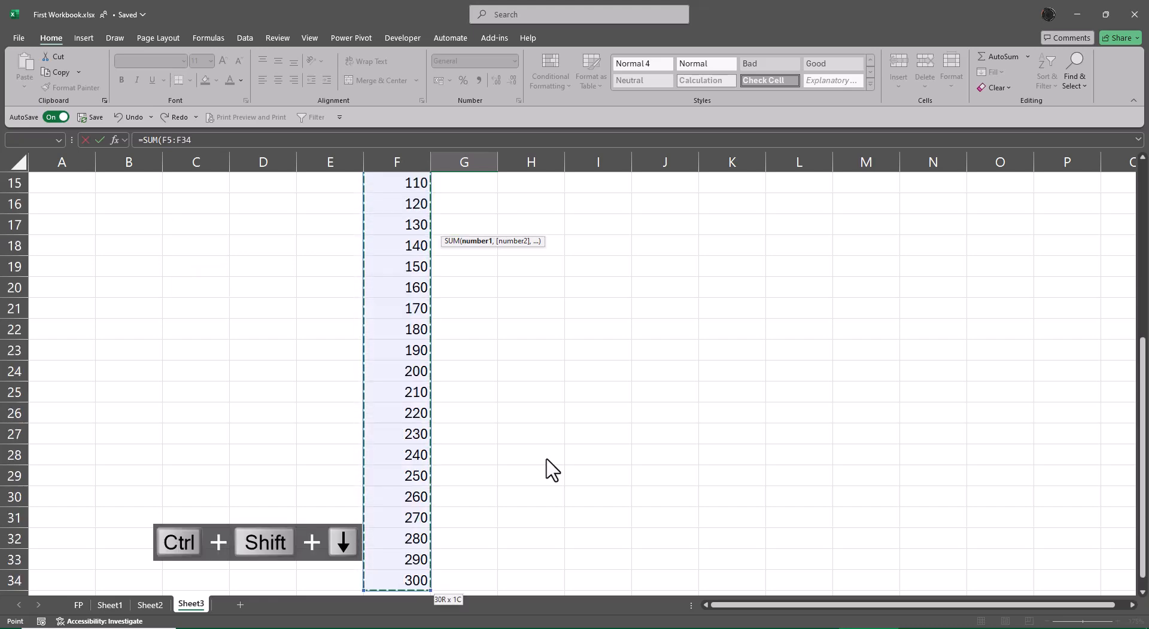
{"action": "key", "text": "ctrl+Return"}
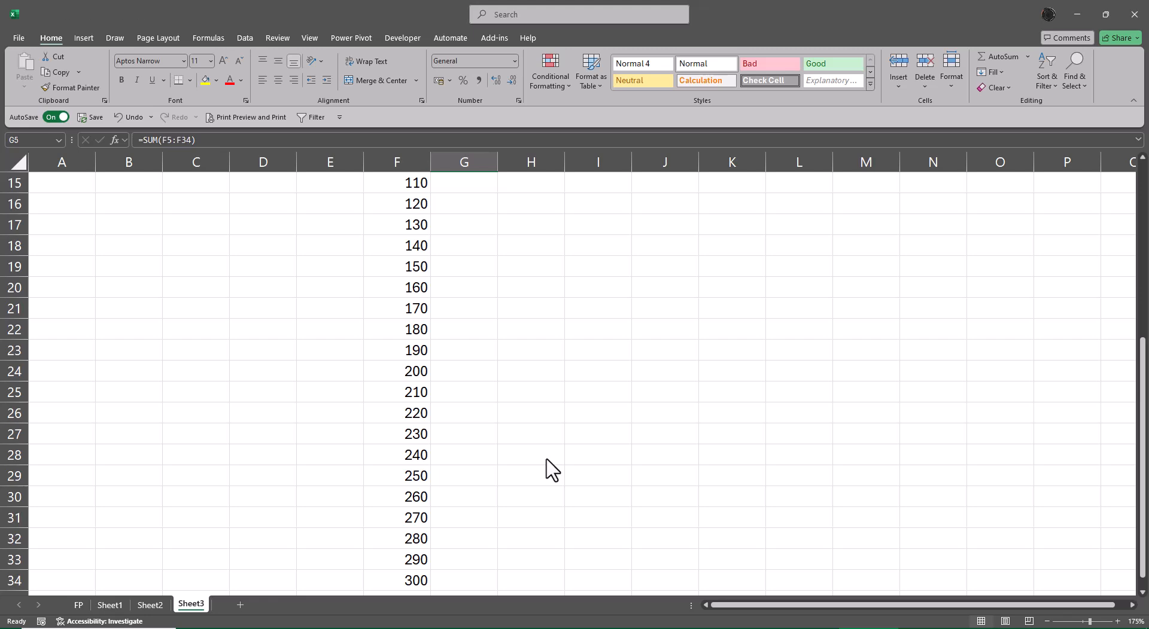
{"action": "key", "text": "ctrl+BackSpace"}
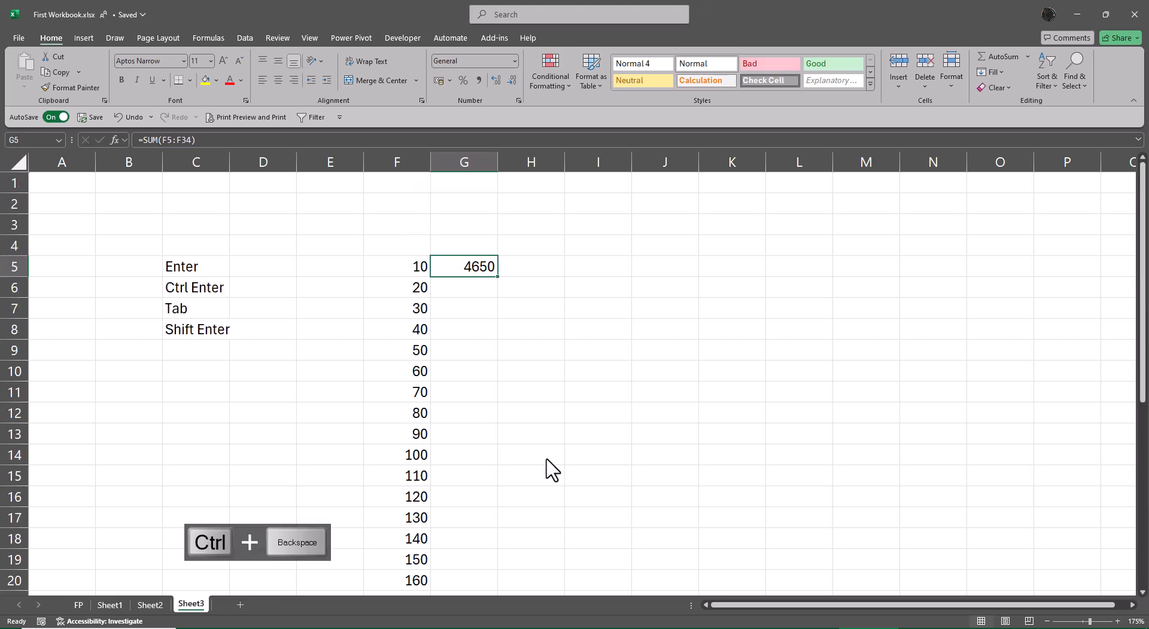
{"action": "key", "text": "Delete"}
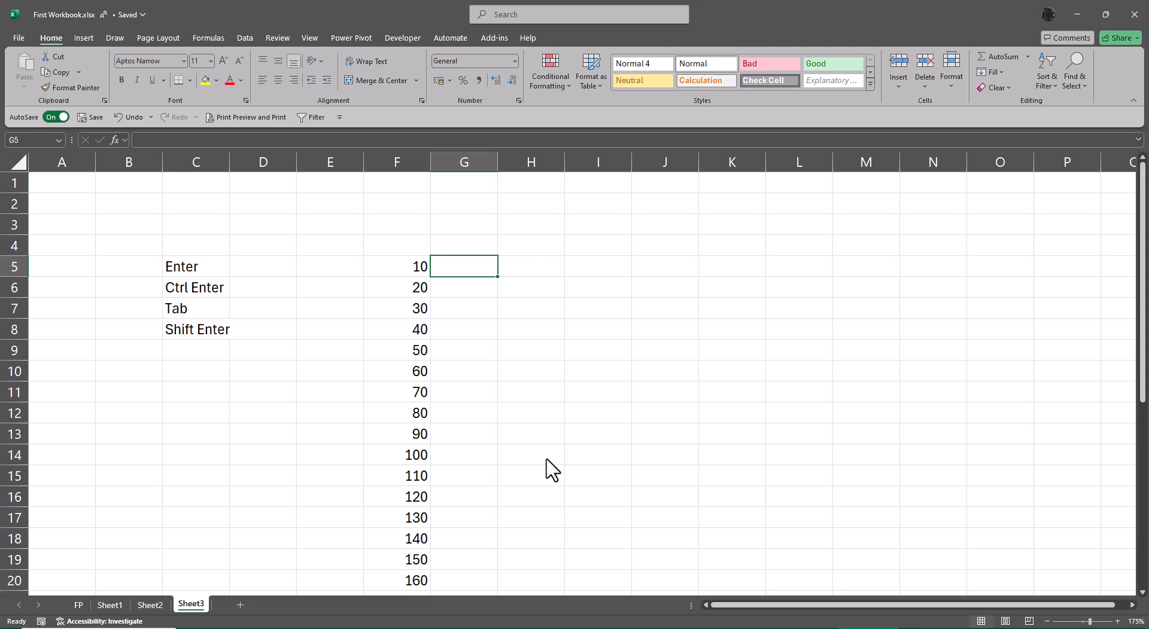
Enter =SUM(F5:F34) in G5 using the function autocomplete and a keyboard-selected range
{"action": "type", "text": "=sum"}
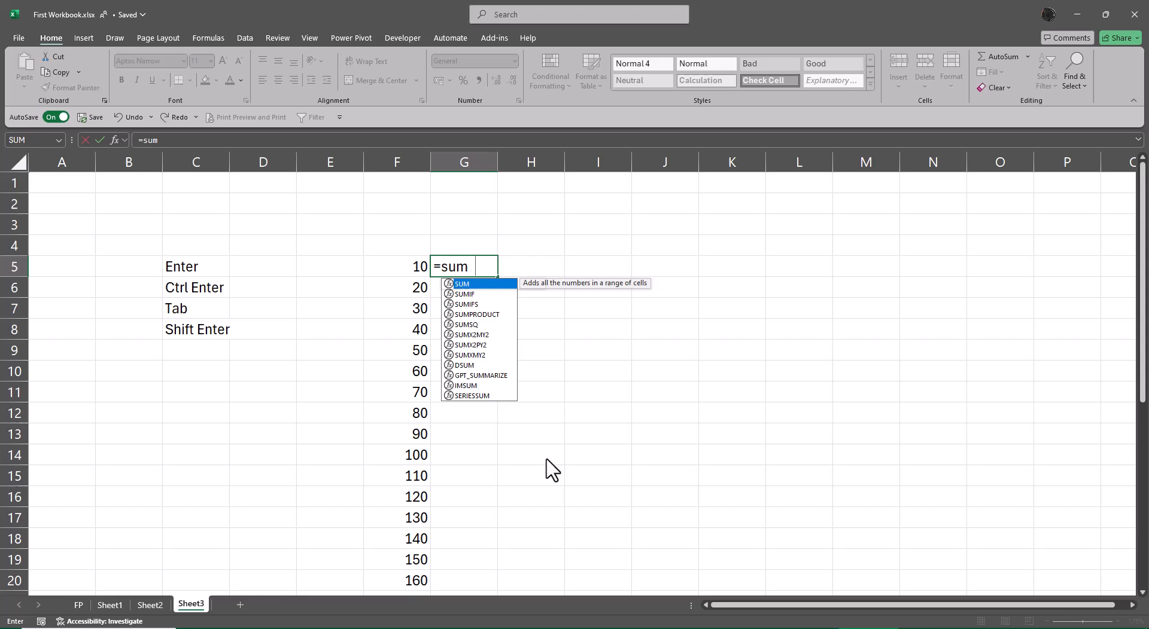
{"action": "key", "text": "Tab"}
{"action": "key", "text": "Left"}
{"action": "key", "text": "ctrl+shift+Down"}
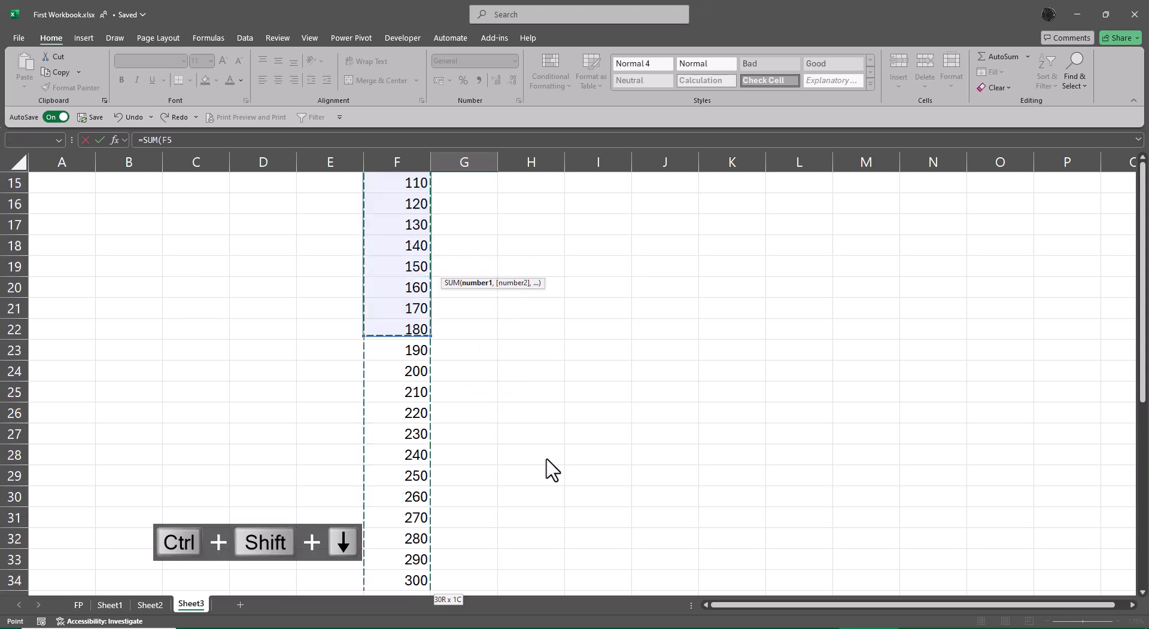
{"action": "key", "text": "shift+Return"}
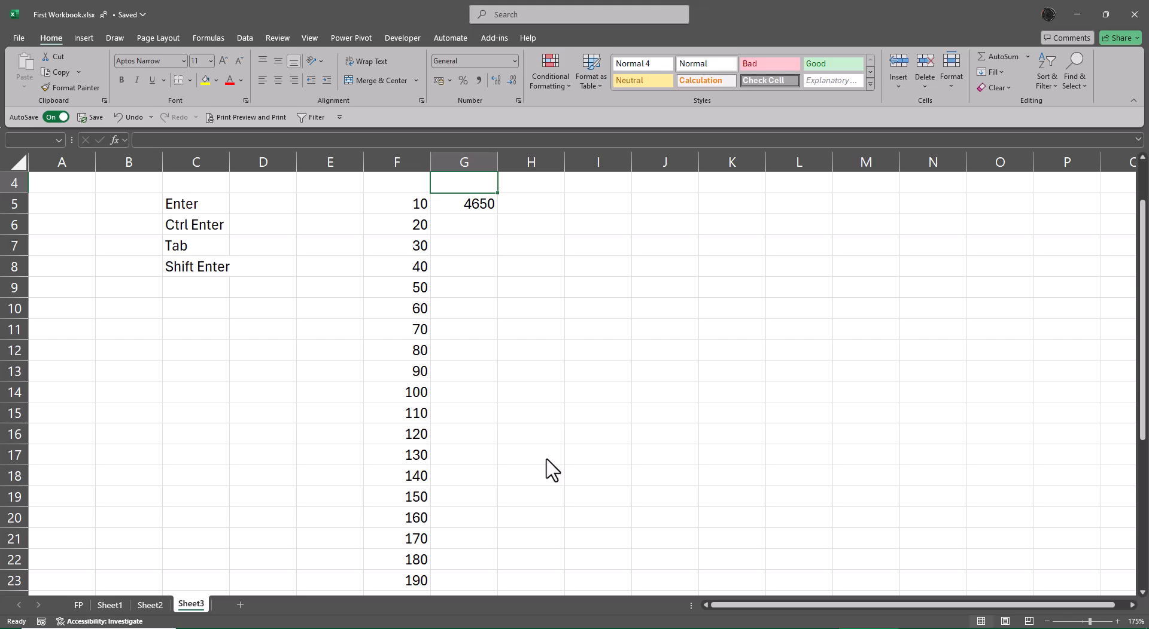
{"action": "key", "text": "ctrl+Up"}
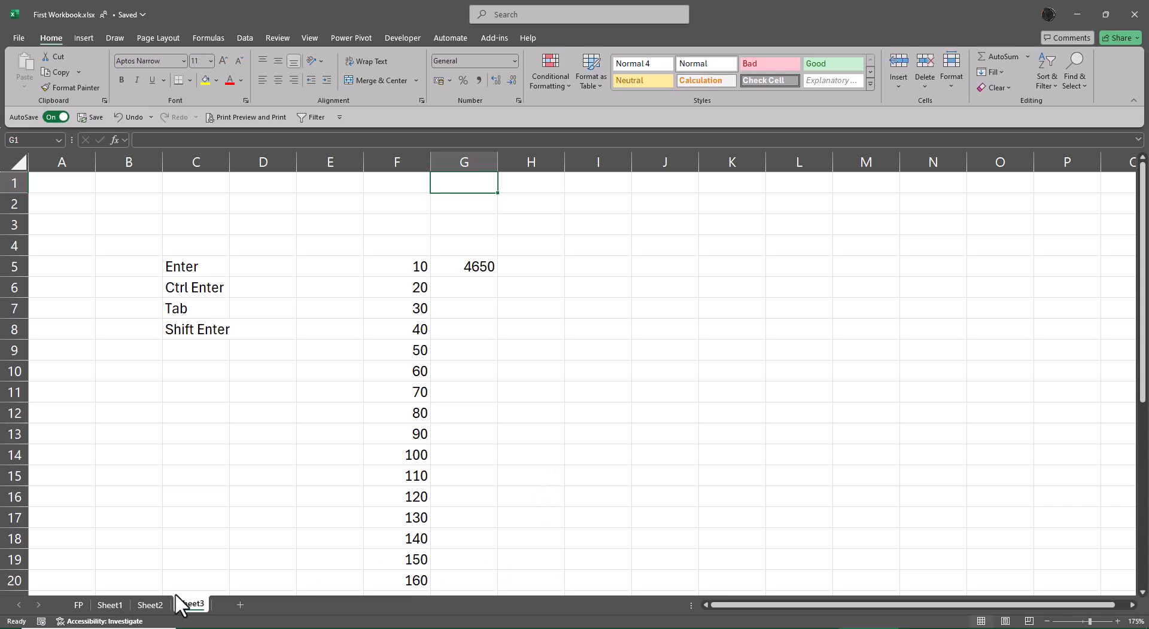
Add a new sheet and enter the title Excel Golden Rules in C3
{"action": "left_click", "coordinate": [281, 605]}
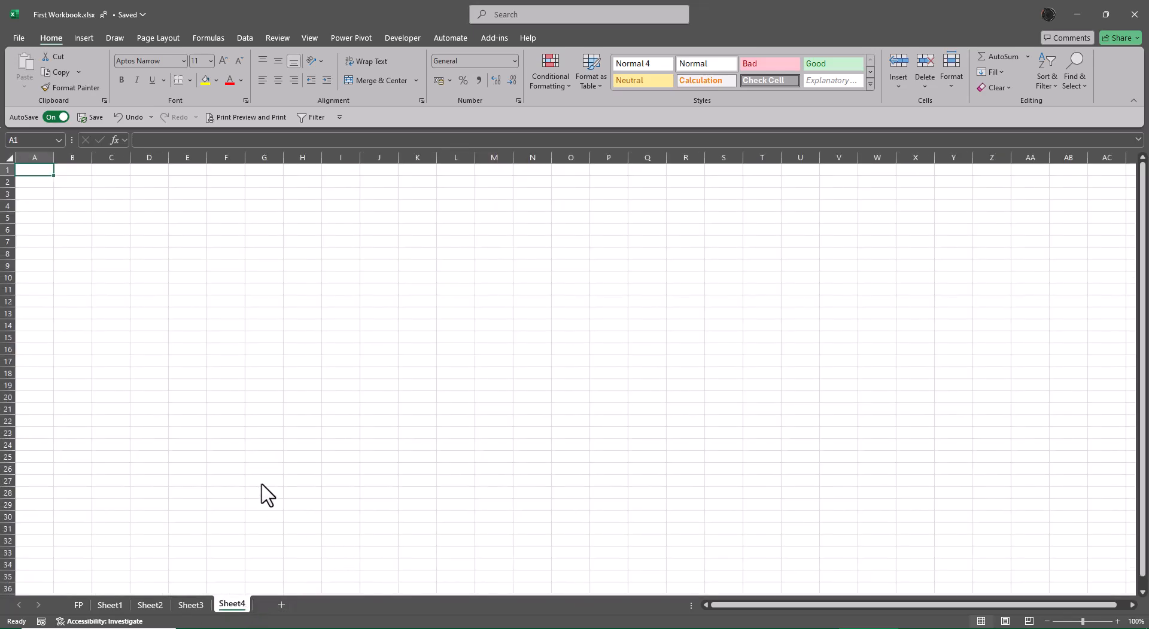
{"action": "scroll", "coordinate": [282, 487], "scroll_direction": "up", "scroll_amount": 6}
{"action": "scroll", "coordinate": [293, 473], "scroll_direction": "up", "scroll_amount": 1}
{"action": "left_click", "coordinate": [235, 231]}
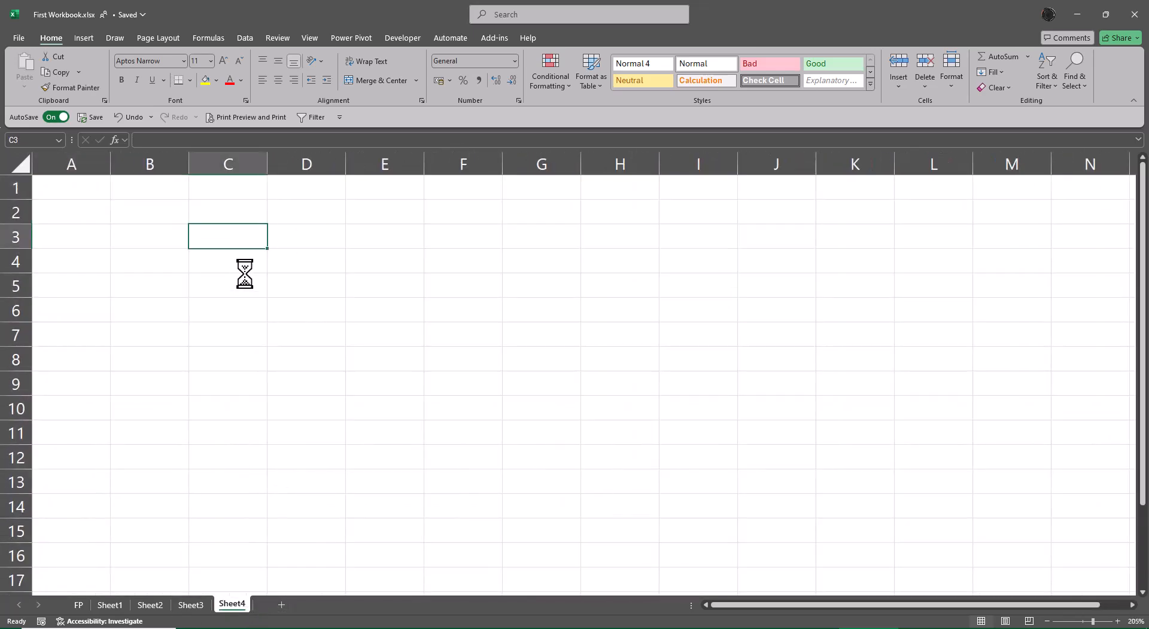
{"action": "type", "text": "Excel gol"}
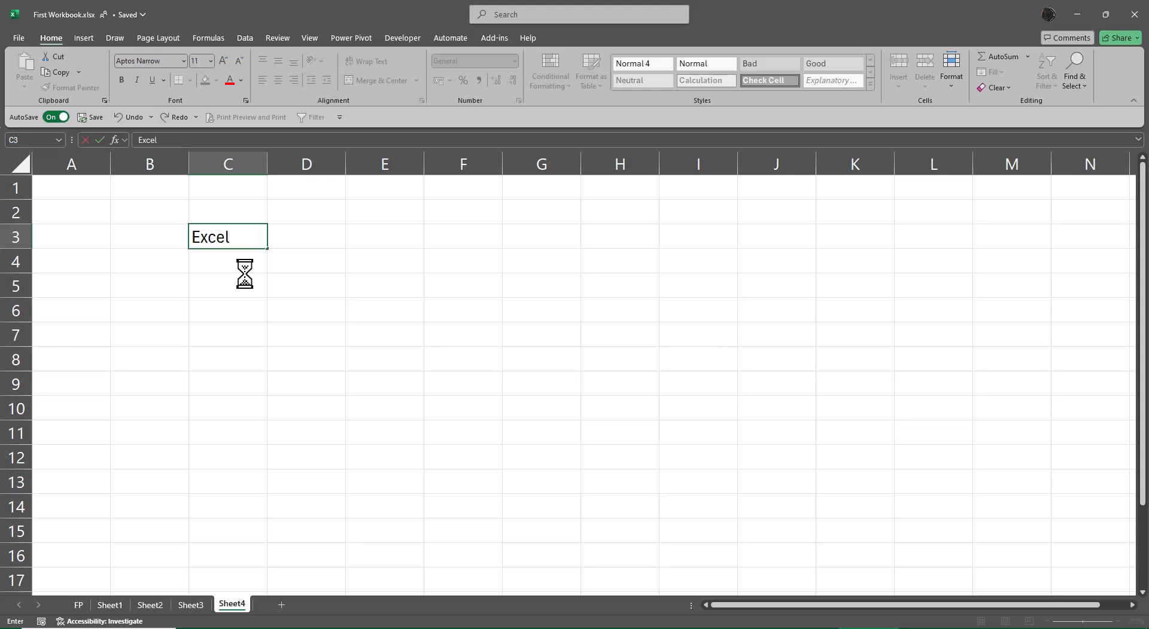
{"action": "key", "text": "BackSpace"}
{"action": "key", "text": "BackSpace"}
{"action": "key", "text": "BackSpace"}
{"action": "type", "text": "Golden r"}
{"action": "key", "text": "BackSpace"}
{"action": "type", "text": "Rules"}
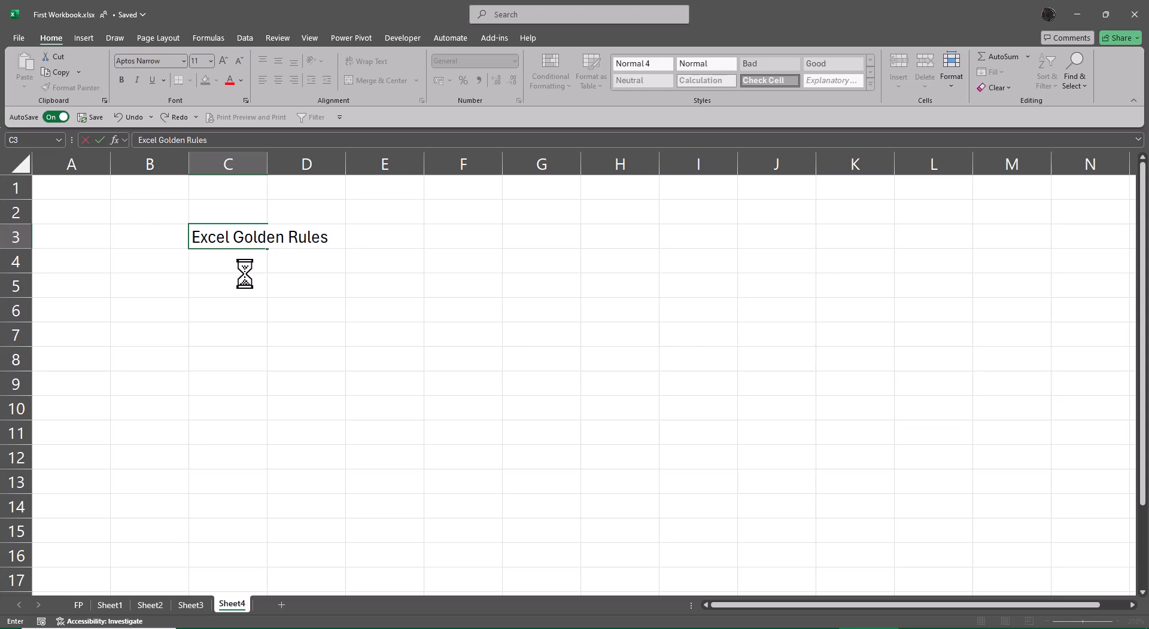
{"action": "key", "text": "Return"}
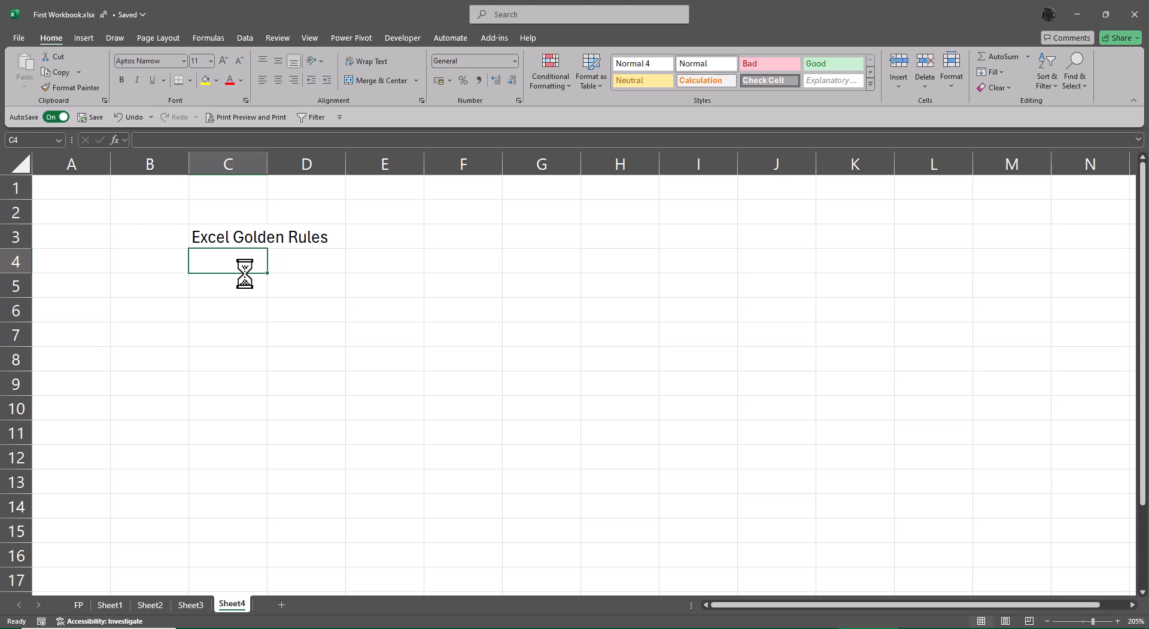
Enter 30000 in C4 and 2% in F3
{"action": "type", "text": "30000"}
{"action": "key", "text": "Right"}
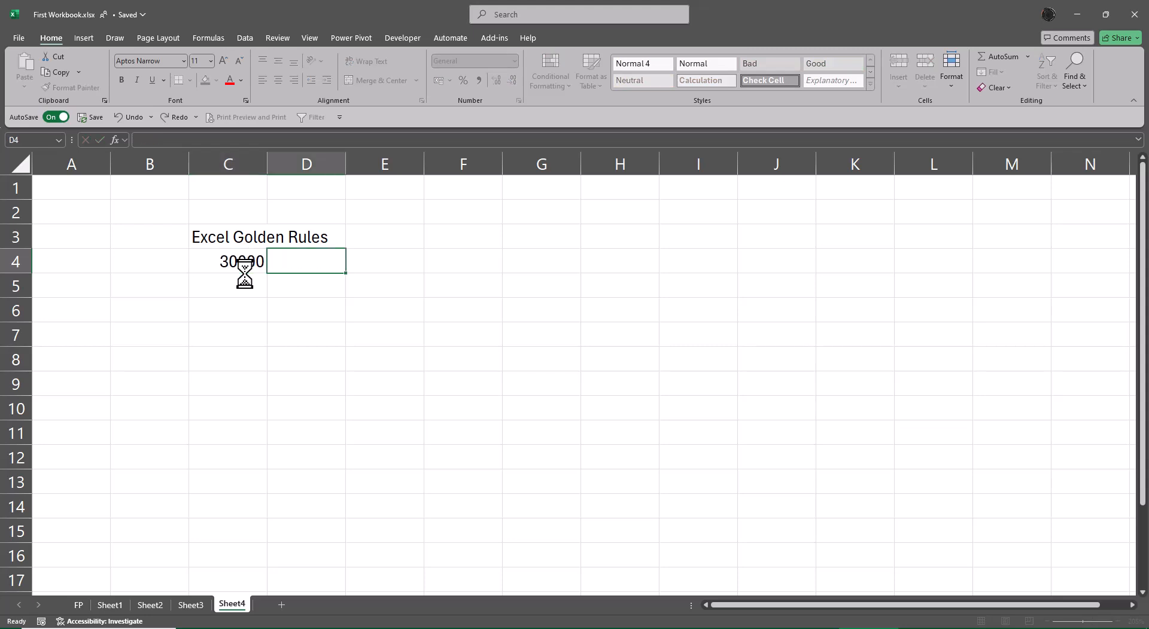
{"action": "key", "text": "Left"}
{"action": "key", "text": "Right"}
{"action": "key", "text": "Right"}
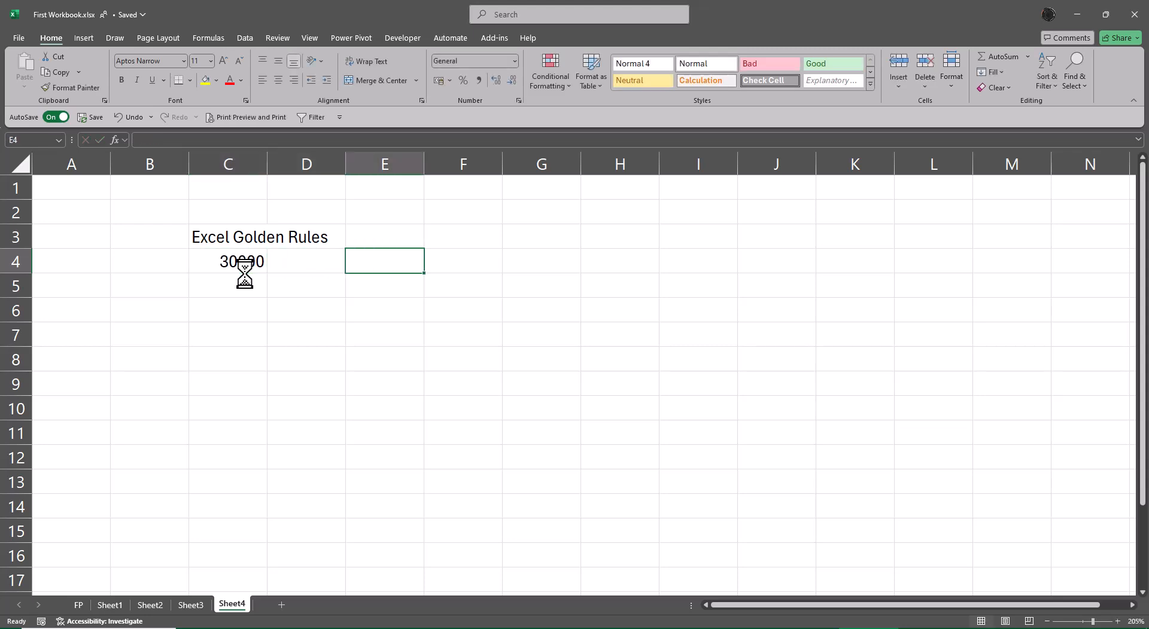
{"action": "key", "text": "Up"}
{"action": "key", "text": "Right"}
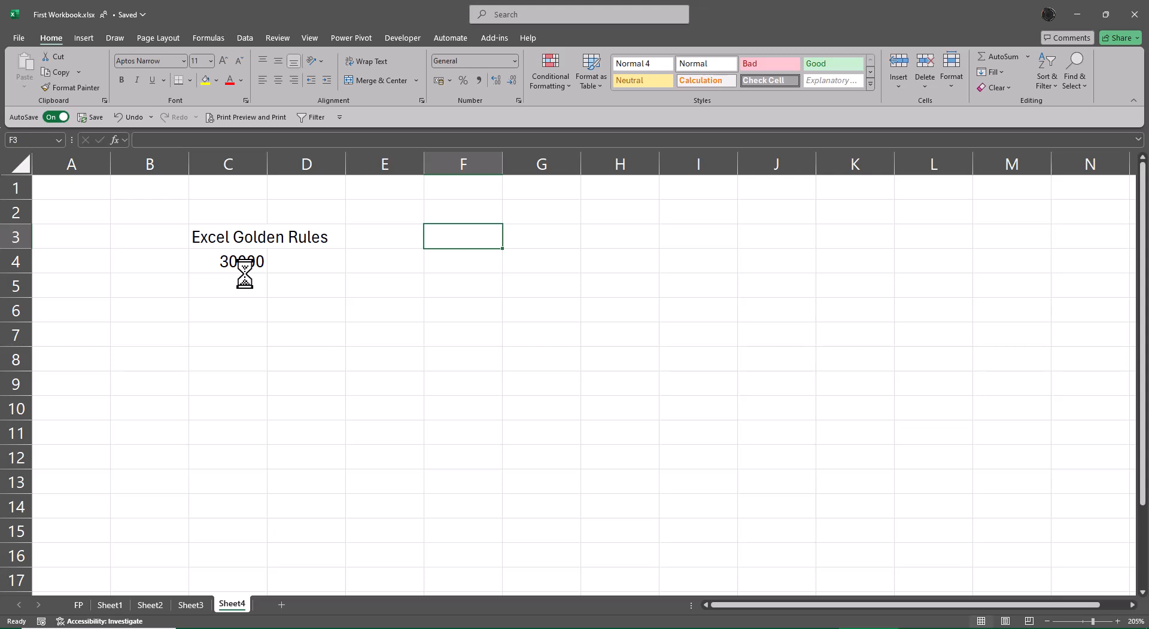
{"action": "type", "text": "2%"}
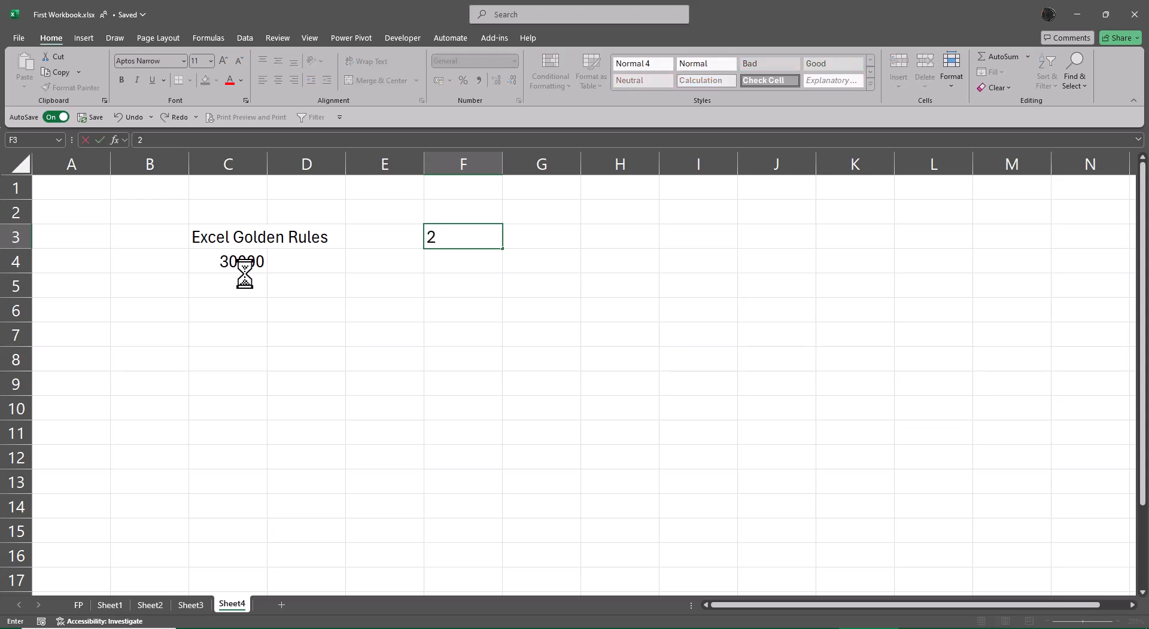
{"action": "key", "text": "Return"}
Enter the label 15 Days in F2 above the 2% rate
{"action": "key", "text": "Up"}
{"action": "key", "text": "Right"}
{"action": "key", "text": "Up"}
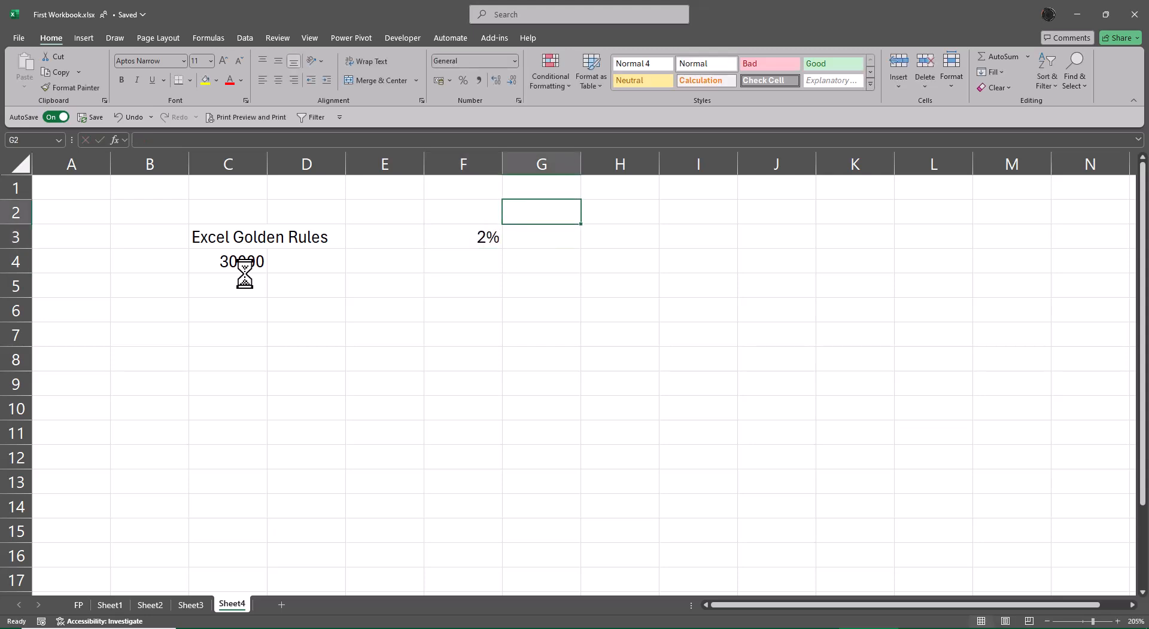
{"action": "key", "text": "Left"}
{"action": "type", "text": "15 Day"}
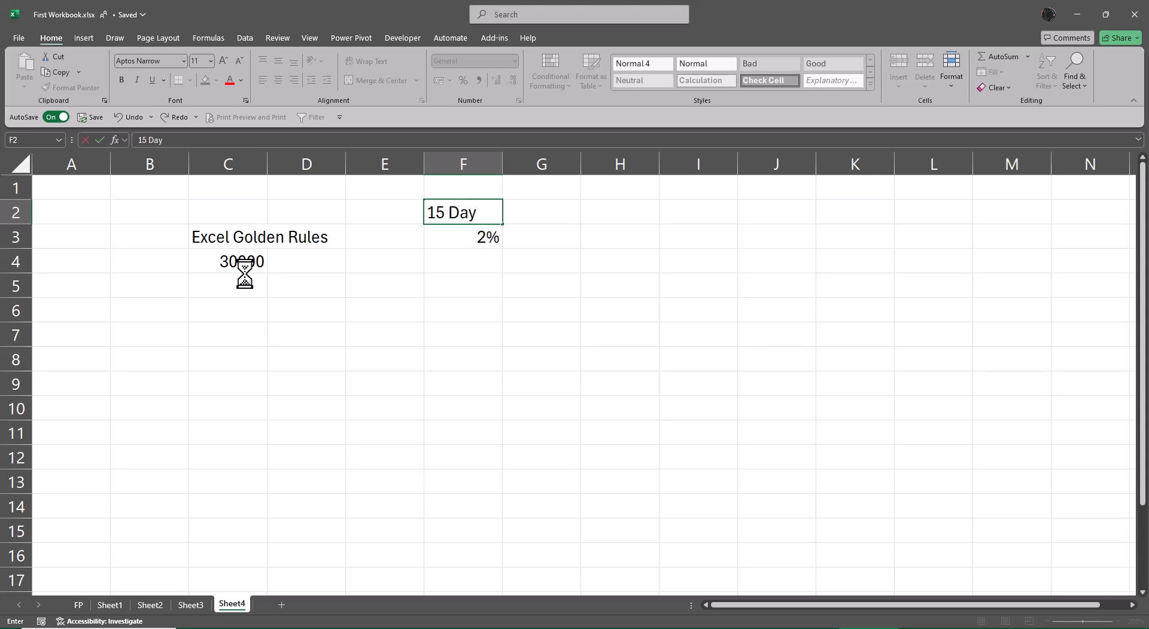
{"action": "key", "text": "Tab"}
{"action": "key", "text": "Left"}
{"action": "key", "text": "F2"}
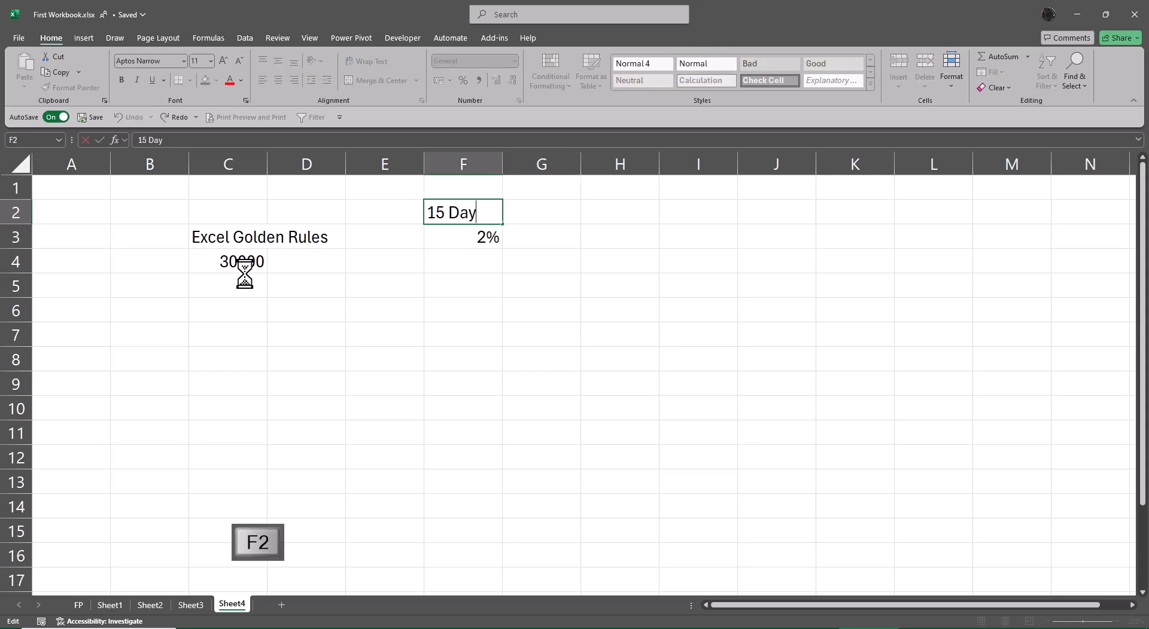
{"action": "type", "text": "s"}
{"action": "key", "text": "Return"}
Enter 30 Days in G2 and 4% in G3
{"action": "key", "text": "Up"}
{"action": "key", "text": "Right"}
{"action": "type", "text": "30"}
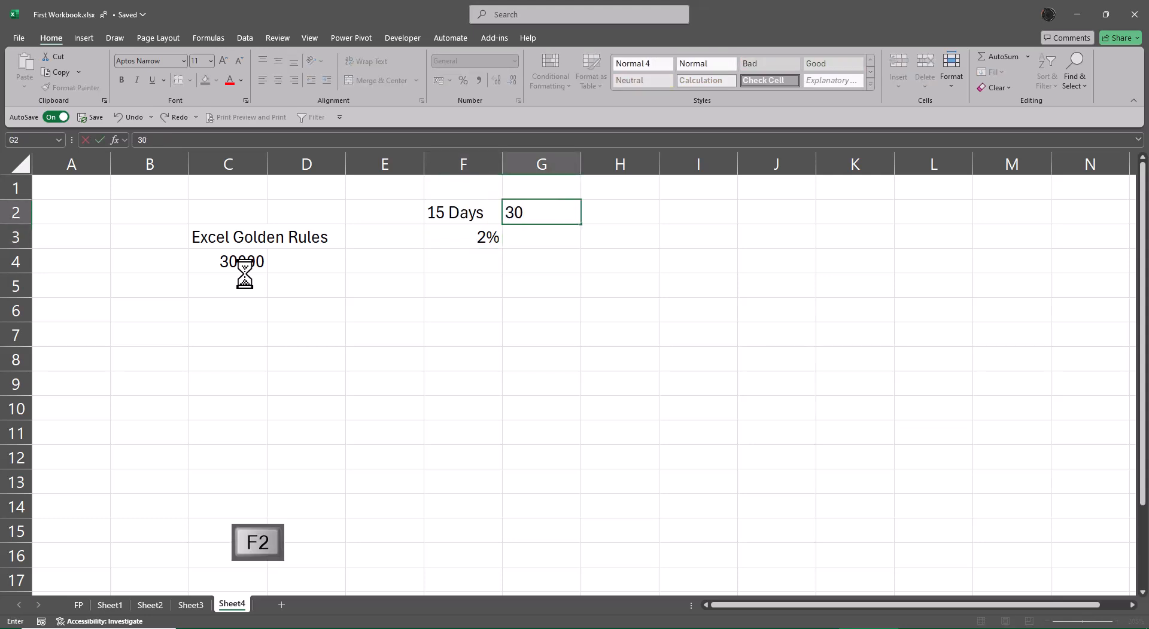
{"action": "type", "text": " Days"}
{"action": "key", "text": "Return"}
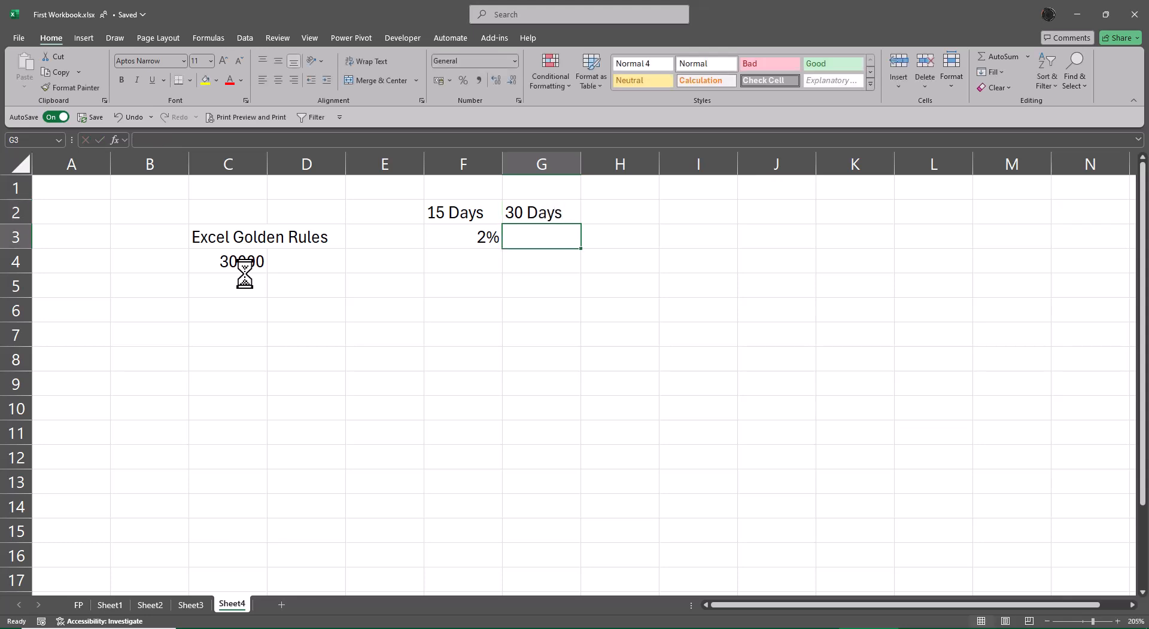
{"action": "type", "text": "4%"}
{"action": "key", "text": "Return"}
Enter 60 Days in H2 and 8% in H3
{"action": "key", "text": "Up"}
{"action": "key", "text": "Up"}
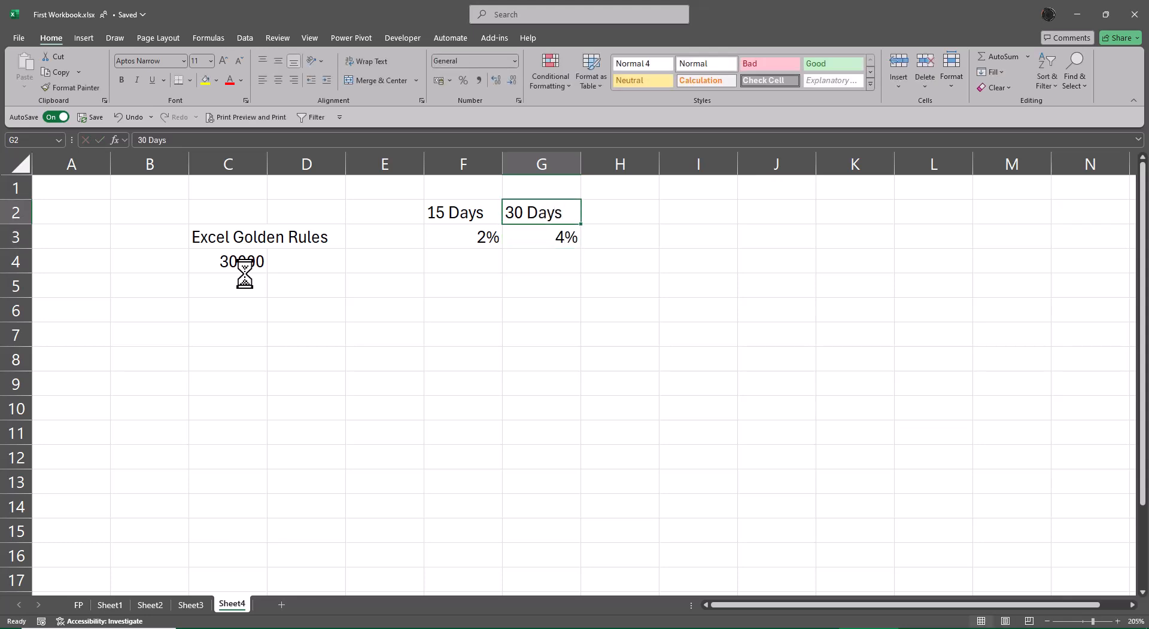
{"action": "key", "text": "Right"}
{"action": "type", "text": "60 Days"}
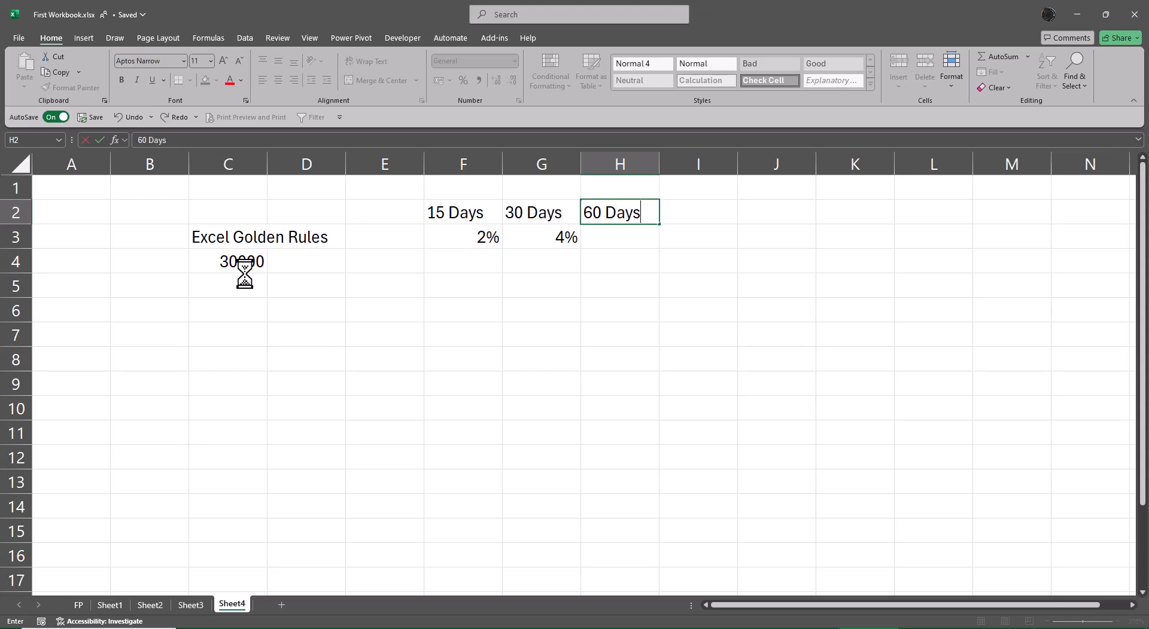
{"action": "key", "text": "Return"}
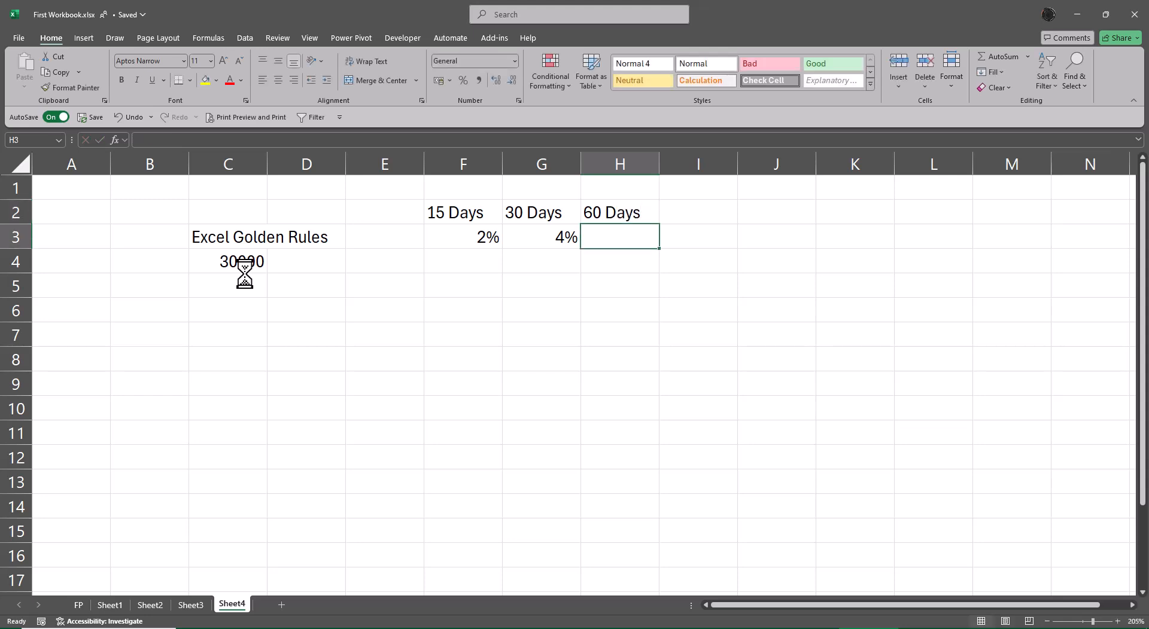
{"action": "type", "text": "4"}
{"action": "key", "text": "BackSpace"}
{"action": "type", "text": "8$"}
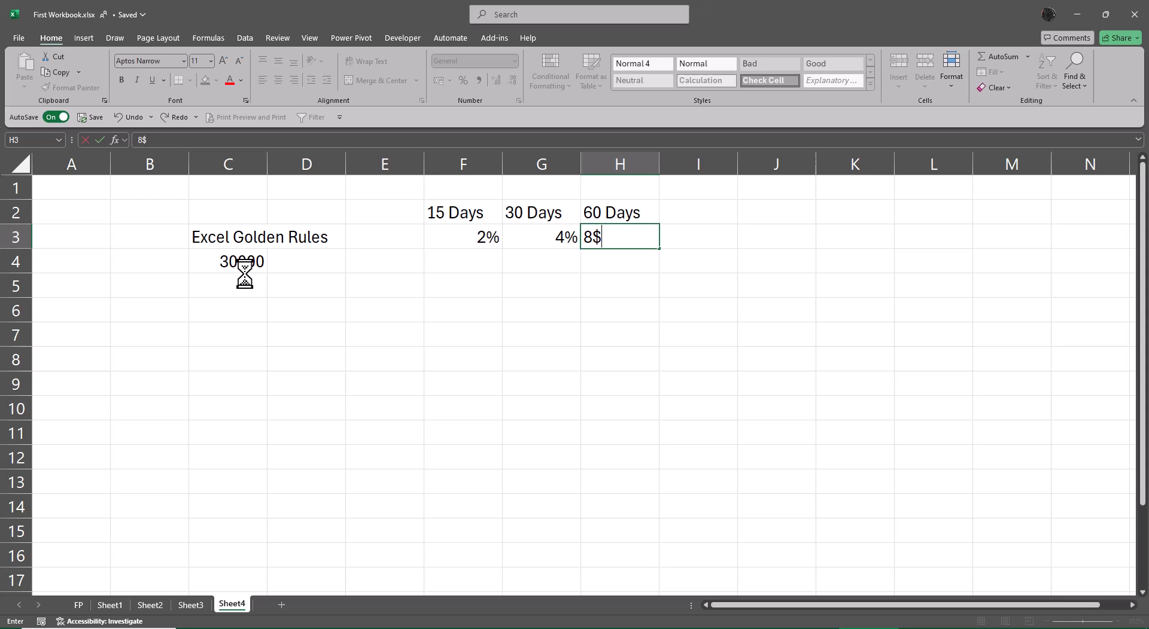
{"action": "key", "text": "Return"}
{"action": "key", "text": "Up"}
{"action": "key", "text": "F2"}
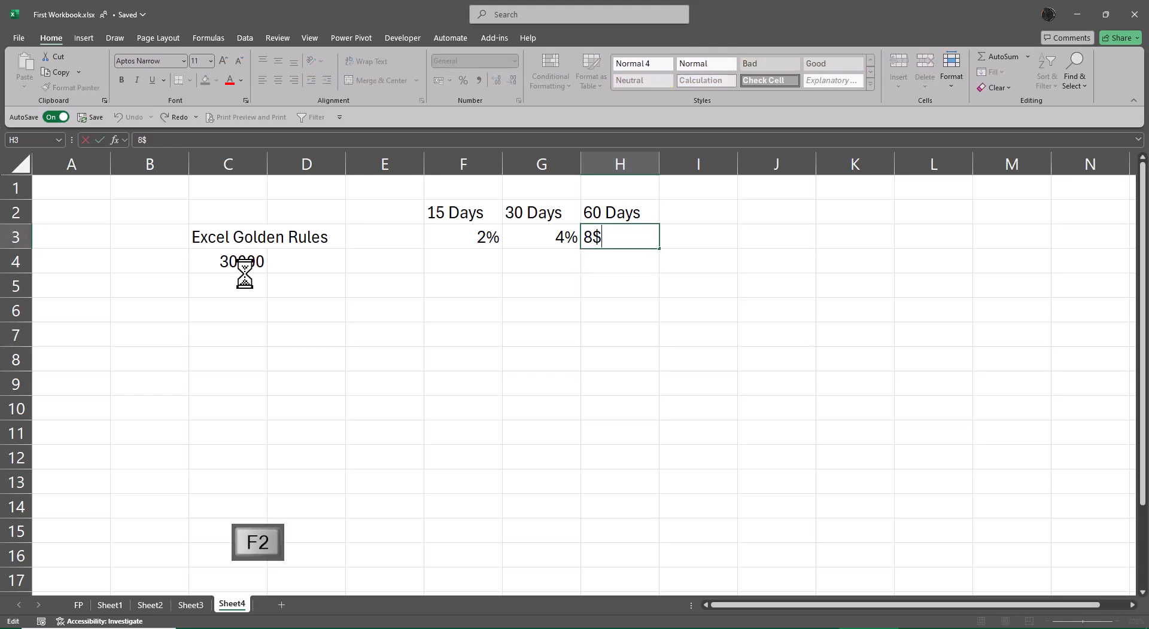
{"action": "key", "text": "BackSpace"}
{"action": "type", "text": "%"}
{"action": "key", "text": "Return"}
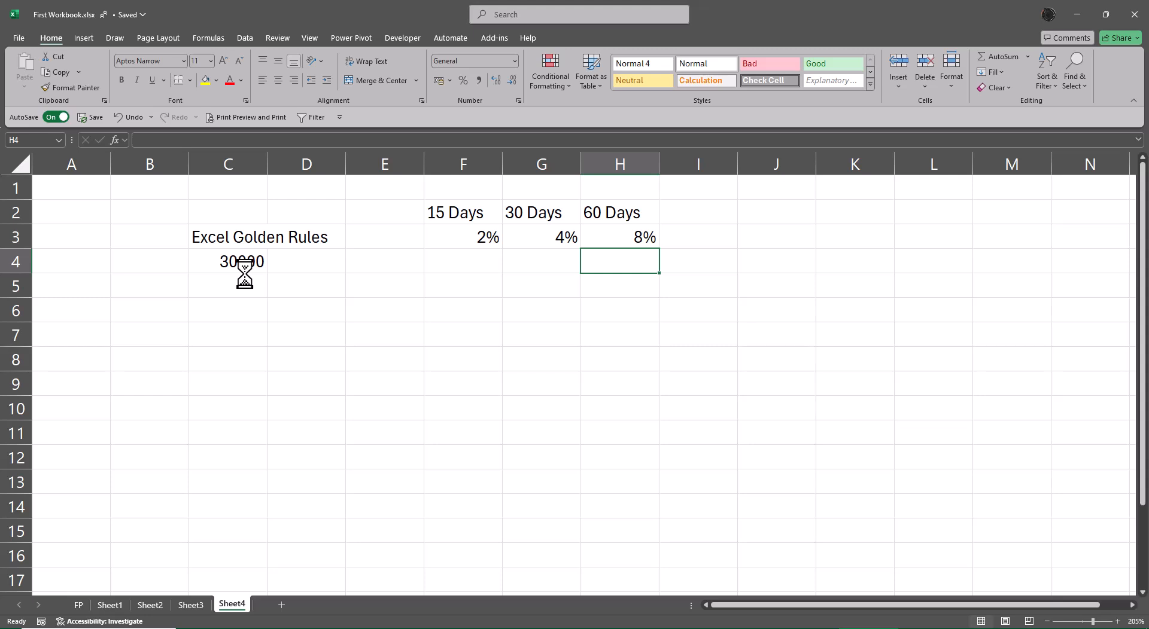
Enter the formula =C4*F3 in F4
{"action": "key", "text": "Left"}
{"action": "key", "text": "Left"}
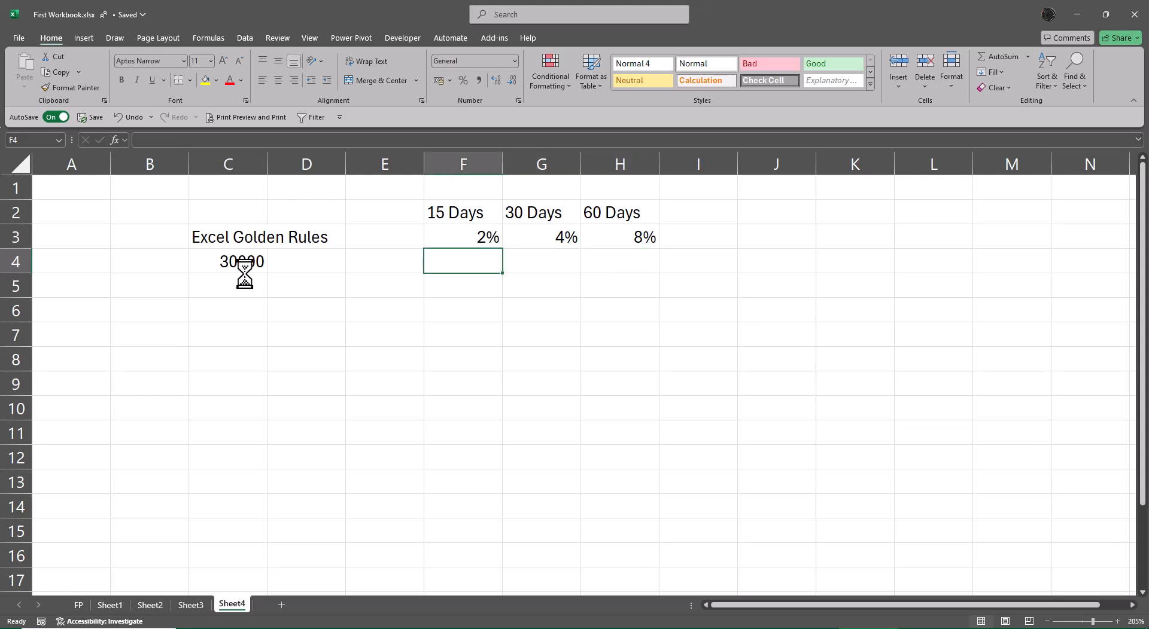
{"action": "type", "text": "="}
{"action": "key", "text": "Left"}
{"action": "key", "text": "Left"}
{"action": "key", "text": "Left"}
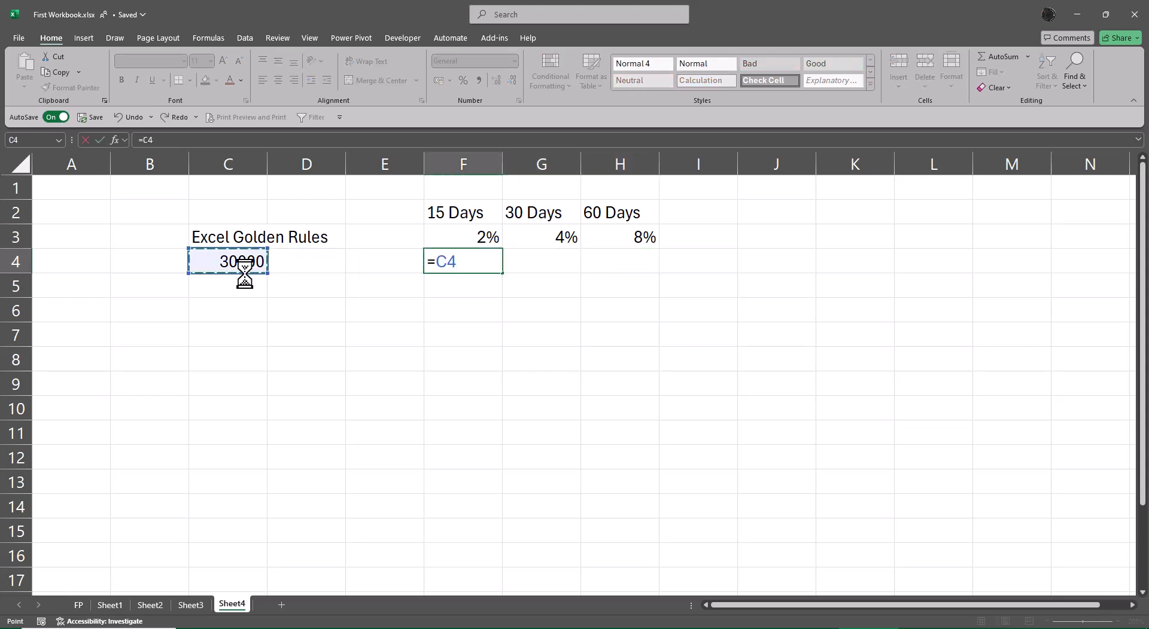
{"action": "type", "text": "*"}
{"action": "key", "text": "Up"}
{"action": "key", "text": "Return"}
{"action": "key", "text": "Up"}
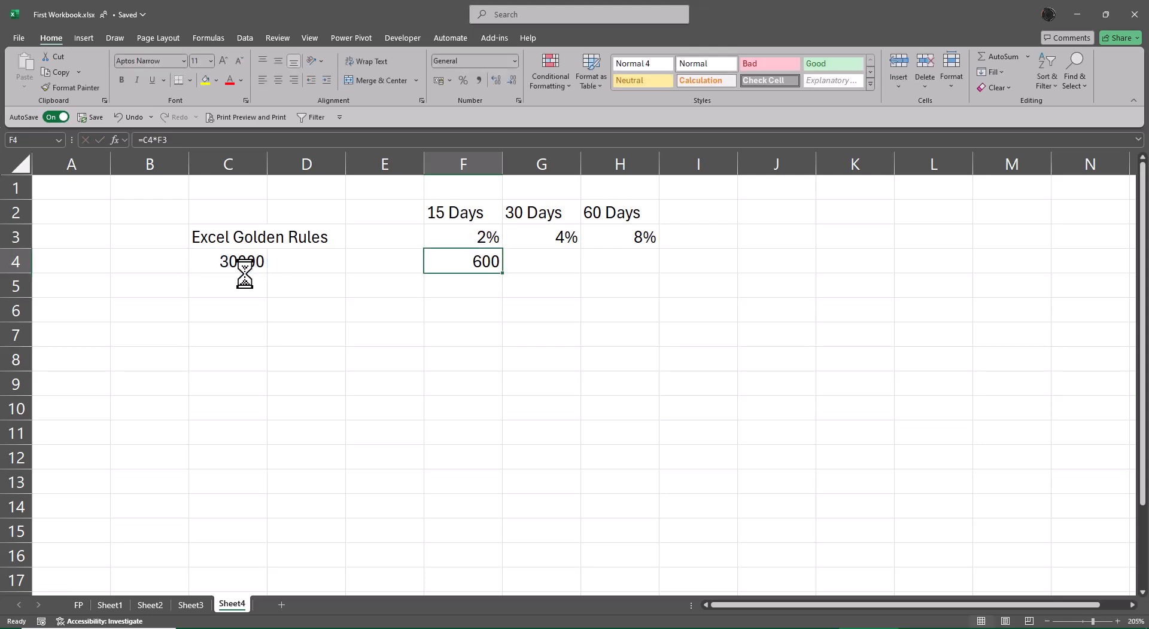
Enter the formula =C4*G3 in G4 to calculate the 30 Days interest
{"action": "key", "text": "Right"}
{"action": "type", "text": "="}
{"action": "key", "text": "Left"}
{"action": "key", "text": "Left"}
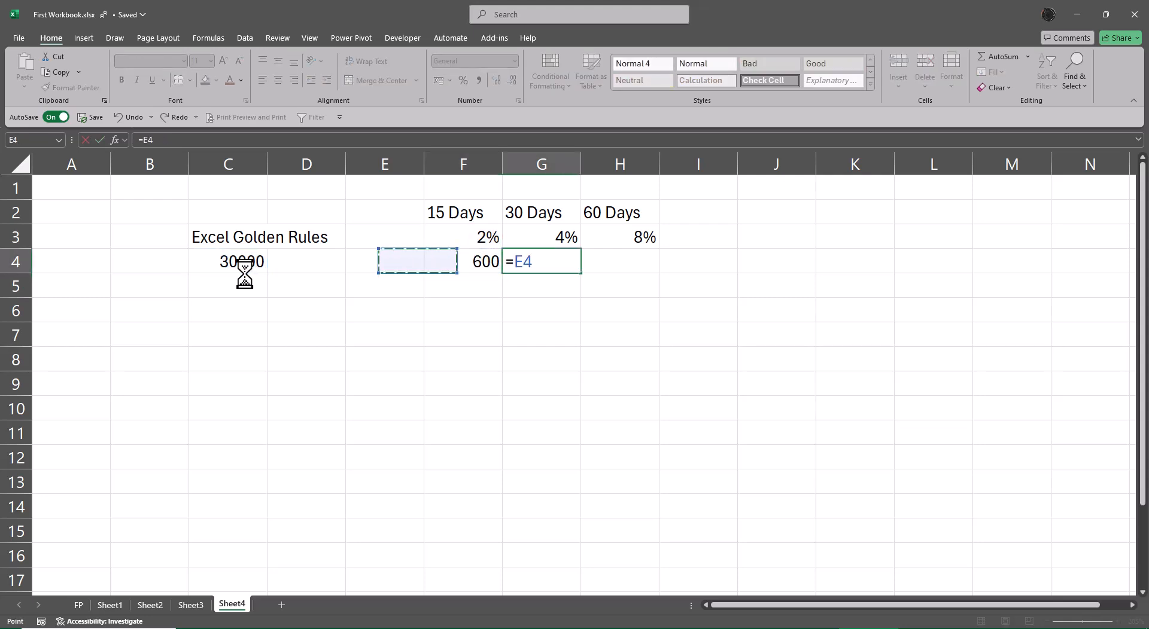
{"action": "key", "text": "Left"}
{"action": "key", "text": "Left"}
{"action": "type", "text": "*"}
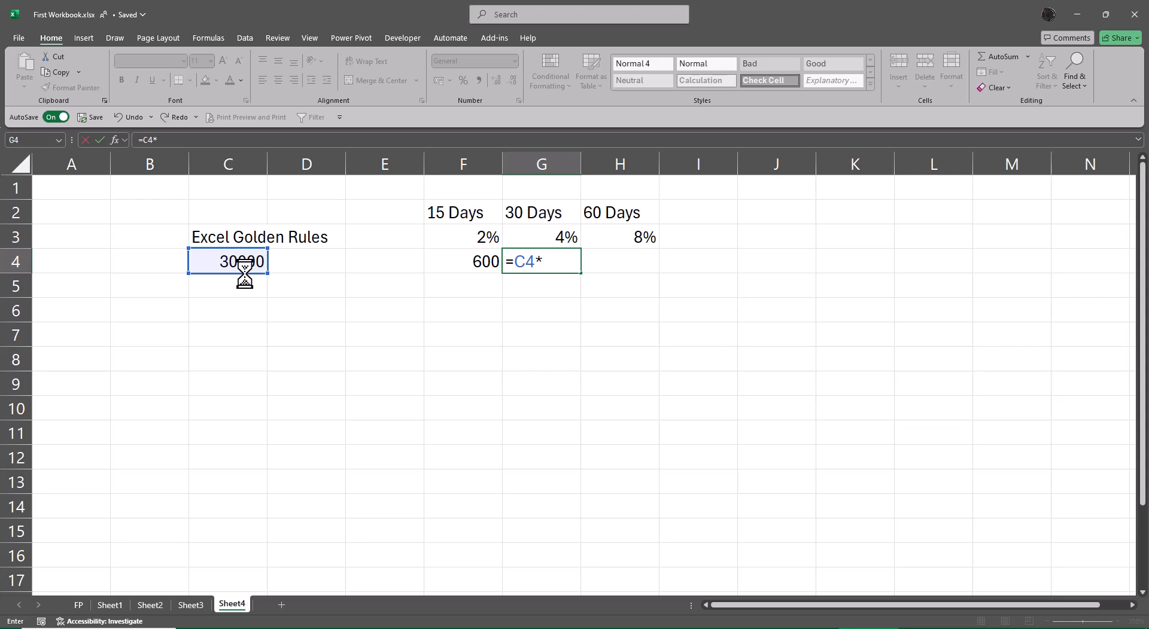
{"action": "key", "text": "Up"}
{"action": "key", "text": "Return"}
Enter the formula =C4*H3 in H4 to calculate the 60 Days interest
{"action": "key", "text": "Up"}
{"action": "key", "text": "Right"}
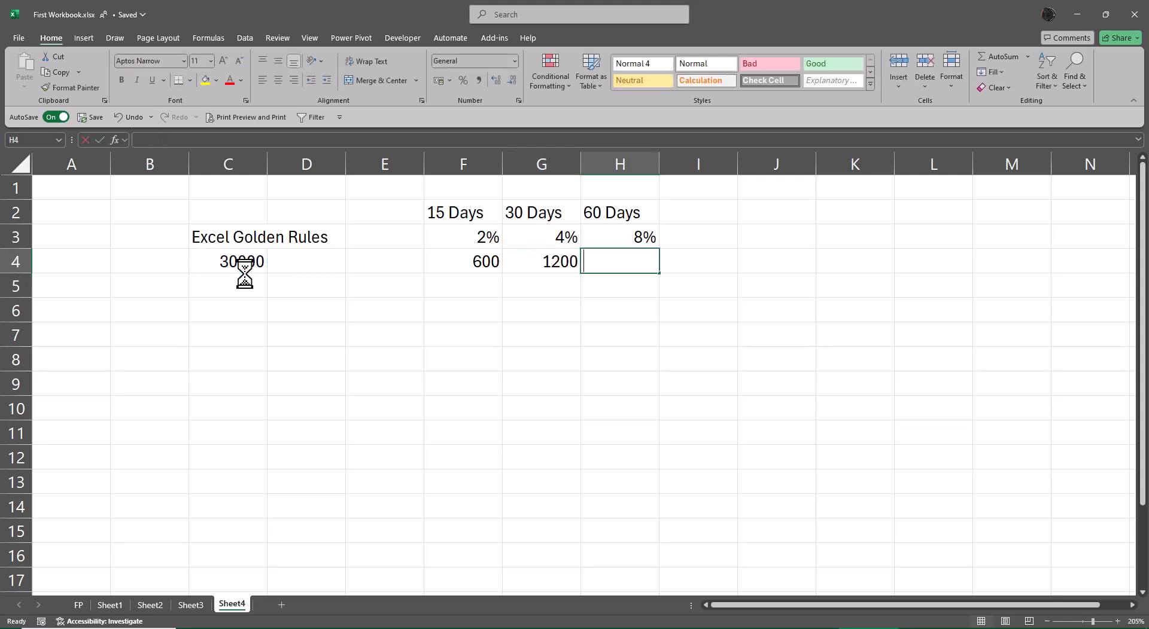
{"action": "type", "text": "="}
{"action": "key", "text": "Left"}
{"action": "key", "text": "Left"}
{"action": "key", "text": "Left"}
{"action": "key", "text": "Left"}
{"action": "key", "text": "Left"}
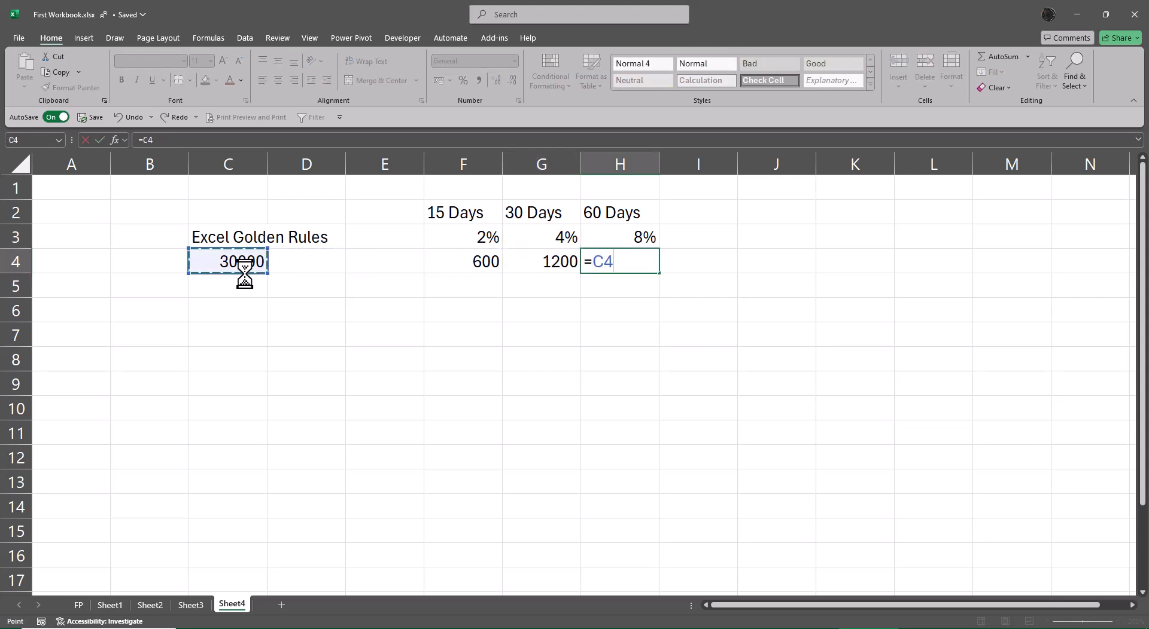
{"action": "type", "text": "*"}
{"action": "key", "text": "Up"}
{"action": "key", "text": "Return"}
Change the 15 Days rate in F3 to 1%
{"action": "key", "text": "Up"}
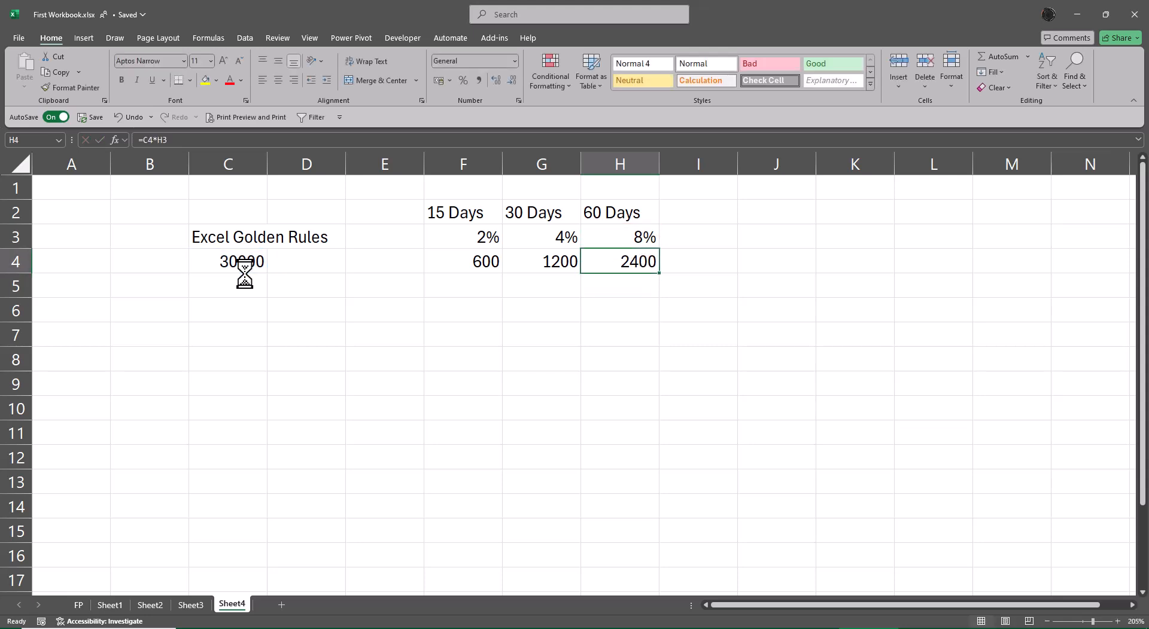
{"action": "key", "text": "Up"}
{"action": "key", "text": "Left"}
{"action": "key", "text": "Left"}
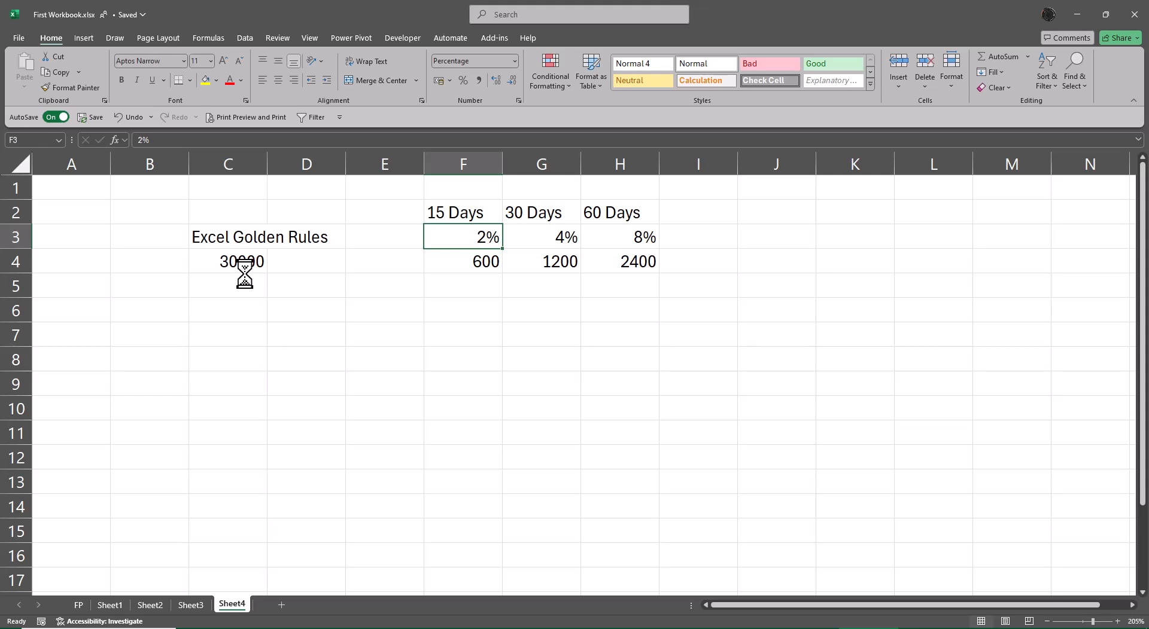
{"action": "type", "text": "1"}
{"action": "key", "text": "Return"}
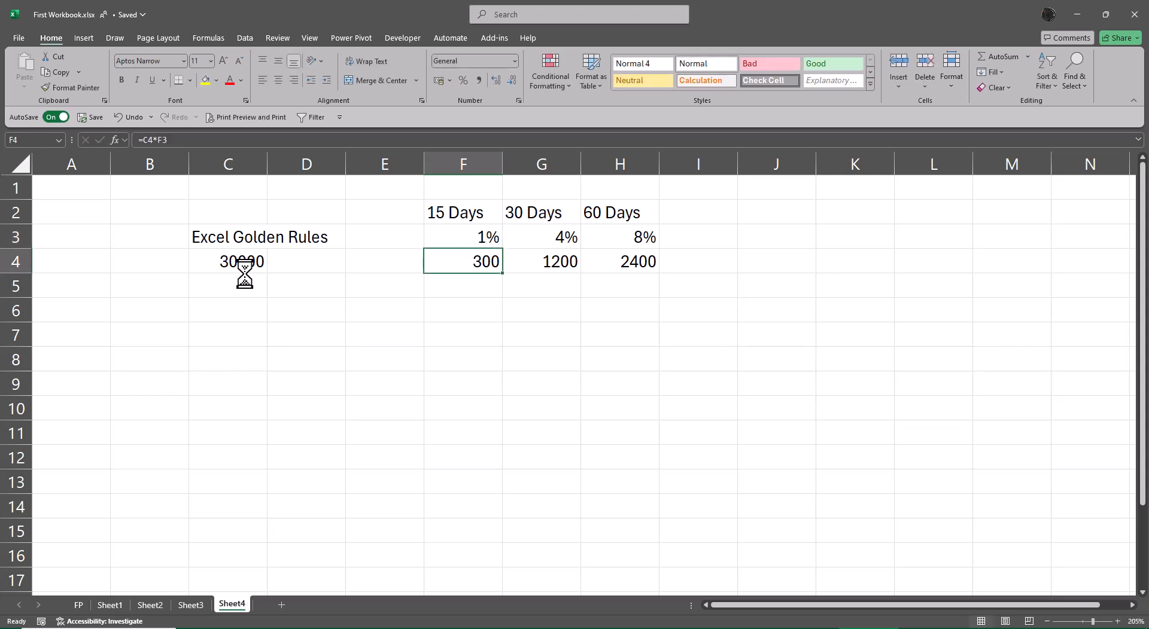
{"action": "key", "text": "Up"}
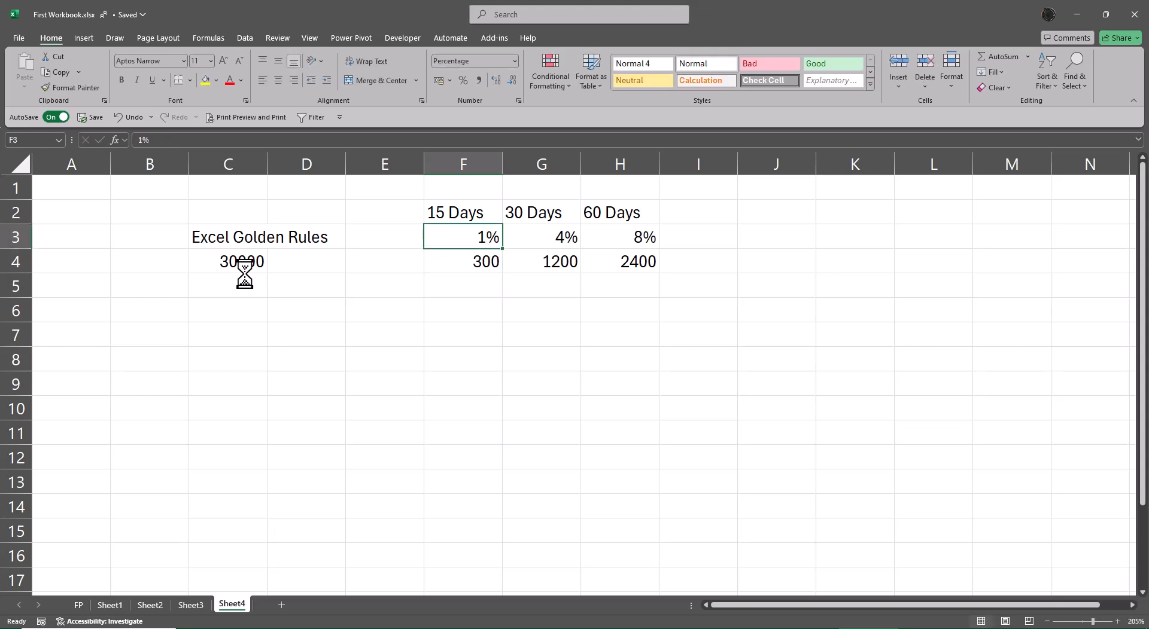
Change the 30 Days rate to 2% and the 60 Days rate to 4%
{"action": "key", "text": "Right"}
{"action": "type", "text": "2"}
{"action": "key", "text": "Return"}
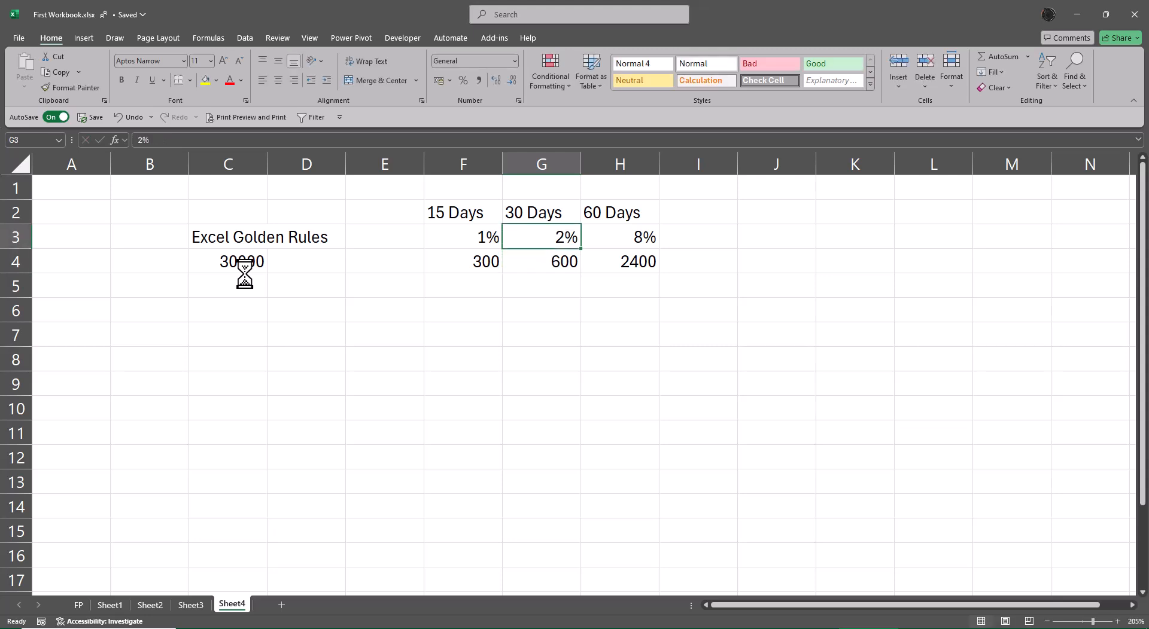
{"action": "key", "text": "Up"}
{"action": "key", "text": "Right"}
{"action": "type", "text": "4"}
{"action": "key", "text": "Return"}
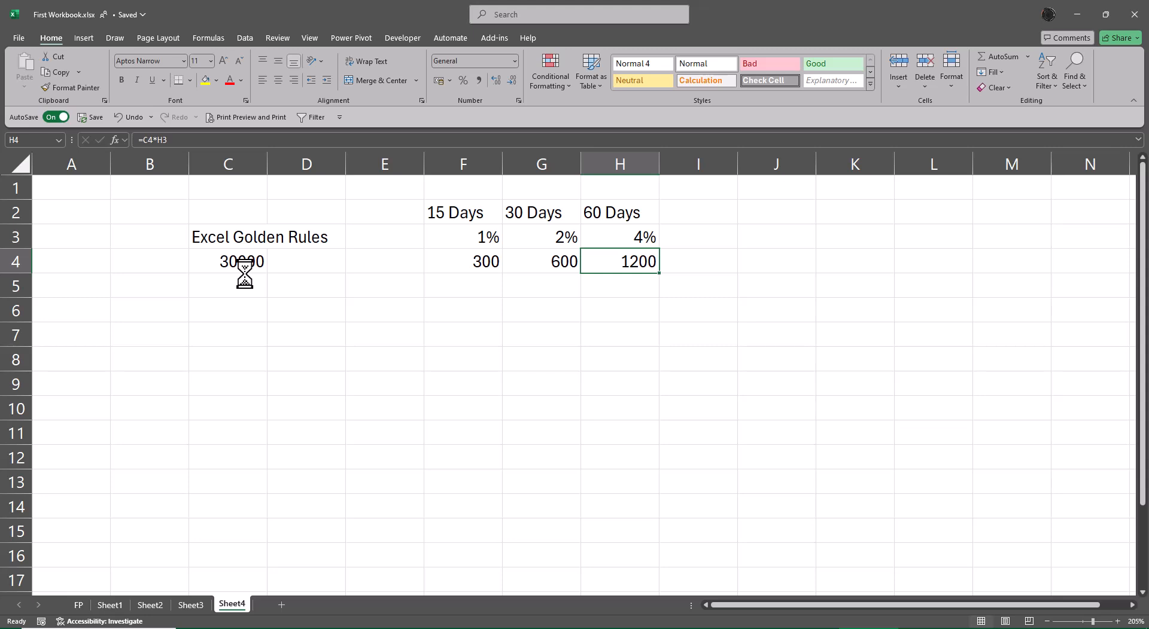
Merge and center cells F1 to H1 above the day labels
{"action": "key", "text": "Up"}
{"action": "key", "text": "Up"}
{"action": "key", "text": "Up"}
{"action": "key", "text": "shift+Left"}
{"action": "key", "text": "shift+Left"}
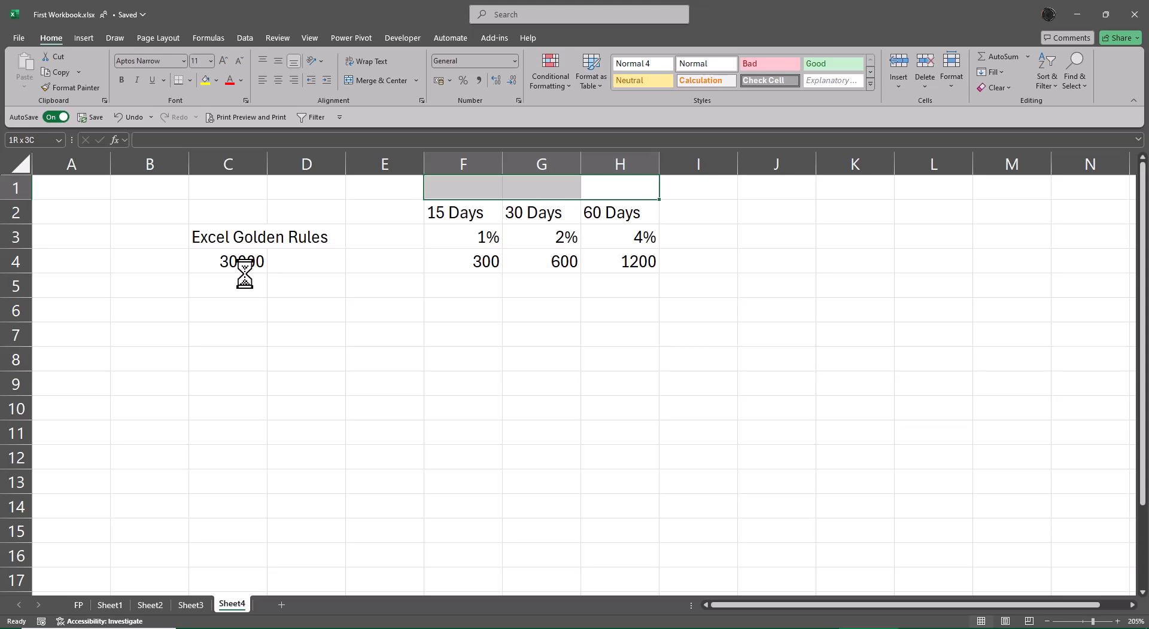
{"action": "left_click", "coordinate": [379, 81]}
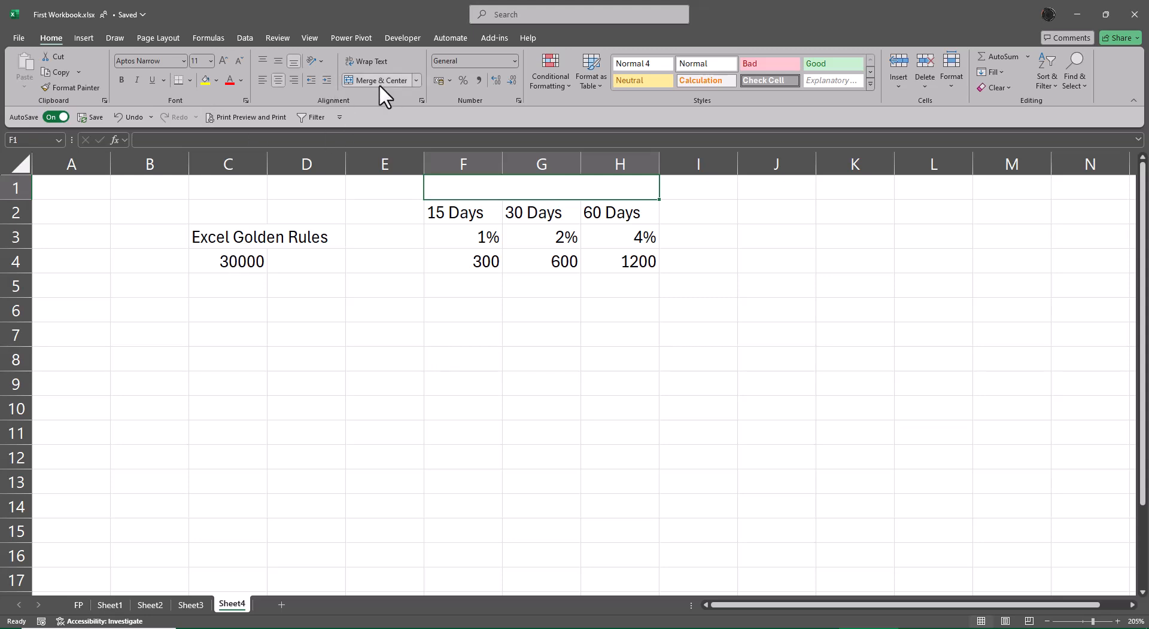
Enter the heading Interest Rates in the merged cell and make it bold and underlined
{"action": "type", "text": "Intere"}
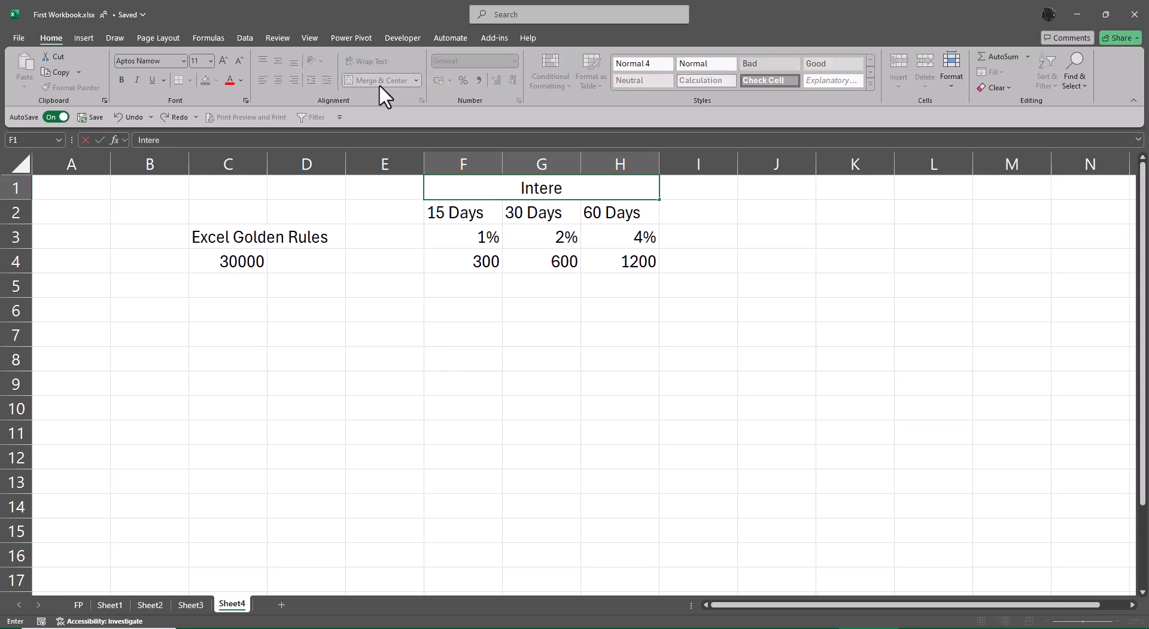
{"action": "type", "text": "st Rates"}
{"action": "key", "text": "ctrl+Return"}
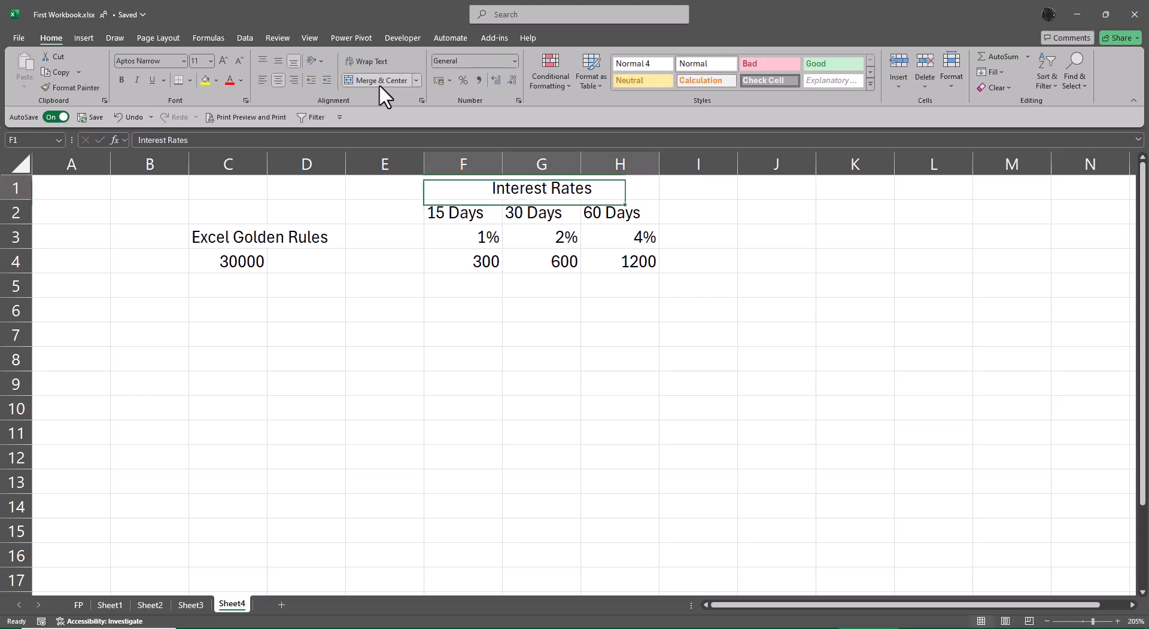
{"action": "key", "text": "ctrl+b"}
{"action": "key", "text": "ctrl+u"}
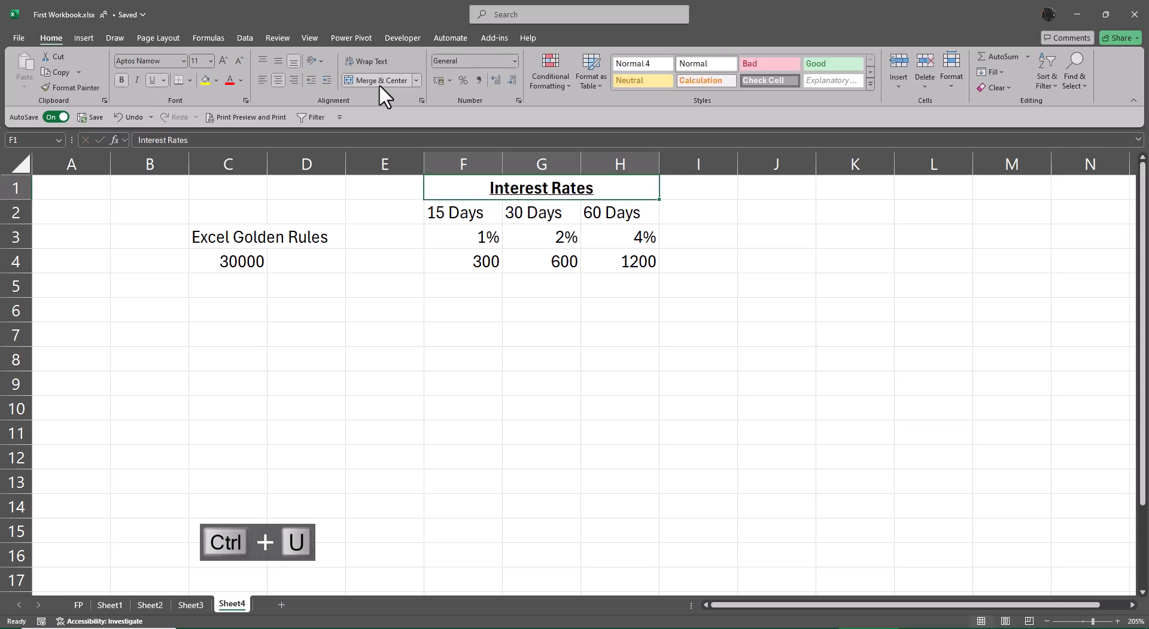
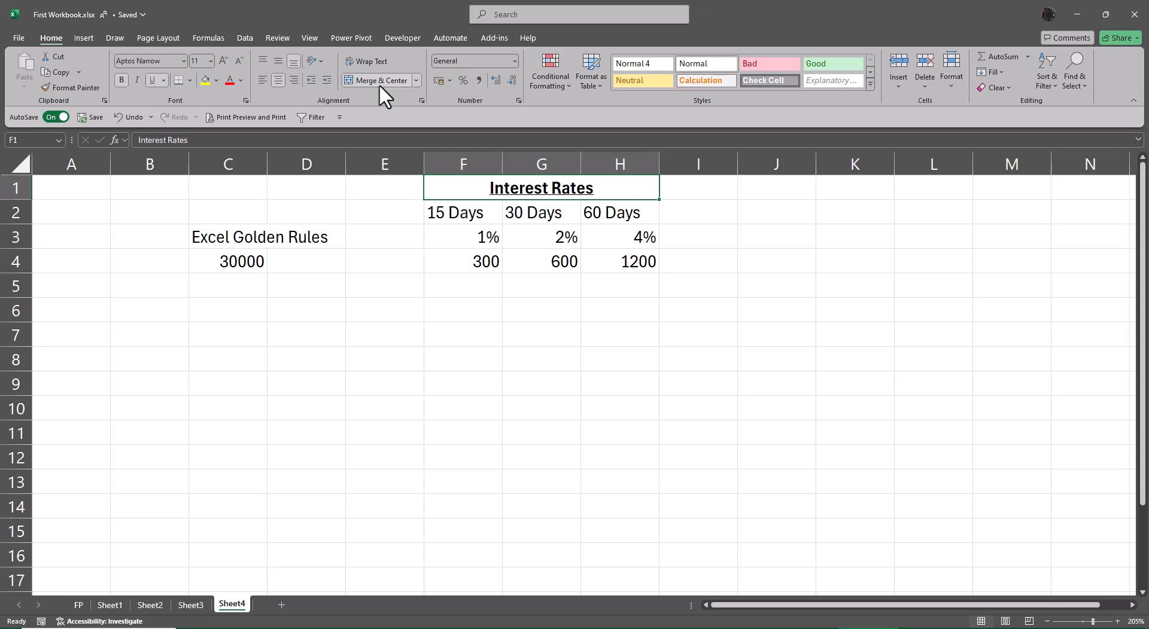
Enter the label Formatting in cell C7
{"action": "key", "text": "Down"}
{"action": "key", "text": "Down"}
{"action": "key", "text": "Down"}
{"action": "key", "text": "Down"}
{"action": "key", "text": "Down"}
{"action": "key", "text": "Left"}
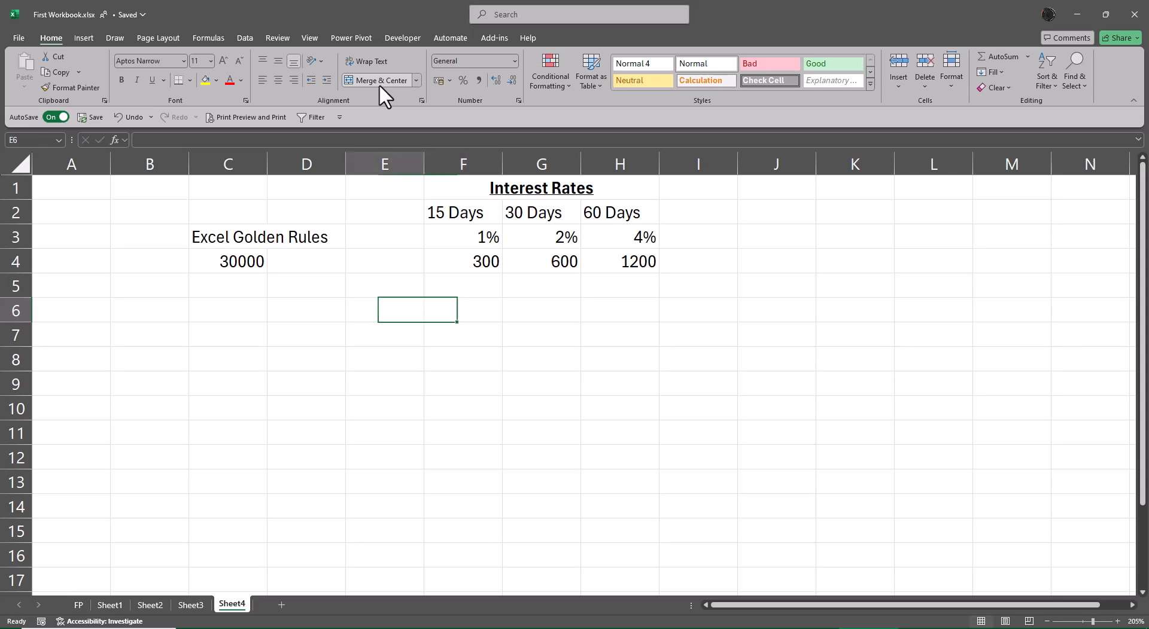
{"action": "key", "text": "Left"}
{"action": "key", "text": "Left"}
{"action": "key", "text": "Down"}
{"action": "type", "text": "For"}
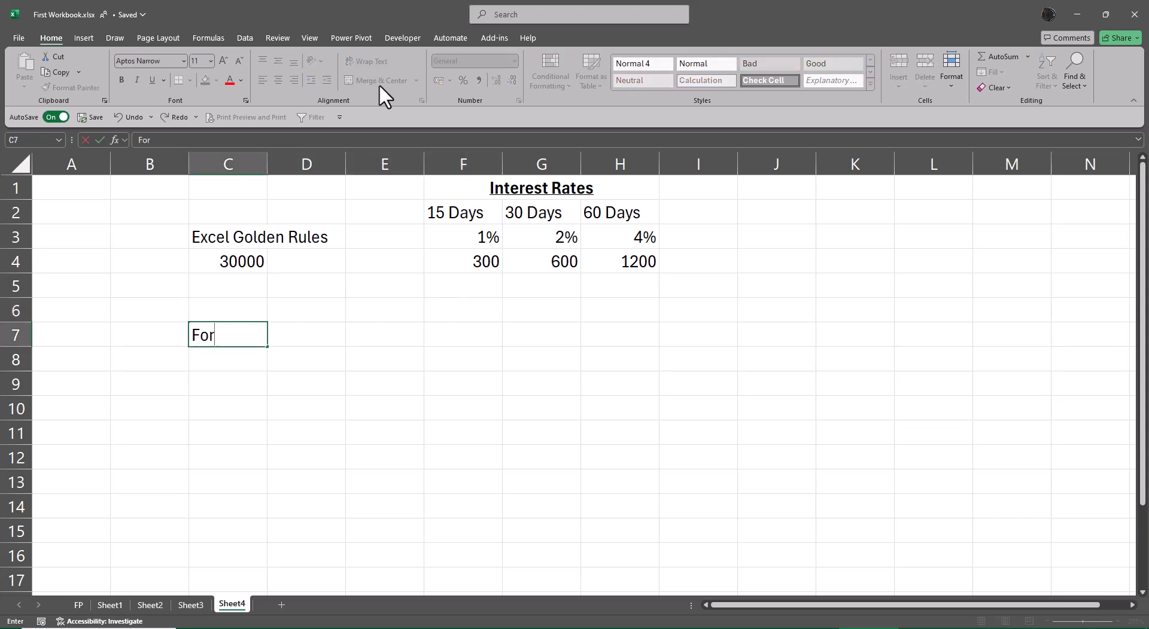
{"action": "type", "text": "matting"}
{"action": "key", "text": "ctrl+Return"}
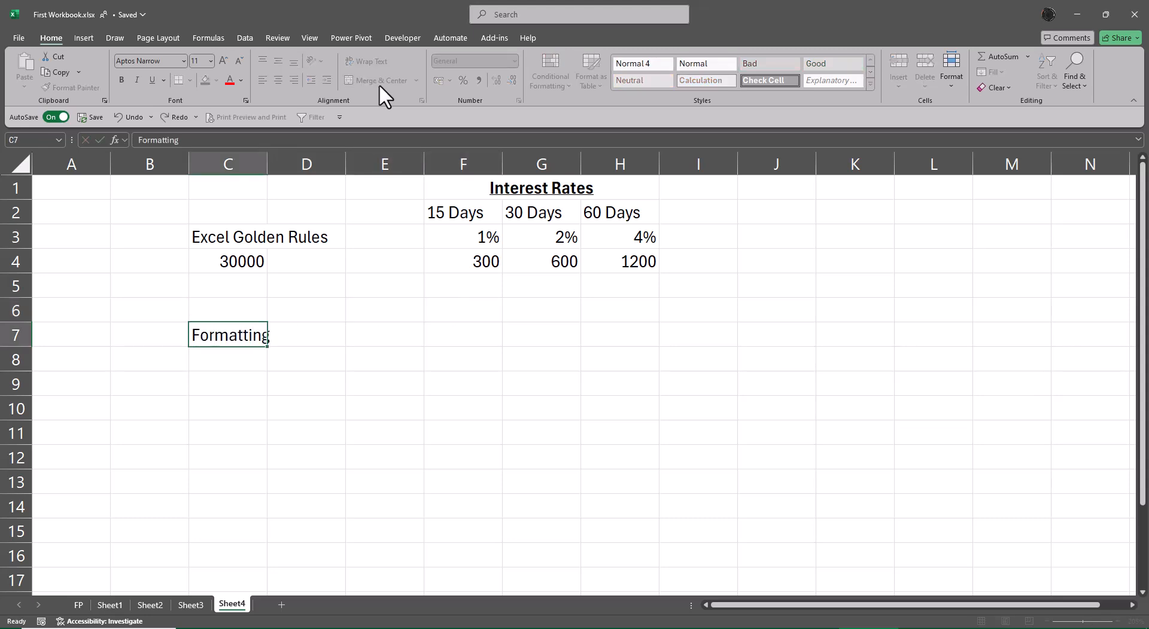
Autofit column C to fit the Formatting label
{"action": "key", "text": "Return"}
{"action": "key", "text": "Up"}
{"action": "key", "text": "alt+o"}
{"action": "key", "text": "alt+a"}
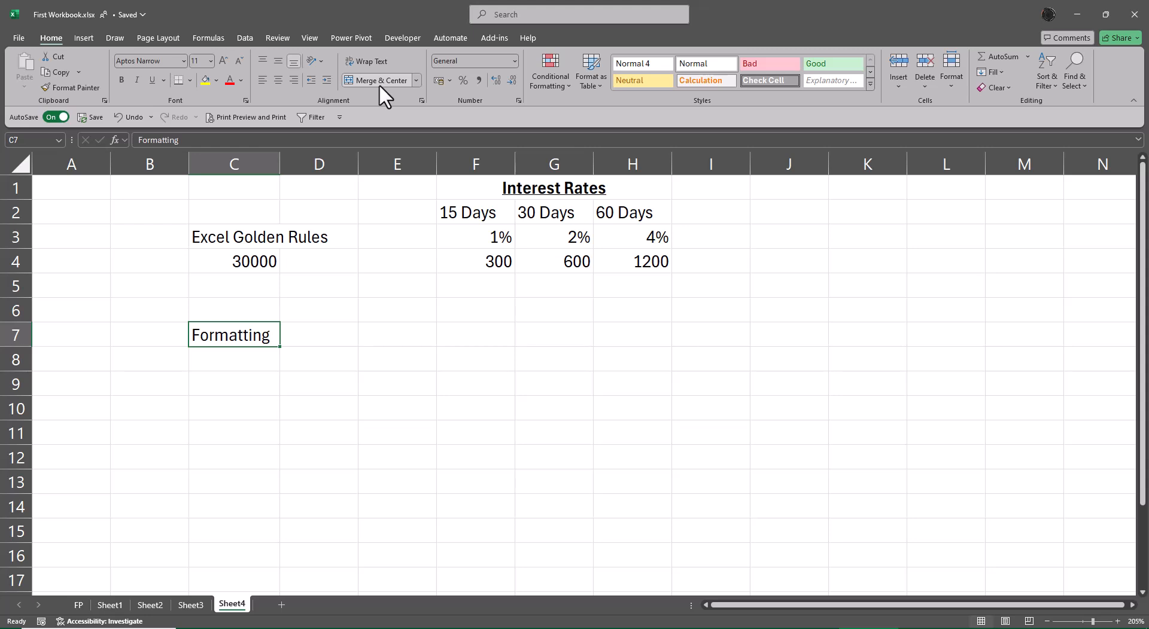
Enter 12 in E8 and F8 and apply Comma style to both cells
{"action": "key", "text": "Right"}
{"action": "key", "text": "Down"}
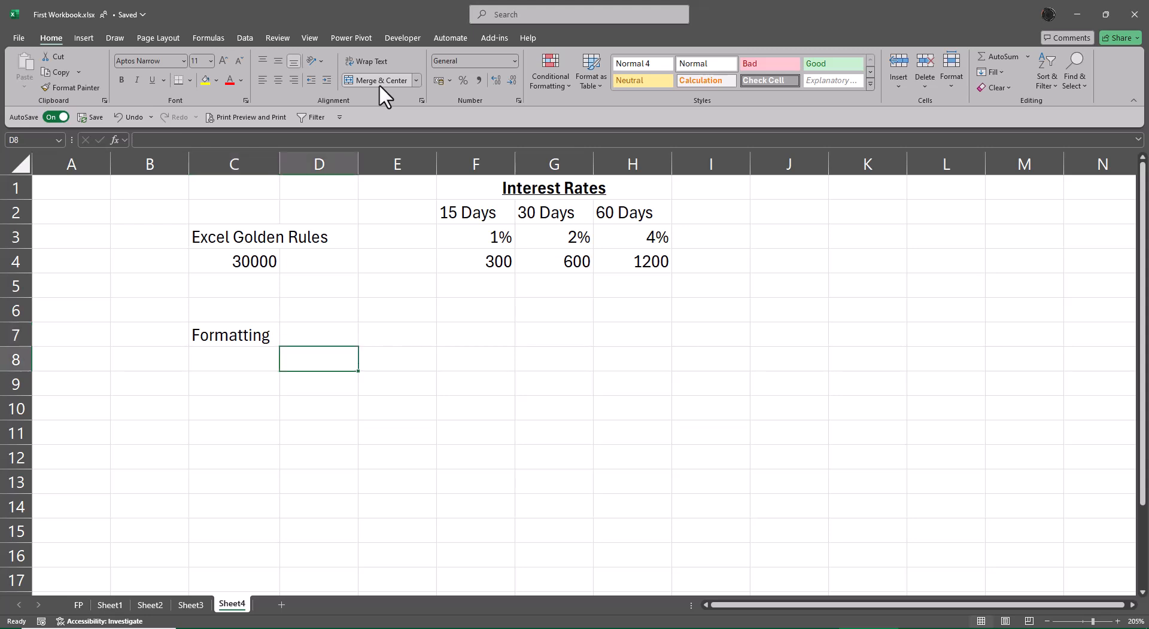
{"action": "key", "text": "Right"}
{"action": "type", "text": "12"}
{"action": "key", "text": "Right"}
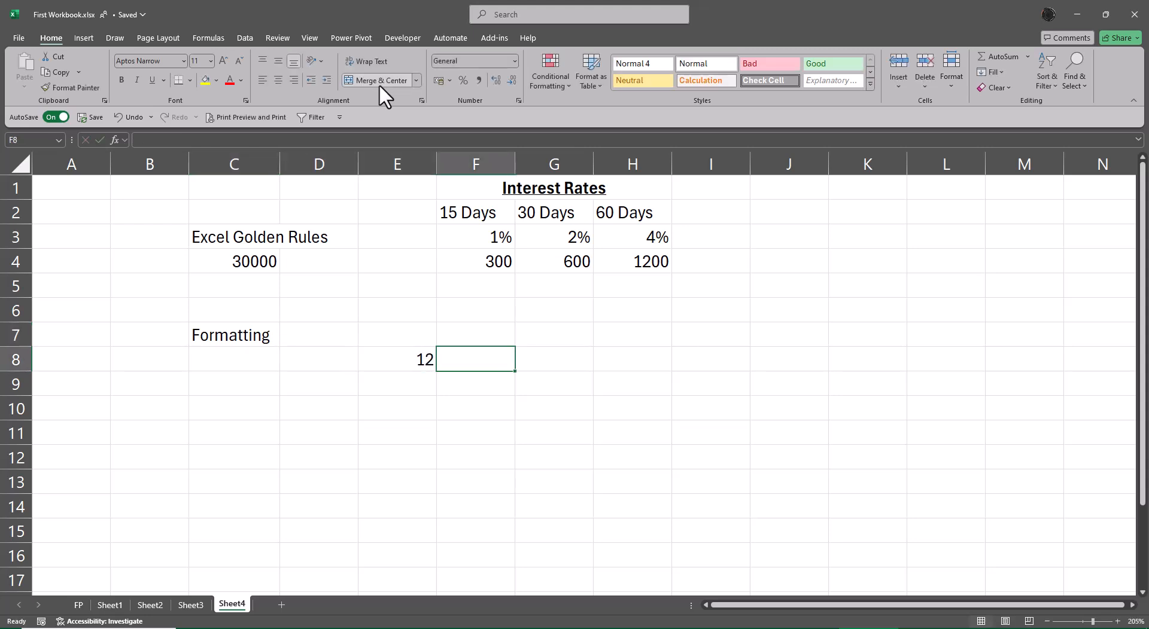
{"action": "type", "text": "12"}
{"action": "key", "text": "Right"}
{"action": "key", "text": "Left"}
{"action": "key", "text": "Left"}
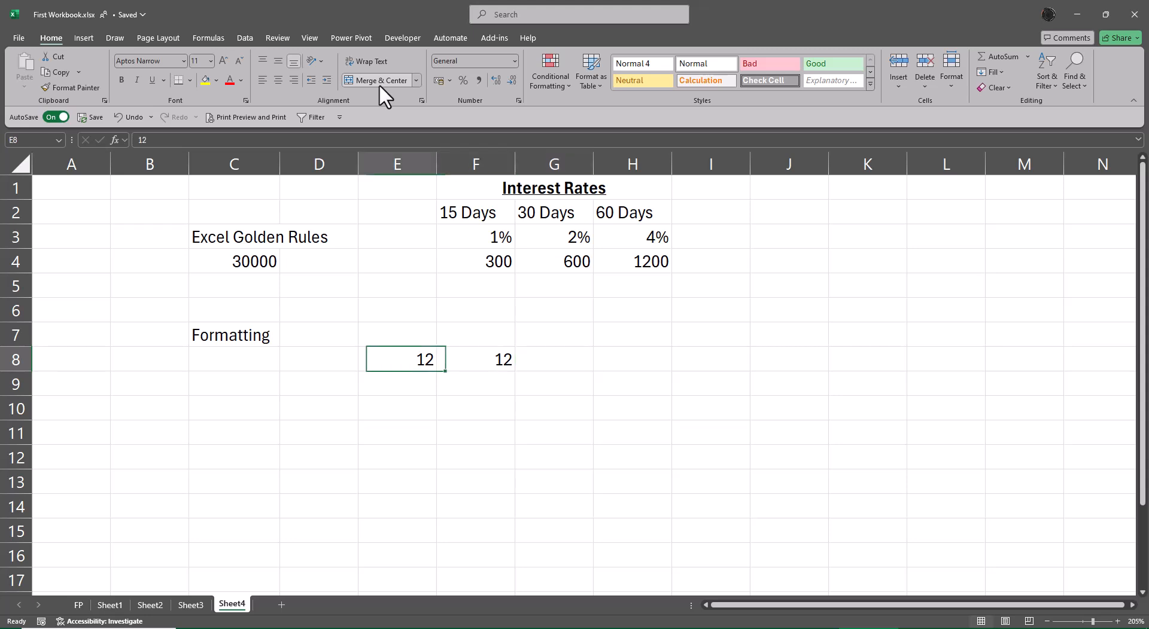
{"action": "key", "text": "shift+Right"}
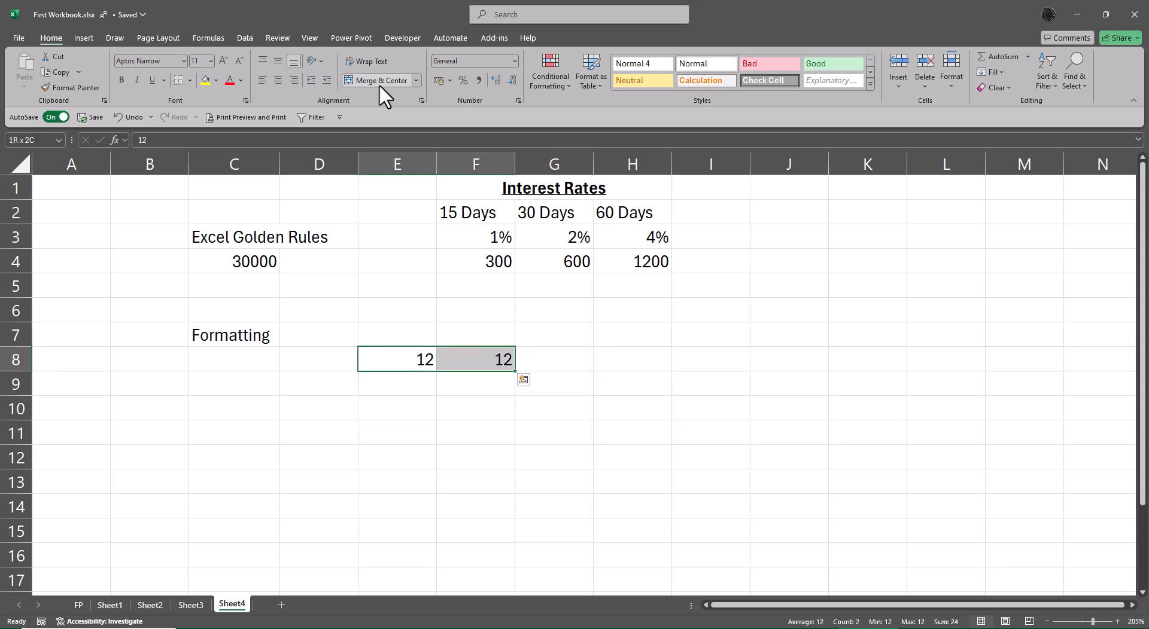
{"action": "left_click", "coordinate": [478, 80]}
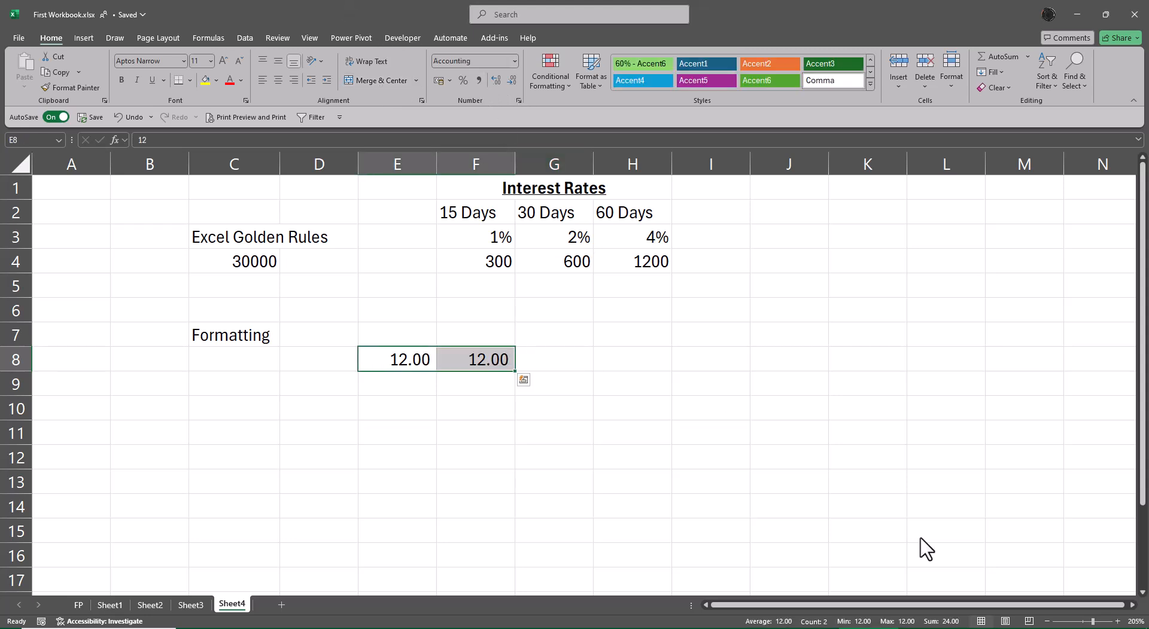
Inspect the stored contents of E8 and F8 in edit mode
{"action": "key", "text": "Right"}
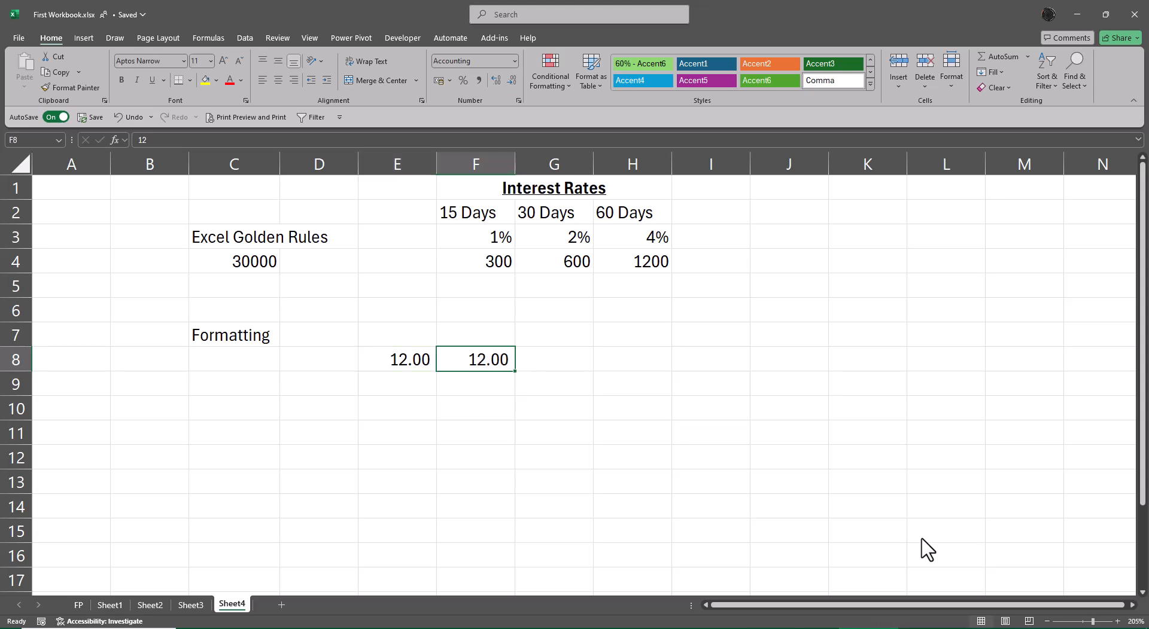
{"action": "key", "text": "Left"}
{"action": "key", "text": "Right"}
{"action": "key", "text": "Left"}
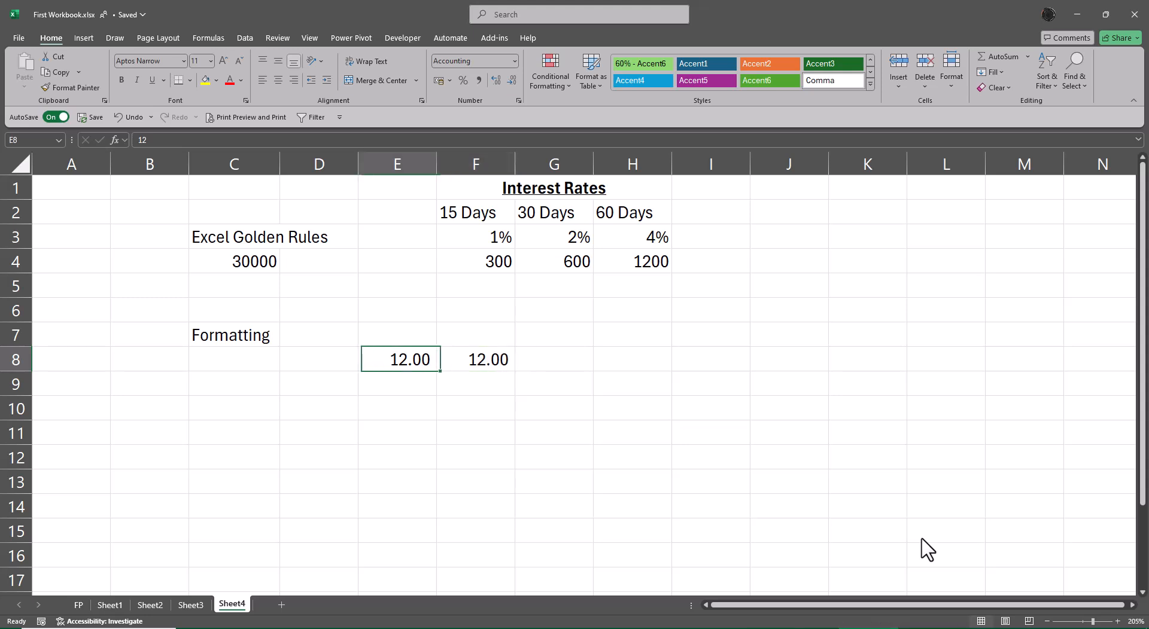
{"action": "key", "text": "F2"}
{"action": "key", "text": "Escape"}
{"action": "key", "text": "Right"}
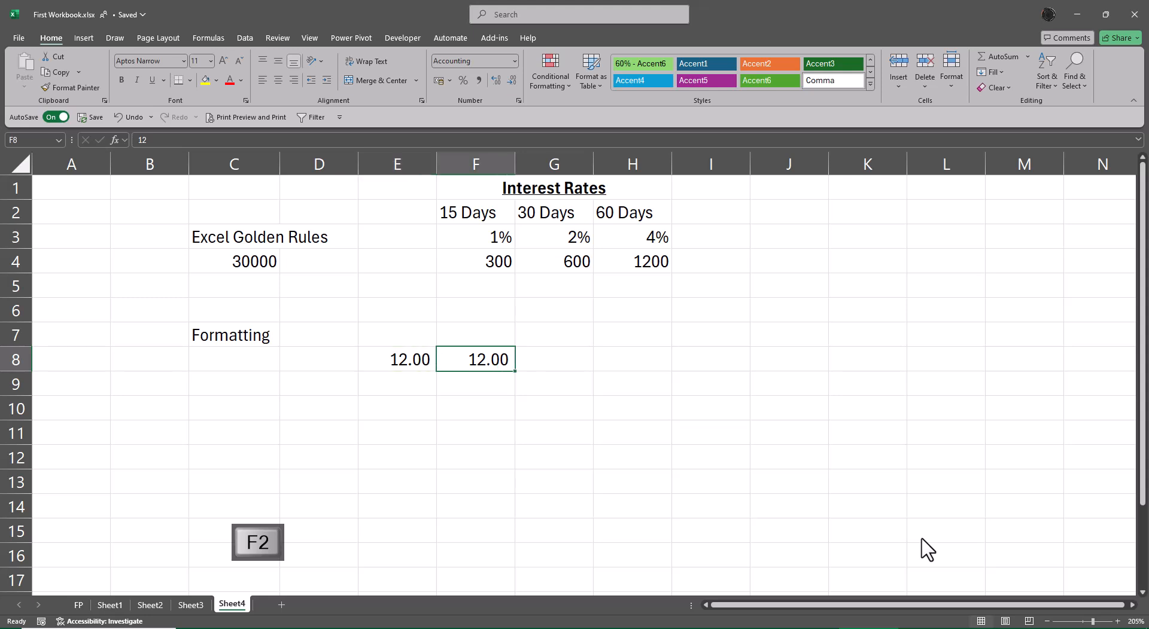
Enter the formula =E8*F8 in G8 to multiply the two values
{"action": "key", "text": "F2"}
{"action": "key", "text": "Tab"}
{"action": "type", "text": "="}
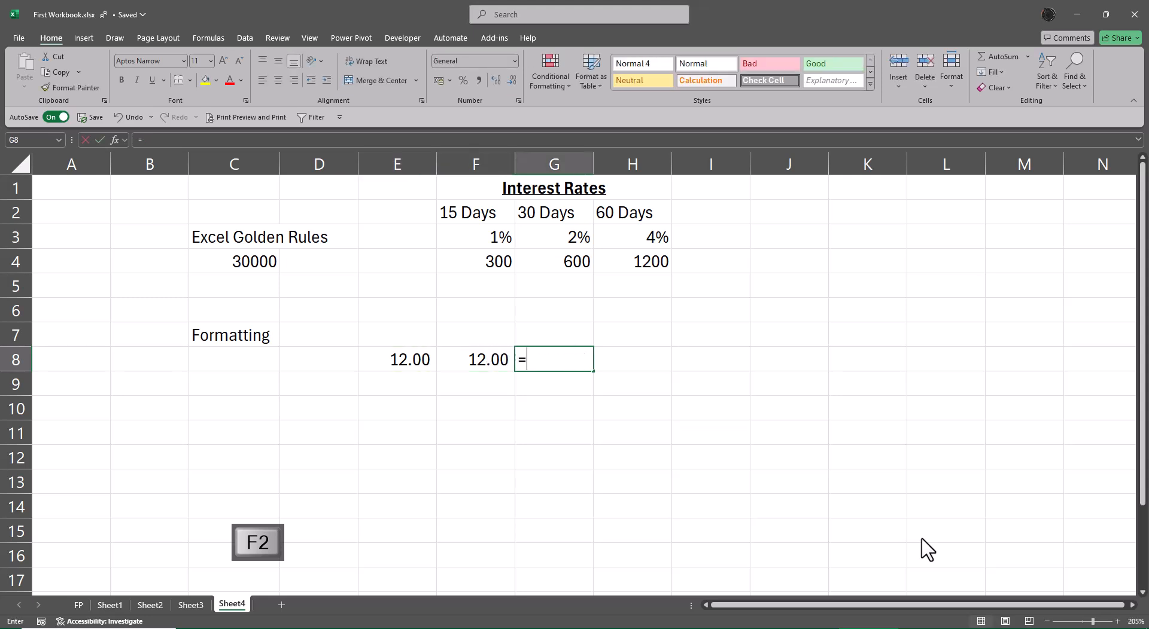
{"action": "key", "text": "Left"}
{"action": "key", "text": "Left"}
{"action": "type", "text": "*"}
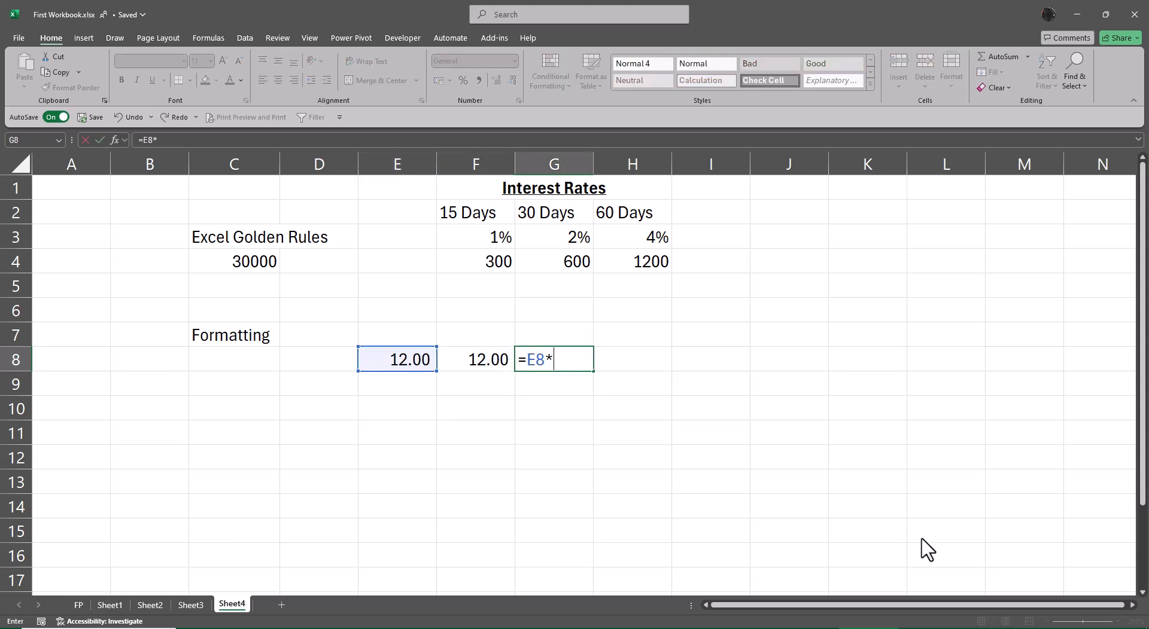
{"action": "key", "text": "Left"}
{"action": "key", "text": "Return"}
{"action": "key", "text": "Up"}
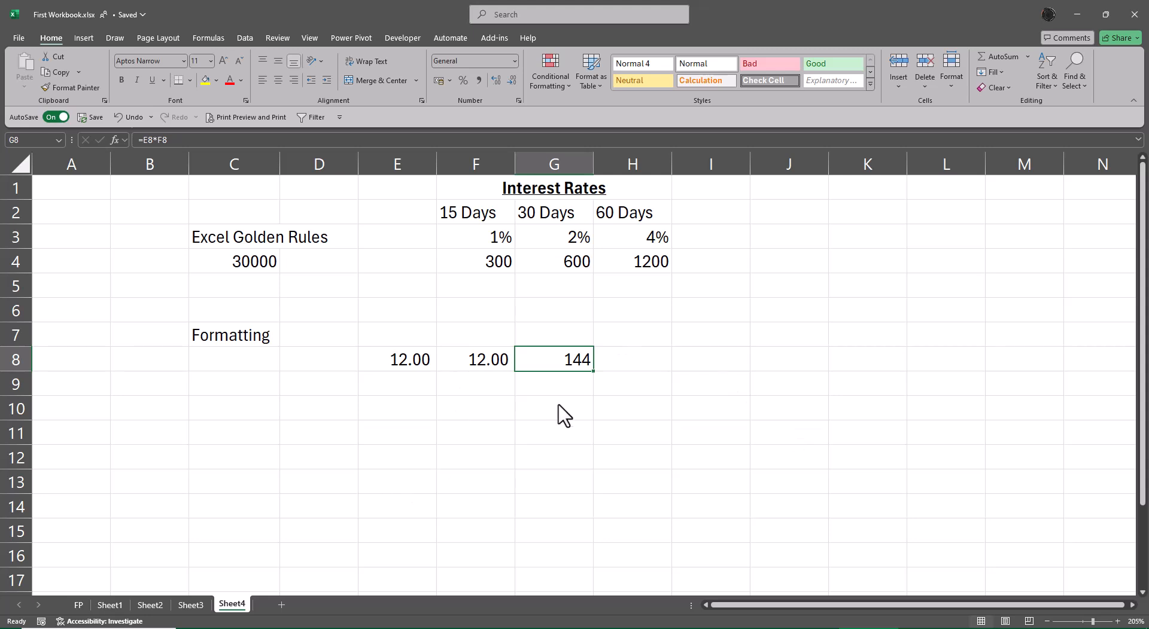
Make G8 bold and apply the rupee accounting number format
{"action": "left_click", "coordinate": [122, 80]}
{"action": "left_click", "coordinate": [439, 80]}
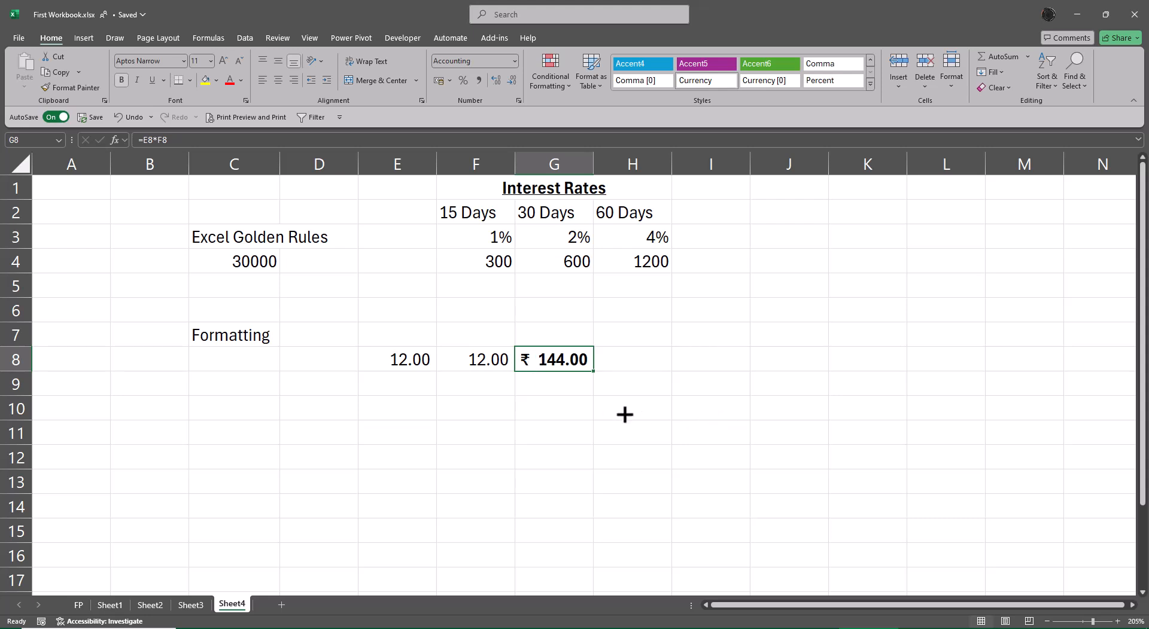
Apply a bottom double border to G8
{"action": "left_click", "coordinate": [190, 80]}
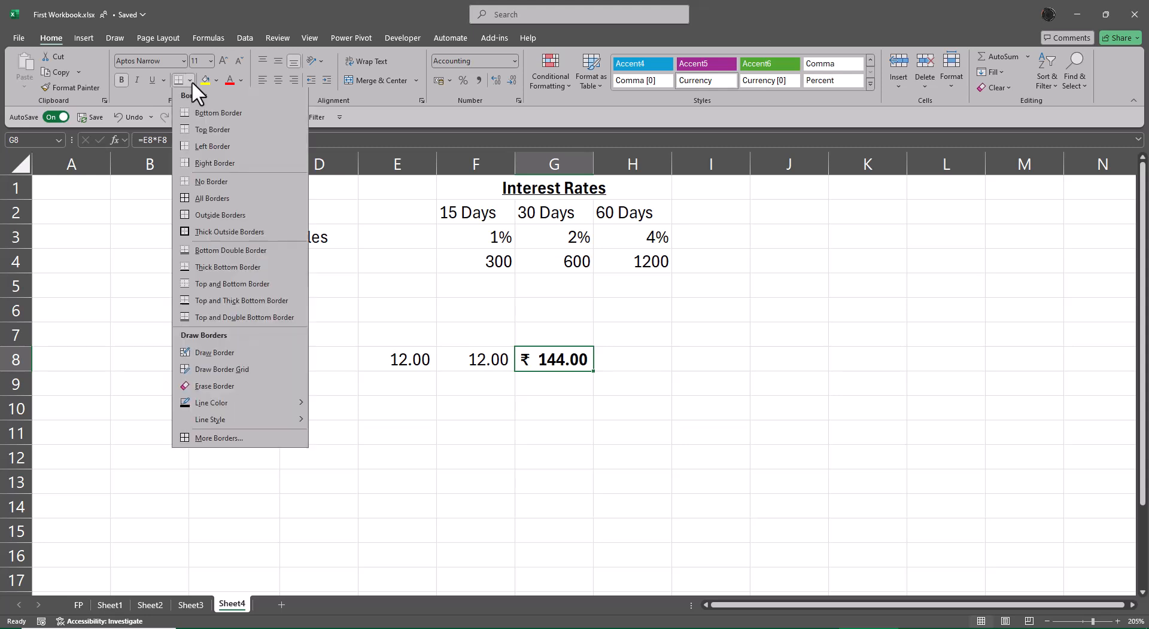
{"action": "left_click", "coordinate": [264, 251]}
{"action": "left_click", "coordinate": [553, 459]}
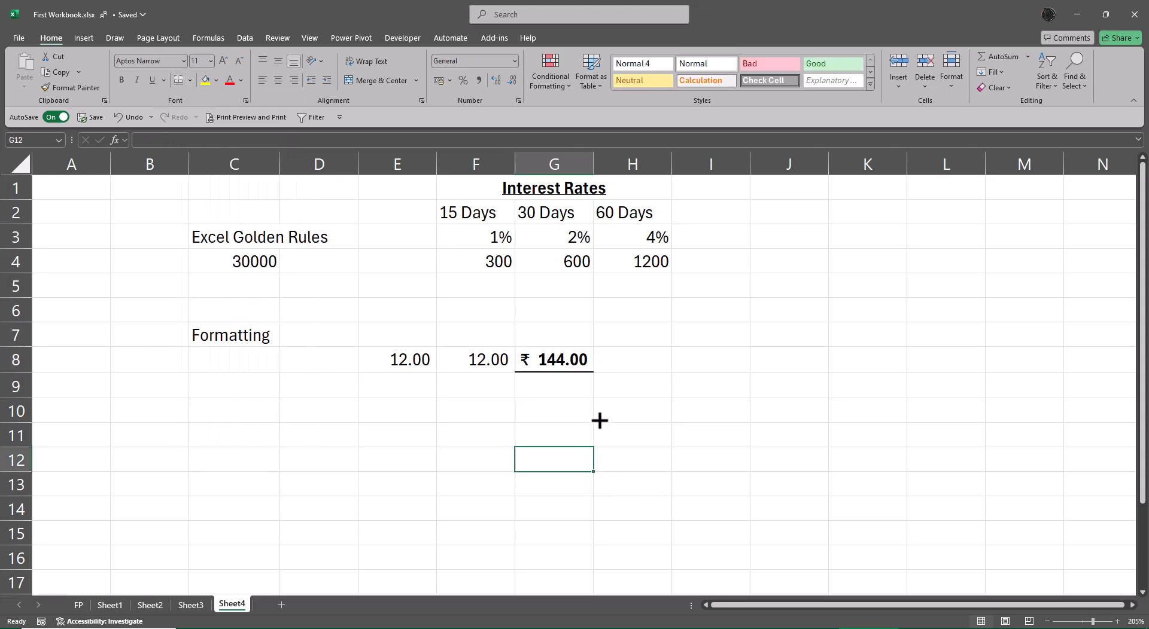
Apply a top and thick bottom border to G8
{"action": "left_click", "coordinate": [575, 367]}
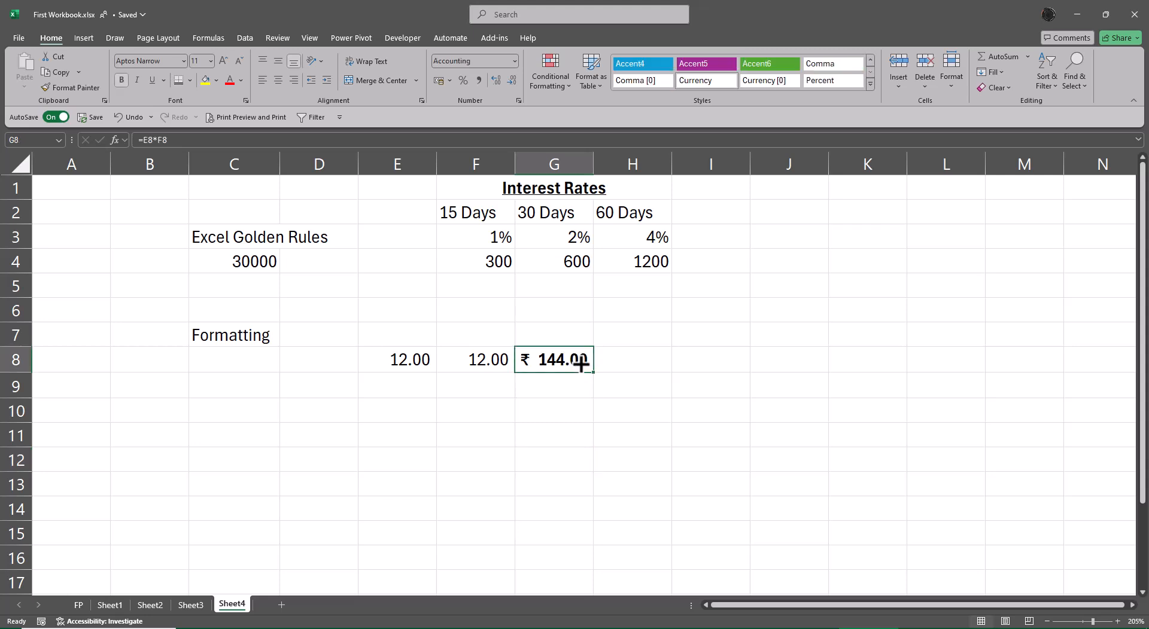
{"action": "left_click", "coordinate": [189, 79]}
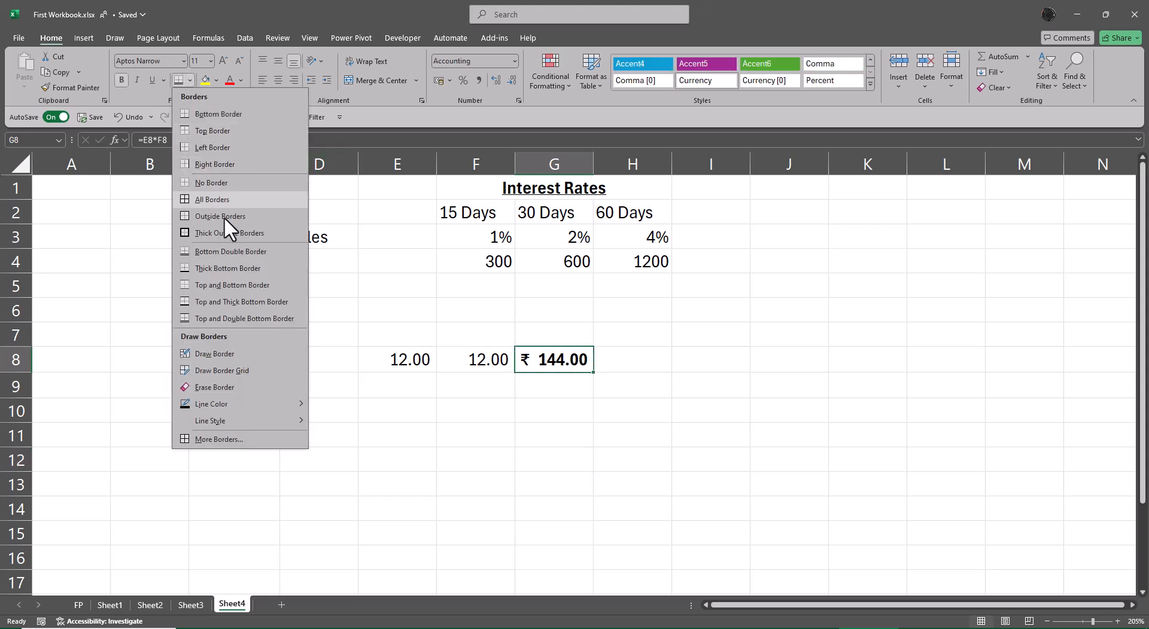
{"action": "left_click", "coordinate": [256, 301]}
{"action": "left_click", "coordinate": [718, 485]}
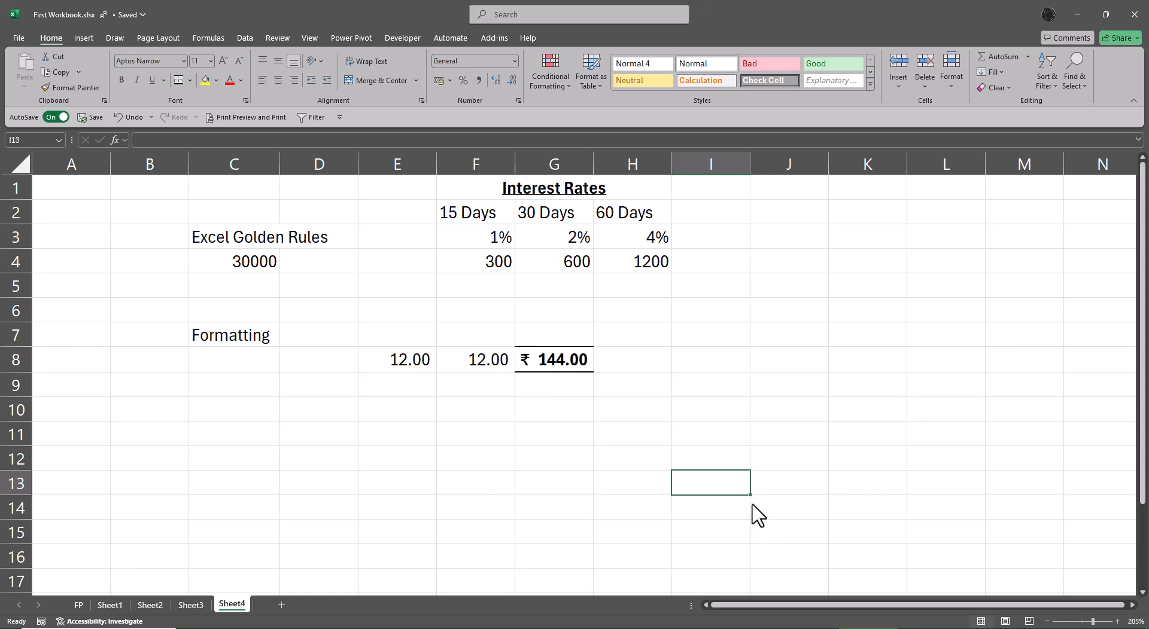
Apply the Currency cell style to G8
{"action": "scroll", "coordinate": [712, 508], "scroll_direction": "up", "scroll_amount": 4}
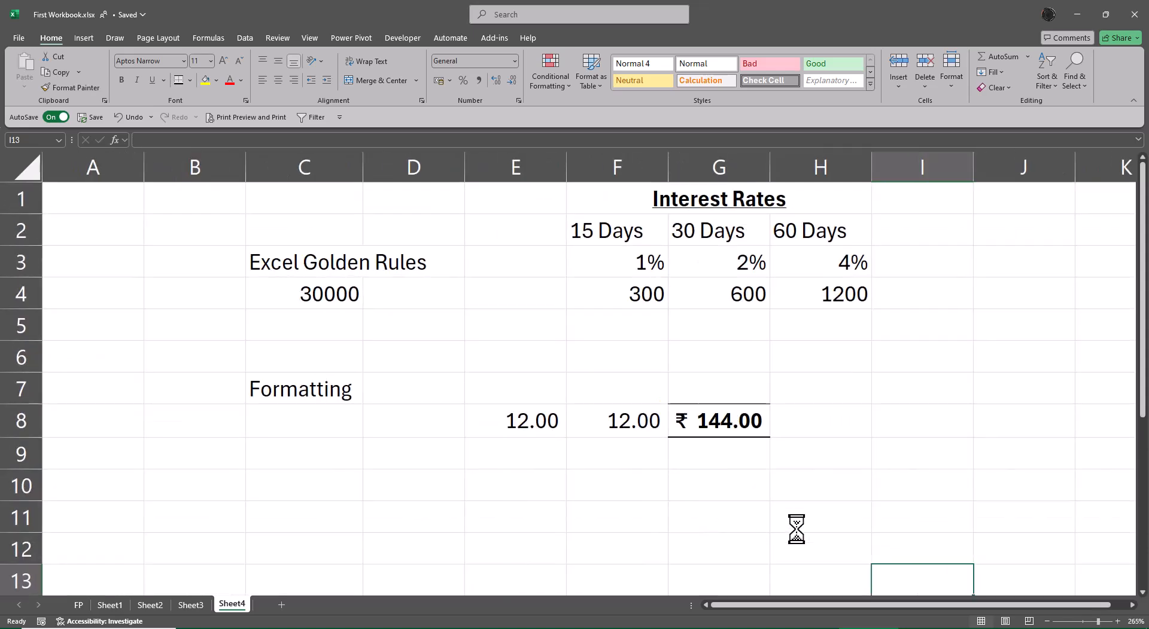
{"action": "left_click", "coordinate": [800, 521]}
{"action": "left_click", "coordinate": [724, 430]}
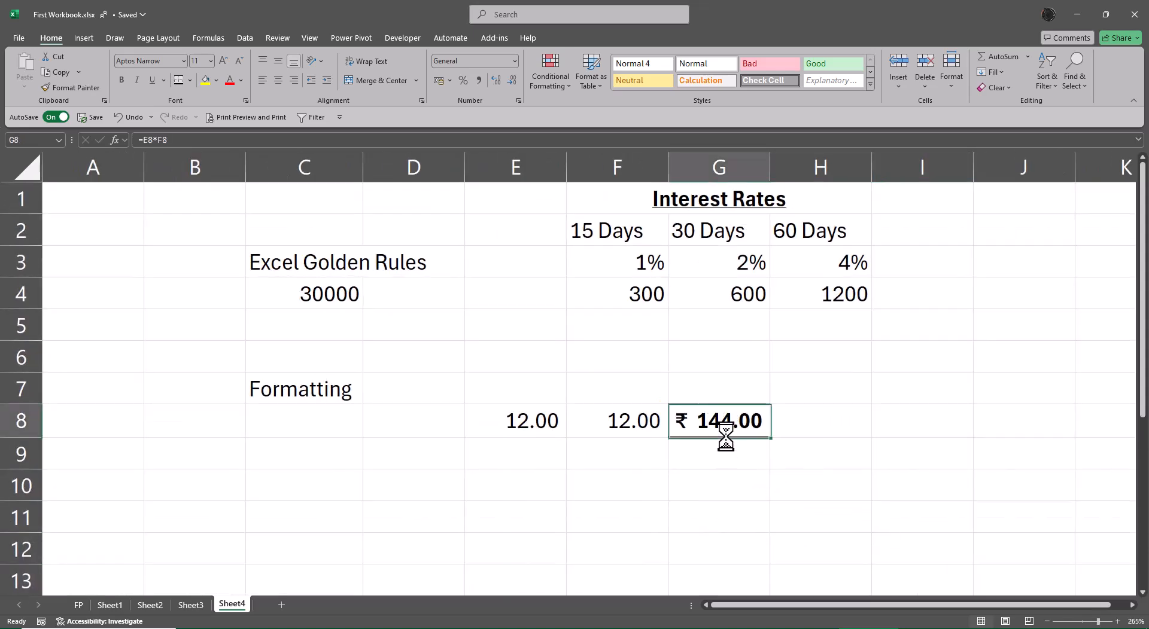
{"action": "left_click", "coordinate": [869, 492]}
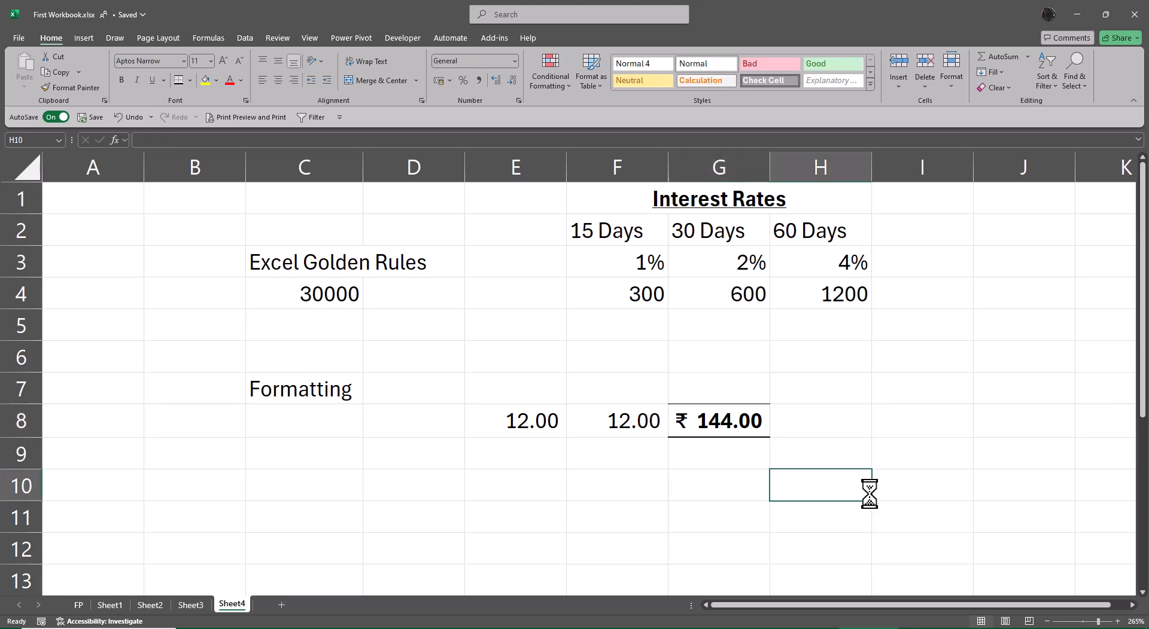
{"action": "left_click", "coordinate": [761, 420]}
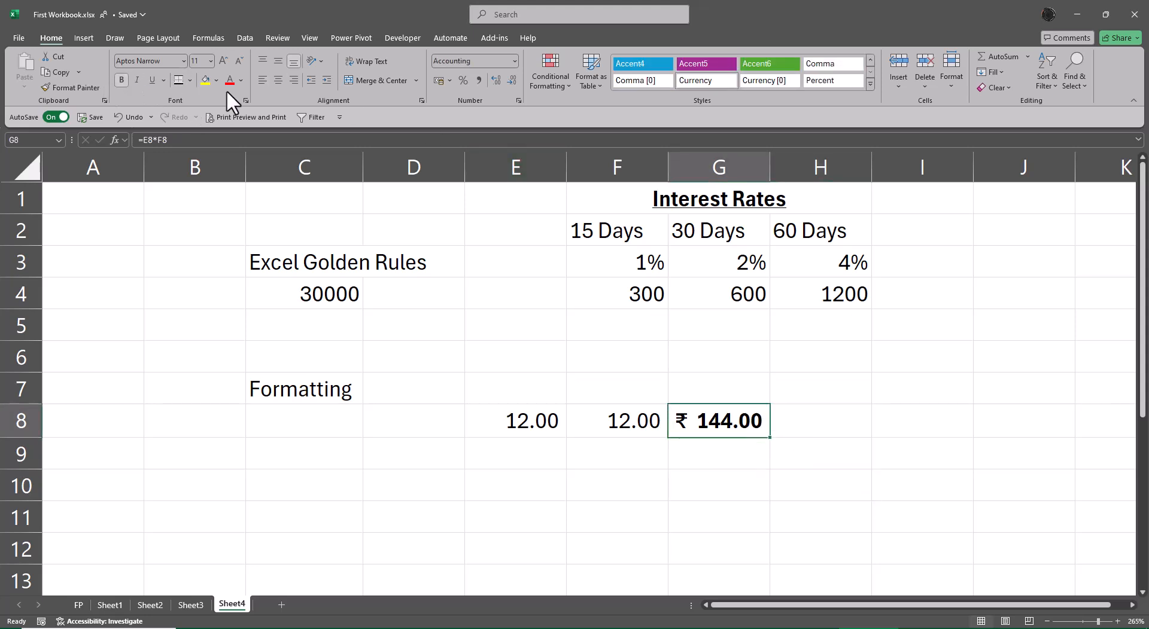
{"action": "left_click", "coordinate": [871, 85]}
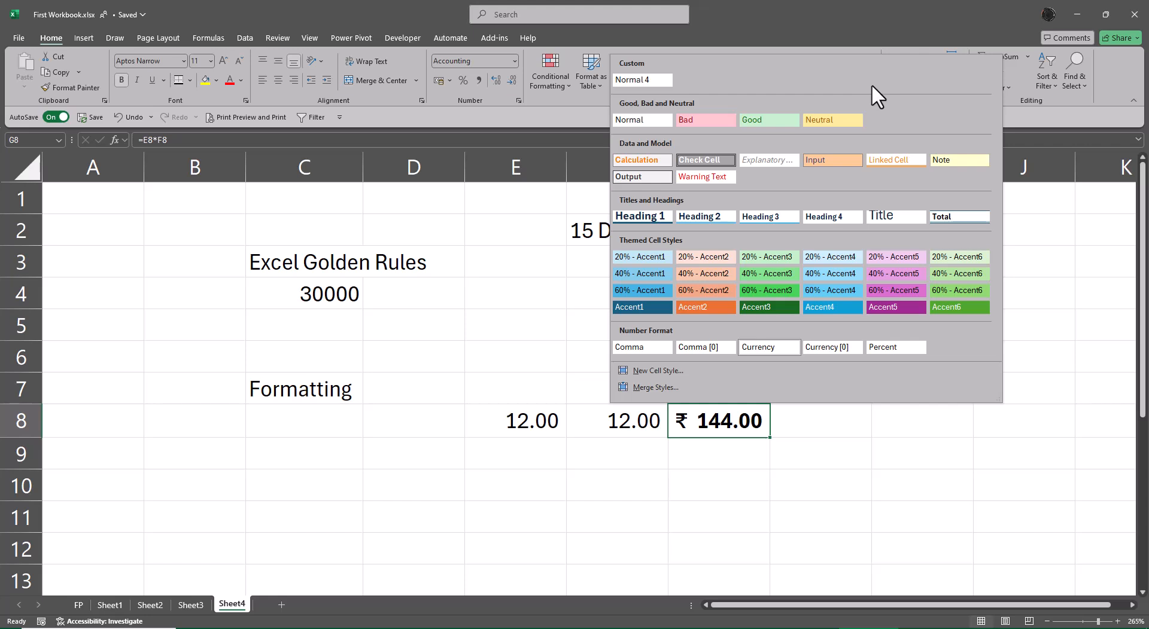
{"action": "left_click", "coordinate": [770, 347]}
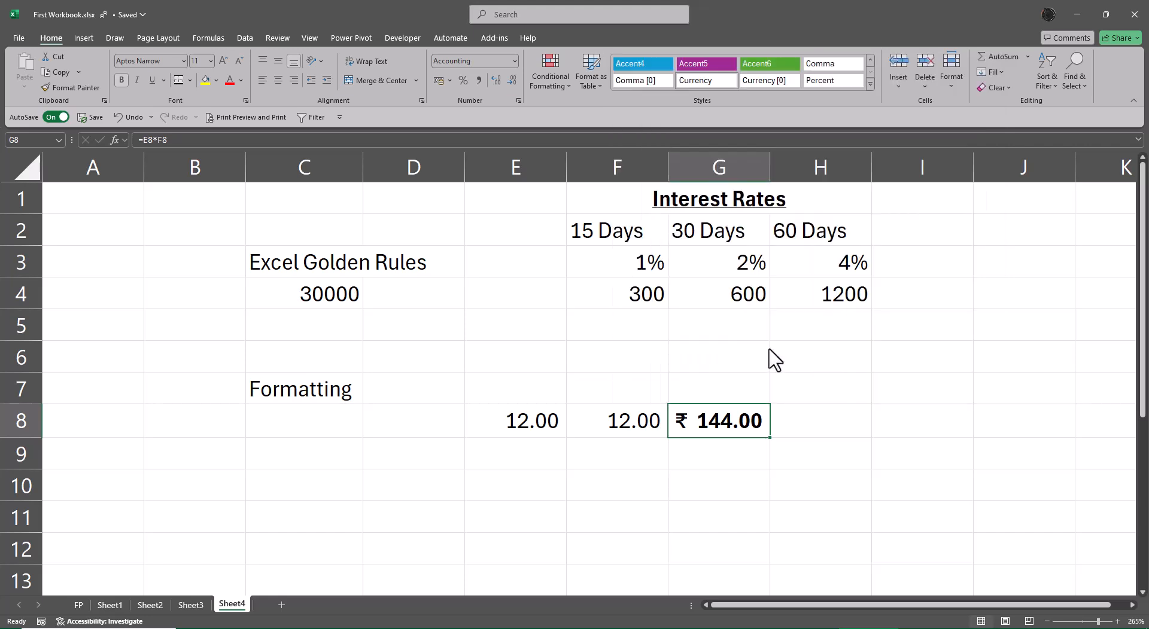
Apply the Currency [0] cell style and then the Percent cell style to G8
{"action": "left_click", "coordinate": [765, 81]}
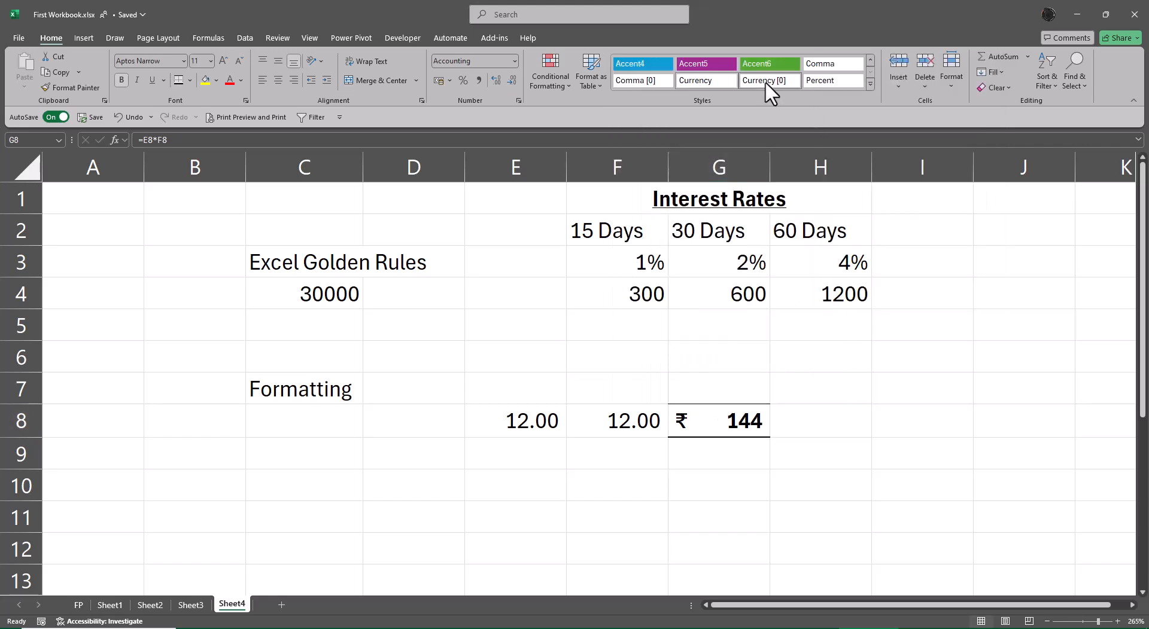
{"action": "left_click", "coordinate": [641, 81]}
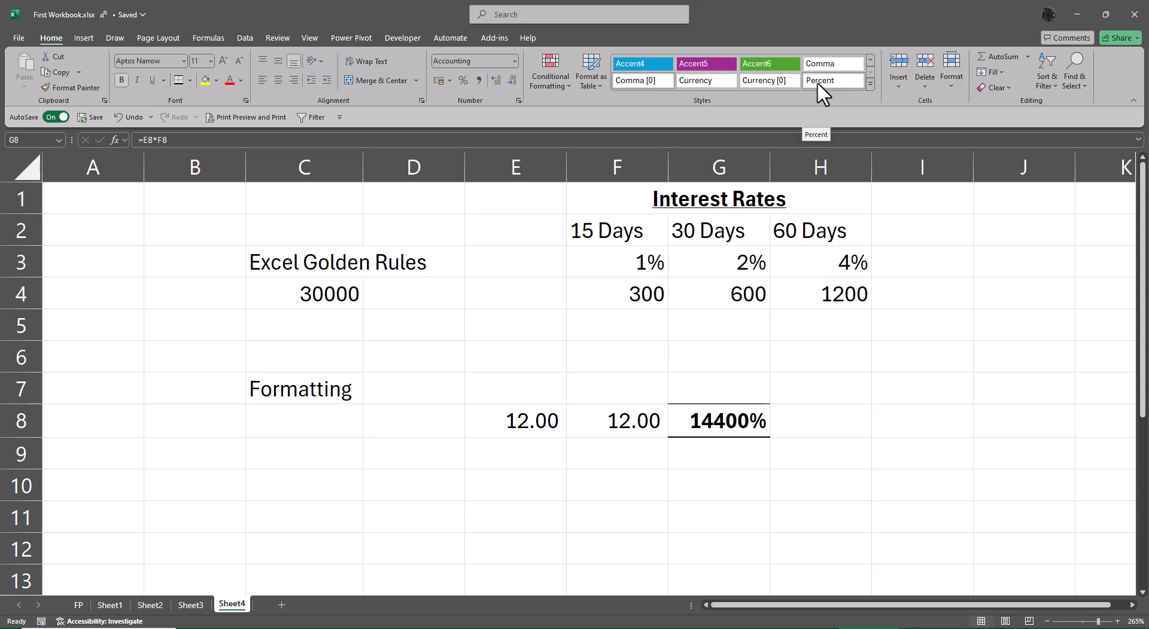
{"action": "left_click", "coordinate": [870, 84]}
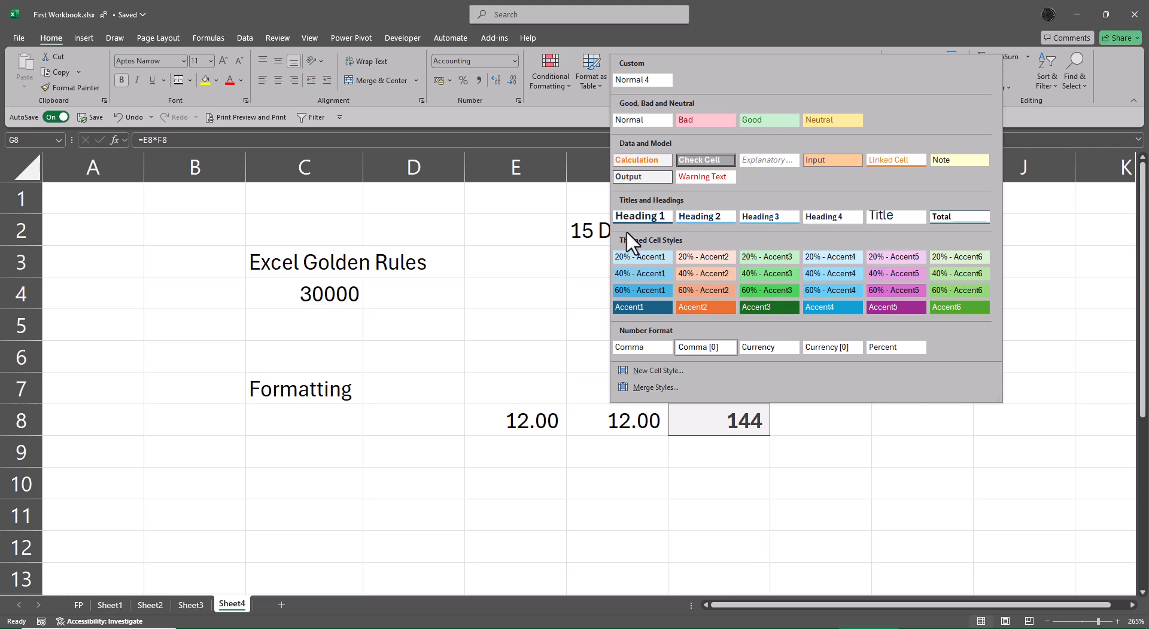
{"action": "key", "text": "Escape"}
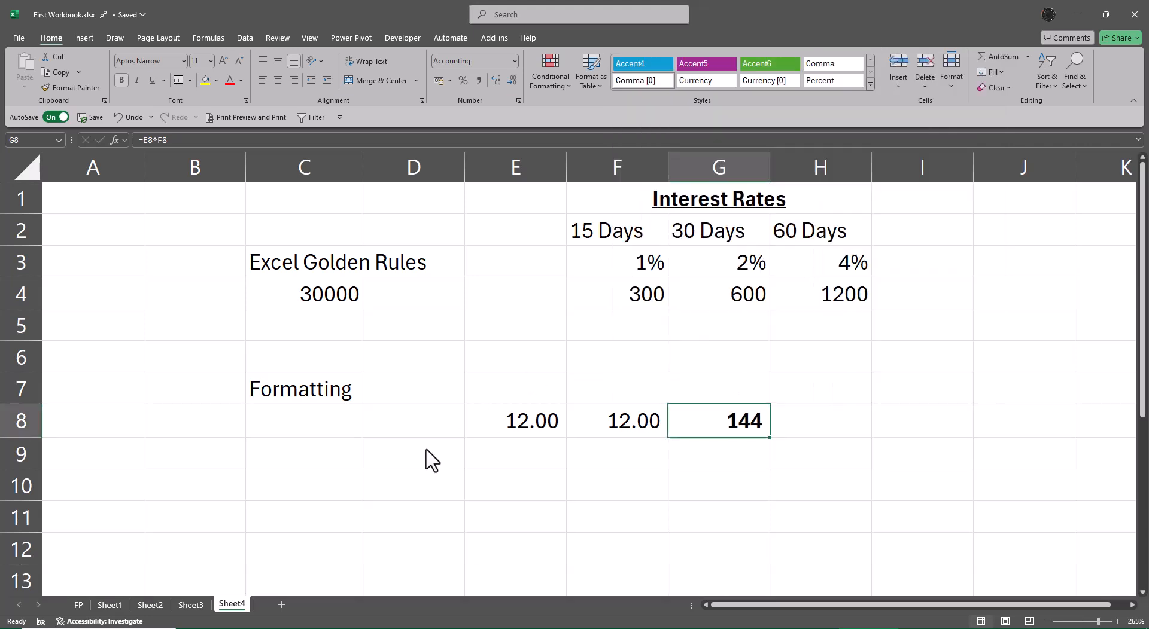
Review the notes on each worksheet in turn, returning to Sheet4
{"action": "left_click", "coordinate": [78, 606]}
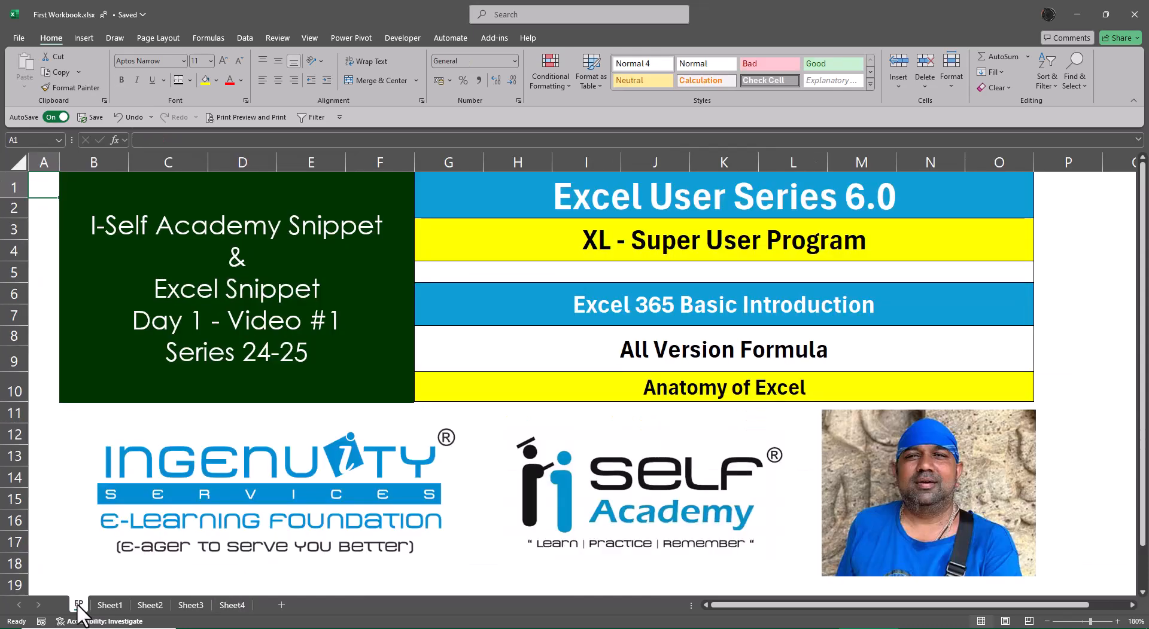
{"action": "left_click", "coordinate": [114, 605]}
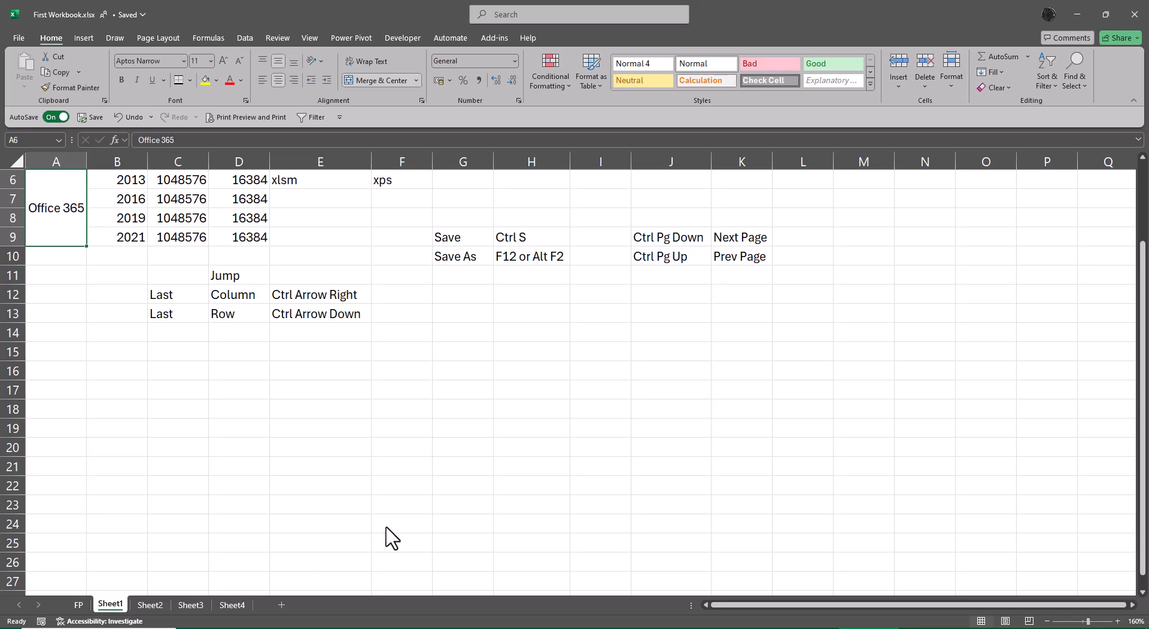
{"action": "scroll", "coordinate": [674, 533], "scroll_direction": "up", "scroll_amount": 2}
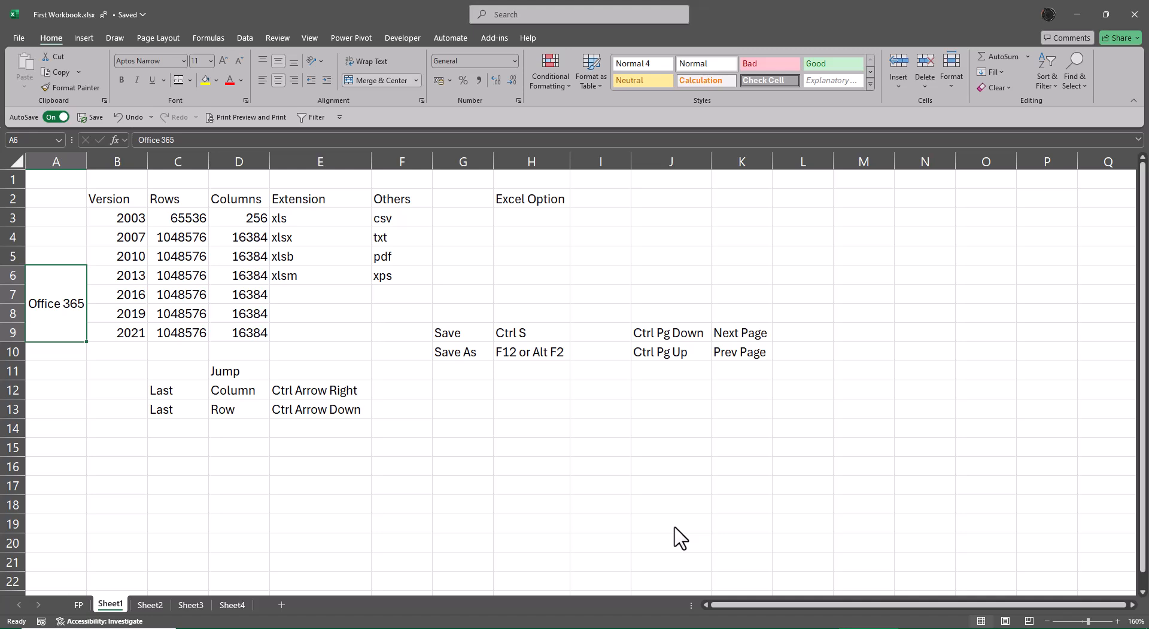
{"action": "left_click", "coordinate": [150, 606]}
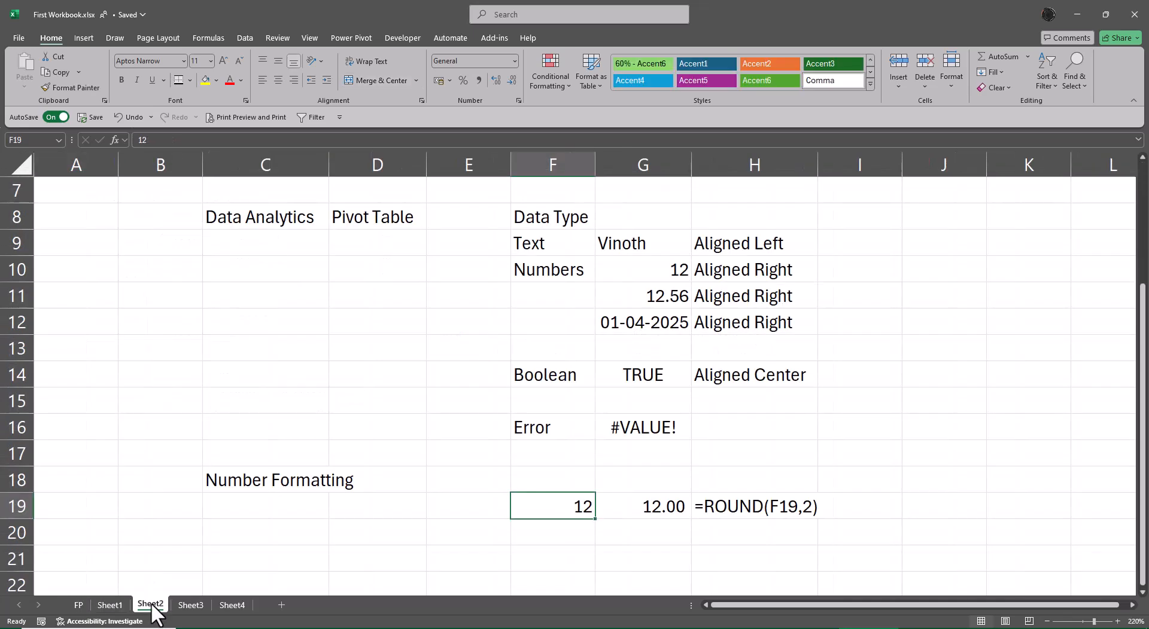
{"action": "scroll", "coordinate": [445, 436], "scroll_direction": "up", "scroll_amount": 2}
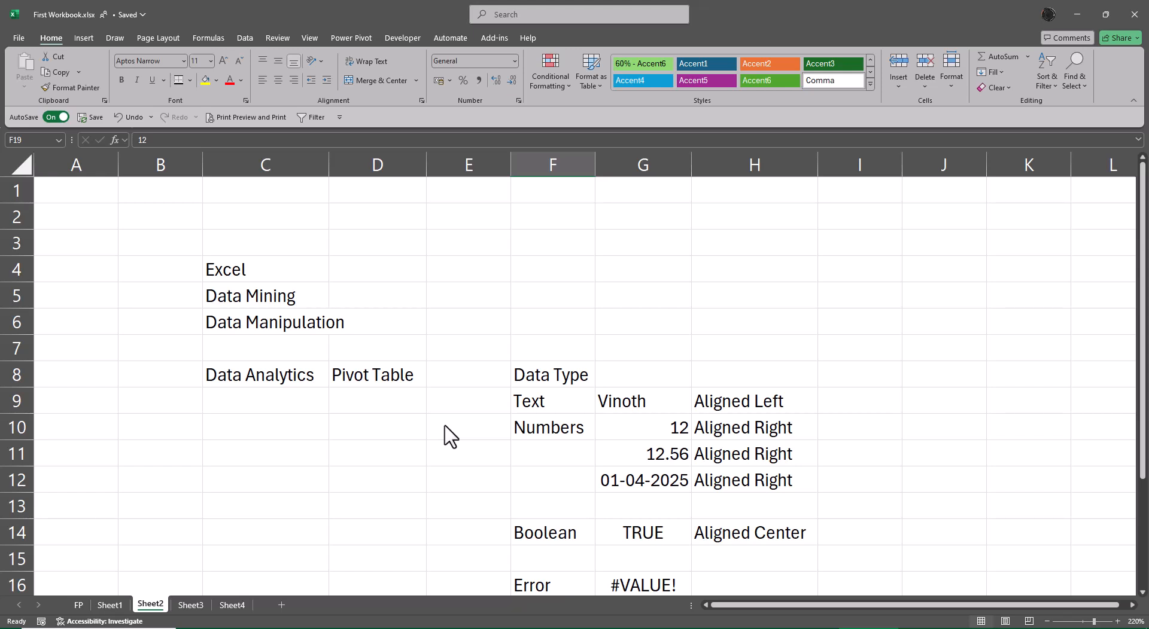
{"action": "scroll", "coordinate": [867, 491], "scroll_direction": "down", "scroll_amount": 2}
{"action": "scroll", "coordinate": [873, 493], "scroll_direction": "down", "scroll_amount": 1}
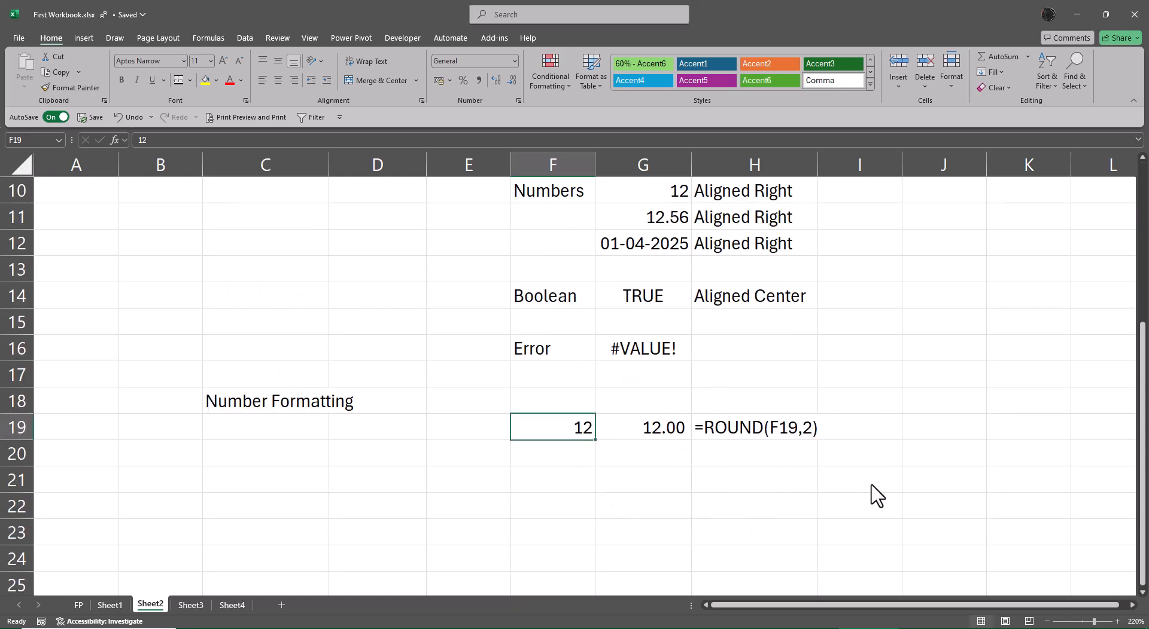
{"action": "scroll", "coordinate": [901, 538], "scroll_direction": "up", "scroll_amount": 1}
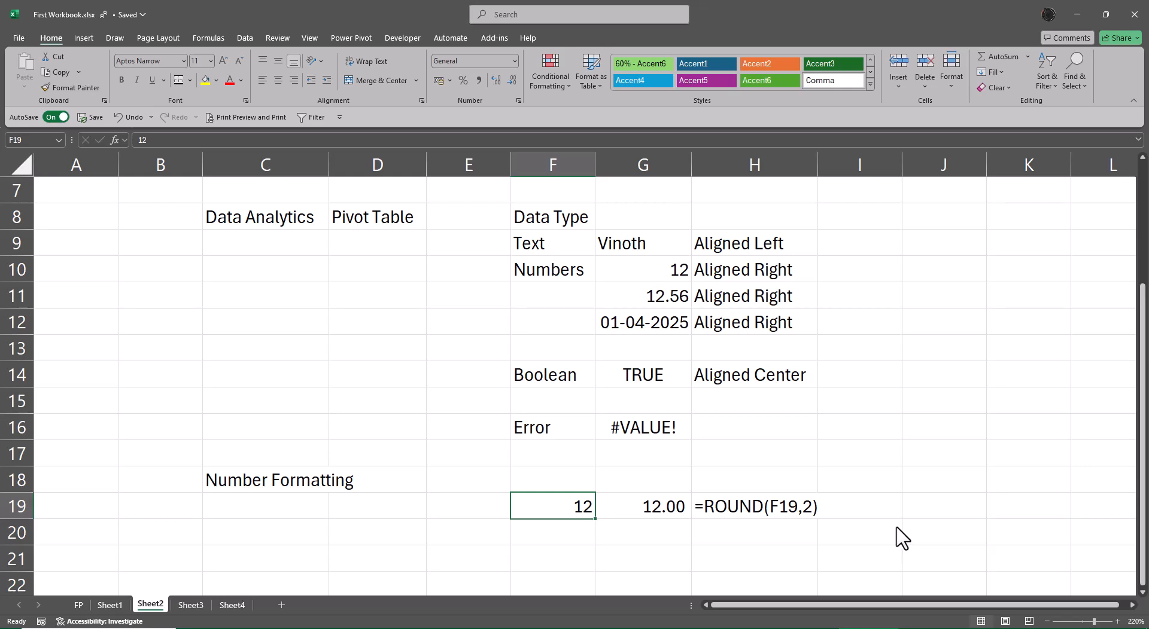
{"action": "left_click", "coordinate": [191, 605]}
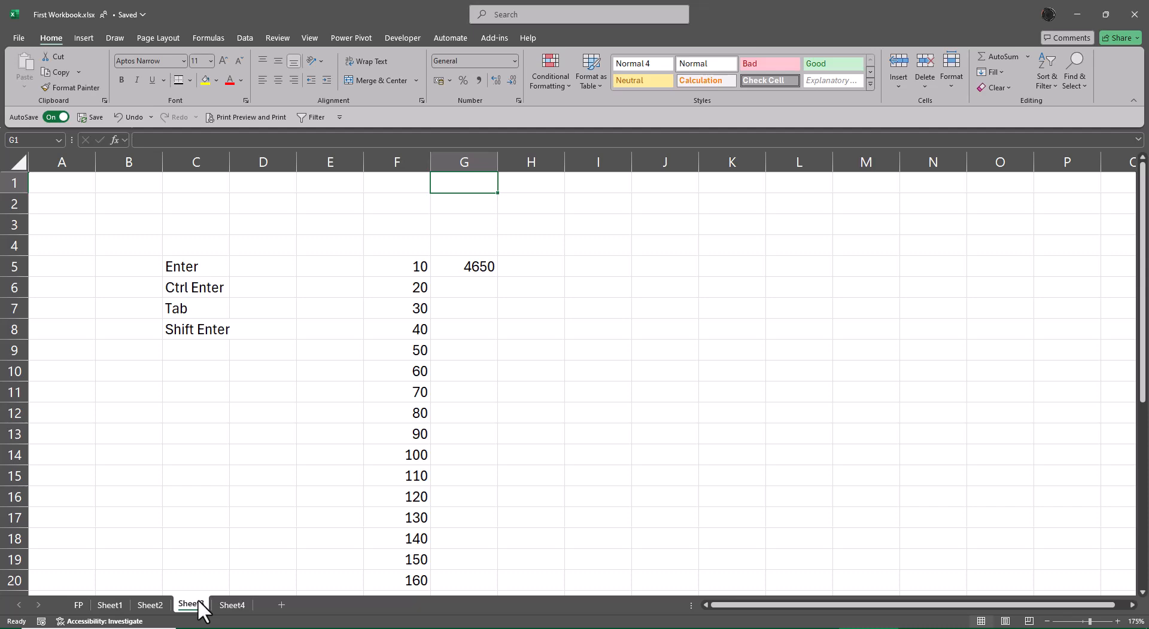
{"action": "left_click", "coordinate": [234, 605]}
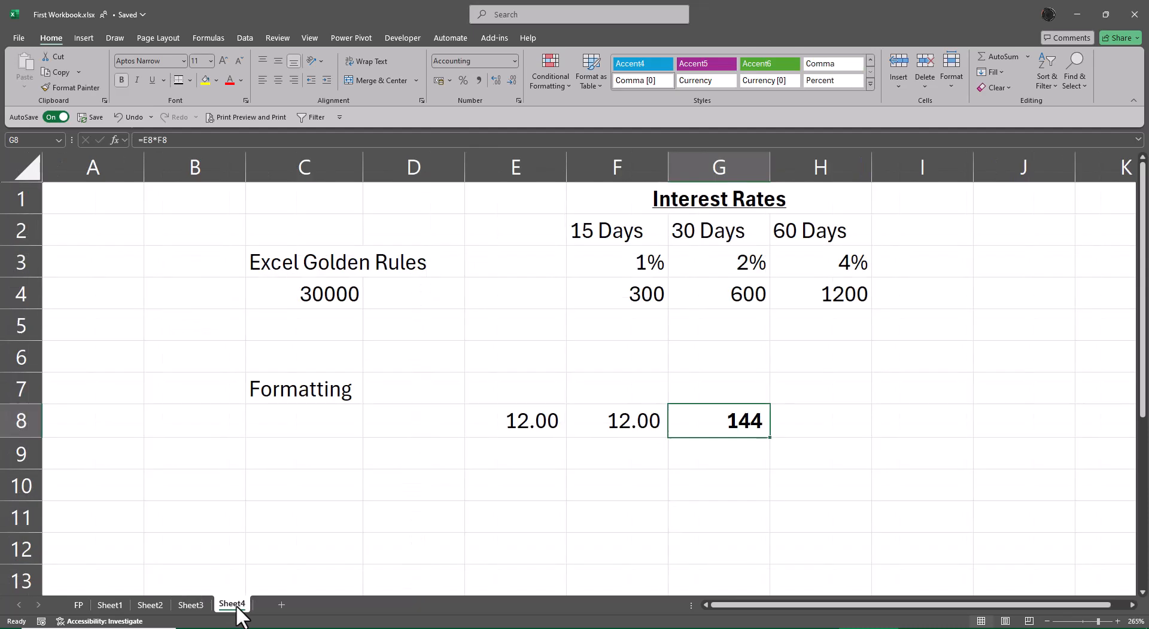